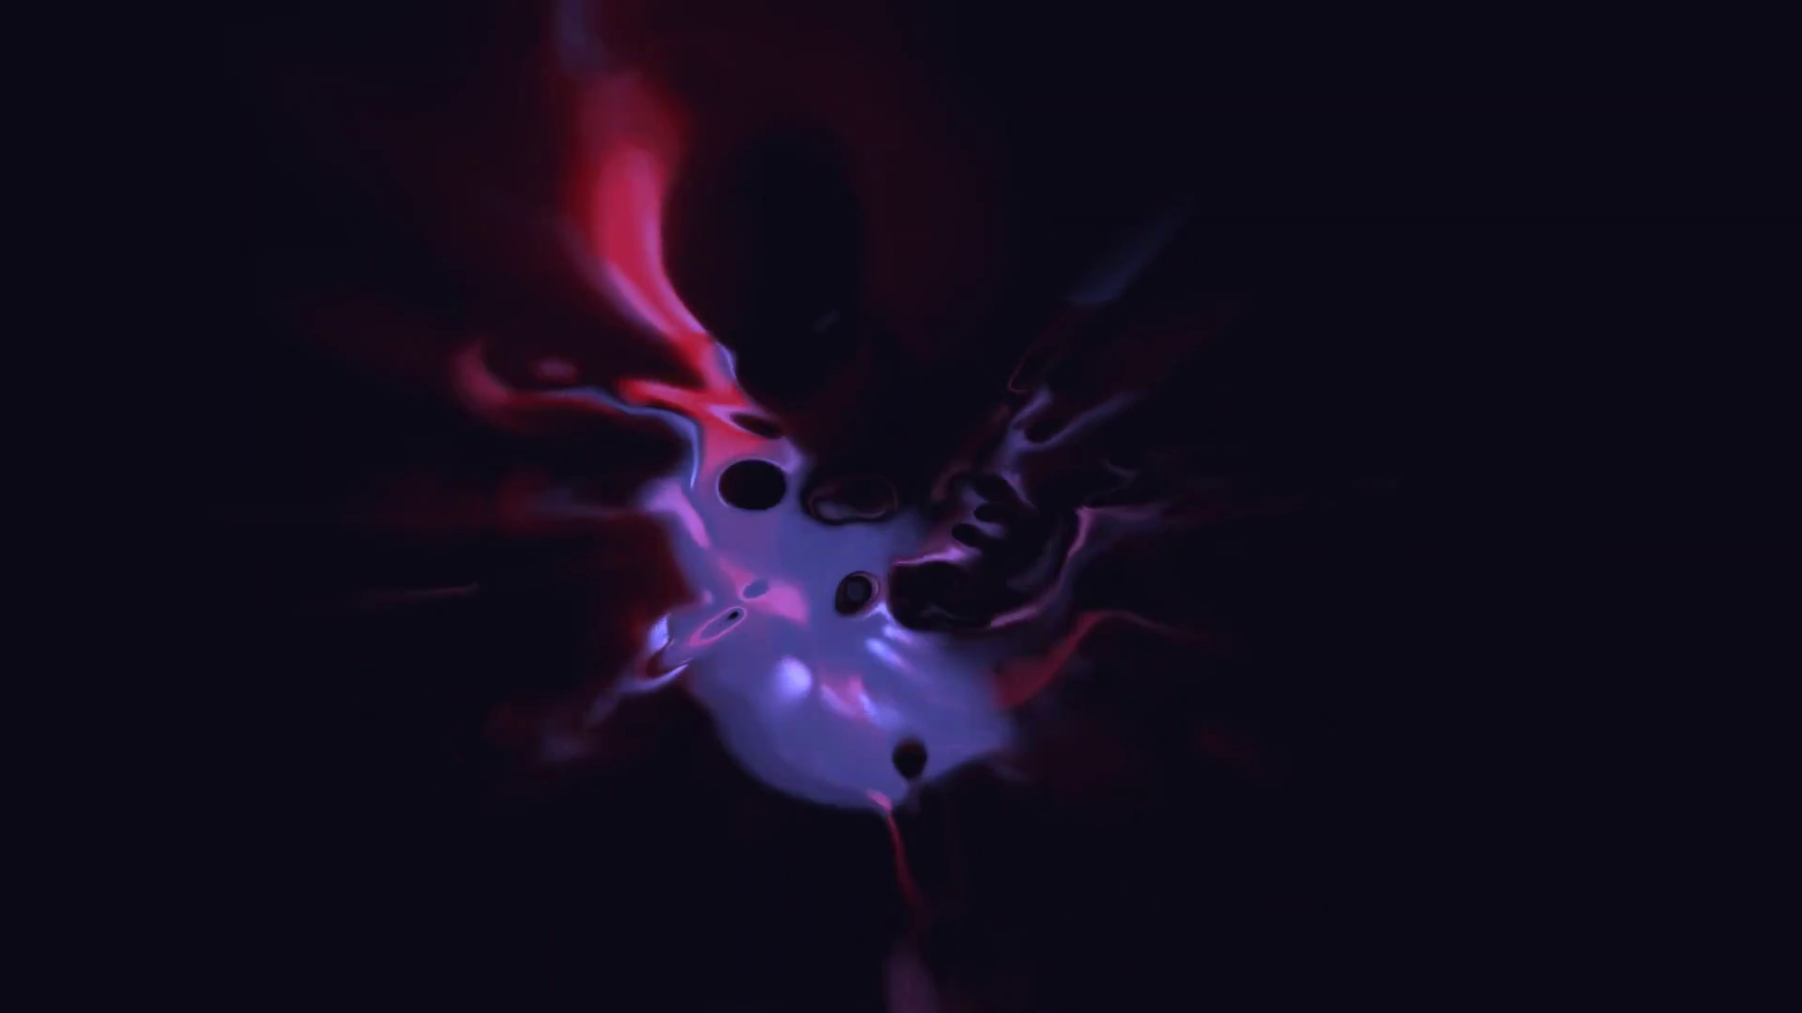
Step: Pause playback and examine the finished operator network from the audio input through to the final output
{"action": "key", "text": "Escape"}
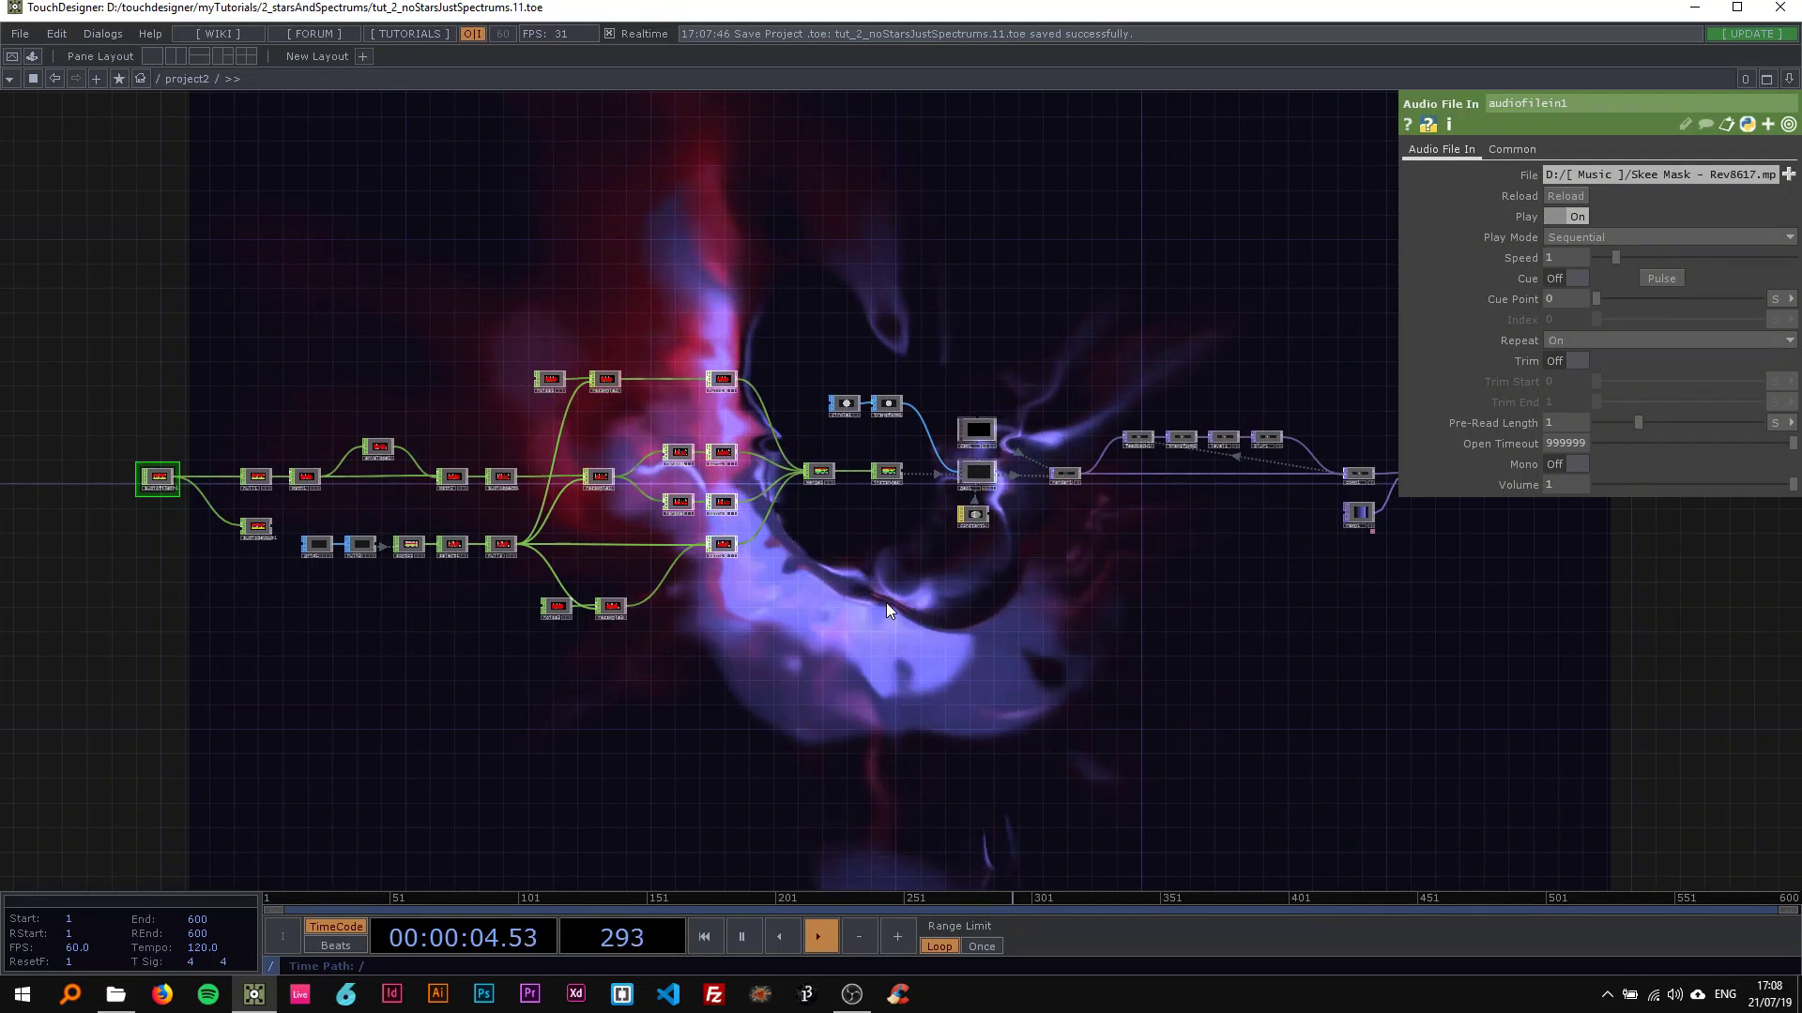
{"action": "key", "text": "space"}
{"action": "left_click_drag", "start_coordinate": [838, 614], "coordinate": [773, 632]}
{"action": "mouse_move", "coordinate": [773, 631]}
{"action": "middle_mouse_down"}
{"action": "mouse_move", "coordinate": [814, 623]}
{"action": "mouse_move", "coordinate": [795, 630]}
{"action": "middle_mouse_up"}
{"action": "left_click_drag", "start_coordinate": [795, 631], "coordinate": [645, 665]}
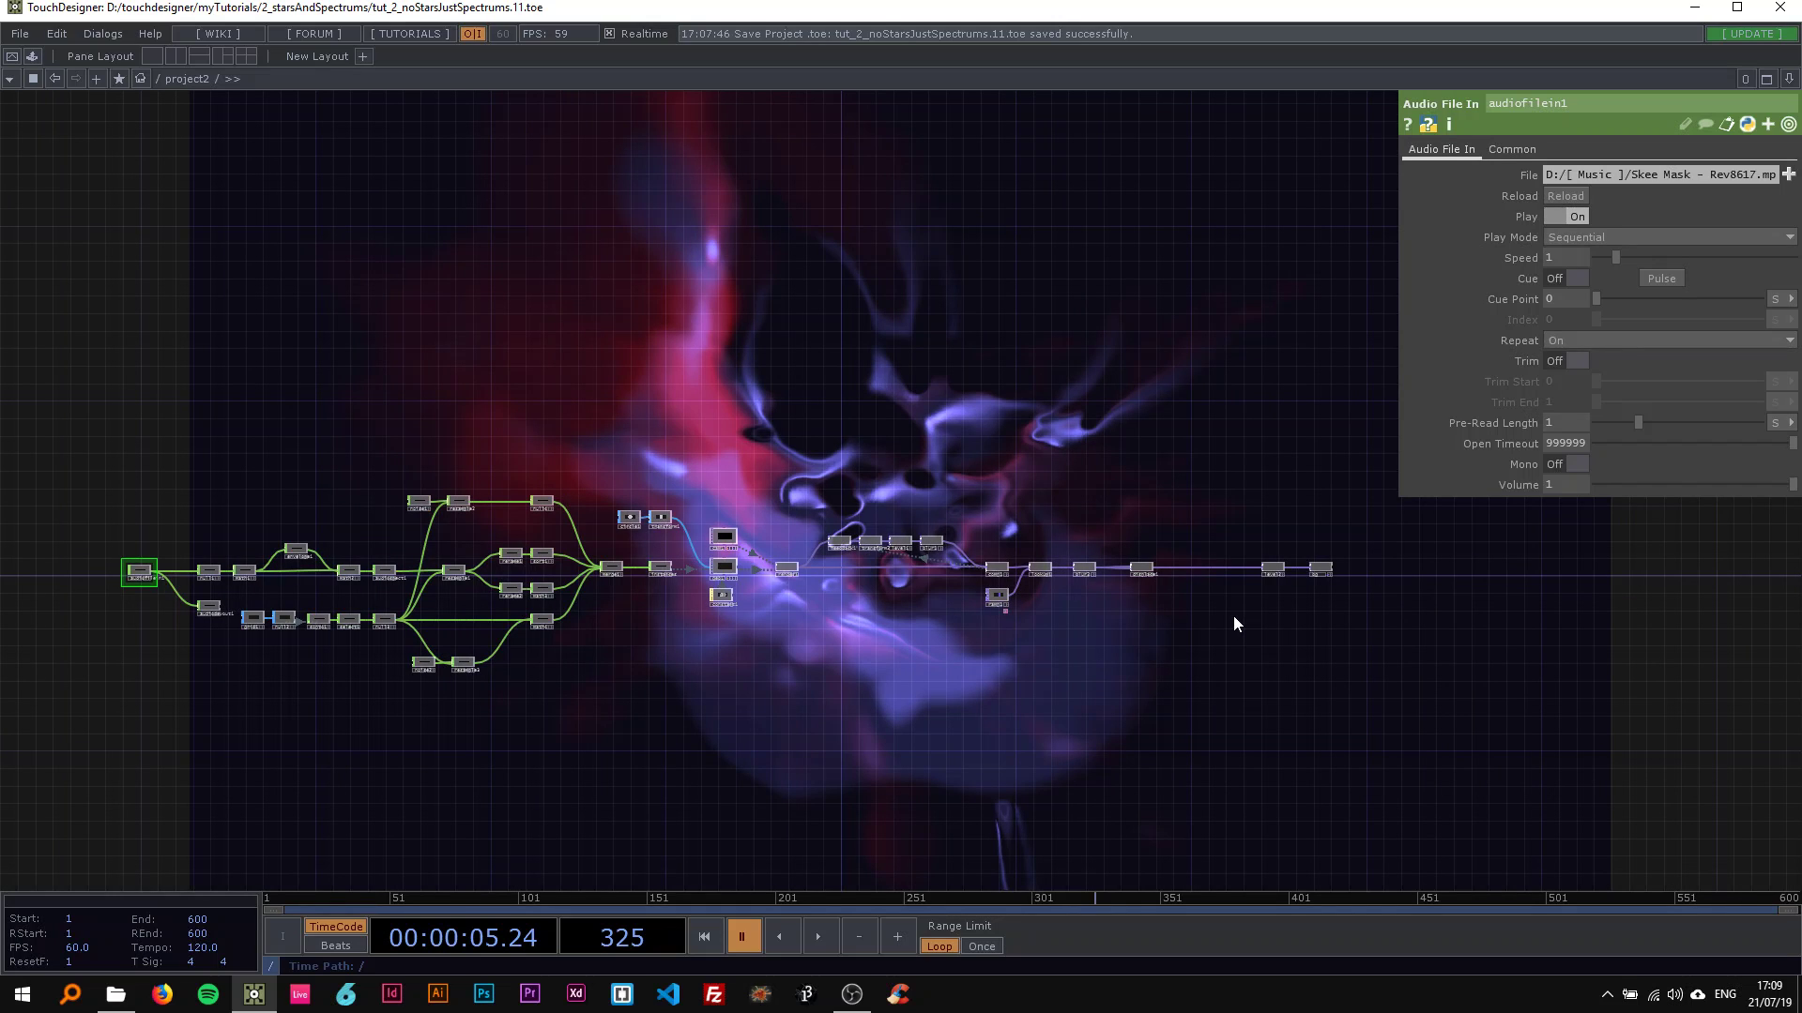
{"action": "scroll", "coordinate": [317, 710], "scroll_direction": "up", "scroll_amount": 2}
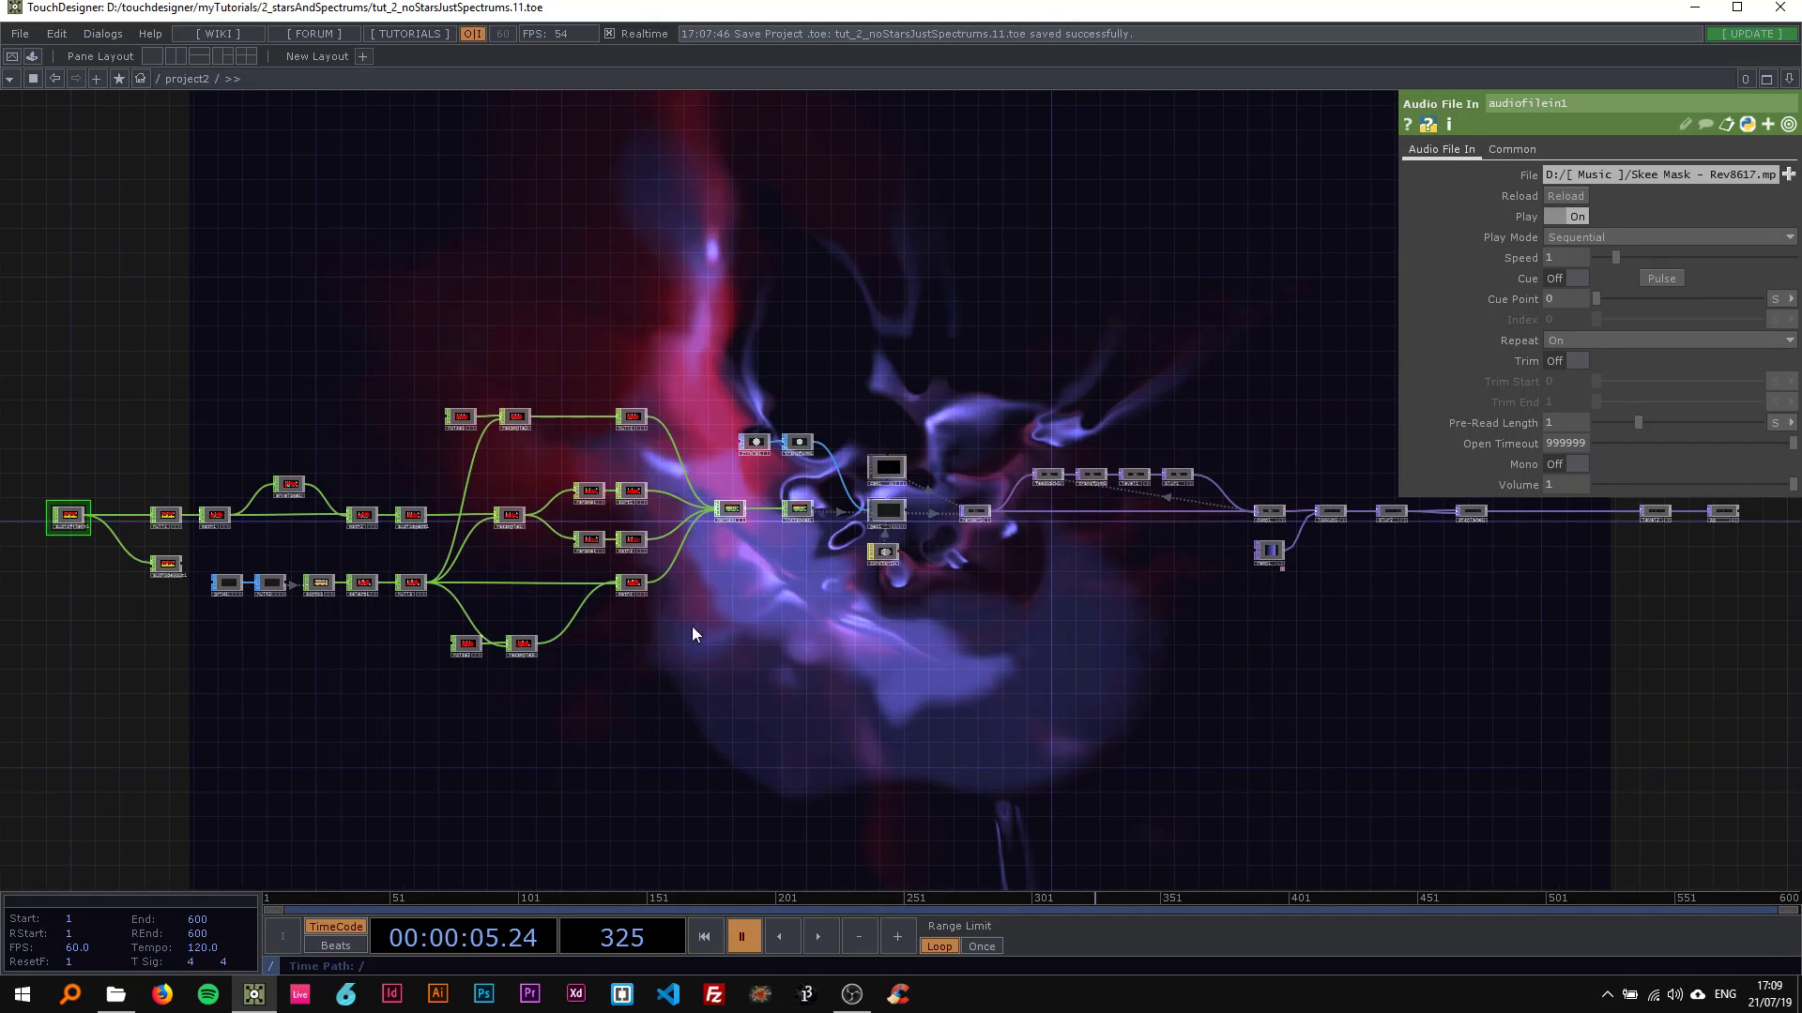
{"action": "left_click_drag", "start_coordinate": [846, 632], "coordinate": [491, 652]}
{"action": "scroll", "coordinate": [730, 659], "scroll_direction": "up", "scroll_amount": 2}
{"action": "left_click_drag", "start_coordinate": [644, 657], "coordinate": [435, 689]}
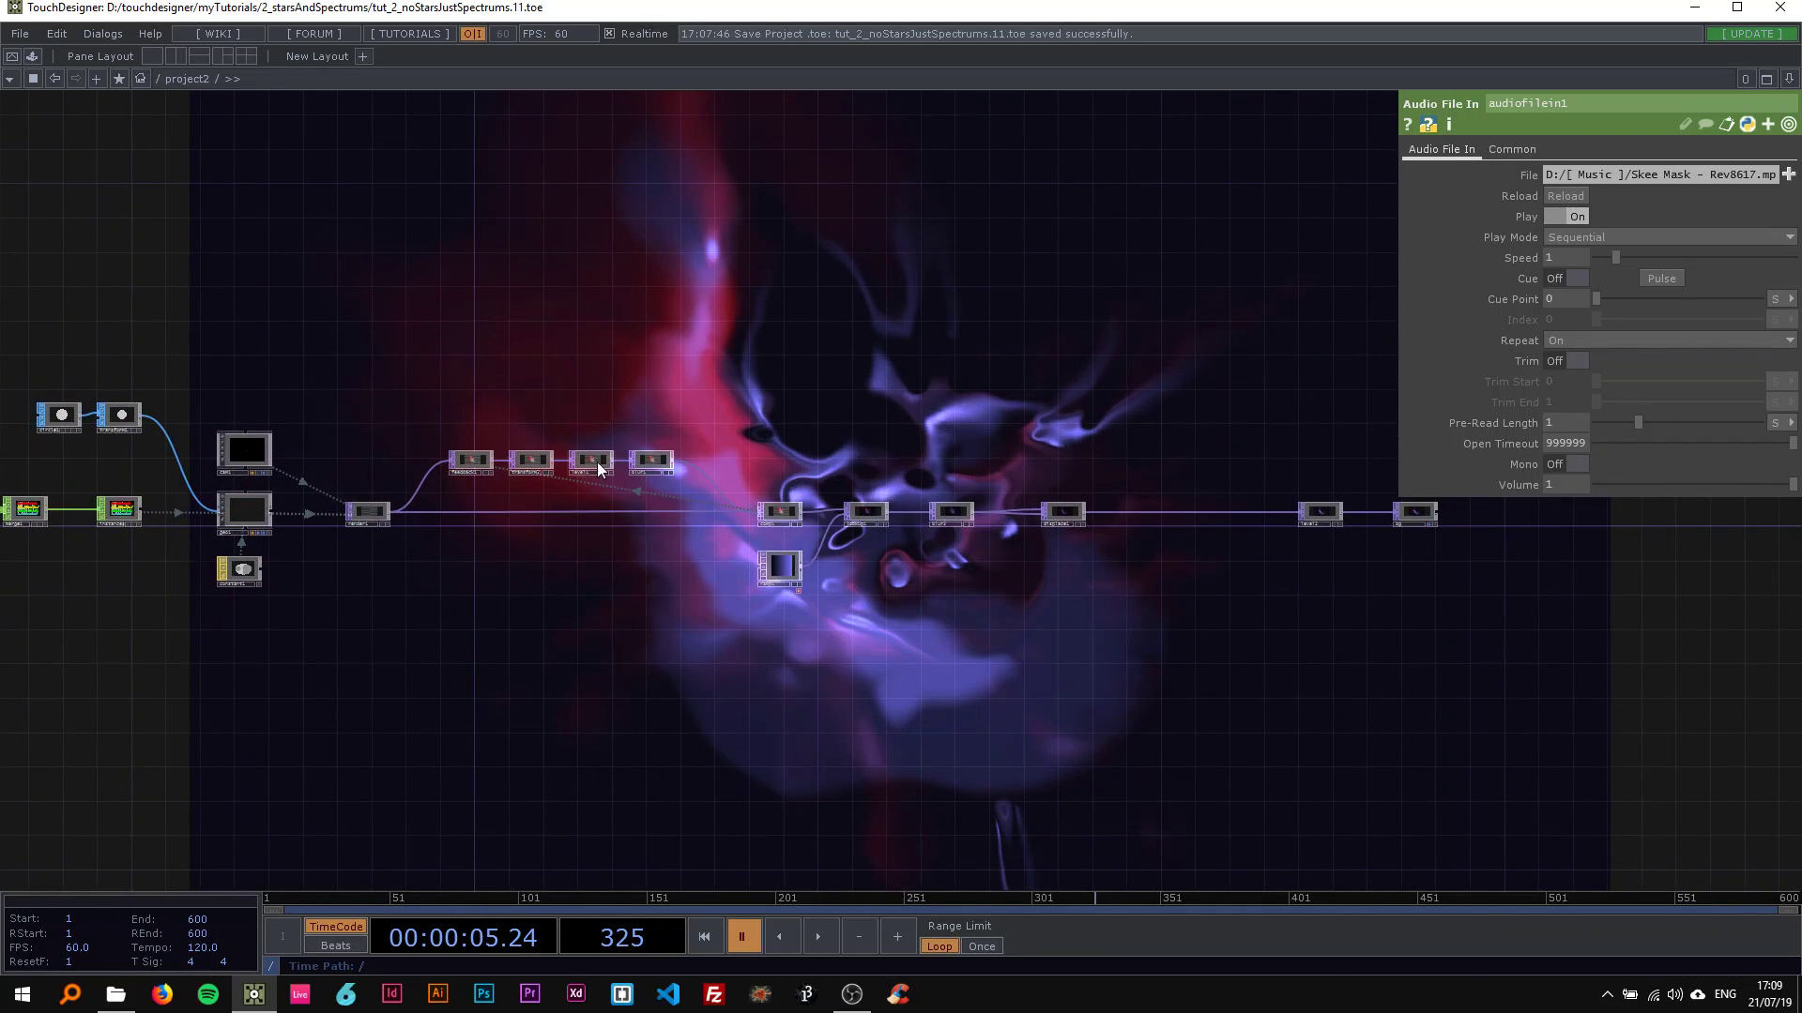
Step: Inspect the operators near the output, the noise1 parameters, and the project2 container from its parent network
{"action": "left_click", "coordinate": [1062, 518]}
{"action": "left_click_drag", "start_coordinate": [1110, 476], "coordinate": [1356, 506]}
{"action": "scroll", "coordinate": [1037, 457], "scroll_direction": "down", "scroll_amount": 1}
{"action": "scroll", "coordinate": [1037, 457], "scroll_direction": "down", "scroll_amount": 2}
{"action": "left_click_drag", "start_coordinate": [914, 422], "coordinate": [1252, 446]}
{"action": "left_click", "coordinate": [555, 448]}
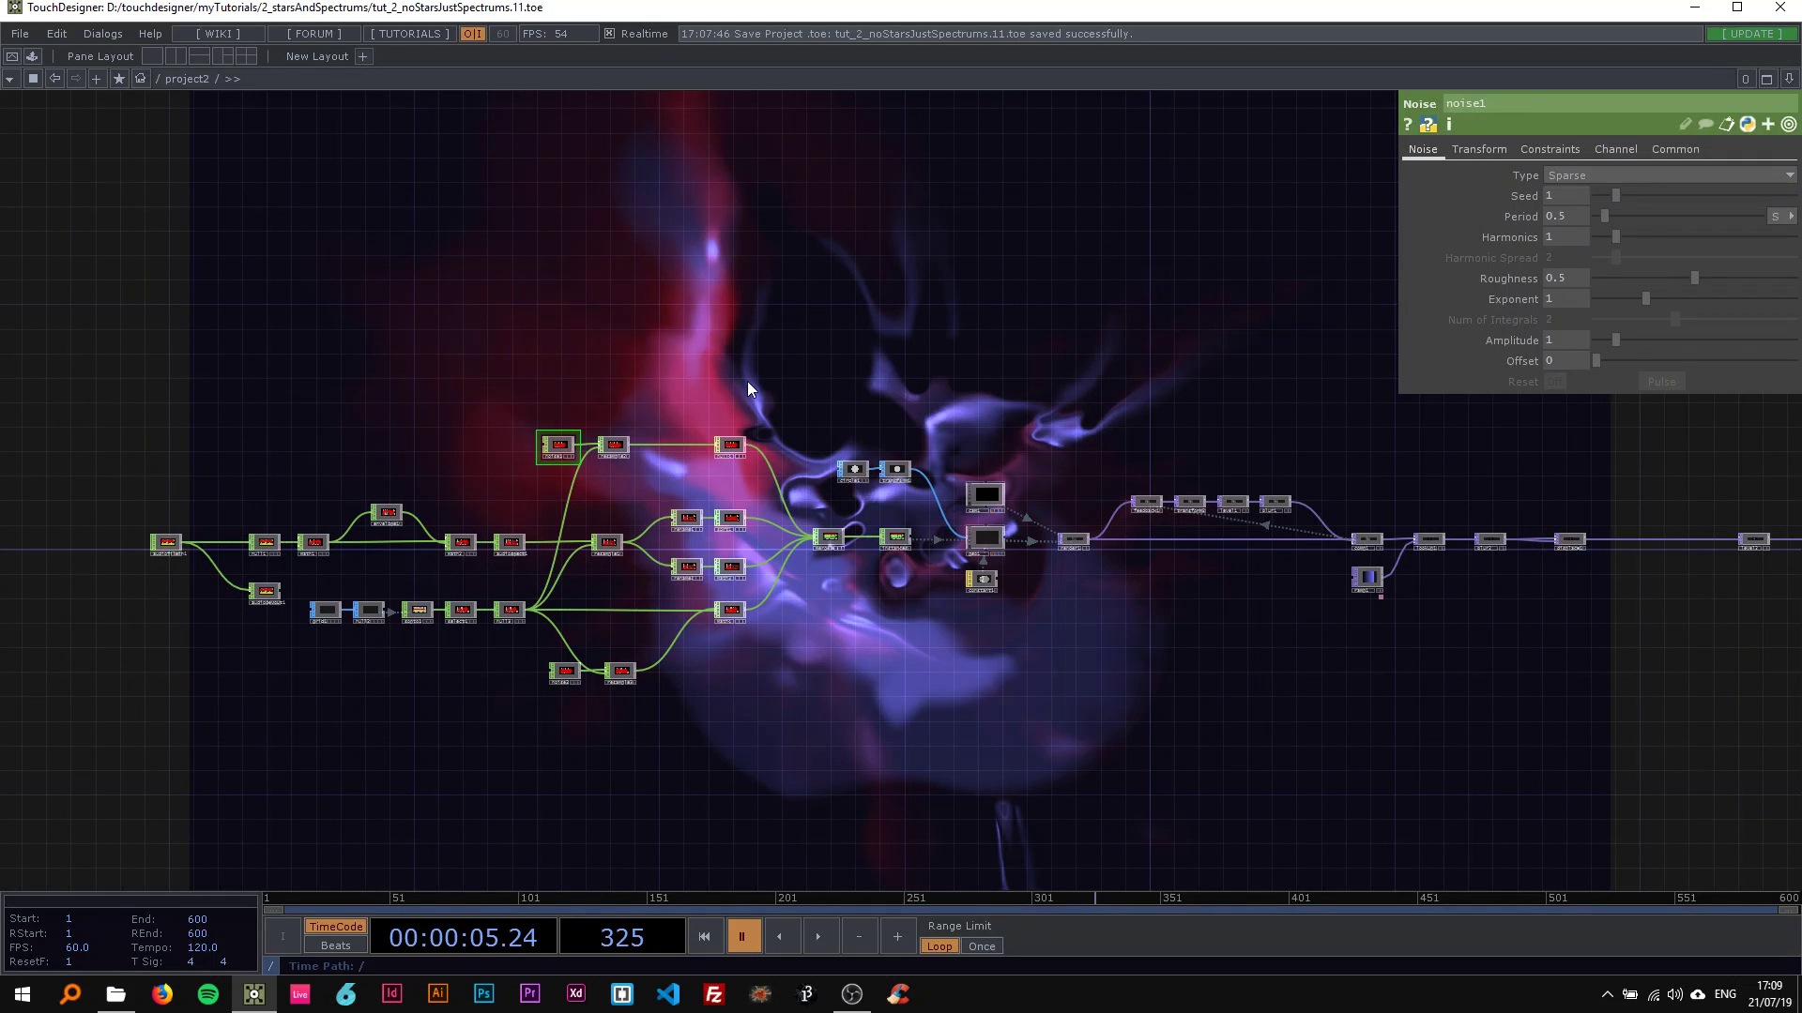
{"action": "key", "text": "h"}
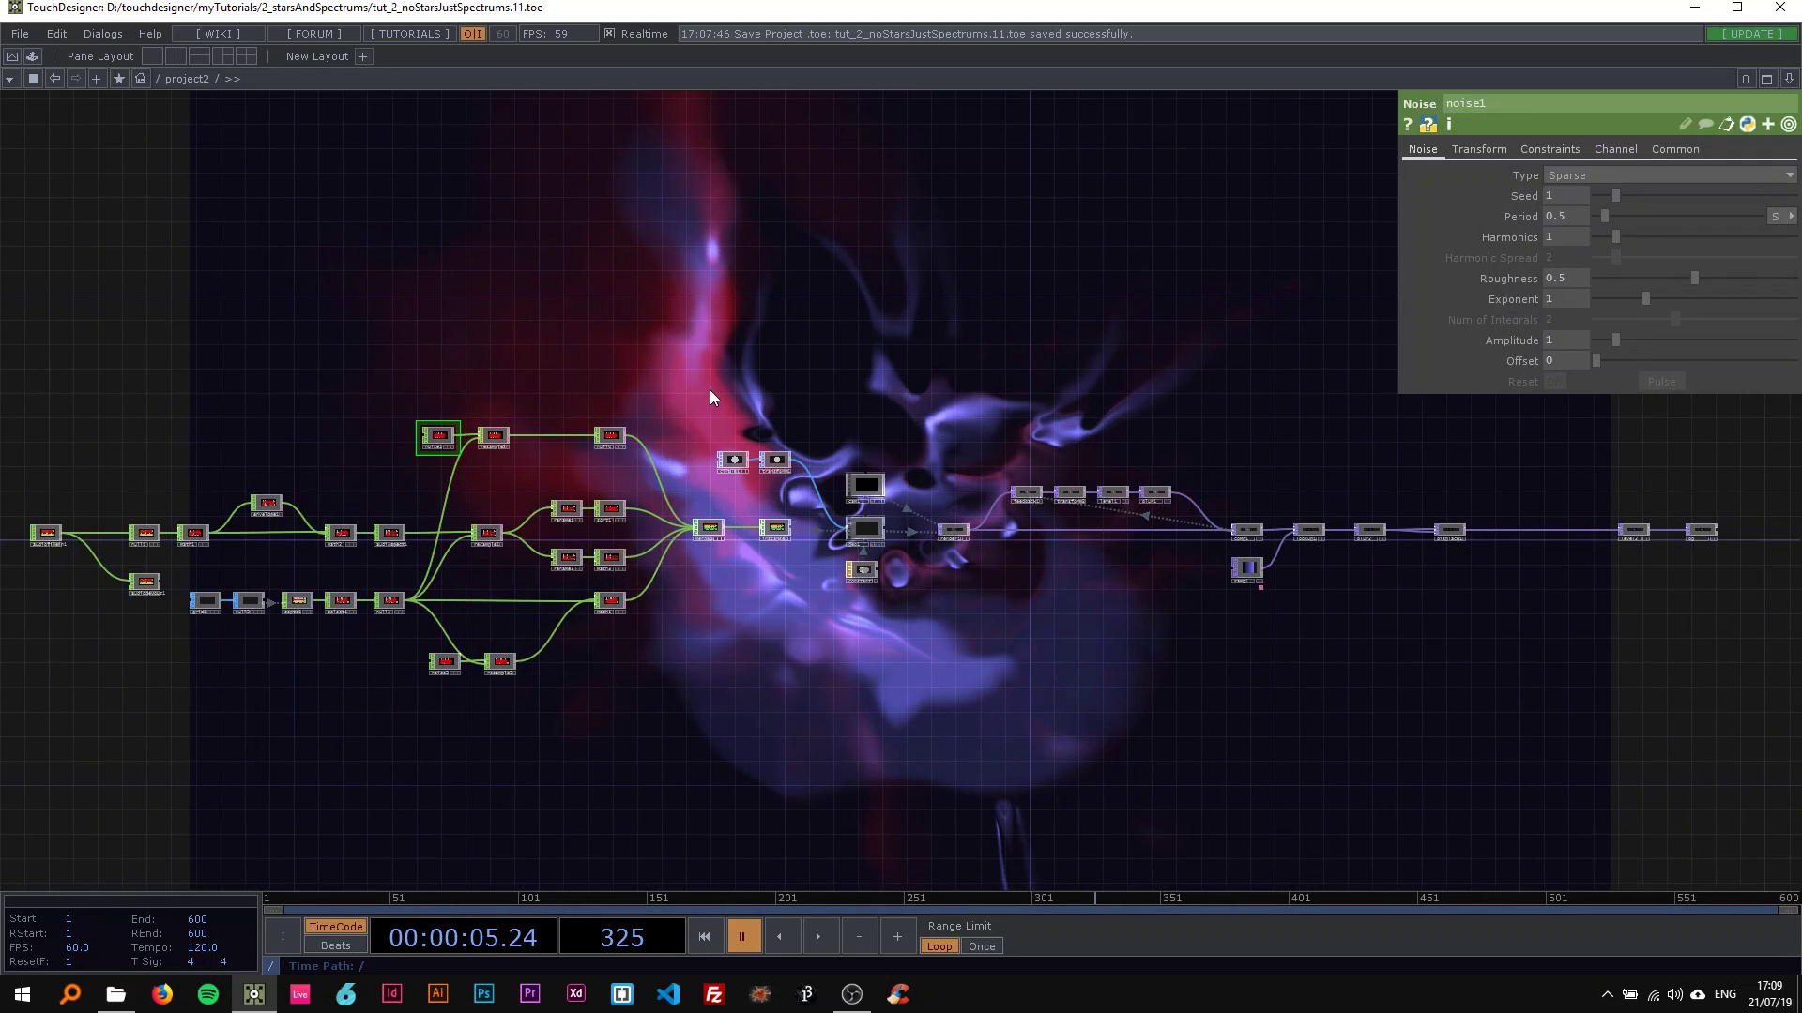
{"action": "scroll", "coordinate": [741, 379], "scroll_direction": "down", "scroll_amount": 6}
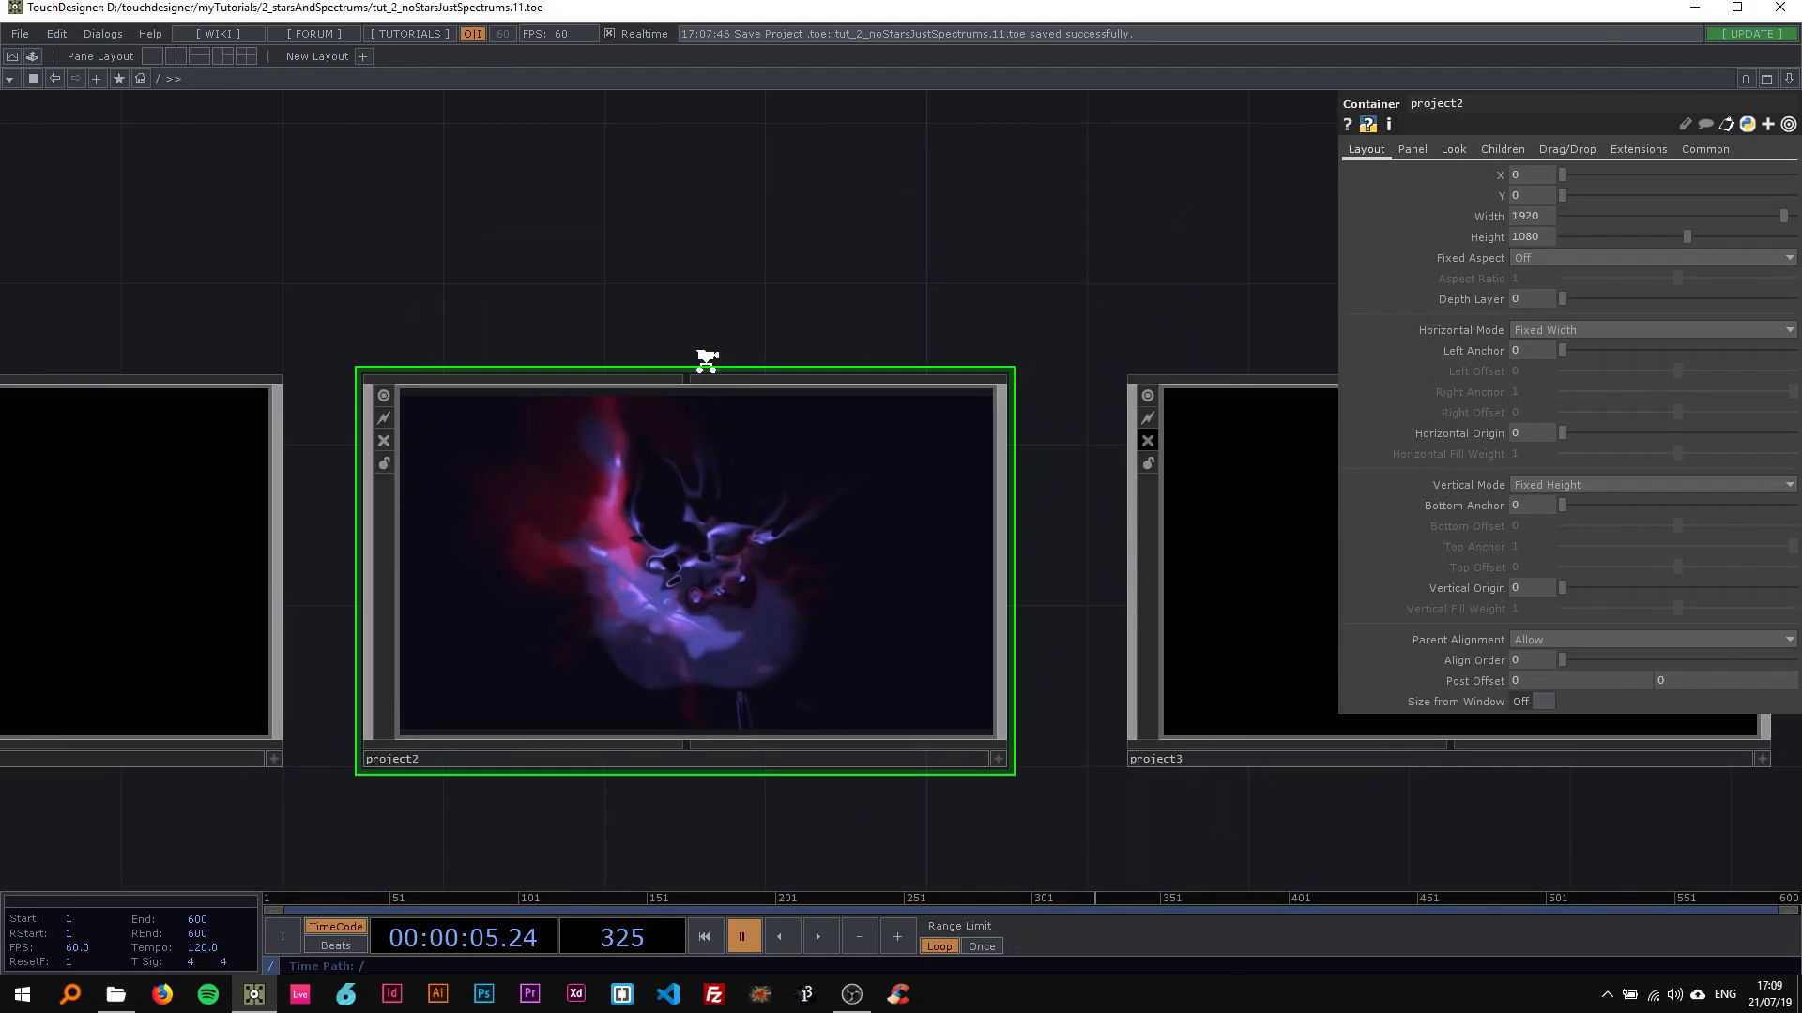
{"action": "scroll", "coordinate": [704, 364], "scroll_direction": "down", "scroll_amount": 2}
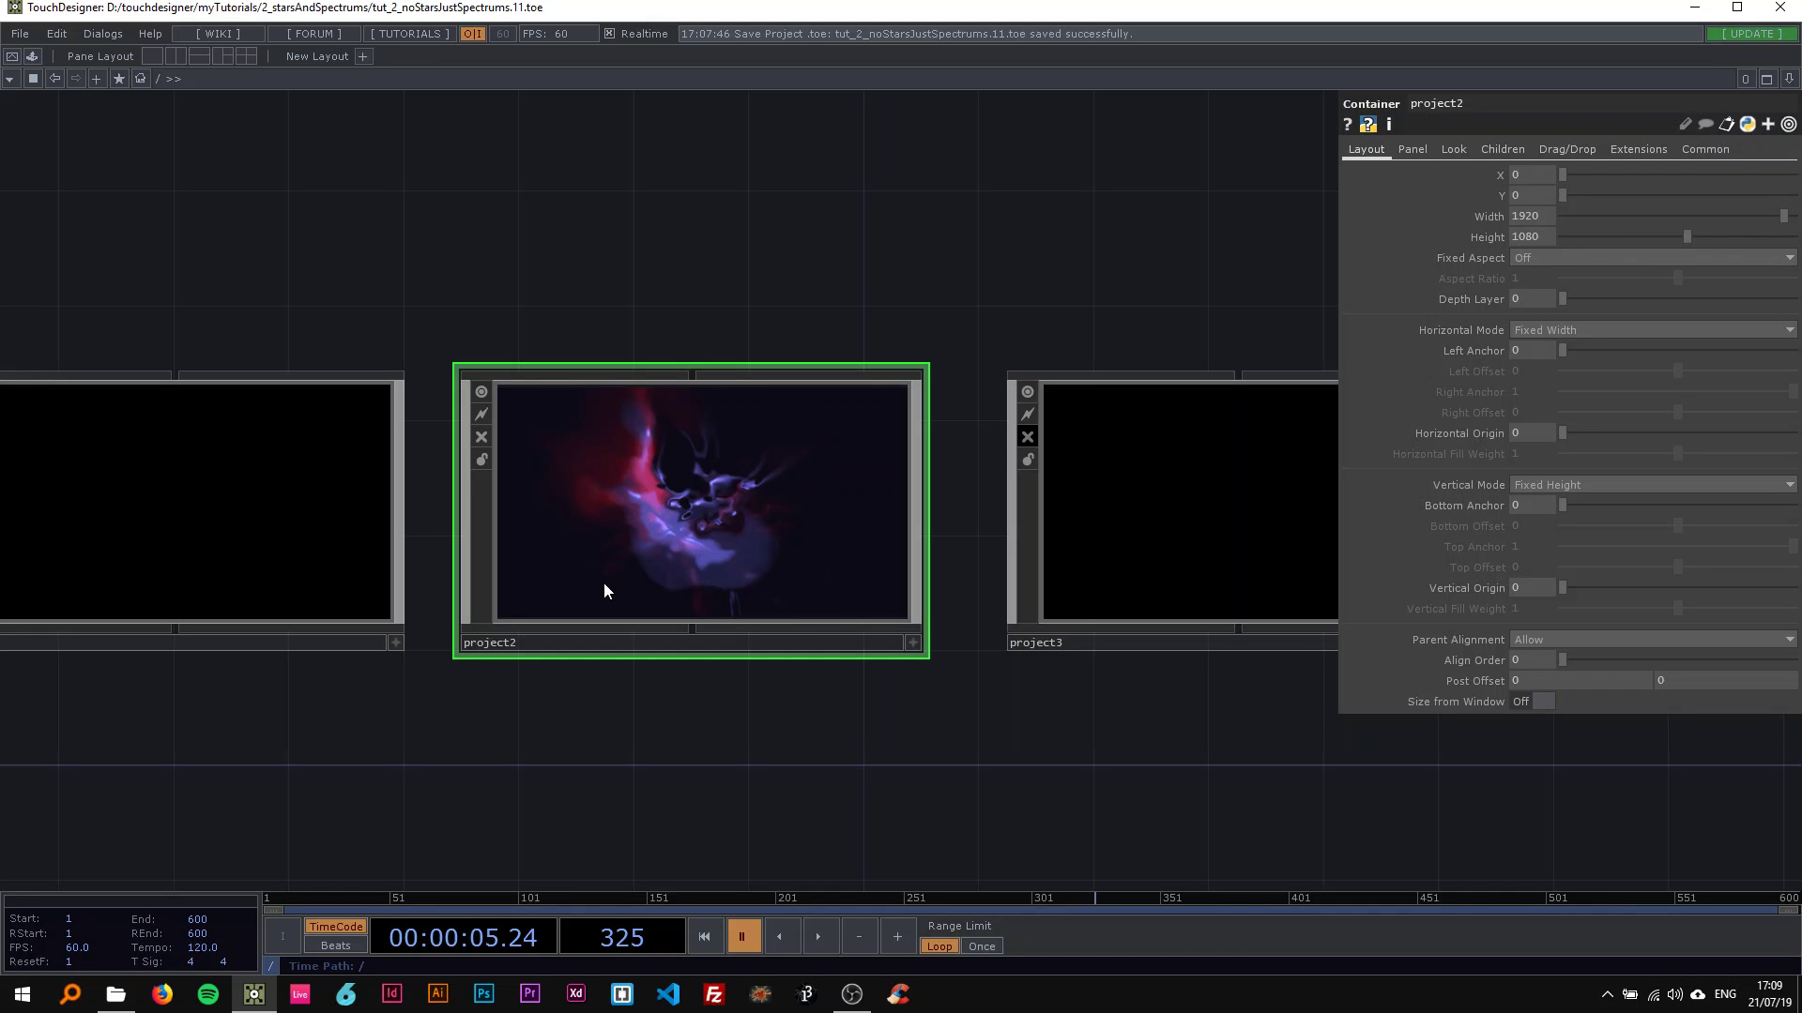
Step: Go back inside project2 and delete all of its operators
{"action": "scroll", "coordinate": [700, 582], "scroll_direction": "up", "scroll_amount": 10}
{"action": "key", "text": "h"}
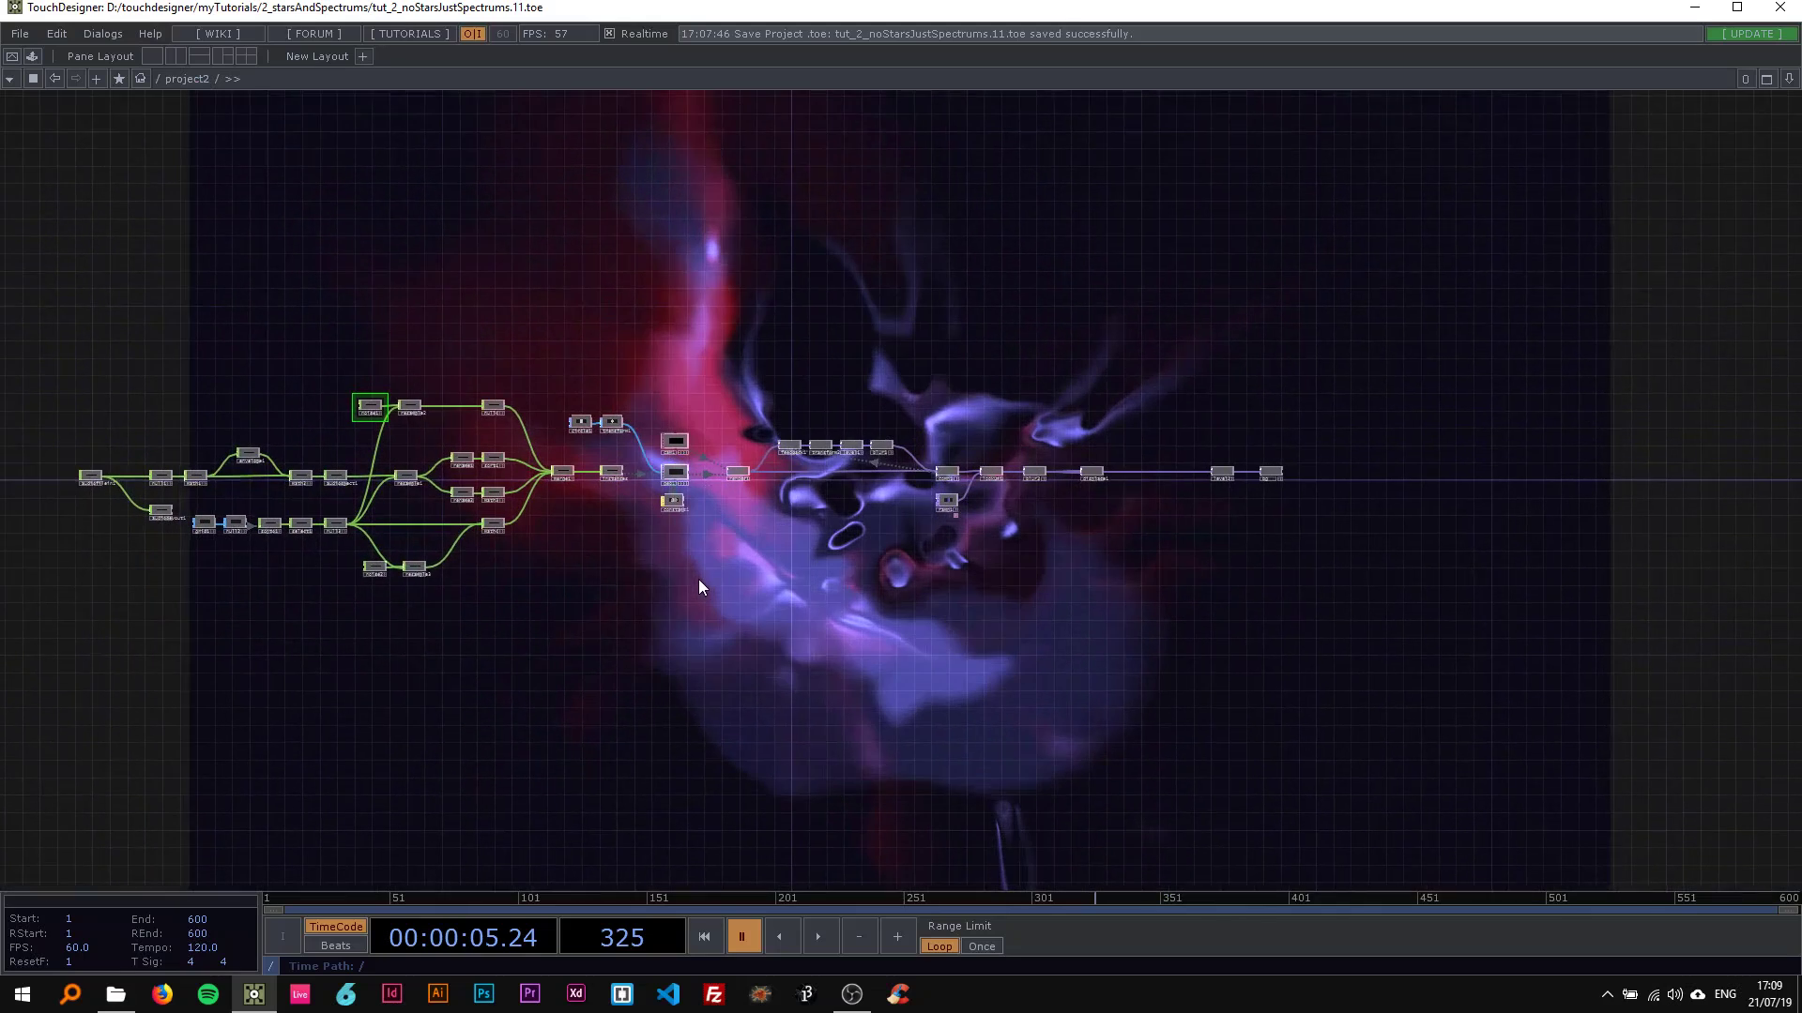
{"action": "left_click_drag", "start_coordinate": [1154, 628], "coordinate": [1403, 644]}
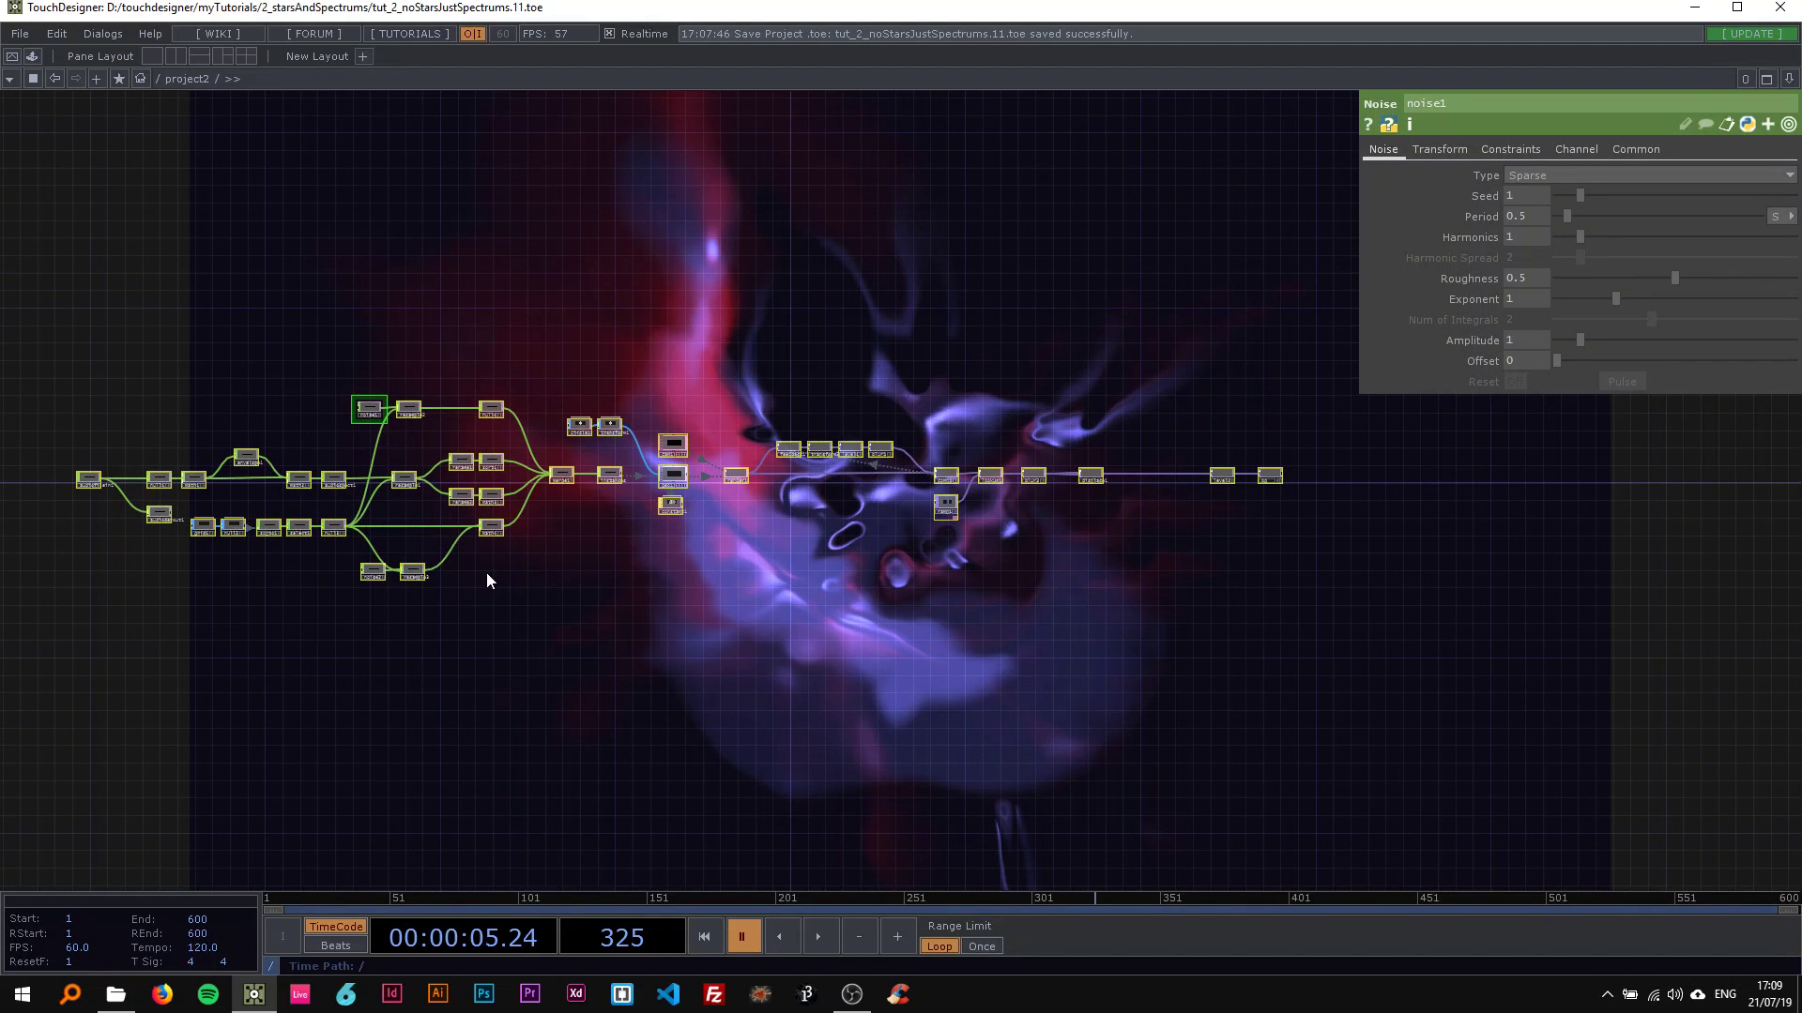
{"action": "key", "text": "Delete"}
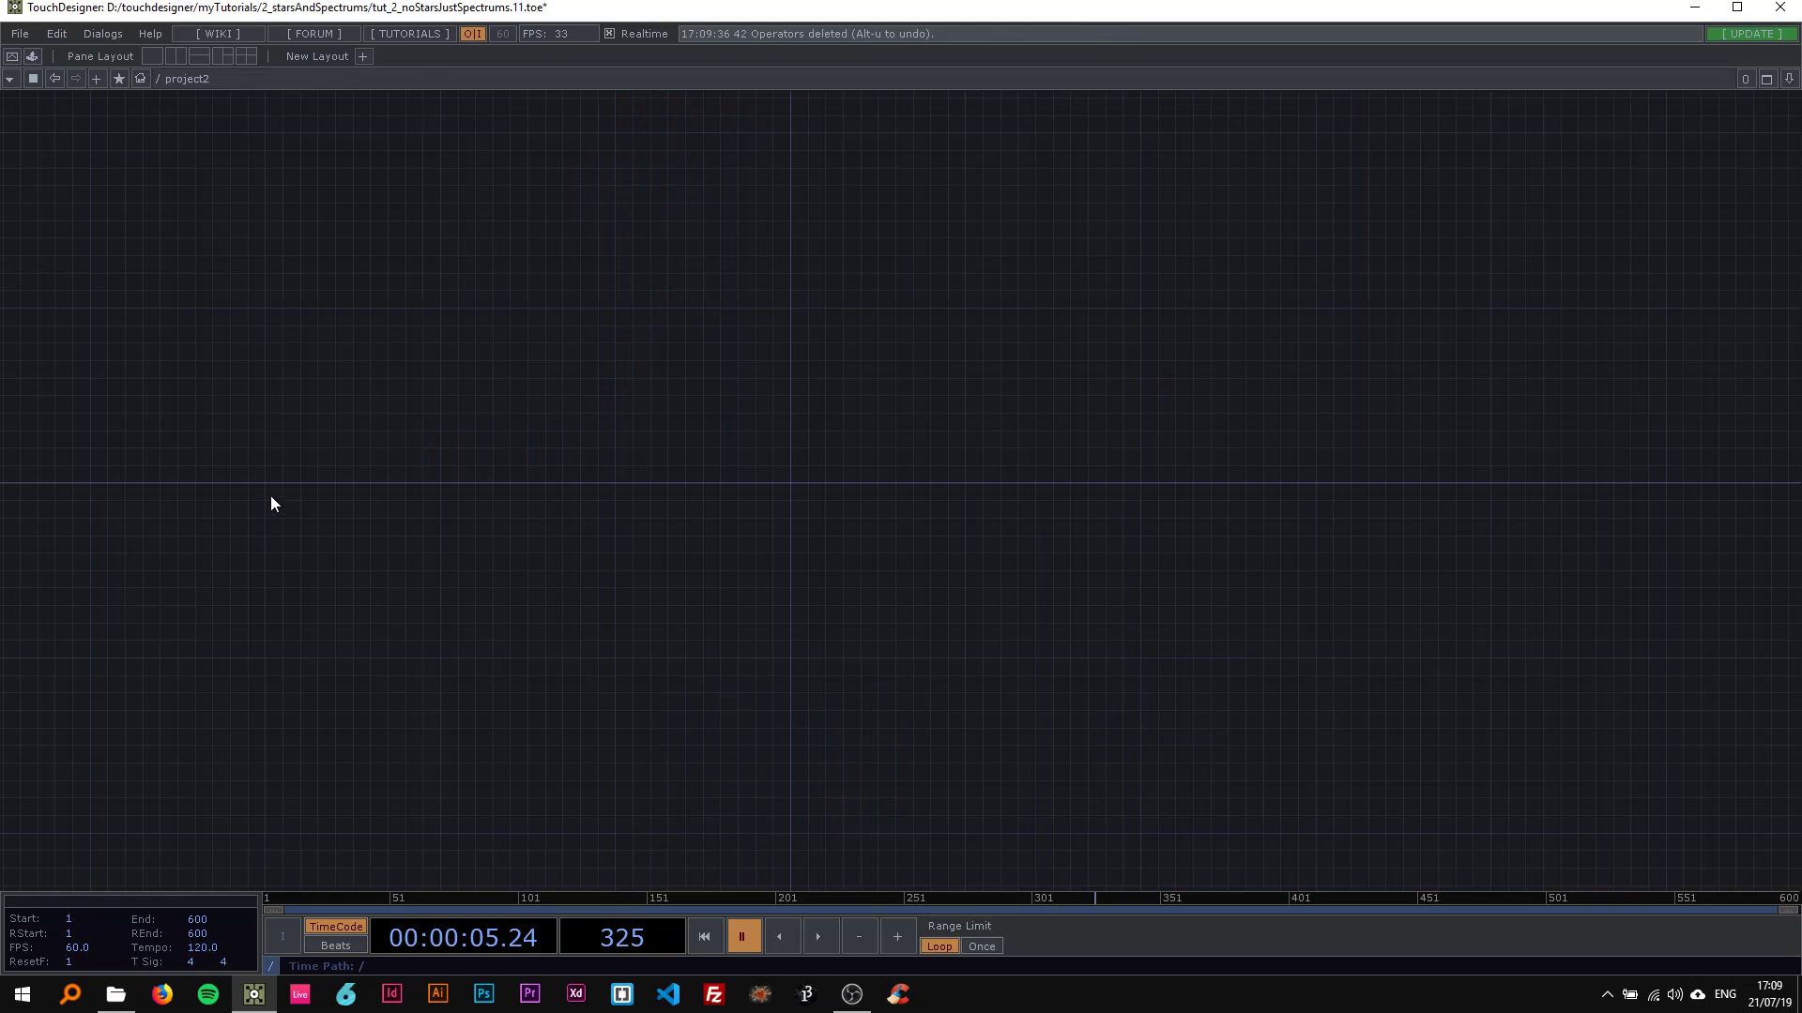
Step: Add an Audio File In CHOP to the empty project2 network
{"action": "scroll", "coordinate": [182, 488], "scroll_direction": "up", "scroll_amount": 5}
{"action": "left_click_drag", "start_coordinate": [182, 488], "coordinate": [732, 520]}
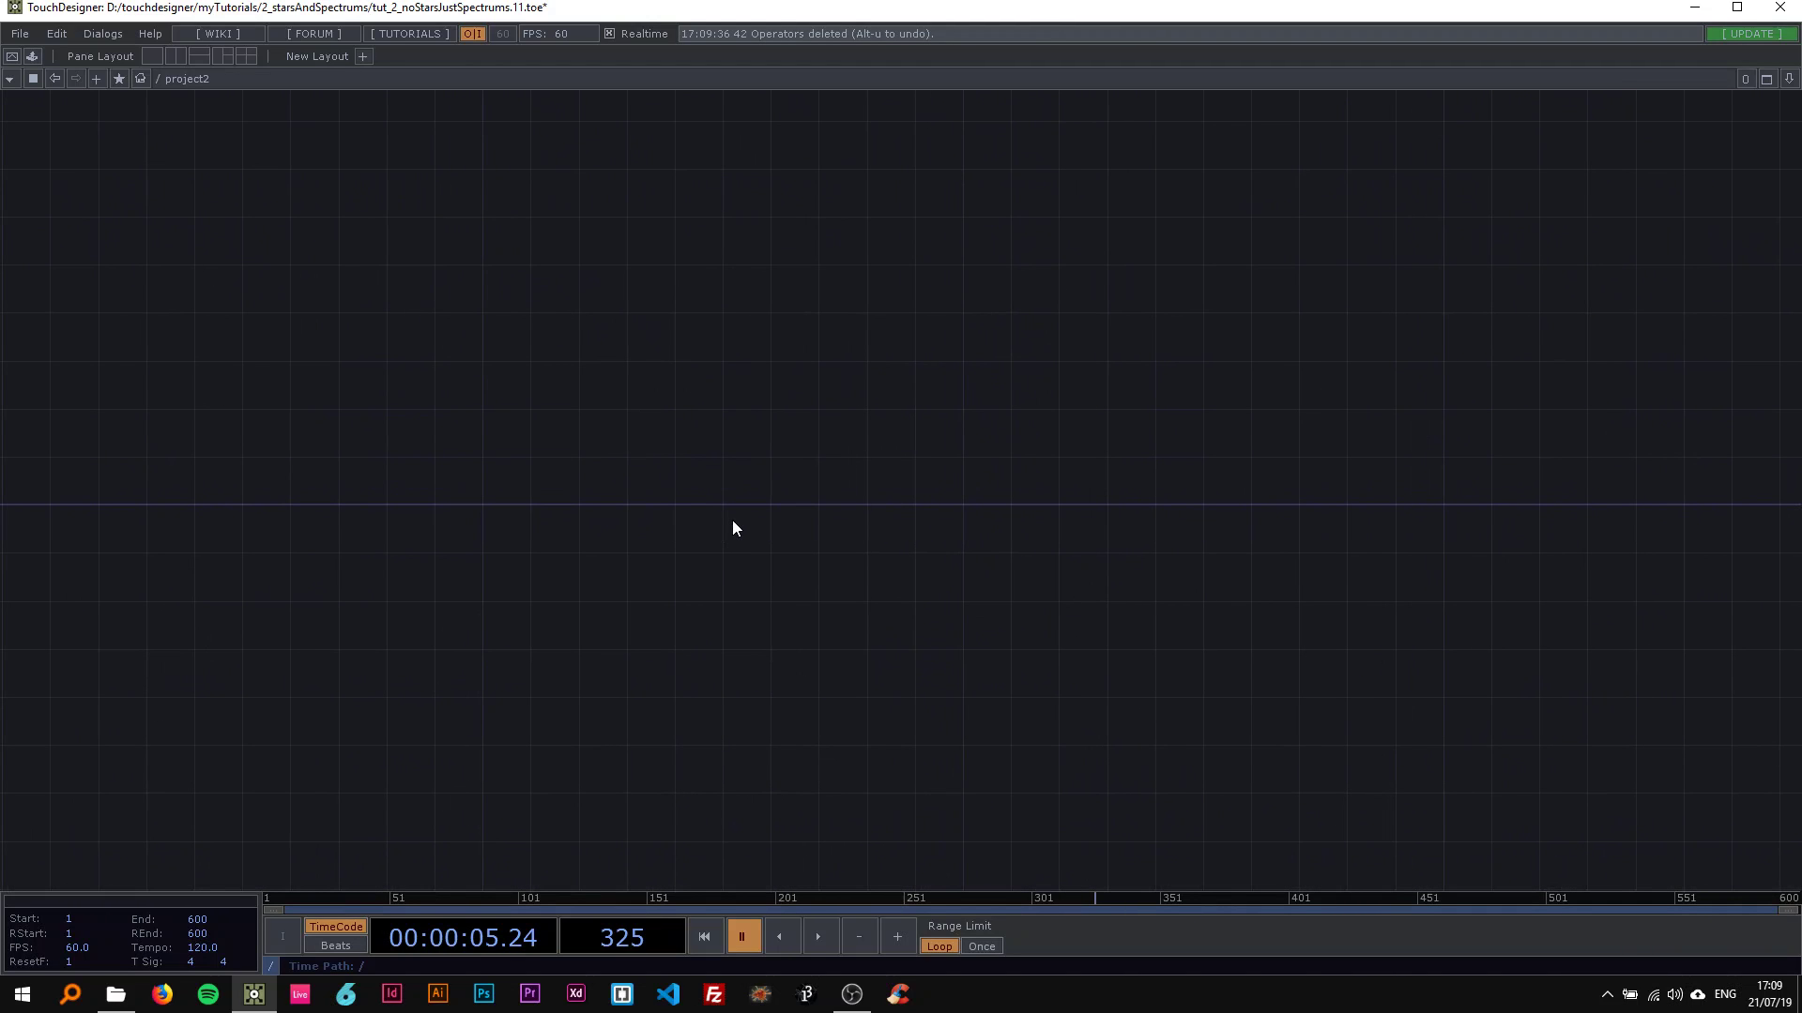
{"action": "scroll", "coordinate": [563, 537], "scroll_direction": "up", "scroll_amount": 2}
{"action": "key", "text": "Tab"}
{"action": "type", "text": "aud"}
{"action": "left_click", "coordinate": [266, 287]}
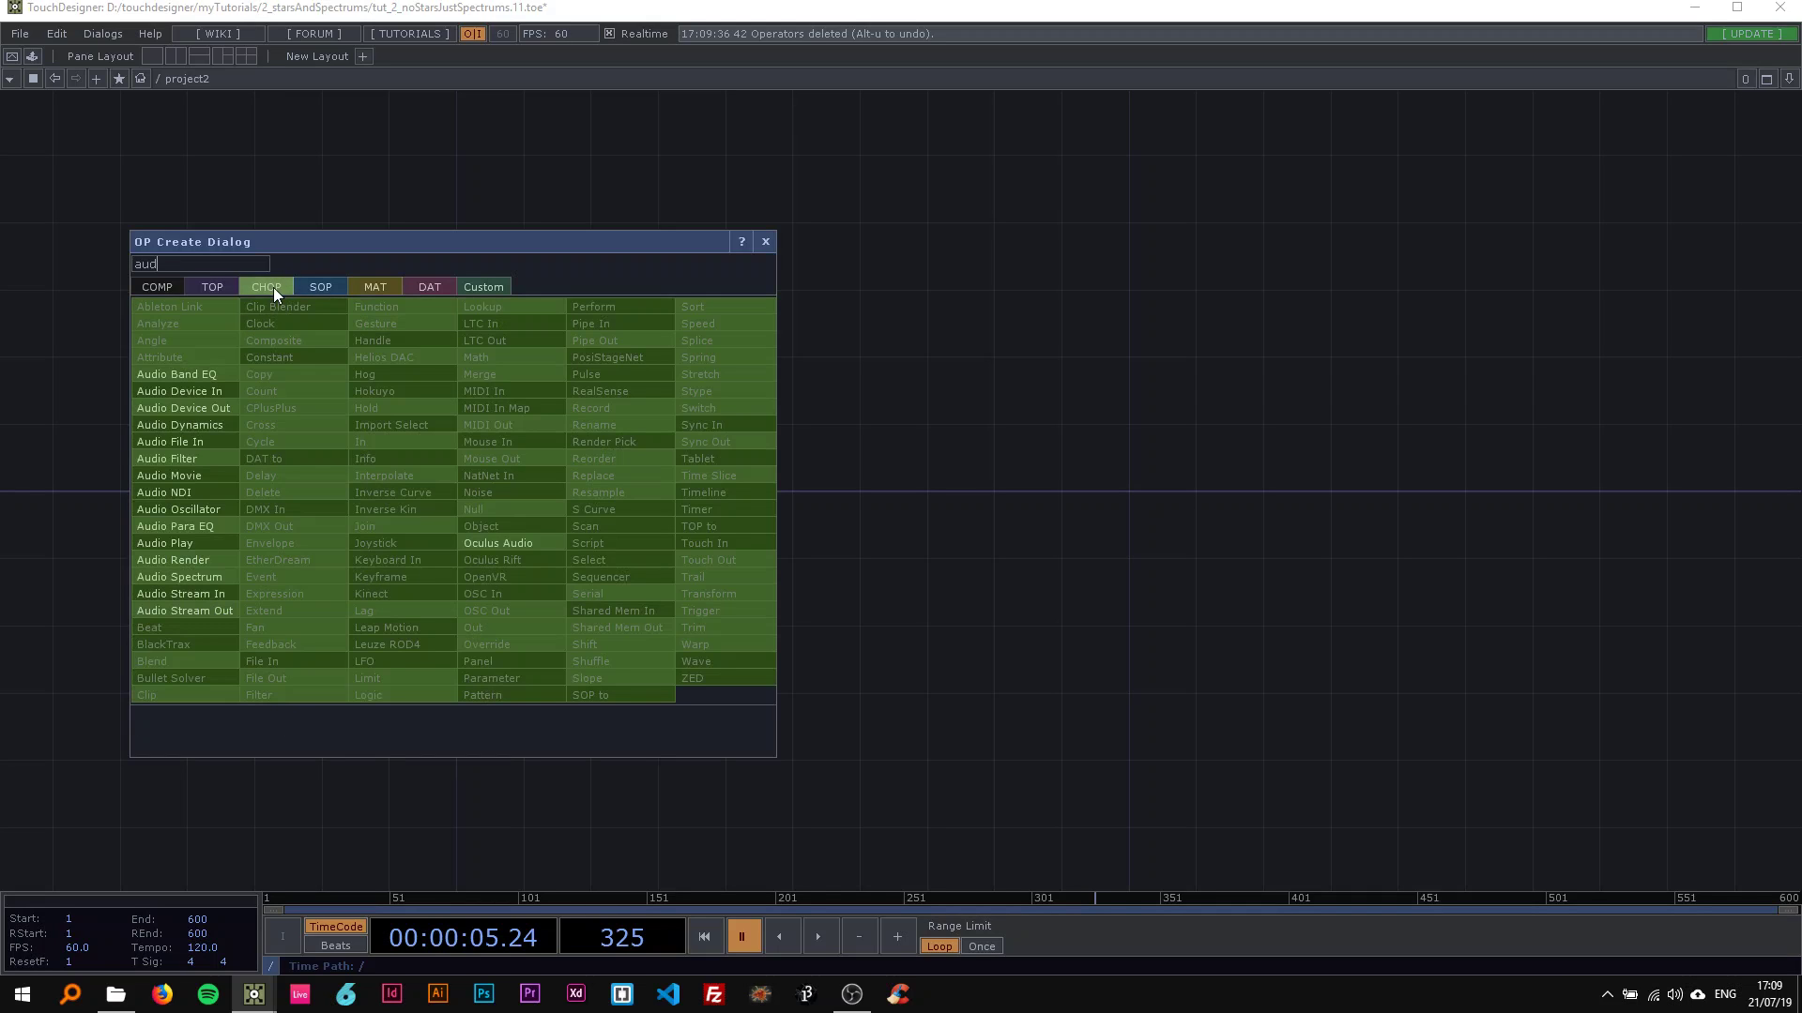
{"action": "left_click", "coordinate": [199, 441]}
{"action": "left_click", "coordinate": [369, 479]}
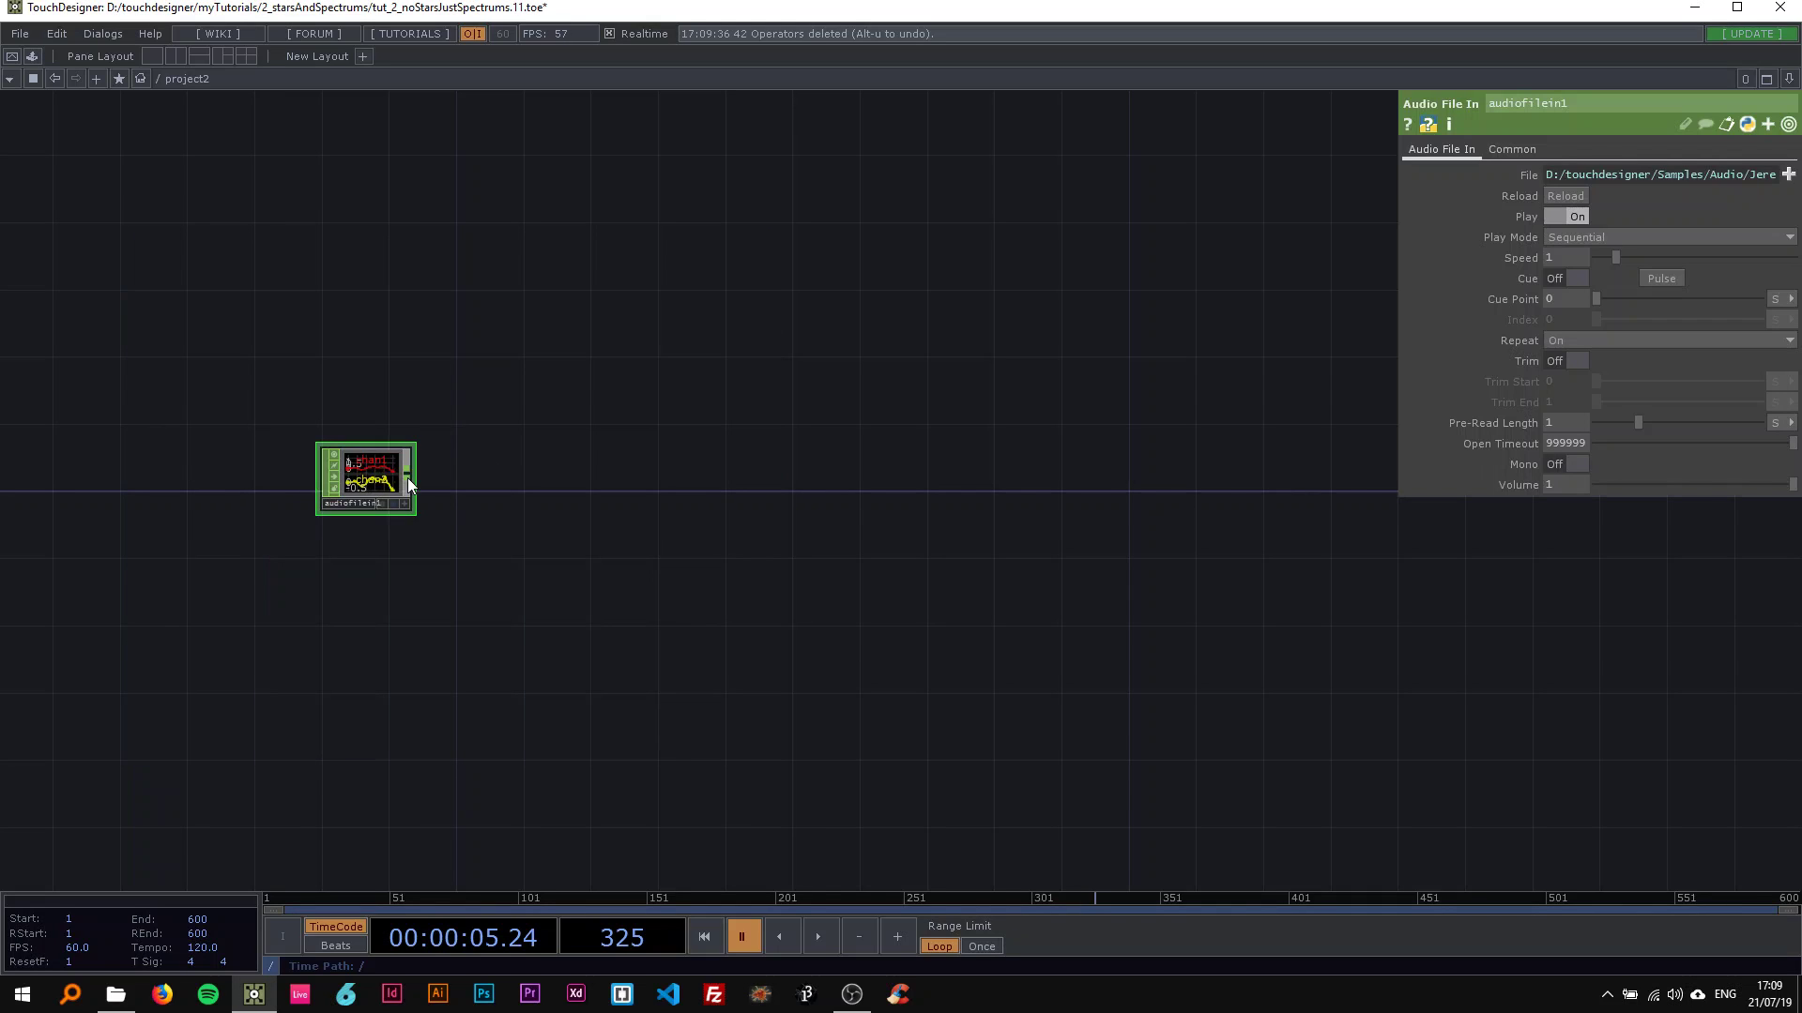
Step: Append a Null CHOP to the output of audiofilein1
{"action": "right_click", "coordinate": [408, 480]}
{"action": "type", "text": "nu"}
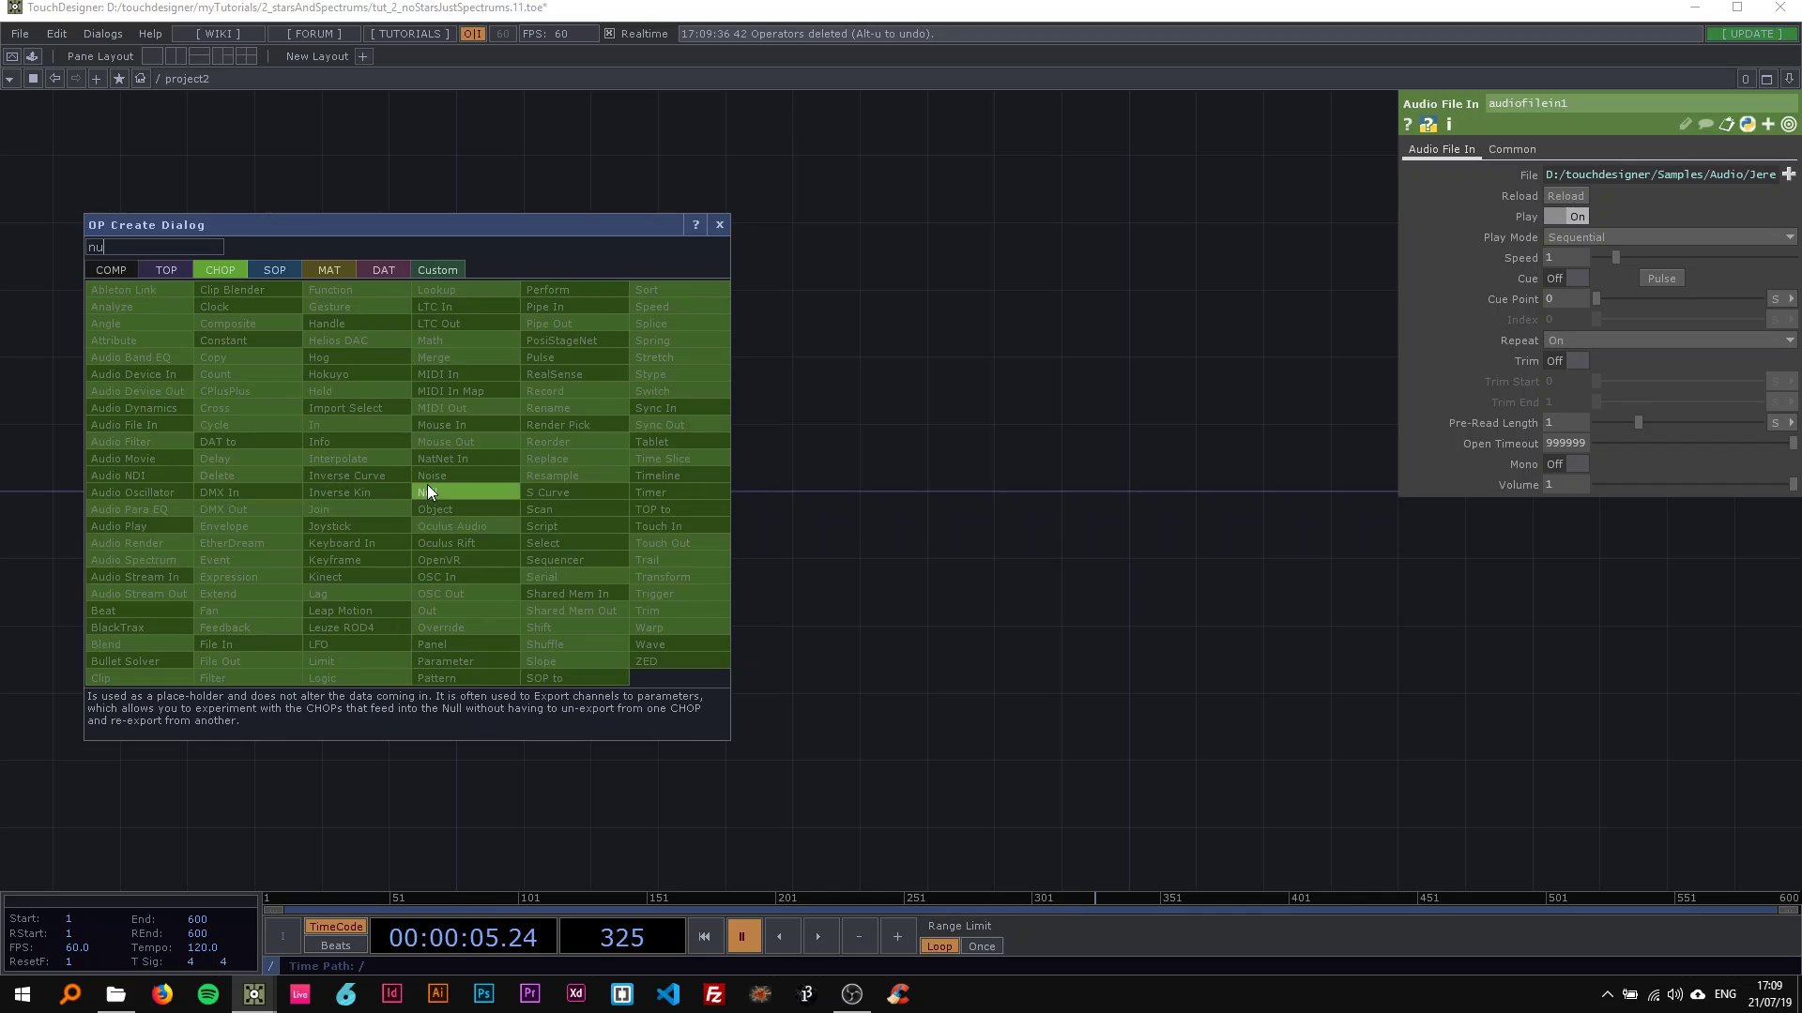
{"action": "left_click", "coordinate": [428, 492]}
{"action": "left_click", "coordinate": [669, 479]}
Step: Load the audio track "Skee Mask - Rev8617" into audiofilein1
{"action": "left_click", "coordinate": [366, 478]}
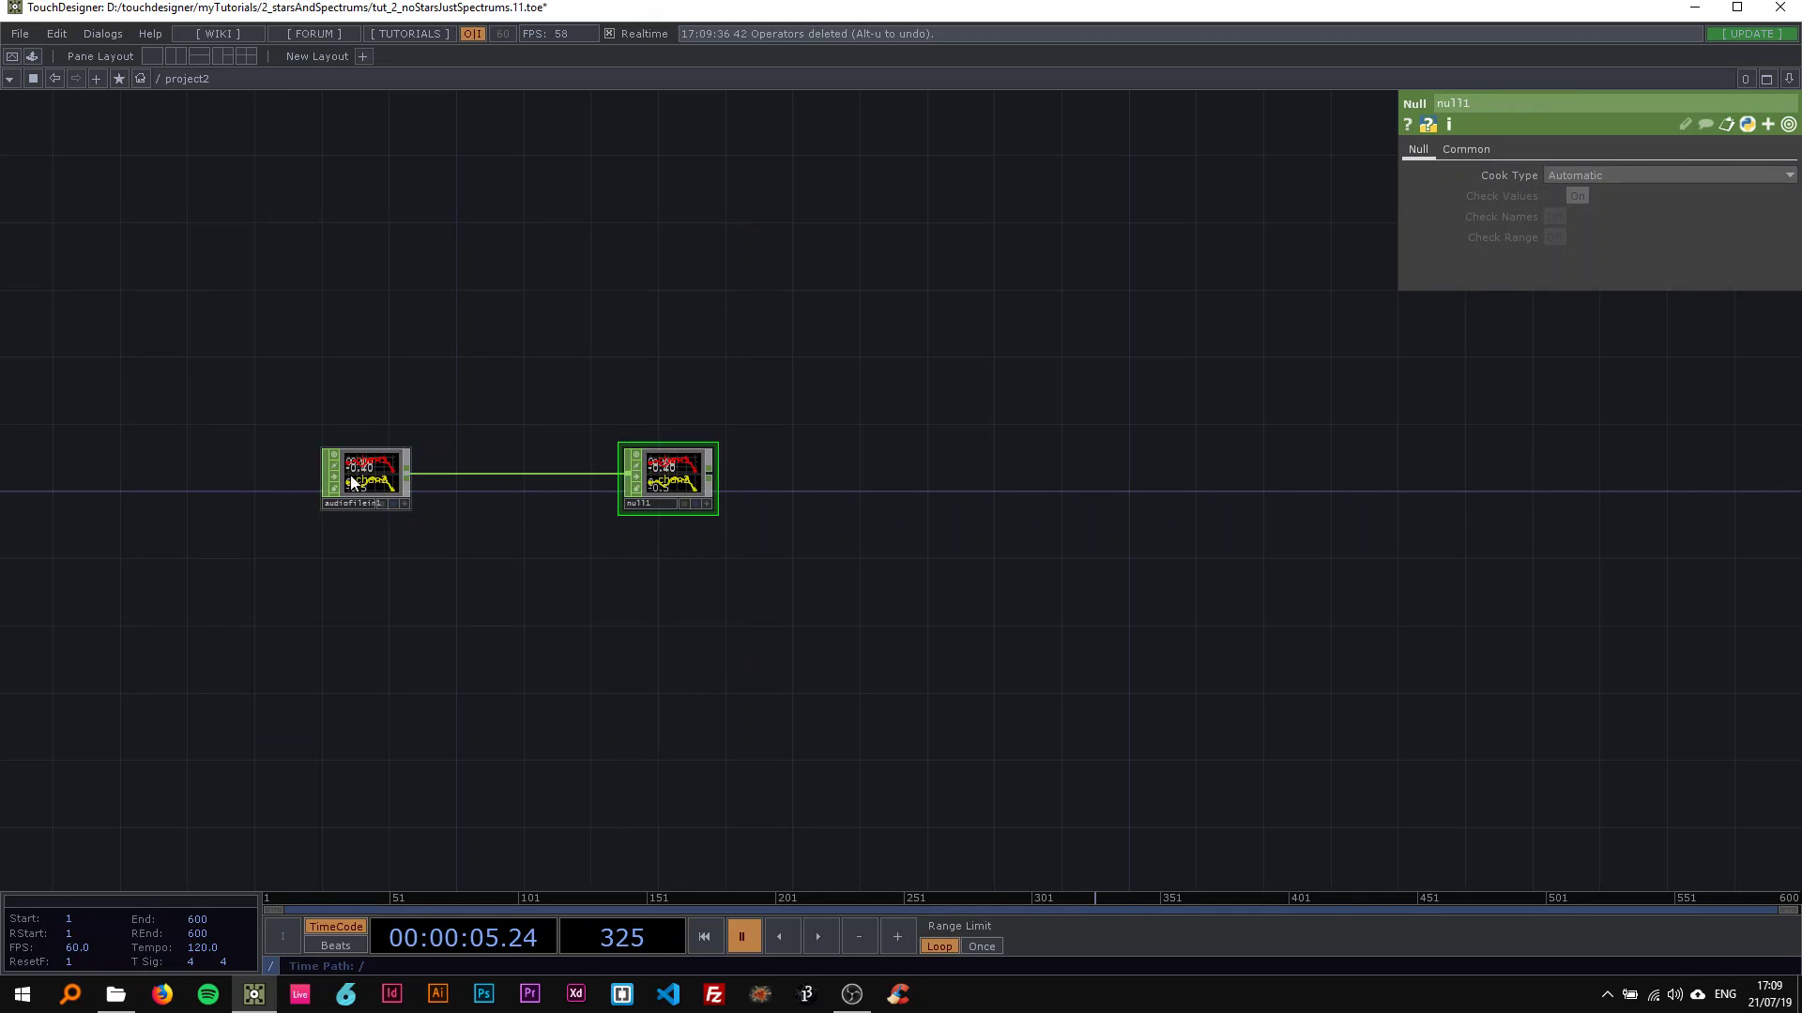
{"action": "left_click", "coordinate": [1789, 175]}
{"action": "scroll", "coordinate": [392, 450], "scroll_direction": "down", "scroll_amount": 5}
{"action": "double_click", "coordinate": [389, 477]}
Step: Branch an Audio Device Out CHOP off audiofilein1 and place it below null1
{"action": "left_click_drag", "start_coordinate": [462, 418], "coordinate": [312, 402]}
{"action": "right_click", "coordinate": [256, 459]}
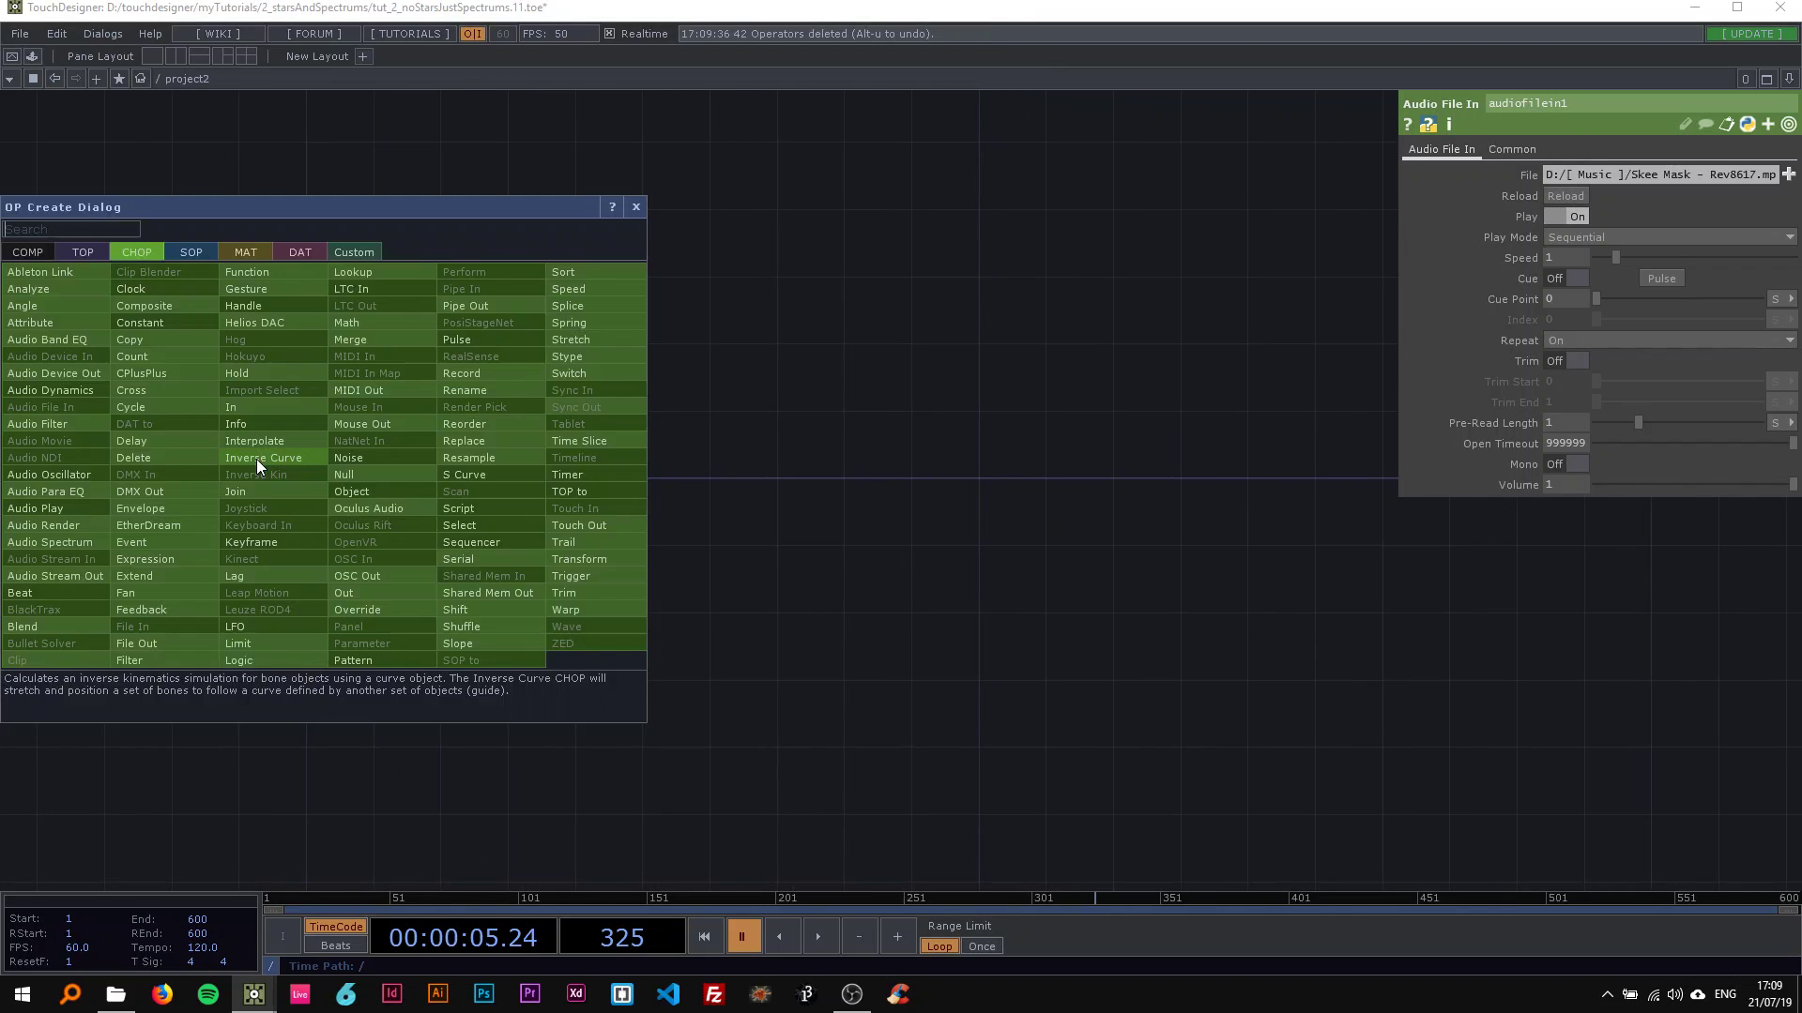
{"action": "type", "text": "dev"}
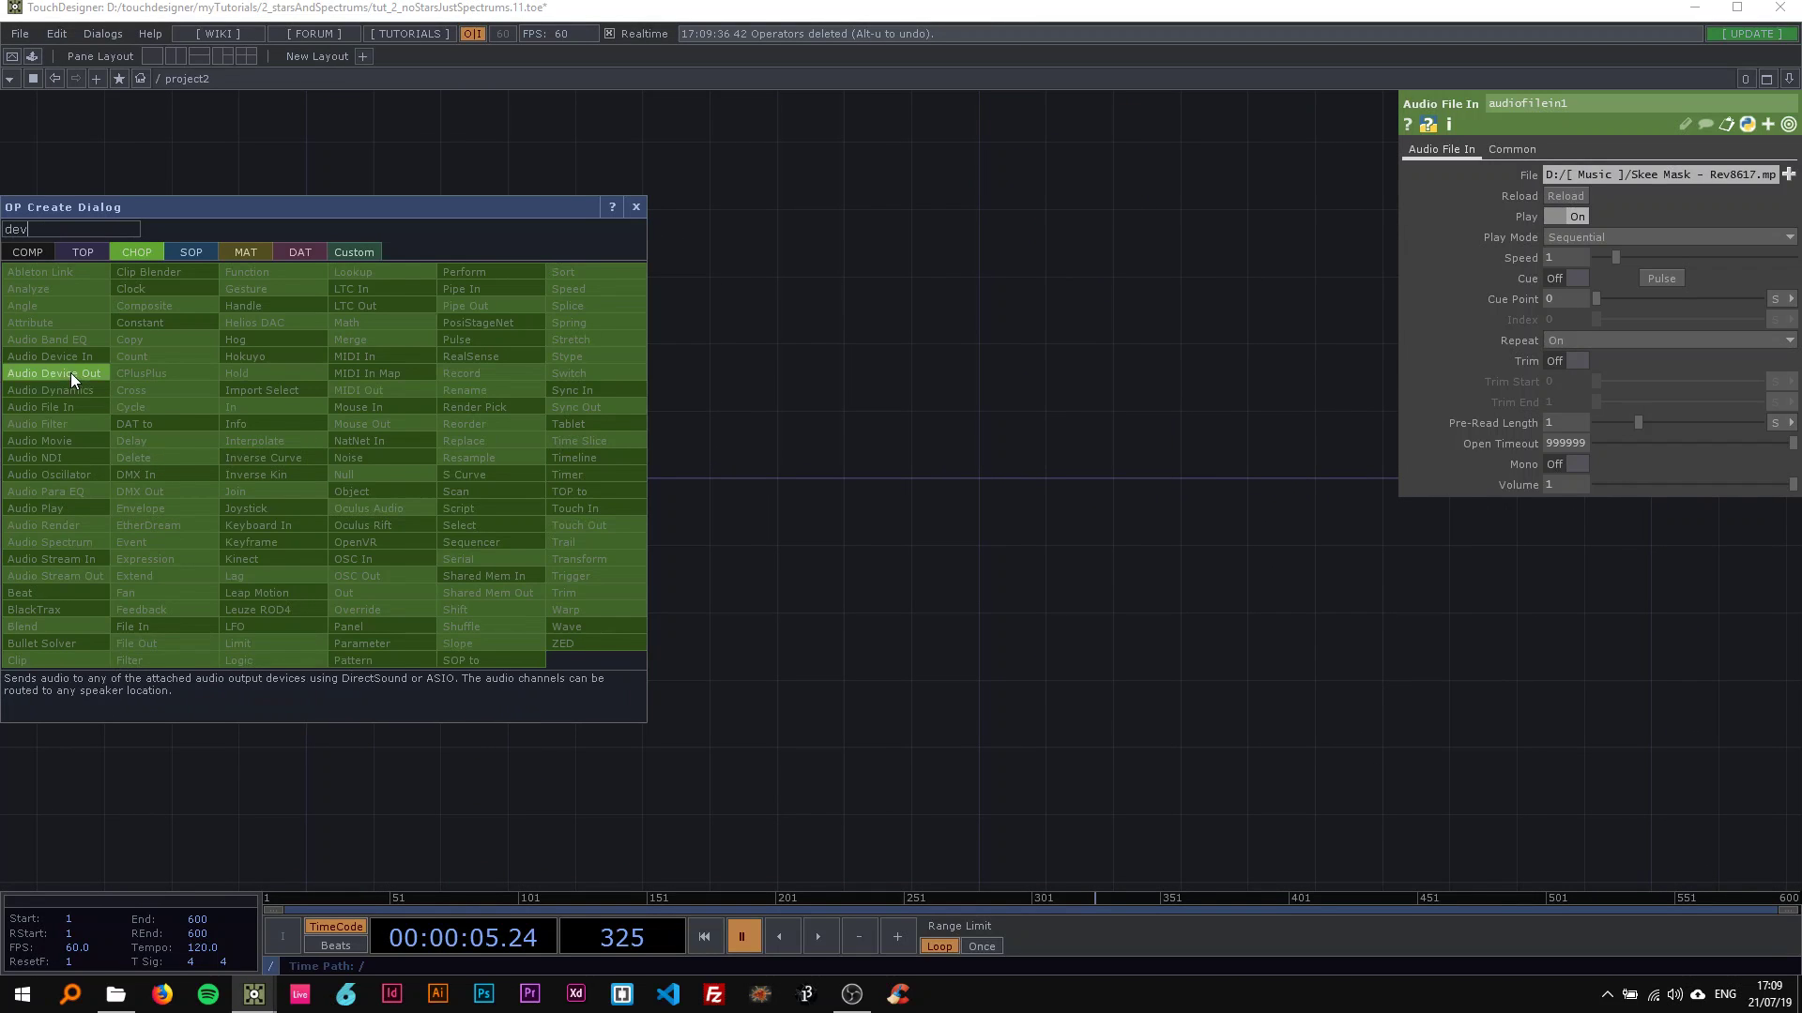
{"action": "left_click", "coordinate": [71, 373]}
{"action": "left_click", "coordinate": [498, 587]}
{"action": "scroll", "coordinate": [488, 580], "scroll_direction": "up", "scroll_amount": 2}
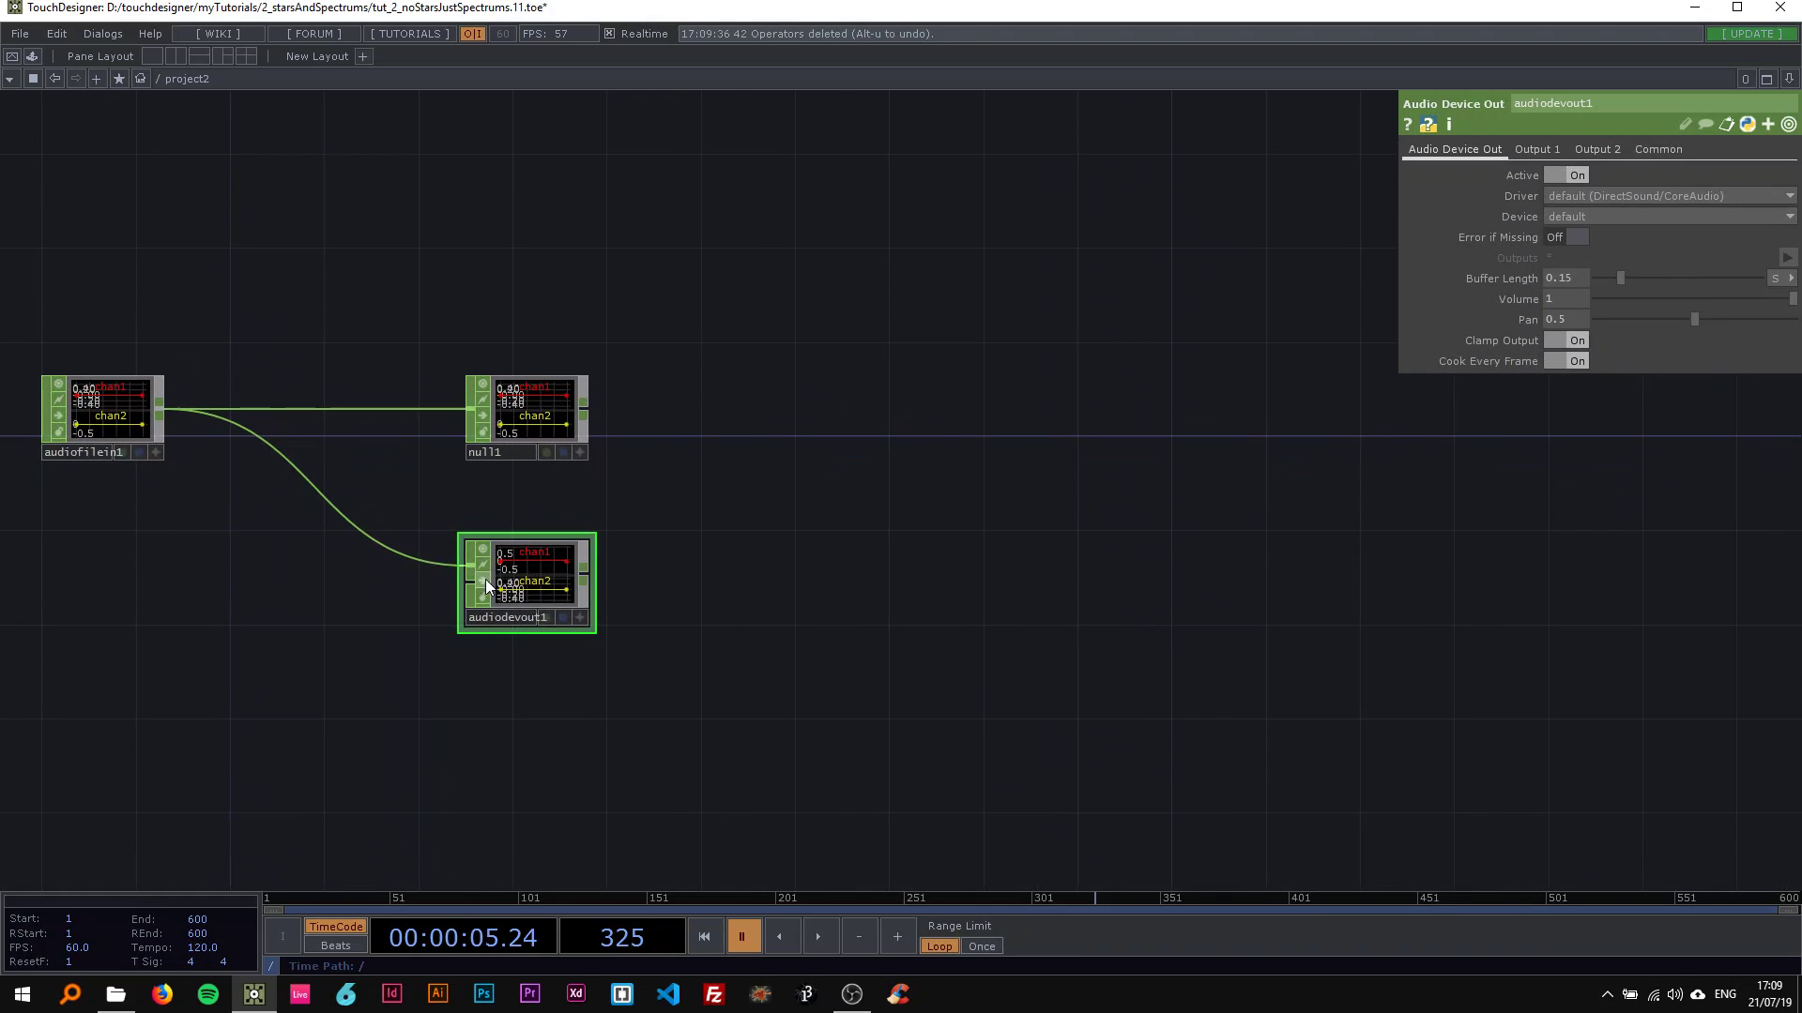
{"action": "scroll", "coordinate": [483, 549], "scroll_direction": "down", "scroll_amount": 2}
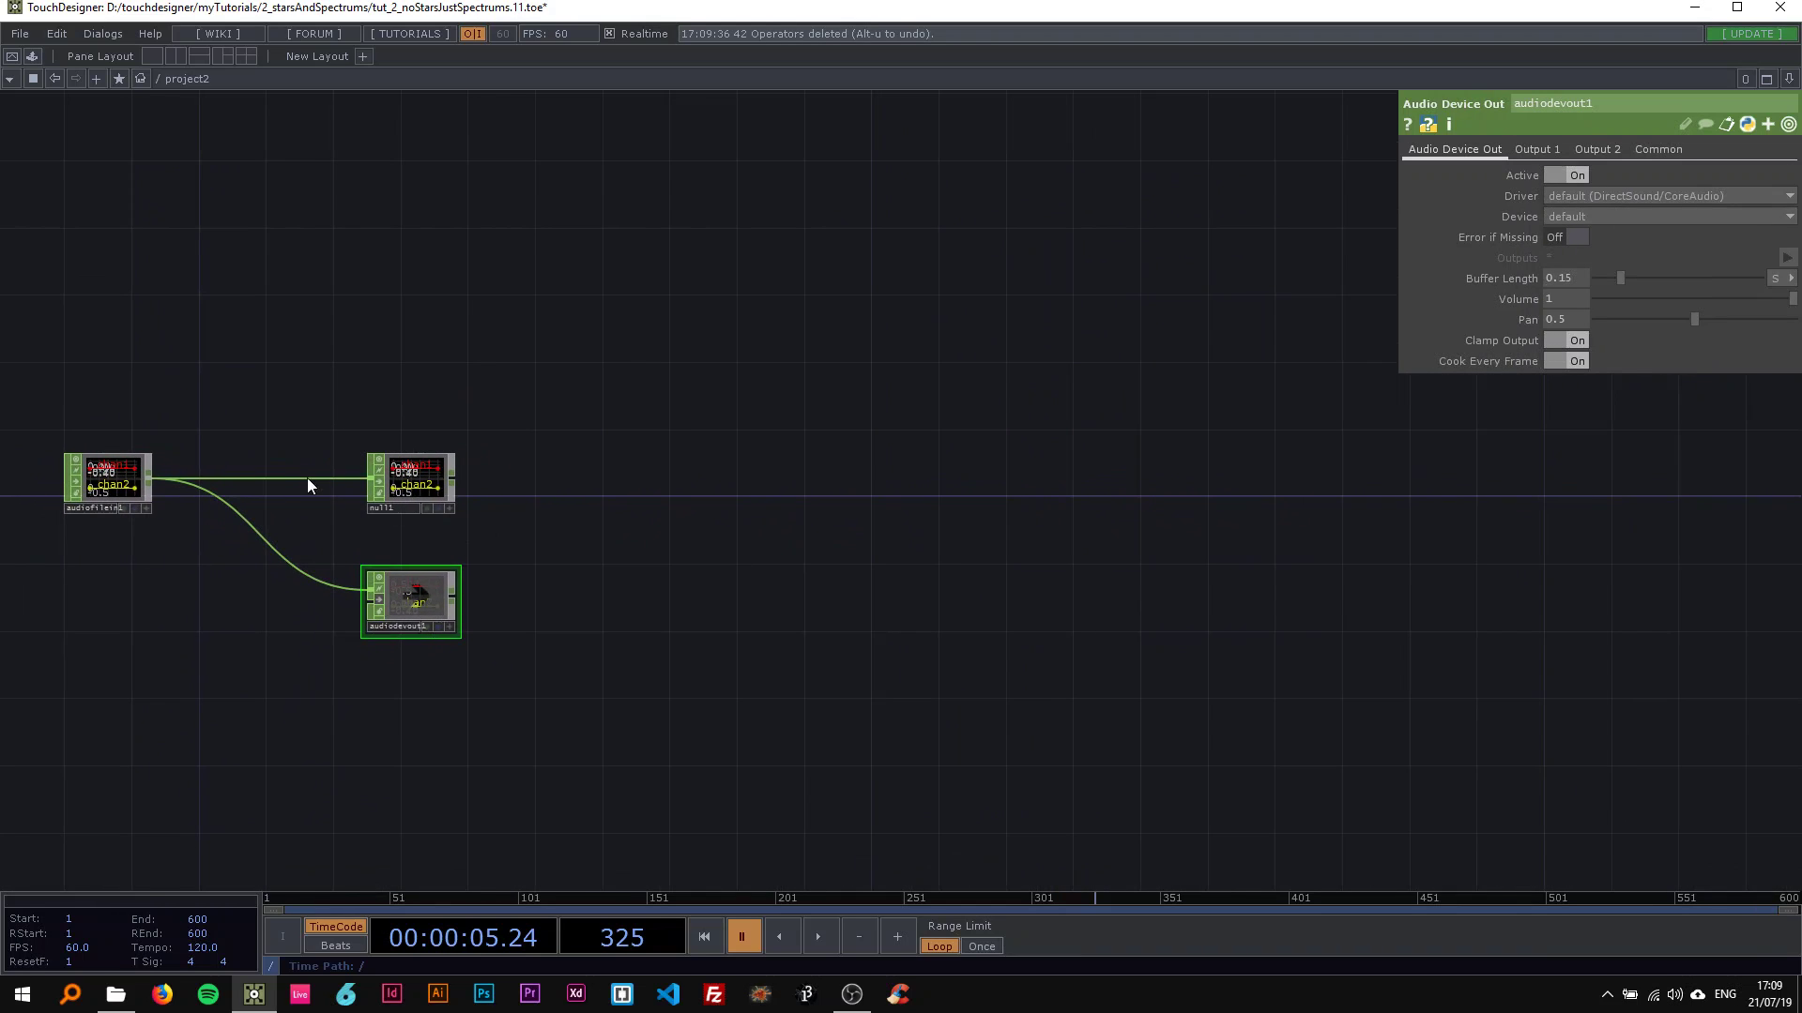
Step: Append a Math CHOP to the output of null1
{"action": "left_click_drag", "start_coordinate": [229, 423], "coordinate": [301, 411]}
{"action": "left_click_drag", "start_coordinate": [410, 381], "coordinate": [242, 362]}
{"action": "right_click", "coordinate": [353, 454]}
{"action": "type", "text": "ma"}
{"action": "left_click", "coordinate": [397, 317]}
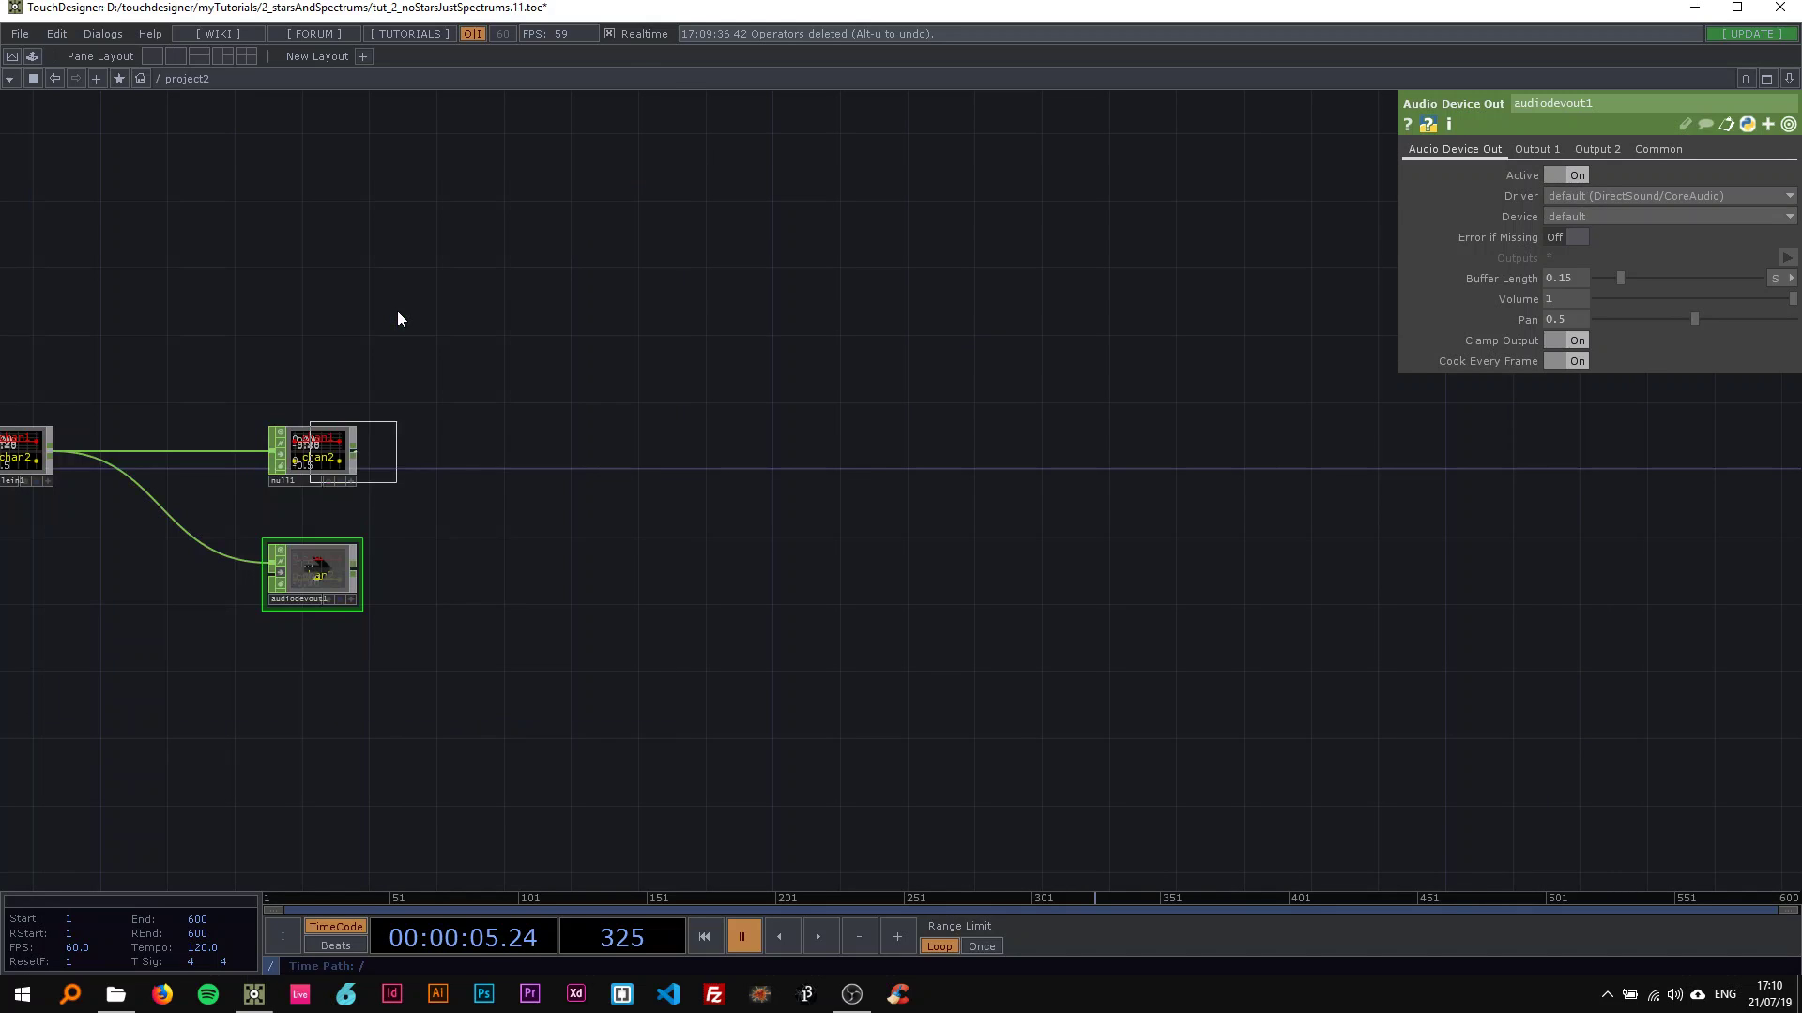
{"action": "left_click", "coordinate": [429, 452]}
{"action": "scroll", "coordinate": [432, 454], "scroll_direction": "up", "scroll_amount": 2}
Step: Set math1's Combine Channels to Add and play the timeline briefly to check its waveform
{"action": "left_click", "coordinate": [1588, 199]}
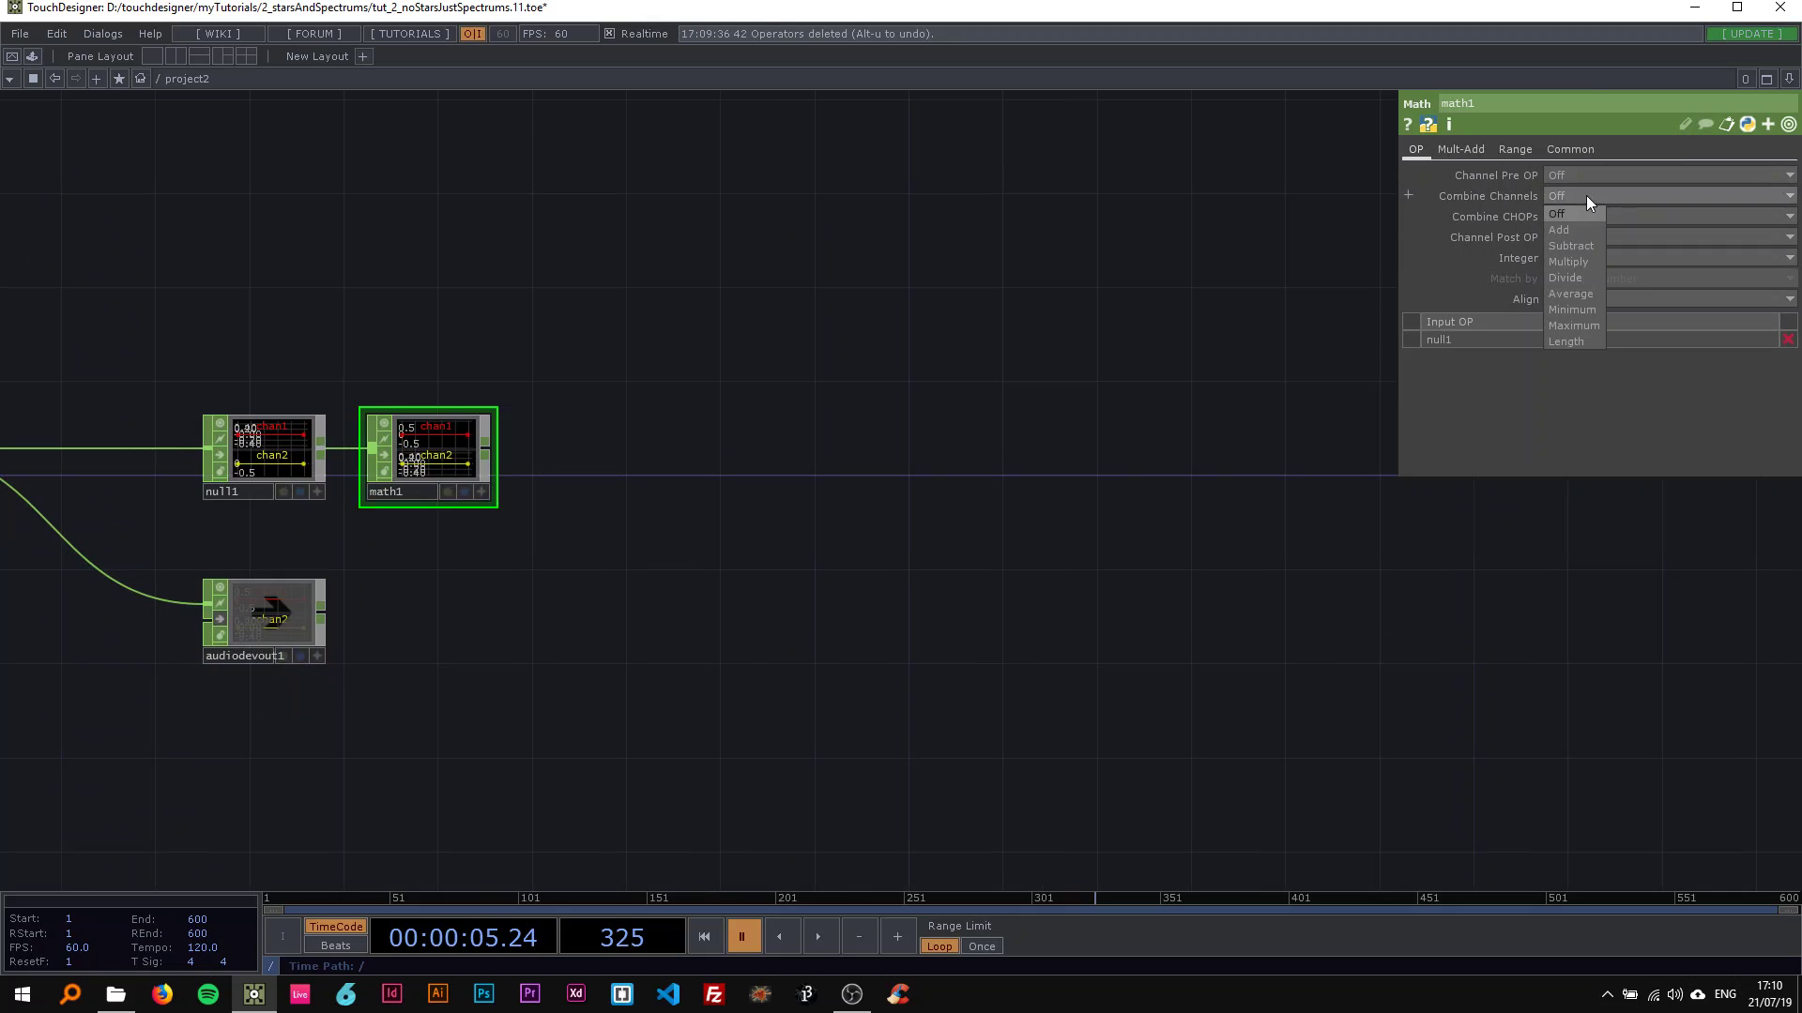
{"action": "left_click", "coordinate": [1579, 227]}
{"action": "left_click", "coordinate": [1567, 197]}
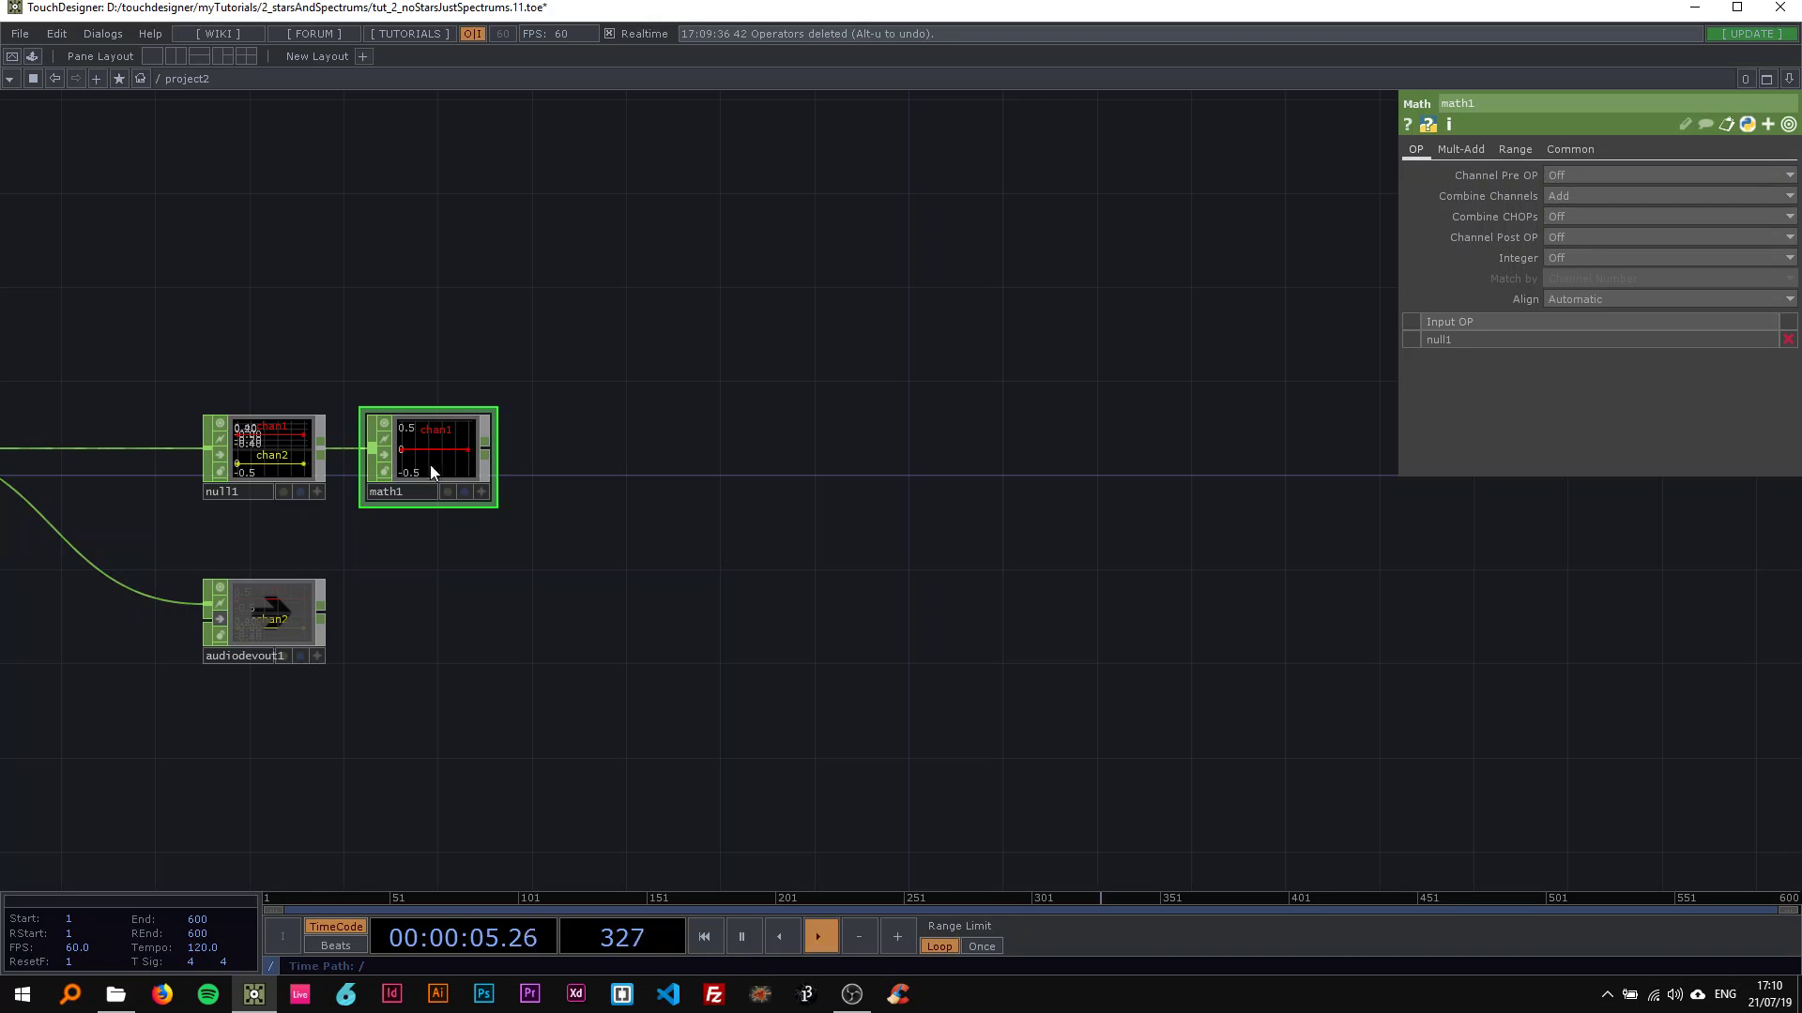
{"action": "scroll", "coordinate": [437, 456], "scroll_direction": "up", "scroll_amount": 2}
{"action": "scroll", "coordinate": [438, 458], "scroll_direction": "up", "scroll_amount": 1}
{"action": "scroll", "coordinate": [448, 450], "scroll_direction": "down", "scroll_amount": 2}
Step: Add an Envelope CHOP fed by math1, placed above the chain, and set its Envelope Width to 10
{"action": "left_click_drag", "start_coordinate": [525, 385], "coordinate": [369, 404]}
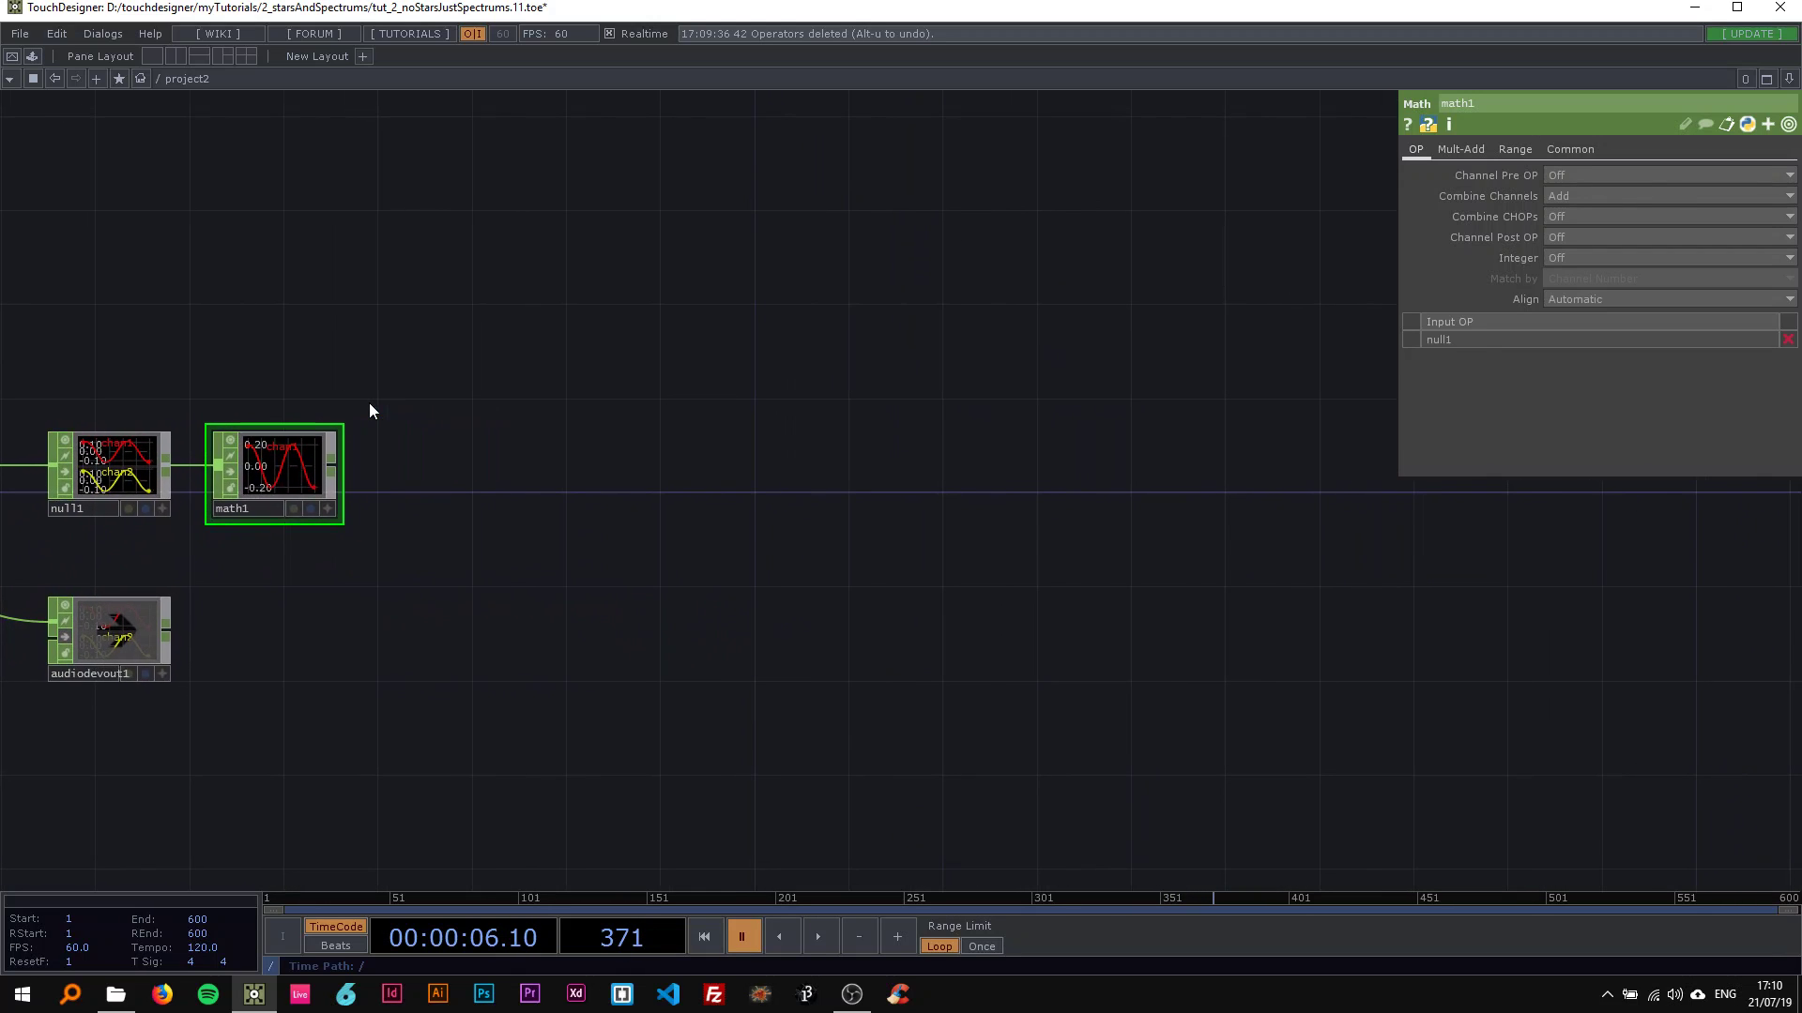
{"action": "left_click", "coordinate": [334, 463]}
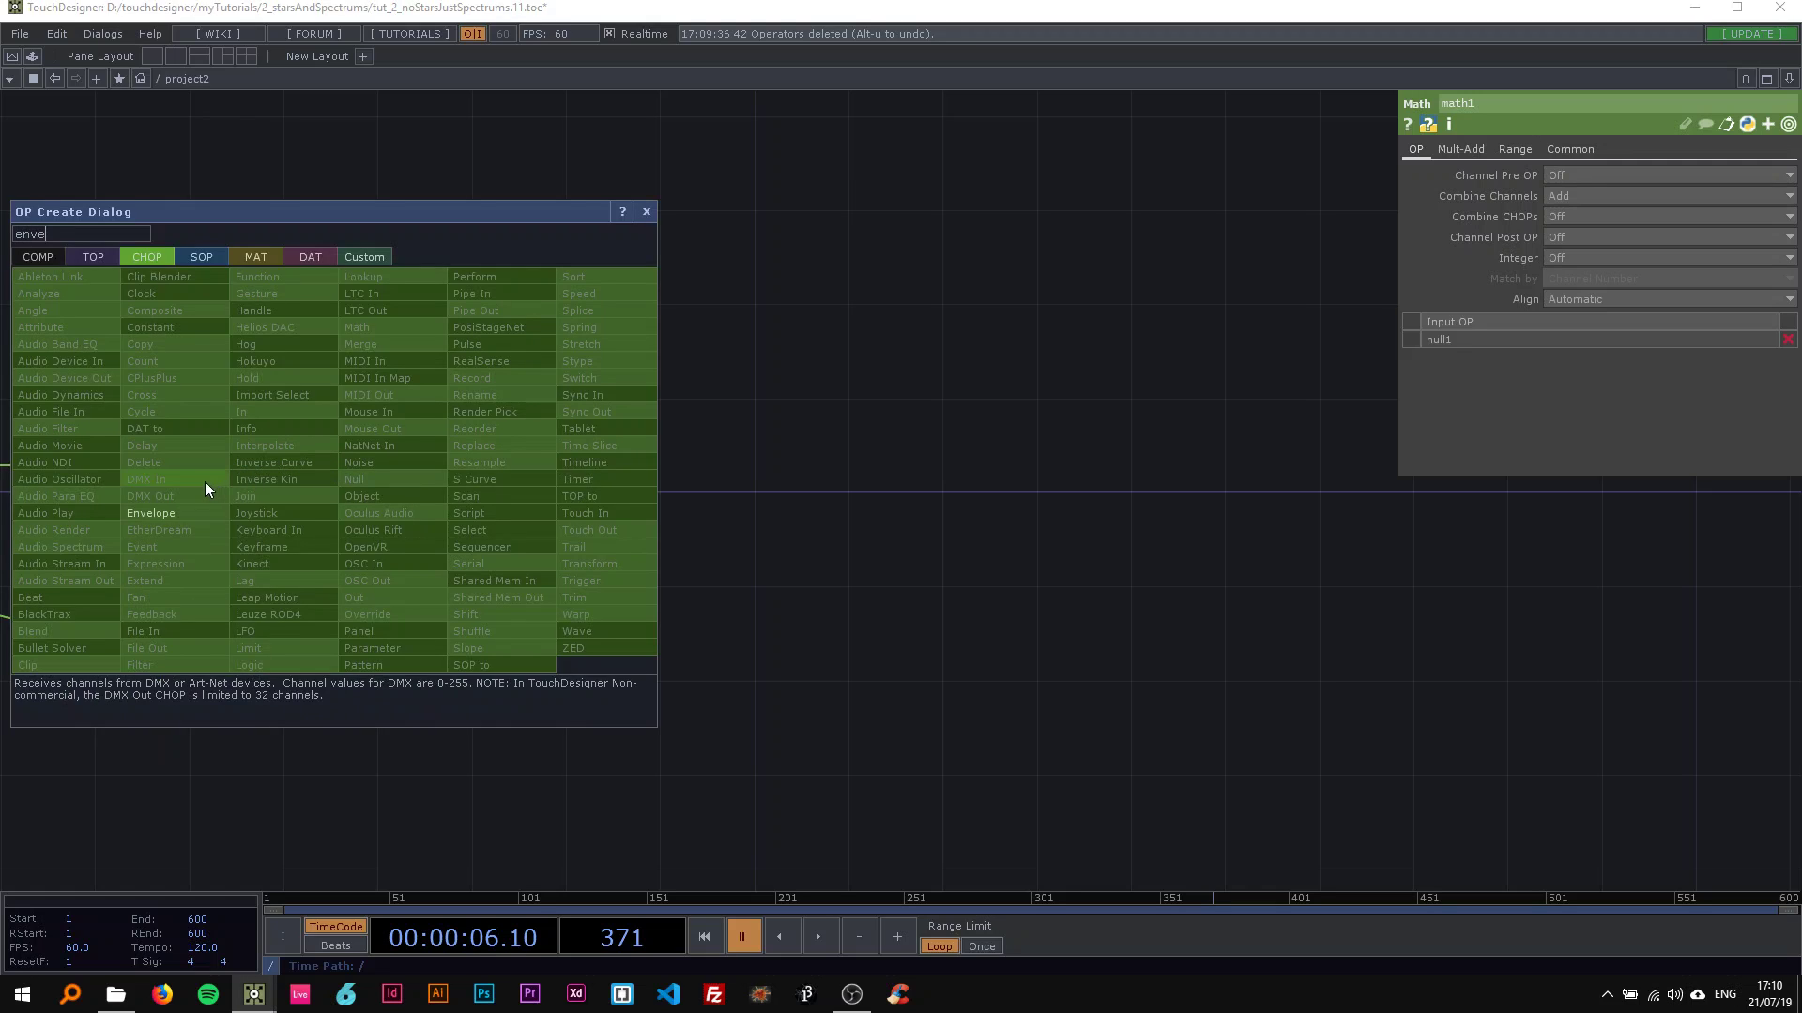
{"action": "left_click", "coordinate": [166, 510]}
{"action": "left_click", "coordinate": [602, 330]}
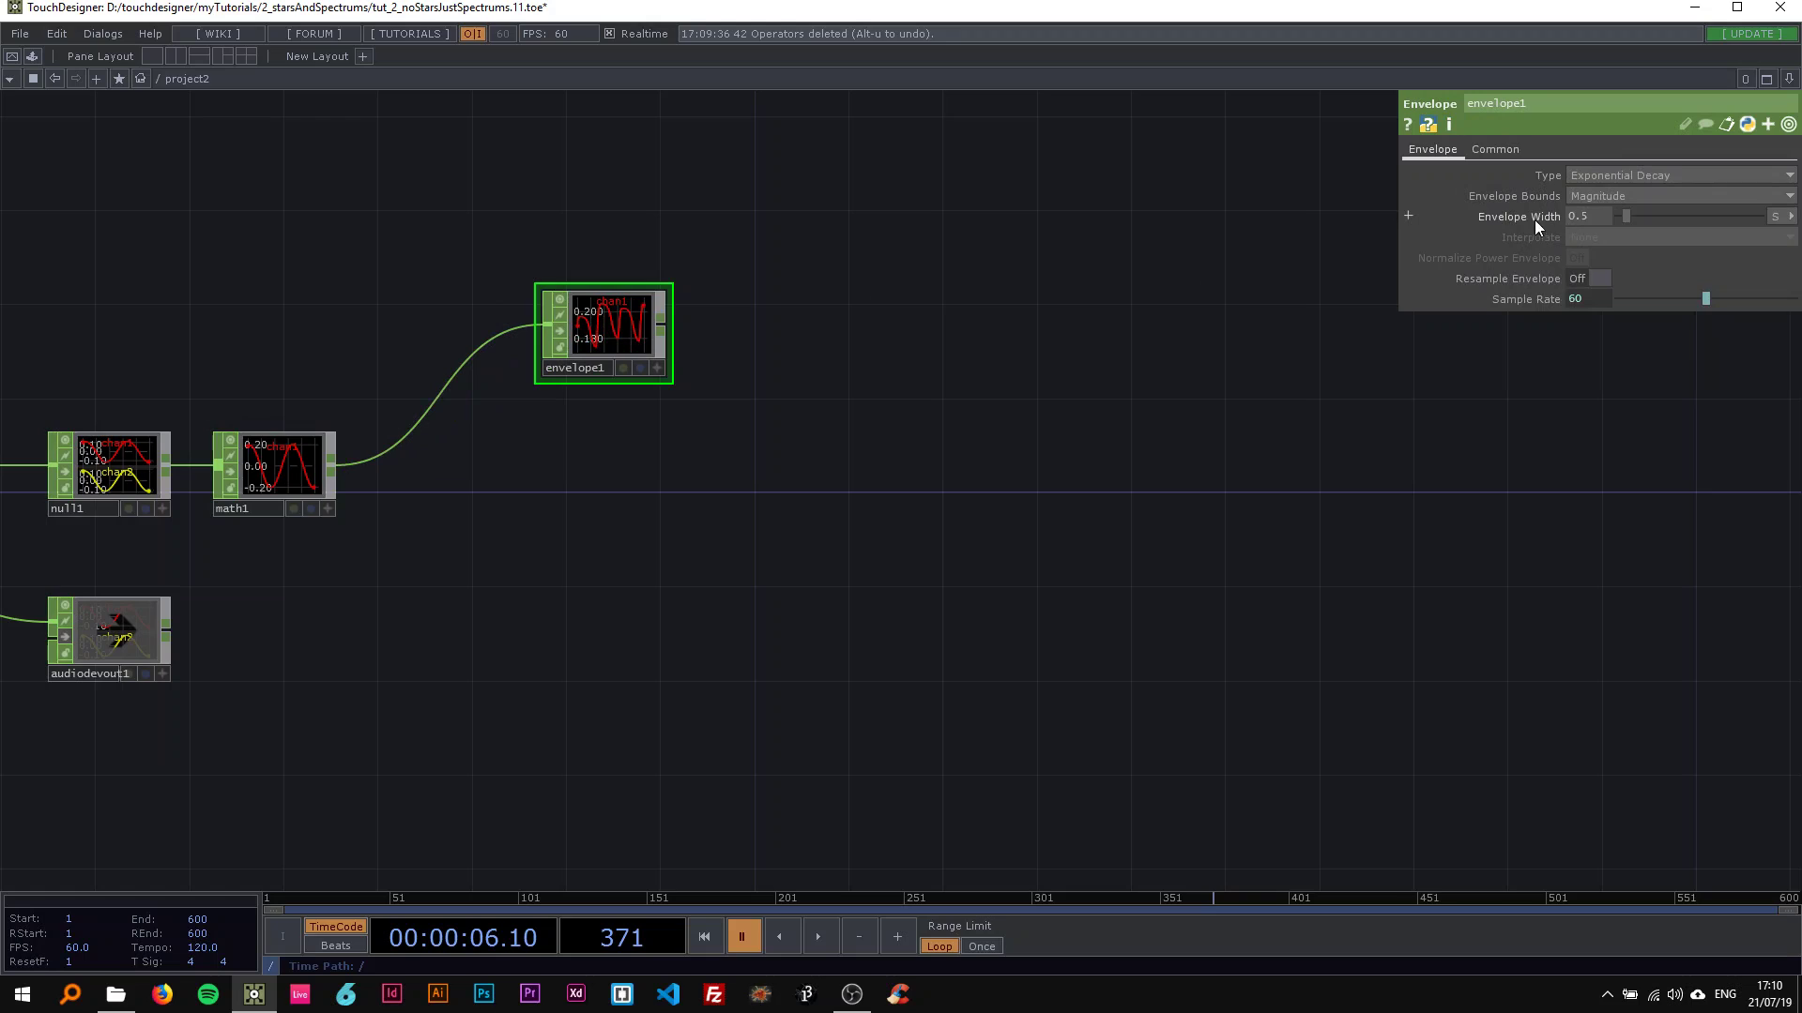
{"action": "left_click_drag", "start_coordinate": [1624, 216], "coordinate": [1794, 218]}
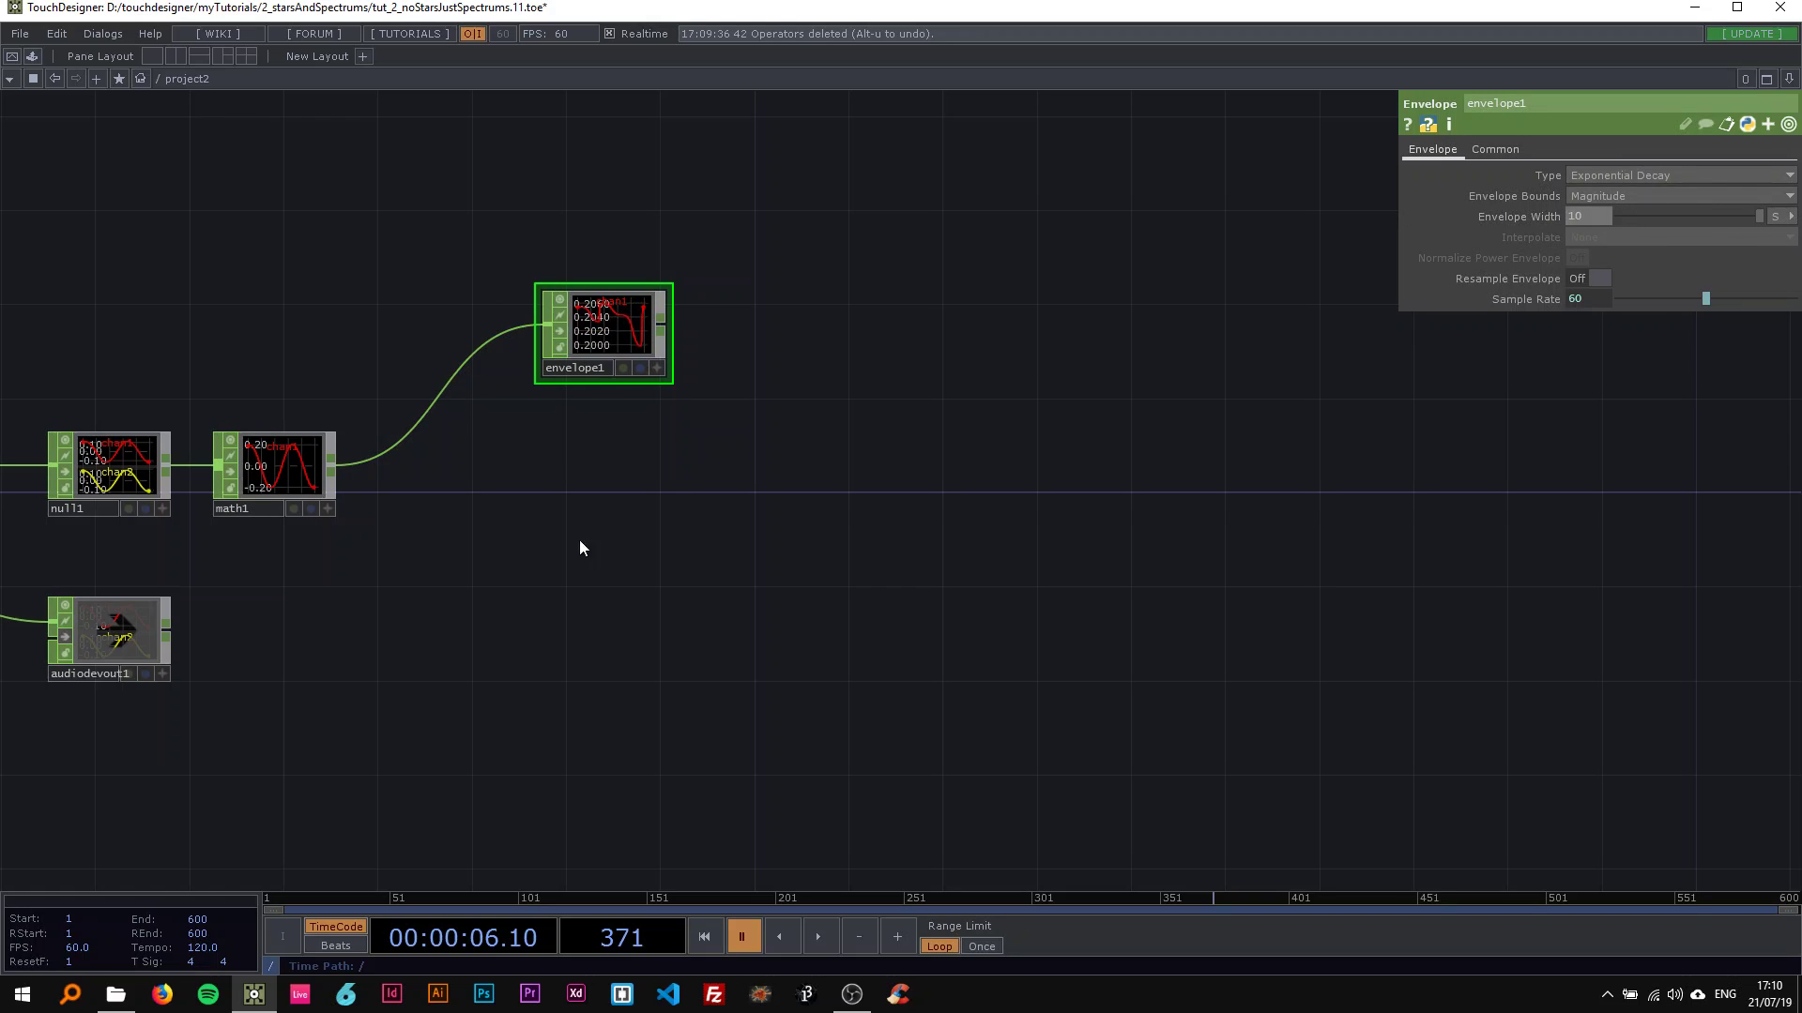
Step: Add a second Math CHOP fed by math1, in line with it and beyond envelope1
{"action": "left_click_drag", "start_coordinate": [538, 471], "coordinate": [188, 488]}
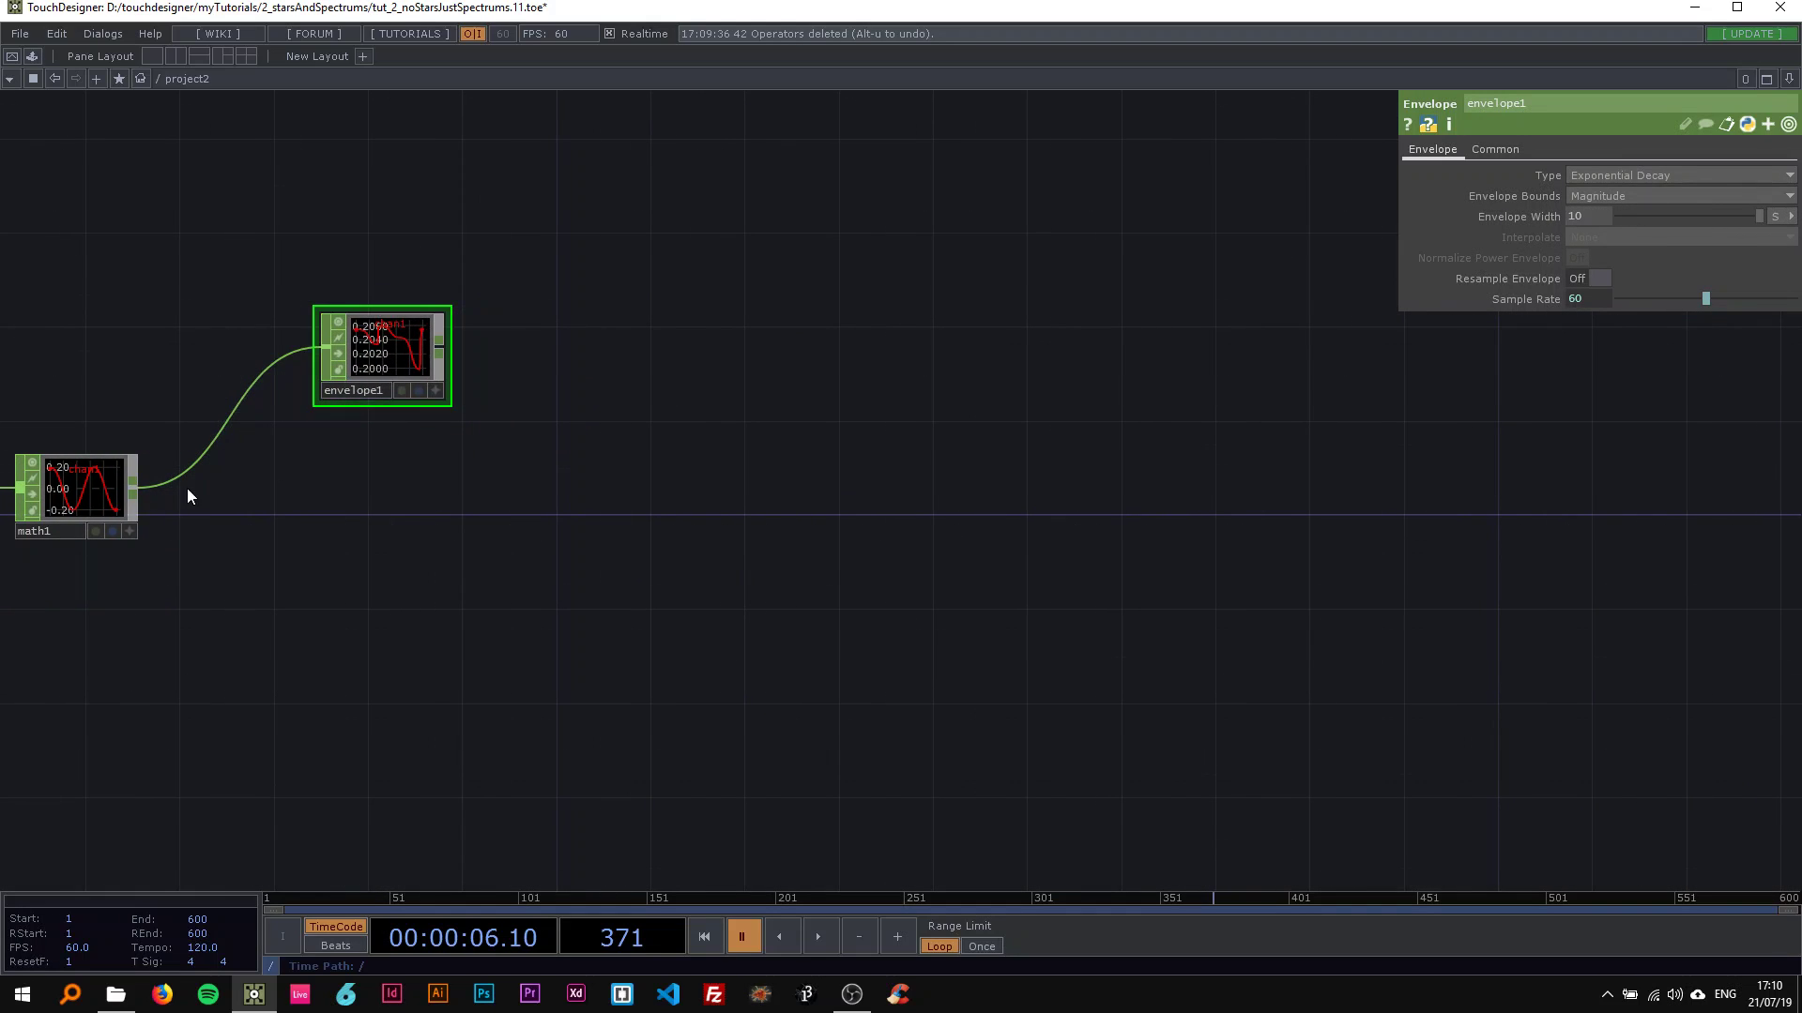
{"action": "right_click", "coordinate": [132, 484]}
{"action": "left_click", "coordinate": [211, 420]}
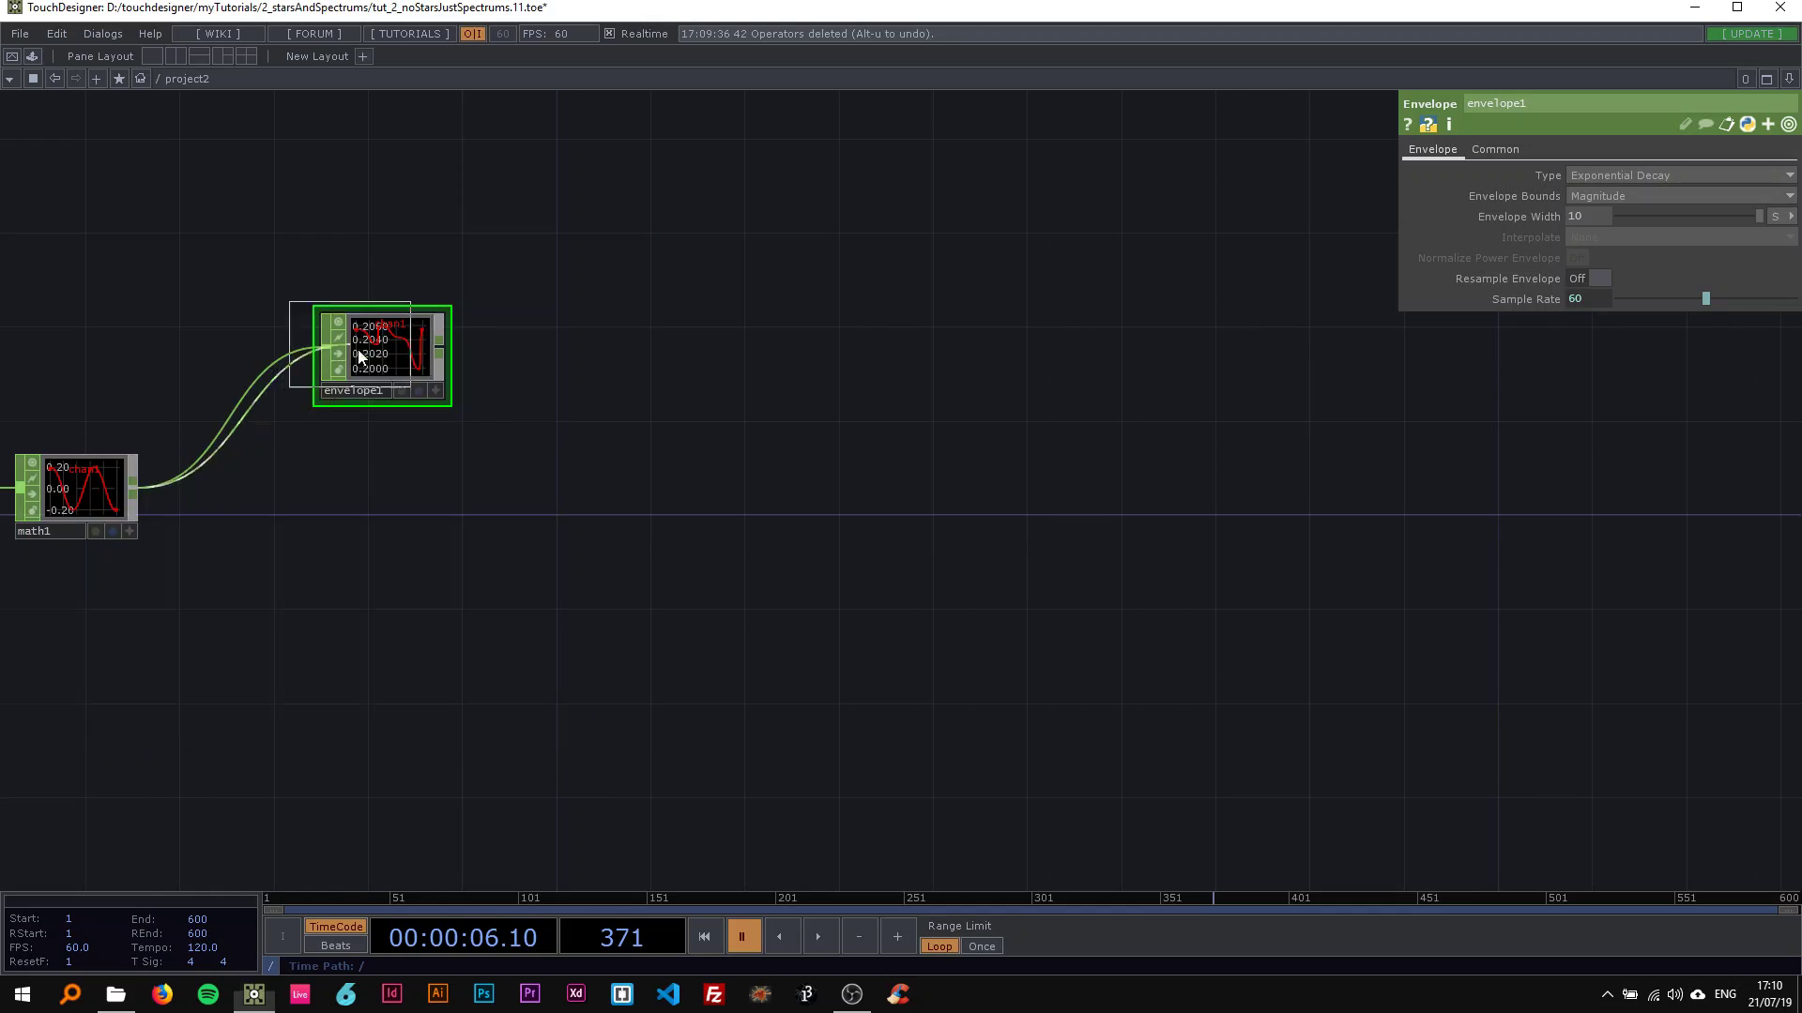
{"action": "left_click", "coordinate": [693, 484]}
{"action": "left_click_drag", "start_coordinate": [703, 485], "coordinate": [702, 502]}
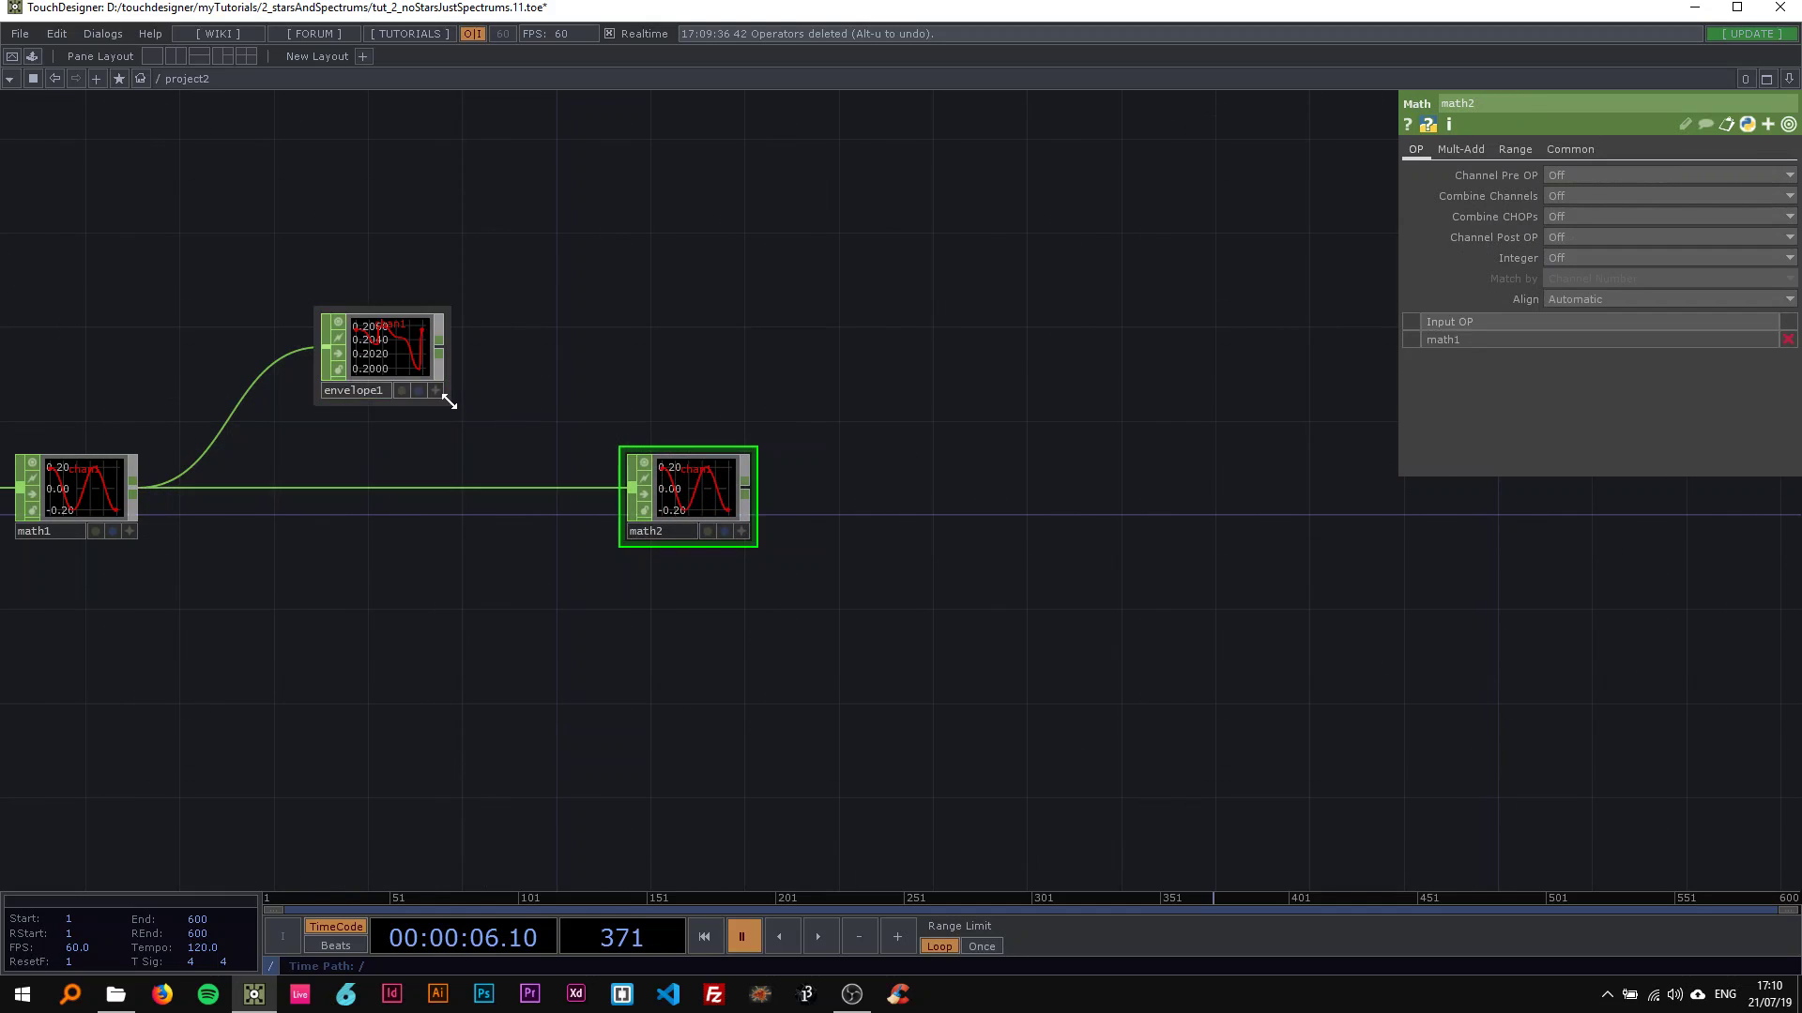
Step: Connect envelope1 as the second input of math2 and space the two operators out
{"action": "left_click_drag", "start_coordinate": [440, 344], "coordinate": [630, 489]}
{"action": "left_click_drag", "start_coordinate": [376, 355], "coordinate": [402, 355]}
{"action": "left_click_drag", "start_coordinate": [698, 508], "coordinate": [747, 514]}
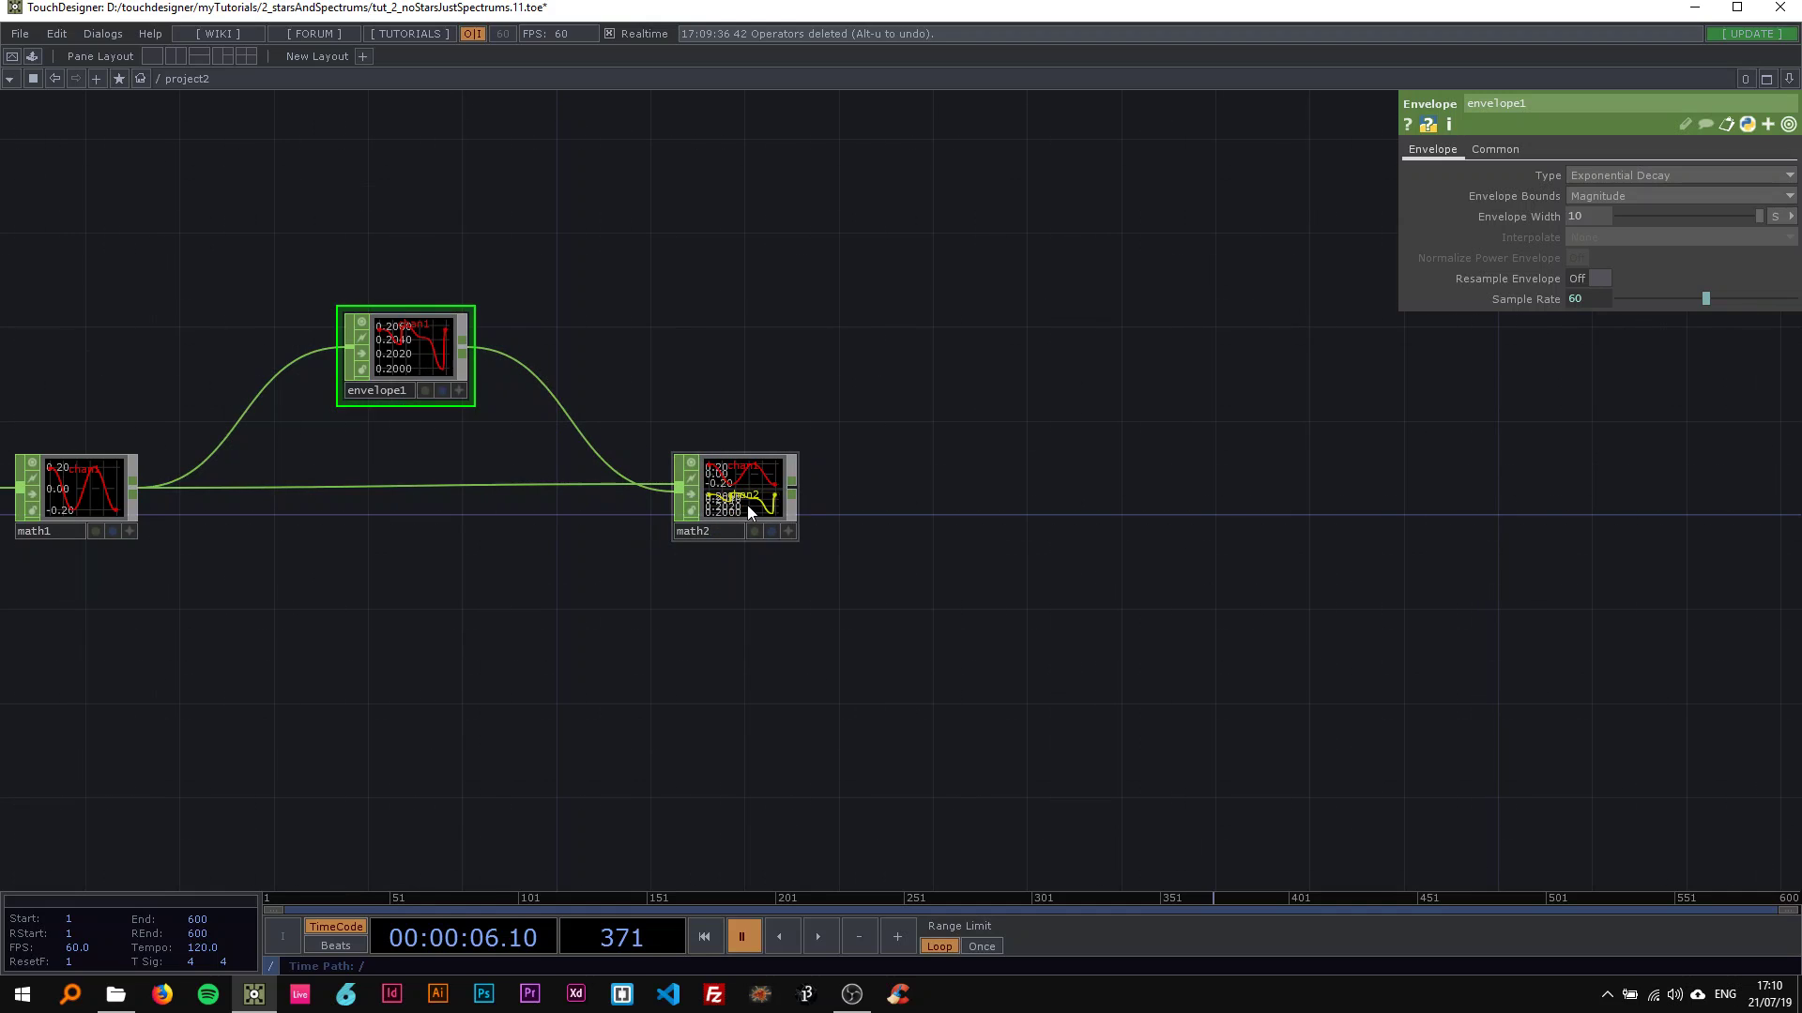
Step: Set math2's Combine CHOPs to Divide
{"action": "left_click", "coordinate": [745, 499]}
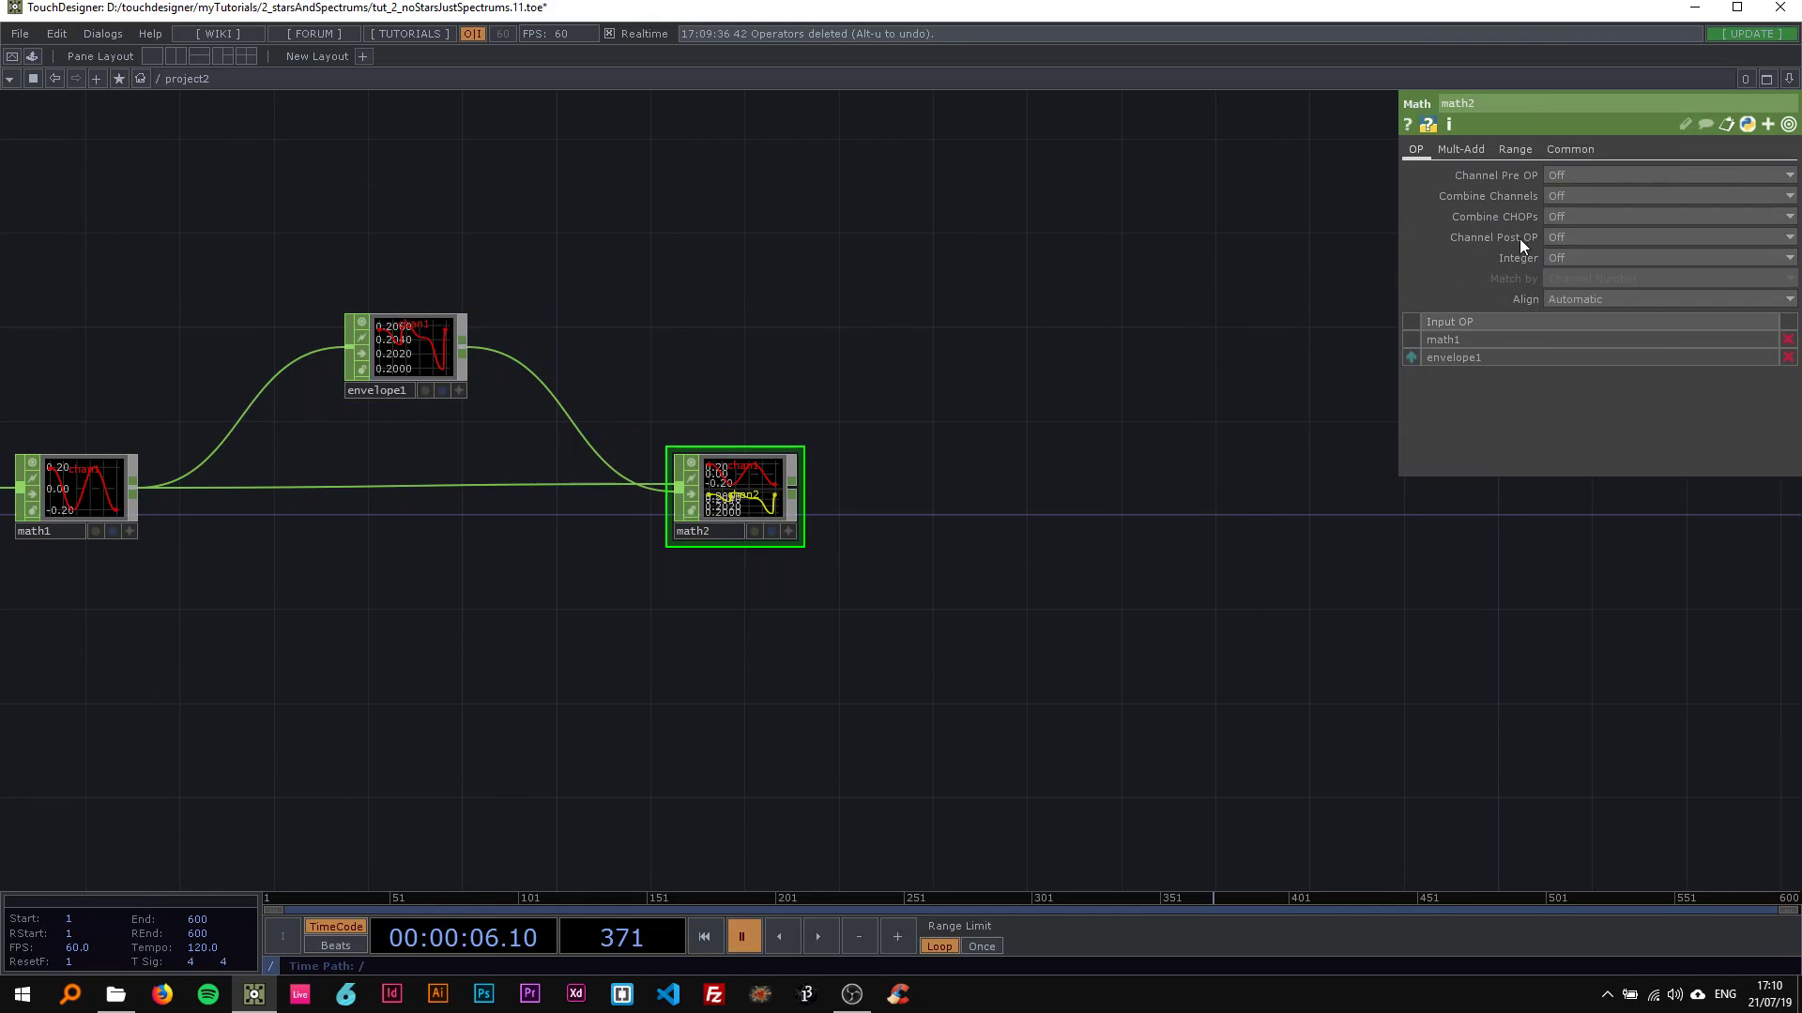
{"action": "left_click", "coordinate": [1570, 217]}
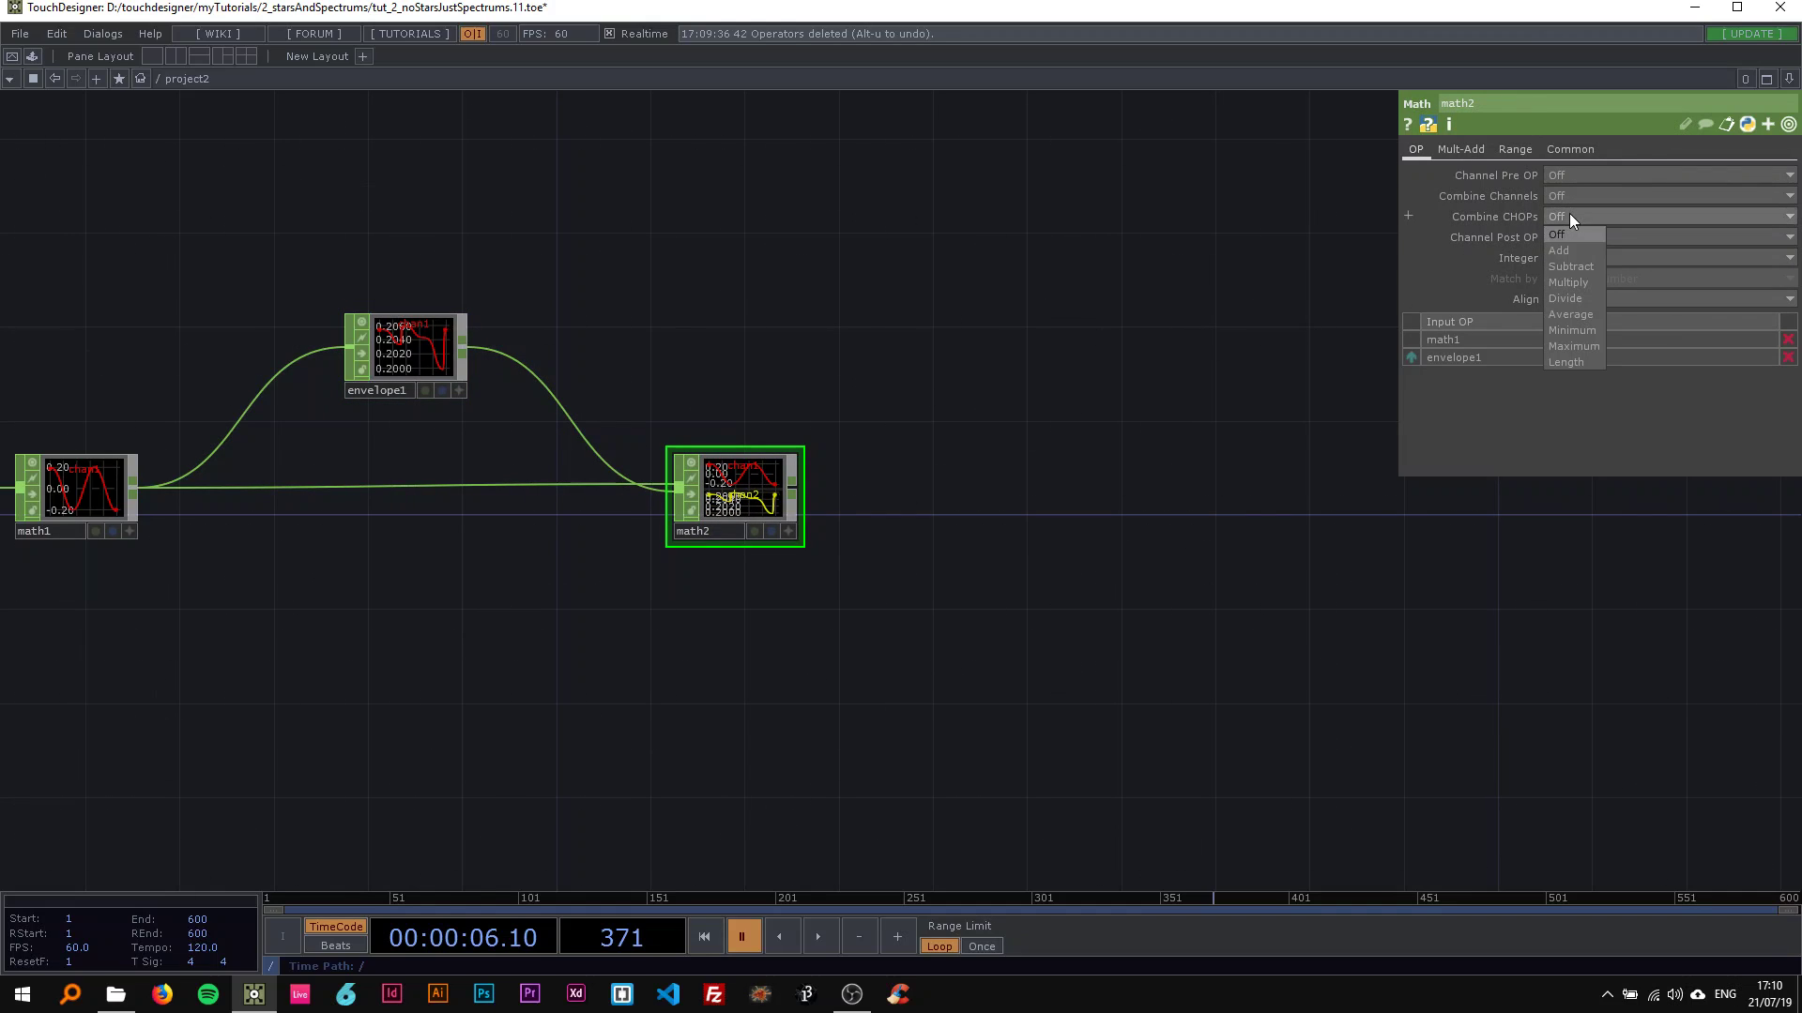
{"action": "left_click", "coordinate": [1565, 296]}
Step: Play the timeline and compare the waveforms of math1, envelope1 and math2
{"action": "key", "text": "space"}
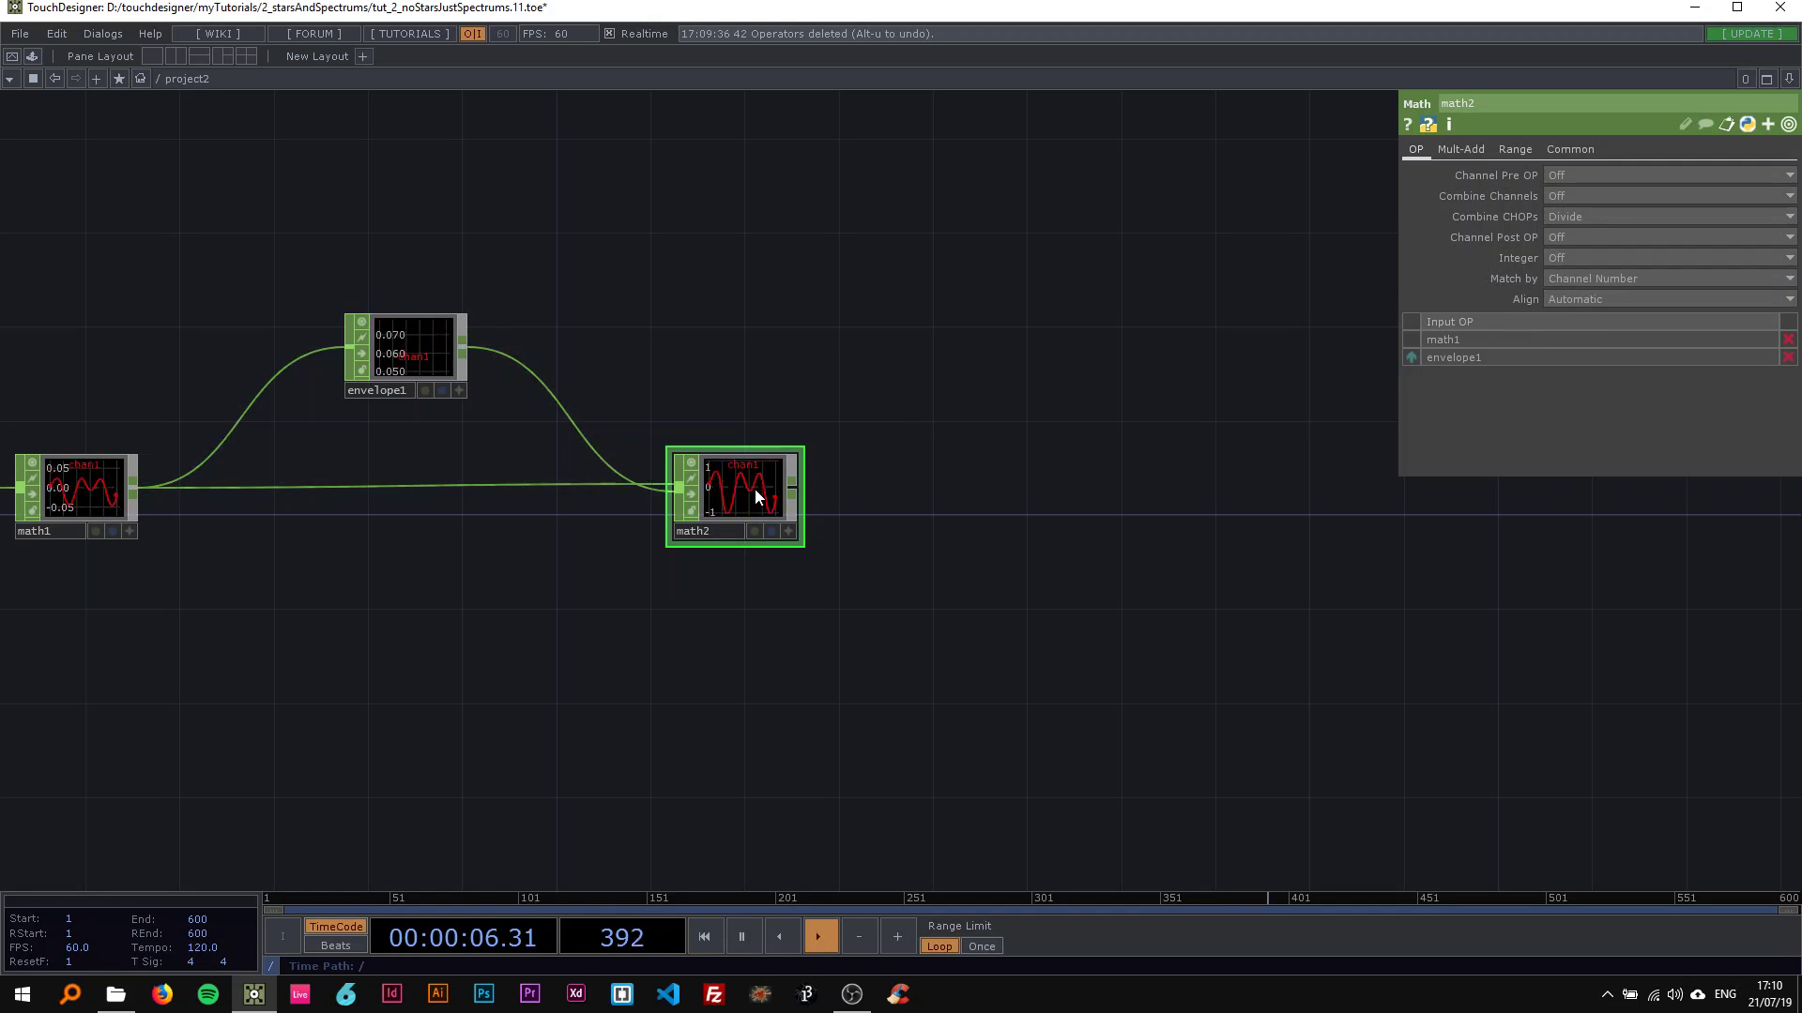
{"action": "scroll", "coordinate": [755, 494], "scroll_direction": "up", "scroll_amount": 2}
{"action": "left_click_drag", "start_coordinate": [629, 528], "coordinate": [1228, 512]}
{"action": "scroll", "coordinate": [1070, 521], "scroll_direction": "down", "scroll_amount": 2}
{"action": "scroll", "coordinate": [939, 538], "scroll_direction": "down", "scroll_amount": 2}
{"action": "scroll", "coordinate": [938, 594], "scroll_direction": "up", "scroll_amount": 2}
{"action": "left_click_drag", "start_coordinate": [937, 595], "coordinate": [386, 692]}
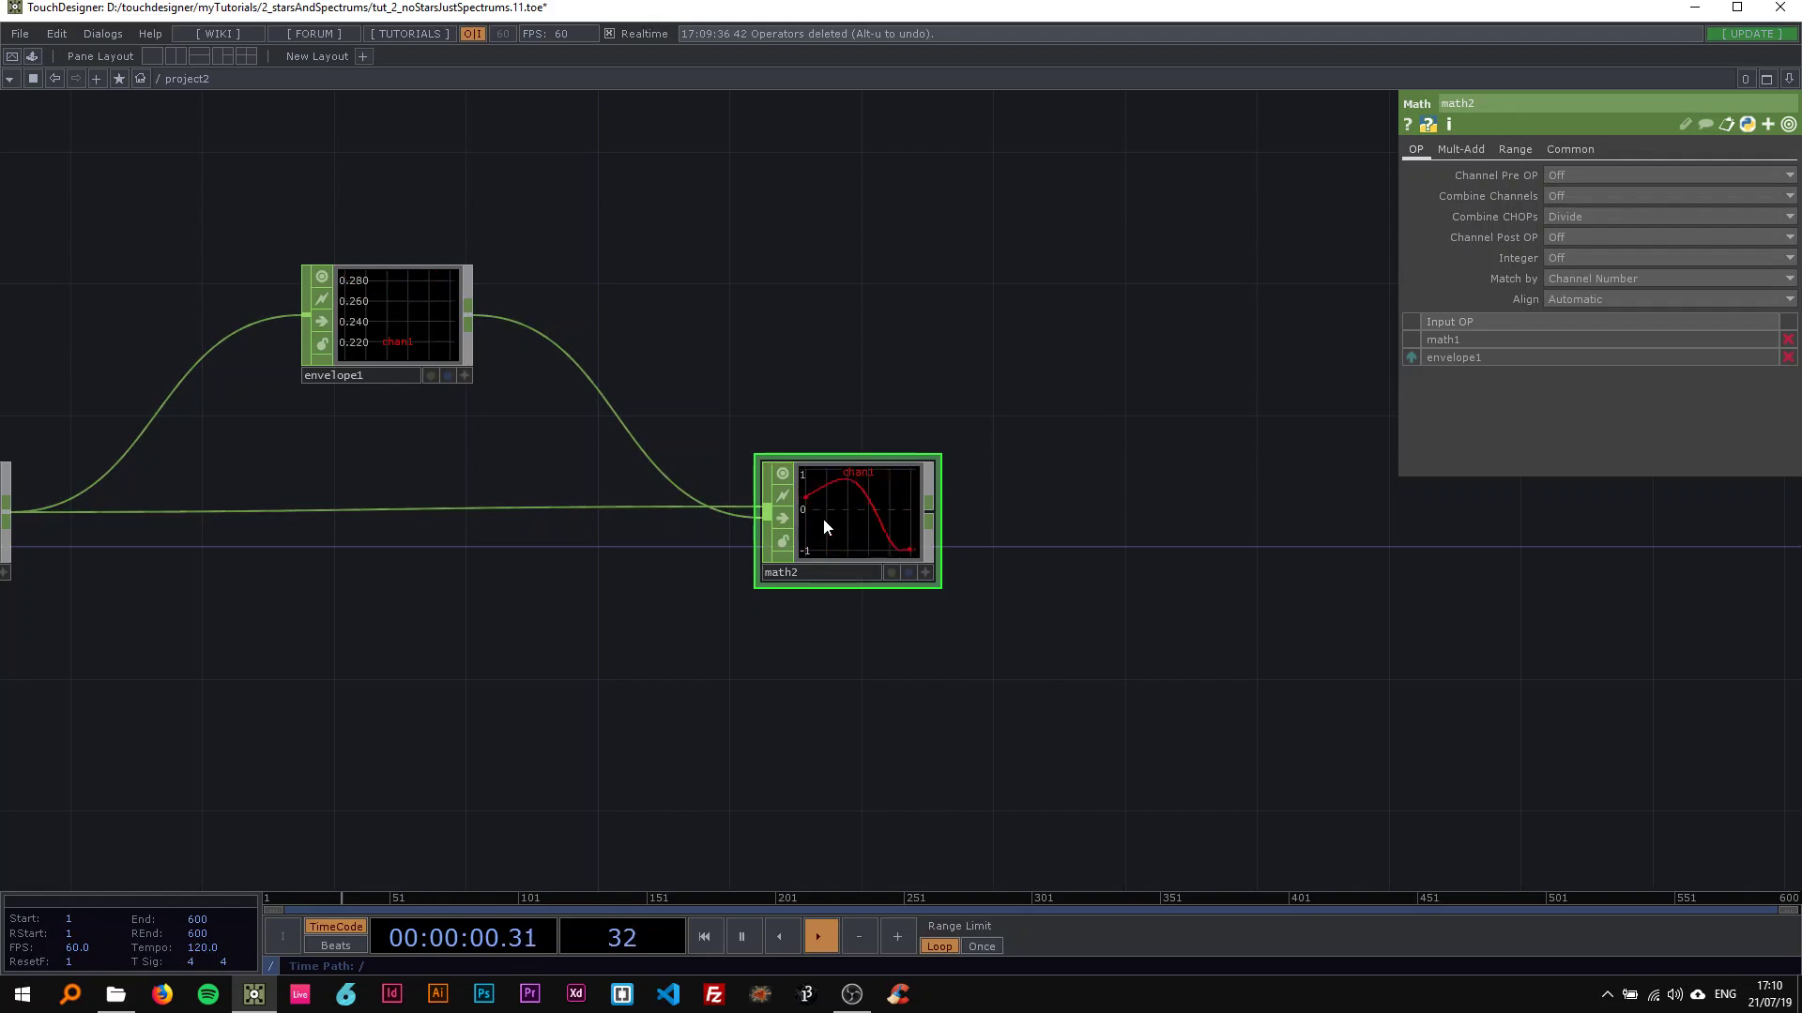
Step: Add an Audio Spectrum CHOP fed by math2, in line to its right
{"action": "left_click_drag", "start_coordinate": [943, 413], "coordinate": [379, 464]}
{"action": "key", "text": "Tab"}
{"action": "type", "text": "spec"}
{"action": "left_click", "coordinate": [157, 627]}
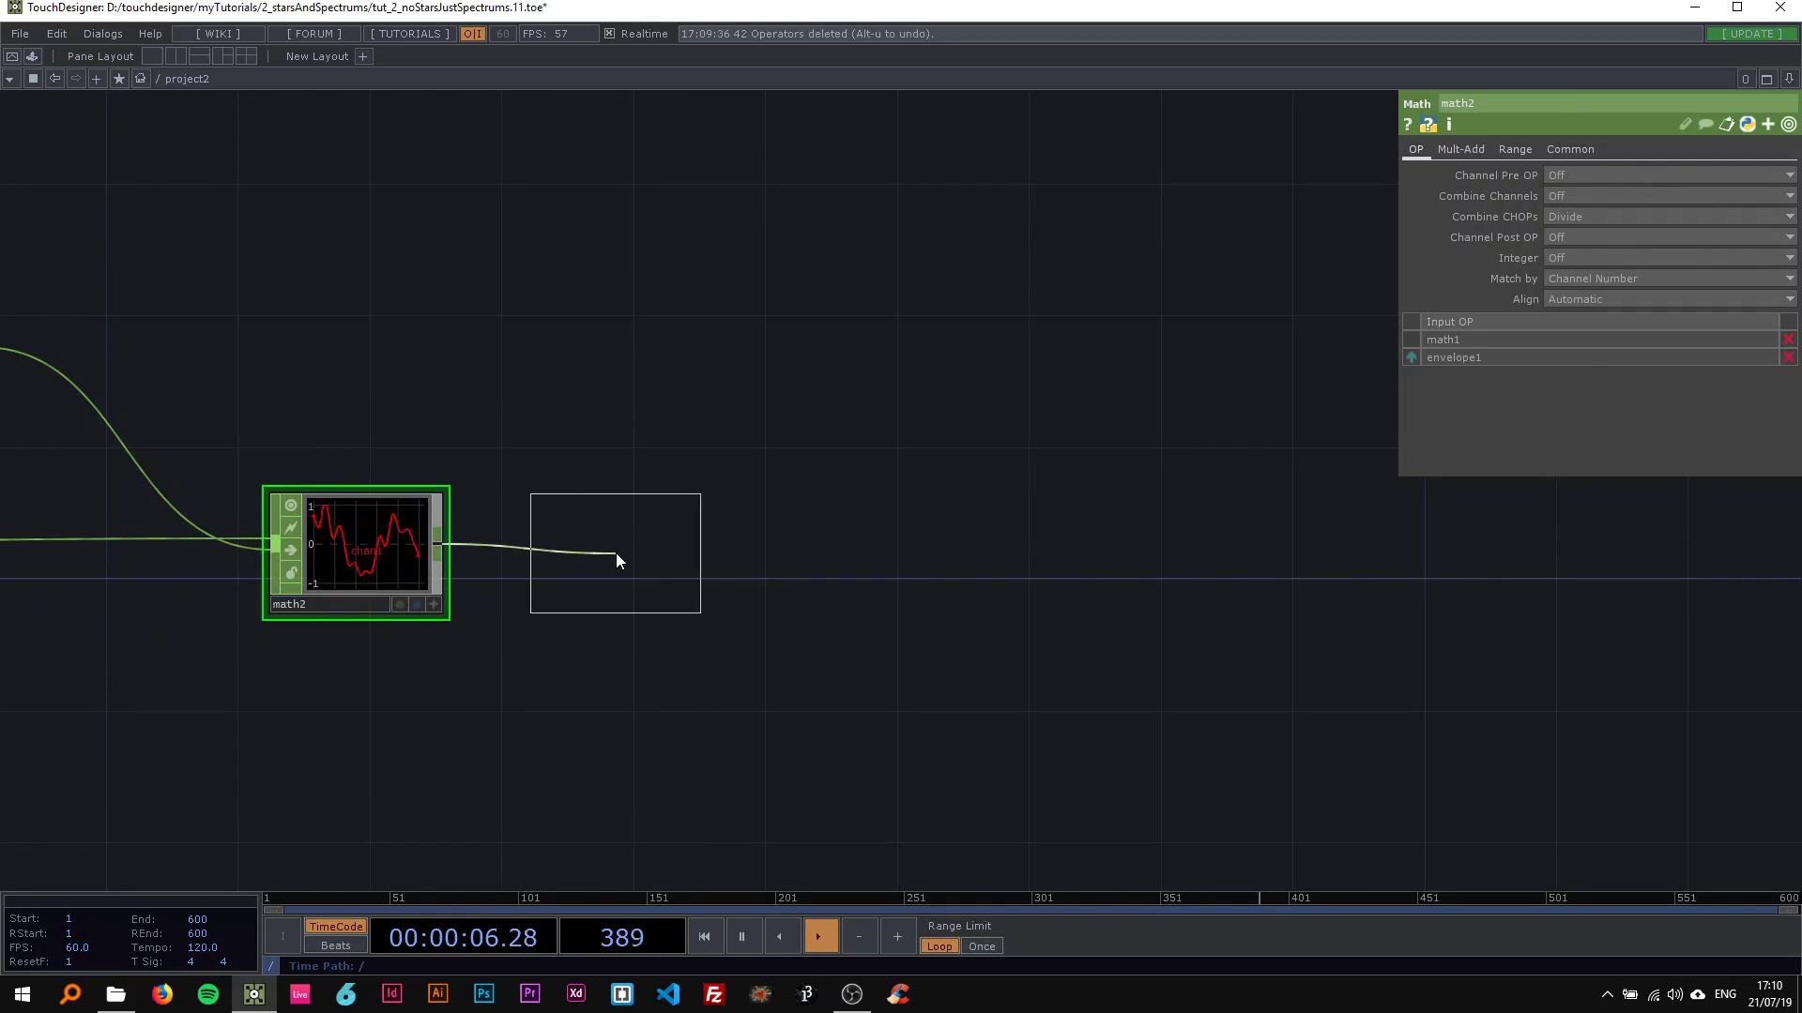
{"action": "left_click", "coordinate": [615, 554]}
{"action": "scroll", "coordinate": [619, 422], "scroll_direction": "down", "scroll_amount": 2}
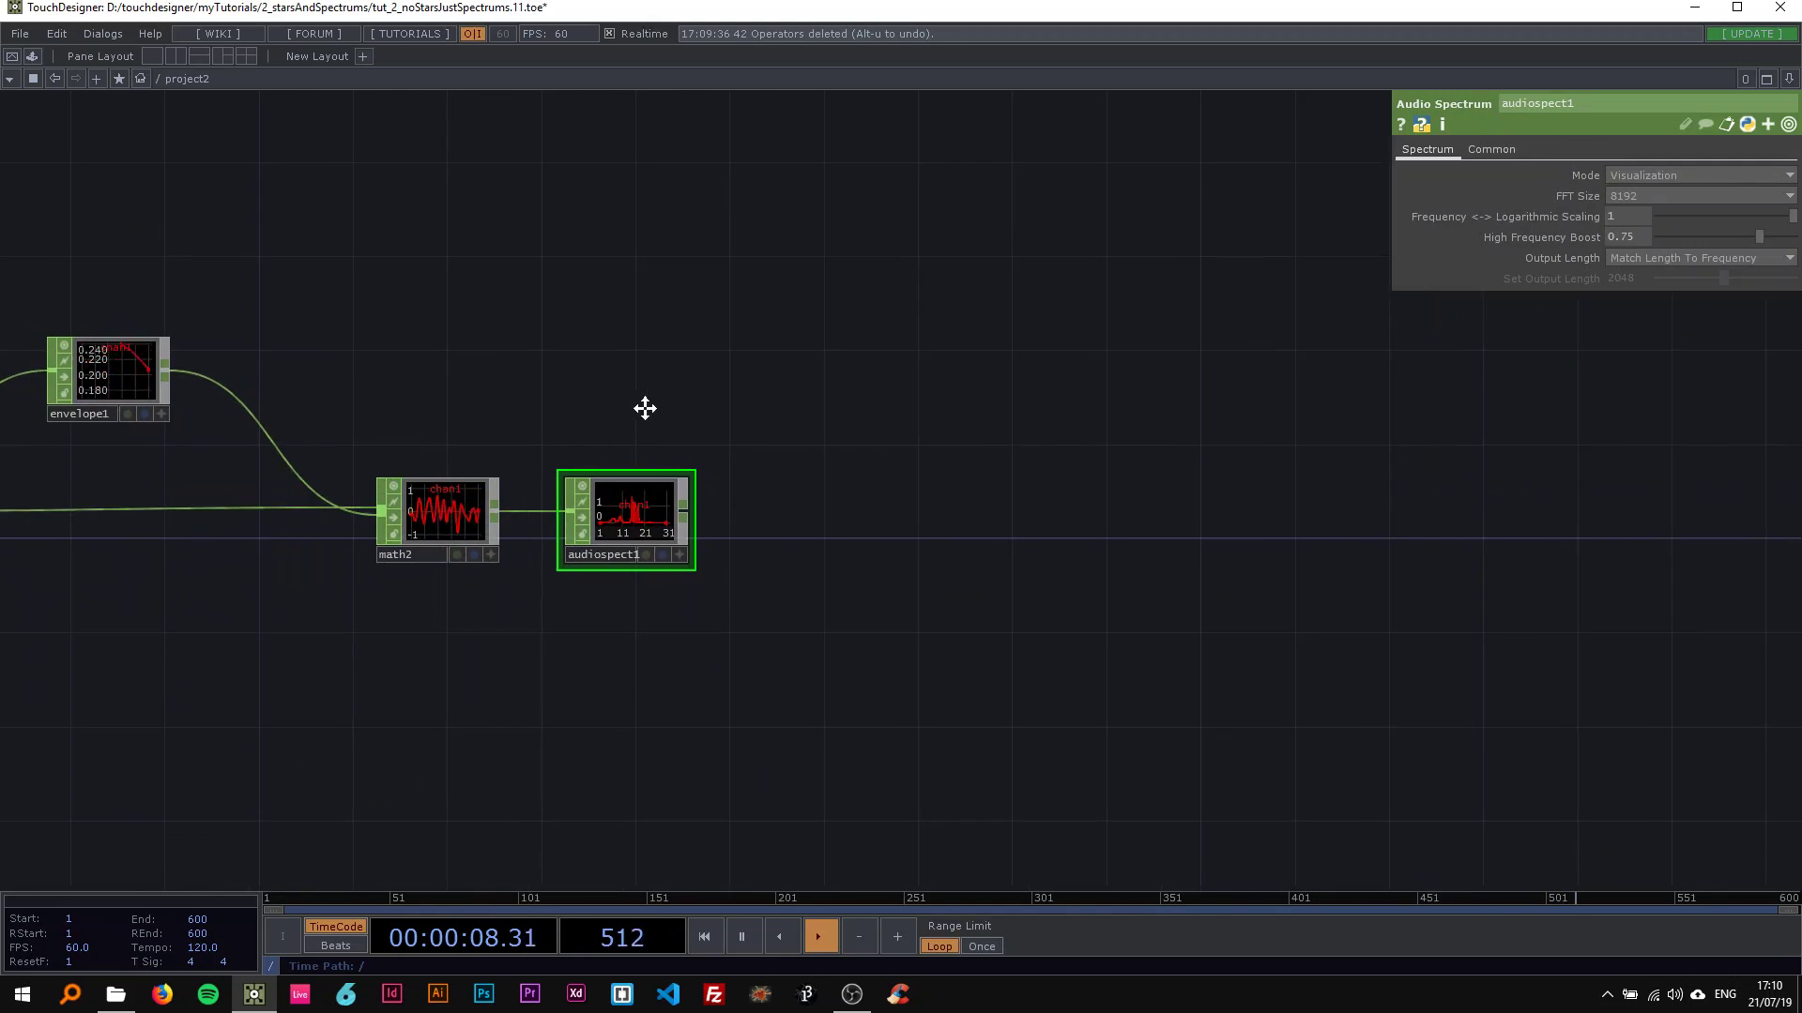
Step: Add a Resample CHOP fed by audiospect1, placed with a wide gap beyond it
{"action": "left_click_drag", "start_coordinate": [601, 417], "coordinate": [646, 407]}
{"action": "left_click_drag", "start_coordinate": [861, 413], "coordinate": [566, 450]}
{"action": "left_click_drag", "start_coordinate": [458, 476], "coordinate": [456, 477]}
{"action": "left_click_drag", "start_coordinate": [460, 451], "coordinate": [395, 397]}
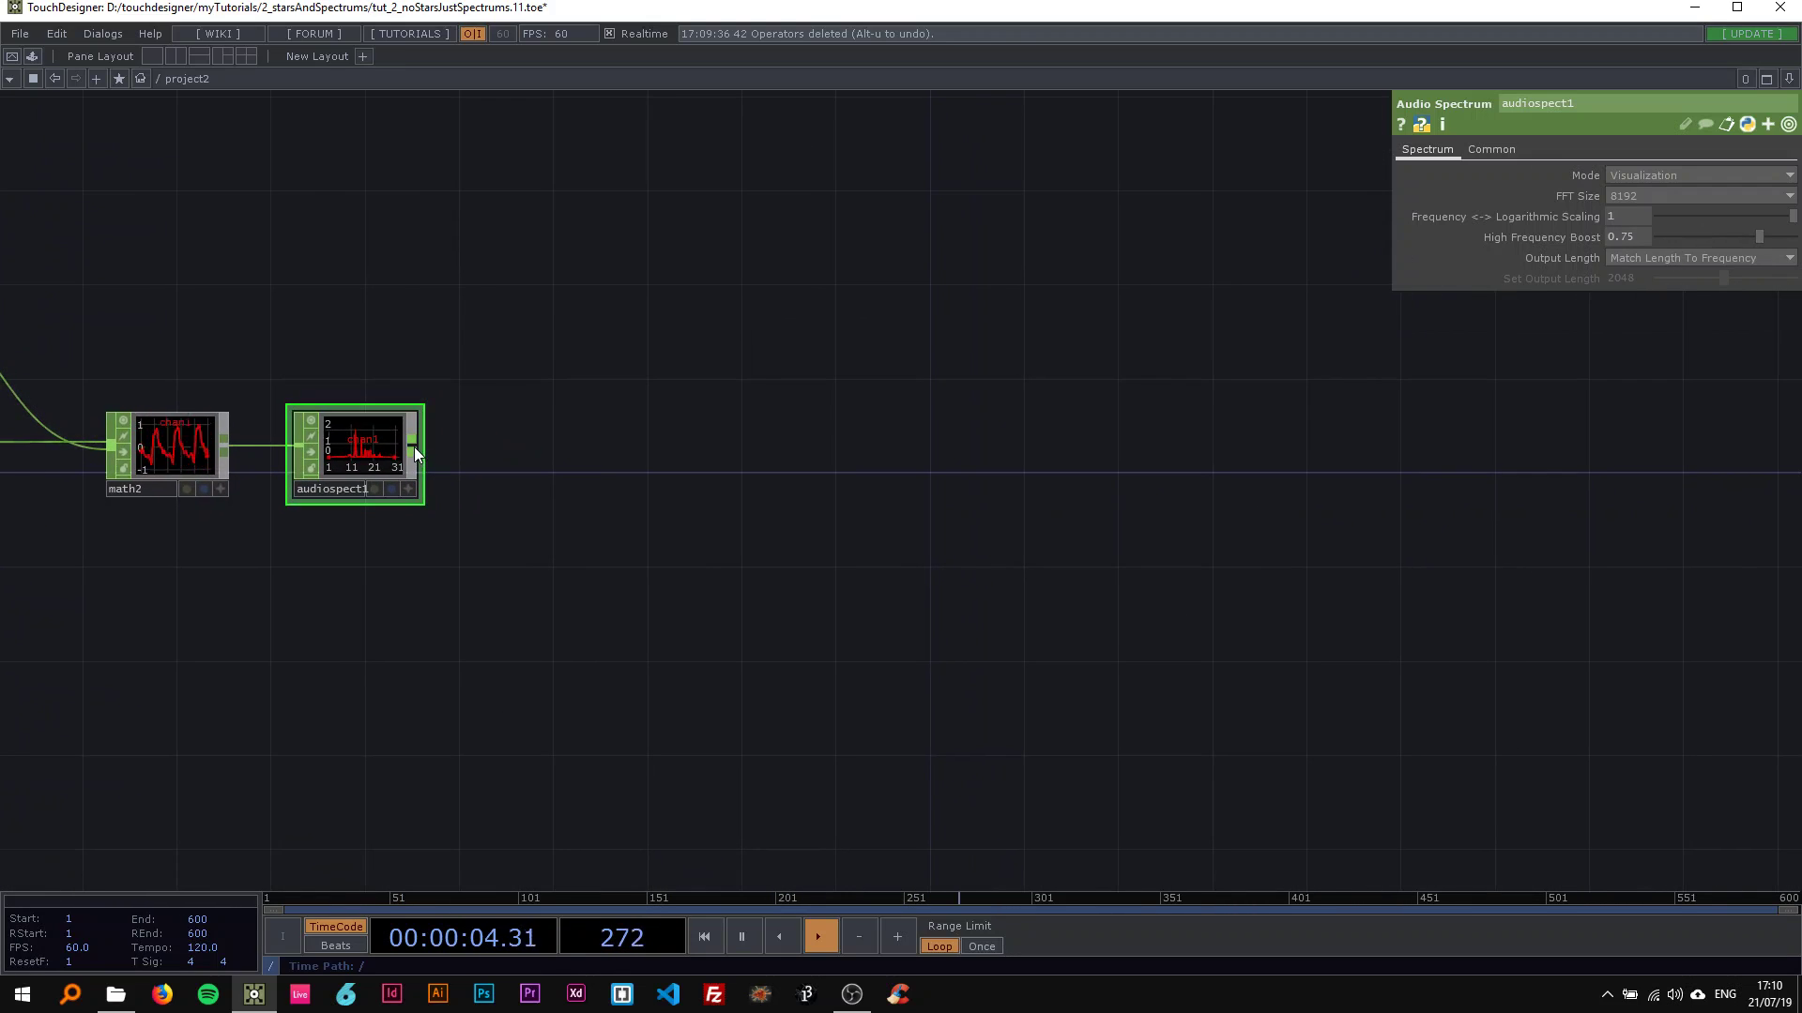
{"action": "left_click", "coordinate": [414, 447]}
{"action": "type", "text": "res"}
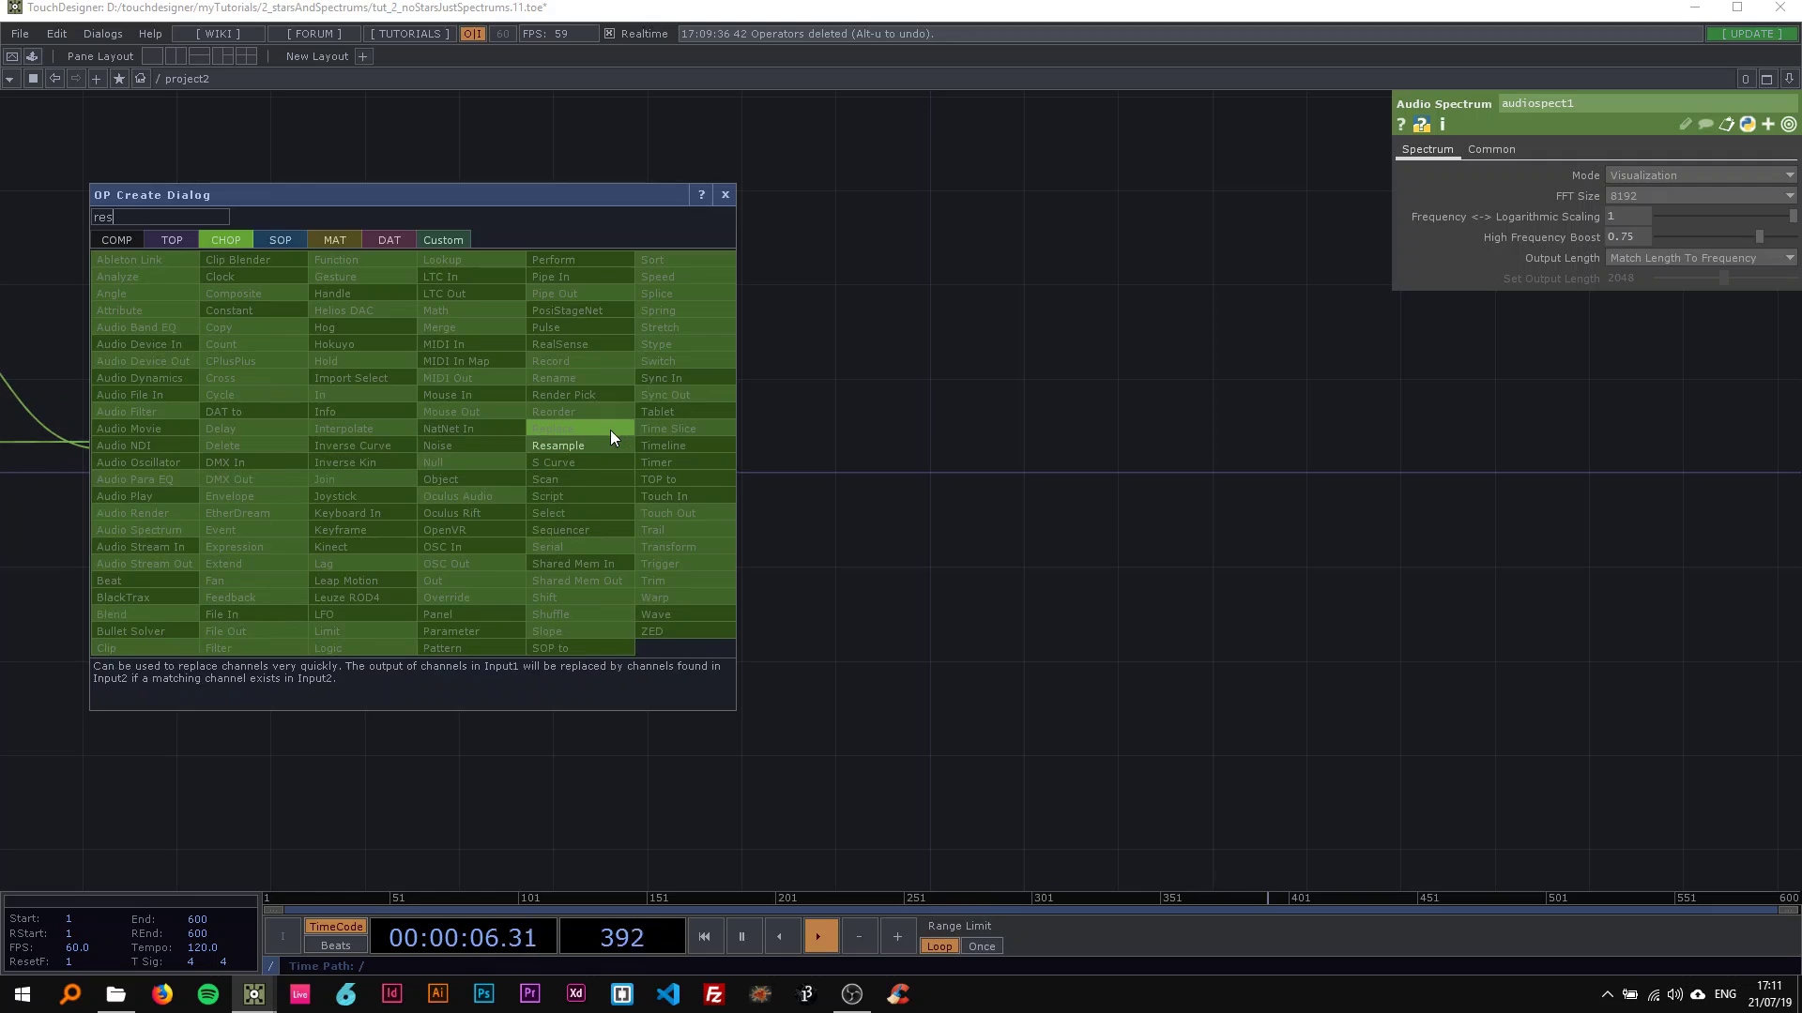
{"action": "left_click", "coordinate": [589, 443]}
{"action": "mouse_move", "coordinate": [852, 456]}
{"action": "left_mouse_down"}
{"action": "mouse_move", "coordinate": [868, 452]}
{"action": "mouse_move", "coordinate": [846, 454]}
{"action": "left_mouse_up"}
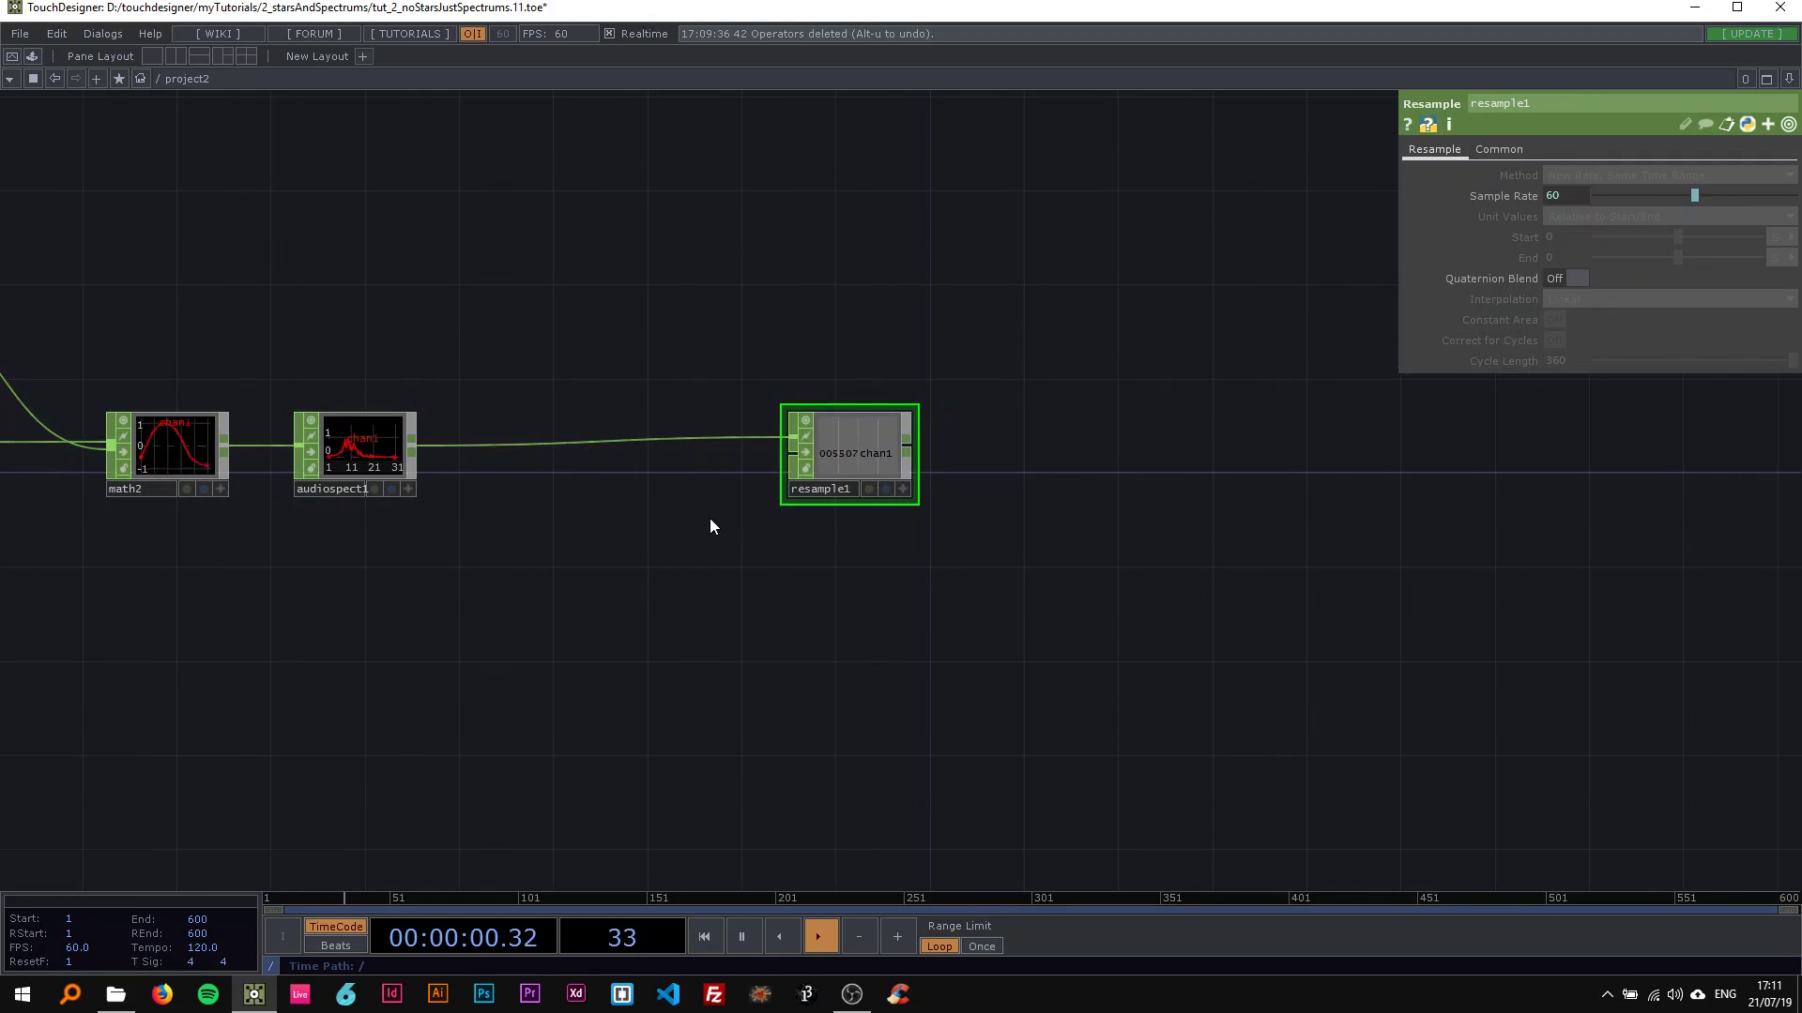
{"action": "left_click_drag", "start_coordinate": [937, 342], "coordinate": [1095, 351]}
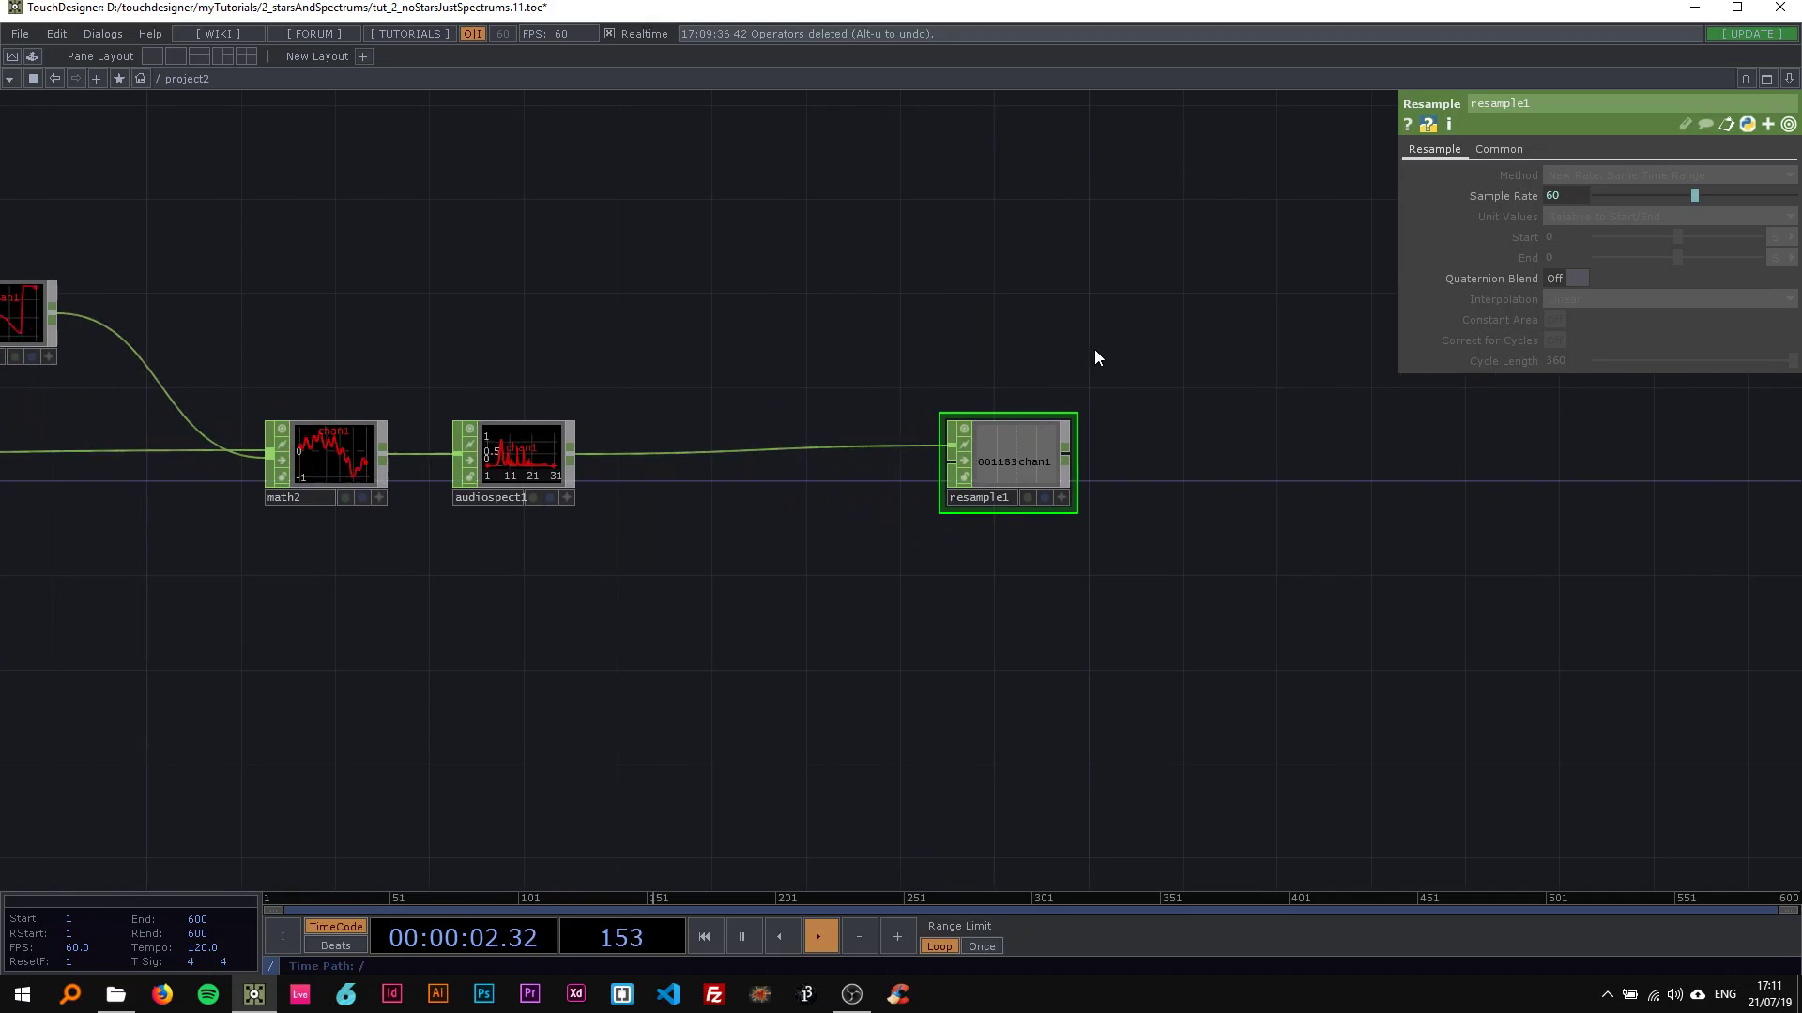
Step: Turn off Time Slice on resample1 and set its Method to New Rate, New Interval
{"action": "left_click", "coordinate": [1492, 149]}
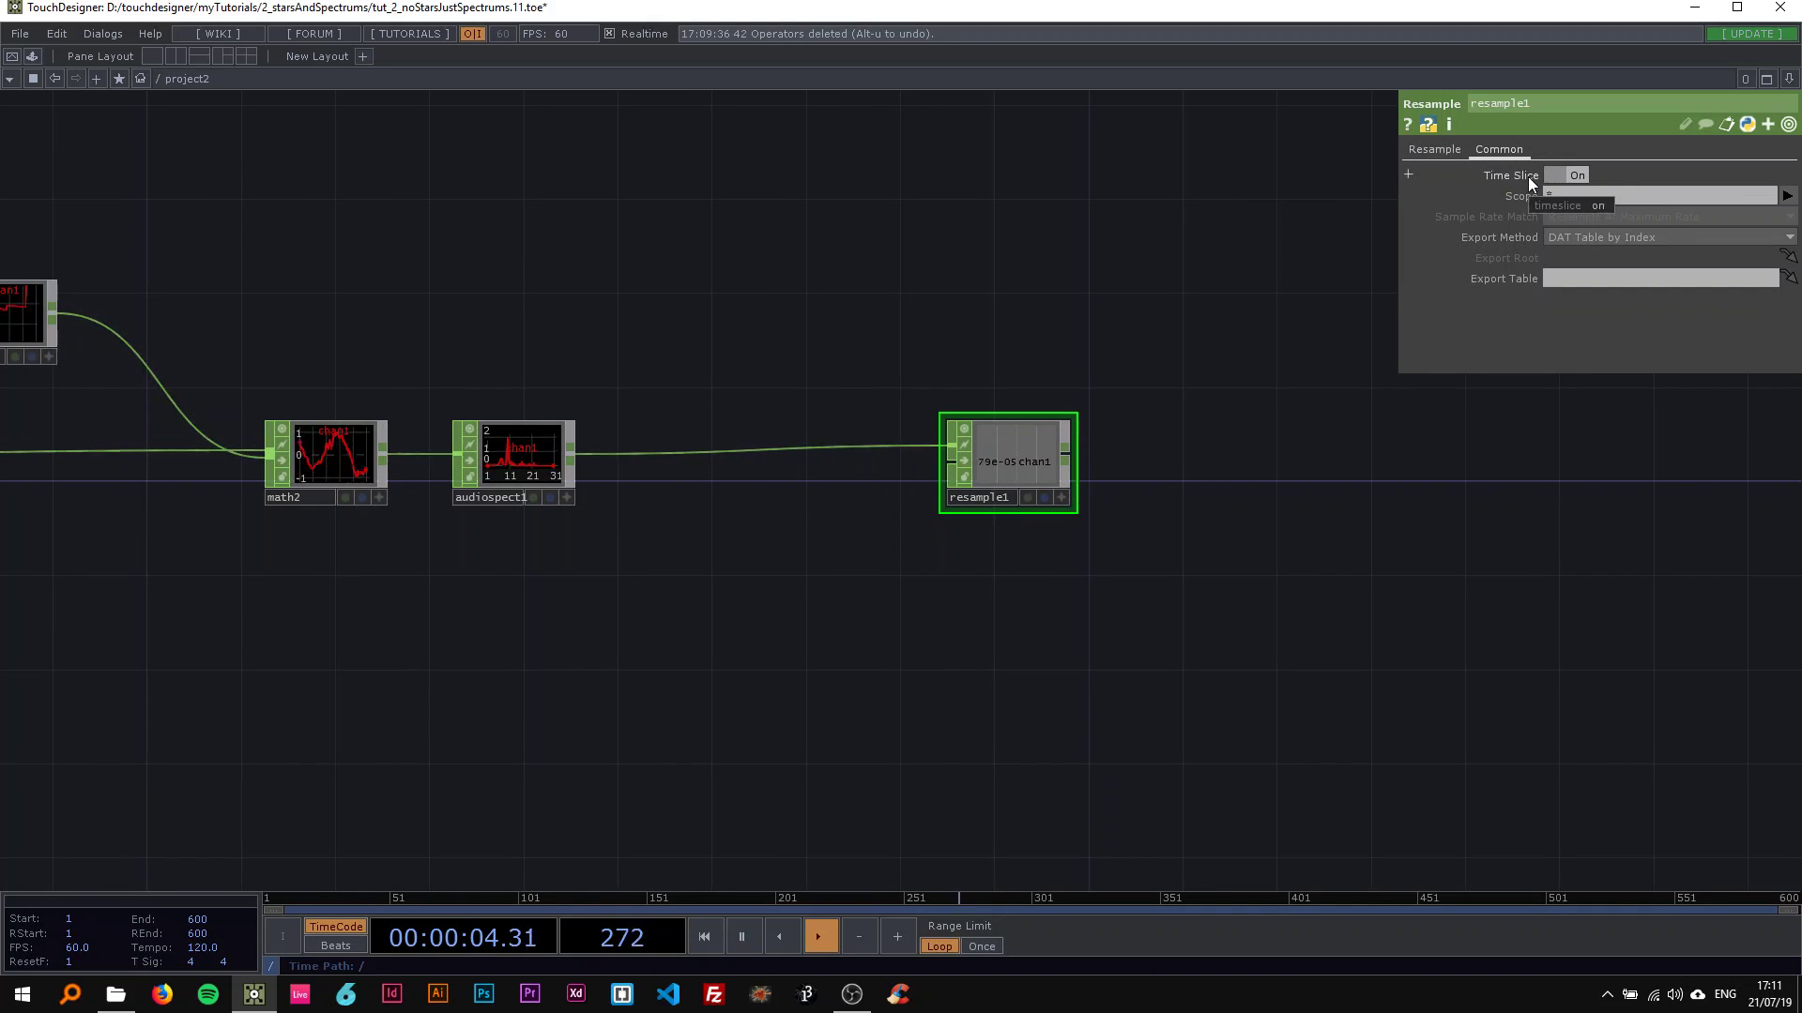
{"action": "left_click", "coordinate": [1563, 171]}
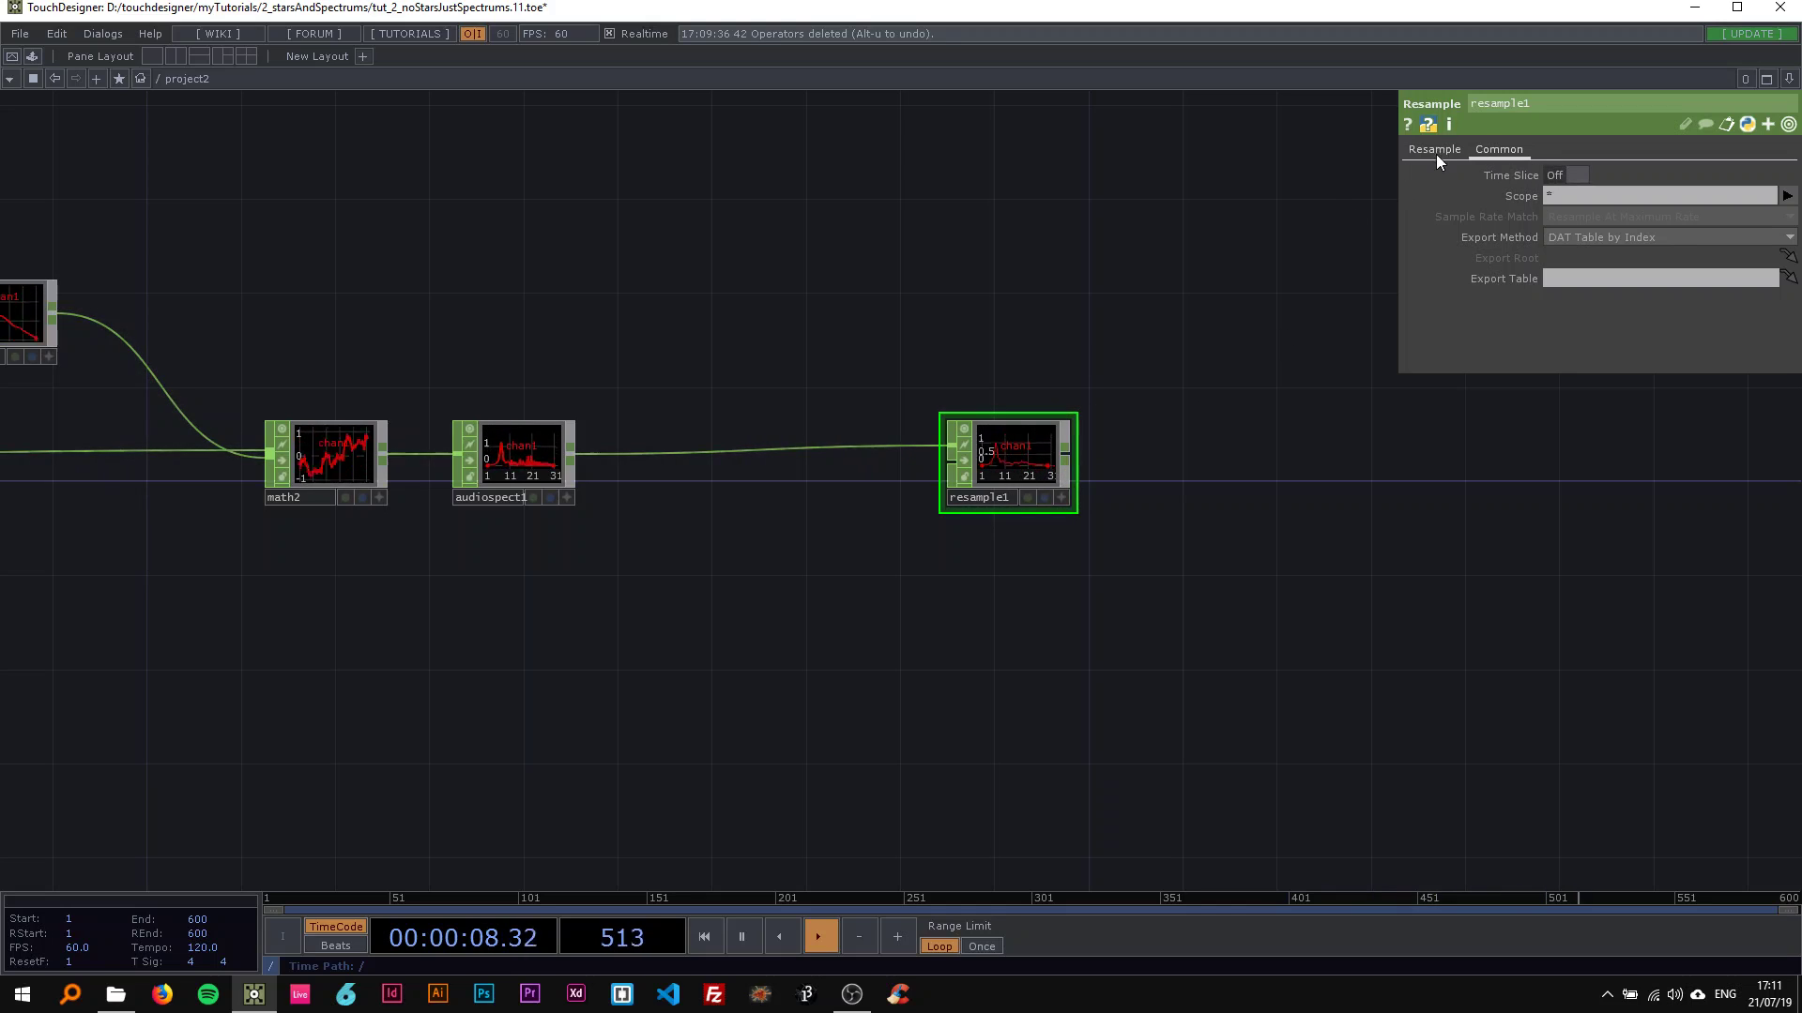
{"action": "left_click", "coordinate": [1436, 152]}
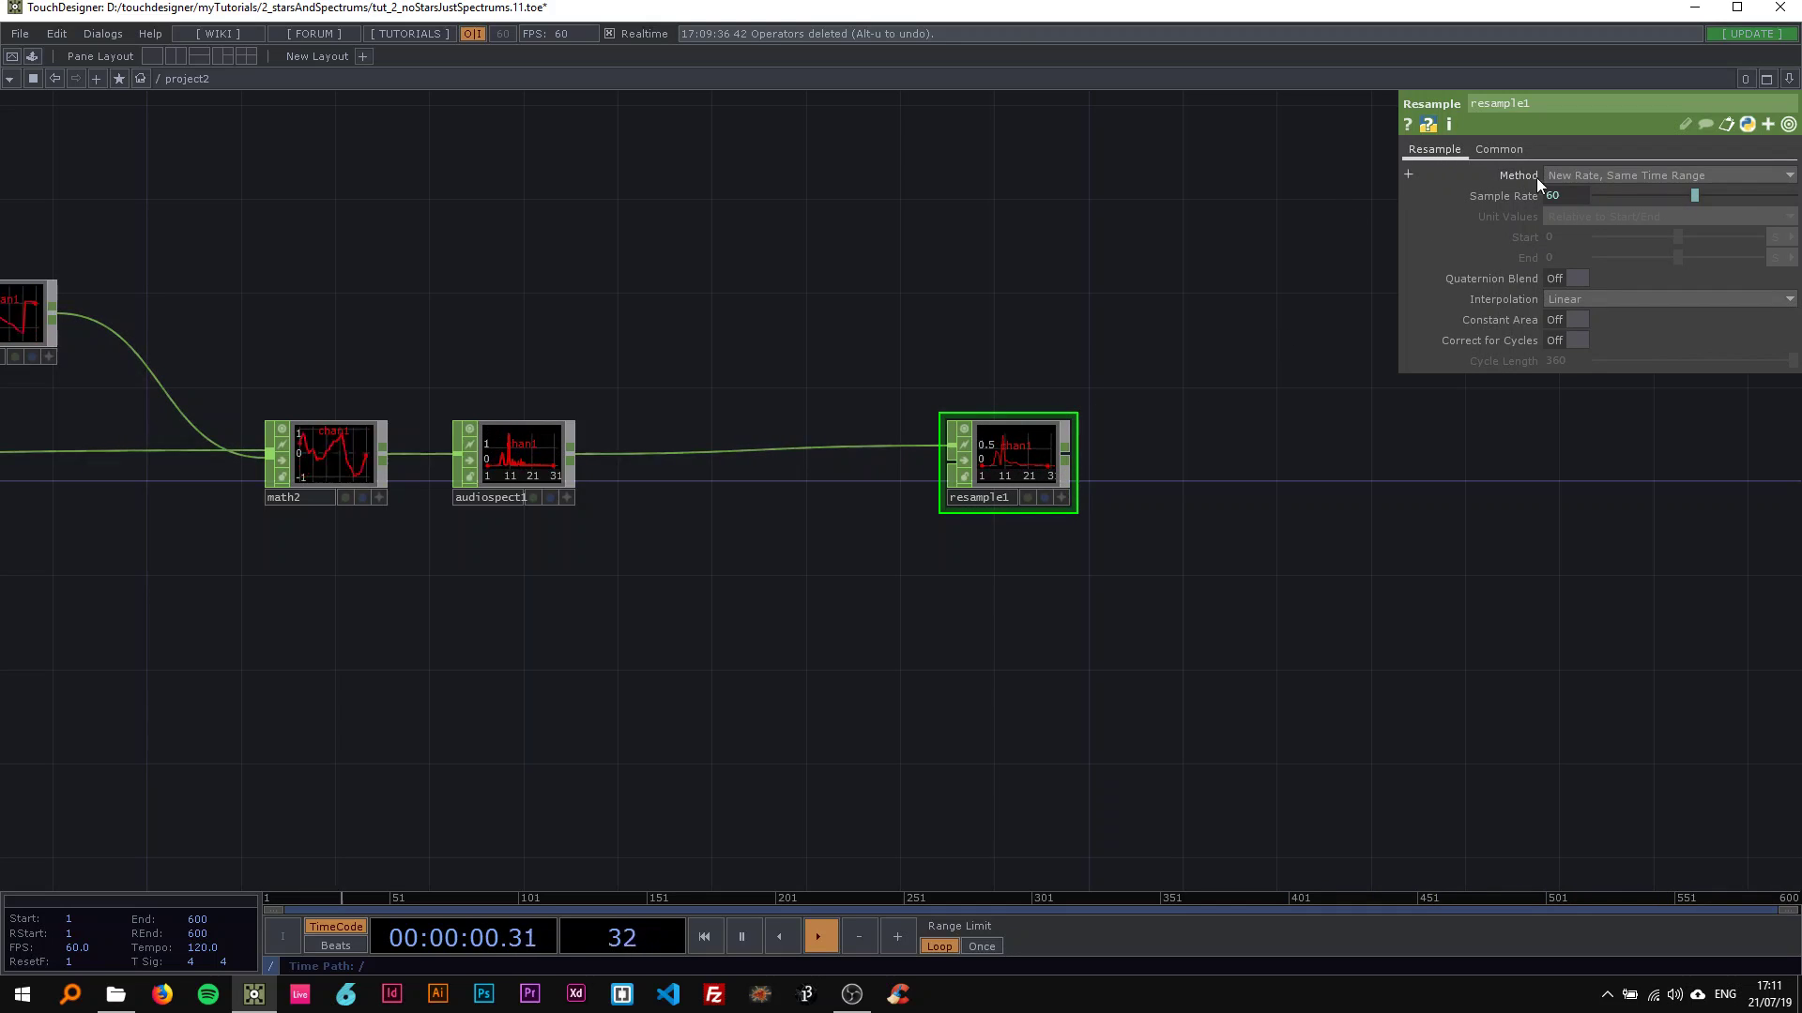
{"action": "left_click", "coordinate": [1563, 174]}
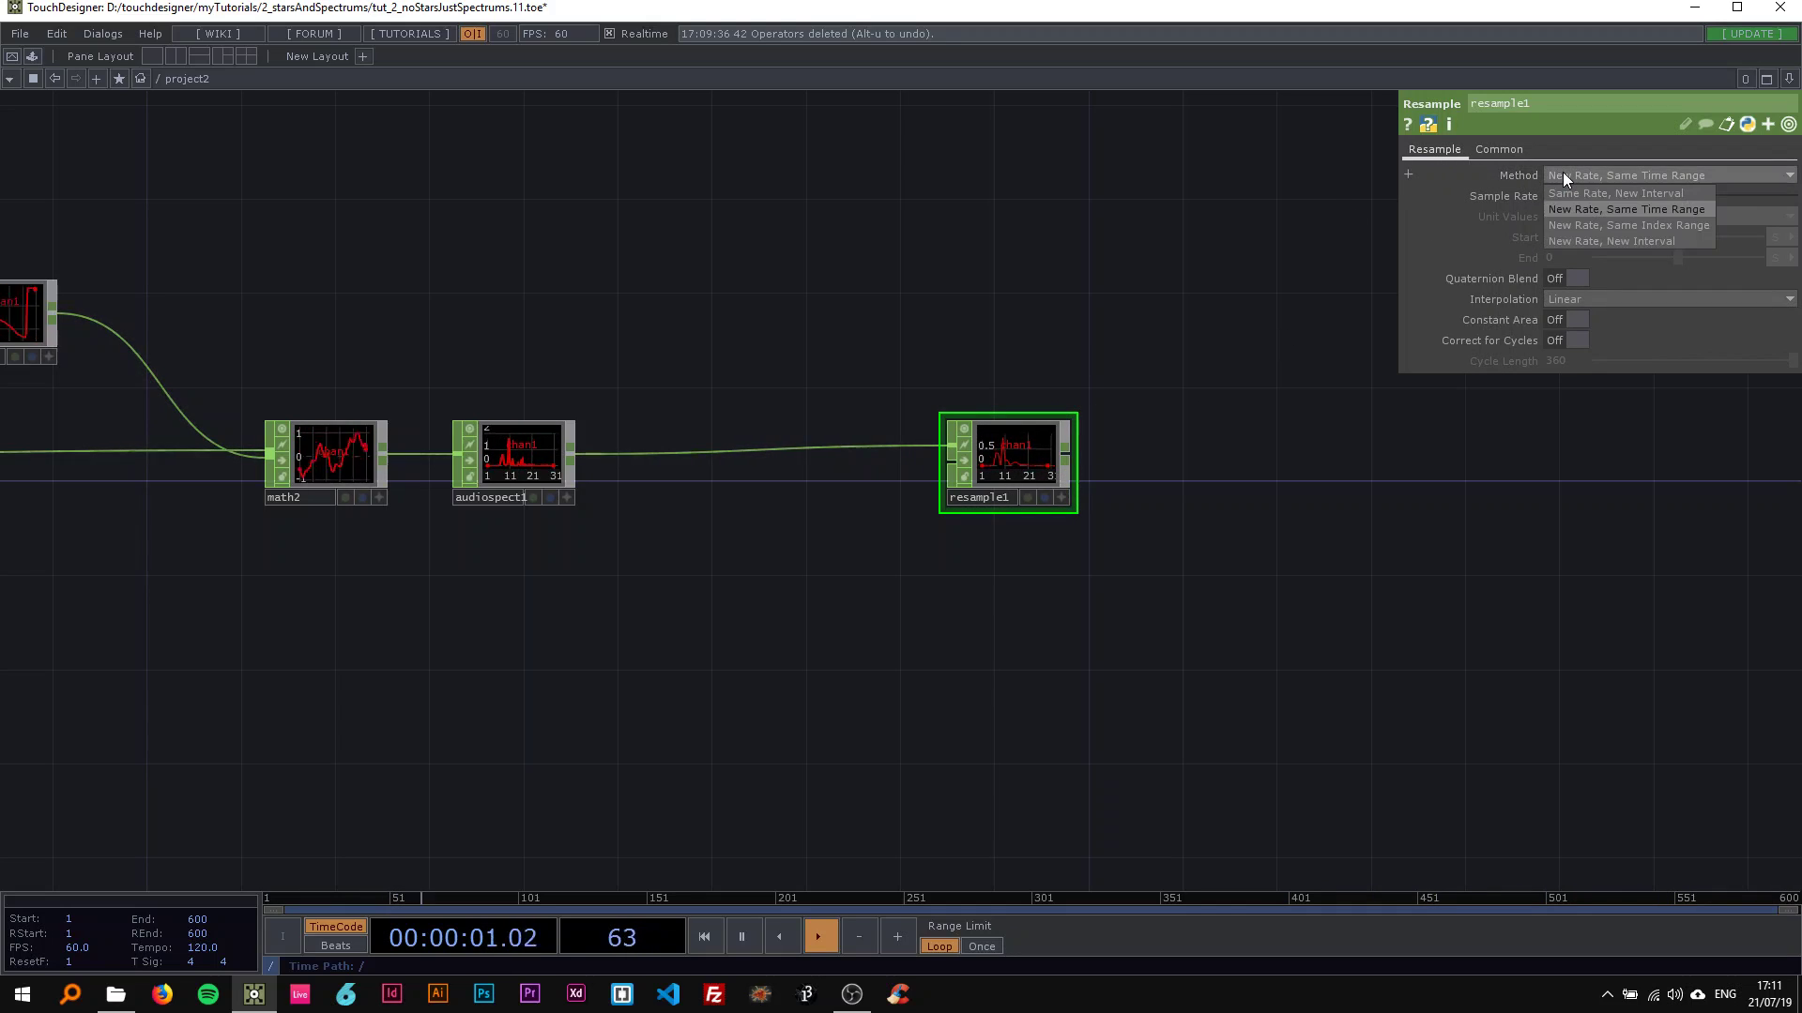
{"action": "left_click", "coordinate": [1626, 243]}
Step: Add a Rename CHOP fed by resample1, duplicate it, and stack the two copies one above the other
{"action": "left_click_drag", "start_coordinate": [1030, 412], "coordinate": [536, 350]}
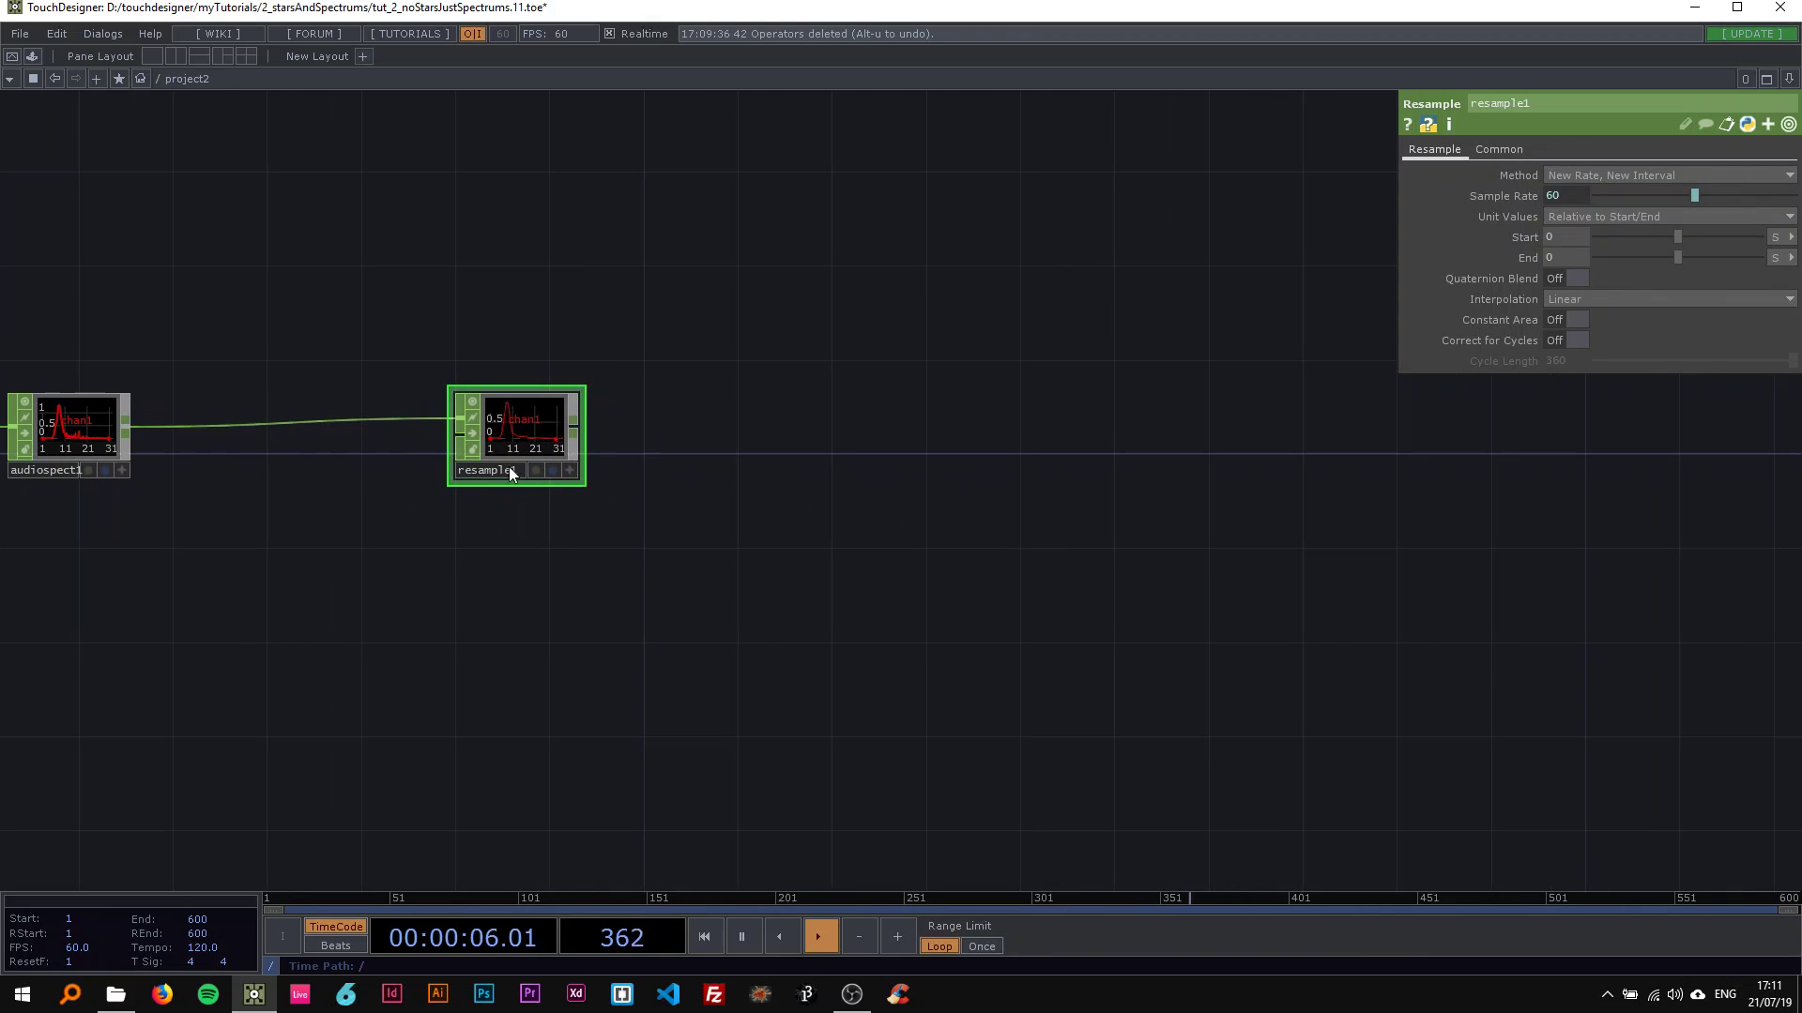
{"action": "right_click", "coordinate": [573, 428]}
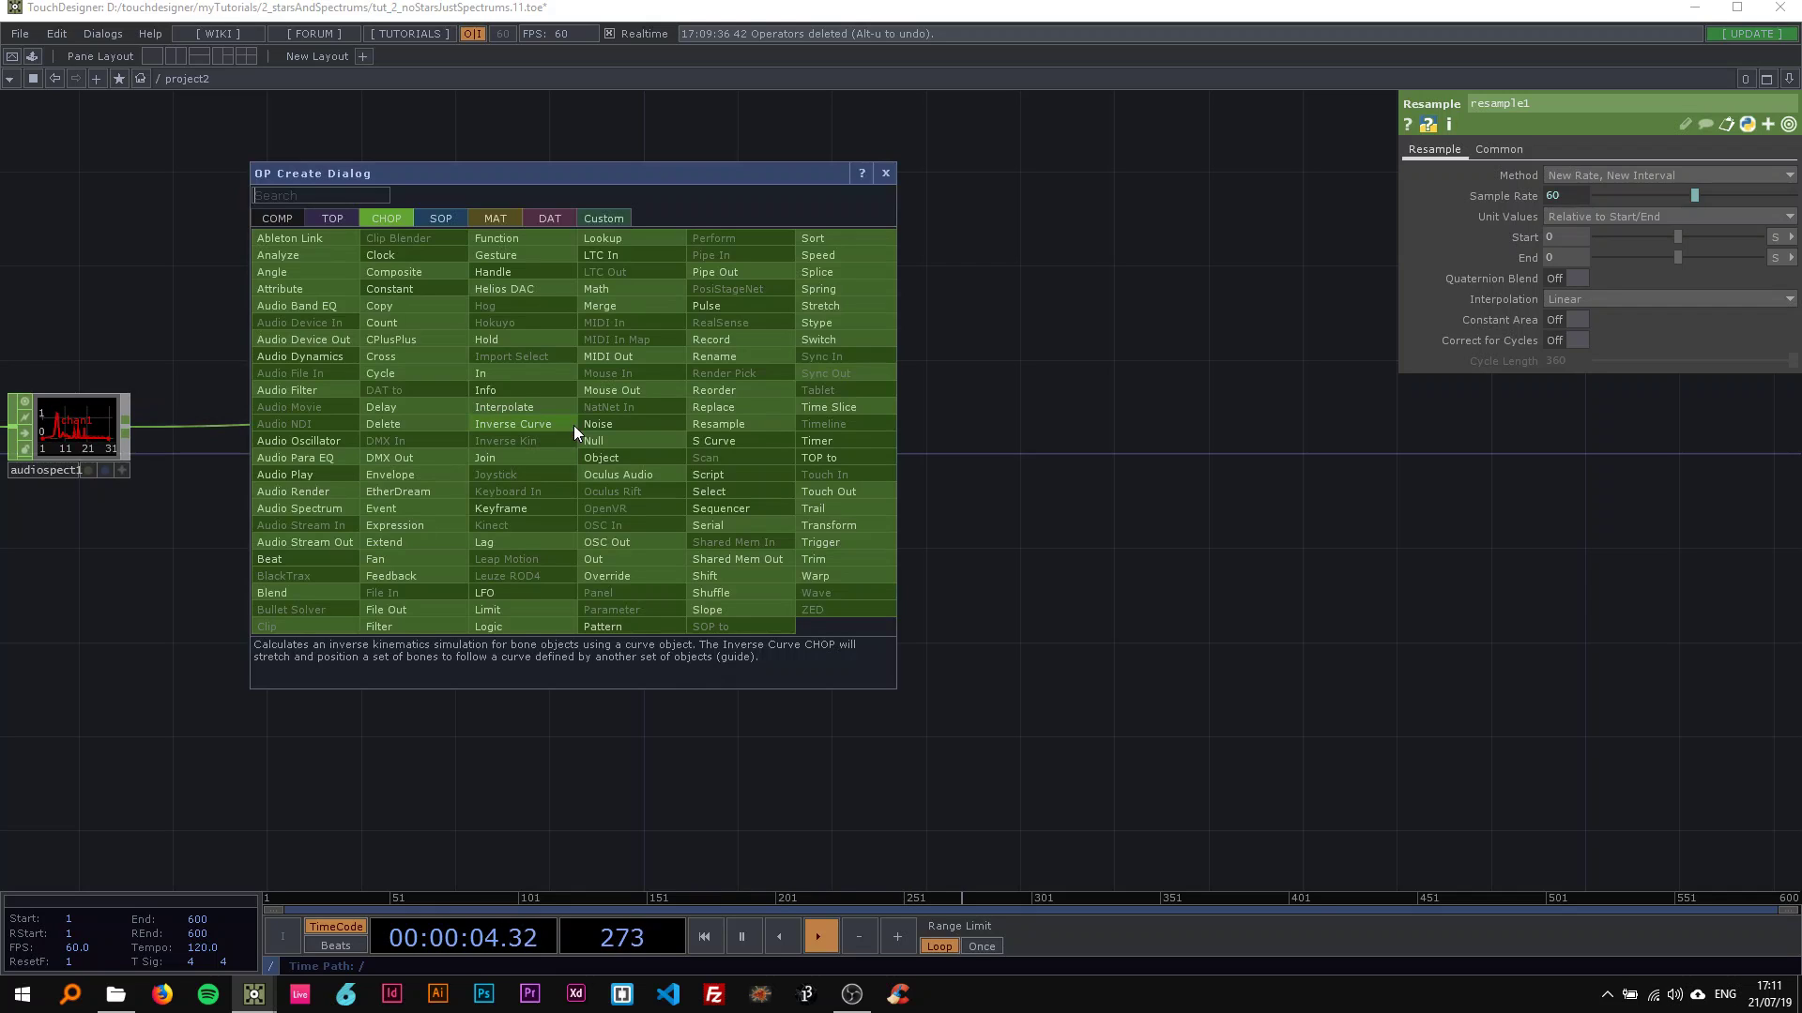
{"action": "left_click", "coordinate": [750, 355]}
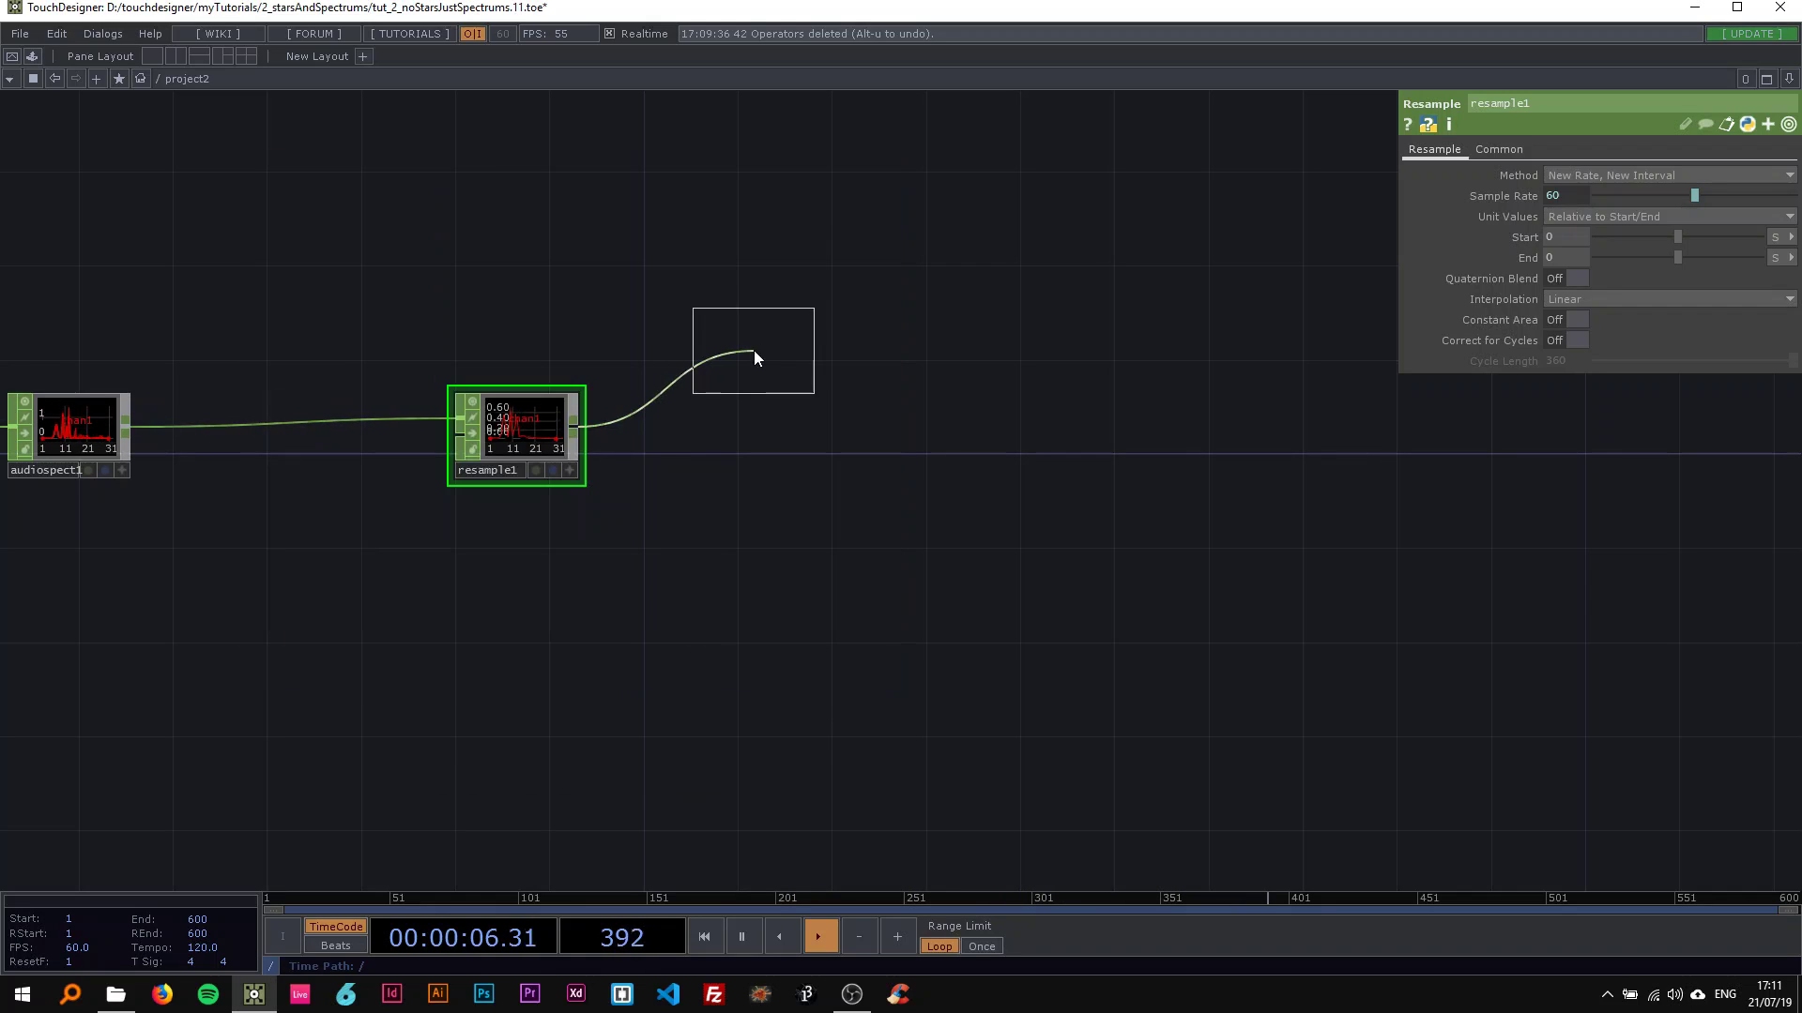
{"action": "left_click", "coordinate": [761, 340]}
{"action": "key", "text": "ctrl+c"}
{"action": "key", "text": "ctrl+v"}
{"action": "left_click_drag", "start_coordinate": [777, 445], "coordinate": [871, 515]}
{"action": "left_click_drag", "start_coordinate": [762, 347], "coordinate": [857, 348]}
Step: Set rename1's To name to spec
{"action": "left_click_drag", "start_coordinate": [937, 390], "coordinate": [615, 407]}
{"action": "left_click", "coordinate": [538, 379]}
{"action": "left_click_drag", "start_coordinate": [784, 368], "coordinate": [959, 415]}
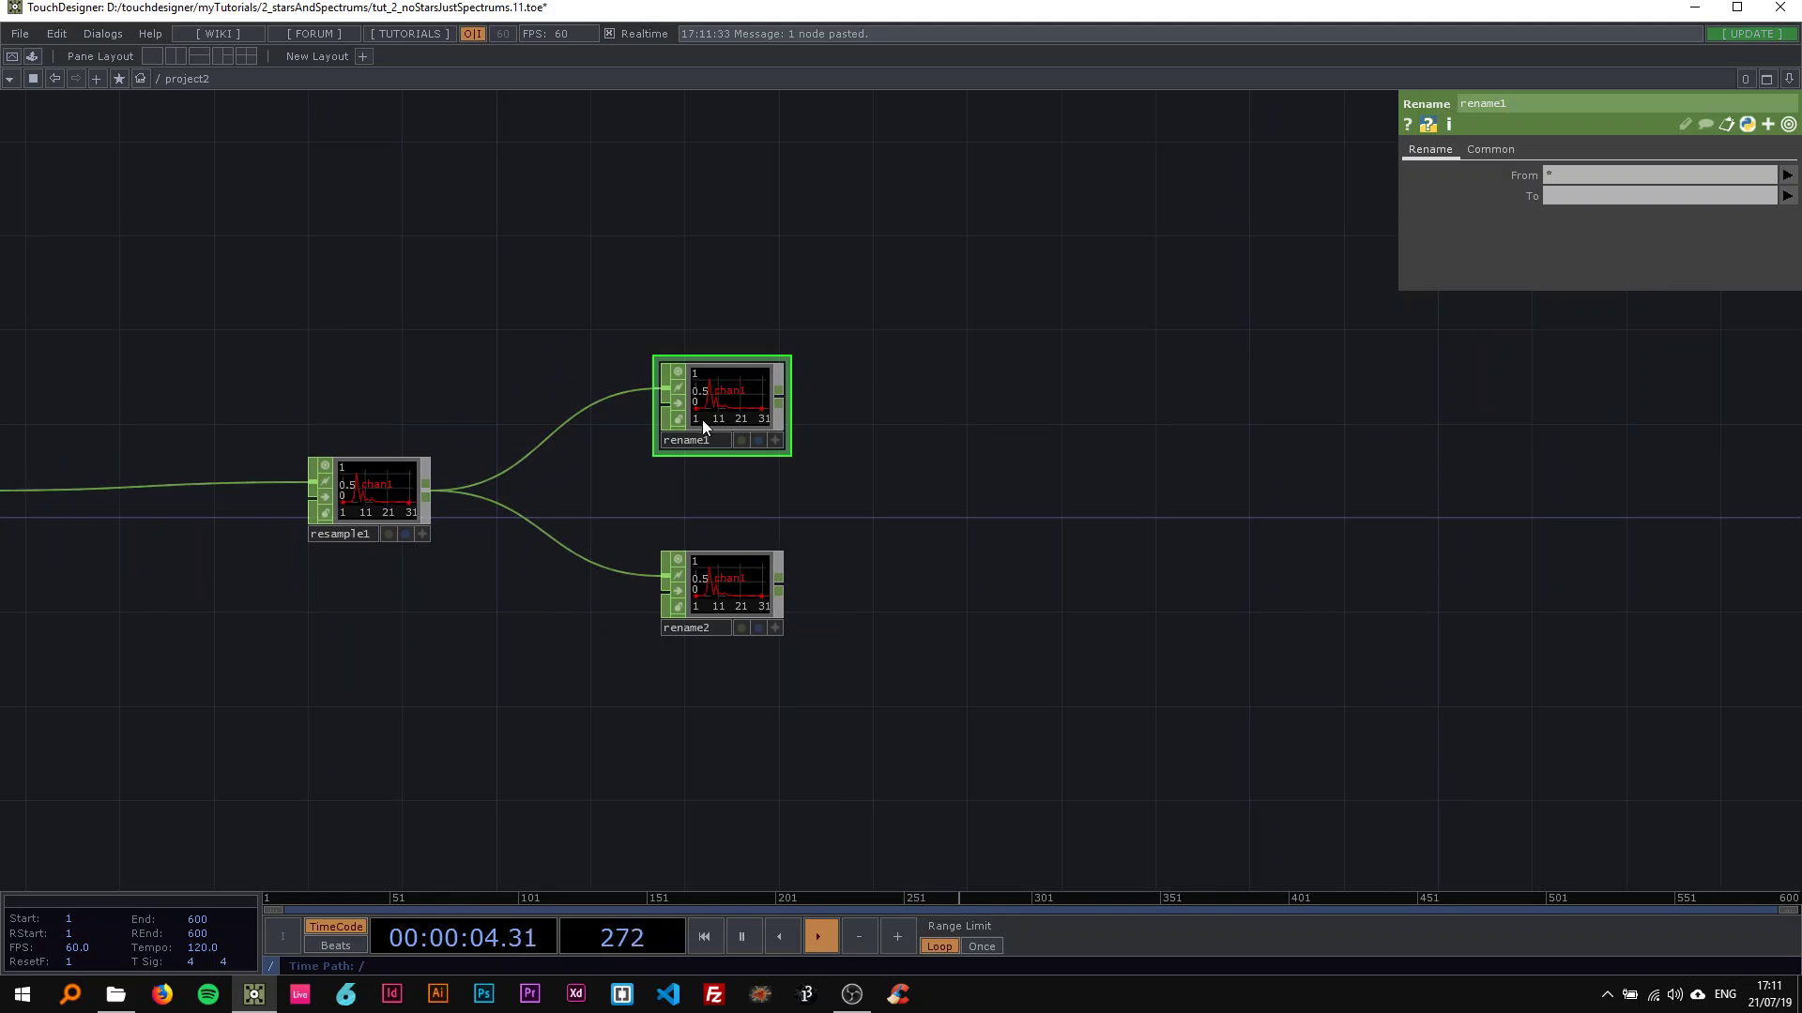
{"action": "left_click", "coordinate": [1556, 200]}
{"action": "type", "text": "s"}
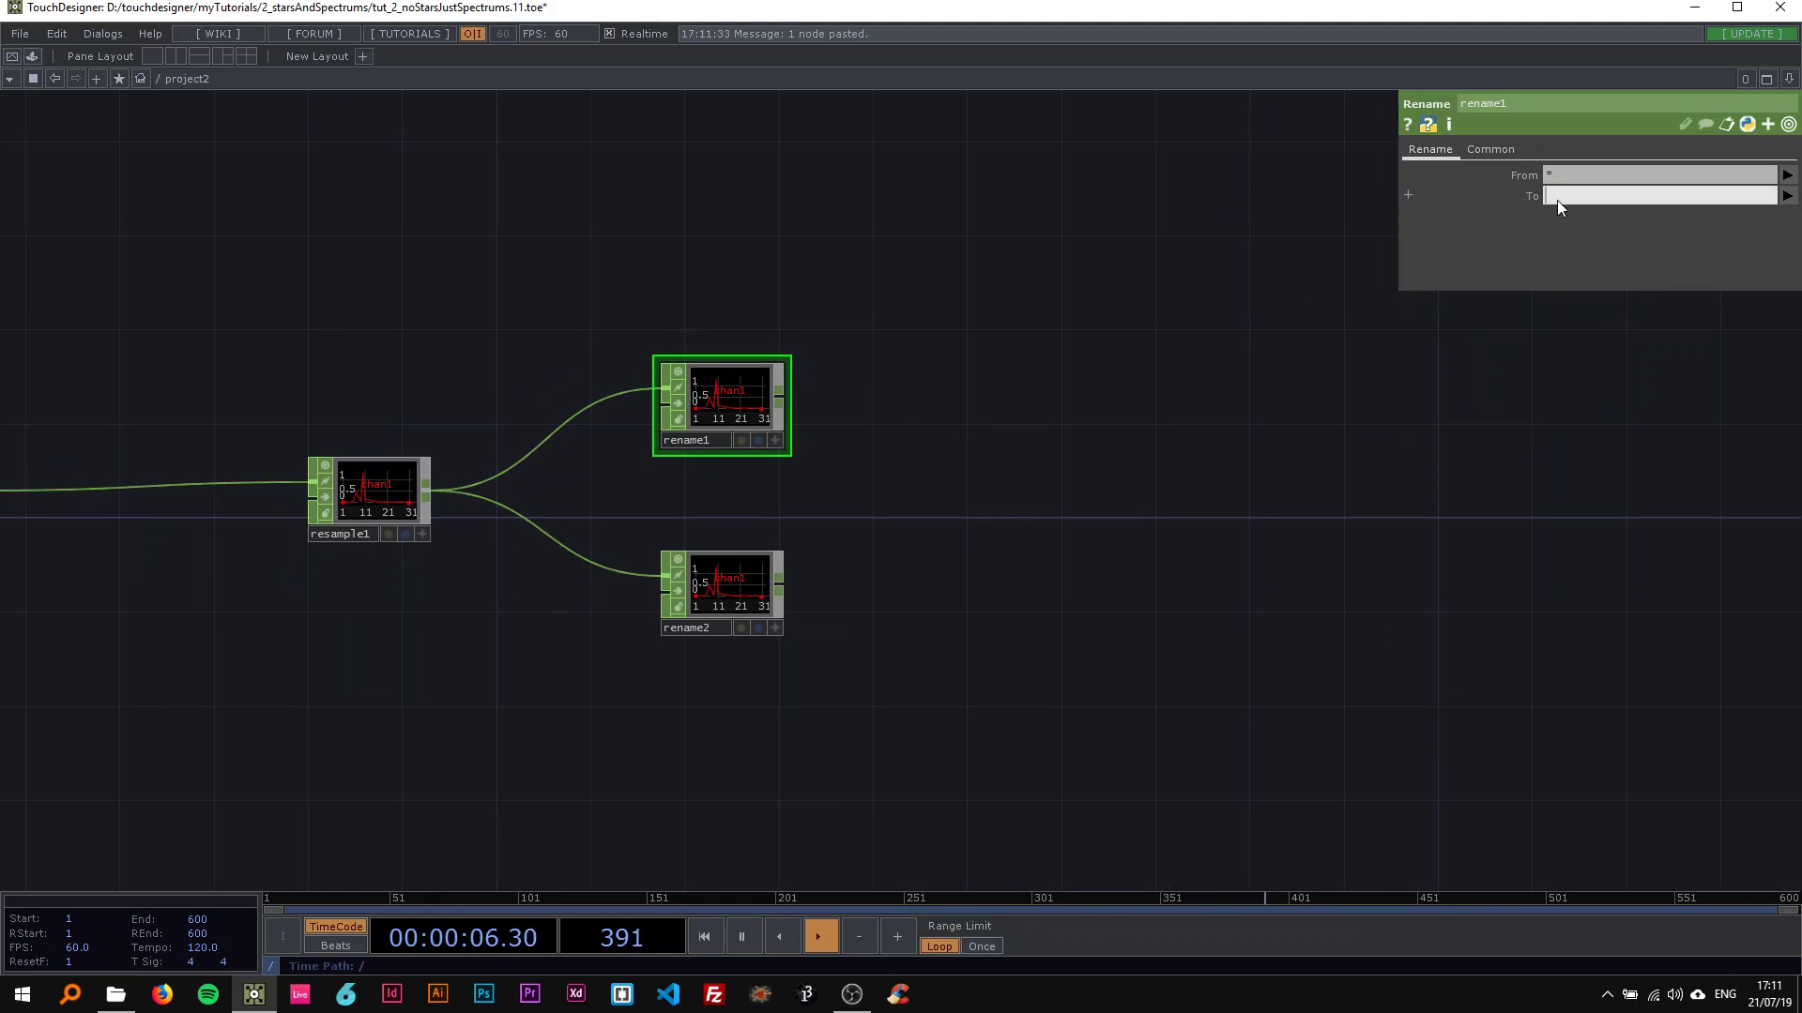
{"action": "type", "text": "pec"}
{"action": "key", "text": "Return"}
Step: Set rename2's To name to size
{"action": "left_click", "coordinate": [728, 587]}
{"action": "left_click", "coordinate": [1616, 197]}
{"action": "type", "text": "size"}
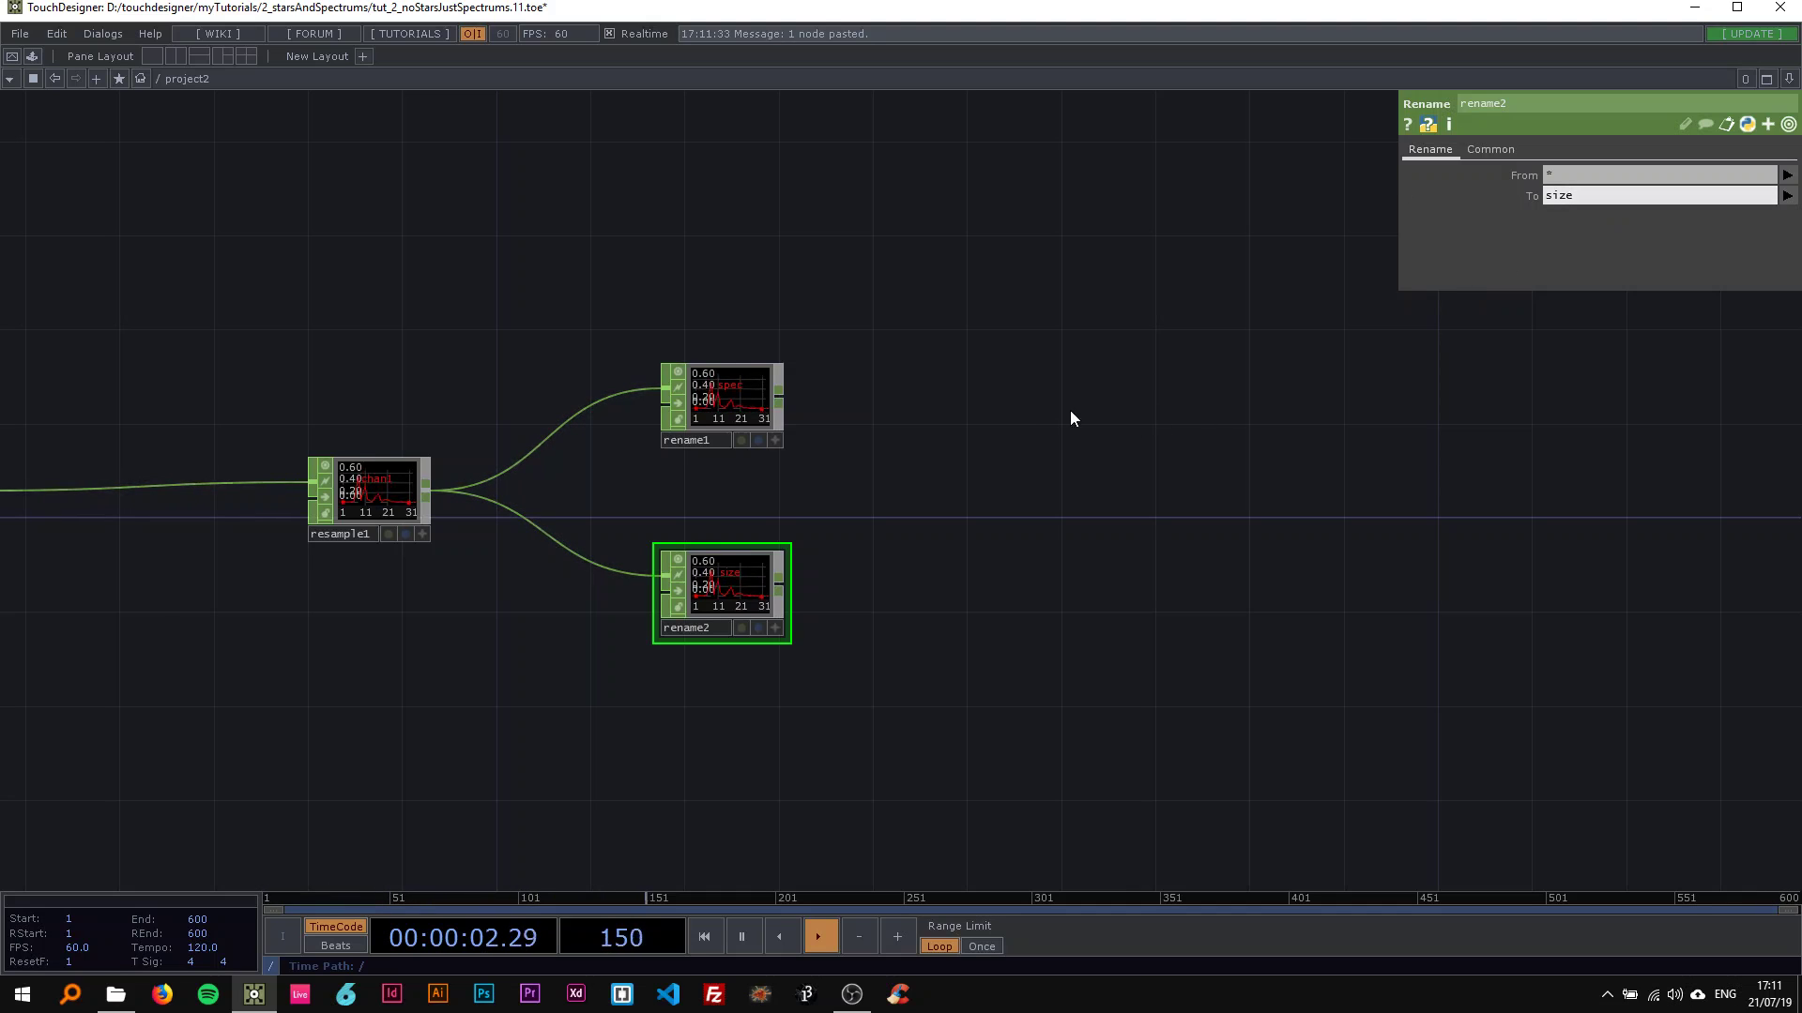
Step: Add a Sort CHOP fed by rename1 and set its Sorting Method to Random
{"action": "left_click_drag", "start_coordinate": [1034, 434], "coordinate": [882, 413]}
{"action": "left_click", "coordinate": [539, 370]}
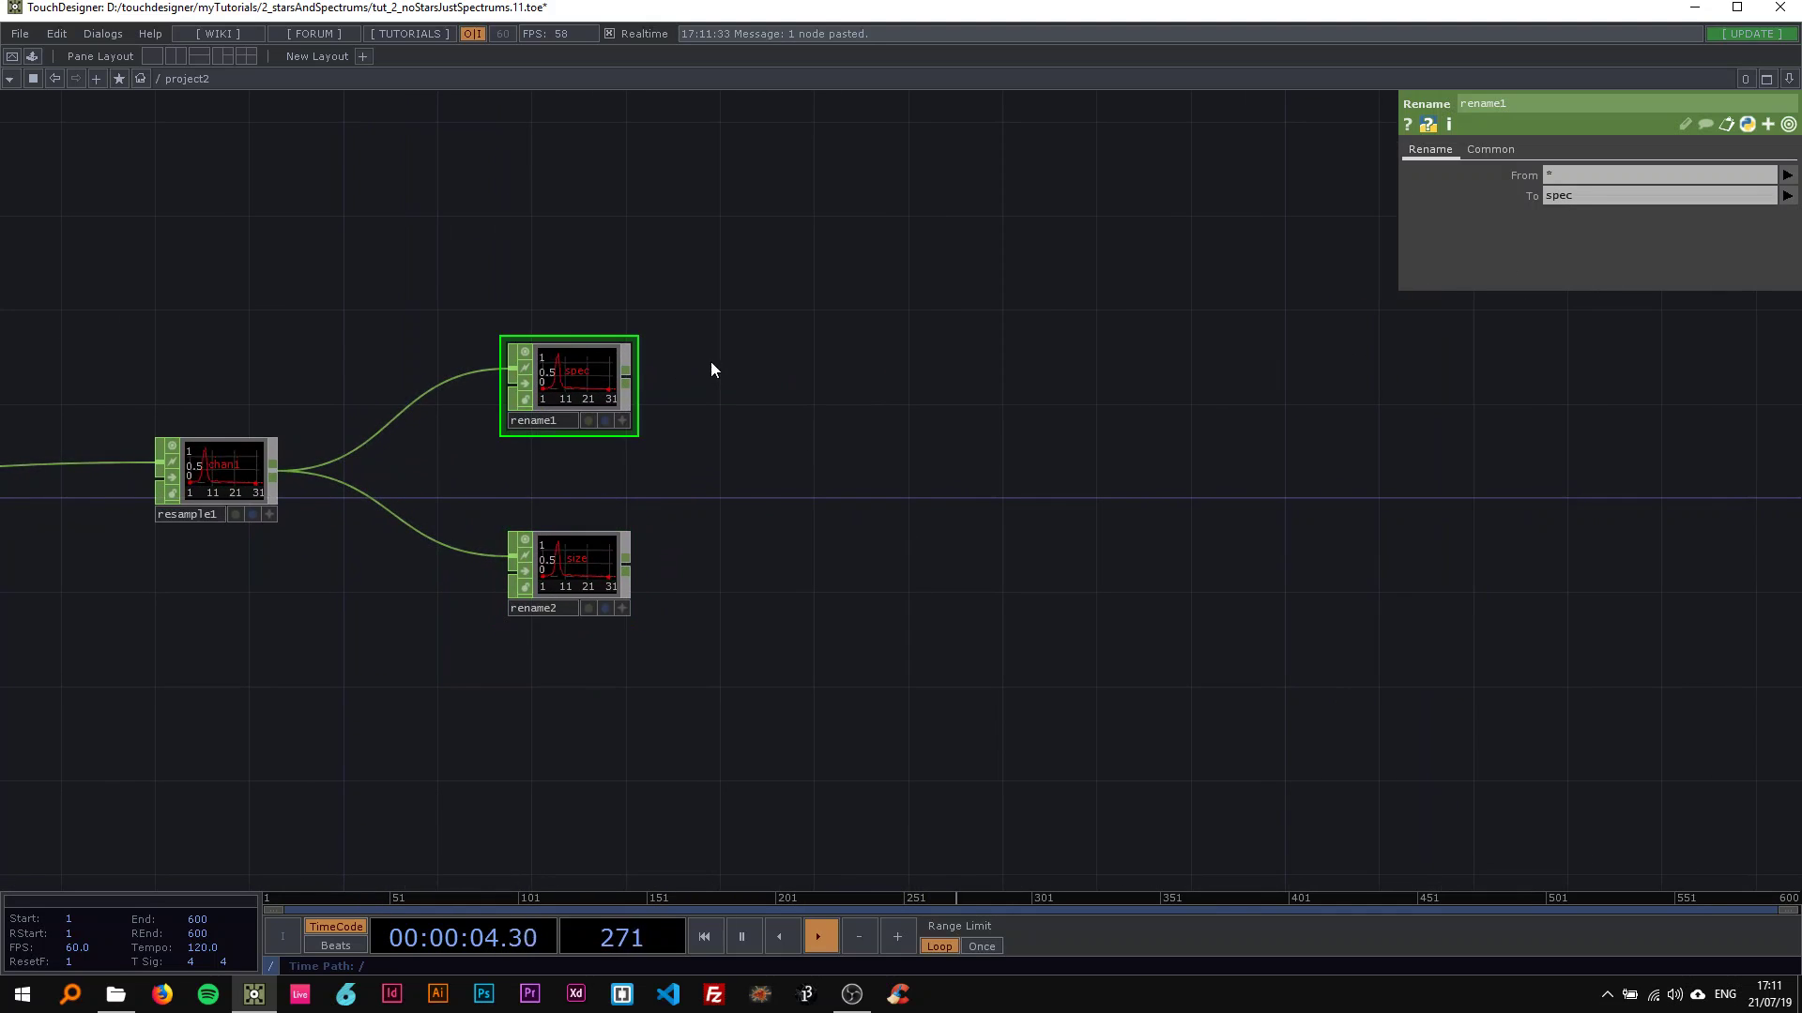
{"action": "left_click_drag", "start_coordinate": [712, 368], "coordinate": [588, 368]}
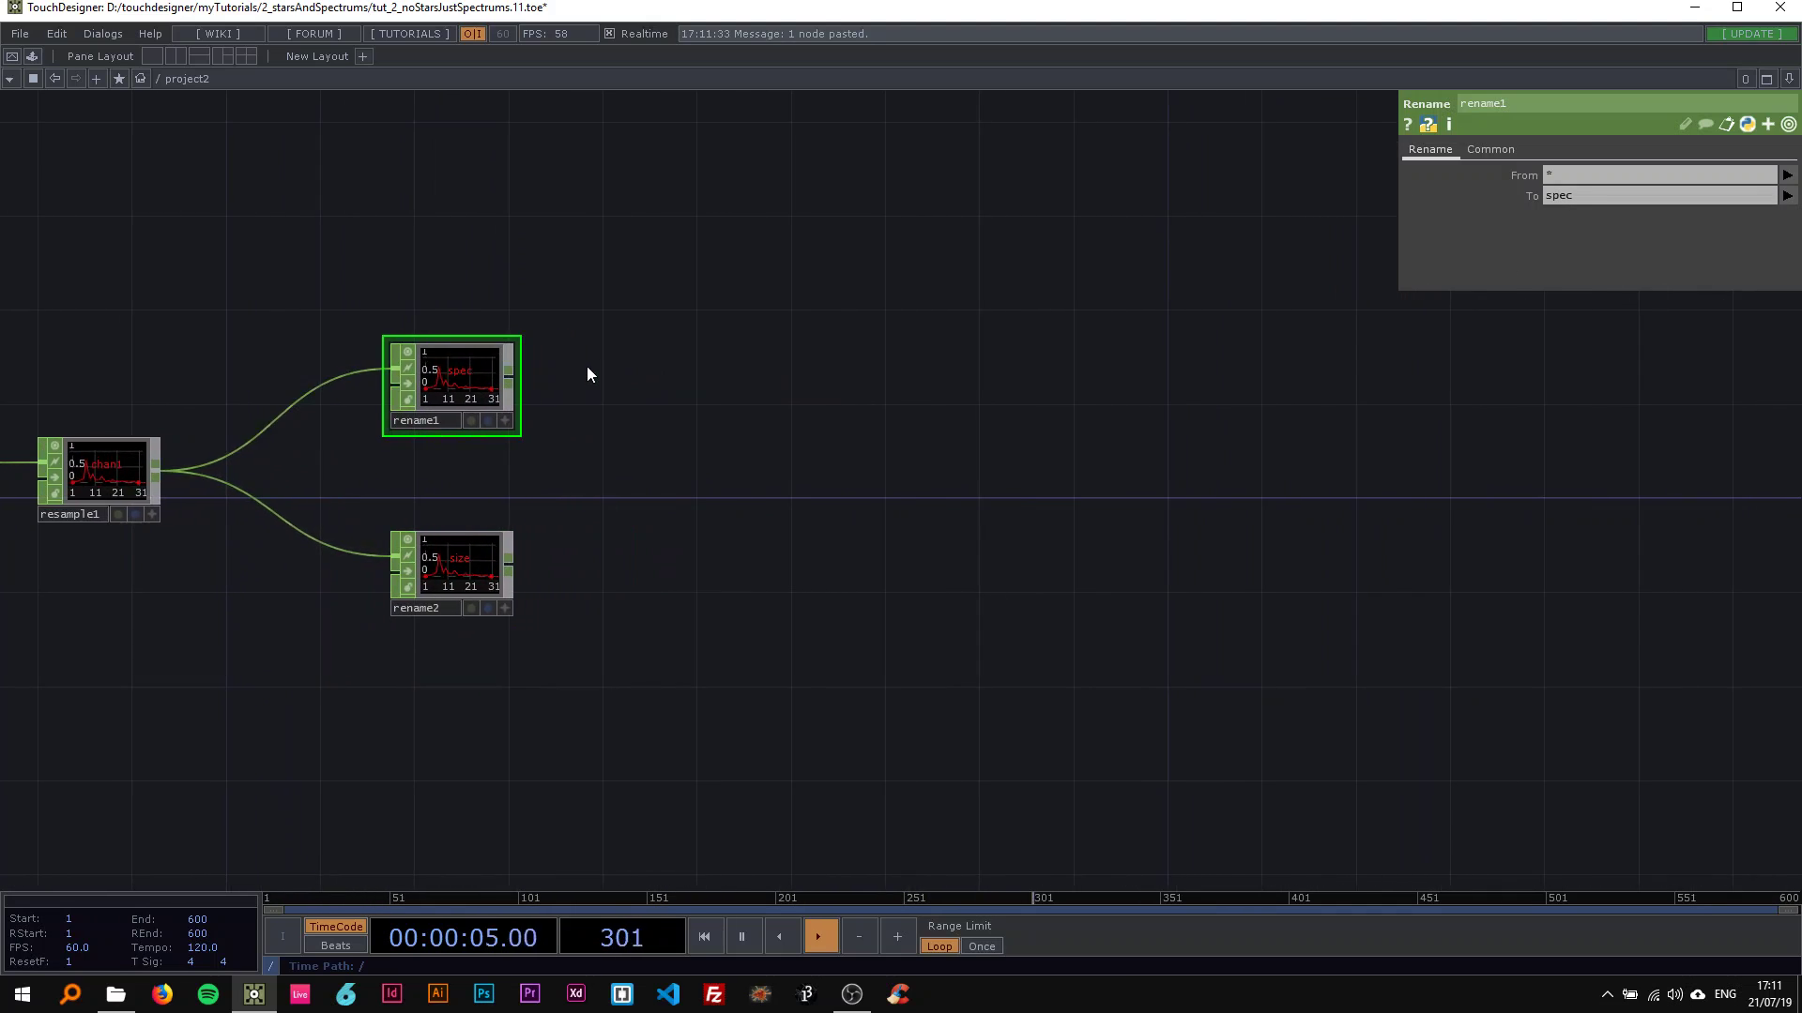
{"action": "left_click", "coordinate": [509, 376]}
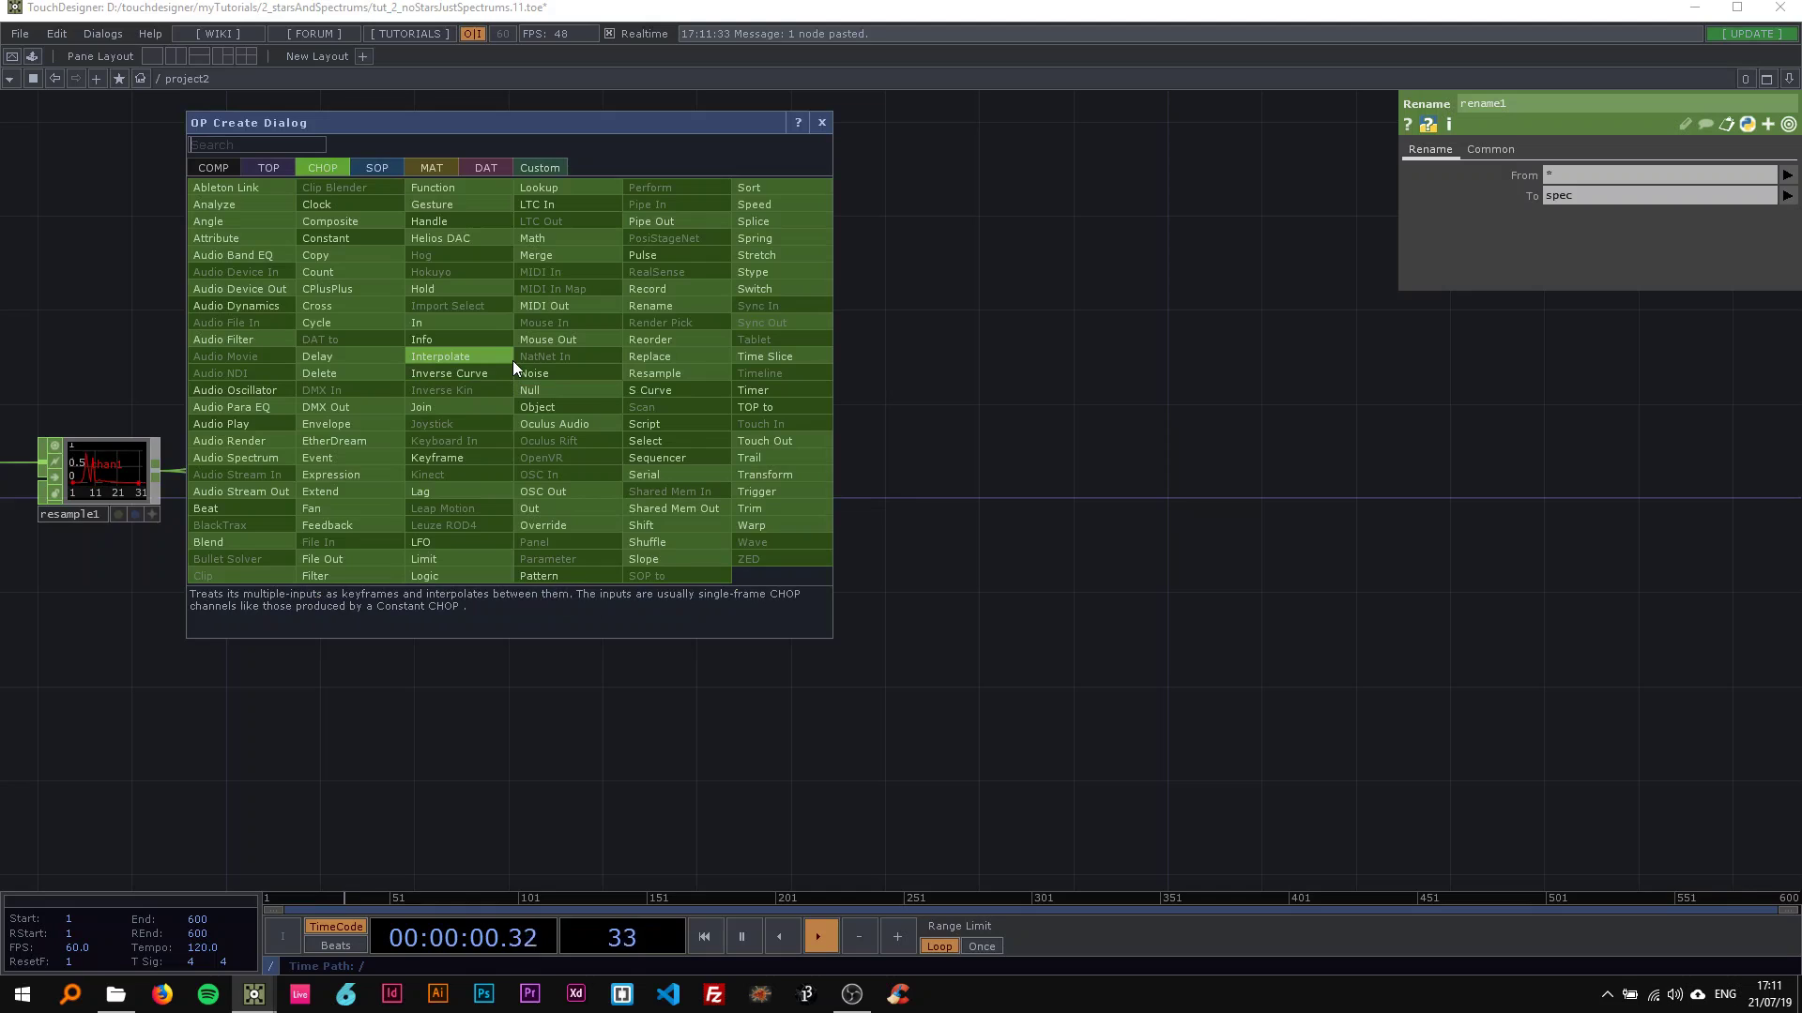
{"action": "type", "text": "sort"}
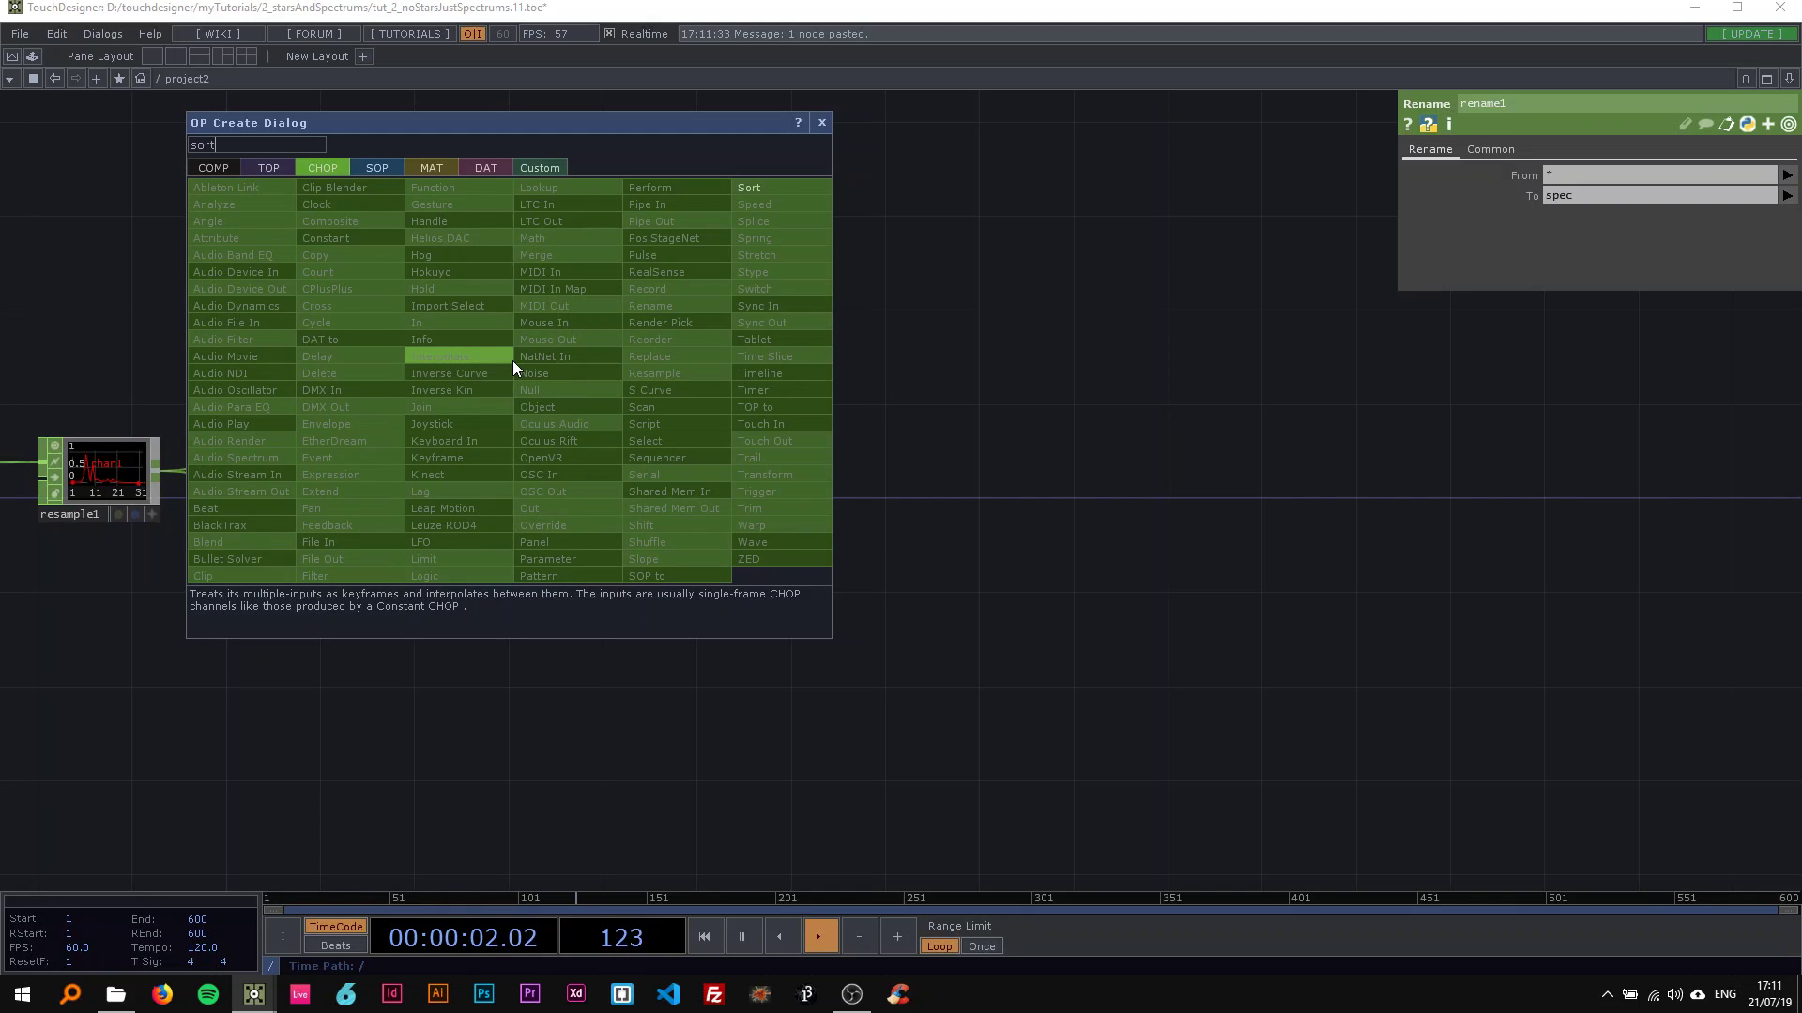
{"action": "left_click", "coordinate": [792, 188]}
{"action": "left_click", "coordinate": [639, 392]}
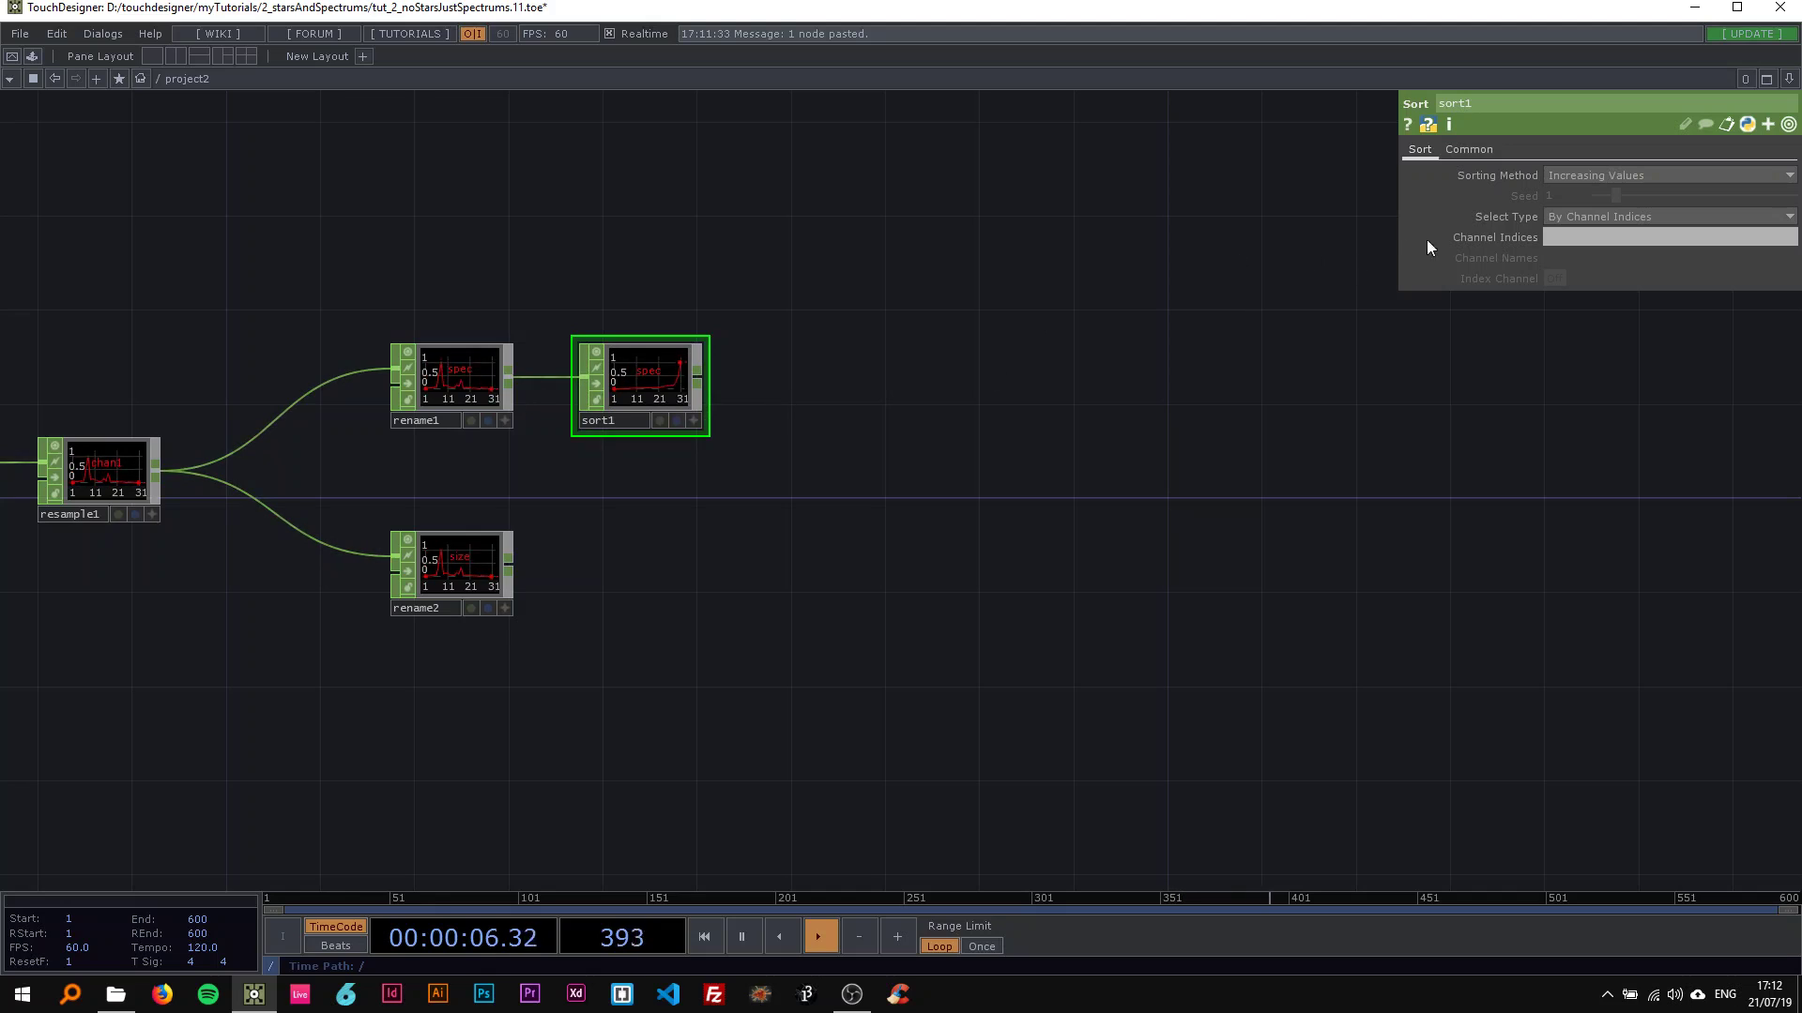
{"action": "left_click", "coordinate": [1584, 175]}
{"action": "left_click", "coordinate": [1585, 225]}
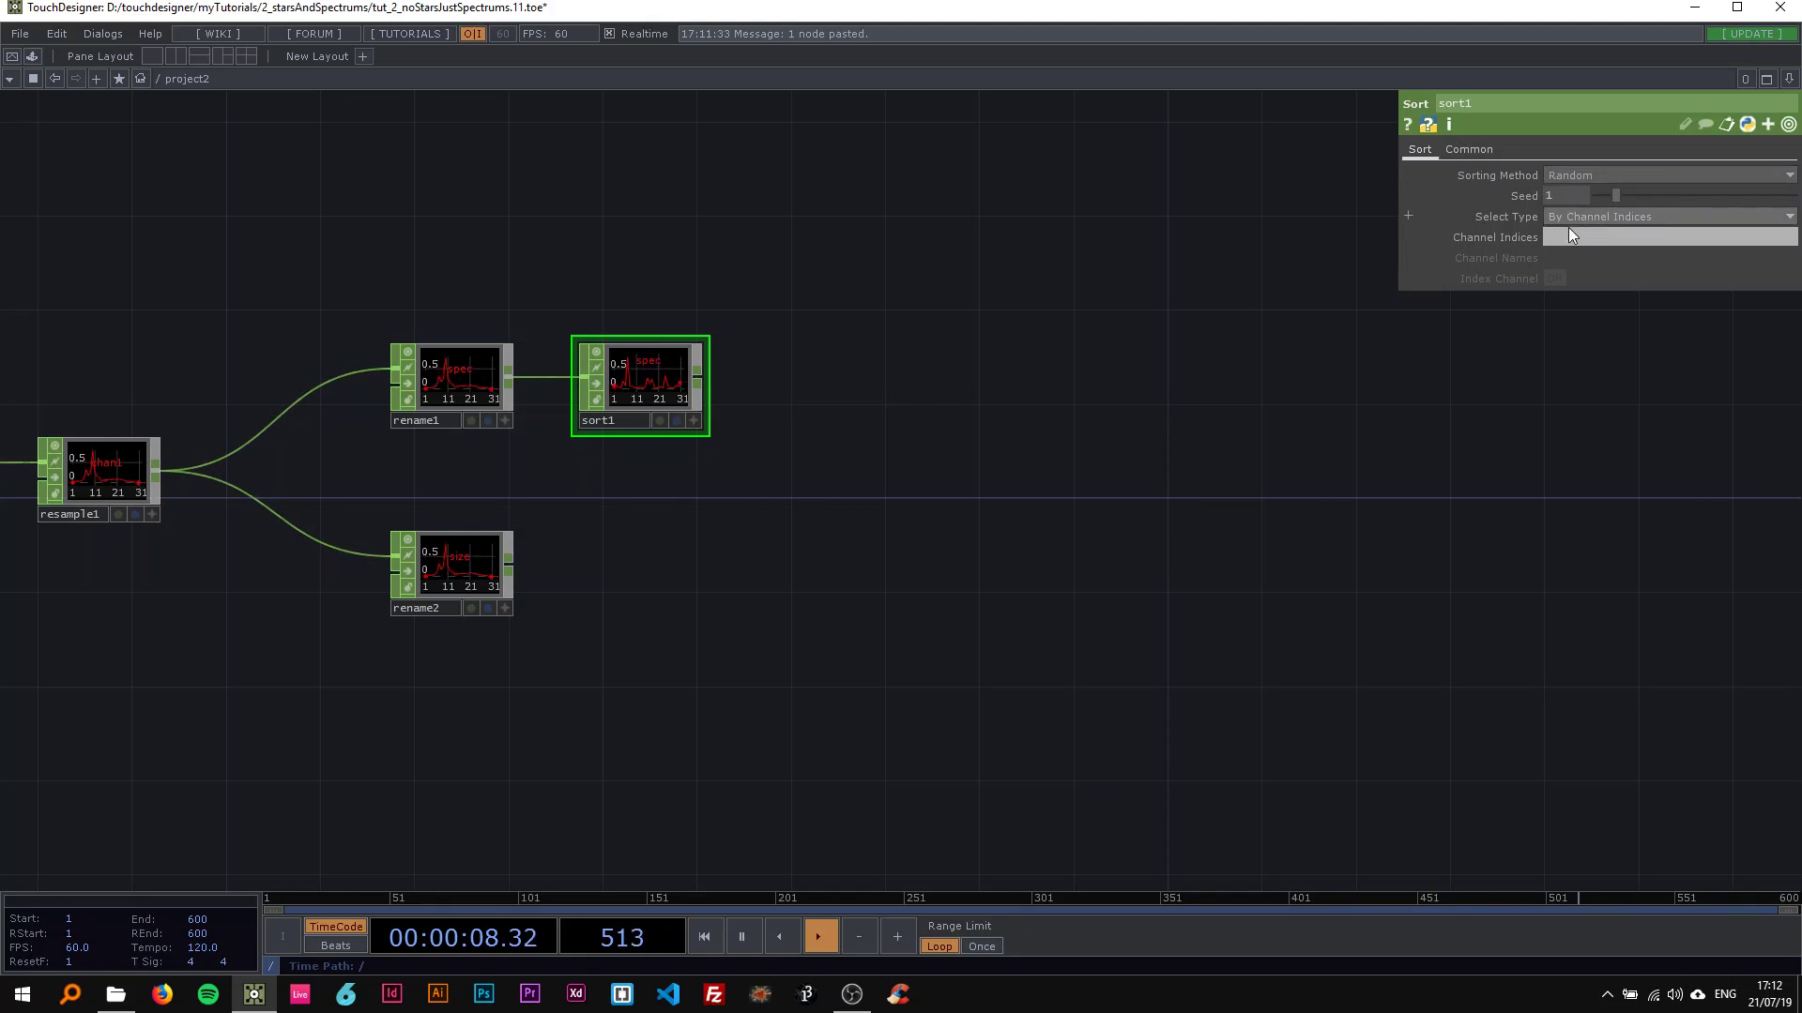
Step: Add a Math CHOP fed by rename2, directly below sort1
{"action": "left_click", "coordinate": [442, 570]}
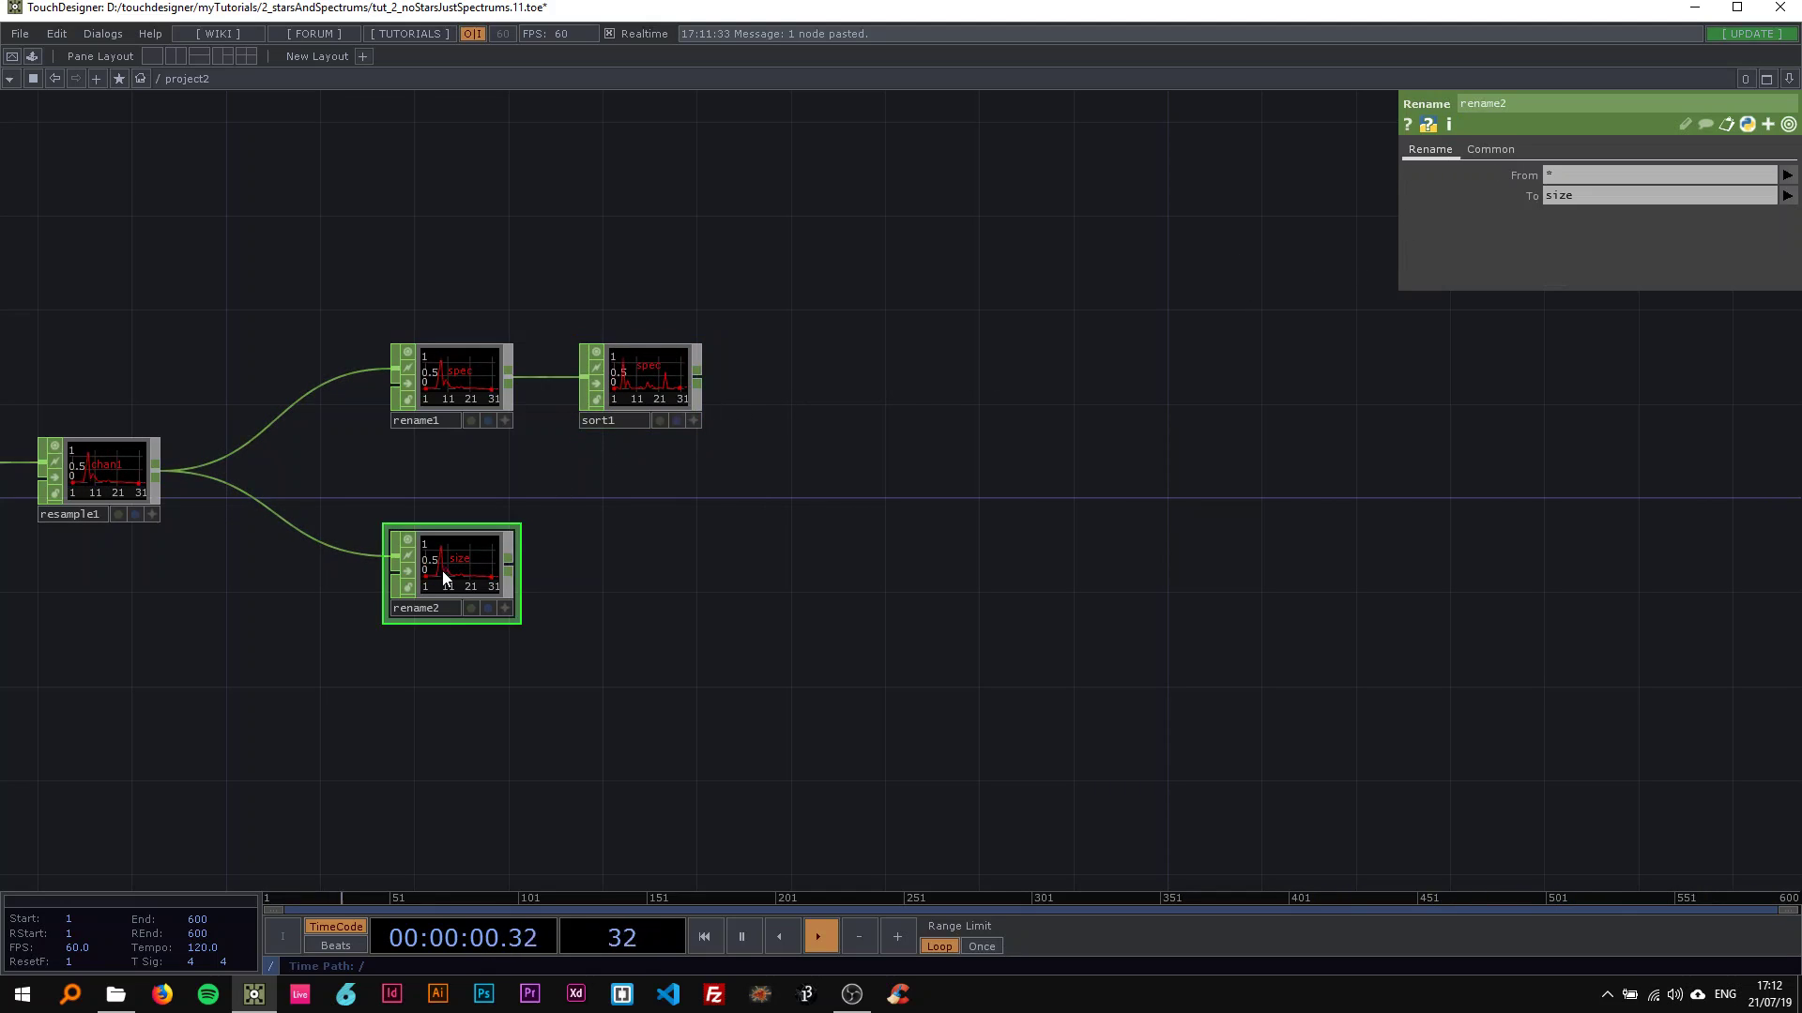
{"action": "left_click", "coordinate": [507, 560]}
{"action": "type", "text": "ma"}
{"action": "key", "text": "Return"}
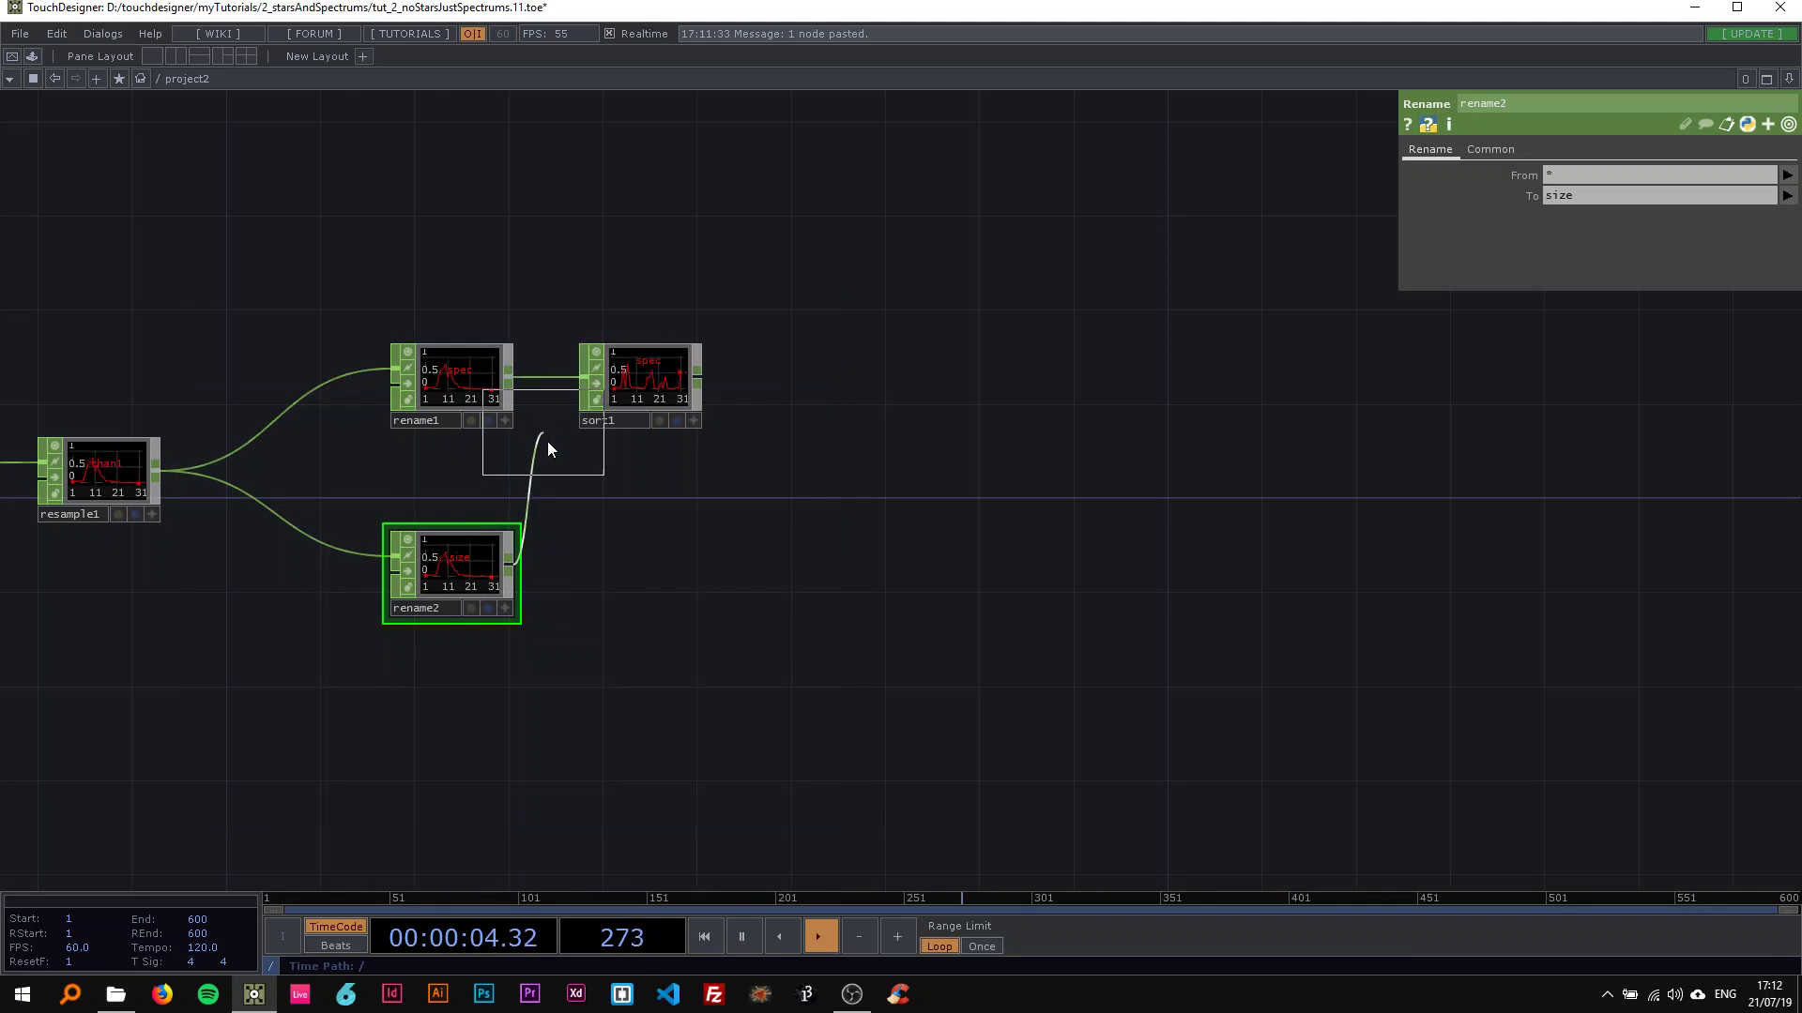
{"action": "left_click", "coordinate": [638, 567]}
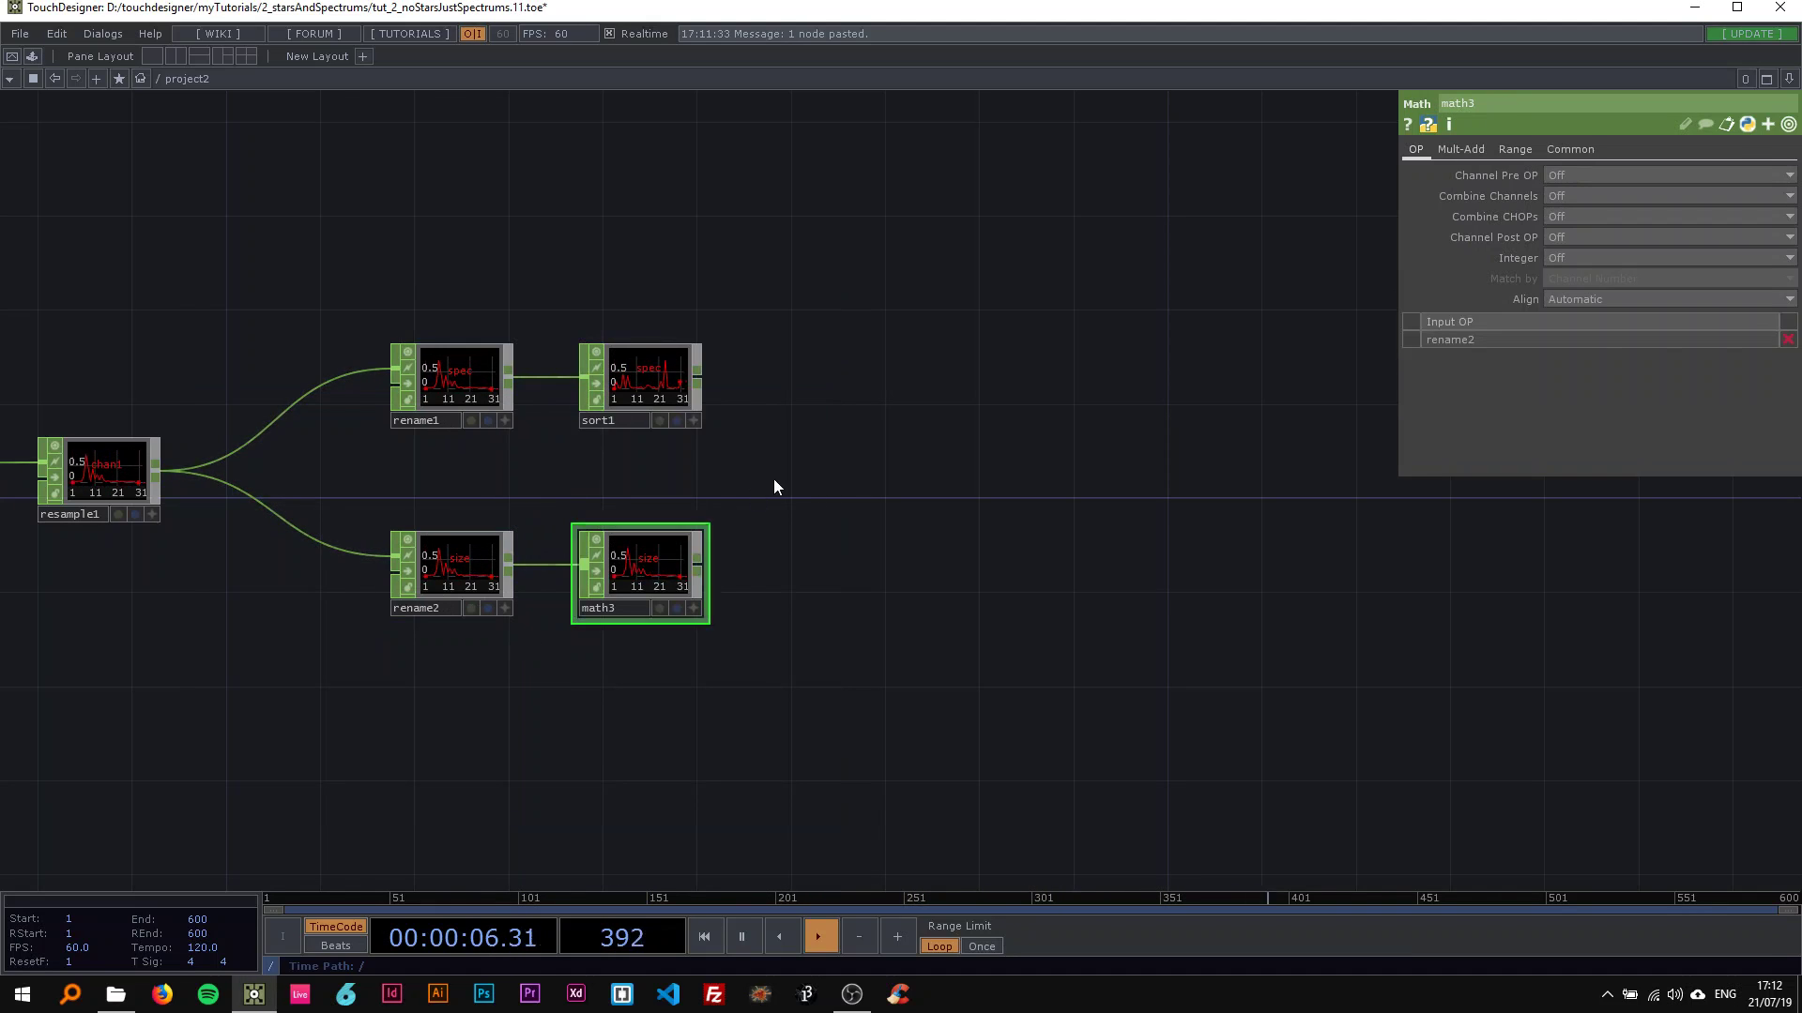
Step: Set math3's To Range to 0.2 and 3
{"action": "left_click", "coordinate": [1512, 150]}
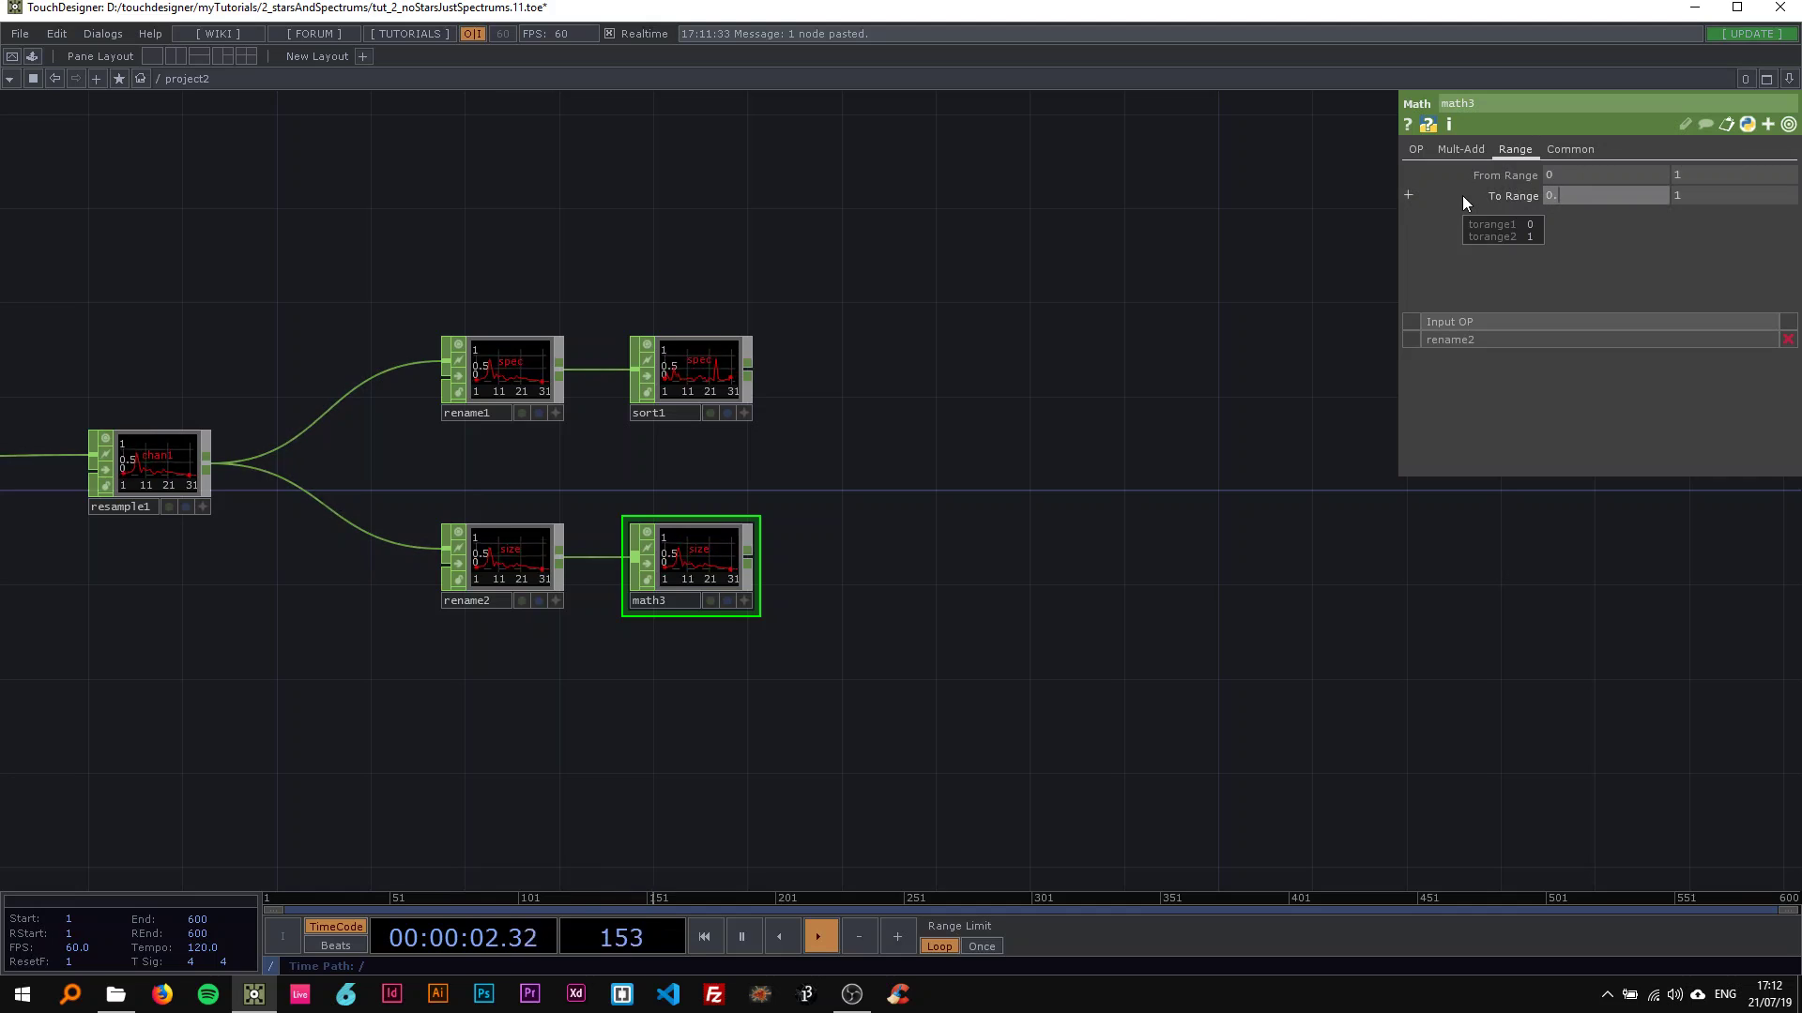
{"action": "scroll", "coordinate": [1559, 195], "scroll_direction": "up", "scroll_amount": 2}
{"action": "scroll", "coordinate": [1678, 195], "scroll_direction": "up", "scroll_amount": 2}
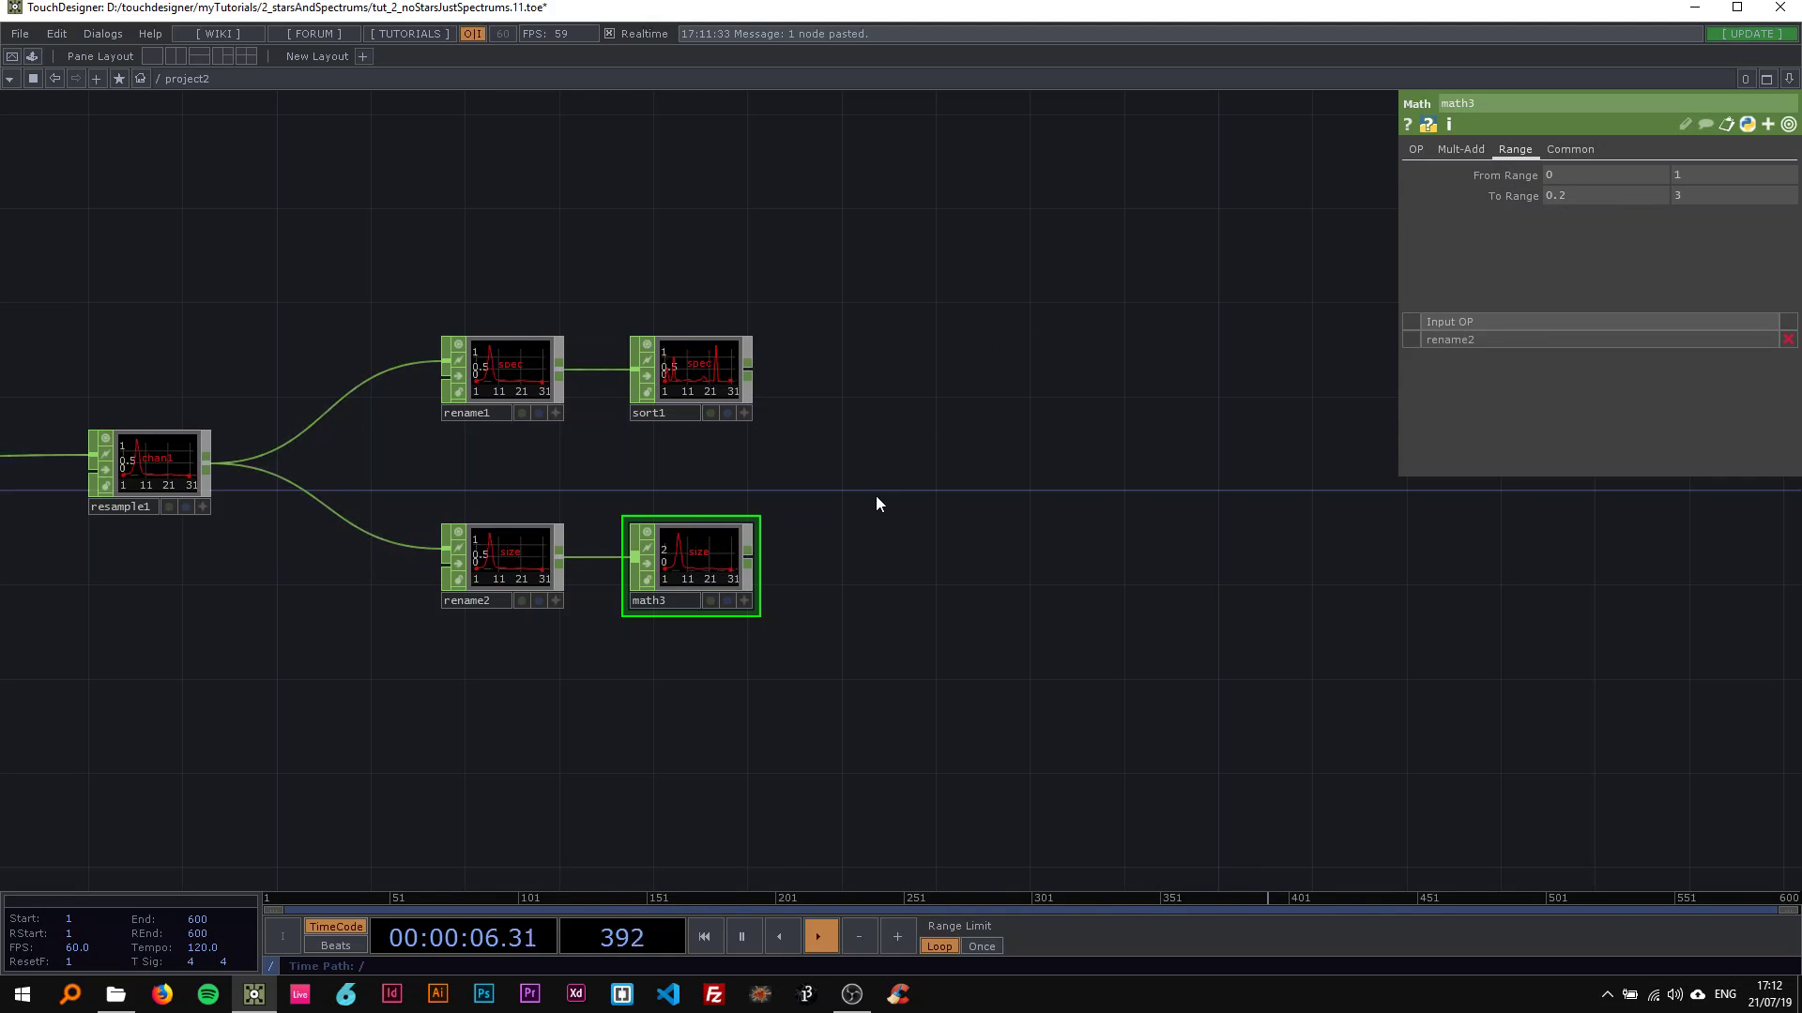
Step: Add a Merge CHOP that takes sort1 as its first input and math3 as its second
{"action": "left_click_drag", "start_coordinate": [842, 499], "coordinate": [734, 486]}
{"action": "scroll", "coordinate": [657, 477], "scroll_direction": "down", "scroll_amount": 3}
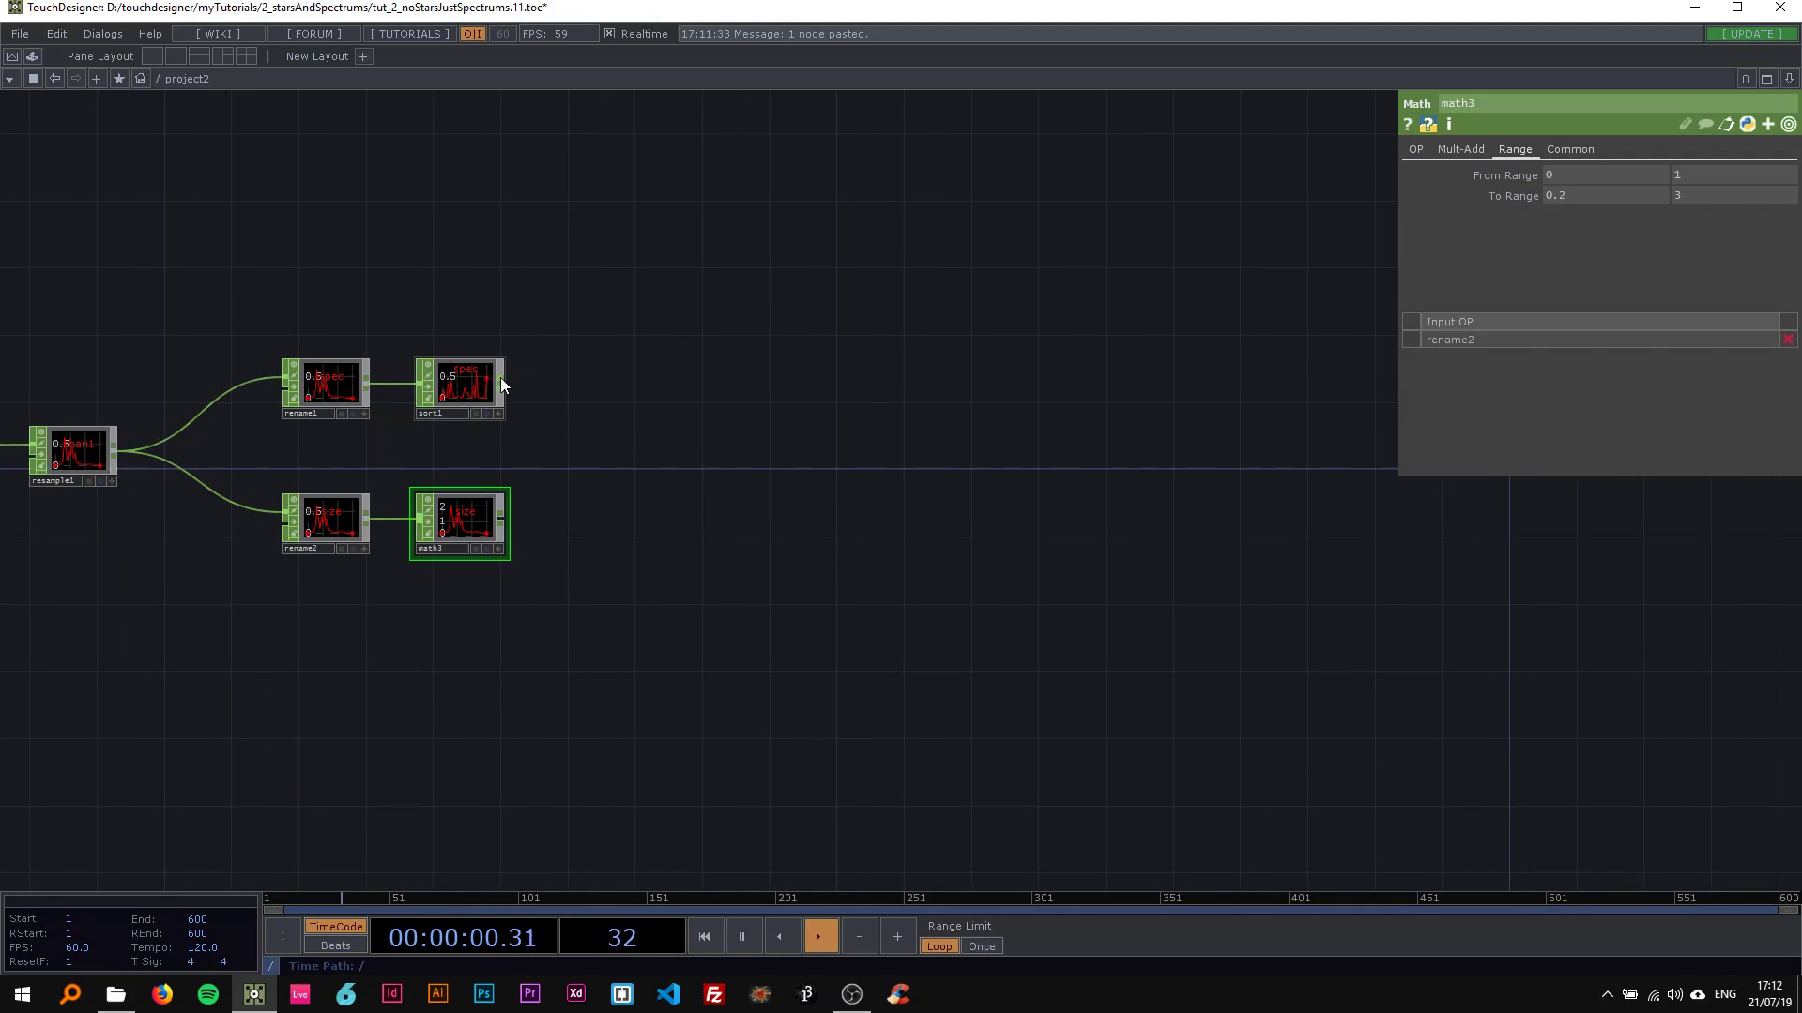
{"action": "right_click", "coordinate": [500, 383]}
{"action": "left_click", "coordinate": [552, 277]}
{"action": "left_click", "coordinate": [764, 427]}
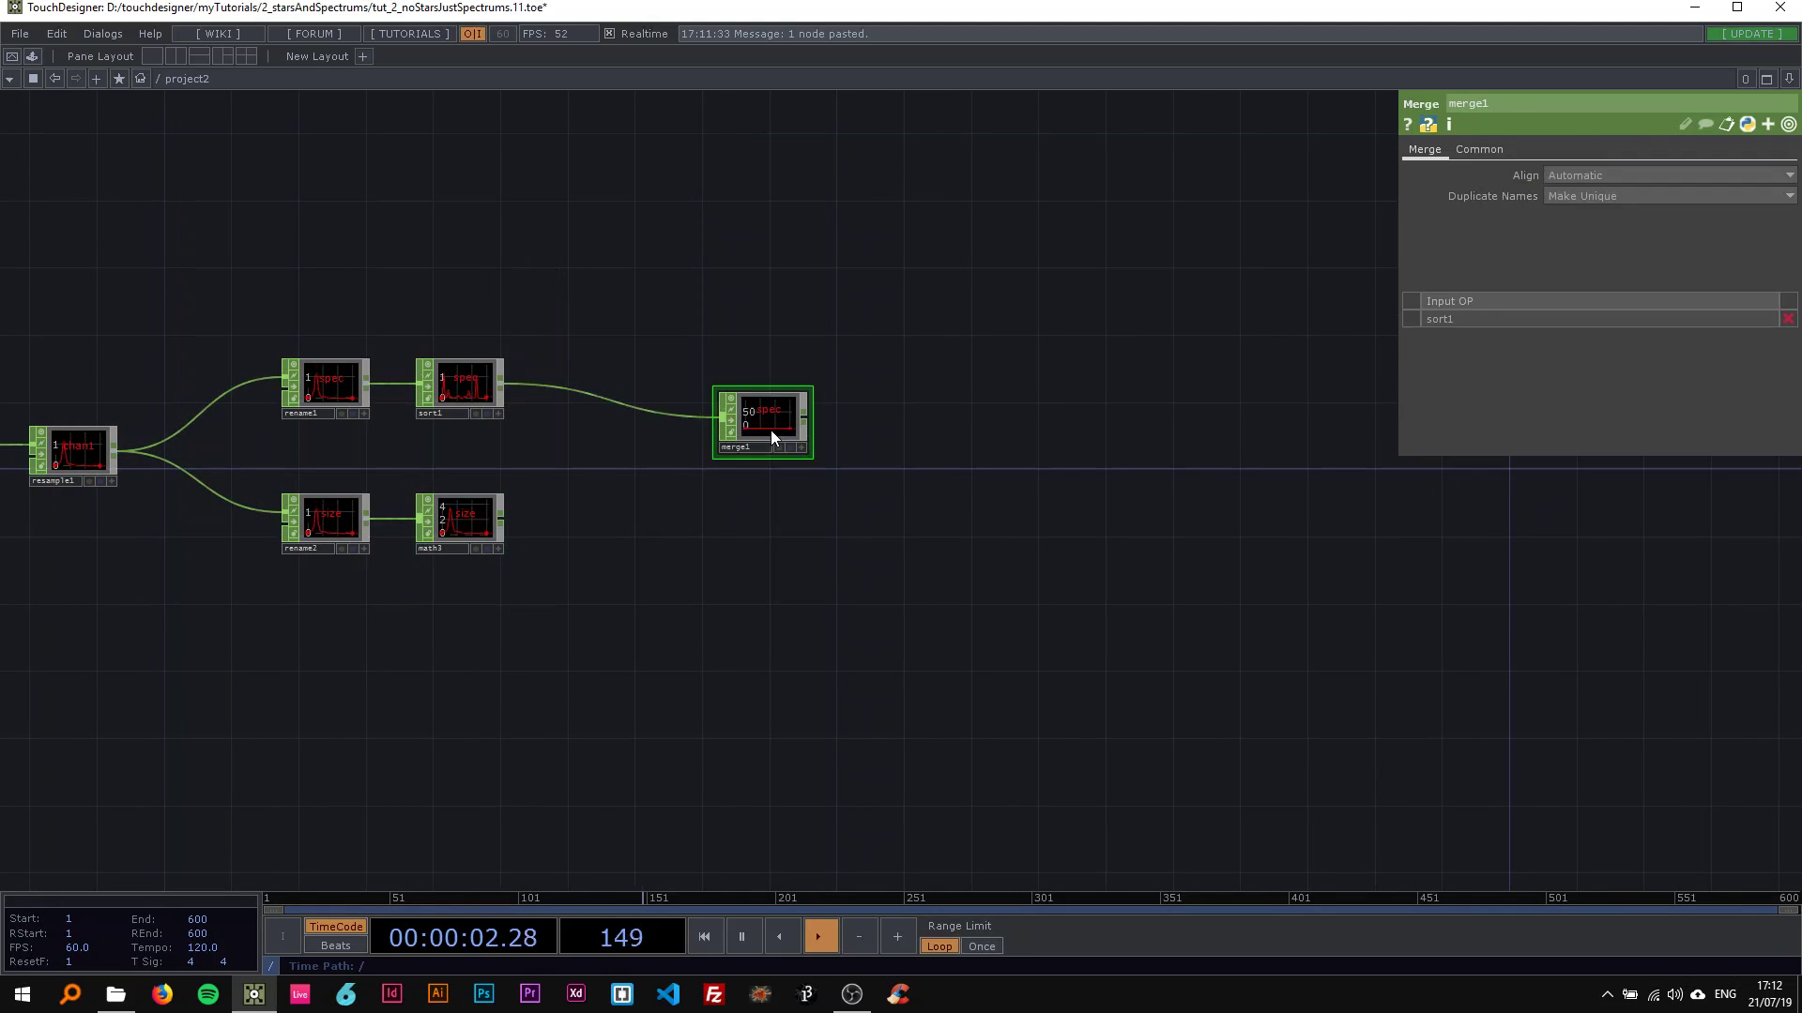
{"action": "left_click_drag", "start_coordinate": [503, 517], "coordinate": [795, 460]}
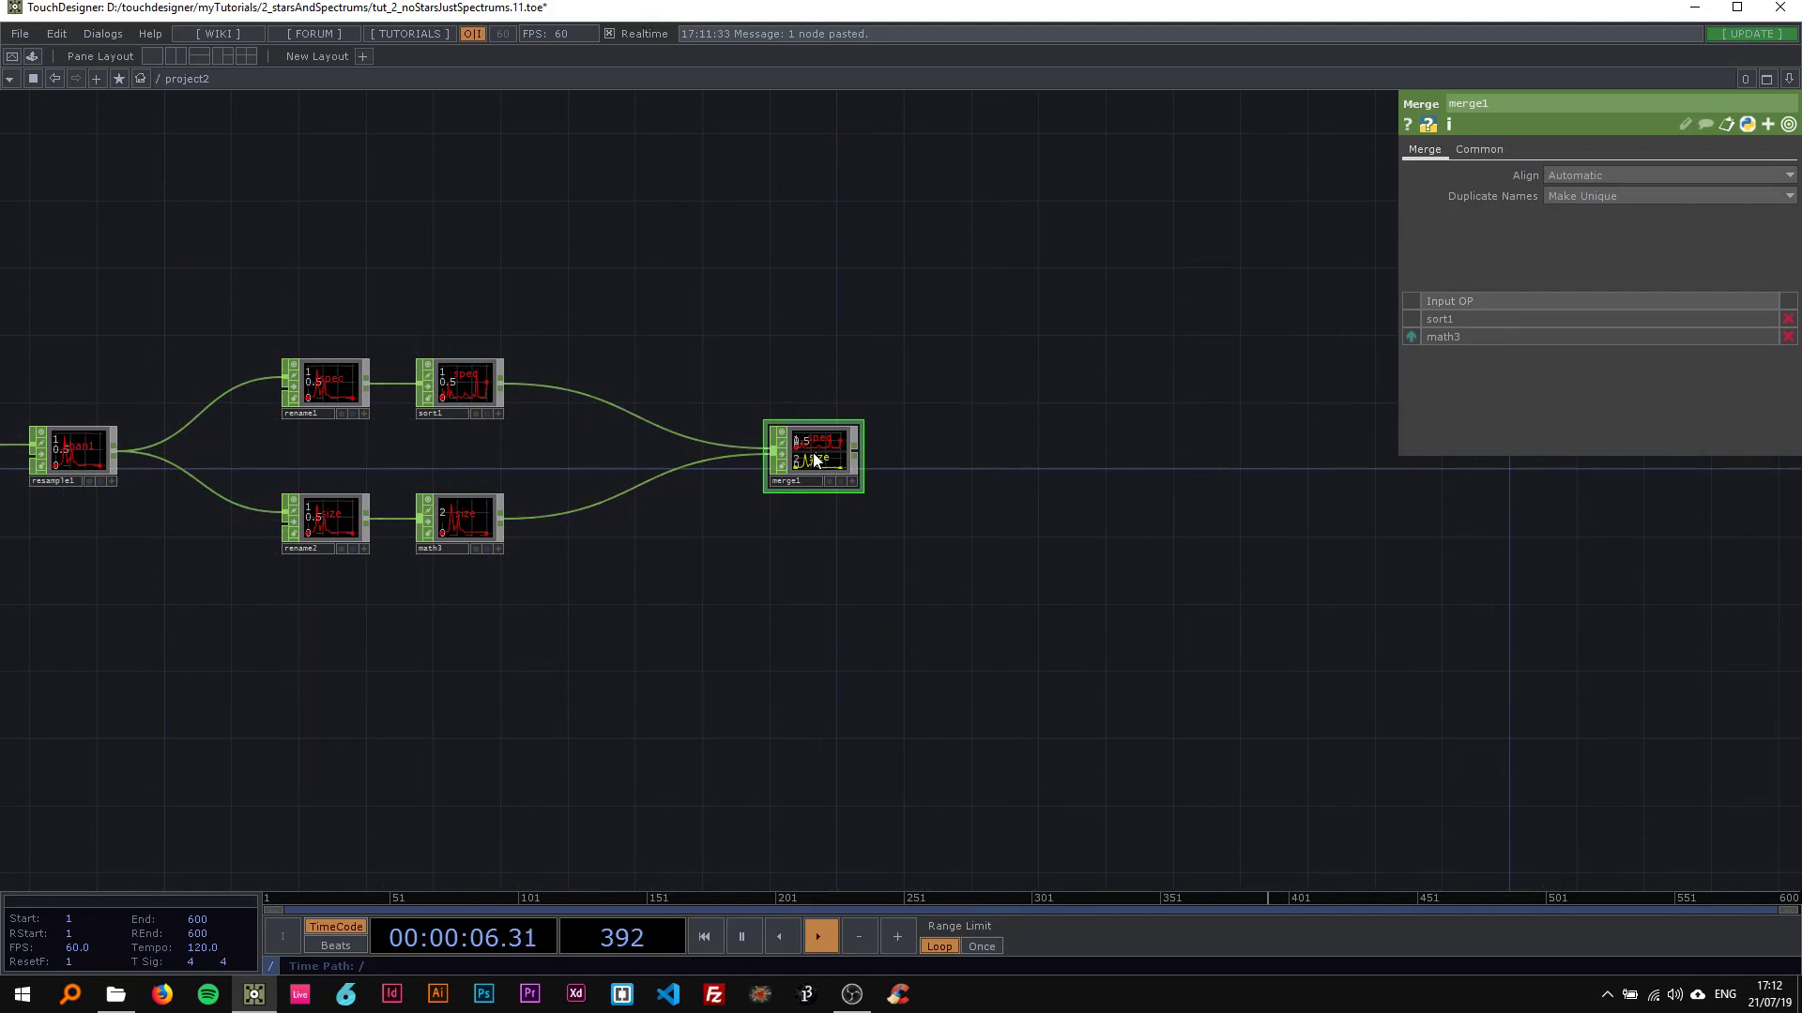
Step: Add a Null CHOP fed by merge1 and name it instances
{"action": "right_click", "coordinate": [852, 447]}
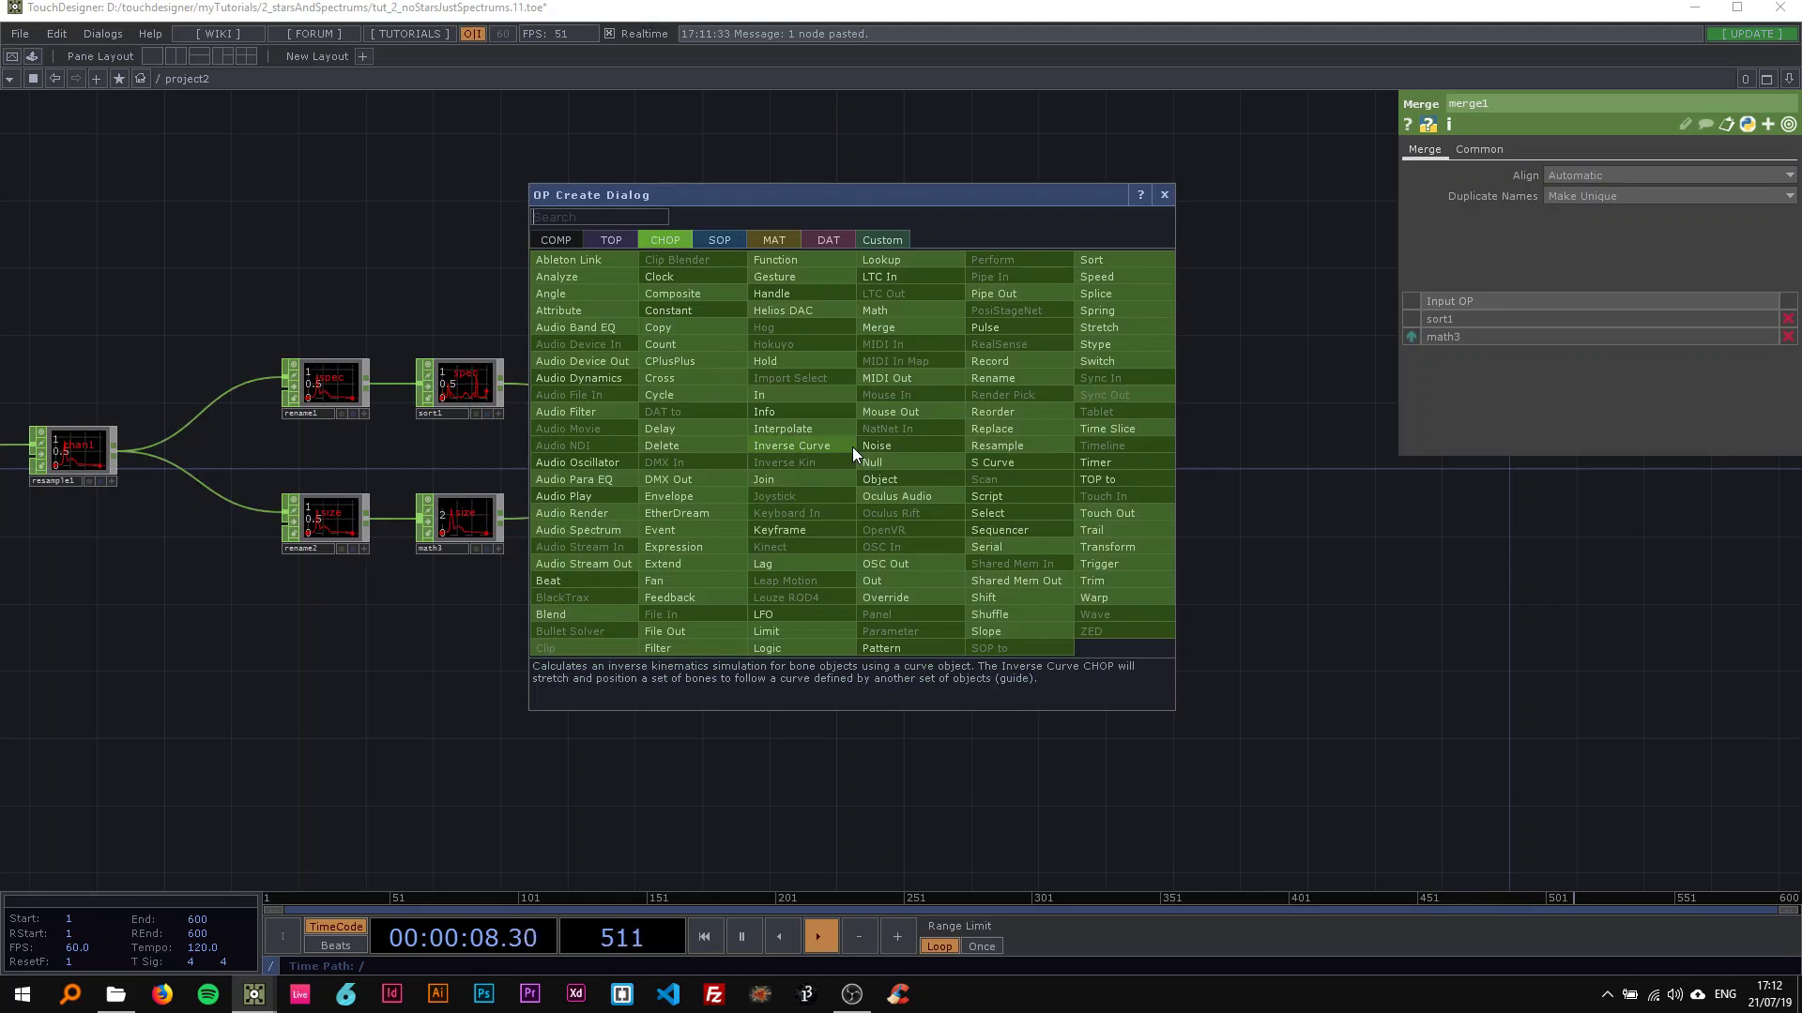
{"action": "left_click", "coordinate": [824, 453]}
{"action": "left_click", "coordinate": [957, 456]}
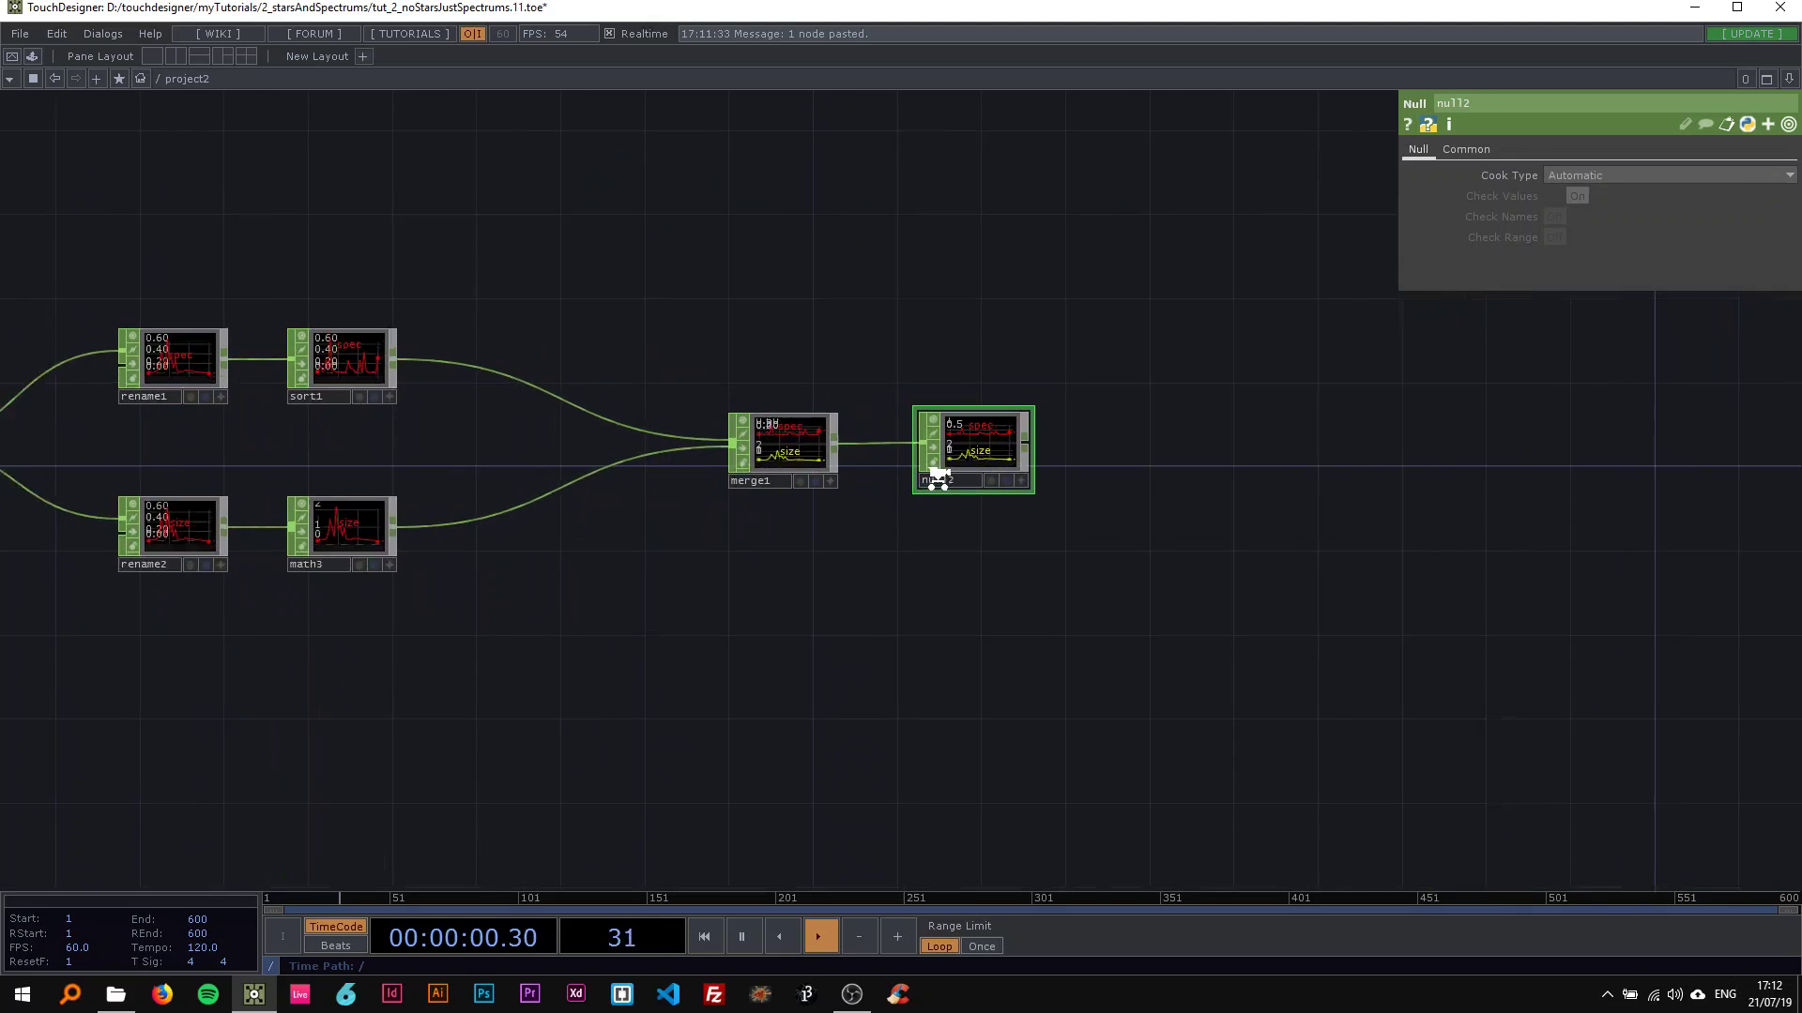
{"action": "scroll", "coordinate": [967, 446], "scroll_direction": "up", "scroll_amount": 2}
{"action": "type", "text": "instances"}
{"action": "key", "text": "Return"}
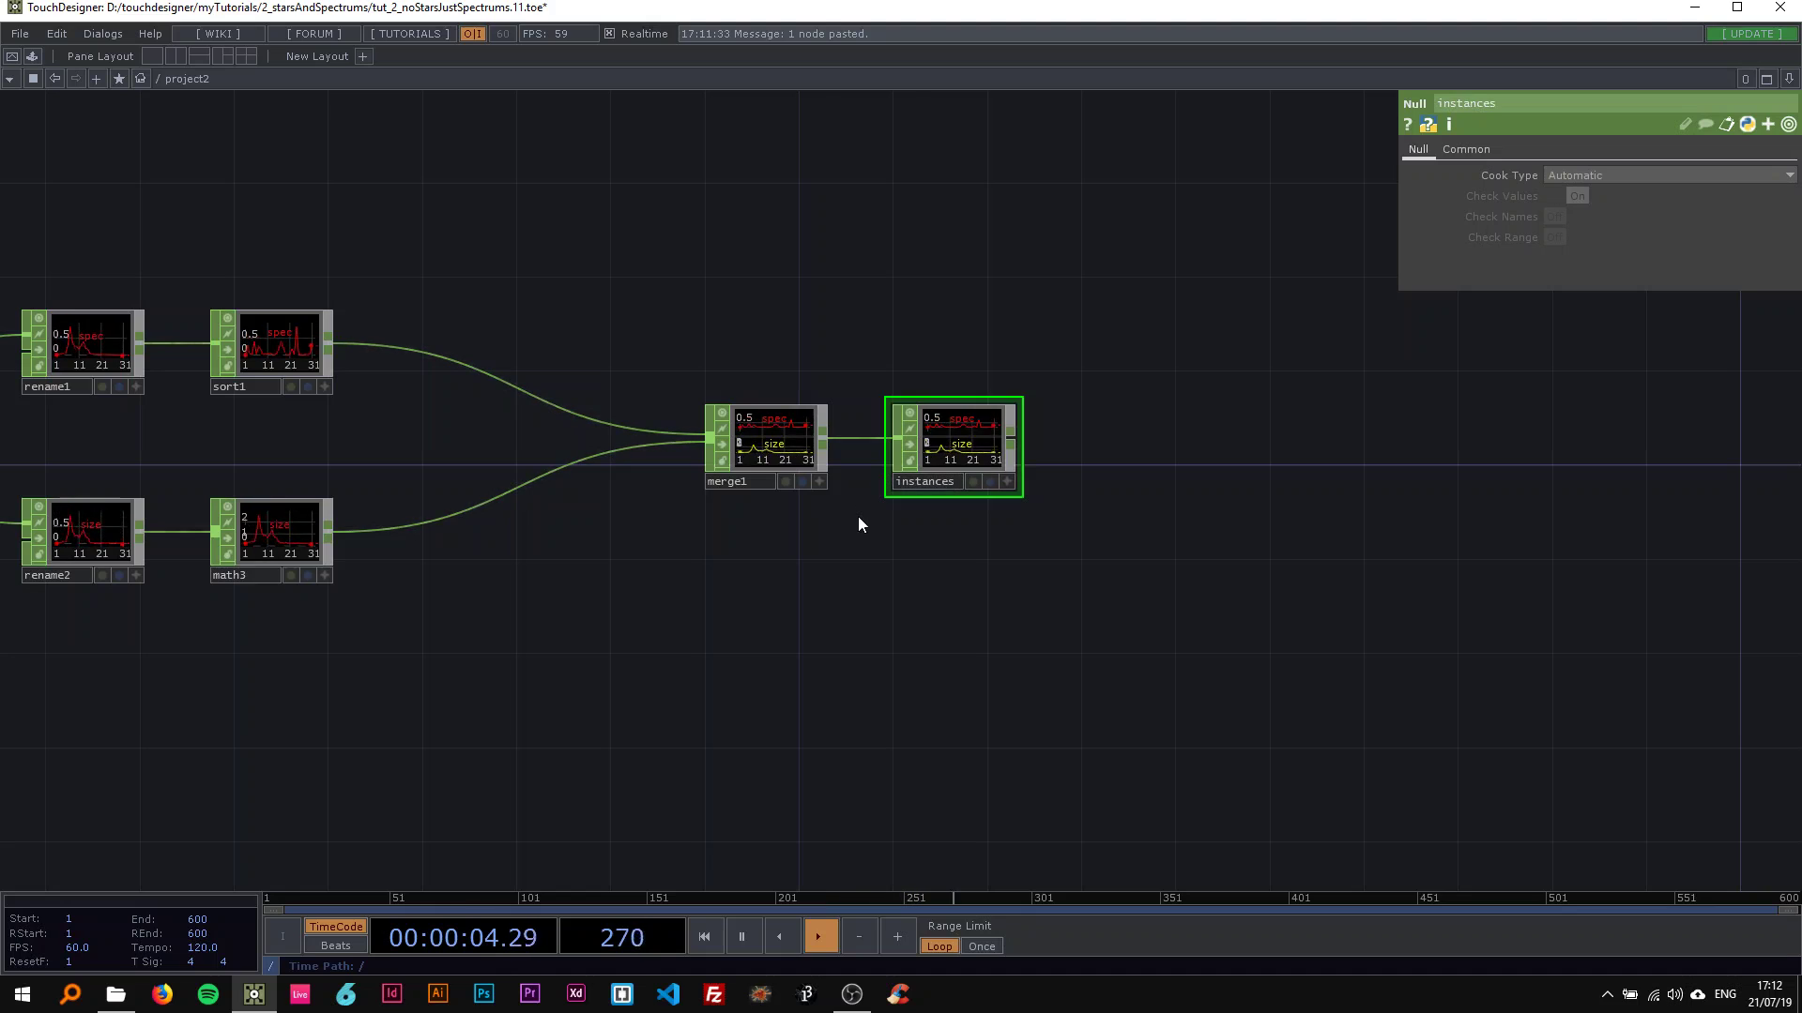
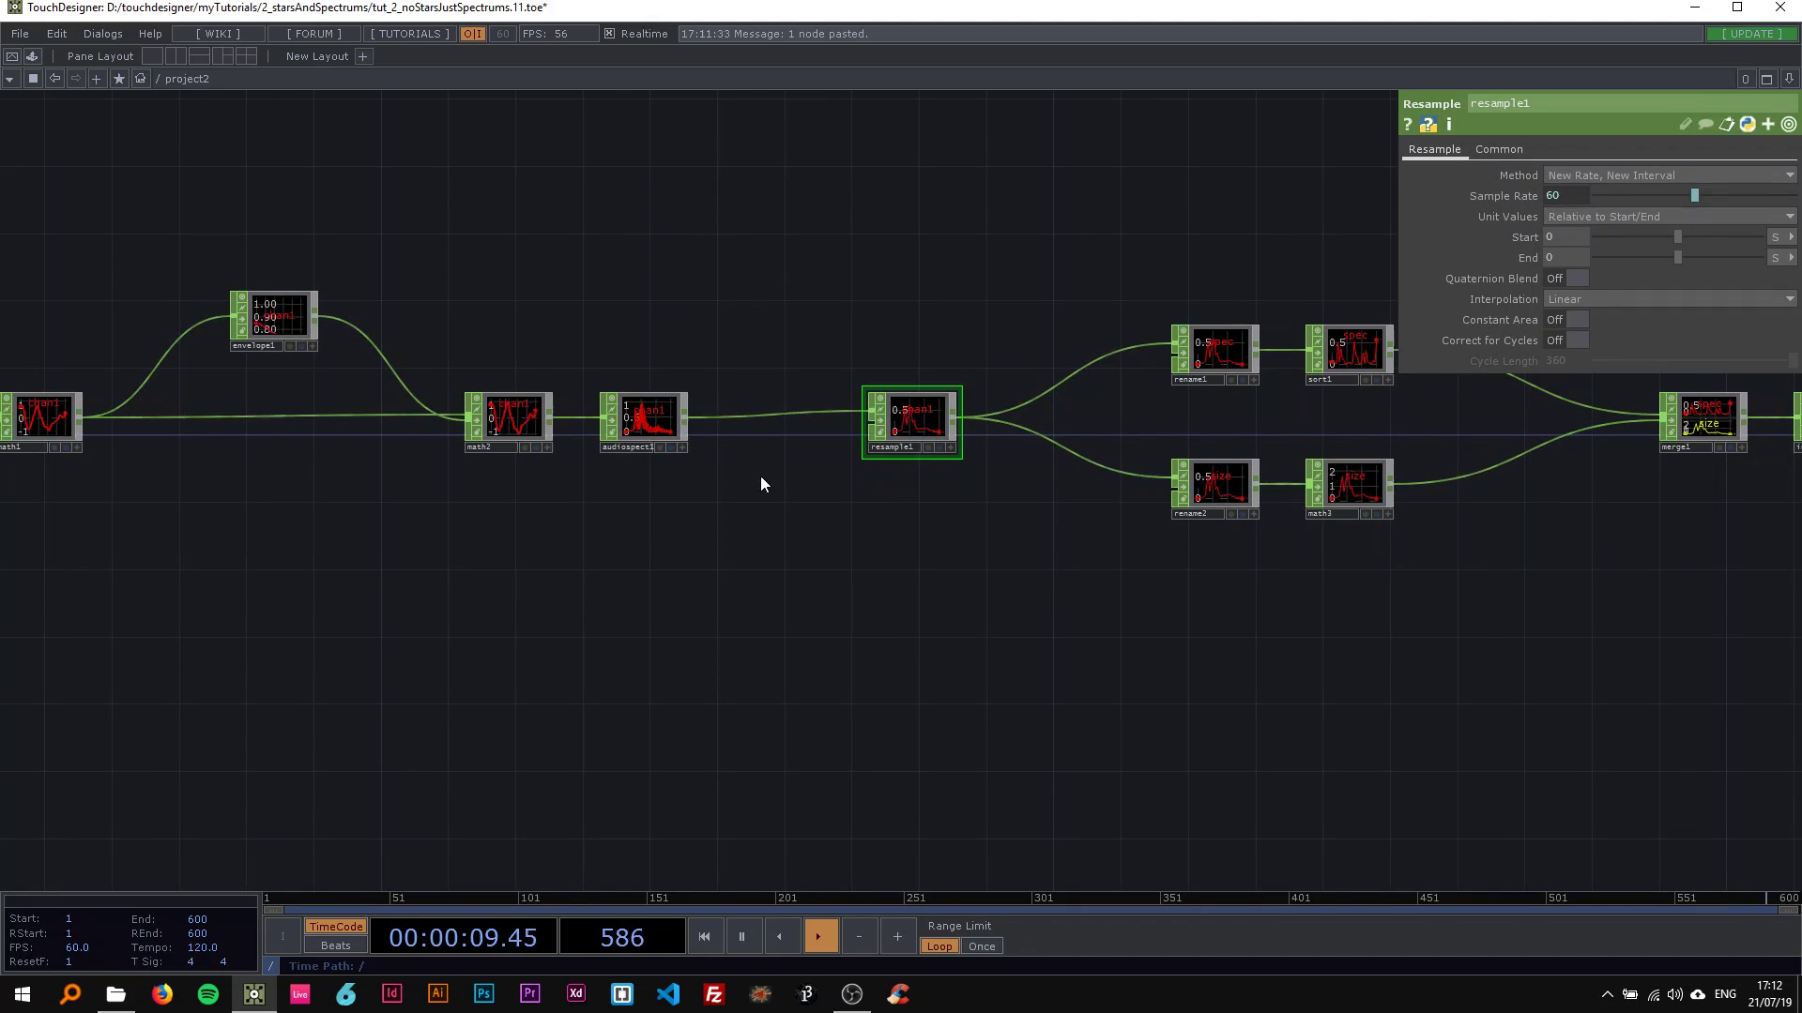
{"action": "left_click_drag", "start_coordinate": [401, 559], "coordinate": [511, 523]}
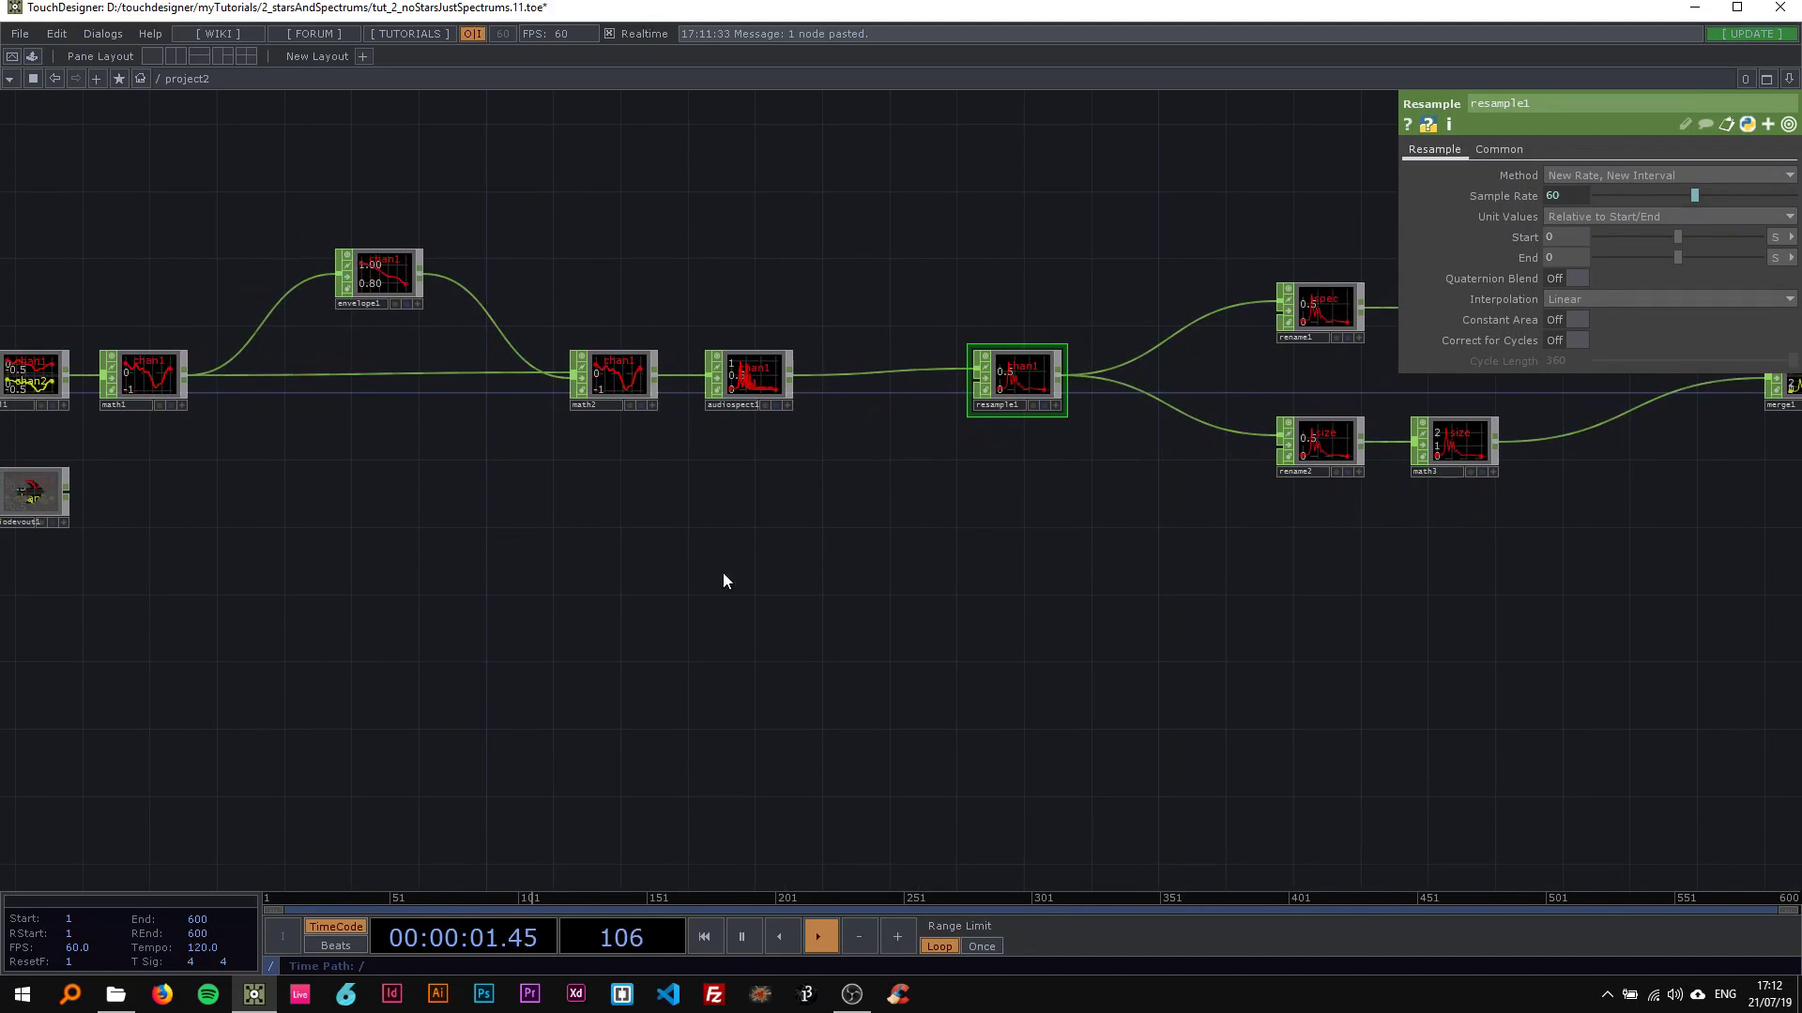
Step: Add a Grid SOP in the empty area below envelope1, between math1 and math2
{"action": "key", "text": "Tab"}
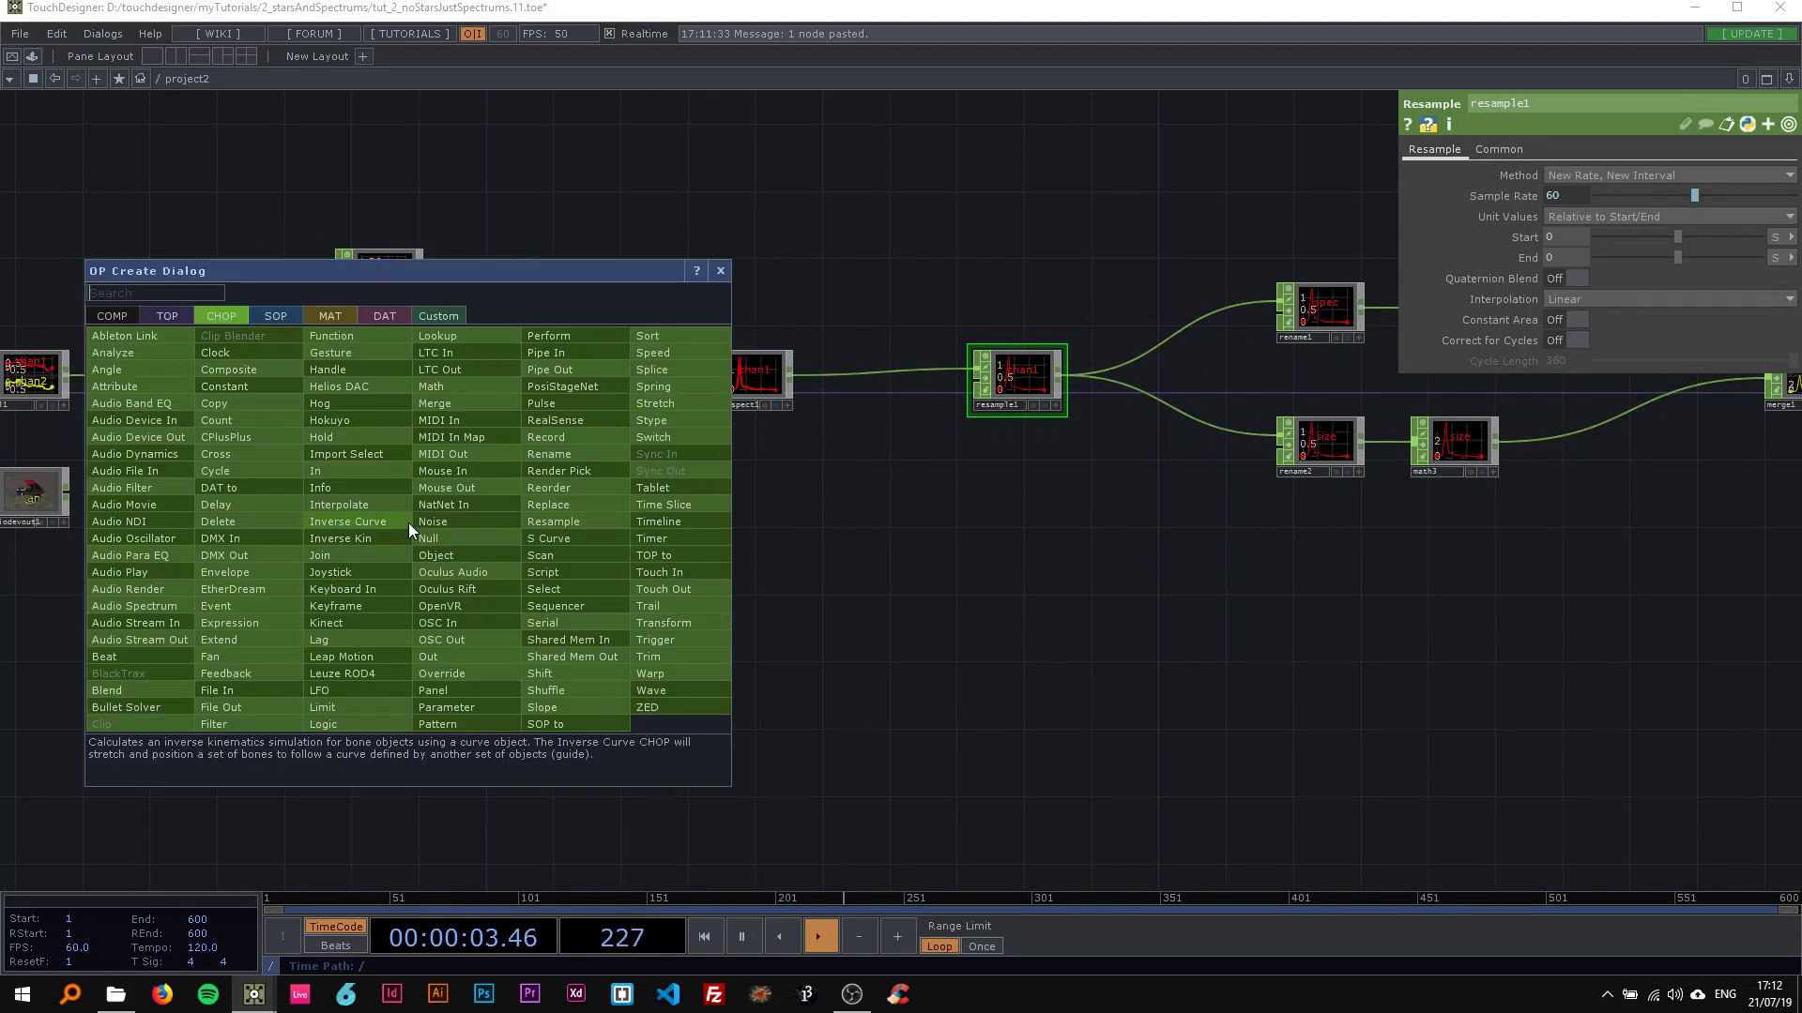
{"action": "left_click", "coordinate": [276, 316]}
{"action": "type", "text": "gr"}
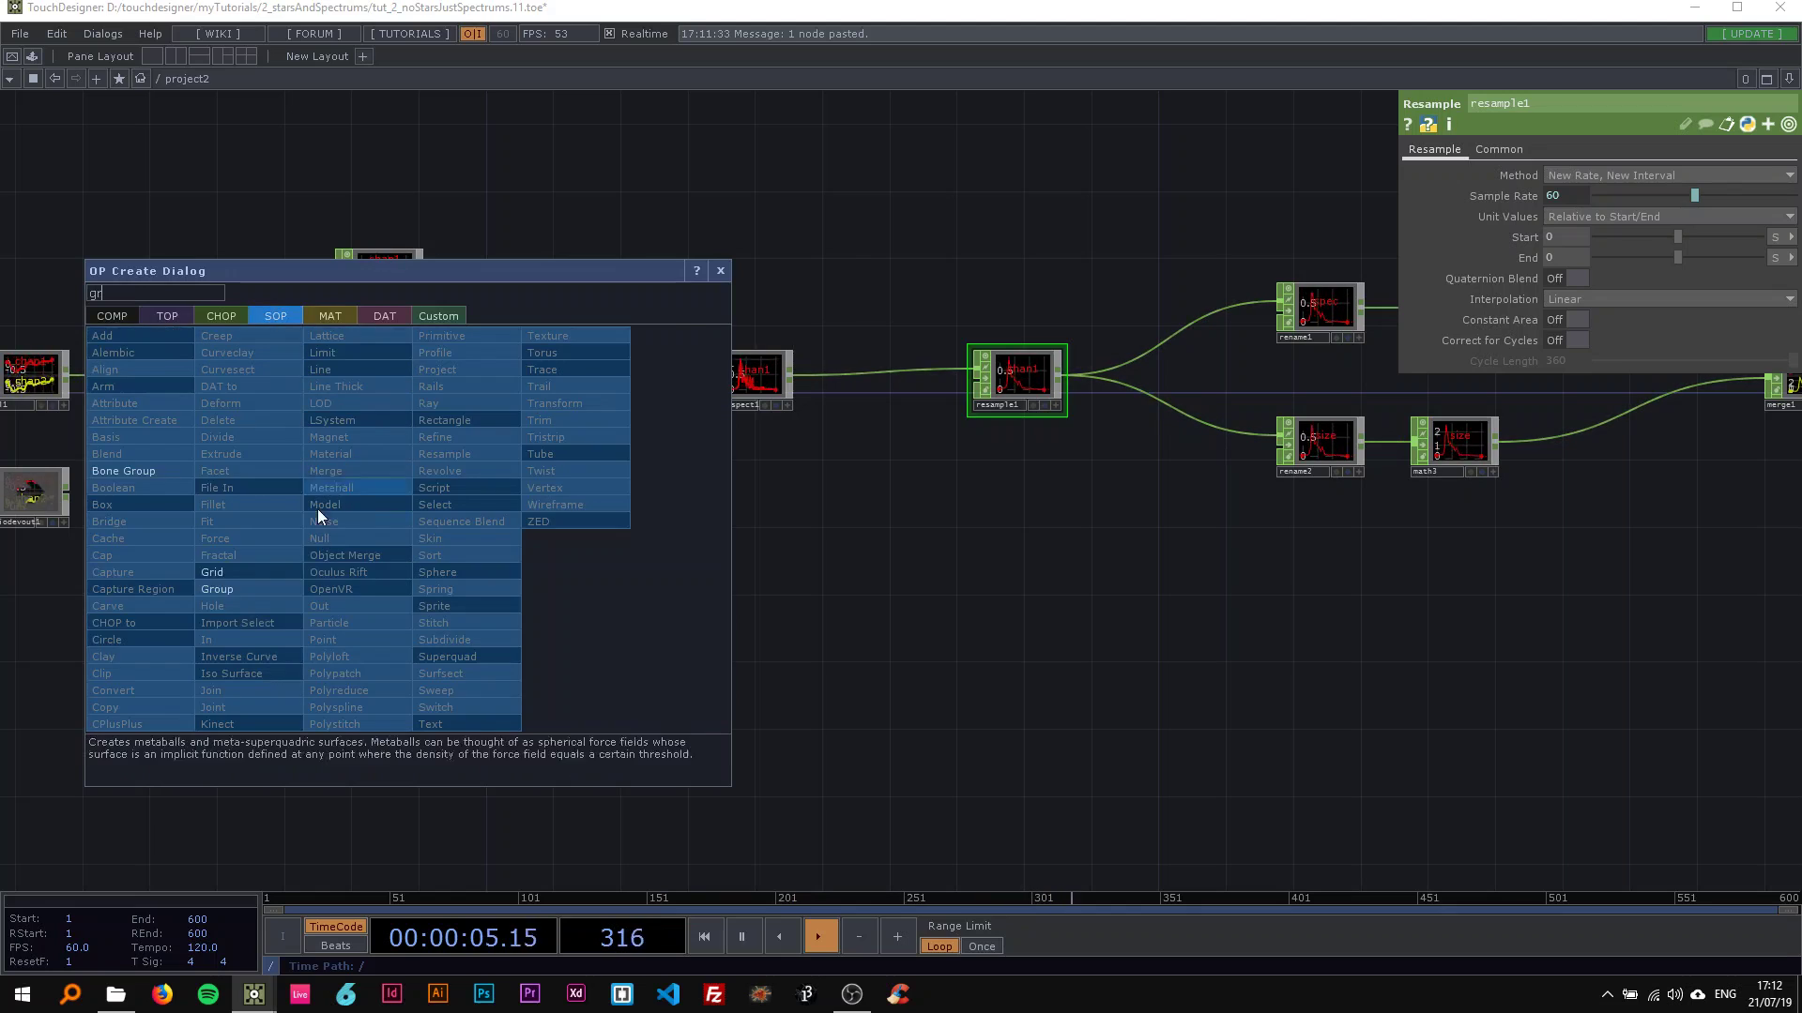
{"action": "left_click", "coordinate": [239, 568]}
{"action": "left_click", "coordinate": [368, 498]}
{"action": "scroll", "coordinate": [368, 498], "scroll_direction": "up", "scroll_amount": 3}
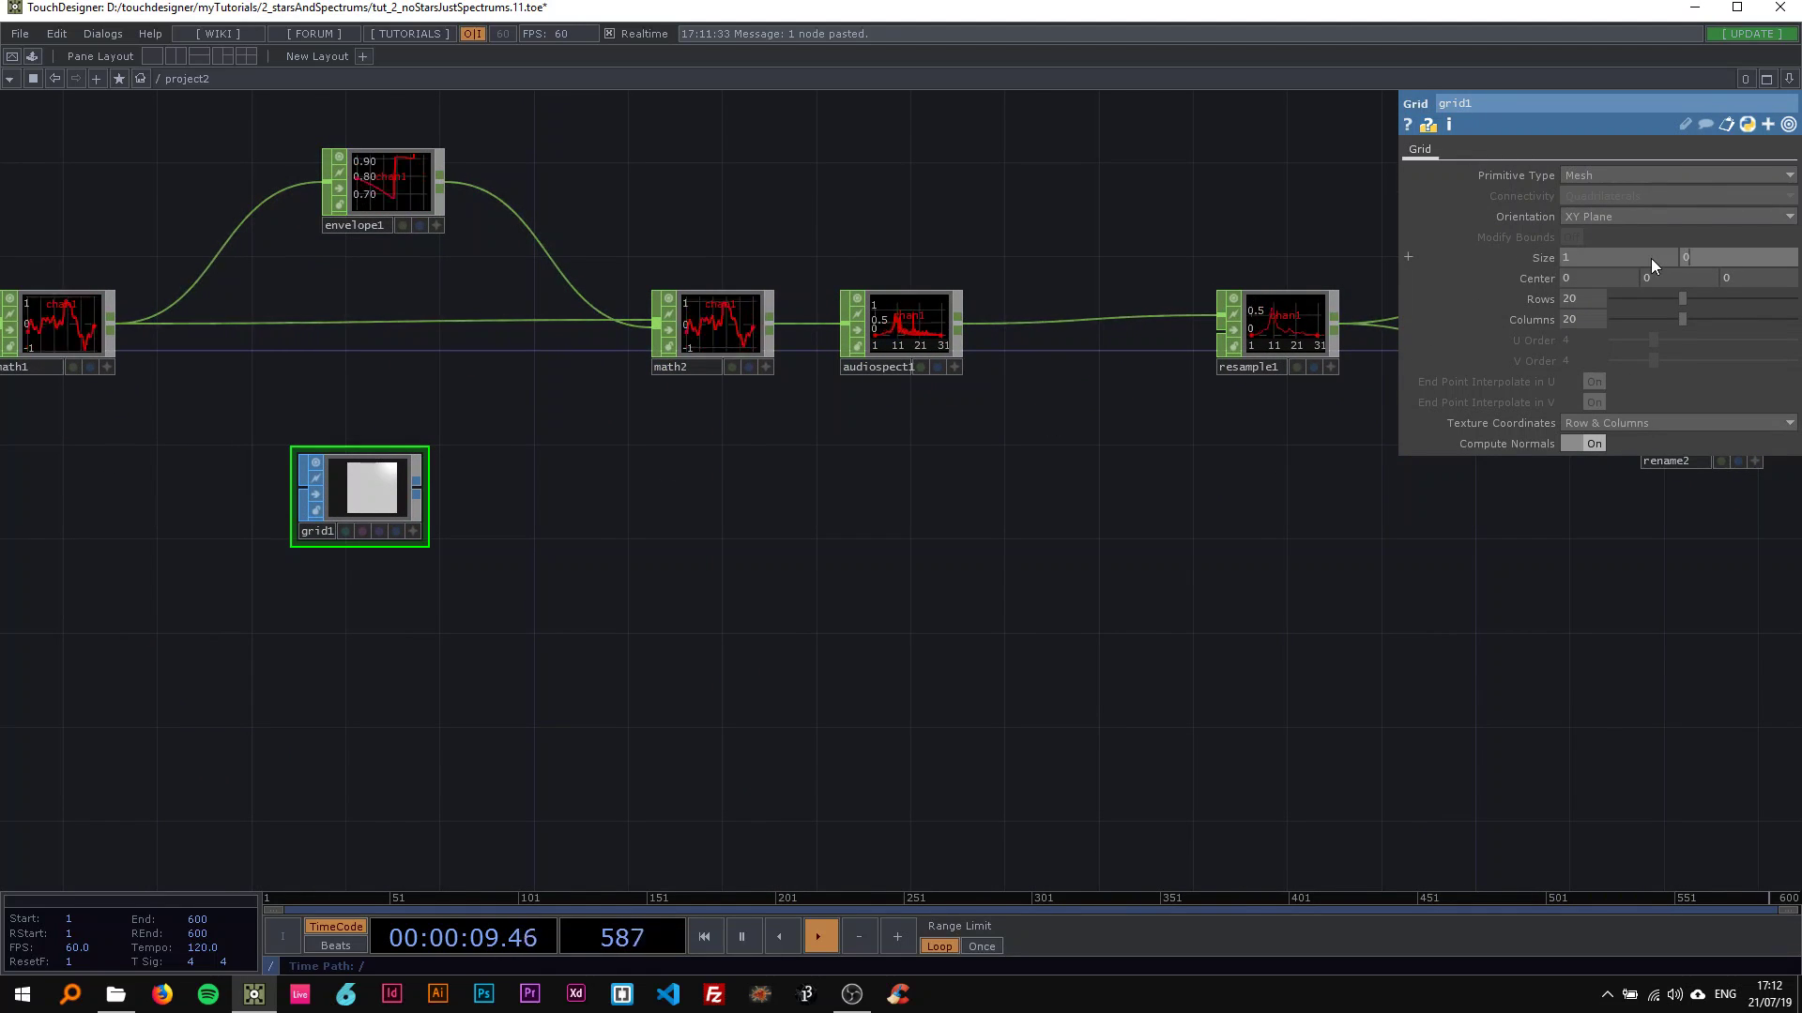
Step: Set grid1's vertical size to 0.1 and check its shape in the node viewer
{"action": "left_click", "coordinate": [1684, 257]}
{"action": "type", "text": "0.1"}
{"action": "key", "text": "Return"}
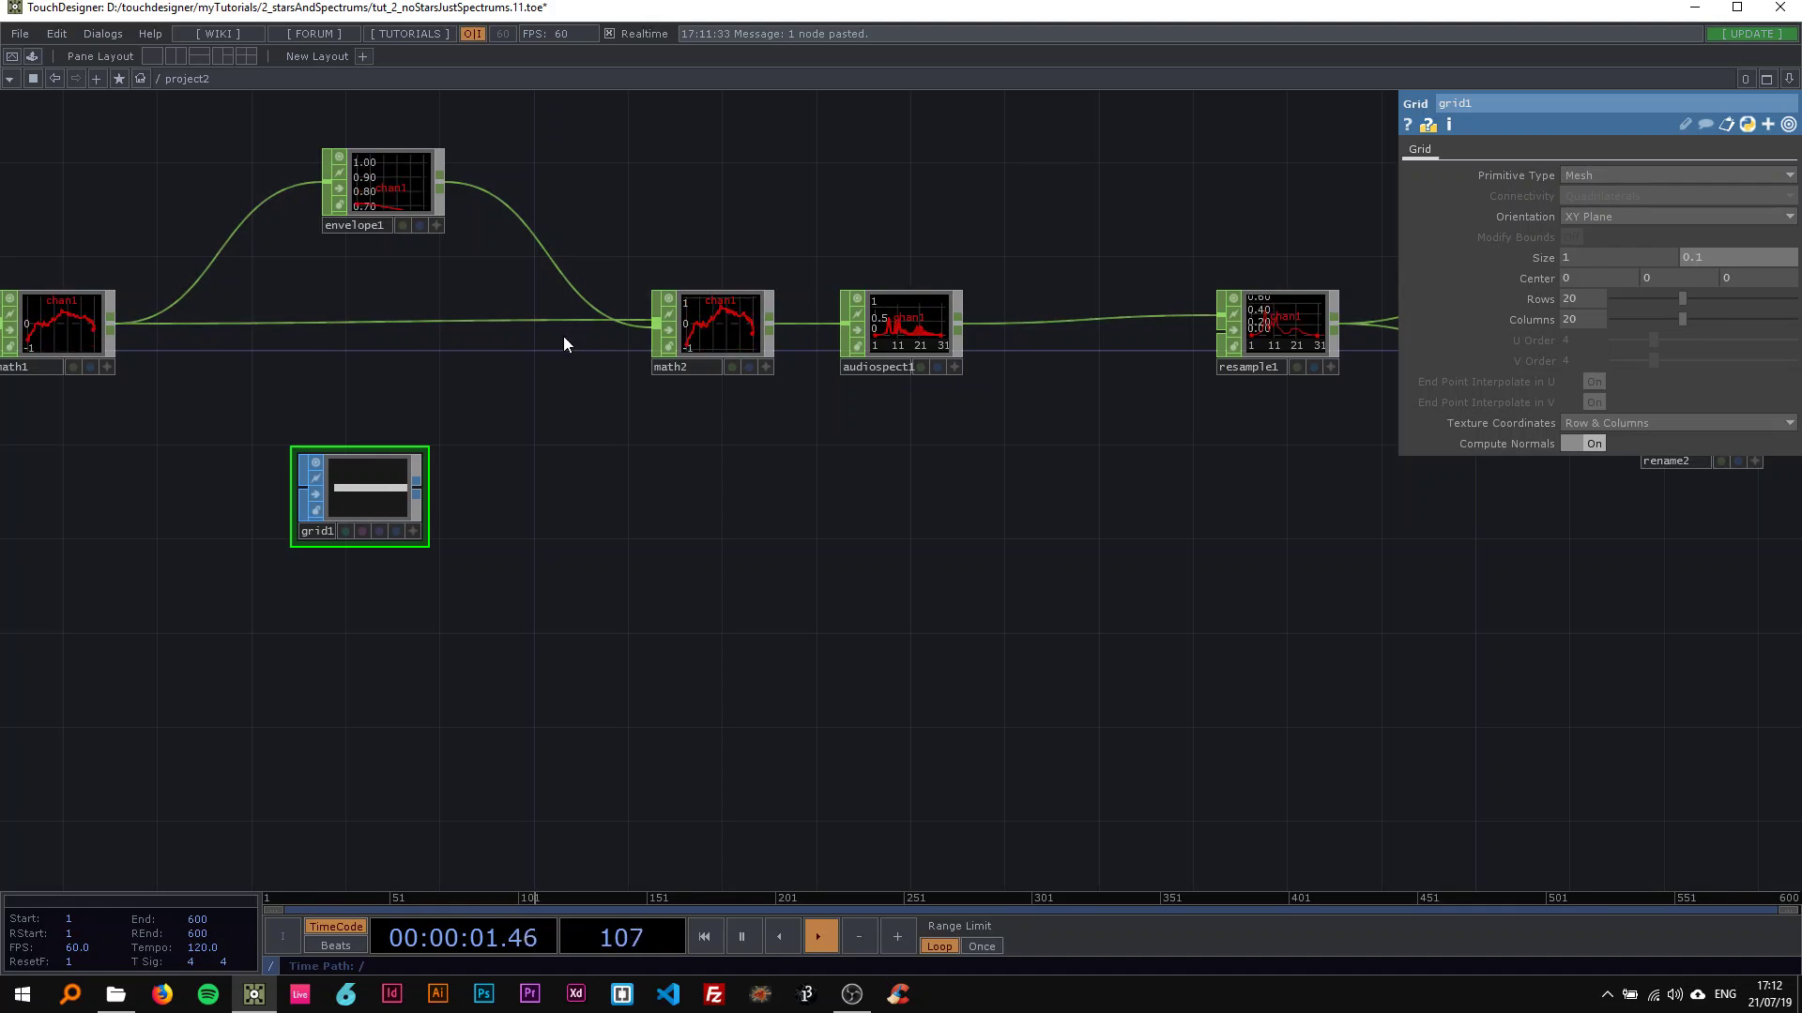
{"action": "scroll", "coordinate": [475, 430], "scroll_direction": "up", "scroll_amount": 2}
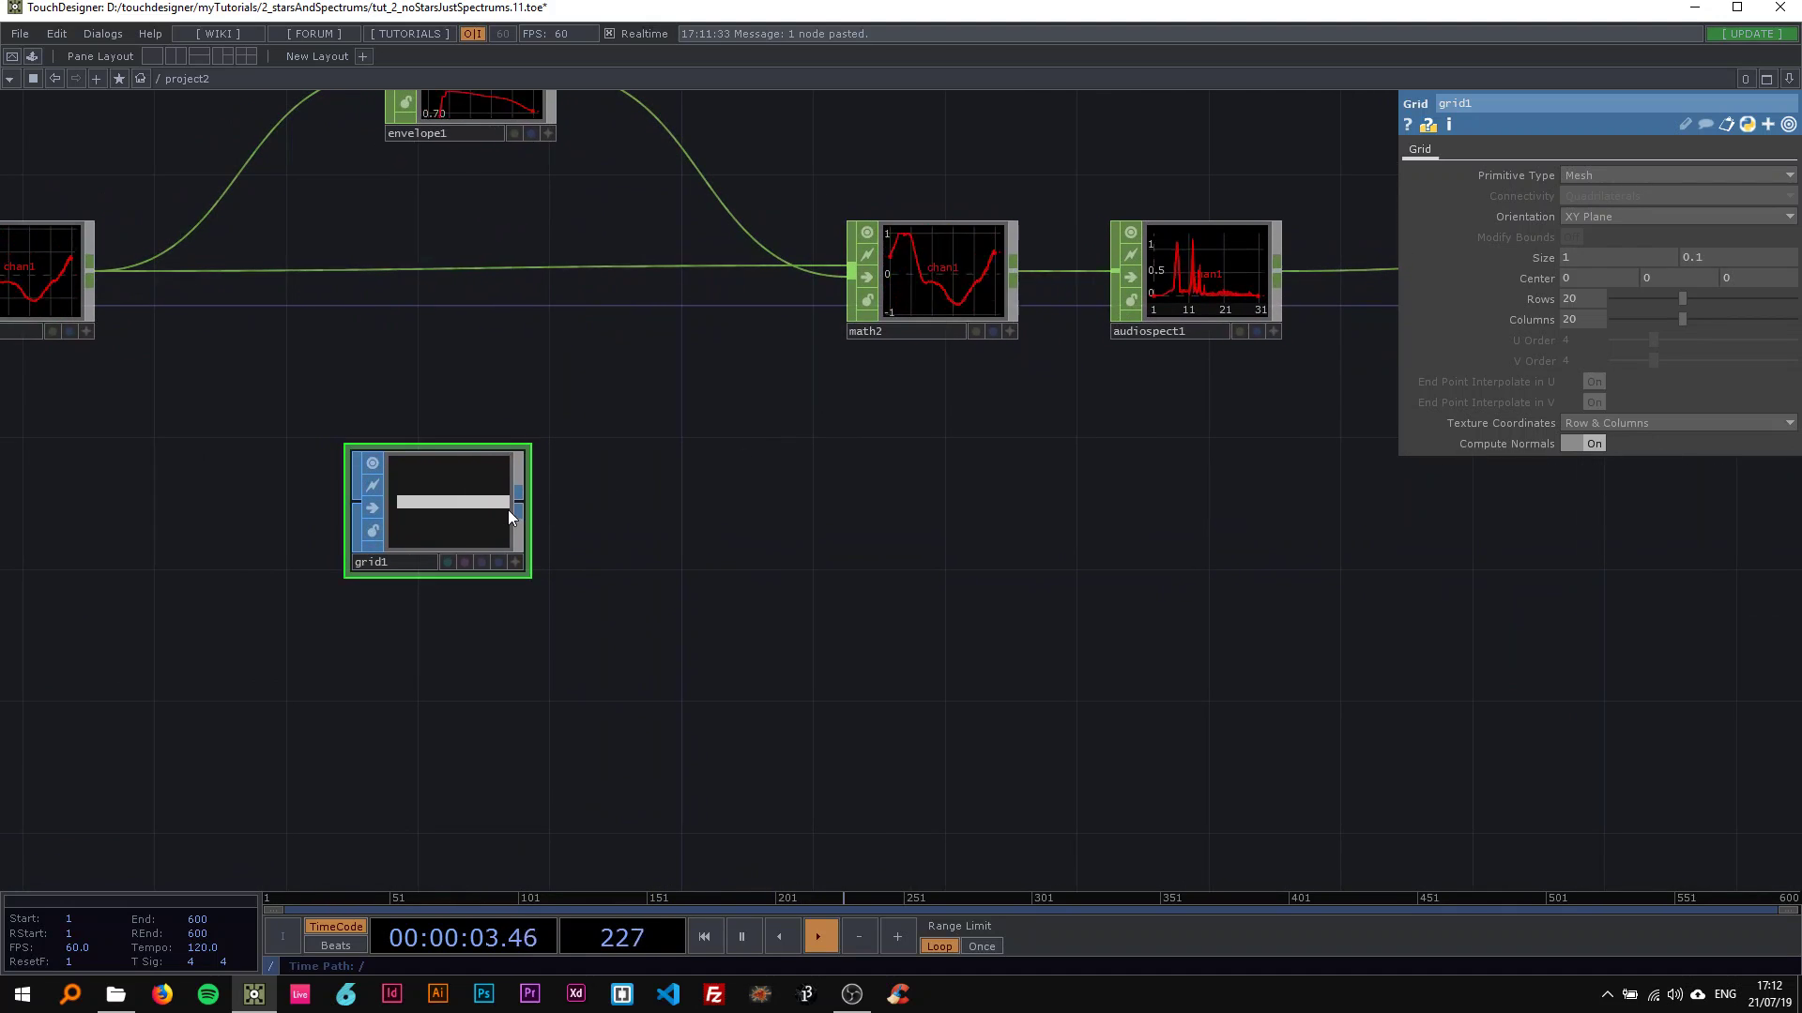
{"action": "left_click", "coordinate": [515, 561]}
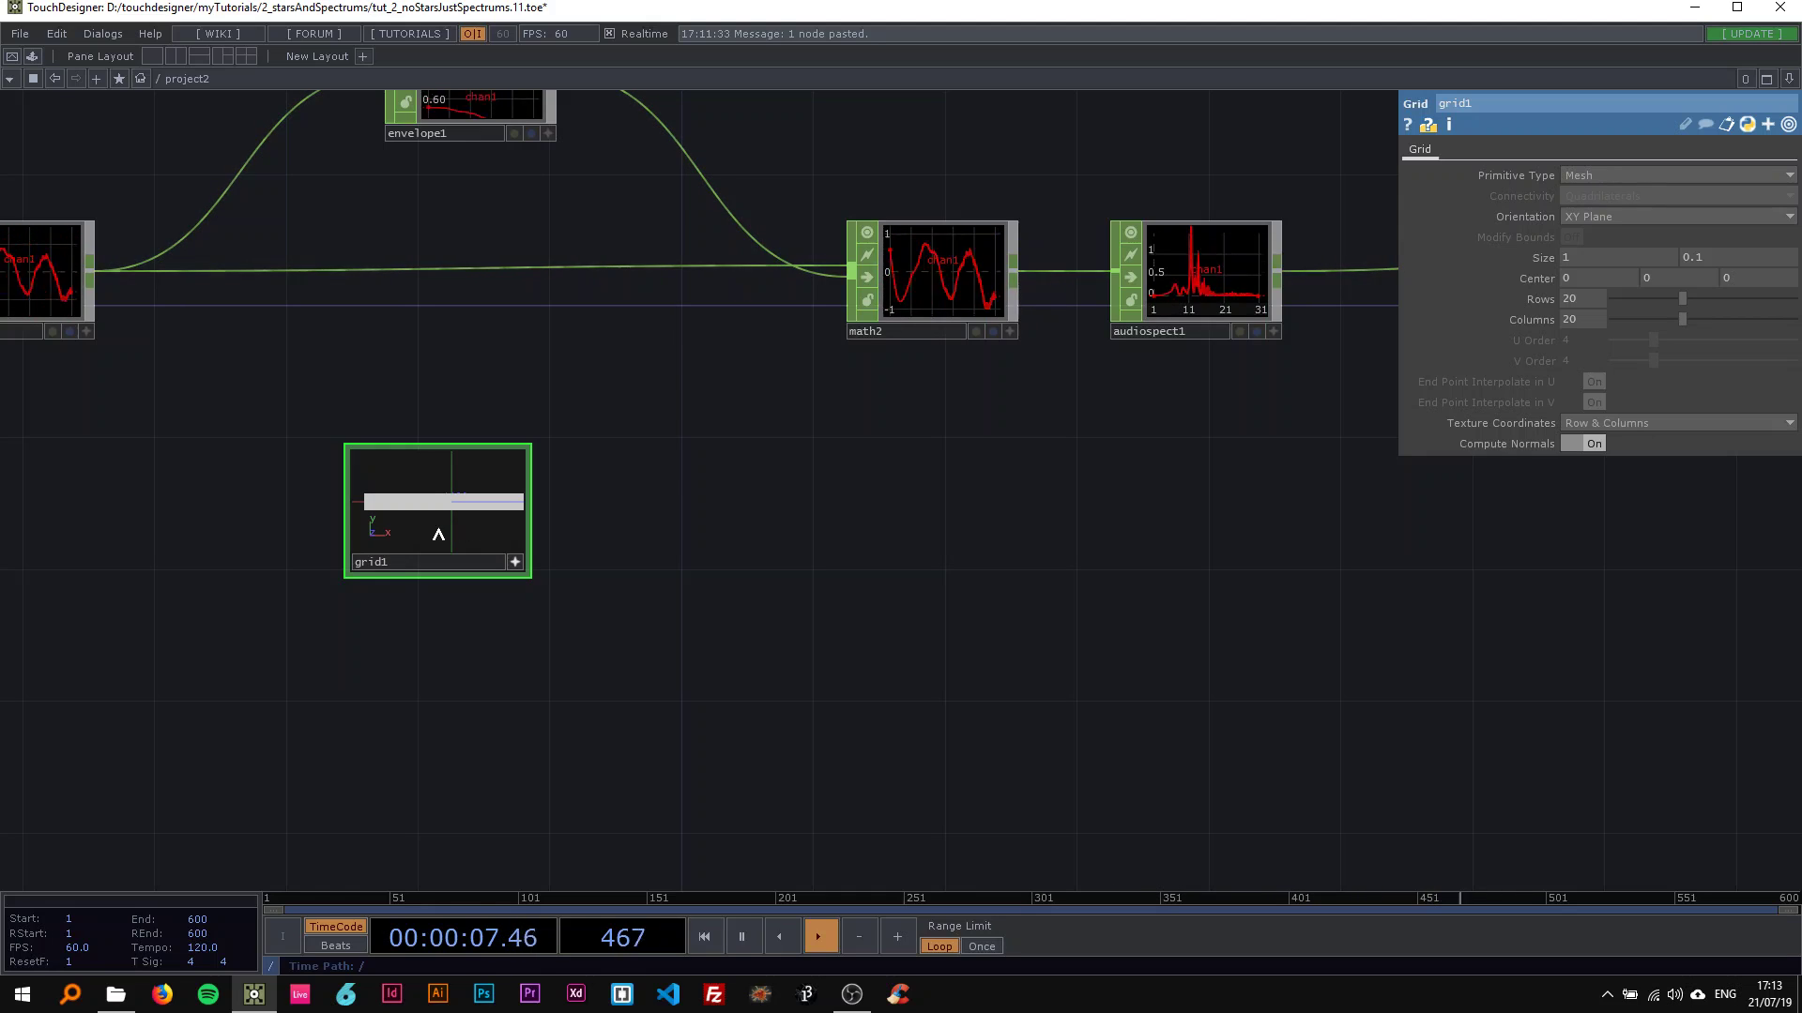
{"action": "scroll", "coordinate": [438, 531], "scroll_direction": "up", "scroll_amount": 4}
{"action": "scroll", "coordinate": [563, 578], "scroll_direction": "down", "scroll_amount": 2}
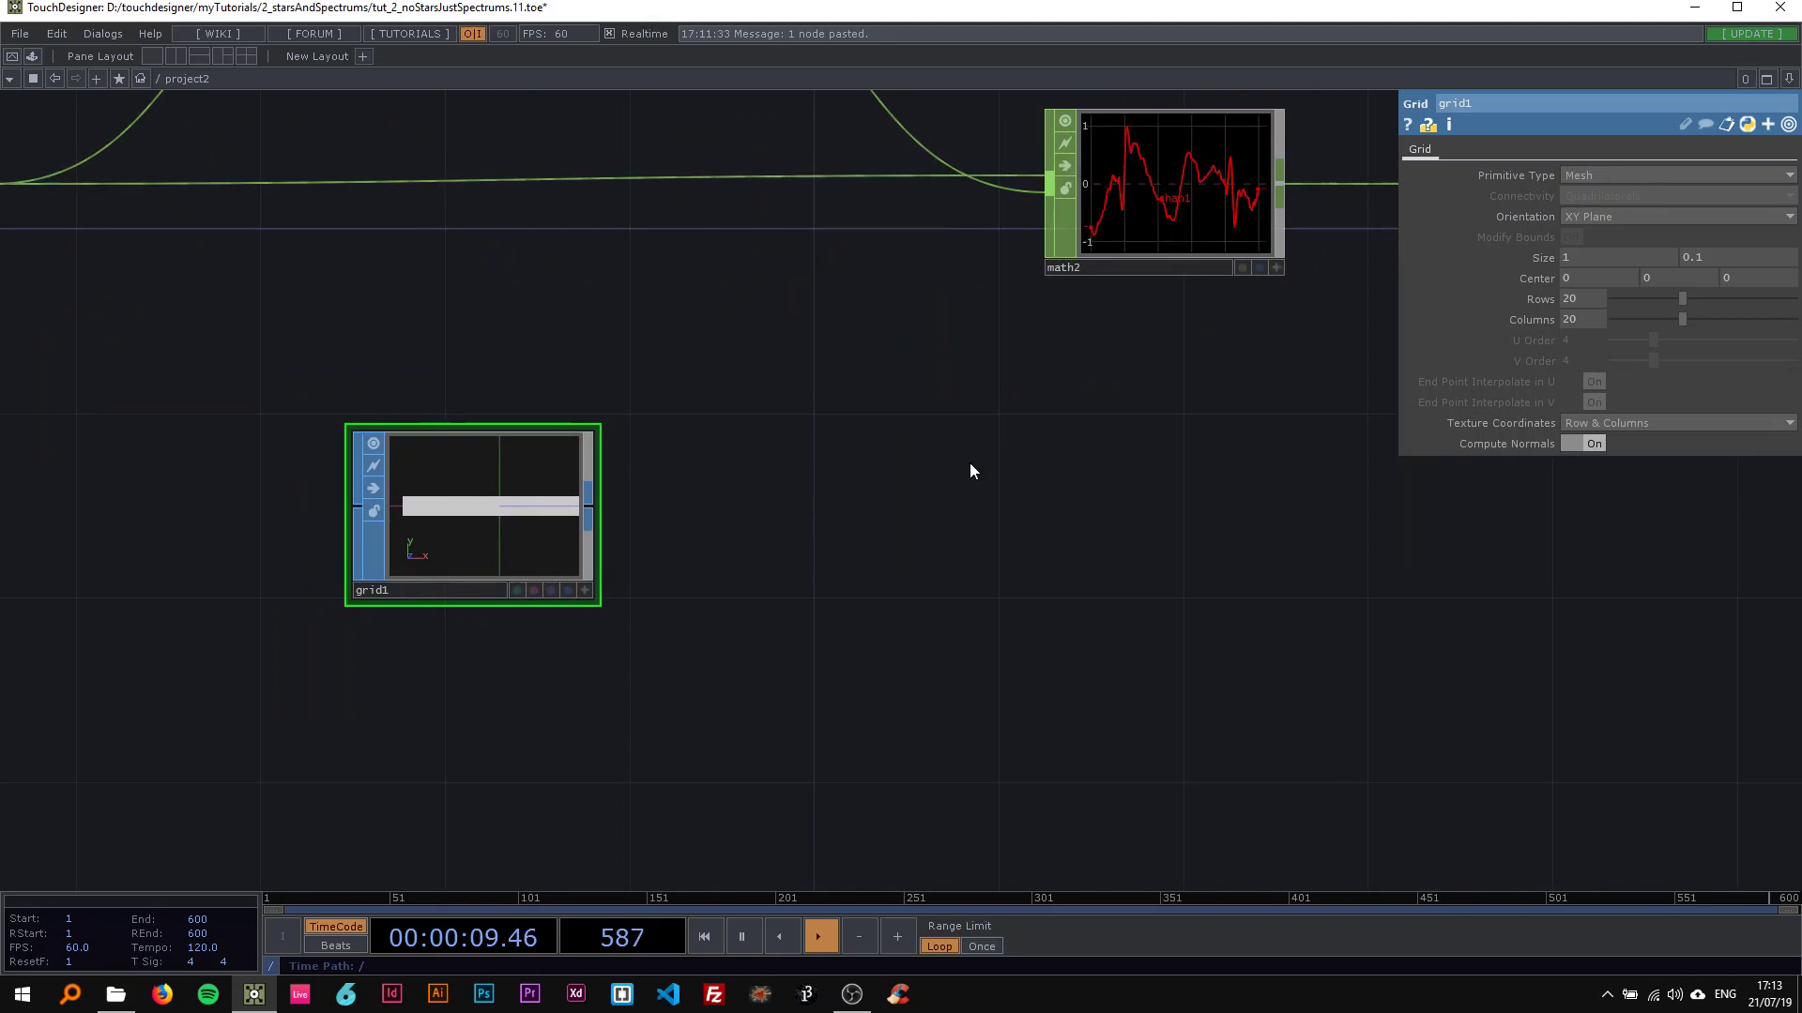
Step: Set grid1's Rows to 1 and check the geometry in the node viewer
{"action": "type", "text": "1"}
{"action": "key", "text": "Return"}
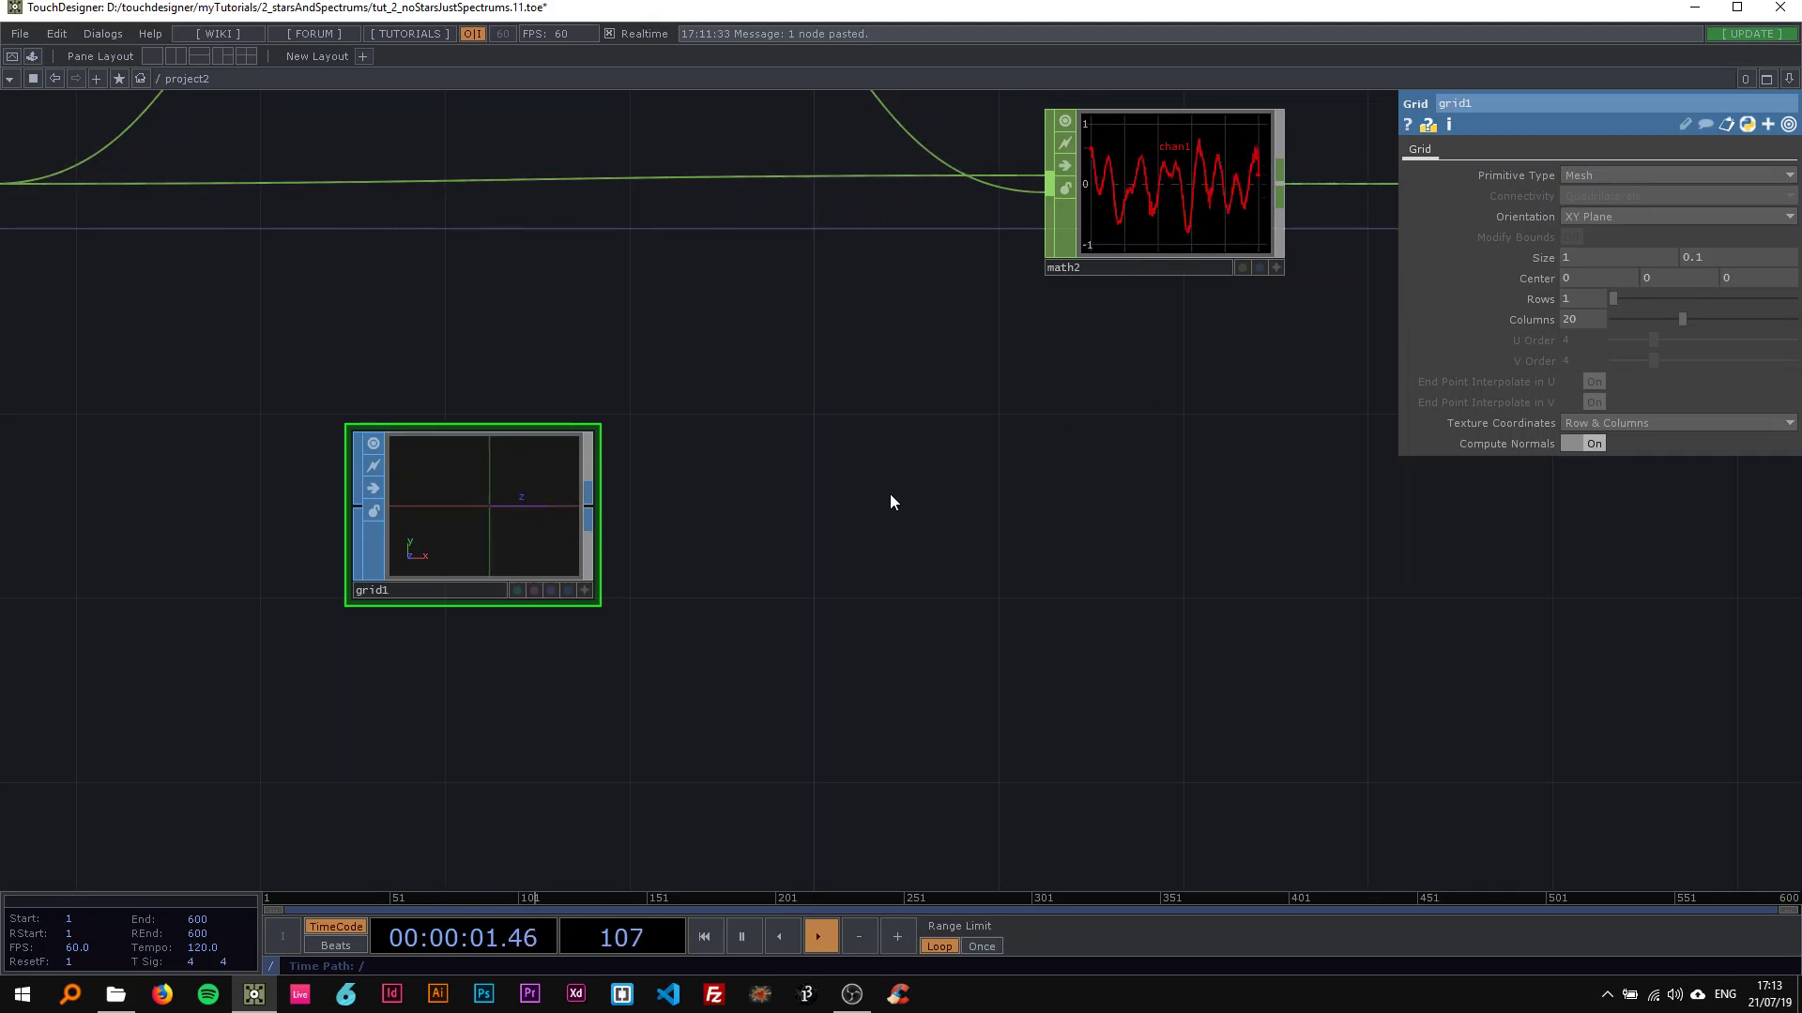
{"action": "left_click", "coordinate": [585, 591]}
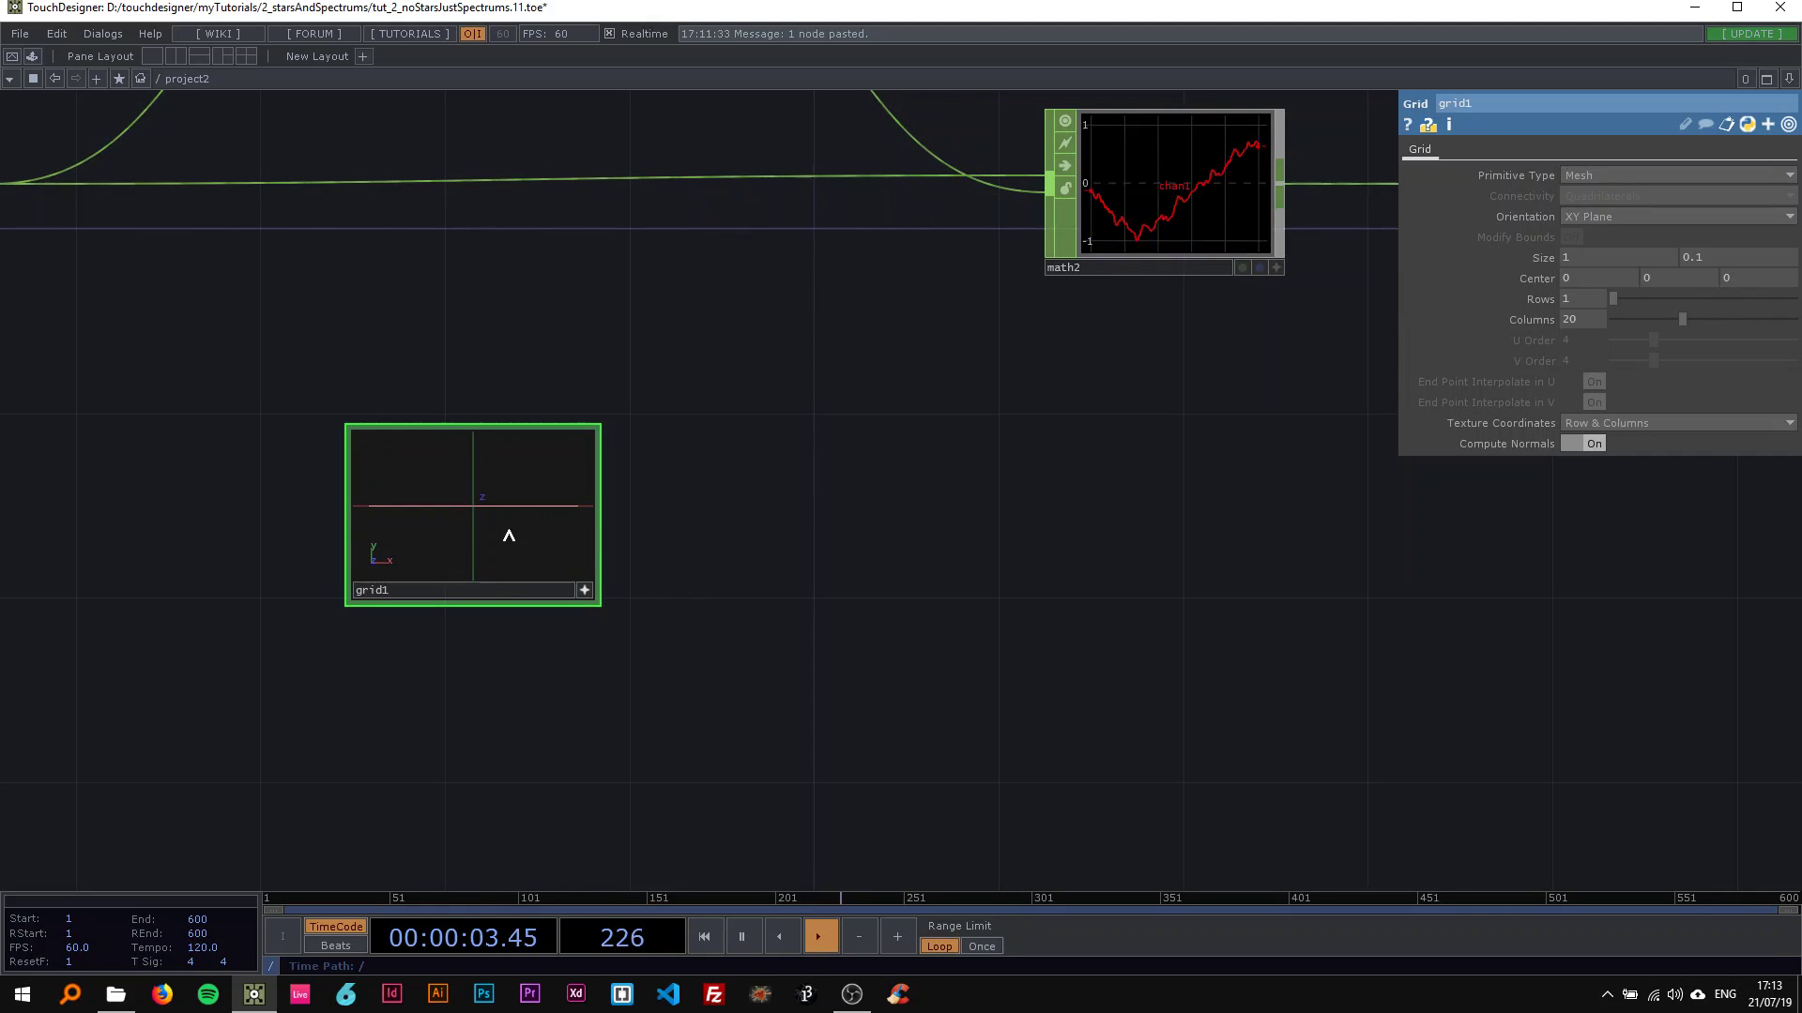
{"action": "left_click", "coordinate": [583, 589]}
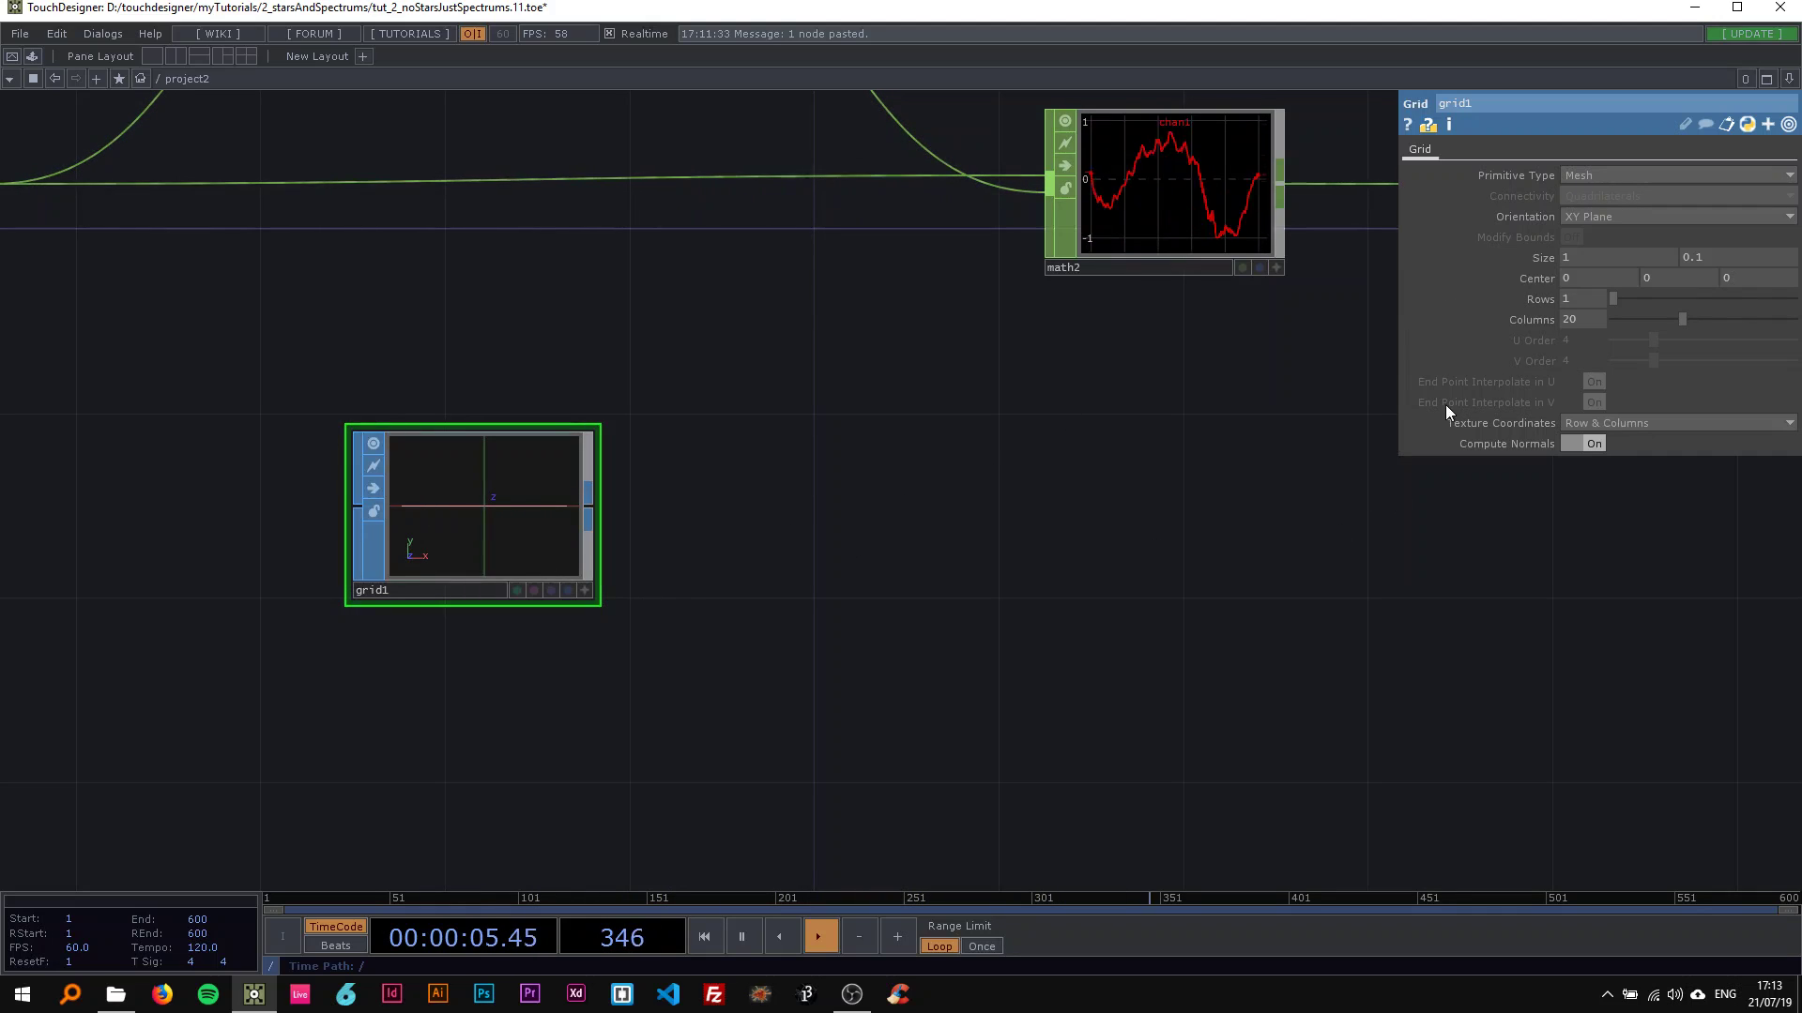
Step: Set grid1's Columns to 150
{"action": "left_click", "coordinate": [1582, 319]}
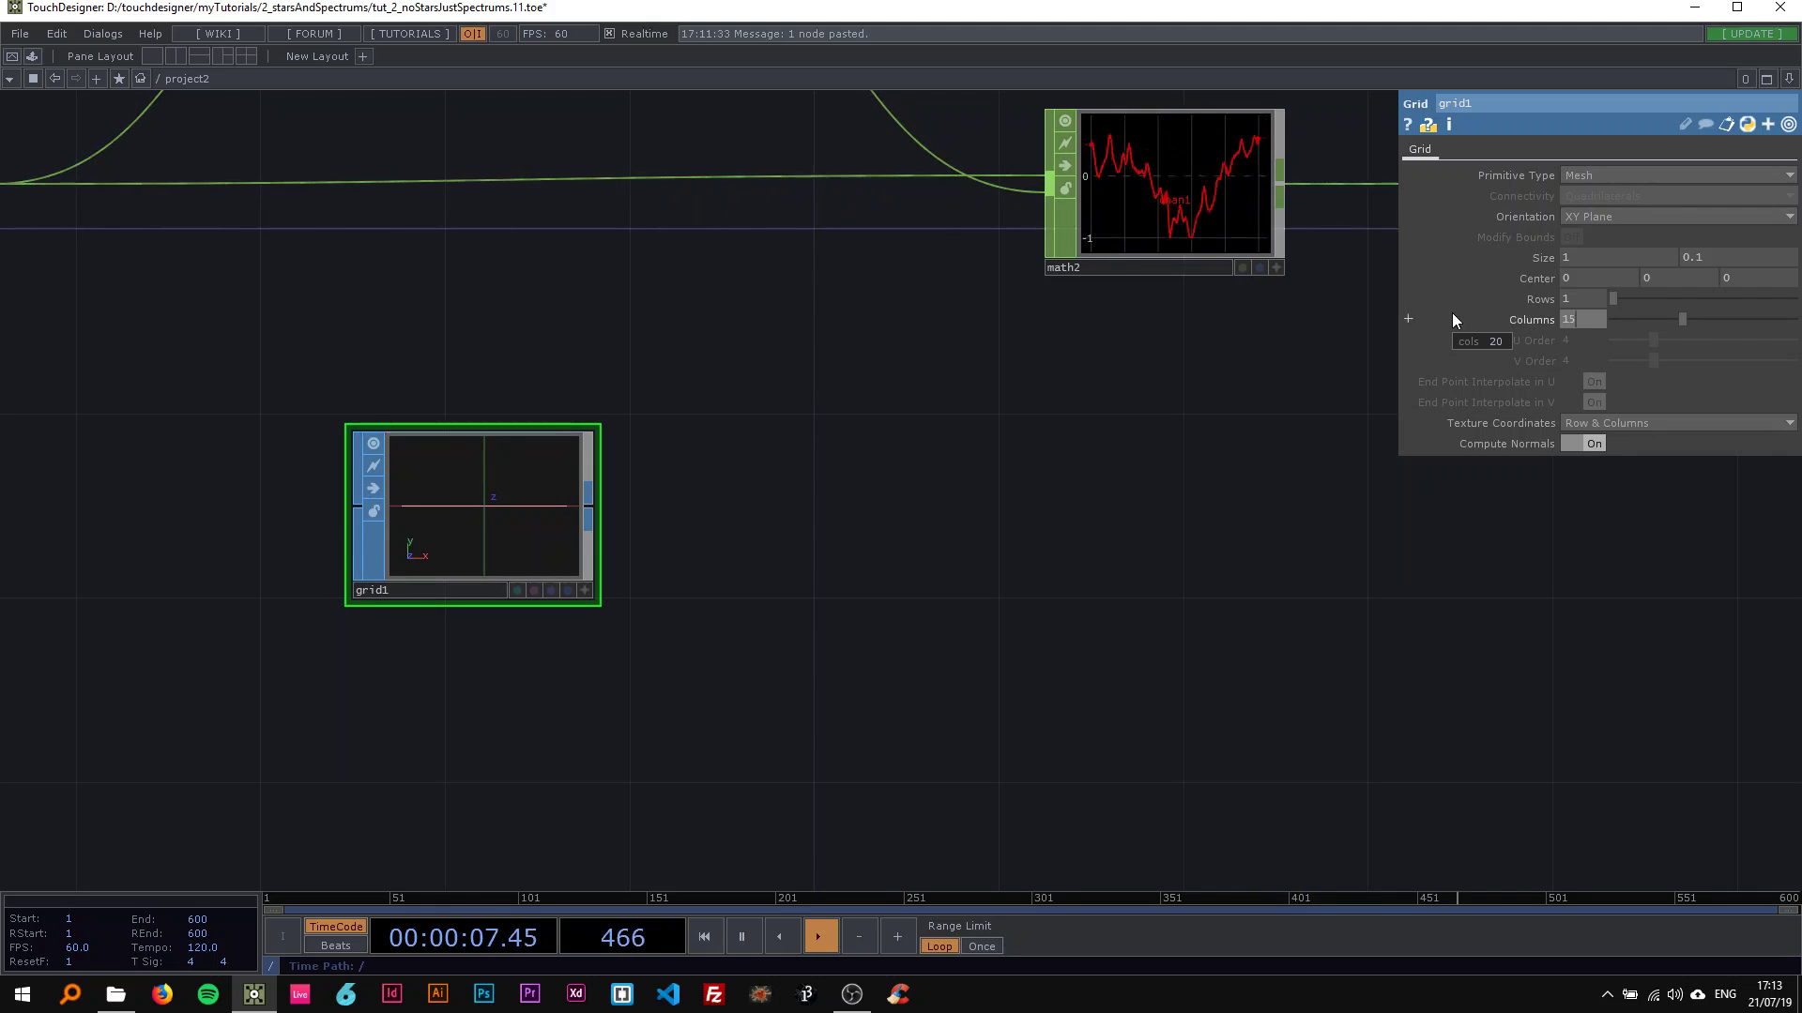
{"action": "type", "text": "150"}
{"action": "key", "text": "Return"}
{"action": "scroll", "coordinate": [600, 474], "scroll_direction": "down", "scroll_amount": 2}
{"action": "scroll", "coordinate": [594, 472], "scroll_direction": "down", "scroll_amount": 1}
{"action": "left_click_drag", "start_coordinate": [525, 480], "coordinate": [547, 550]}
{"action": "left_click_drag", "start_coordinate": [691, 515], "coordinate": [553, 505]}
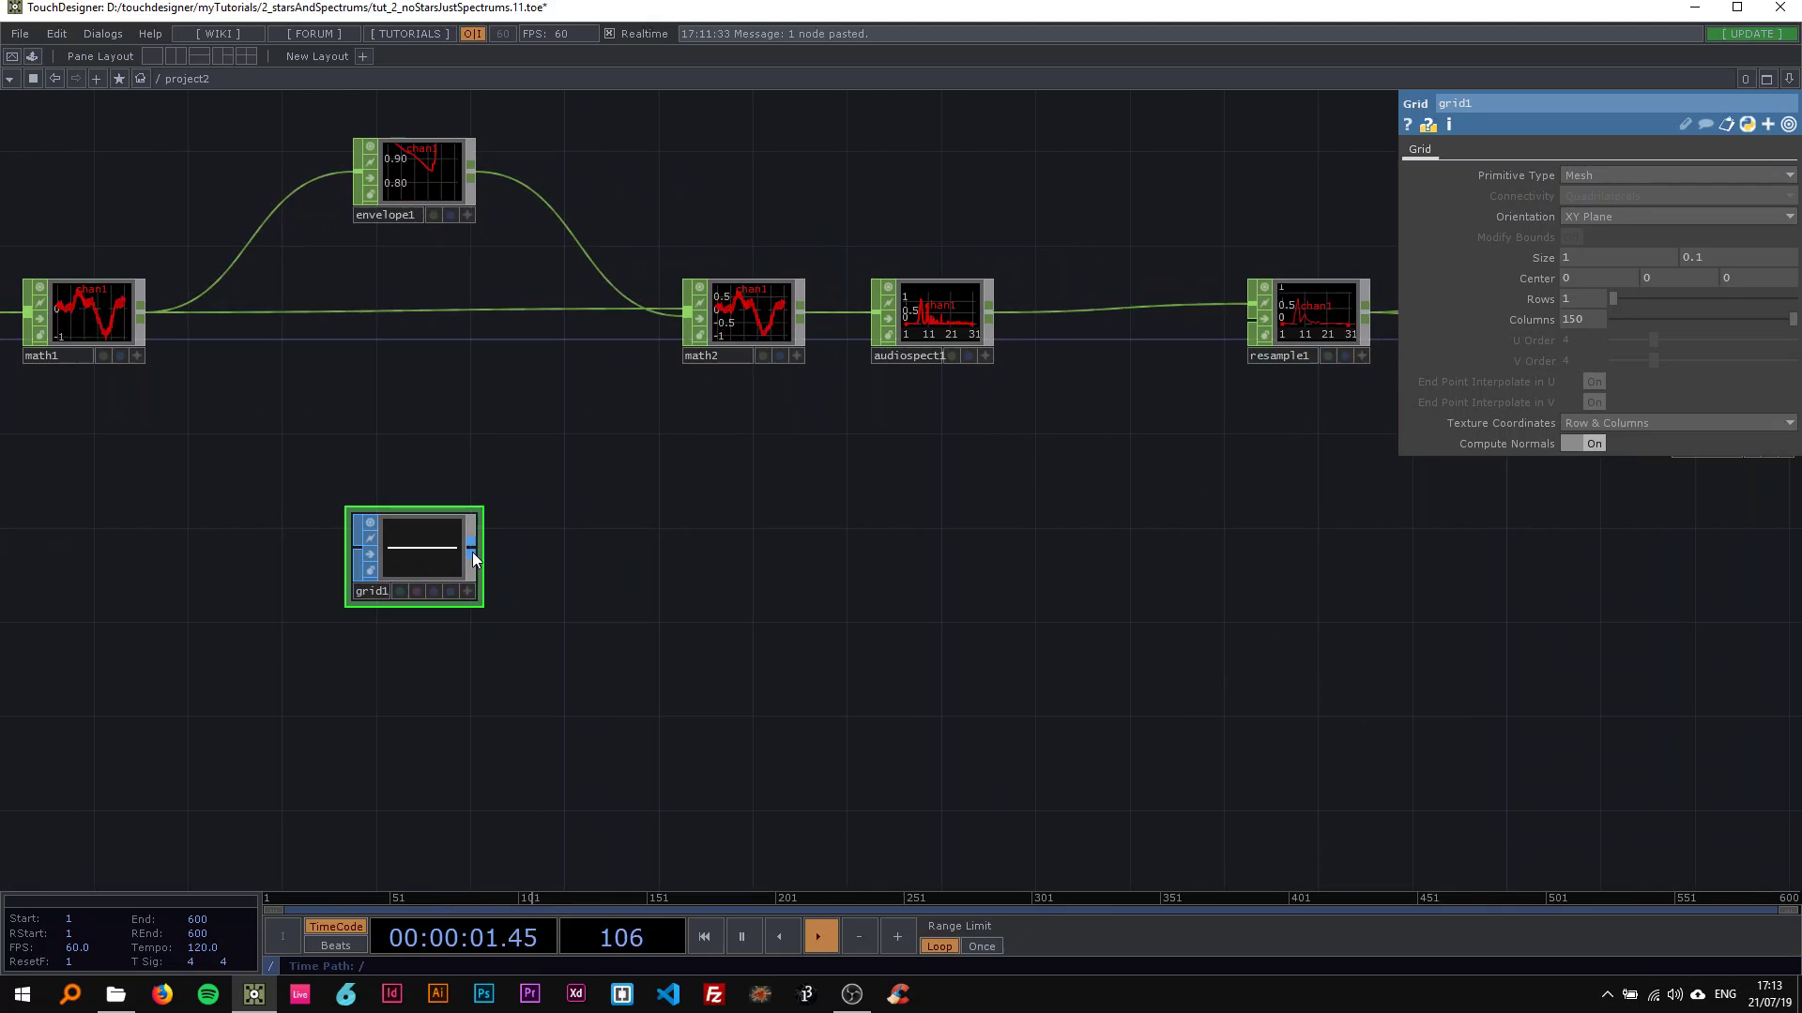
Step: Add a Null SOP fed by grid1, placed beside it
{"action": "right_click", "coordinate": [471, 550]}
{"action": "type", "text": "nu"}
{"action": "left_click", "coordinate": [429, 565]}
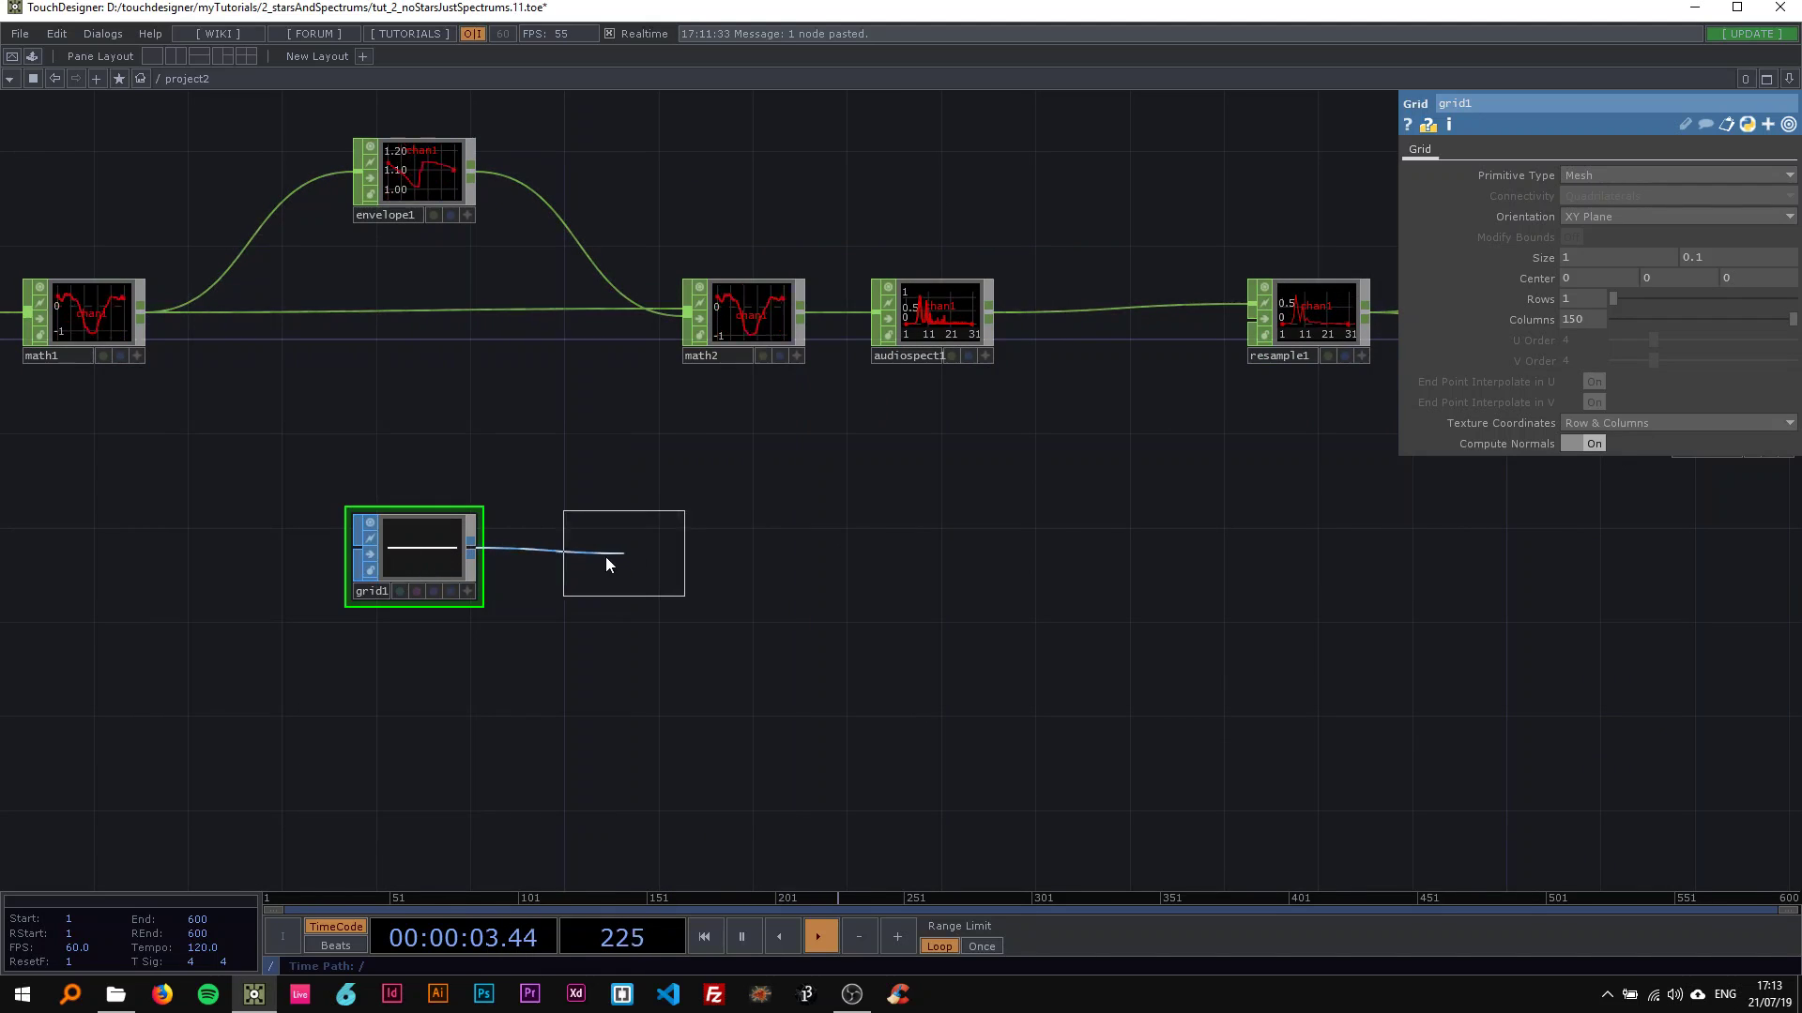
{"action": "left_click", "coordinate": [563, 556]}
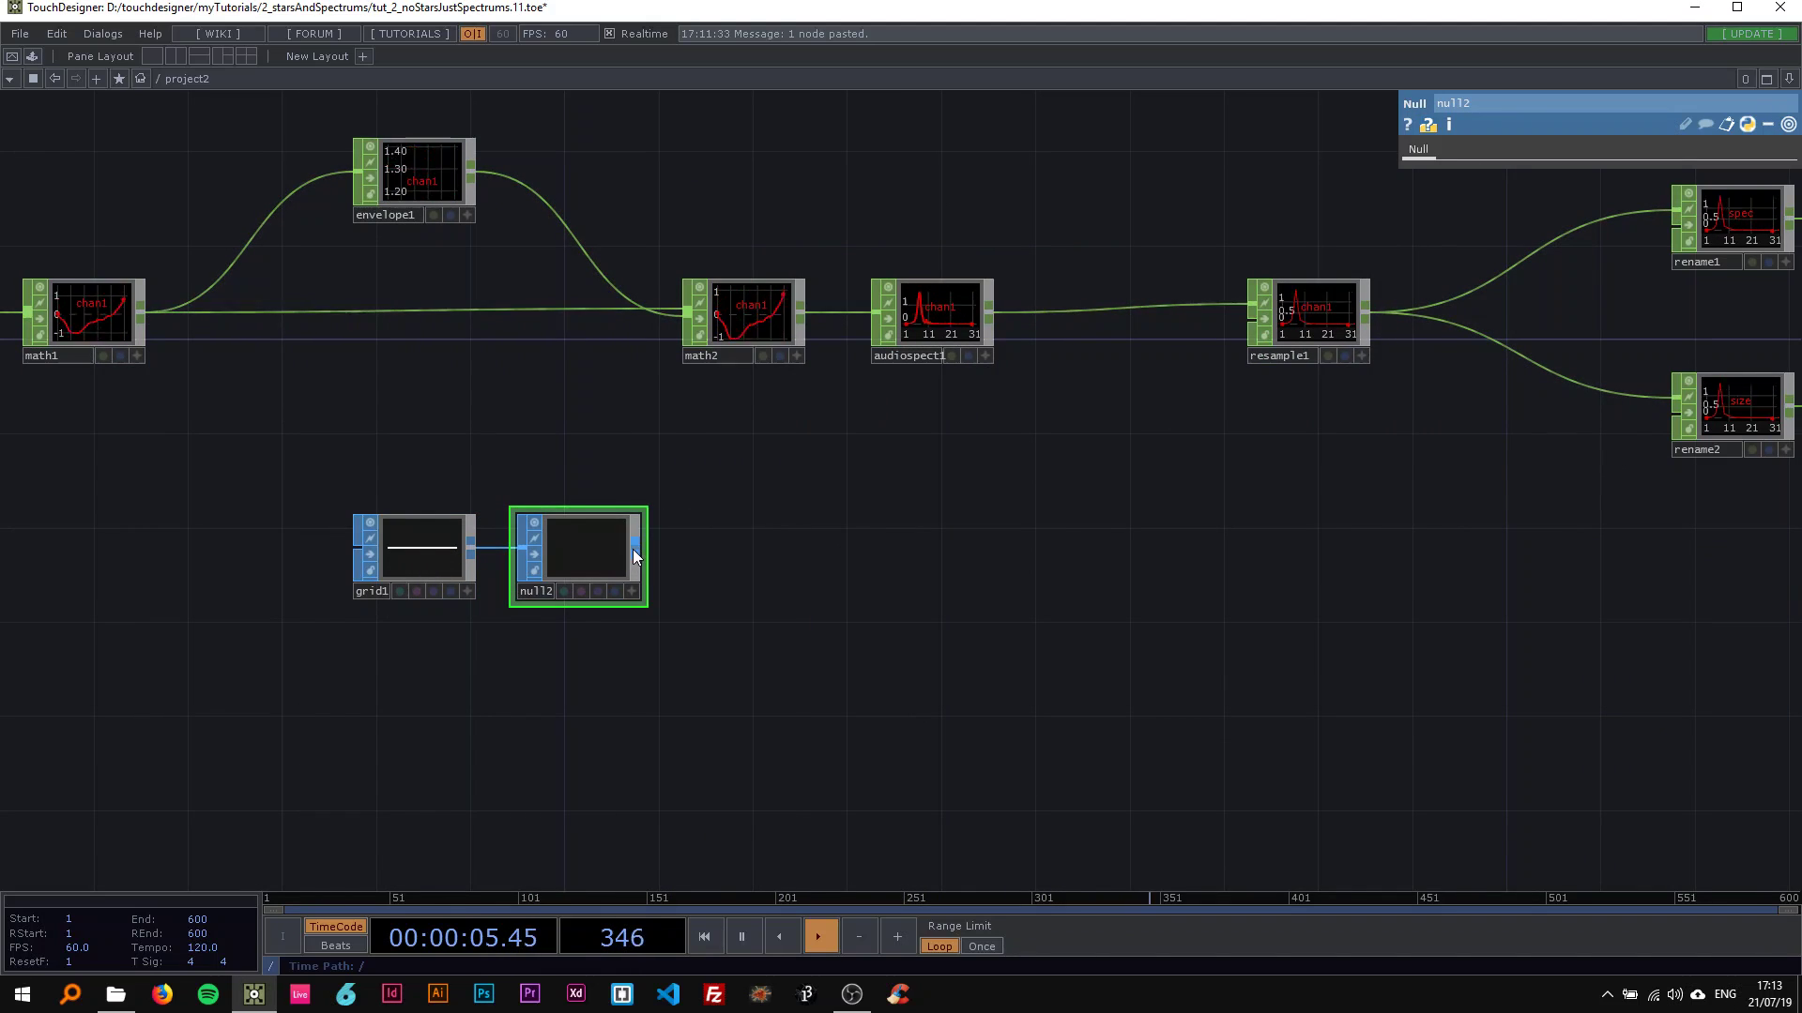
Step: Convert null2's geometry to channels with a SOP to CHOP placed beside it
{"action": "right_click", "coordinate": [634, 549]}
{"action": "left_click", "coordinate": [439, 341]}
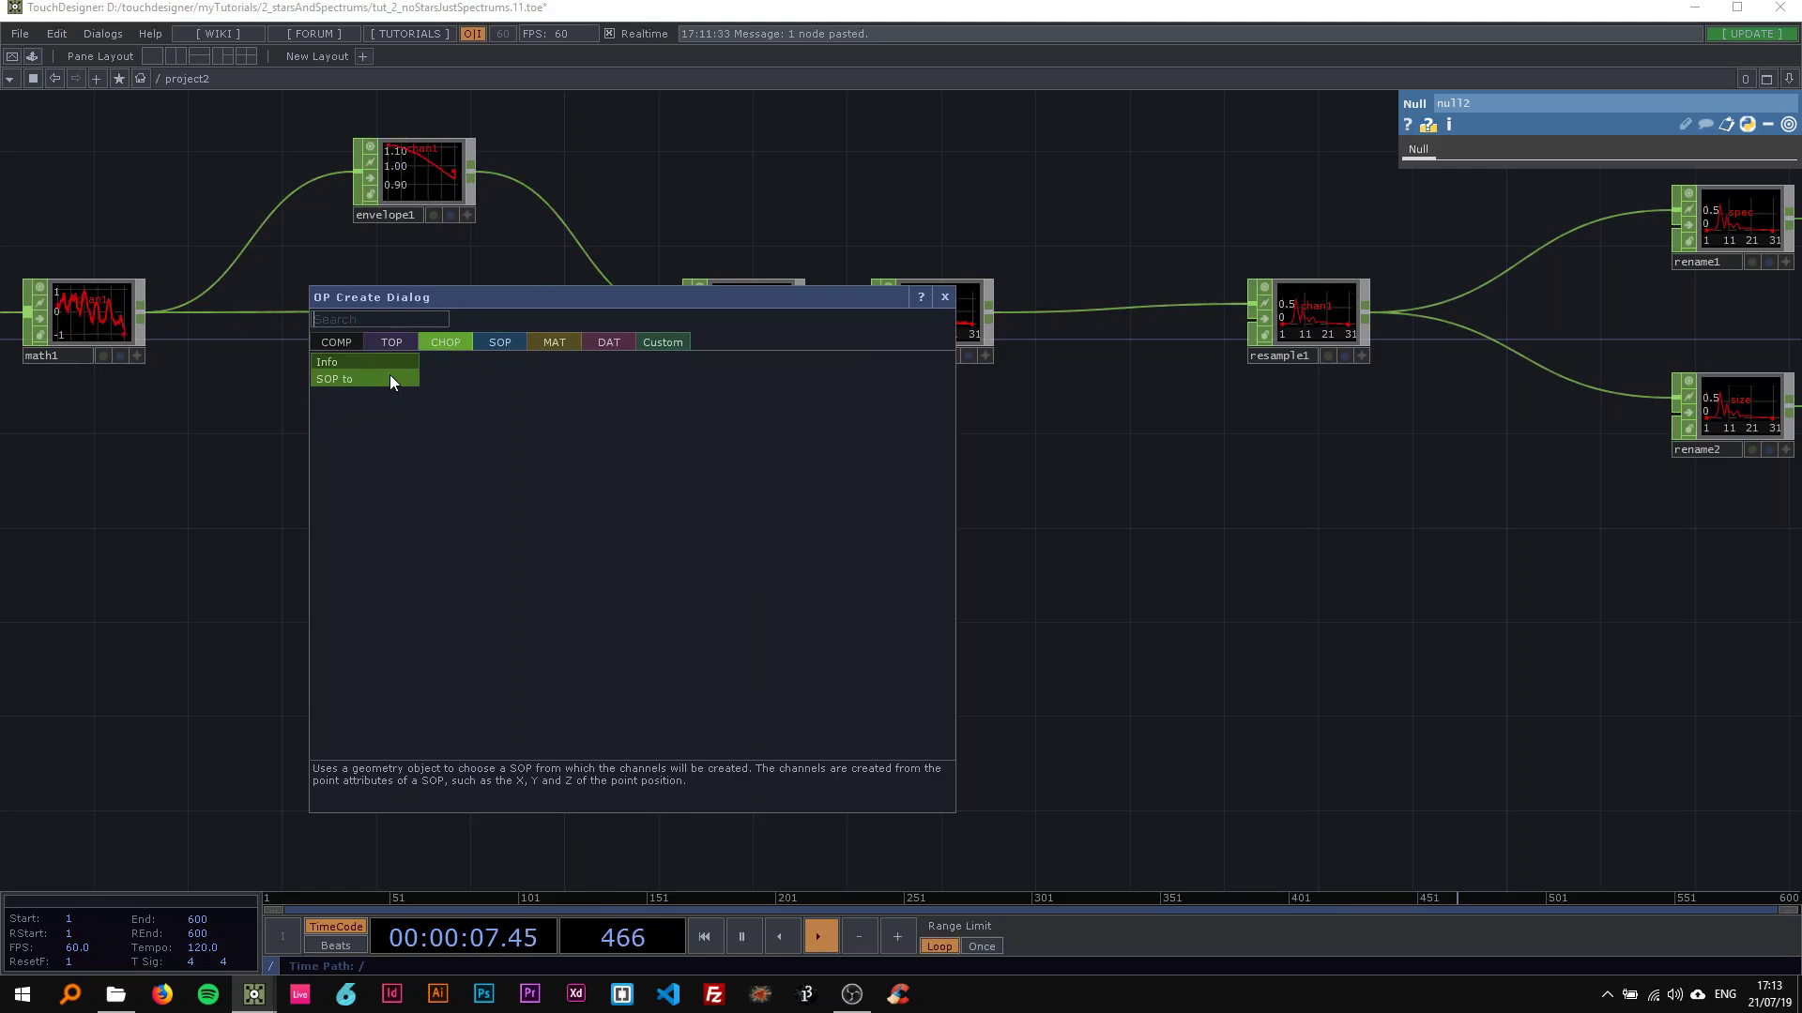
{"action": "left_click", "coordinate": [391, 376]}
{"action": "left_click", "coordinate": [753, 556]}
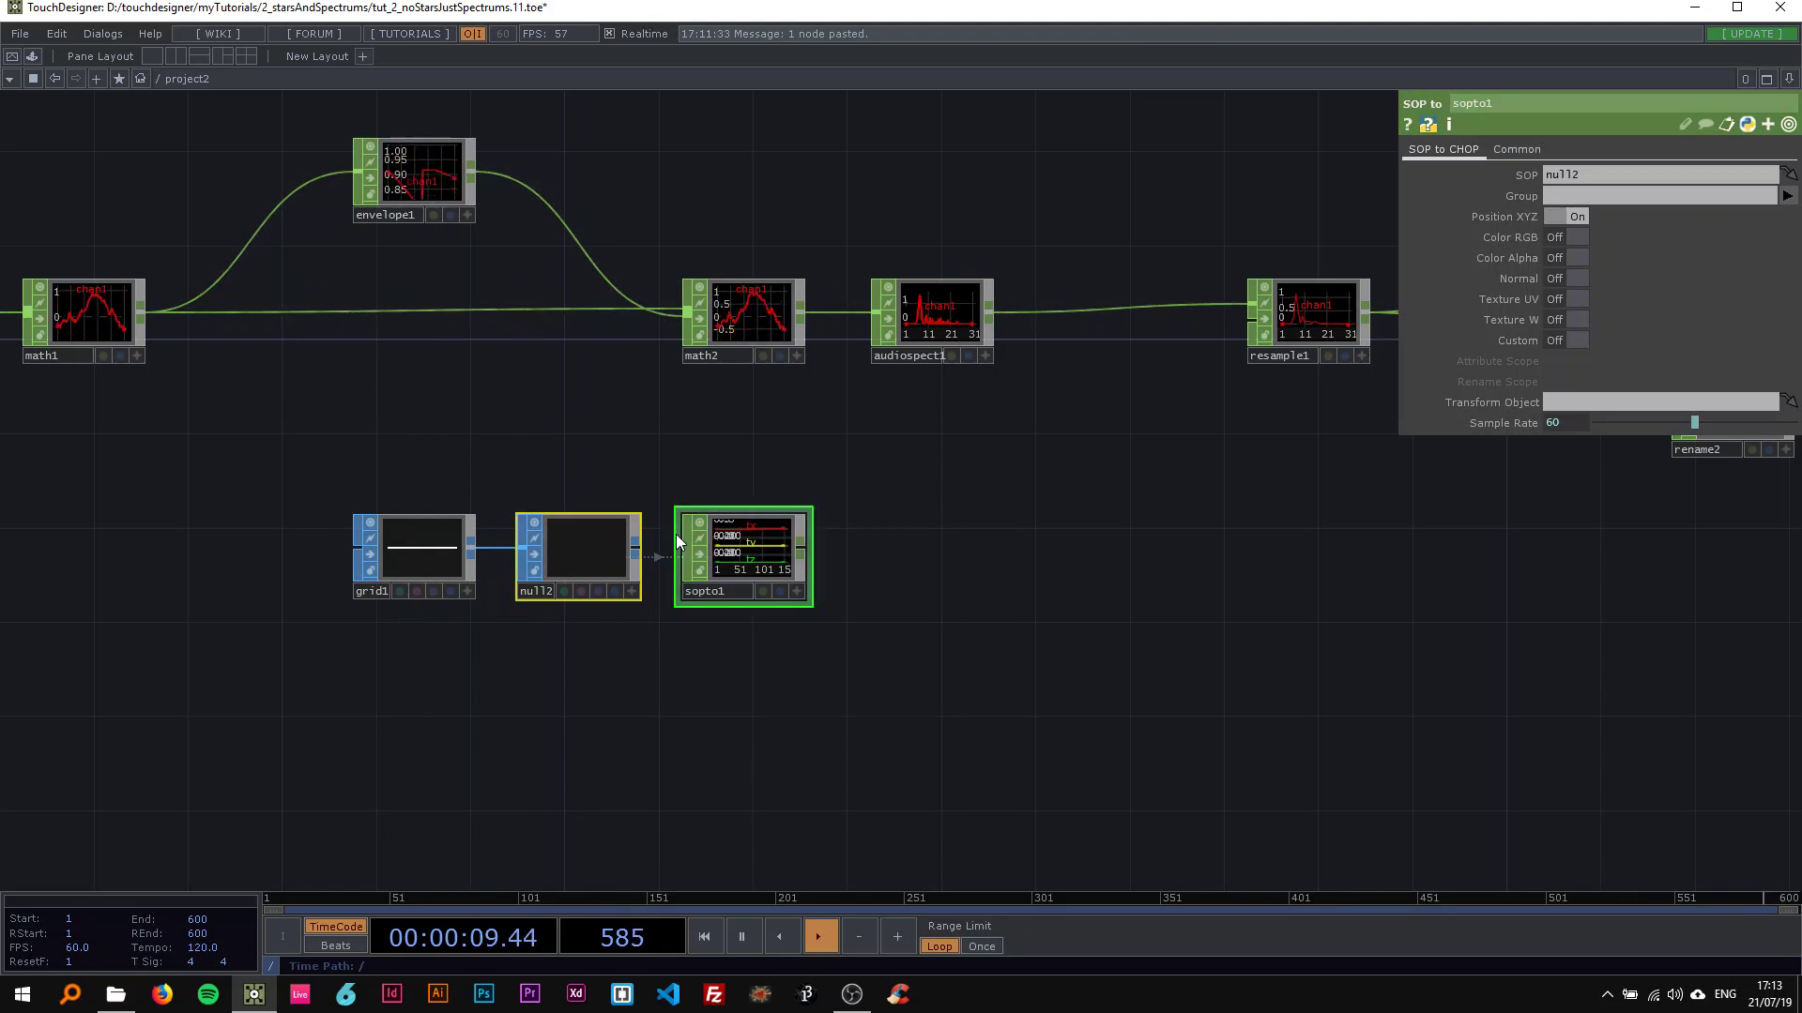
{"action": "left_click_drag", "start_coordinate": [451, 476], "coordinate": [602, 556]}
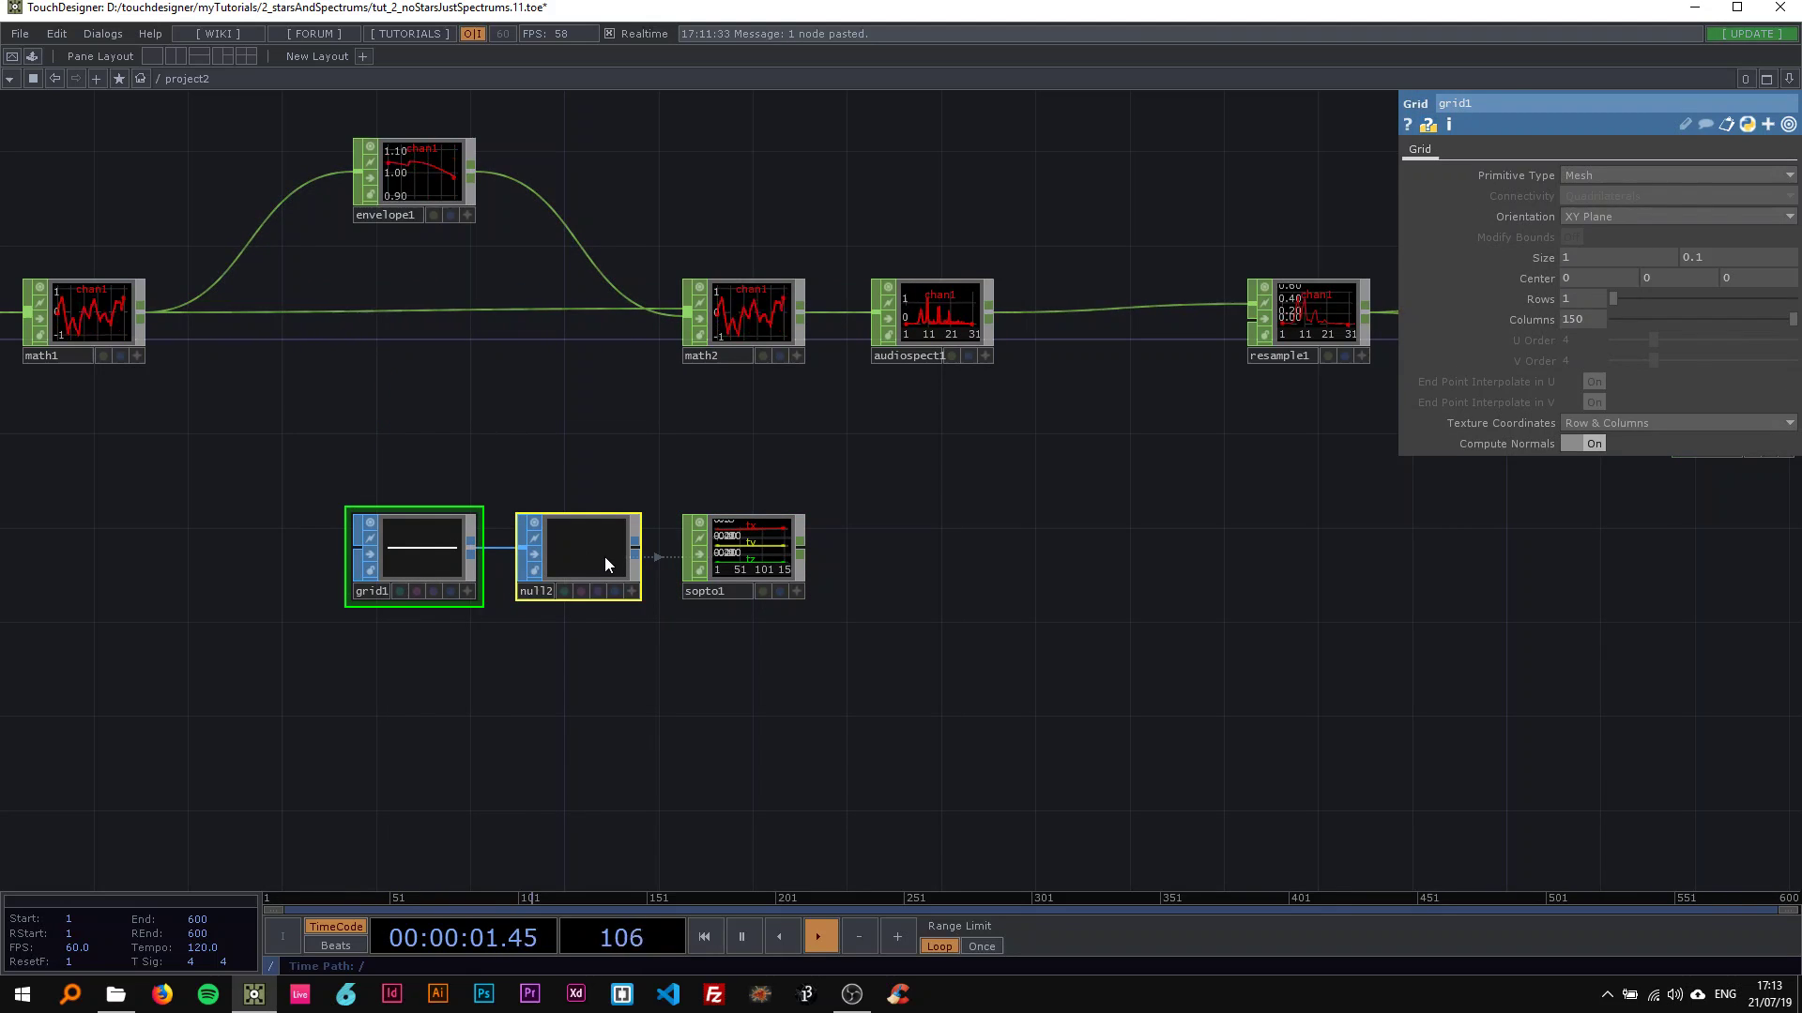
{"action": "left_click", "coordinate": [604, 556]}
Step: Add a Null CHOP fed by sopto1 and shift grid1, null2 and sopto1 away from it to make room
{"action": "left_click_drag", "start_coordinate": [846, 465], "coordinate": [555, 460]}
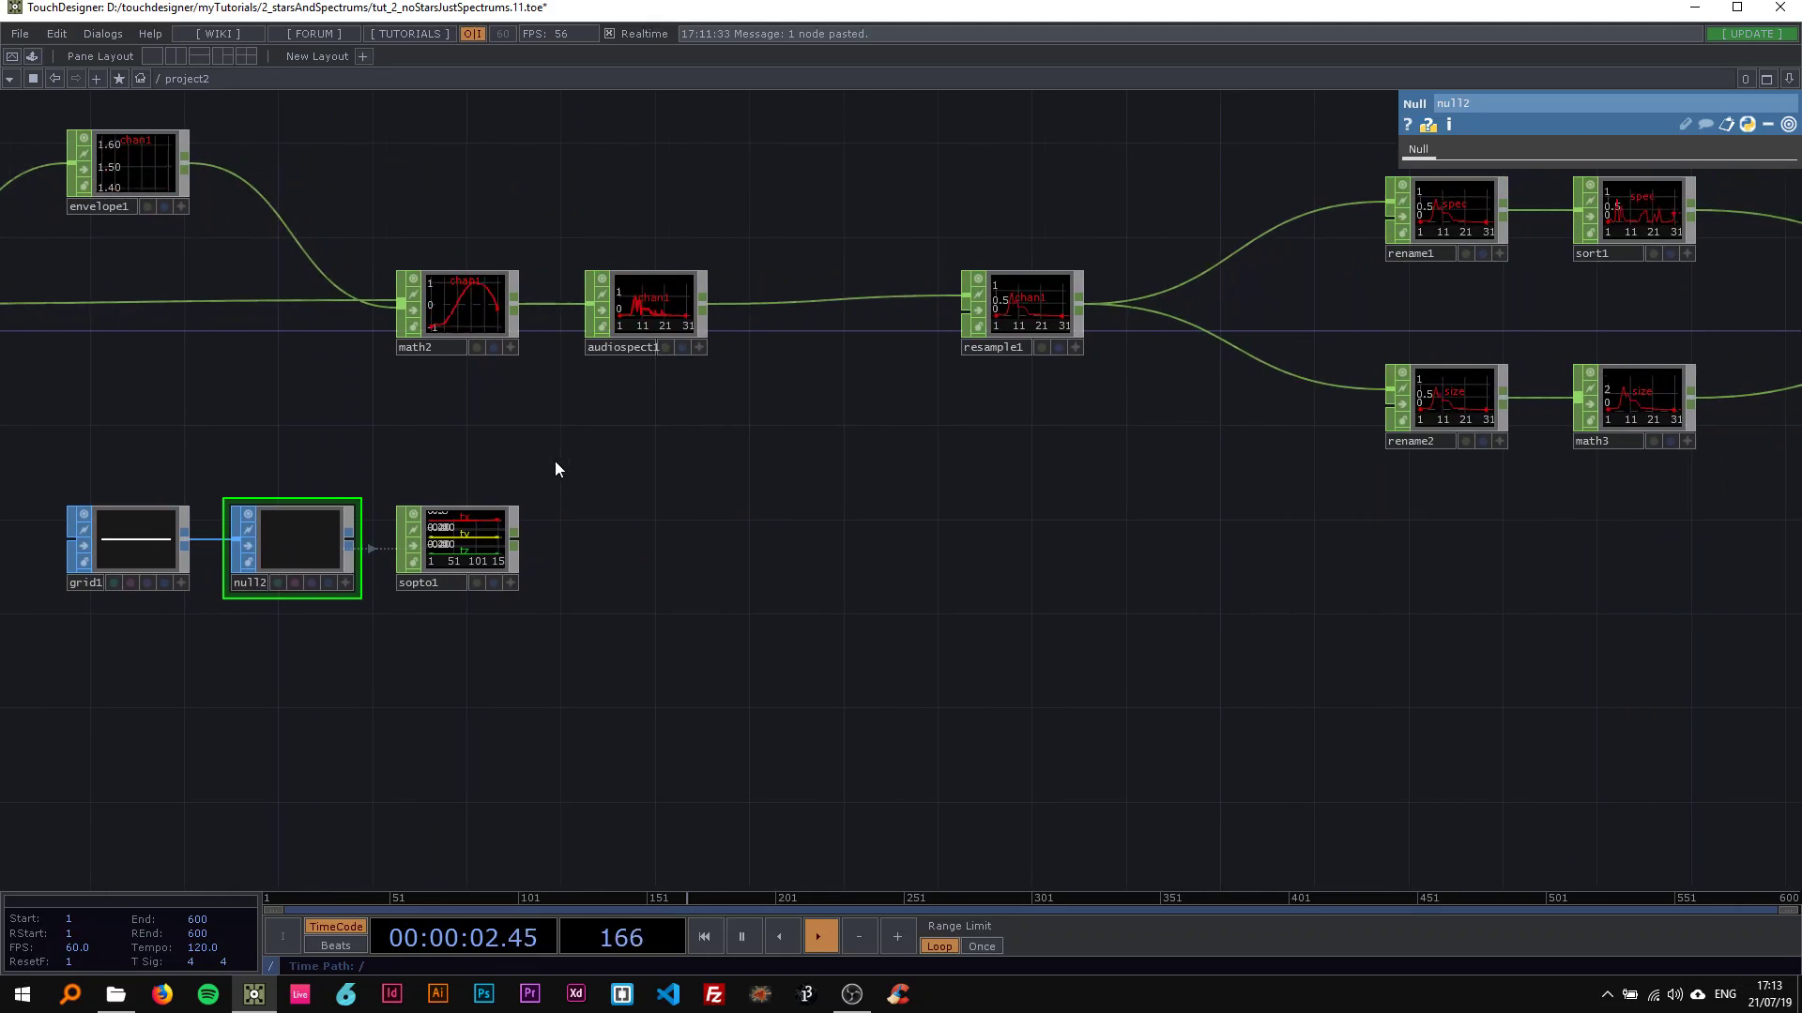
{"action": "right_click", "coordinate": [514, 535]}
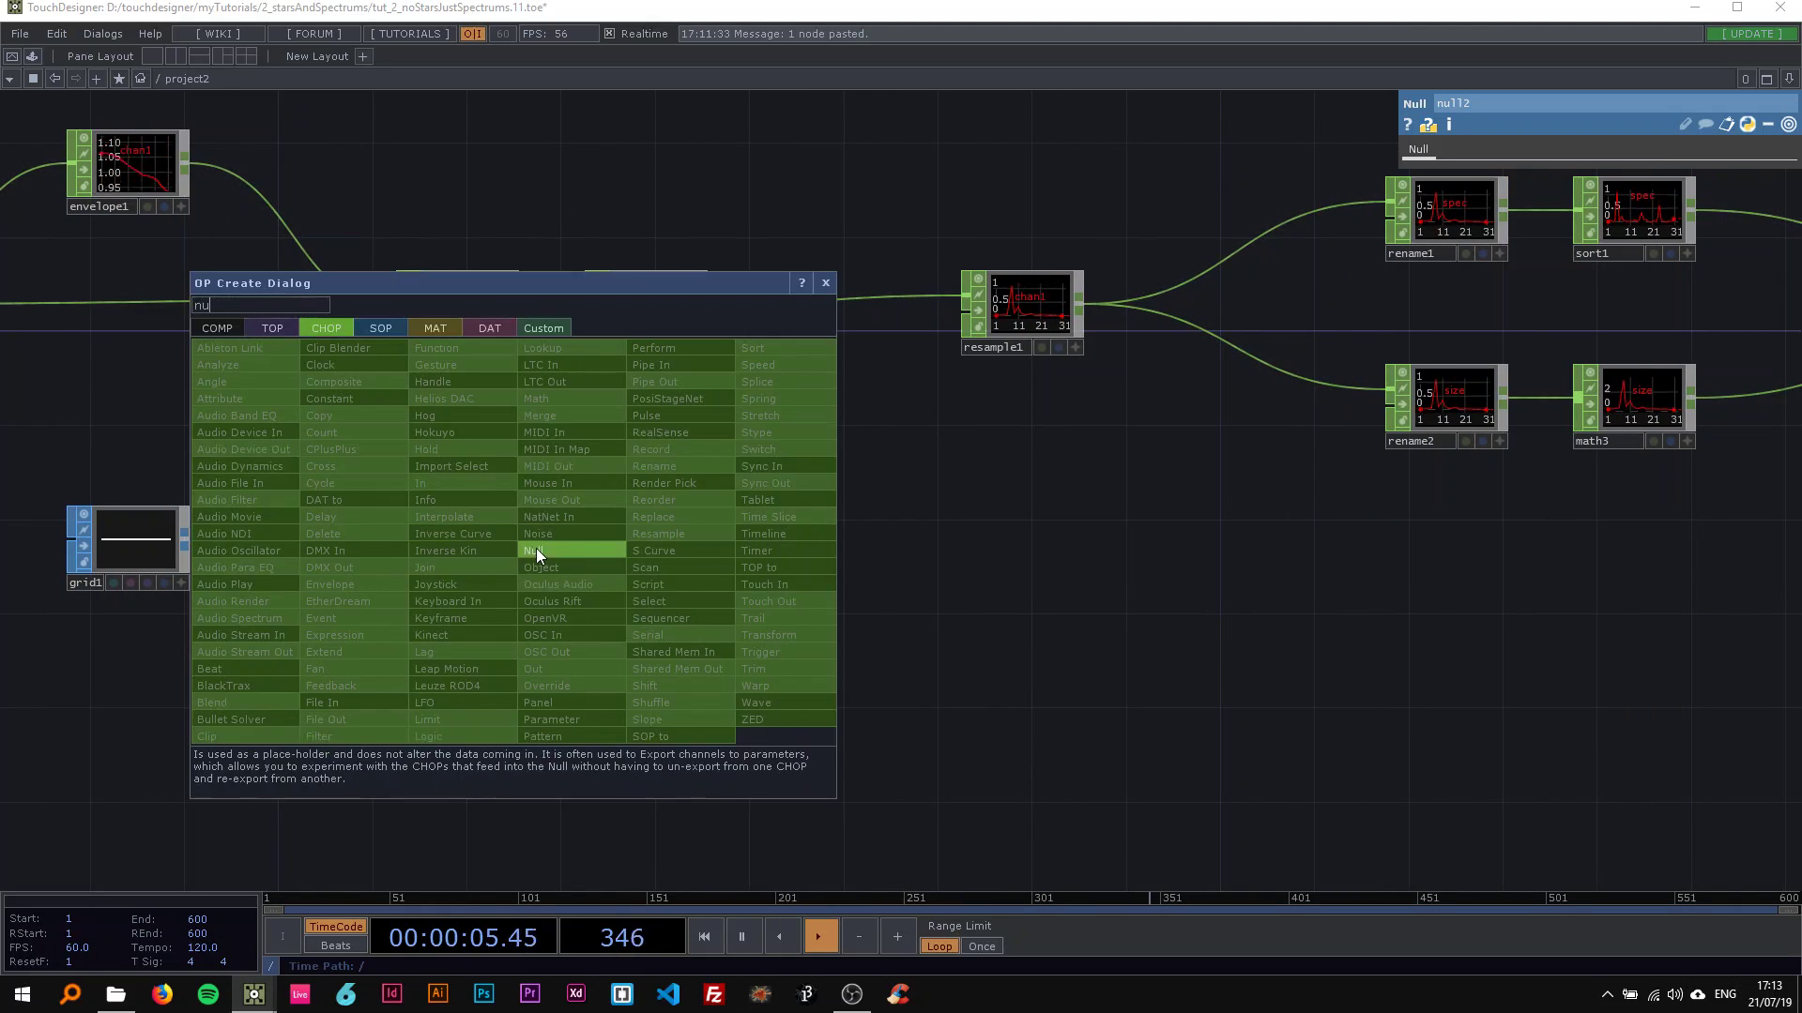
{"action": "left_click", "coordinate": [537, 550]}
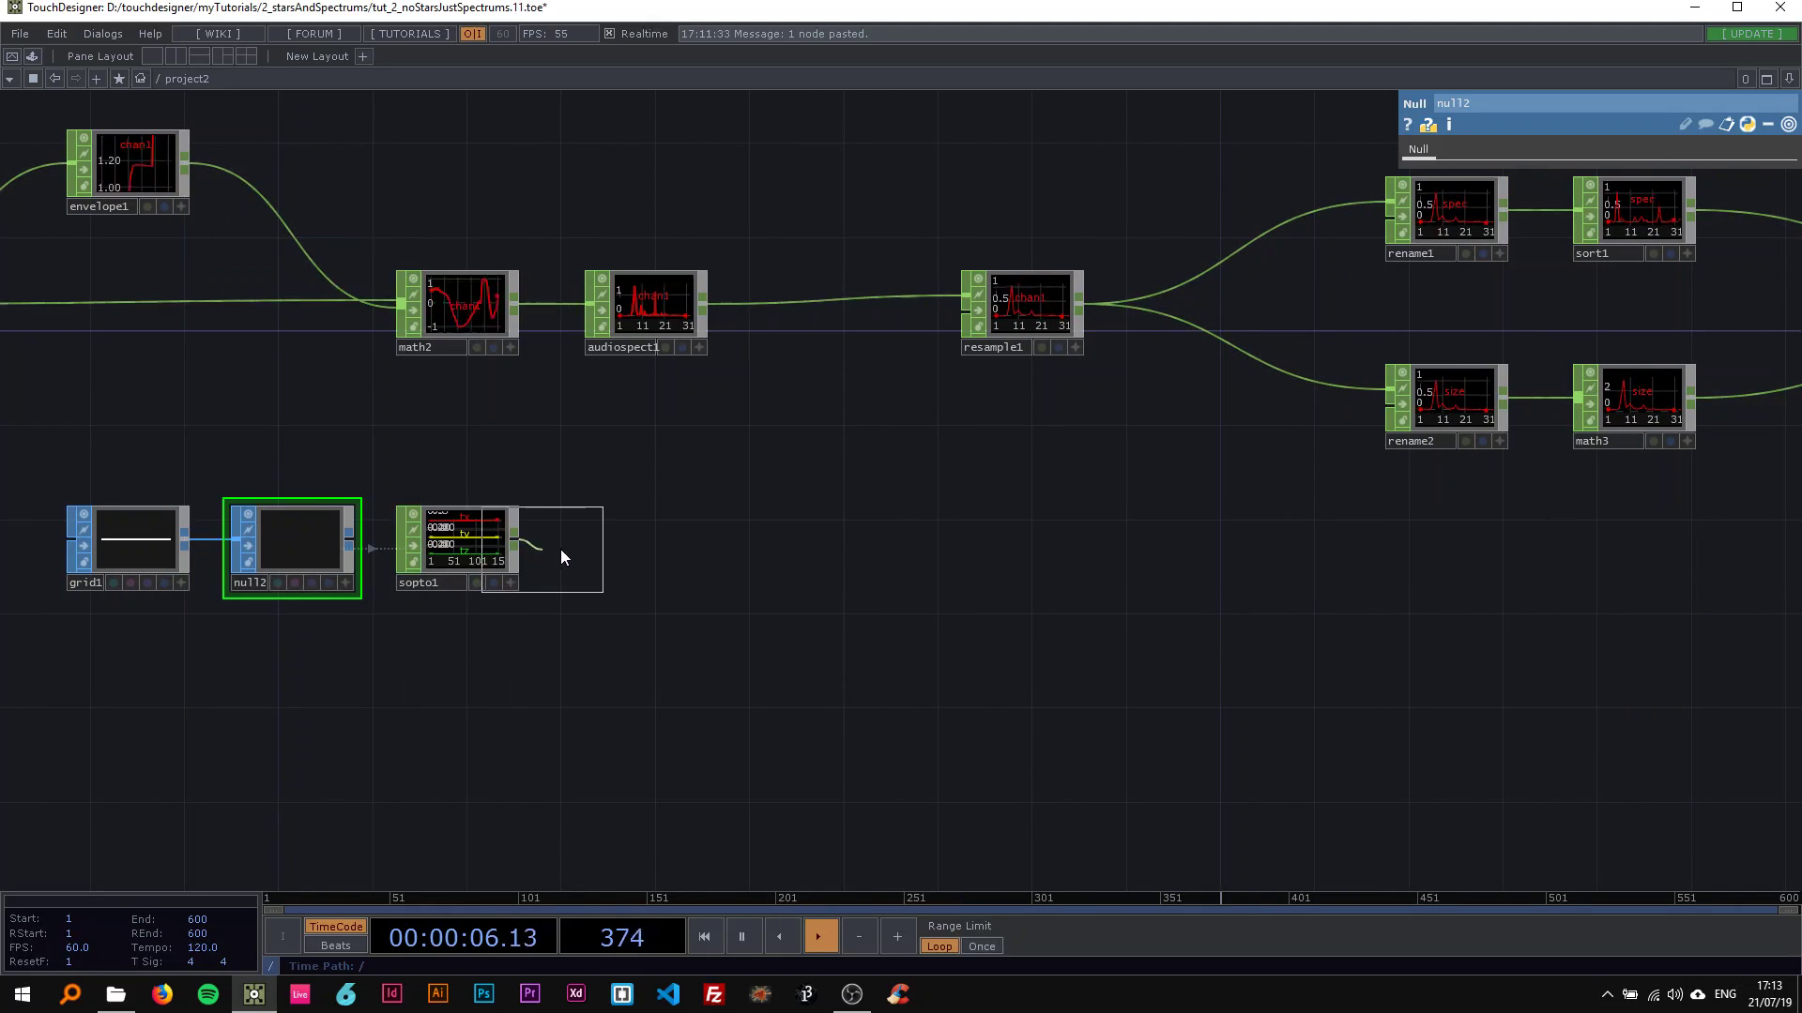
{"action": "left_click", "coordinate": [762, 547]}
{"action": "right_click_drag", "start_coordinate": [535, 634], "coordinate": [122, 516]}
{"action": "left_click_drag", "start_coordinate": [436, 551], "coordinate": [201, 551]}
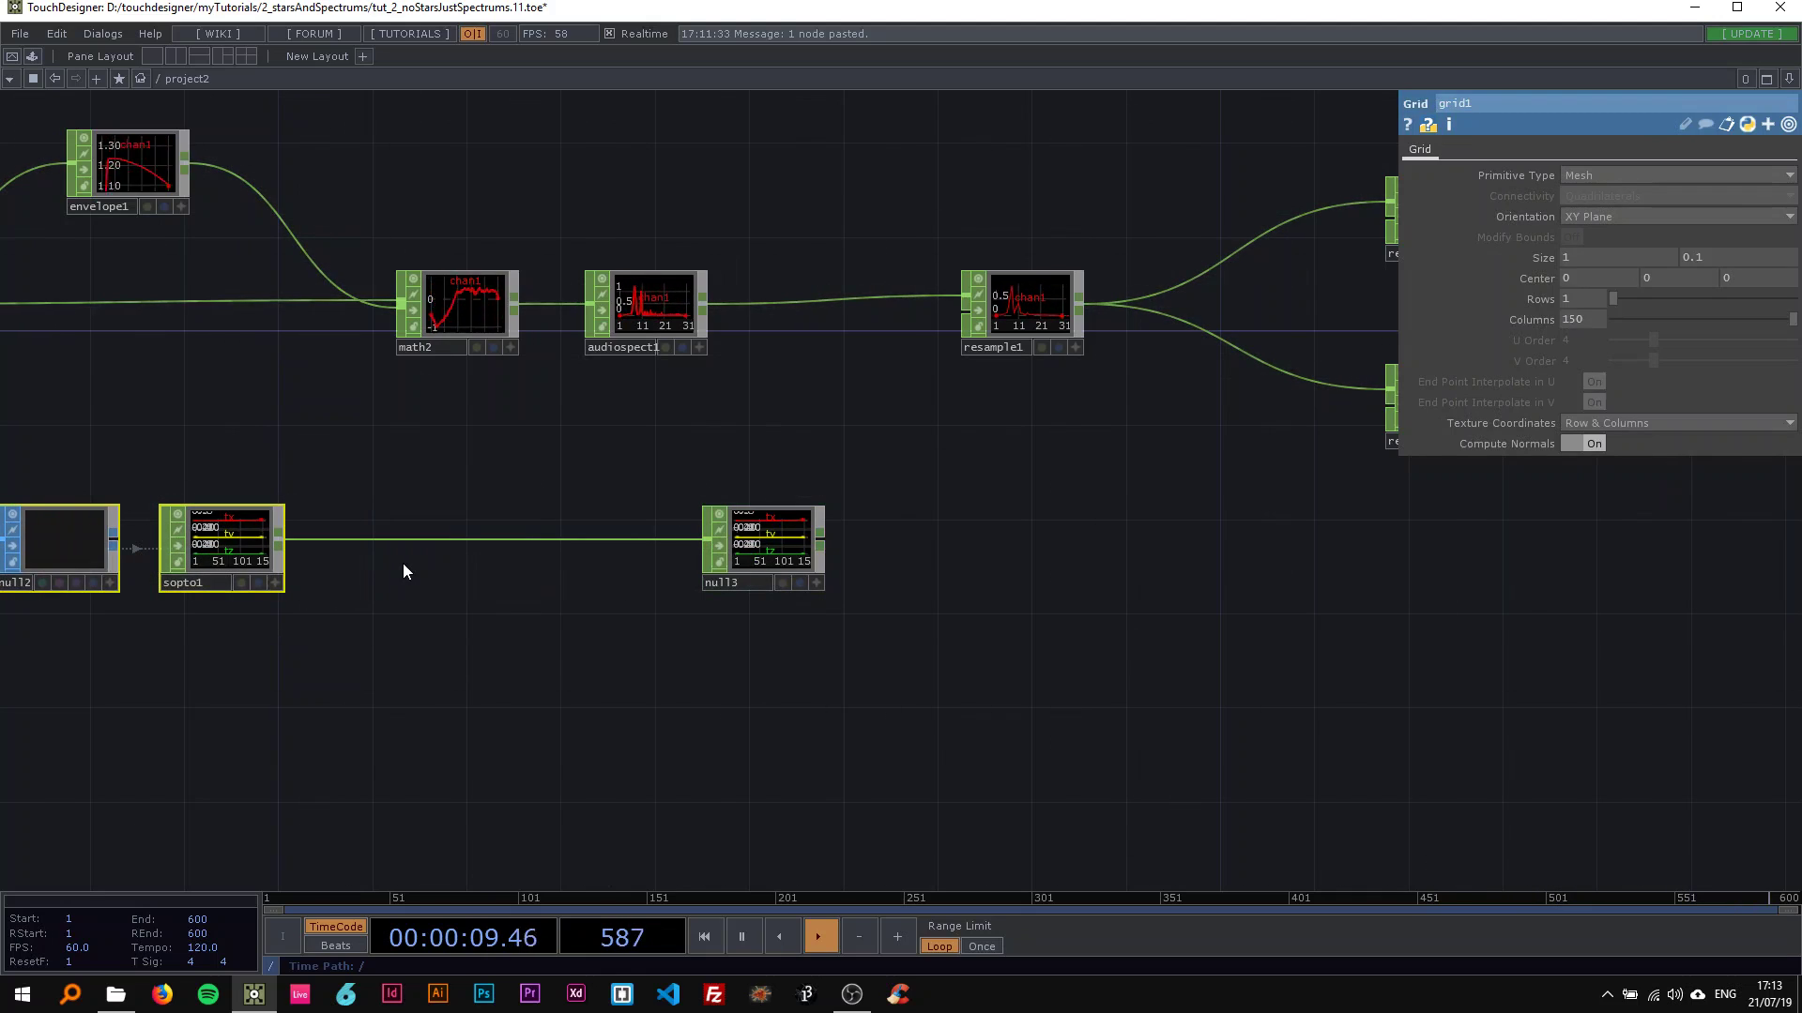
Step: Insert a Select CHOP between sopto1 and null3 and set its Channel Names to tx
{"action": "right_click", "coordinate": [370, 539]}
{"action": "left_click", "coordinate": [392, 518]}
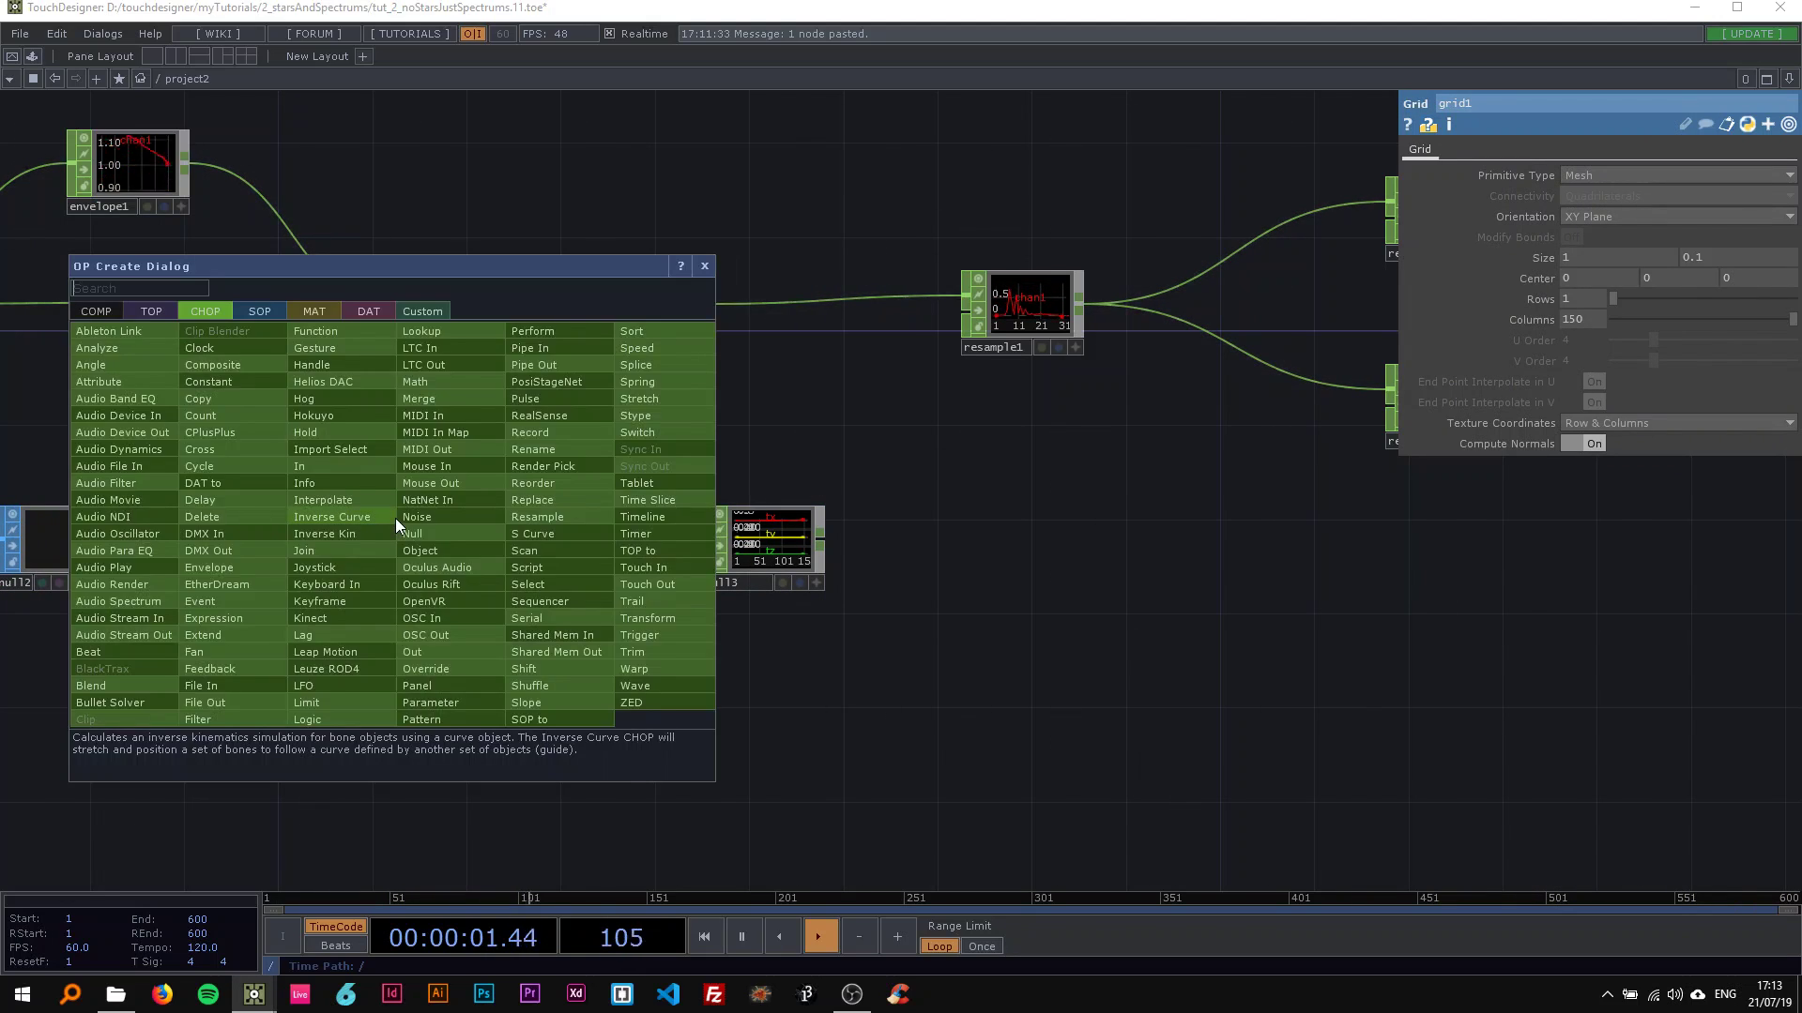
{"action": "type", "text": "selec"}
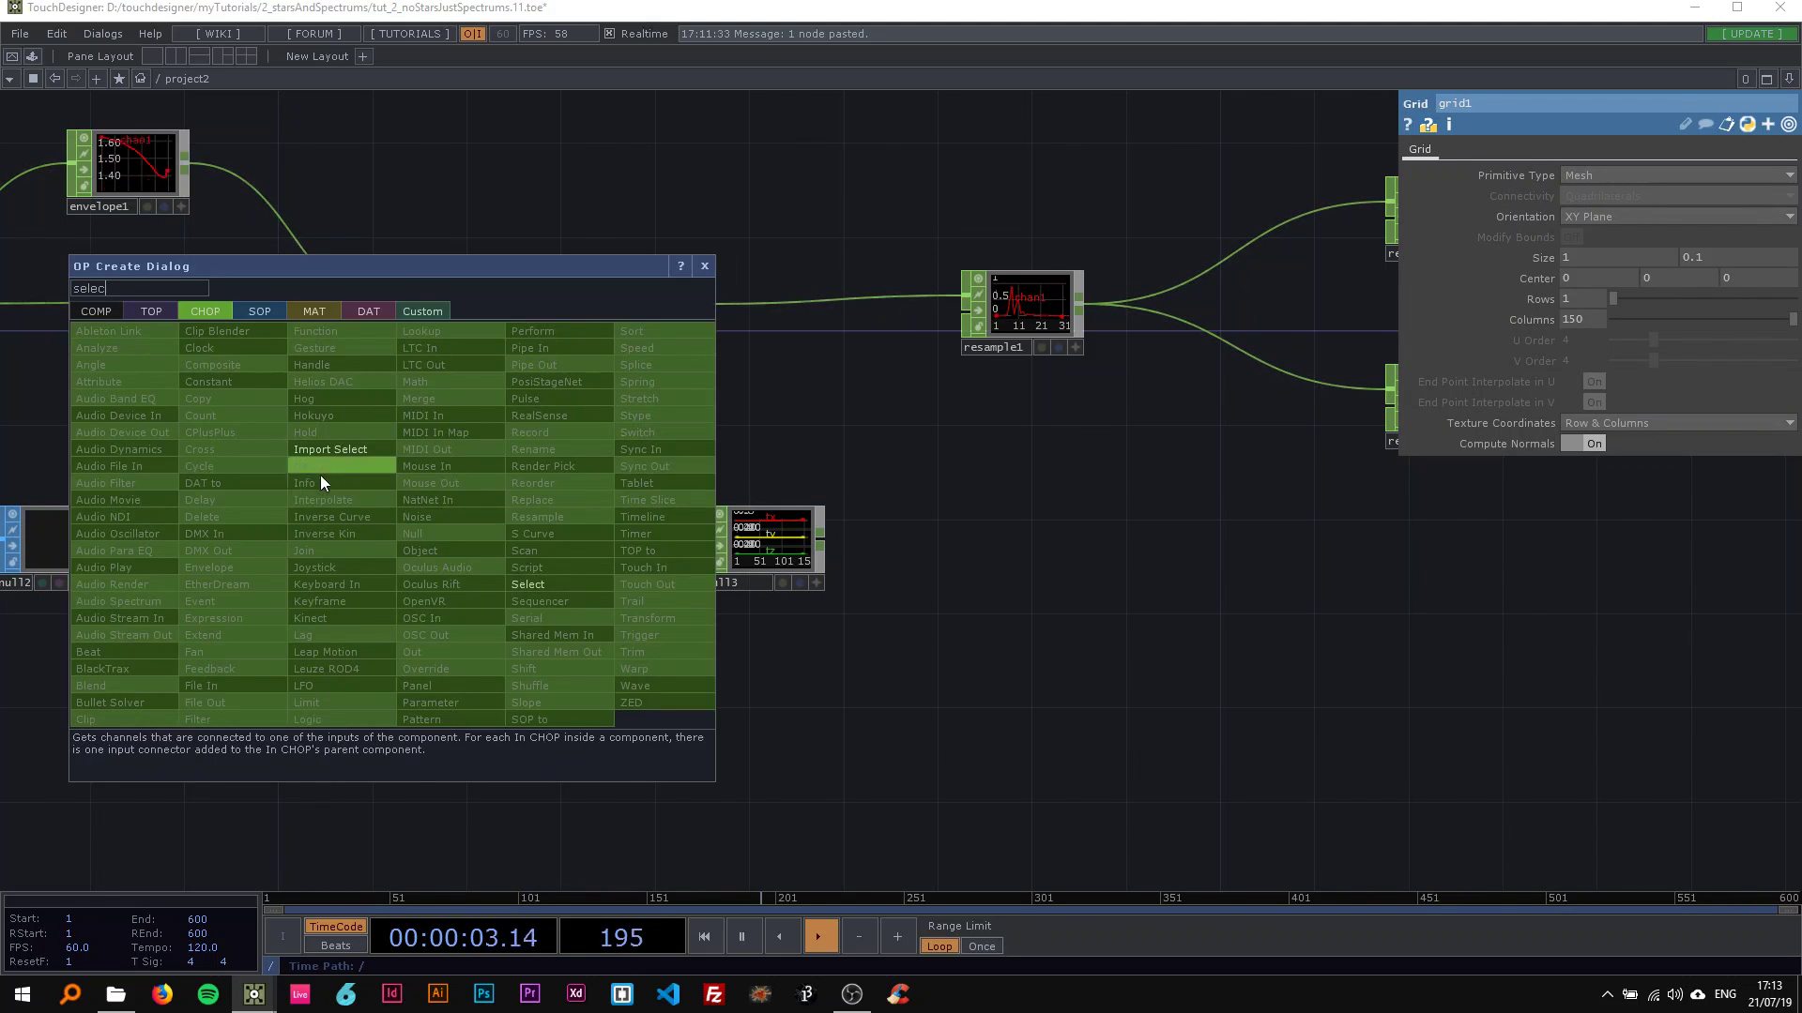
{"action": "left_click", "coordinate": [527, 582]}
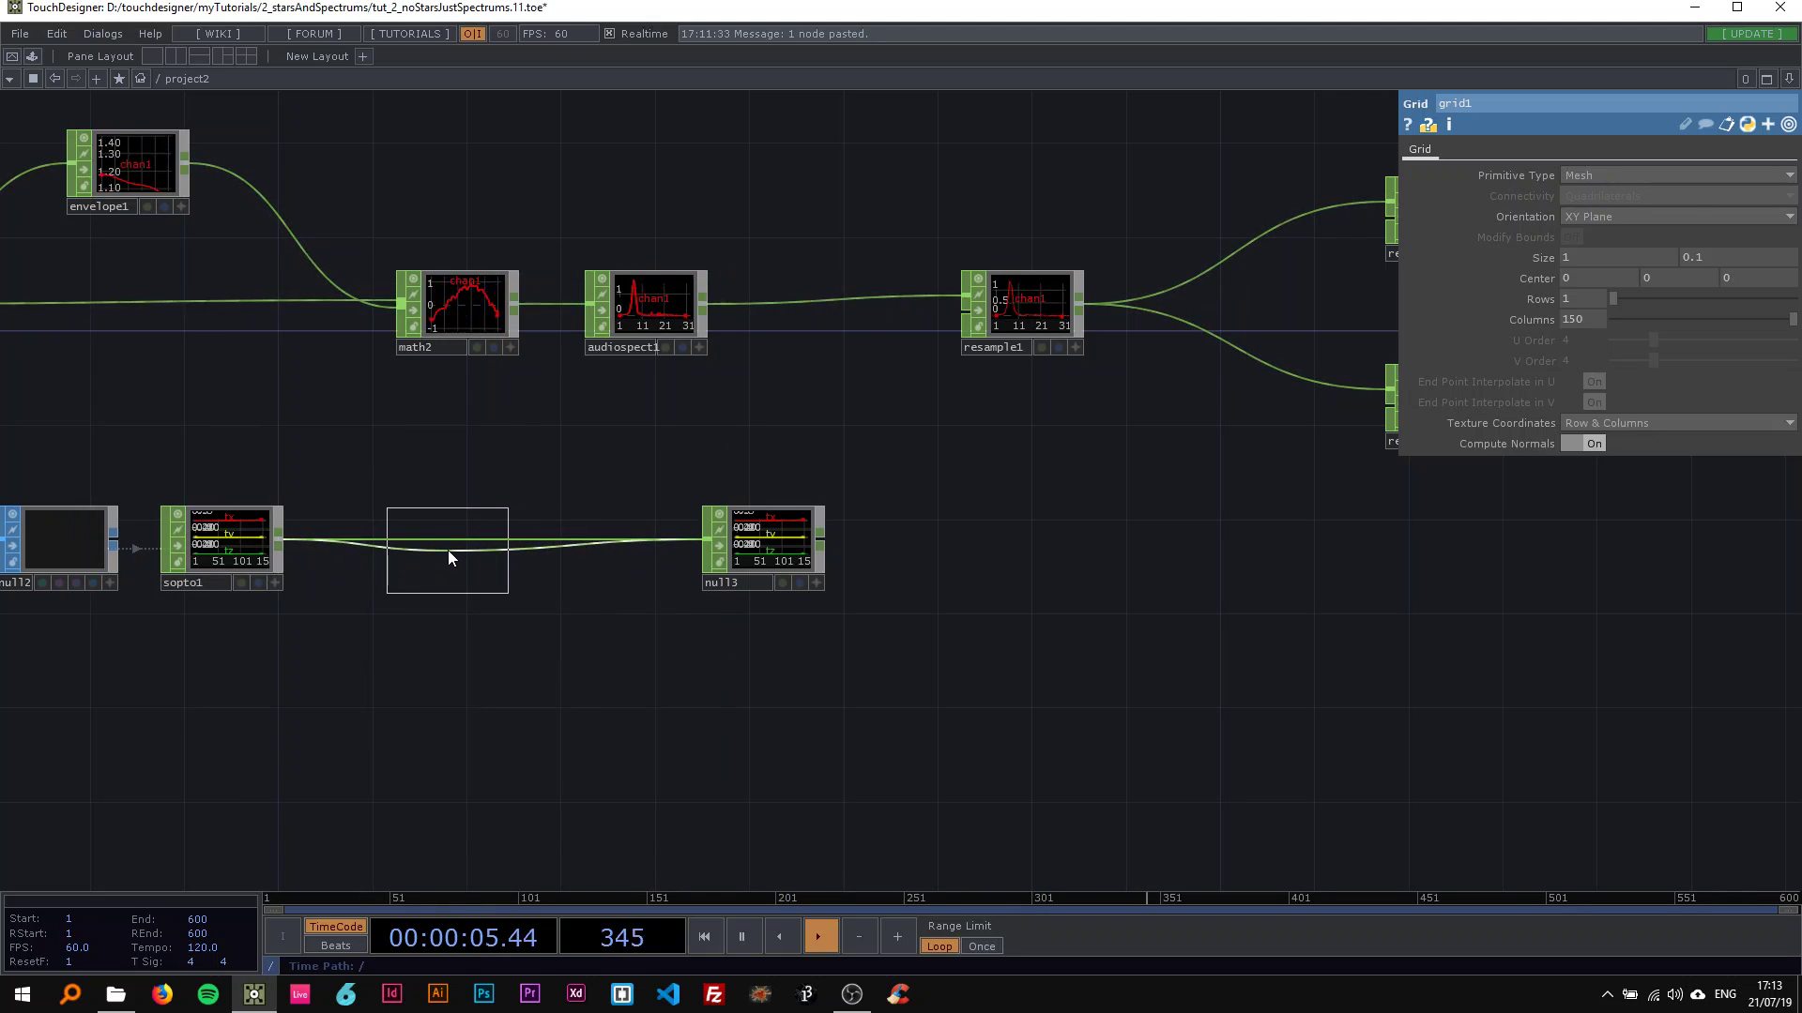
{"action": "left_click", "coordinate": [448, 550]}
{"action": "left_click", "coordinate": [1546, 195]}
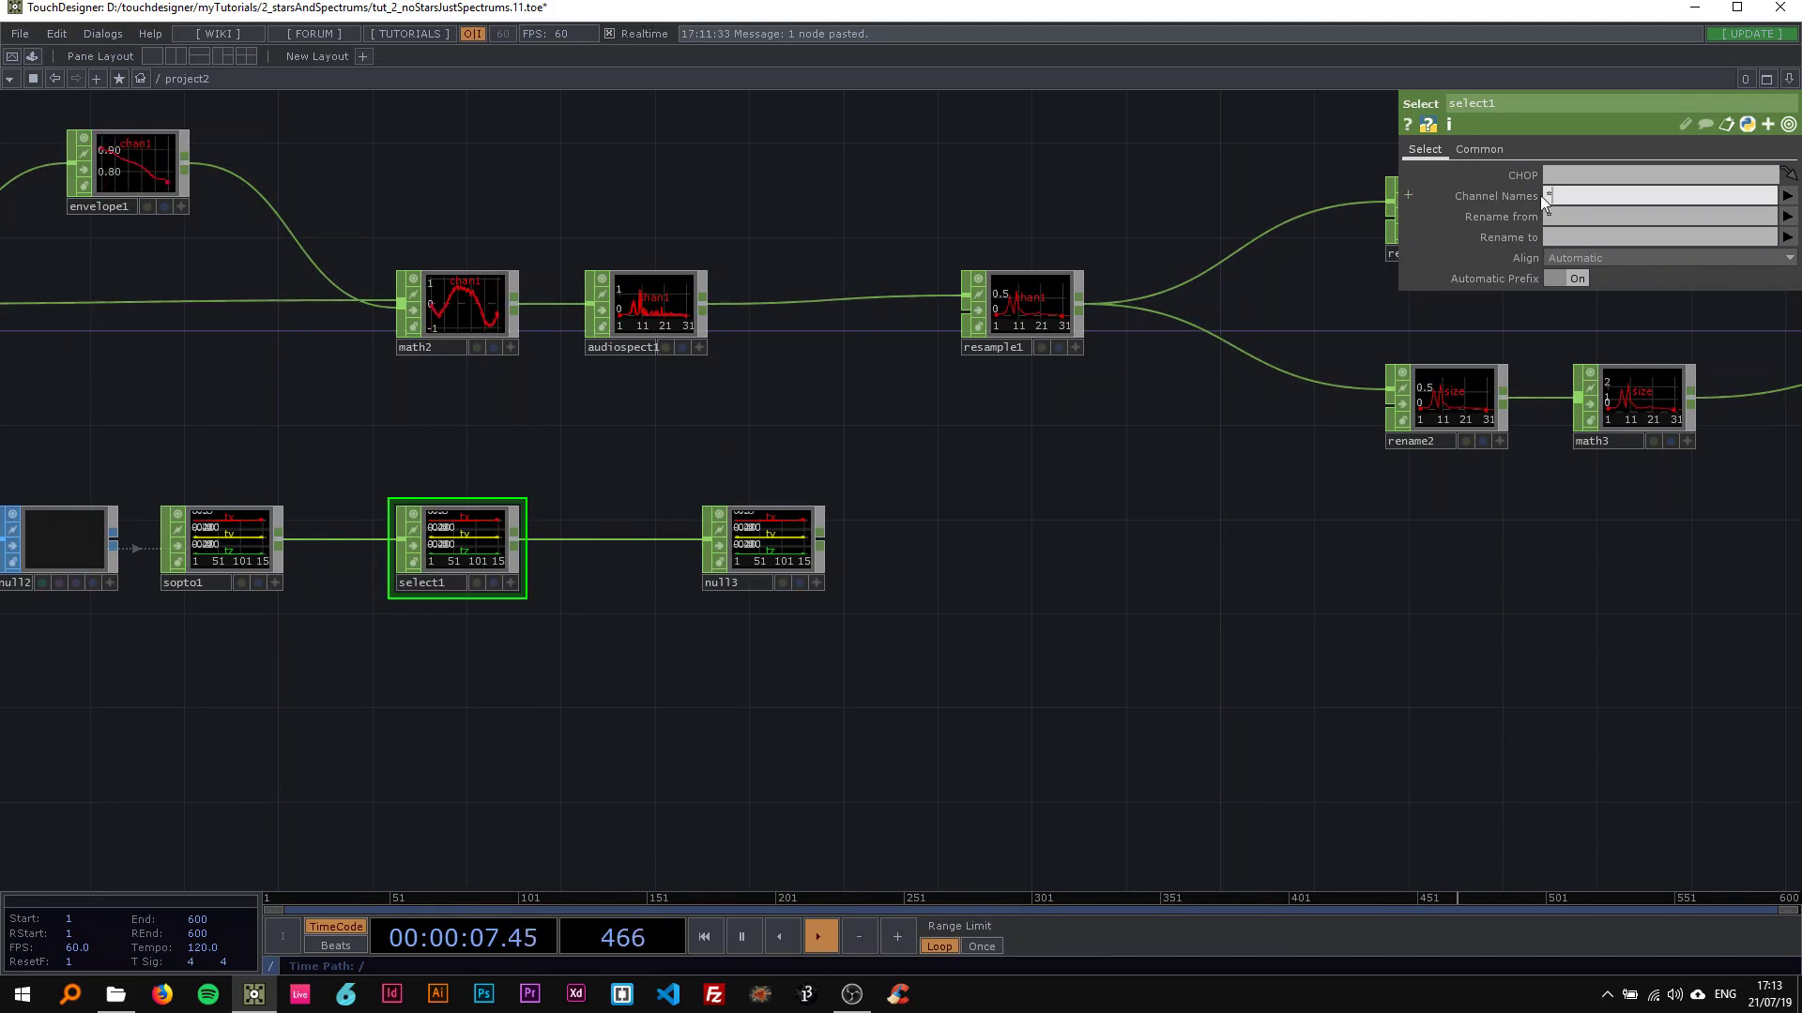
{"action": "type", "text": "tx"}
{"action": "key", "text": "Return"}
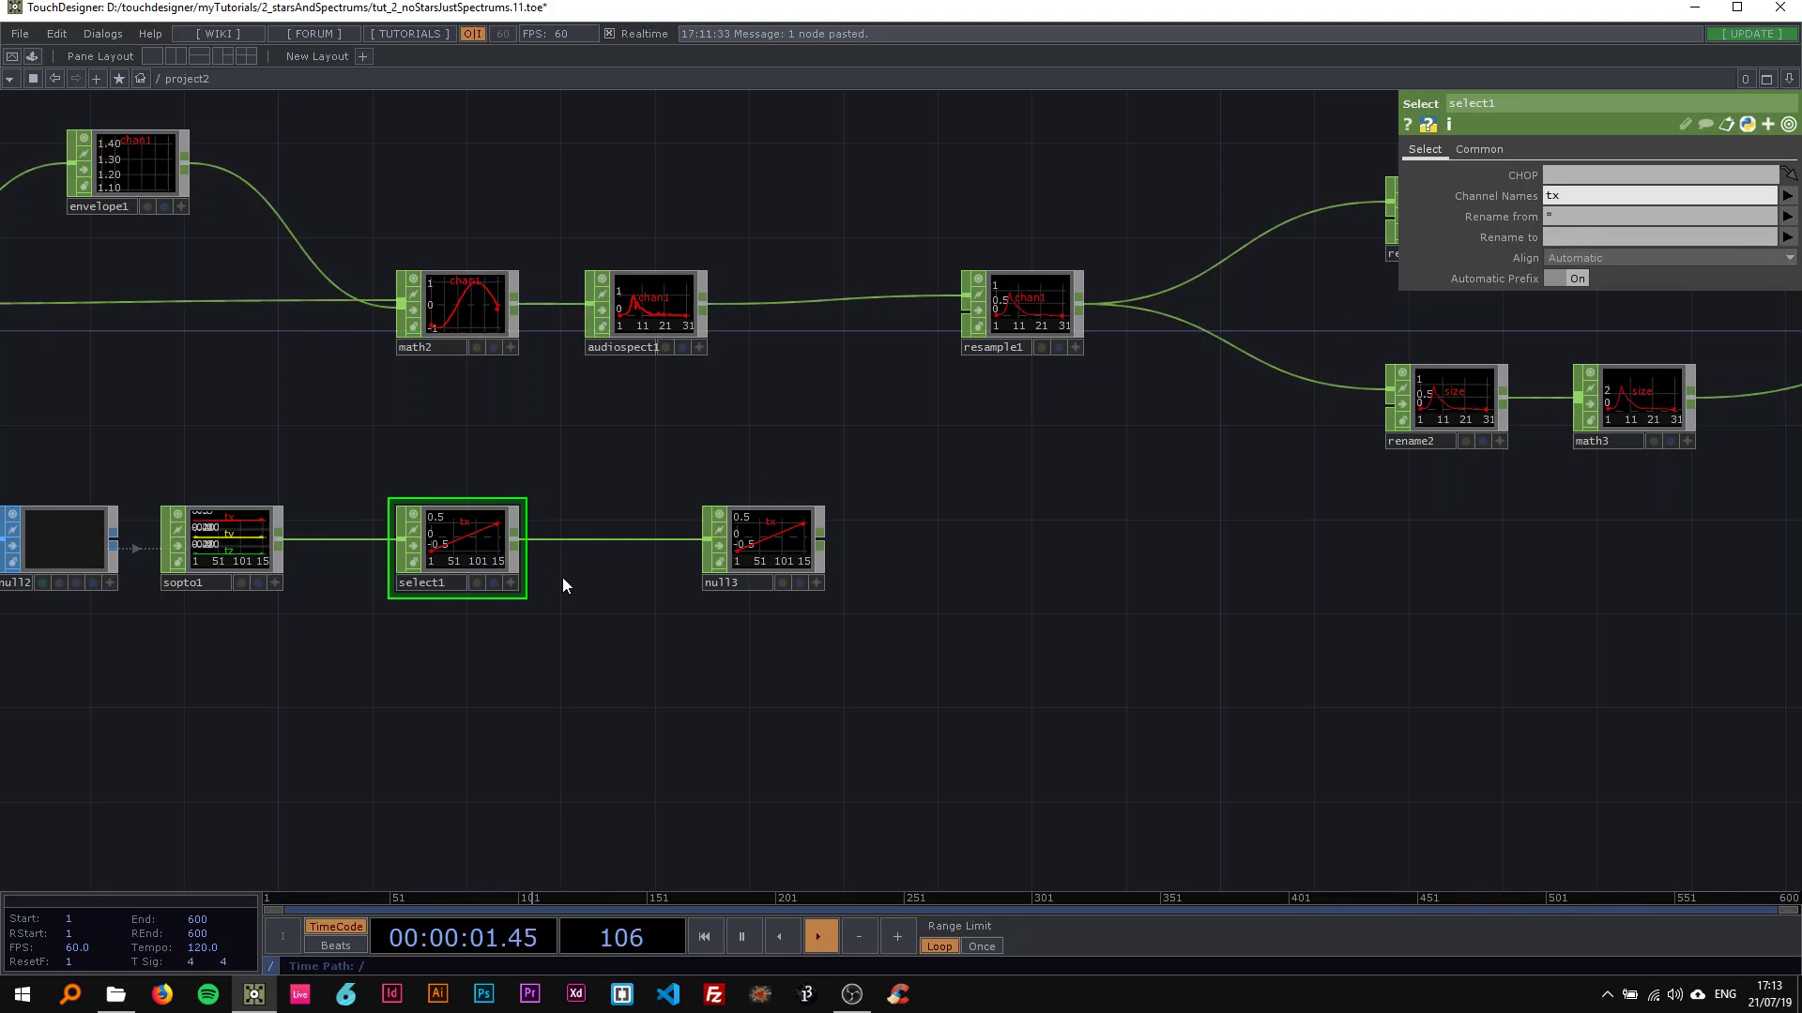
Step: Move null3 close to select1 and connect it to the second input of resample1
{"action": "left_click_drag", "start_coordinate": [783, 545], "coordinate": [656, 542]}
{"action": "left_click_drag", "start_coordinate": [673, 443], "coordinate": [379, 456]}
{"action": "left_click", "coordinate": [454, 532]}
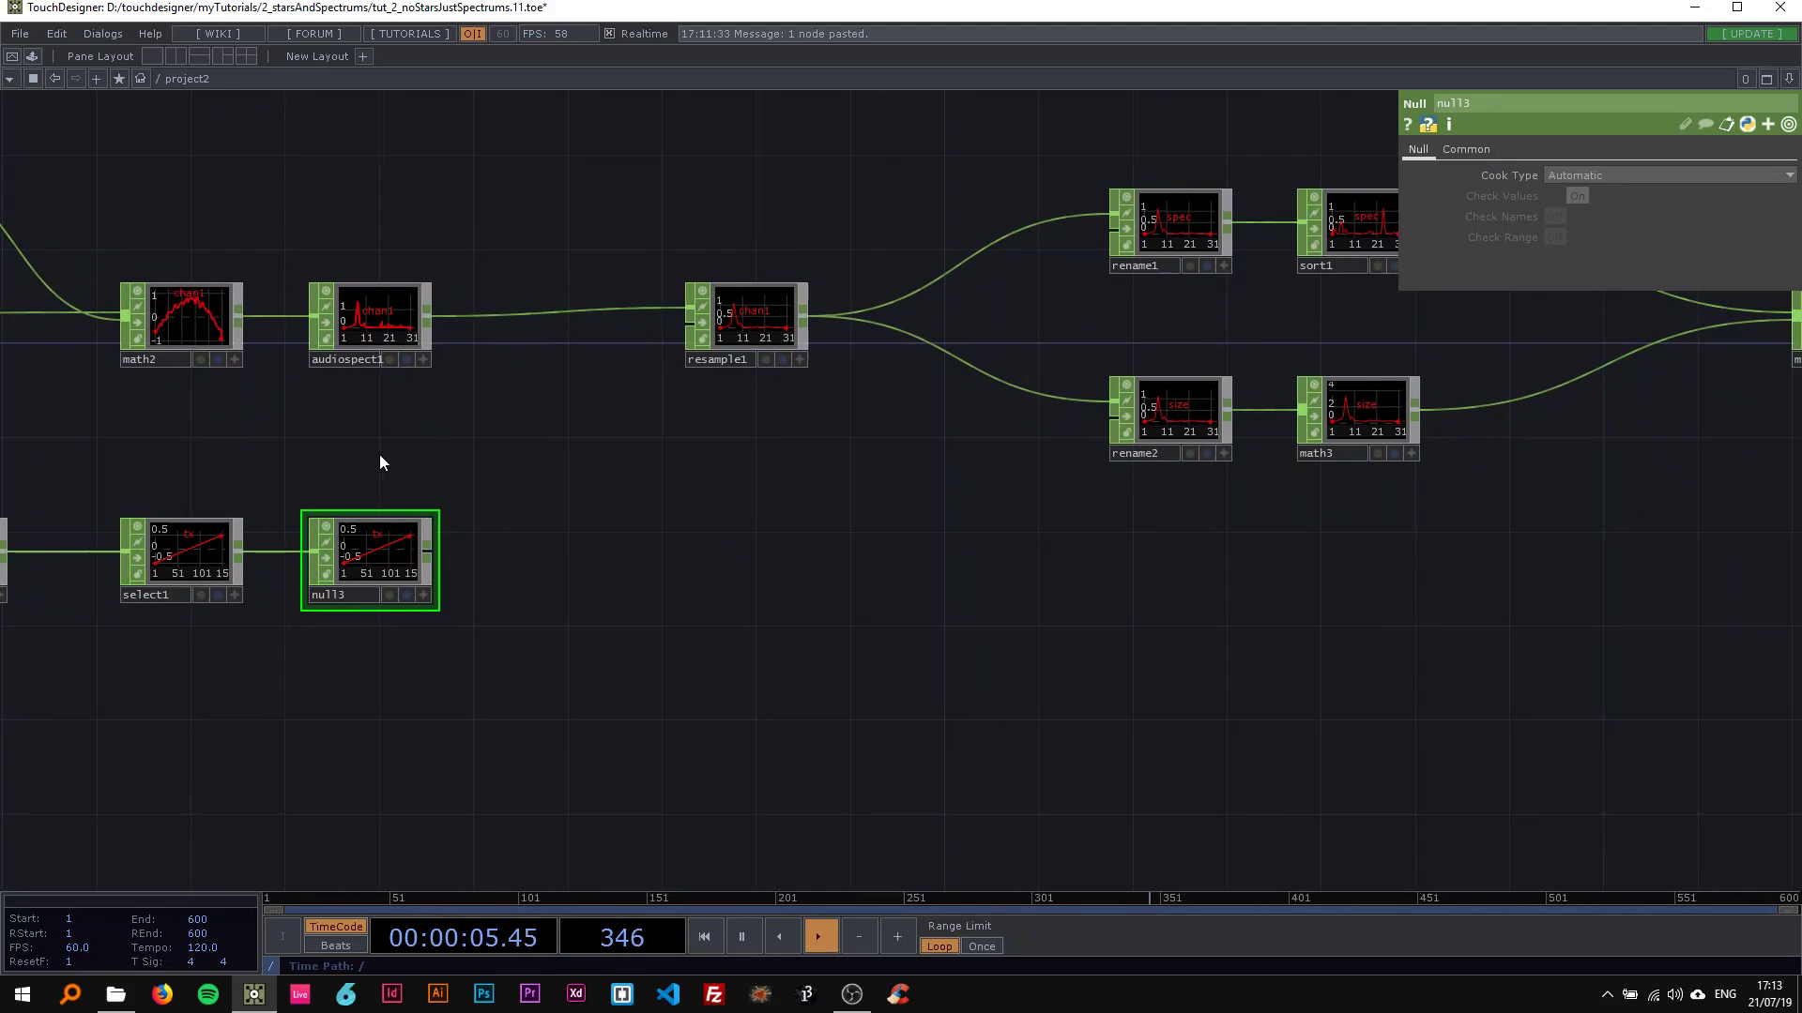
{"action": "left_click", "coordinate": [429, 552]}
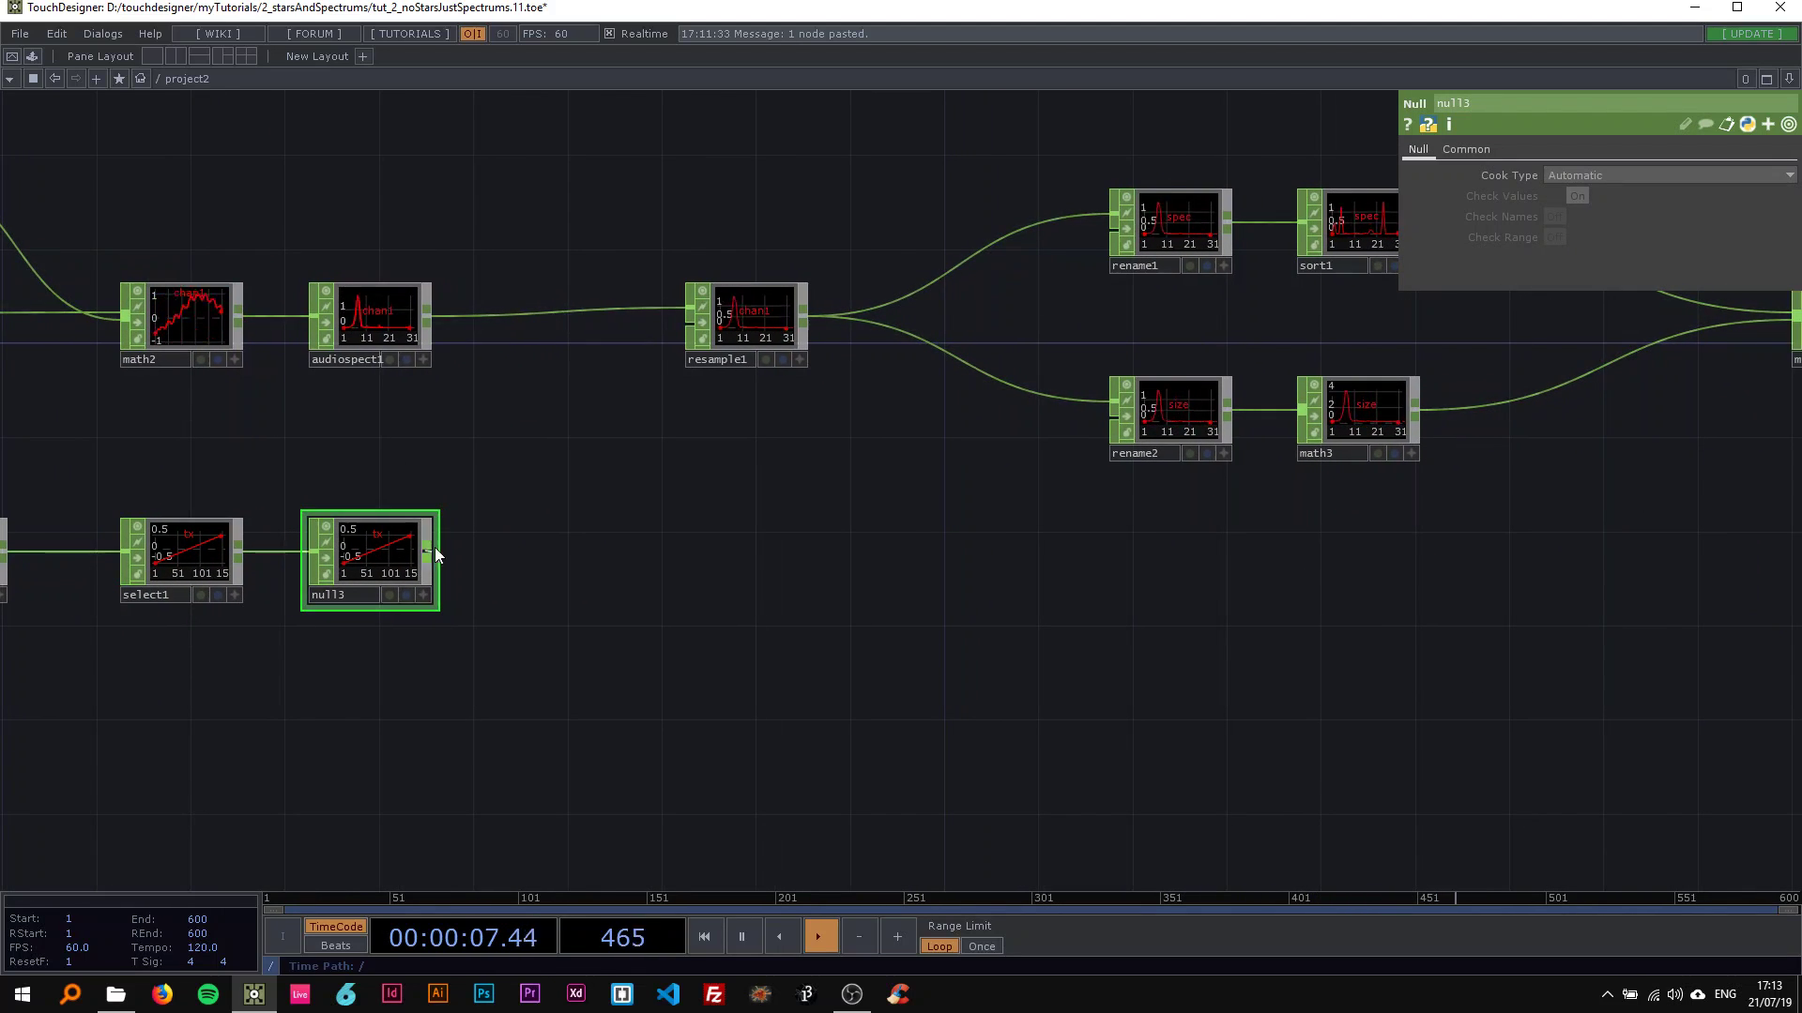
{"action": "left_click", "coordinate": [666, 346]}
{"action": "left_click", "coordinate": [732, 324]}
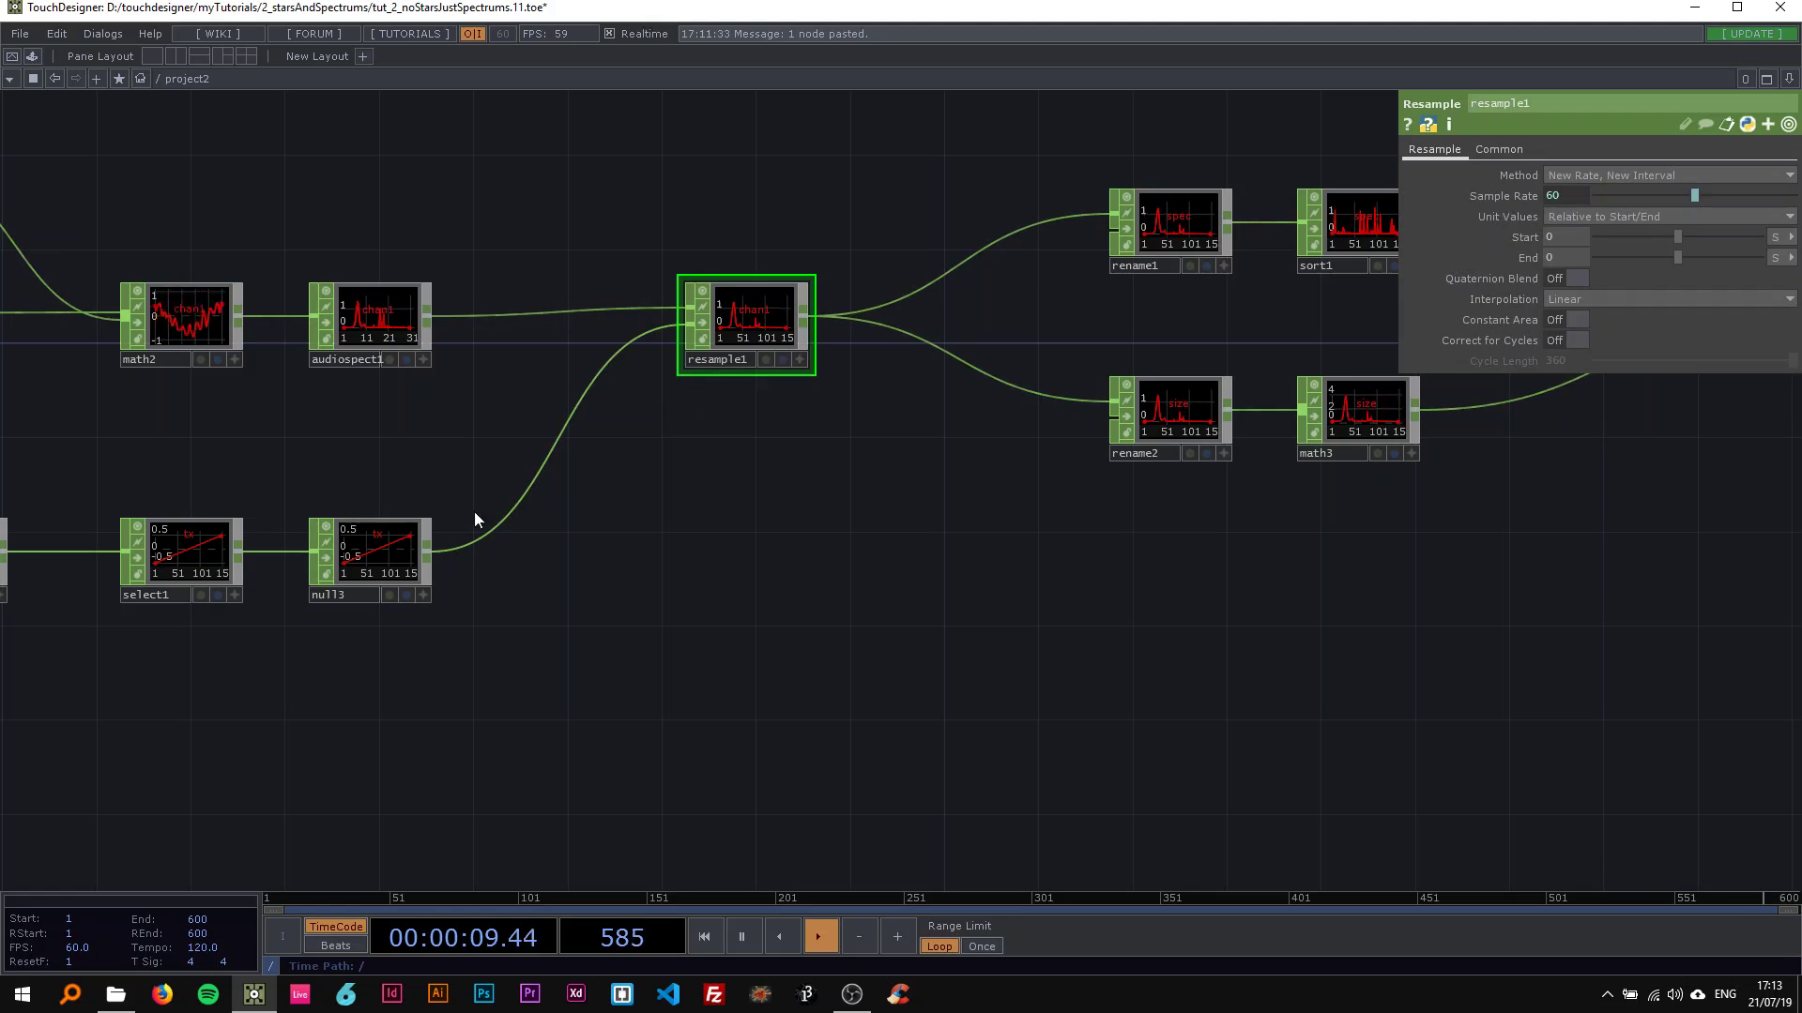
{"action": "left_click", "coordinate": [391, 343]}
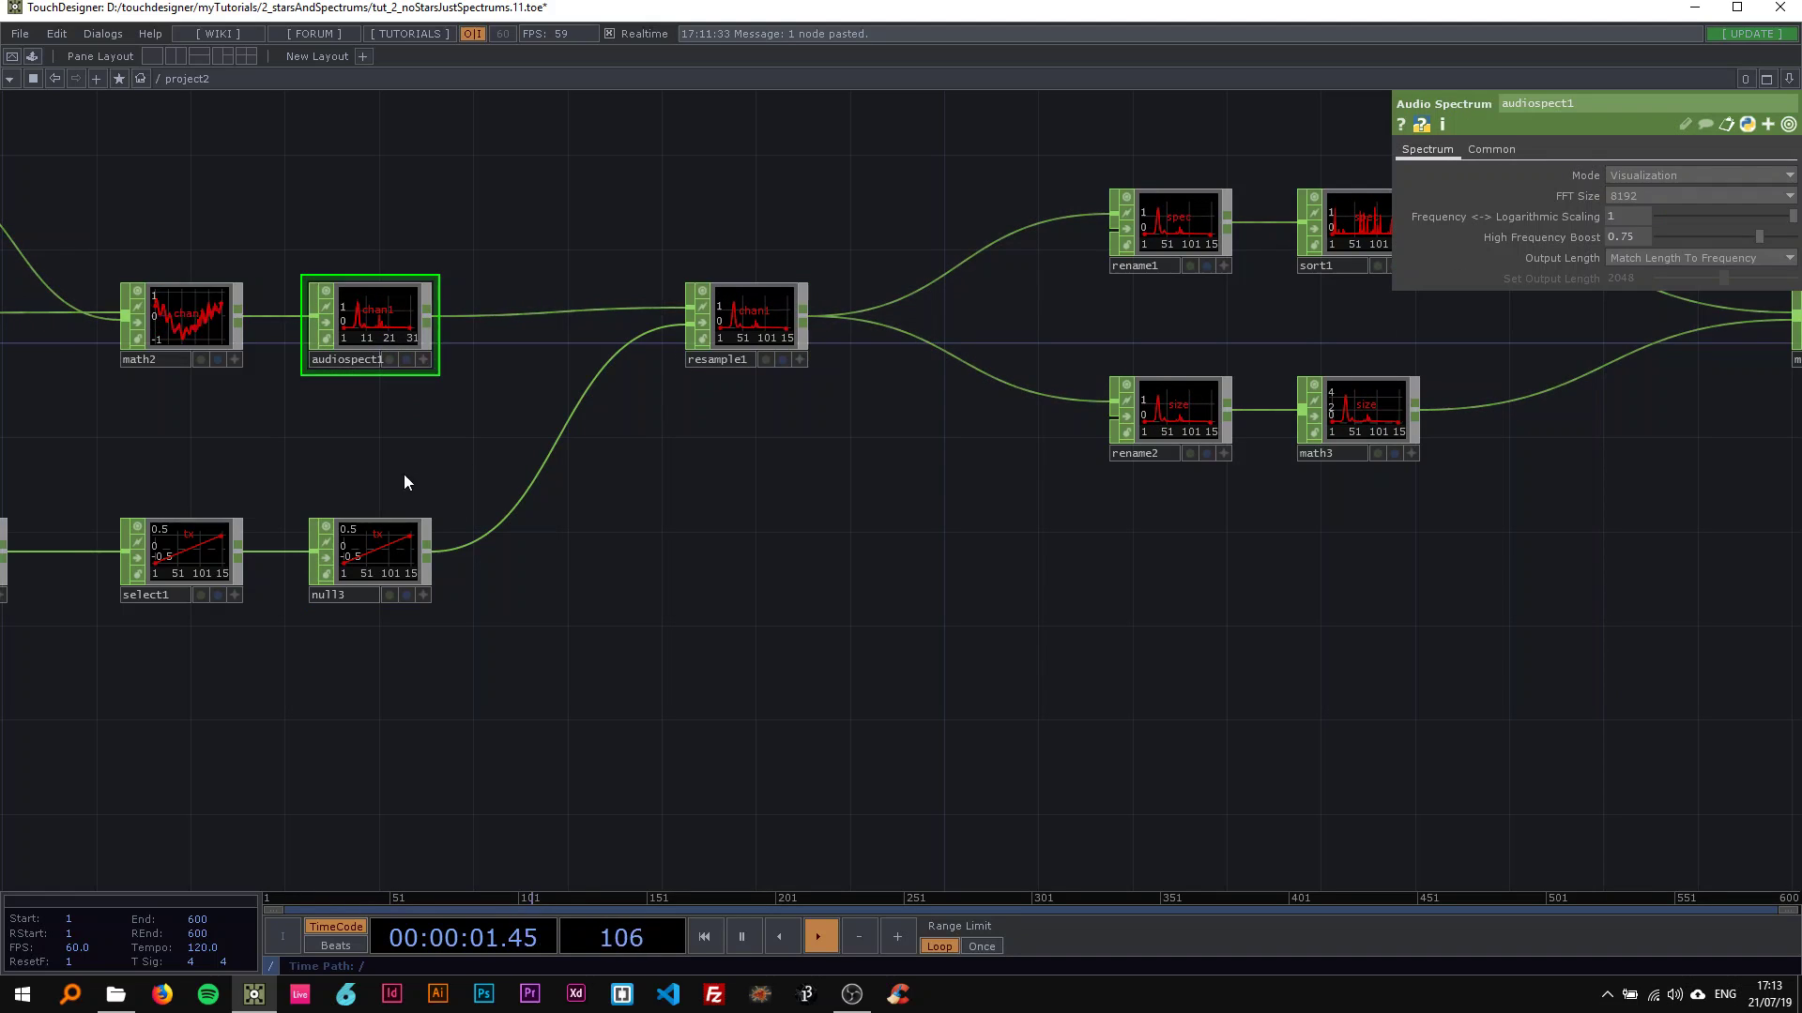
{"action": "left_click", "coordinate": [399, 535]}
{"action": "left_click", "coordinate": [396, 349]}
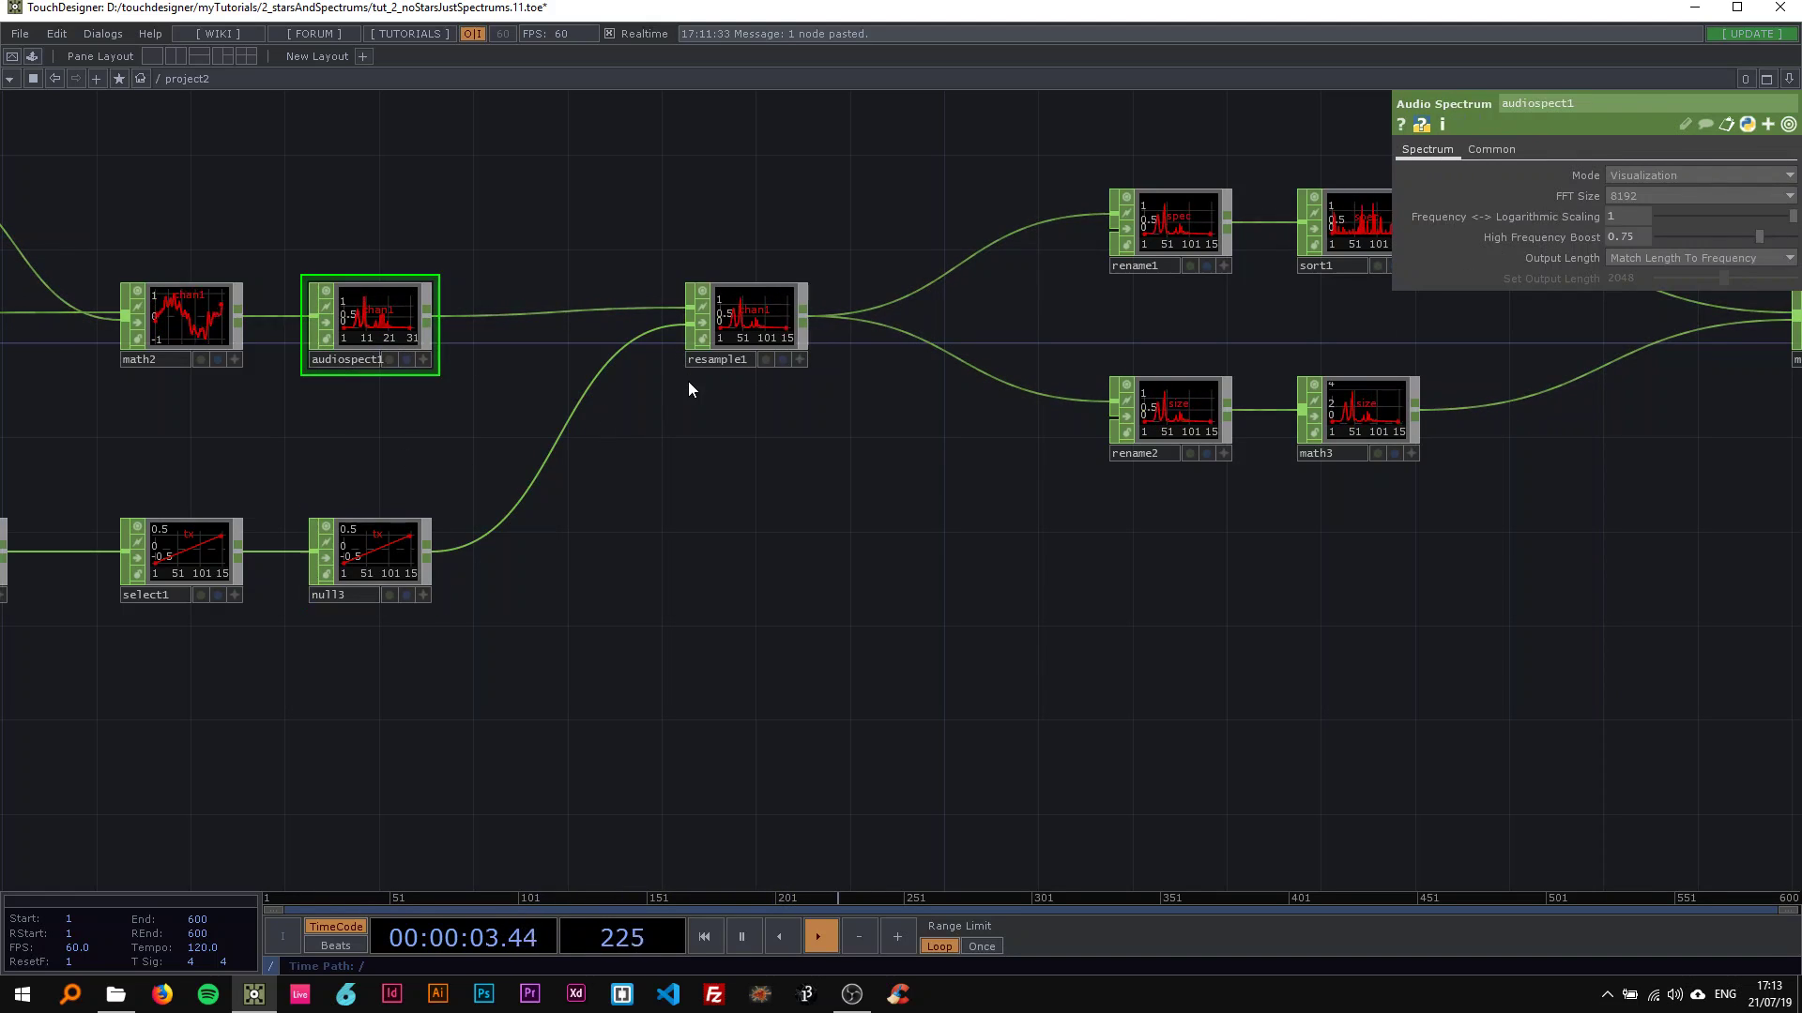
Step: Add a Noise CHOP in the empty area above resample1 and open its Channel parameters
{"action": "scroll", "coordinate": [597, 463], "scroll_direction": "down", "scroll_amount": 1}
{"action": "scroll", "coordinate": [597, 464], "scroll_direction": "down", "scroll_amount": 2}
{"action": "left_click_drag", "start_coordinate": [595, 290], "coordinate": [420, 507]}
{"action": "left_click_drag", "start_coordinate": [480, 357], "coordinate": [443, 356]}
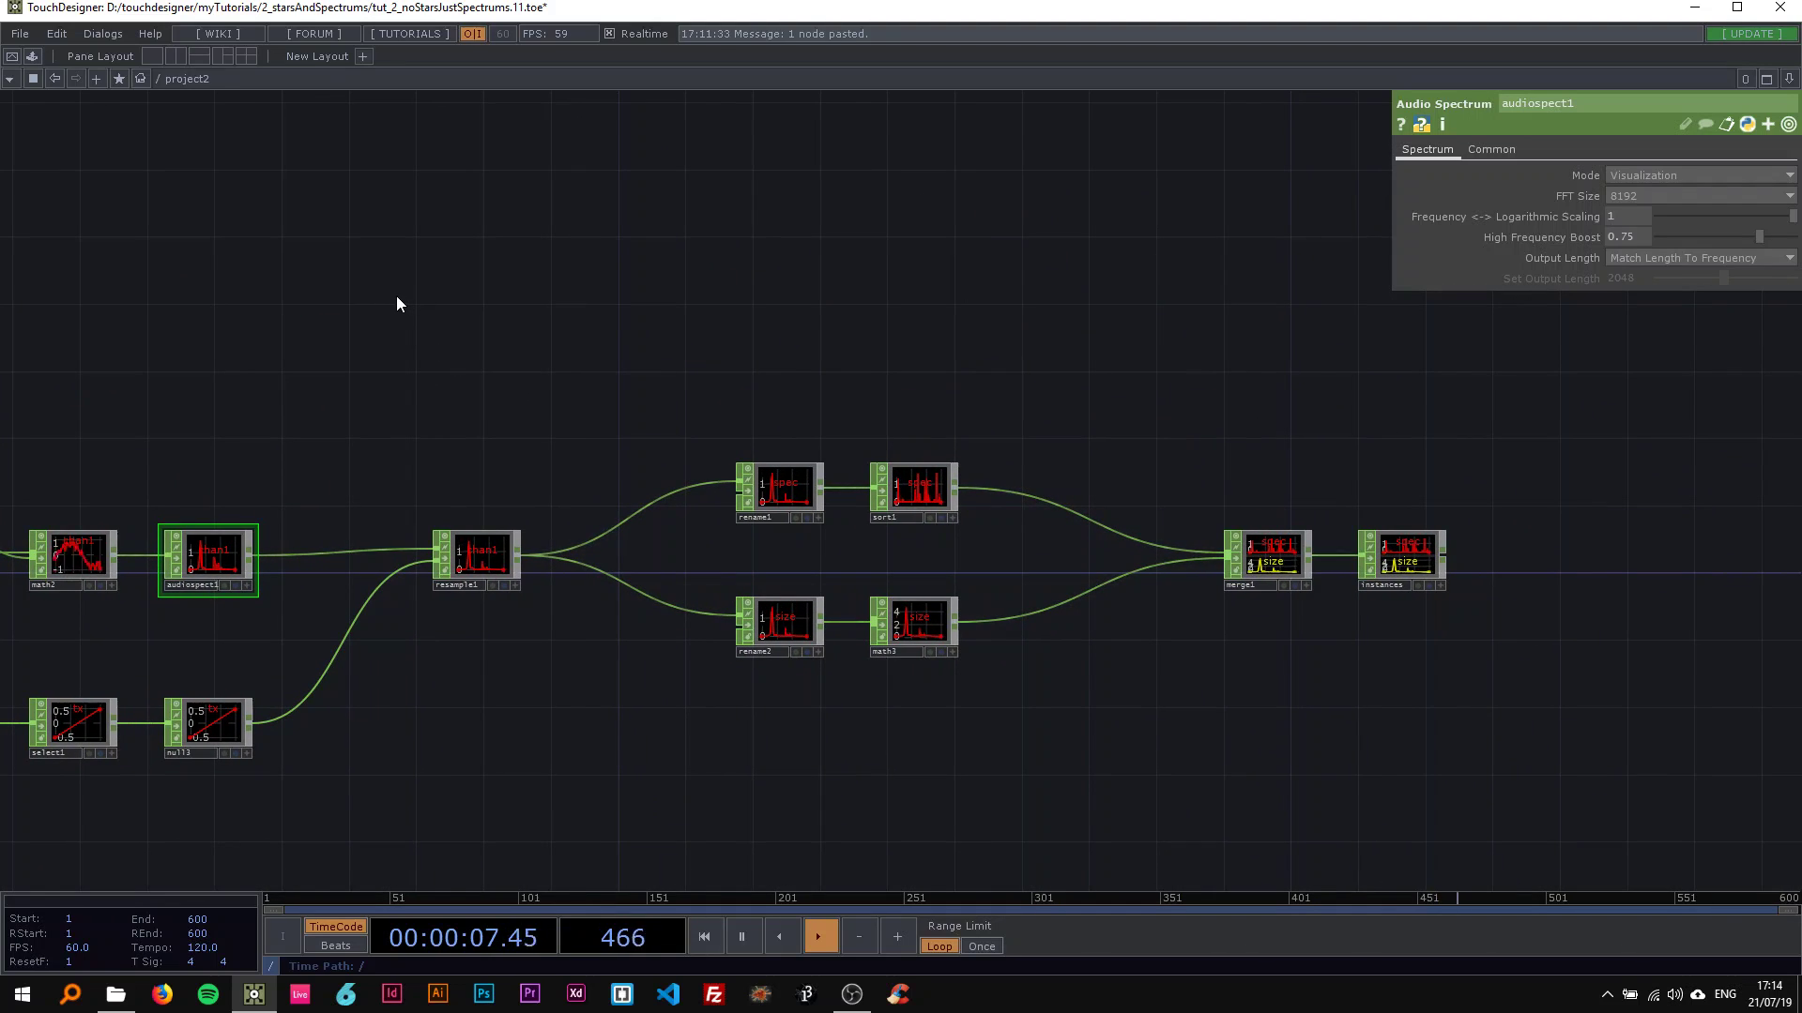
{"action": "key", "text": "Tab"}
{"action": "left_click", "coordinate": [430, 302]}
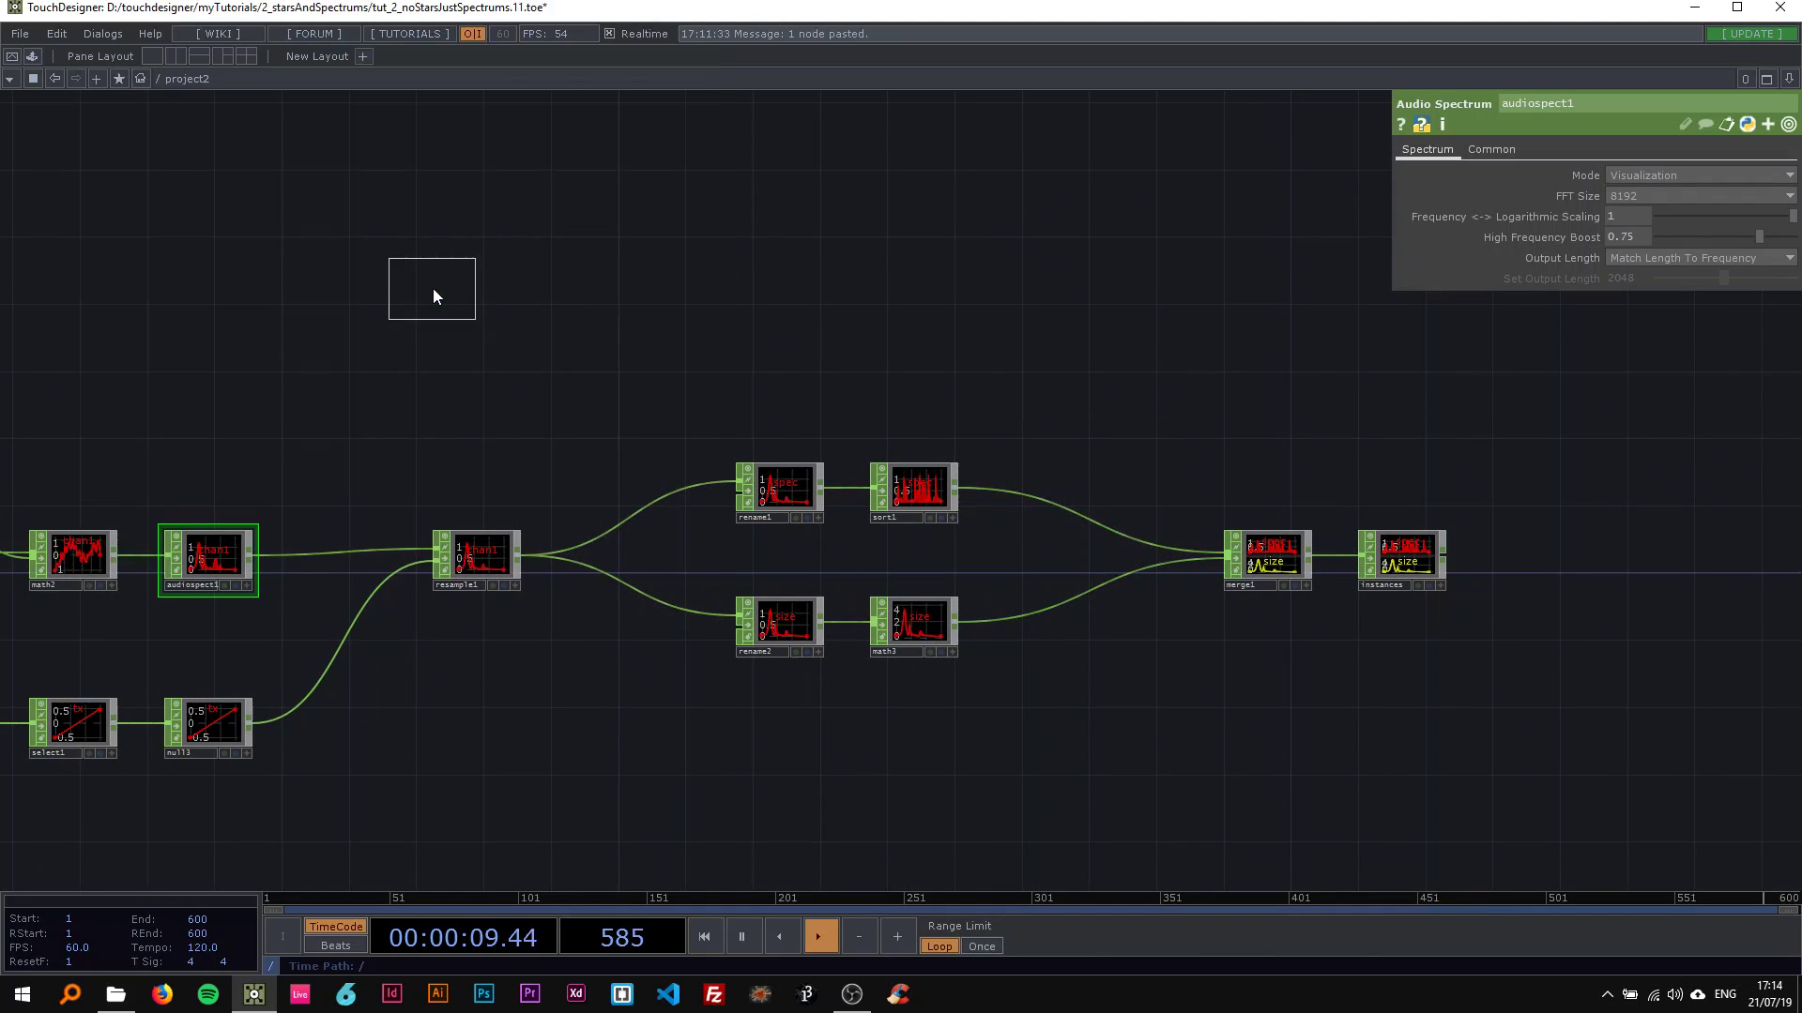
{"action": "left_click", "coordinate": [363, 302]}
{"action": "scroll", "coordinate": [362, 319], "scroll_direction": "up", "scroll_amount": 2}
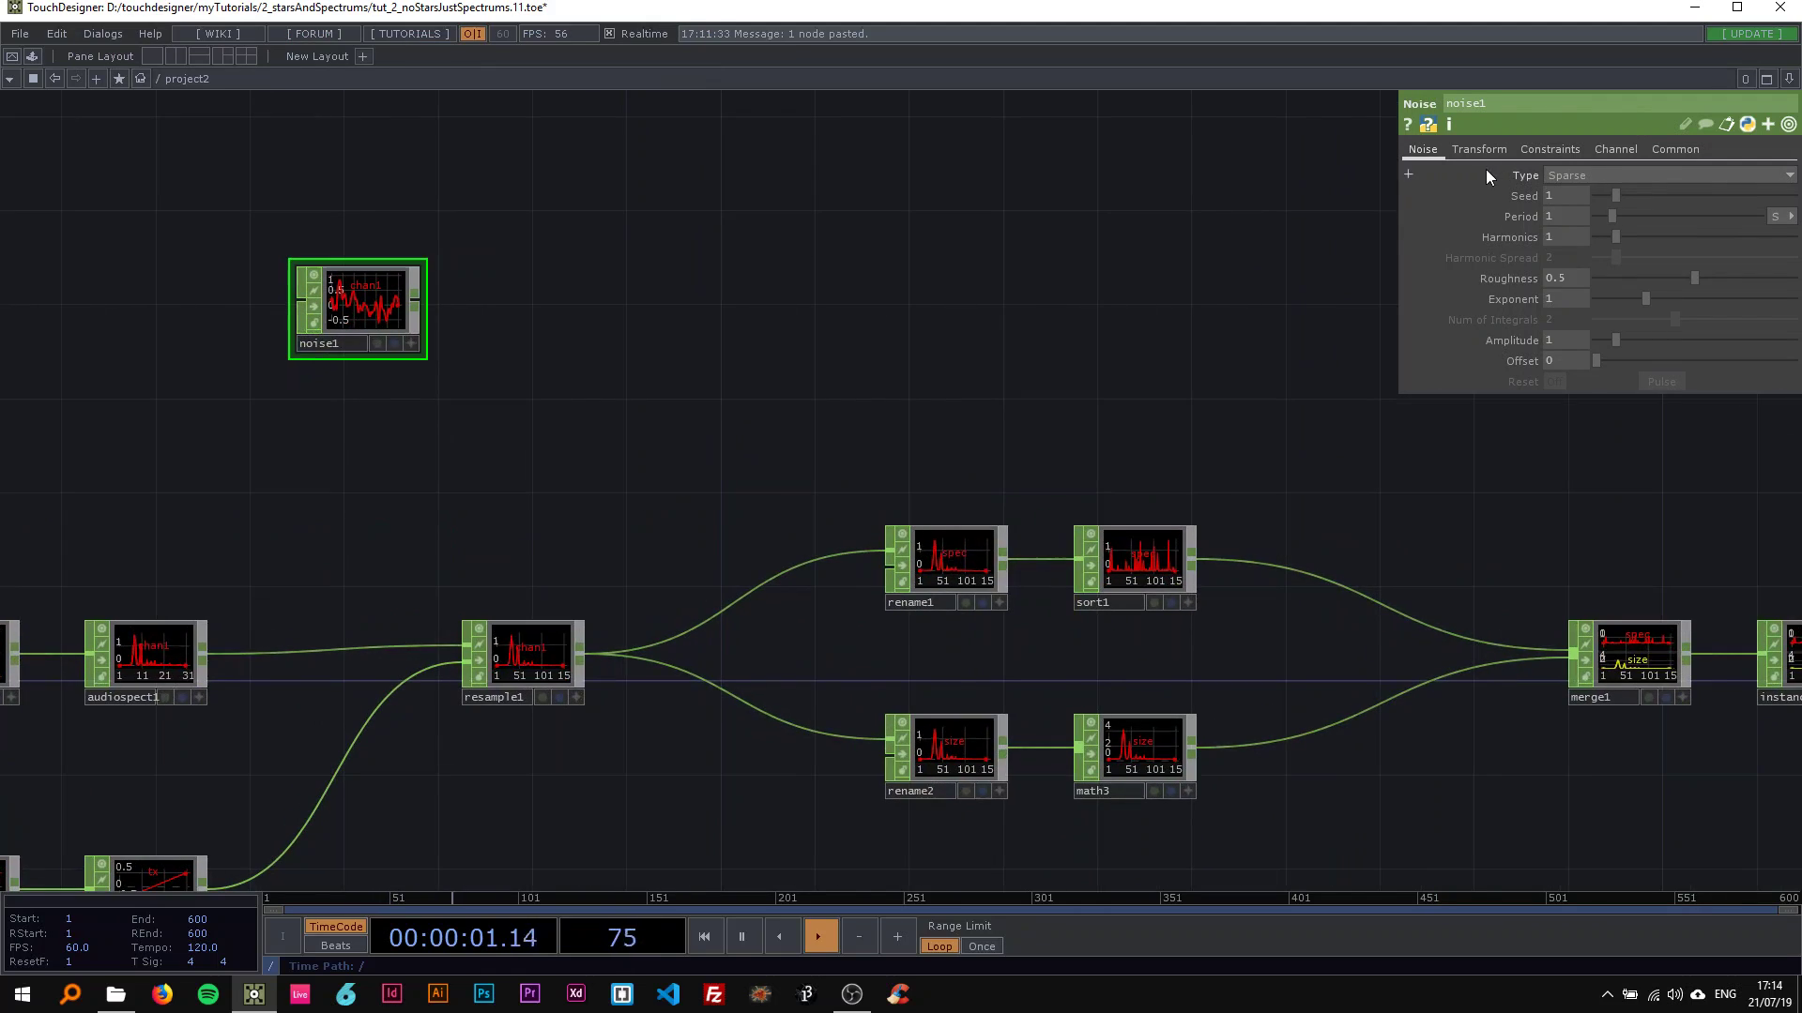
{"action": "left_click", "coordinate": [1610, 150]}
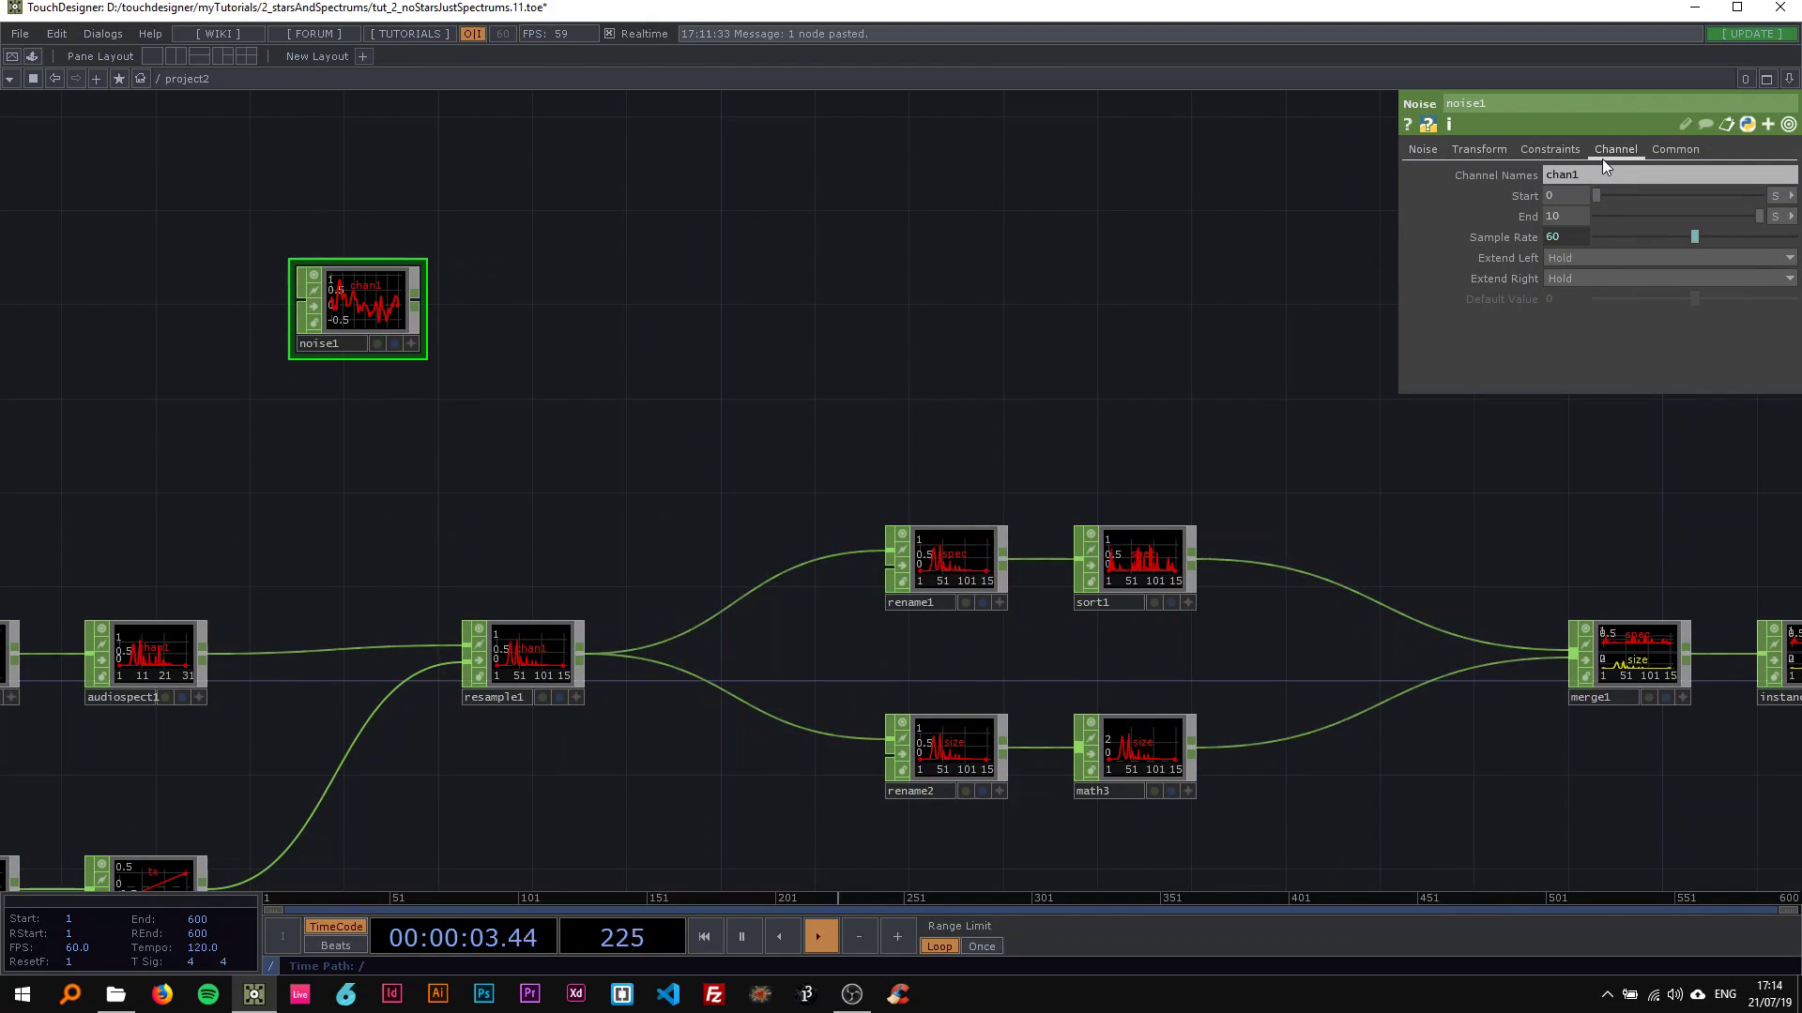
Step: Set noise1's Channel Names to ty and shift the node slightly in the space above resample1
{"action": "left_click", "coordinate": [1562, 174]}
{"action": "type", "text": "ty"}
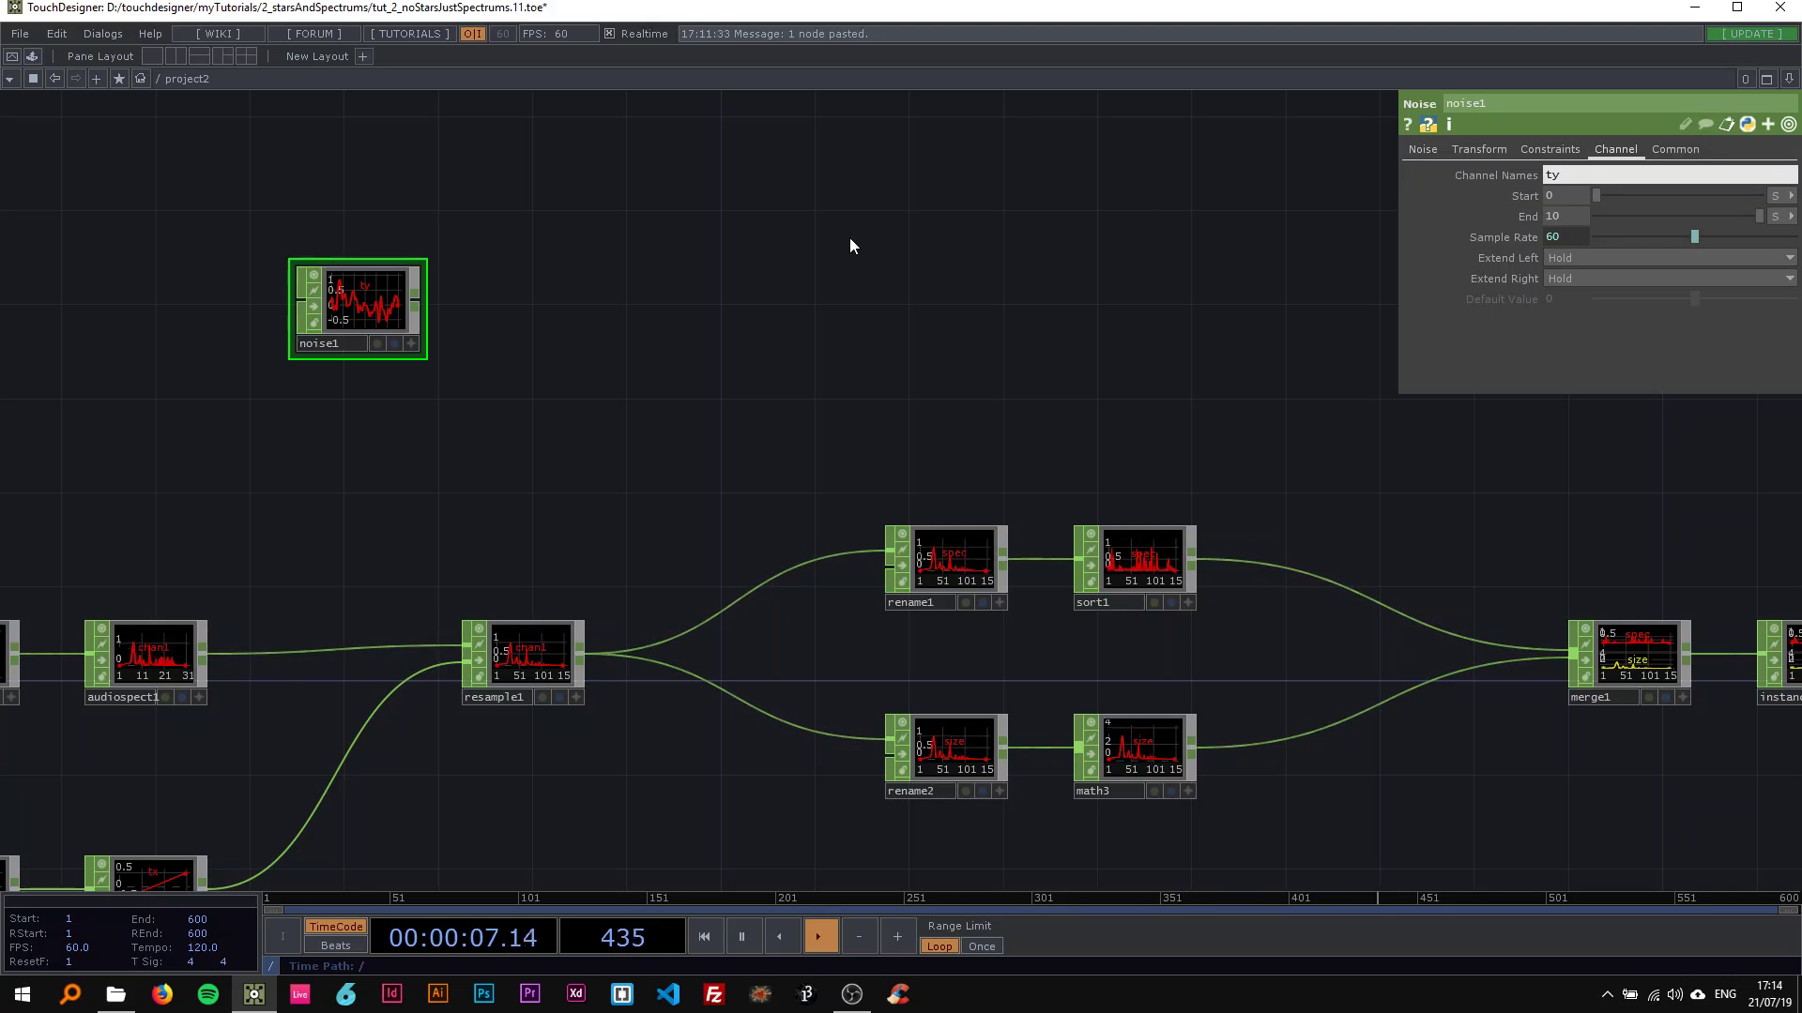
{"action": "key", "text": "Return"}
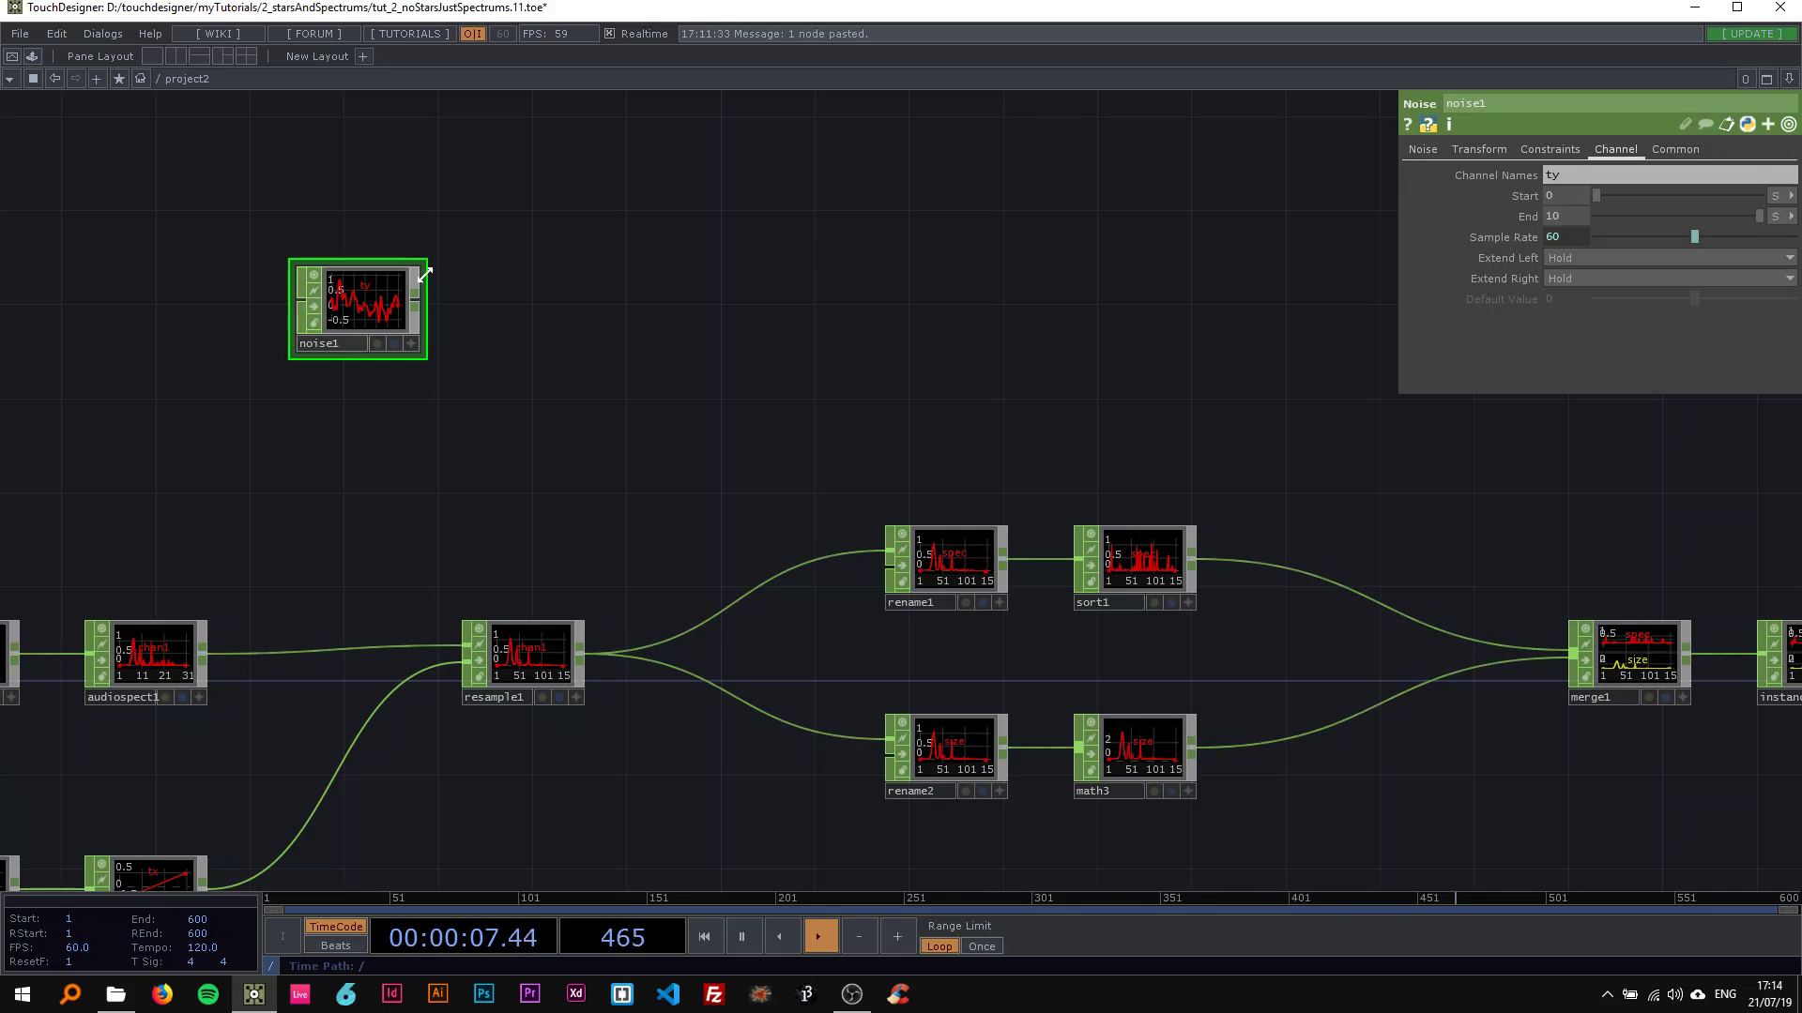
{"action": "mouse_move", "coordinate": [362, 296]}
{"action": "left_mouse_down"}
{"action": "mouse_move", "coordinate": [409, 296]}
{"action": "mouse_move", "coordinate": [375, 280]}
{"action": "left_mouse_up"}
Step: Duplicate resample1 beside noise1 and feed noise1 into the copy's first input, keeping null3 on the second
{"action": "left_click", "coordinate": [526, 648]}
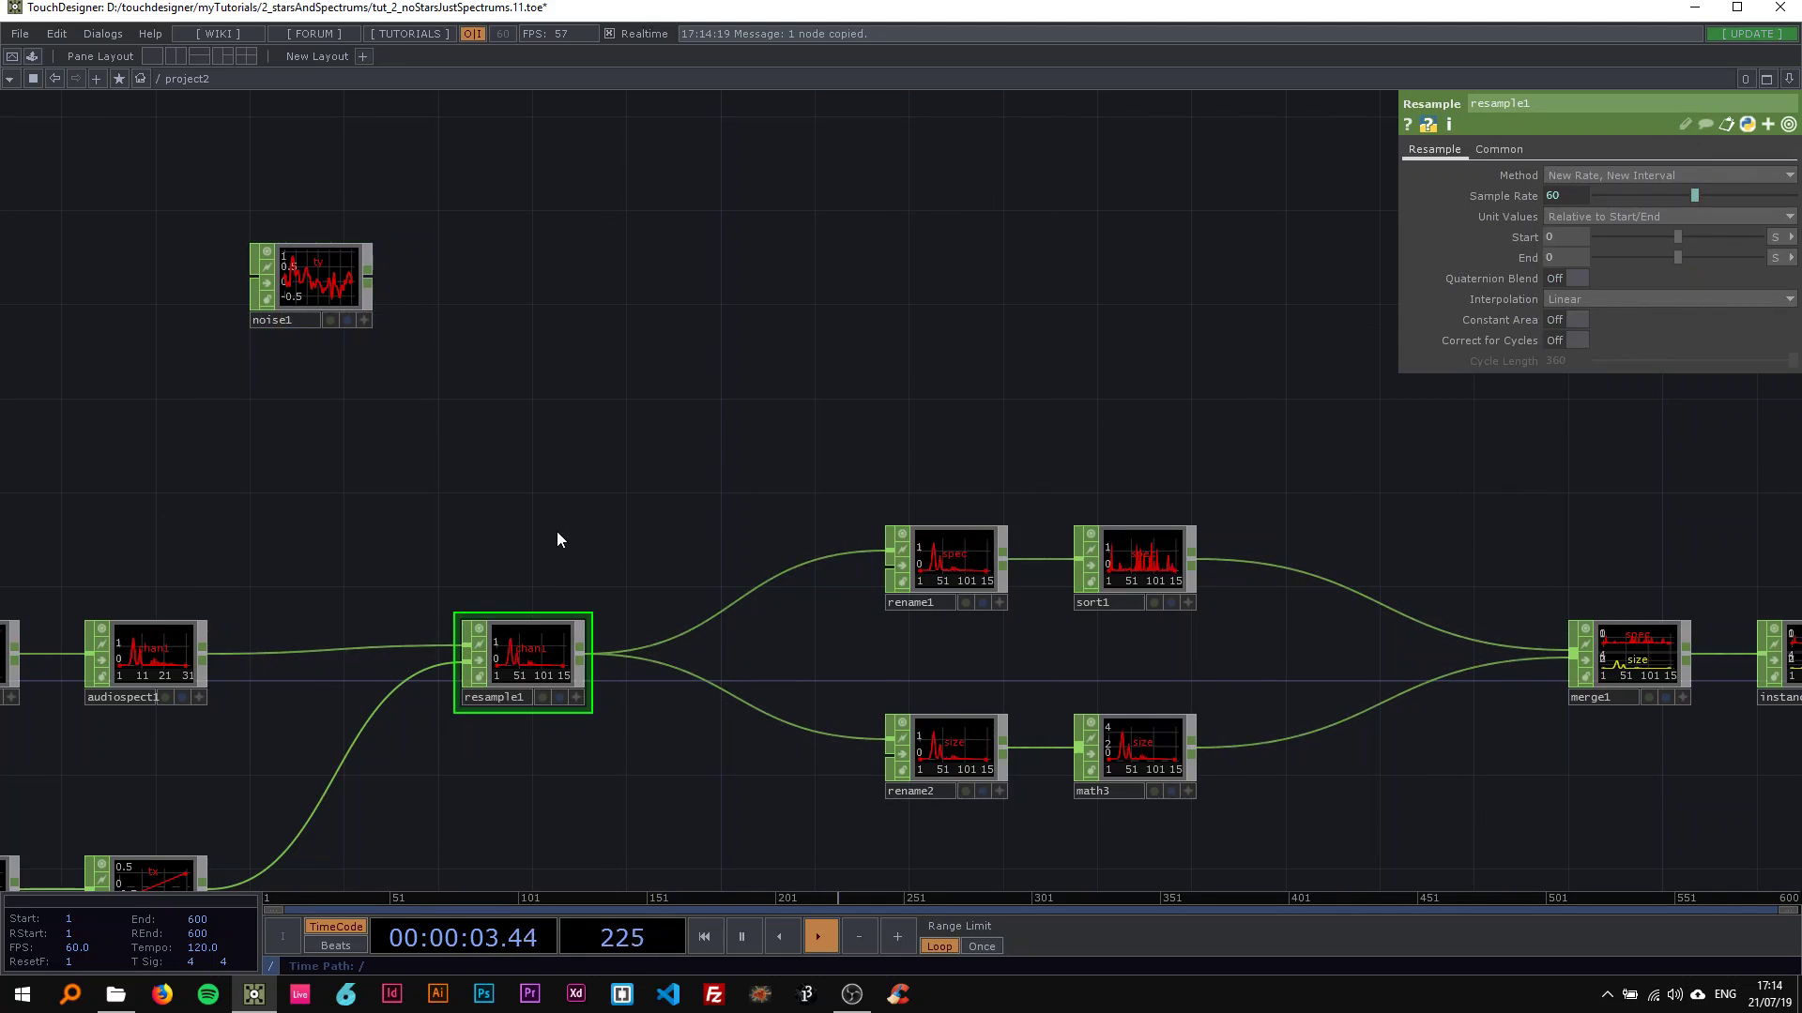
{"action": "key", "text": "ctrl+c"}
{"action": "key", "text": "ctrl+v"}
{"action": "left_click_drag", "start_coordinate": [523, 773], "coordinate": [368, 273]}
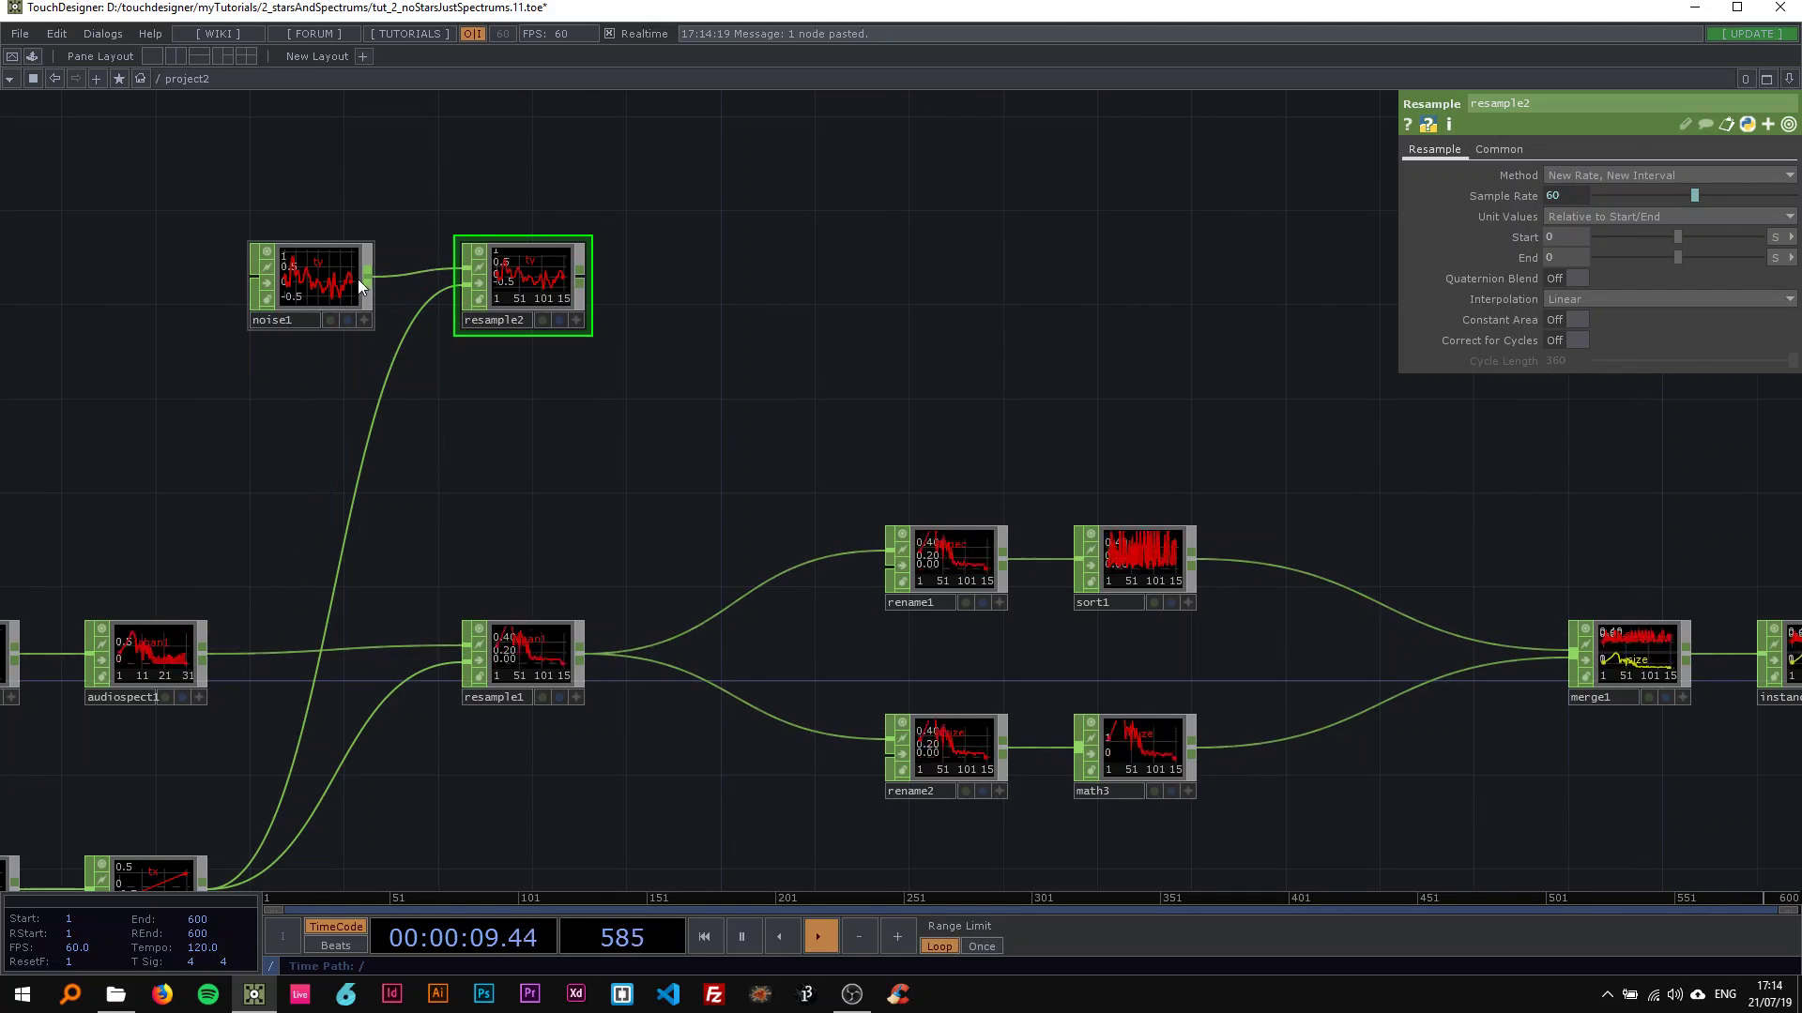
{"action": "left_click", "coordinate": [358, 278]}
Step: Add a Null CHOP fed by resample2 and place it above sort1
{"action": "left_click_drag", "start_coordinate": [576, 469], "coordinate": [471, 476]}
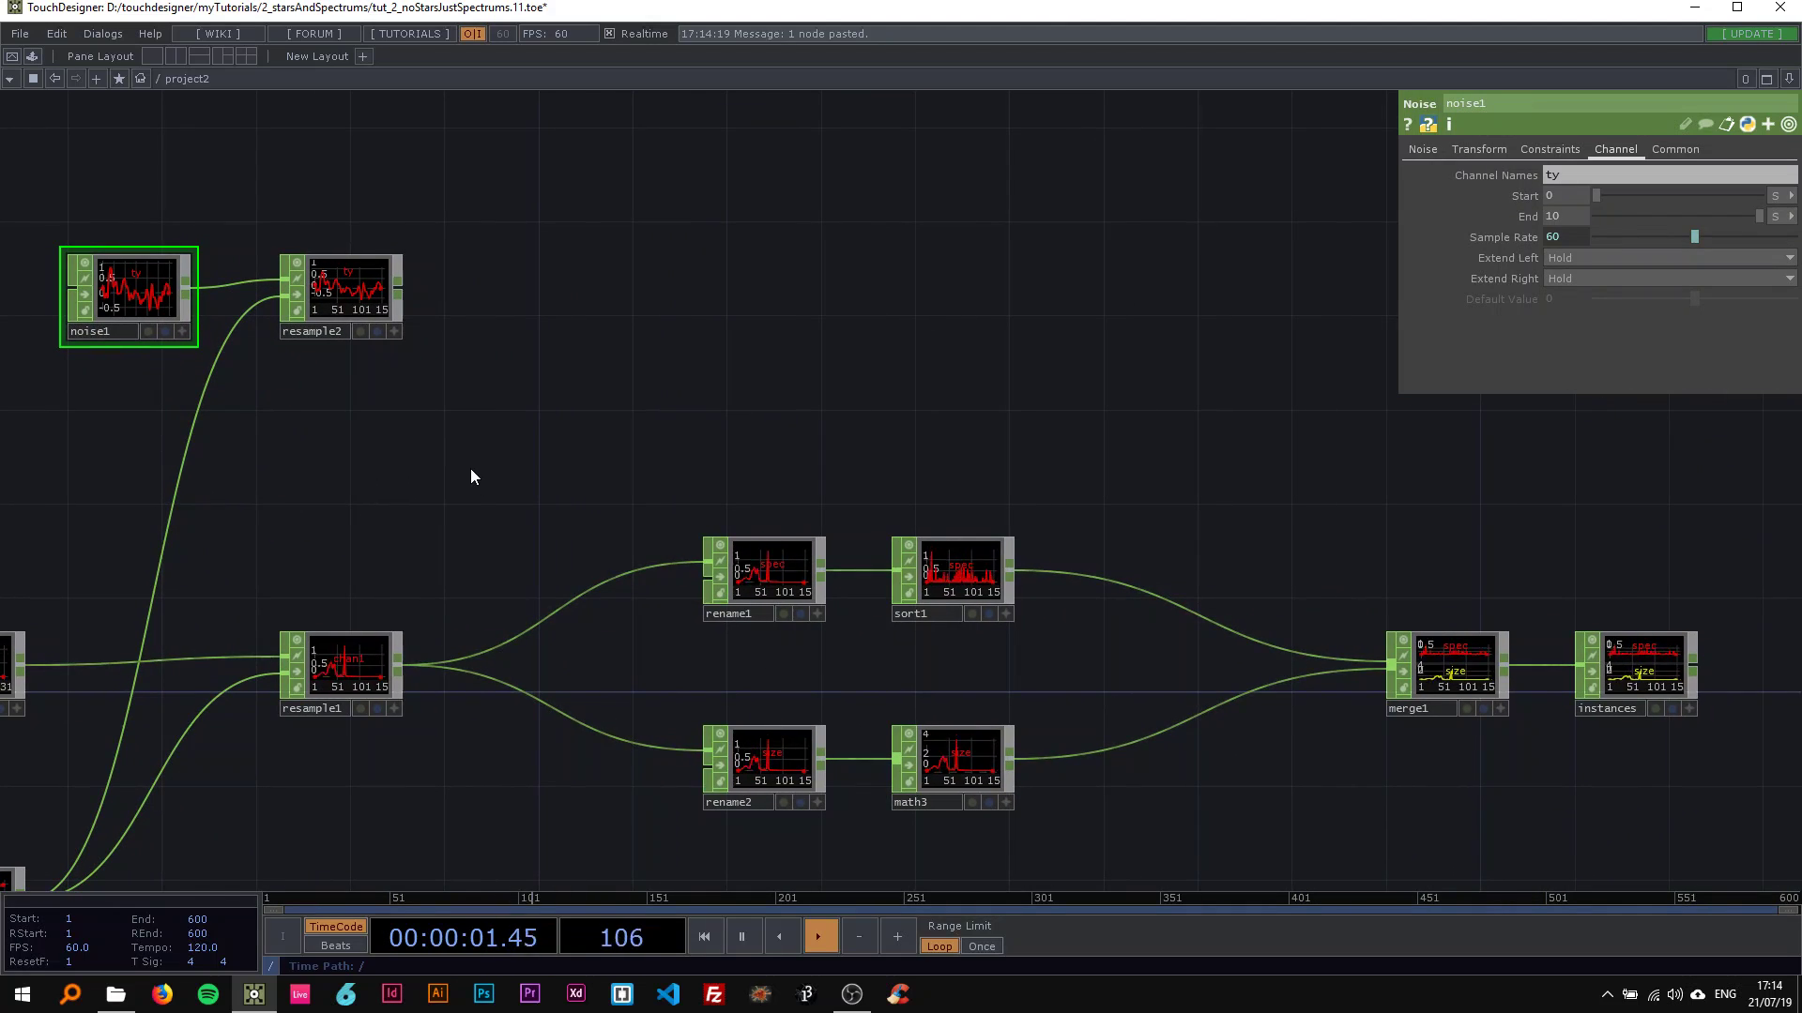
{"action": "left_click", "coordinate": [380, 299]}
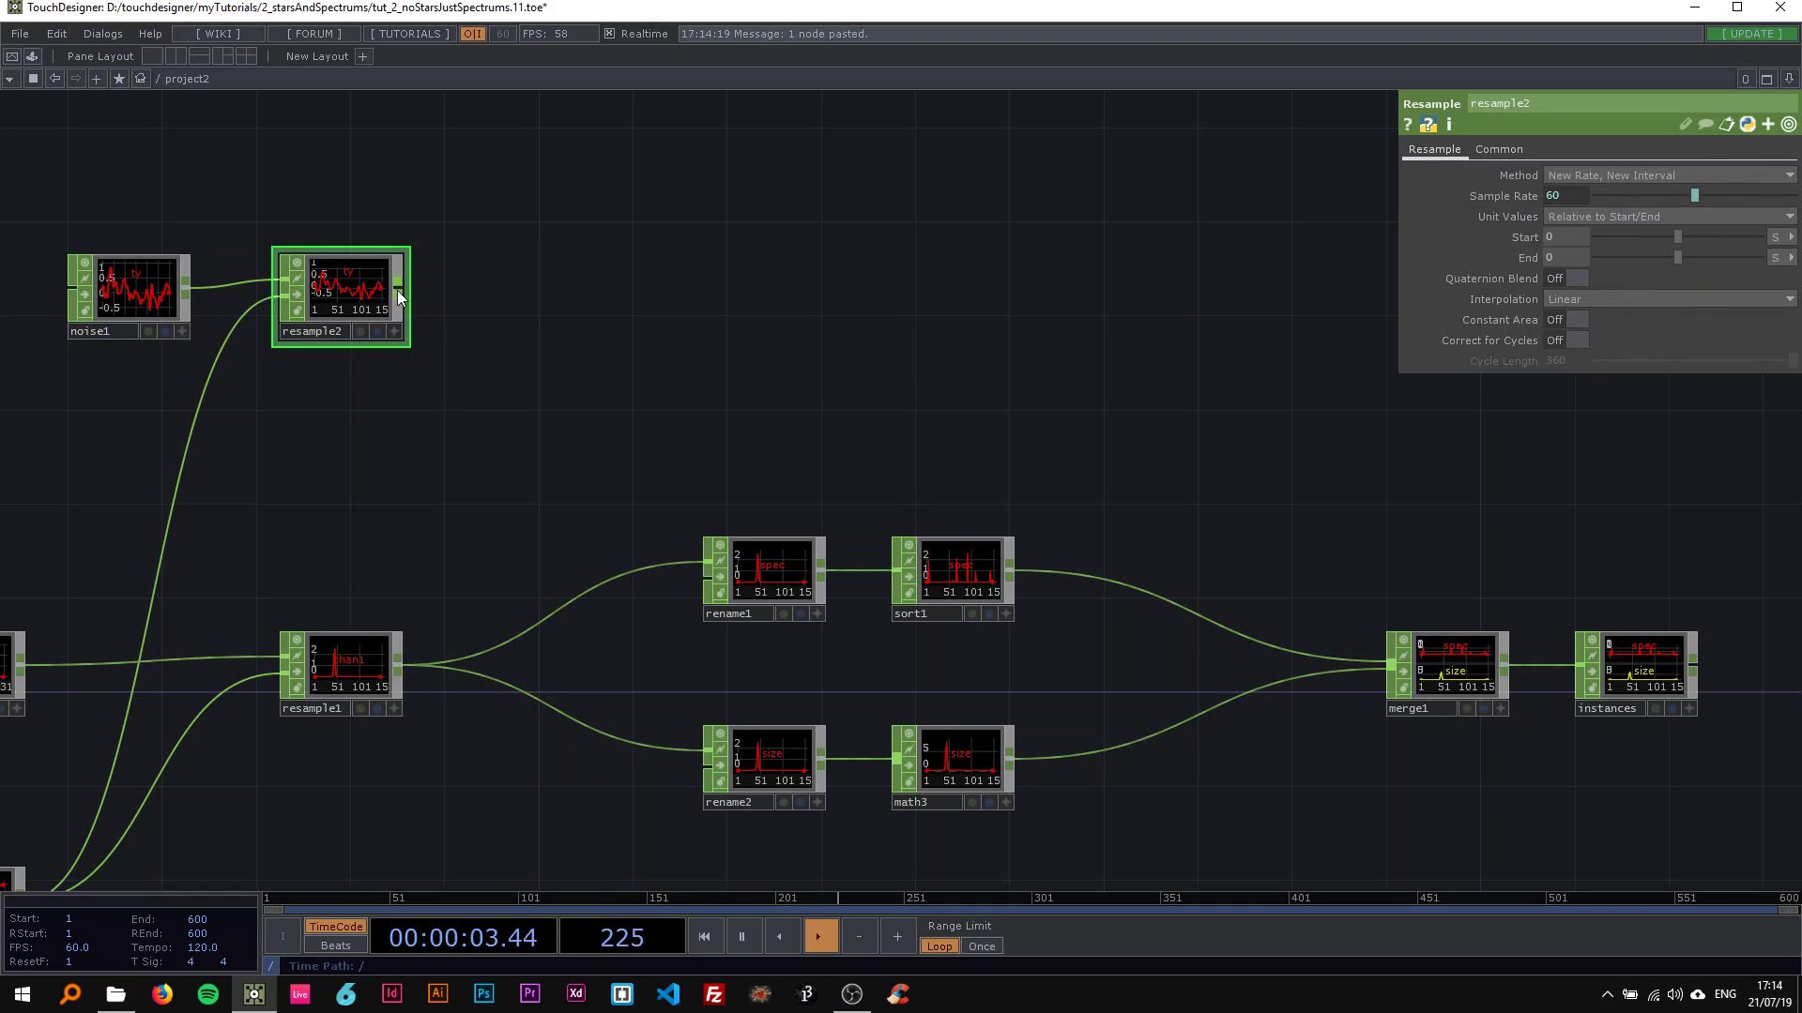
{"action": "right_click", "coordinate": [398, 289]}
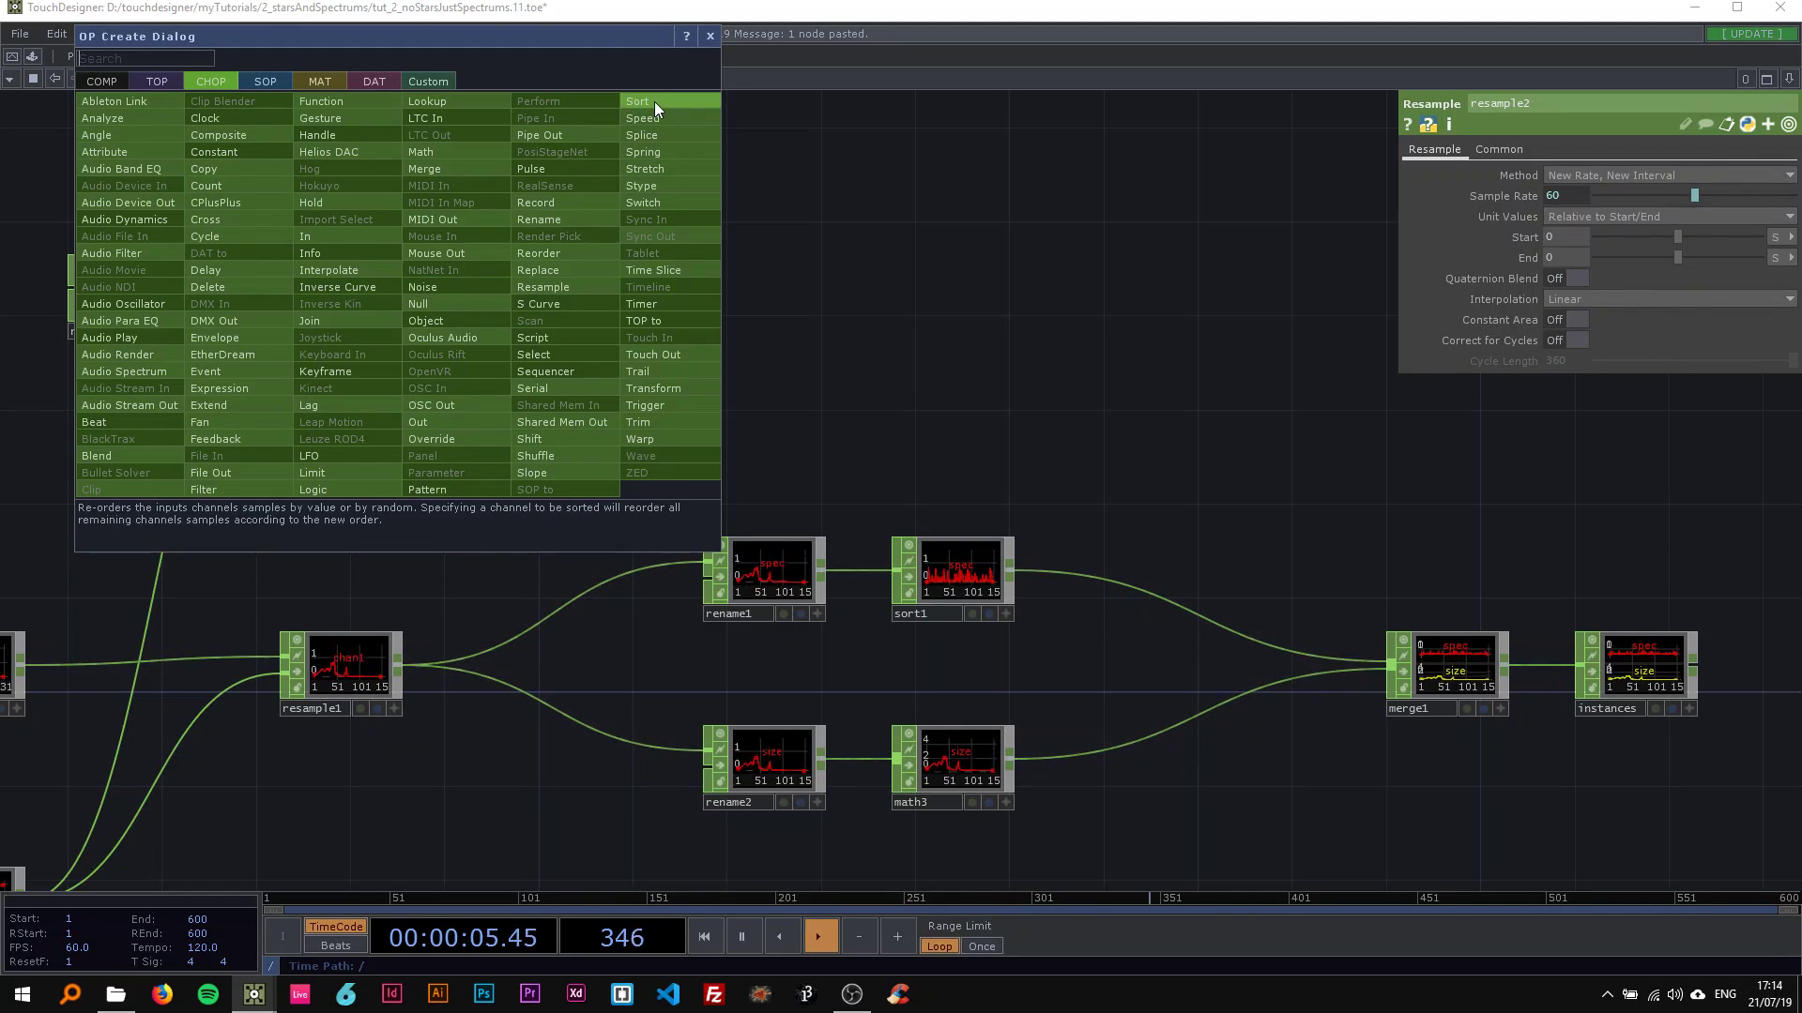
{"action": "left_click", "coordinate": [440, 306]}
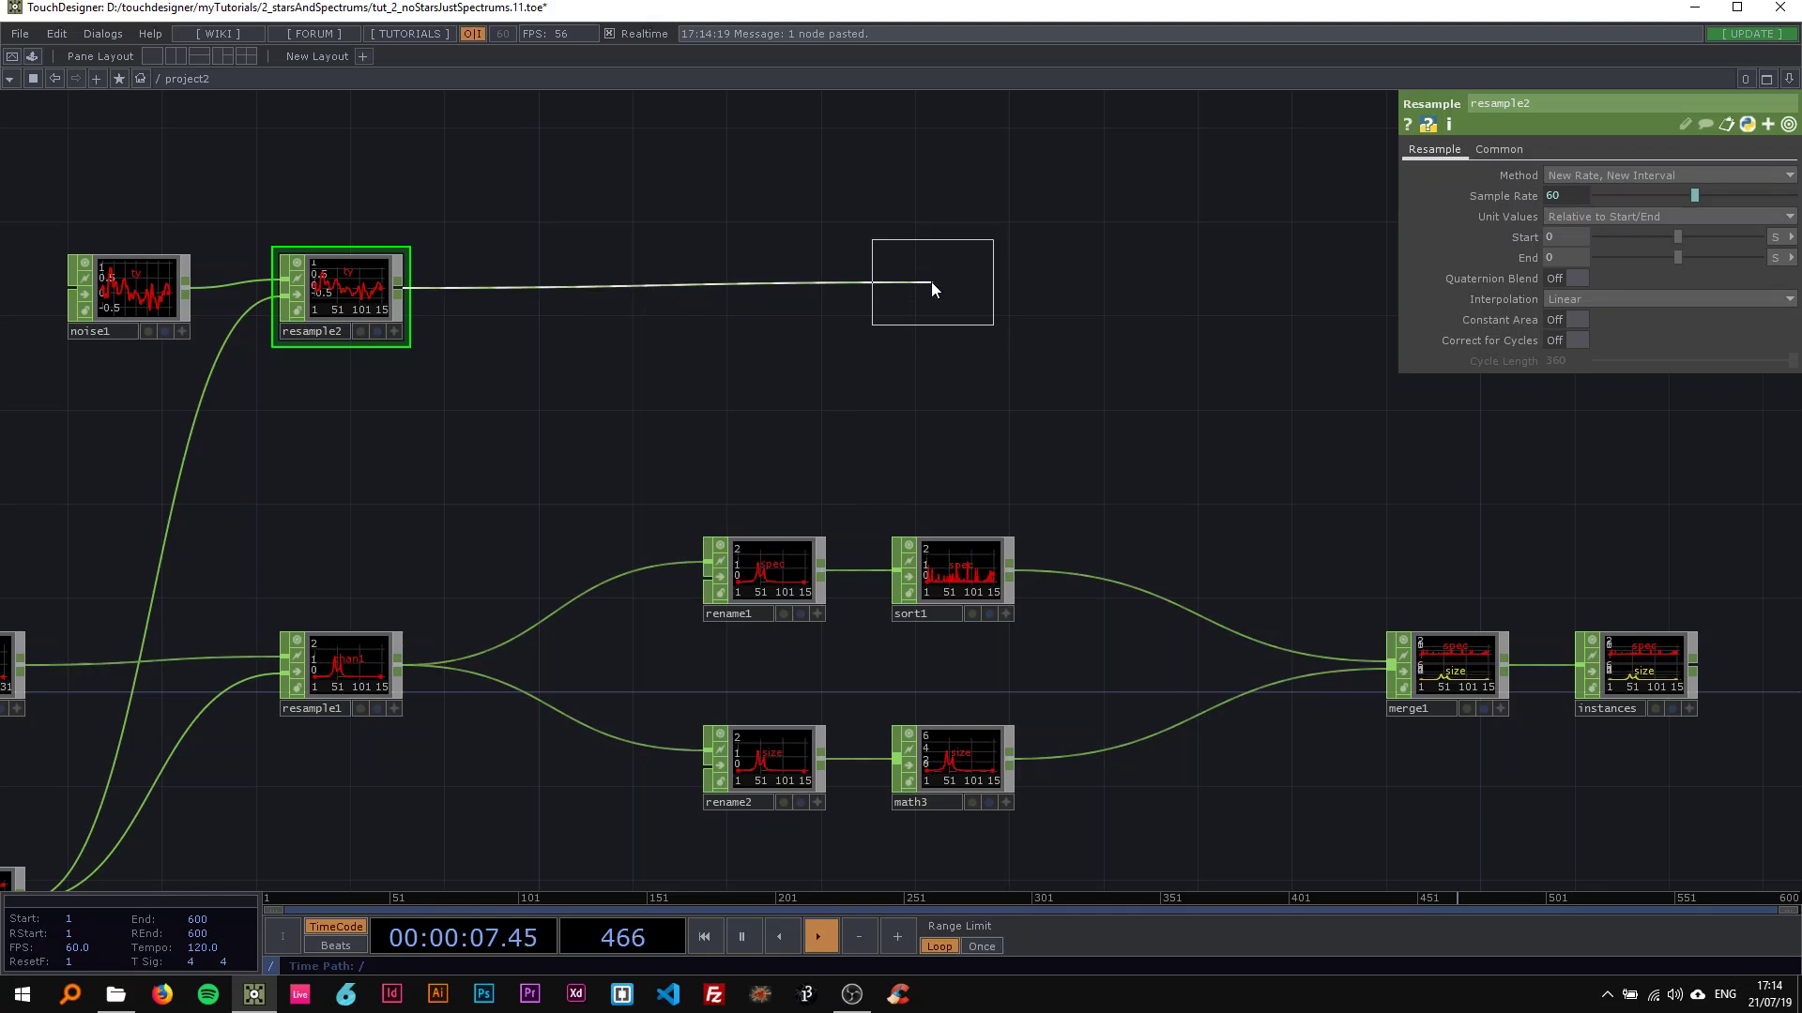
{"action": "left_click", "coordinate": [931, 281]}
{"action": "left_click_drag", "start_coordinate": [910, 401], "coordinate": [619, 391]}
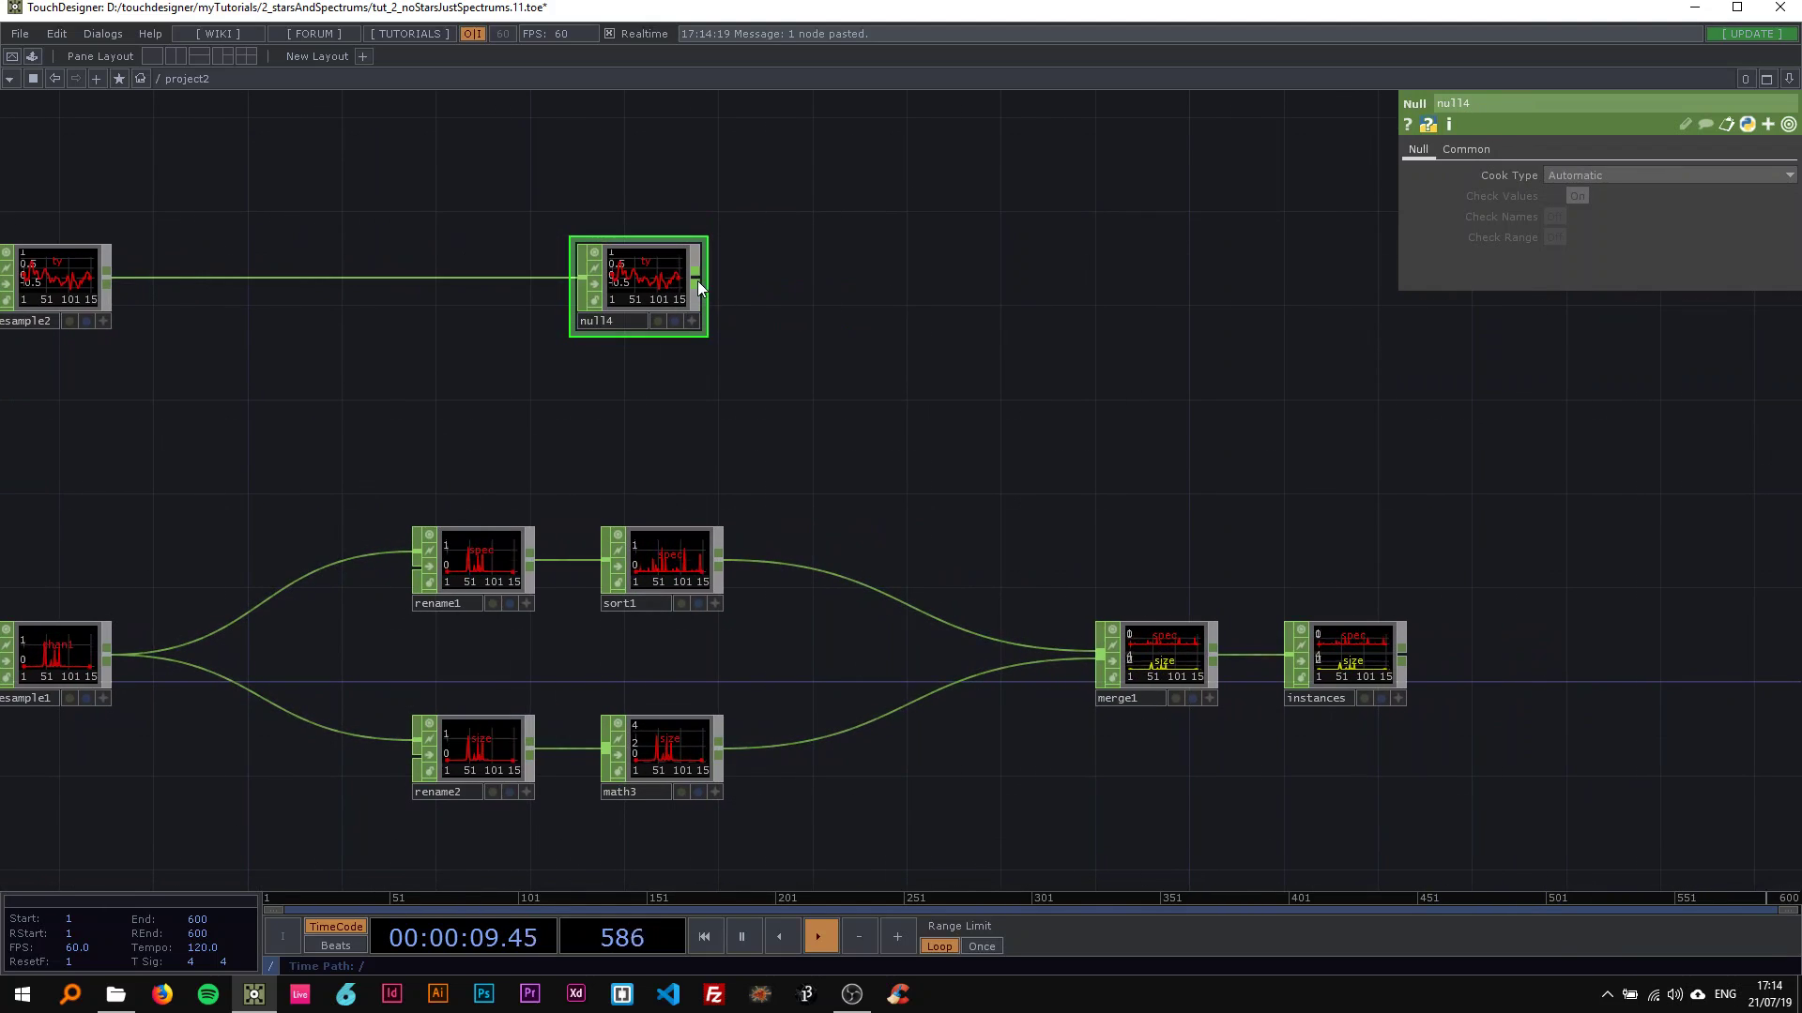
Step: Connect null4 to merge1 and move it to first place in the merge's input order
{"action": "left_click_drag", "start_coordinate": [696, 280], "coordinate": [1100, 654]}
{"action": "left_click", "coordinate": [1202, 622]}
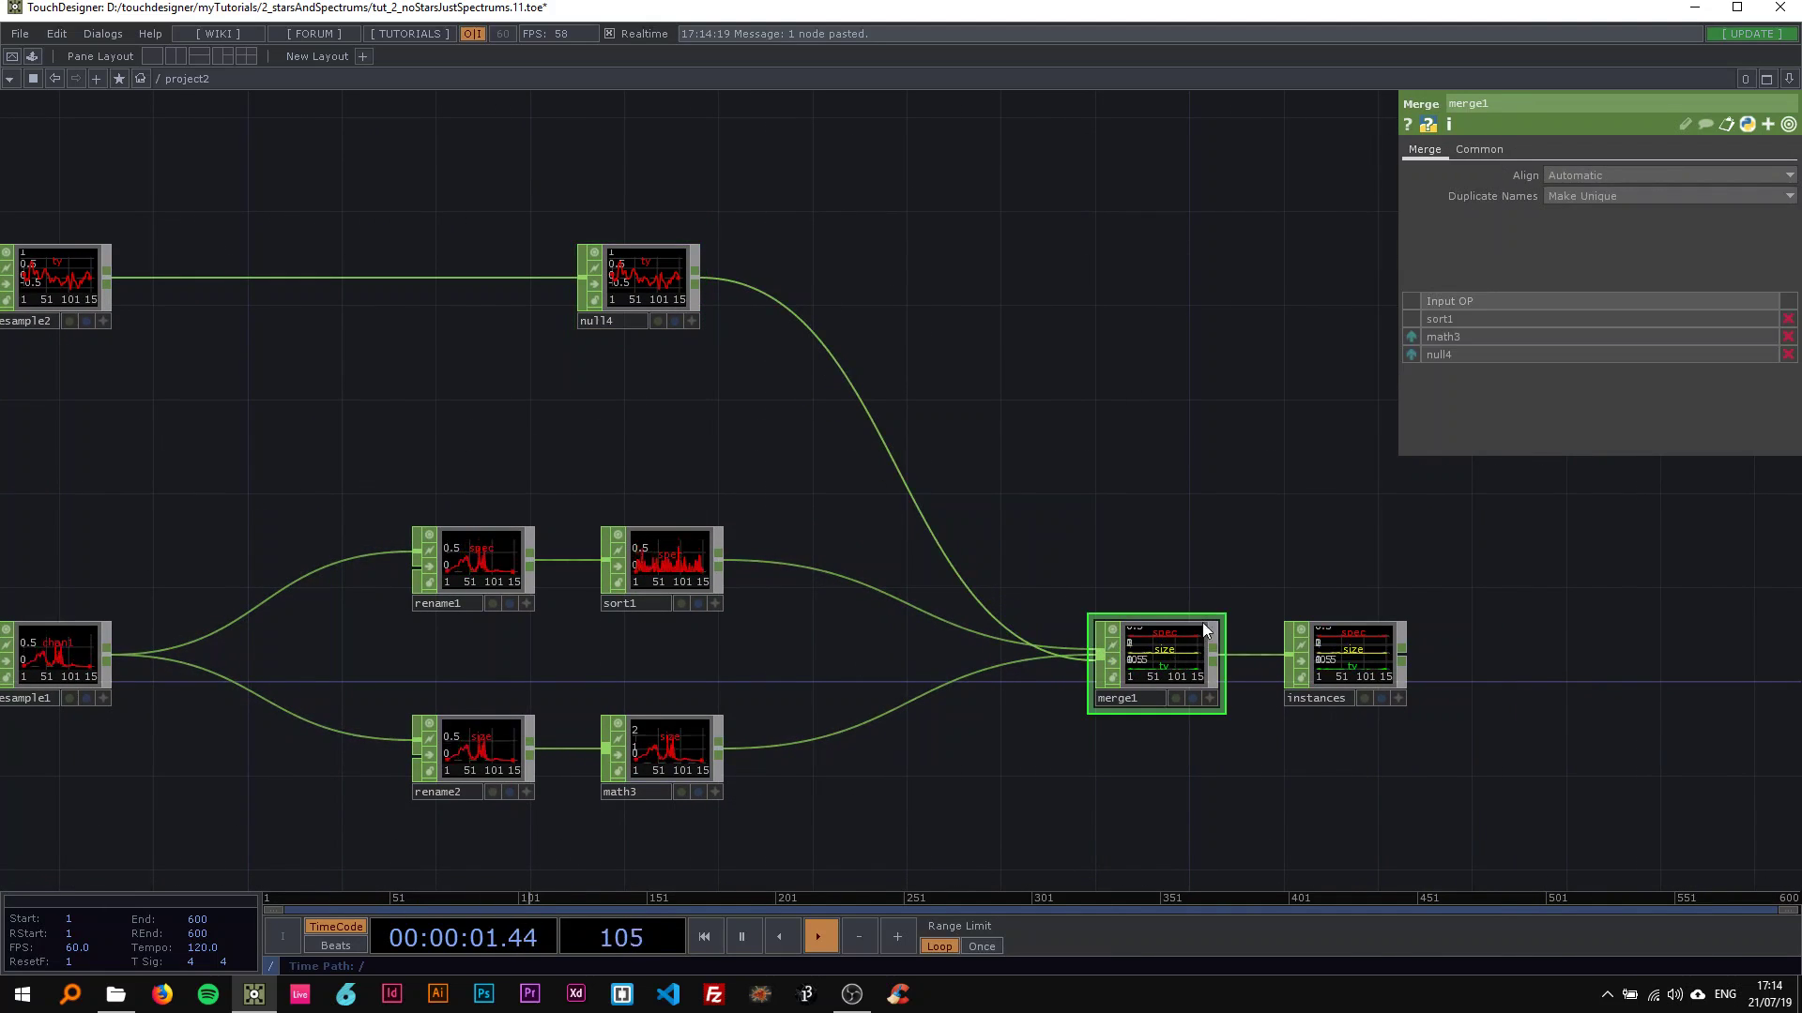
{"action": "left_click", "coordinate": [1411, 353]}
{"action": "left_click", "coordinate": [1411, 335]}
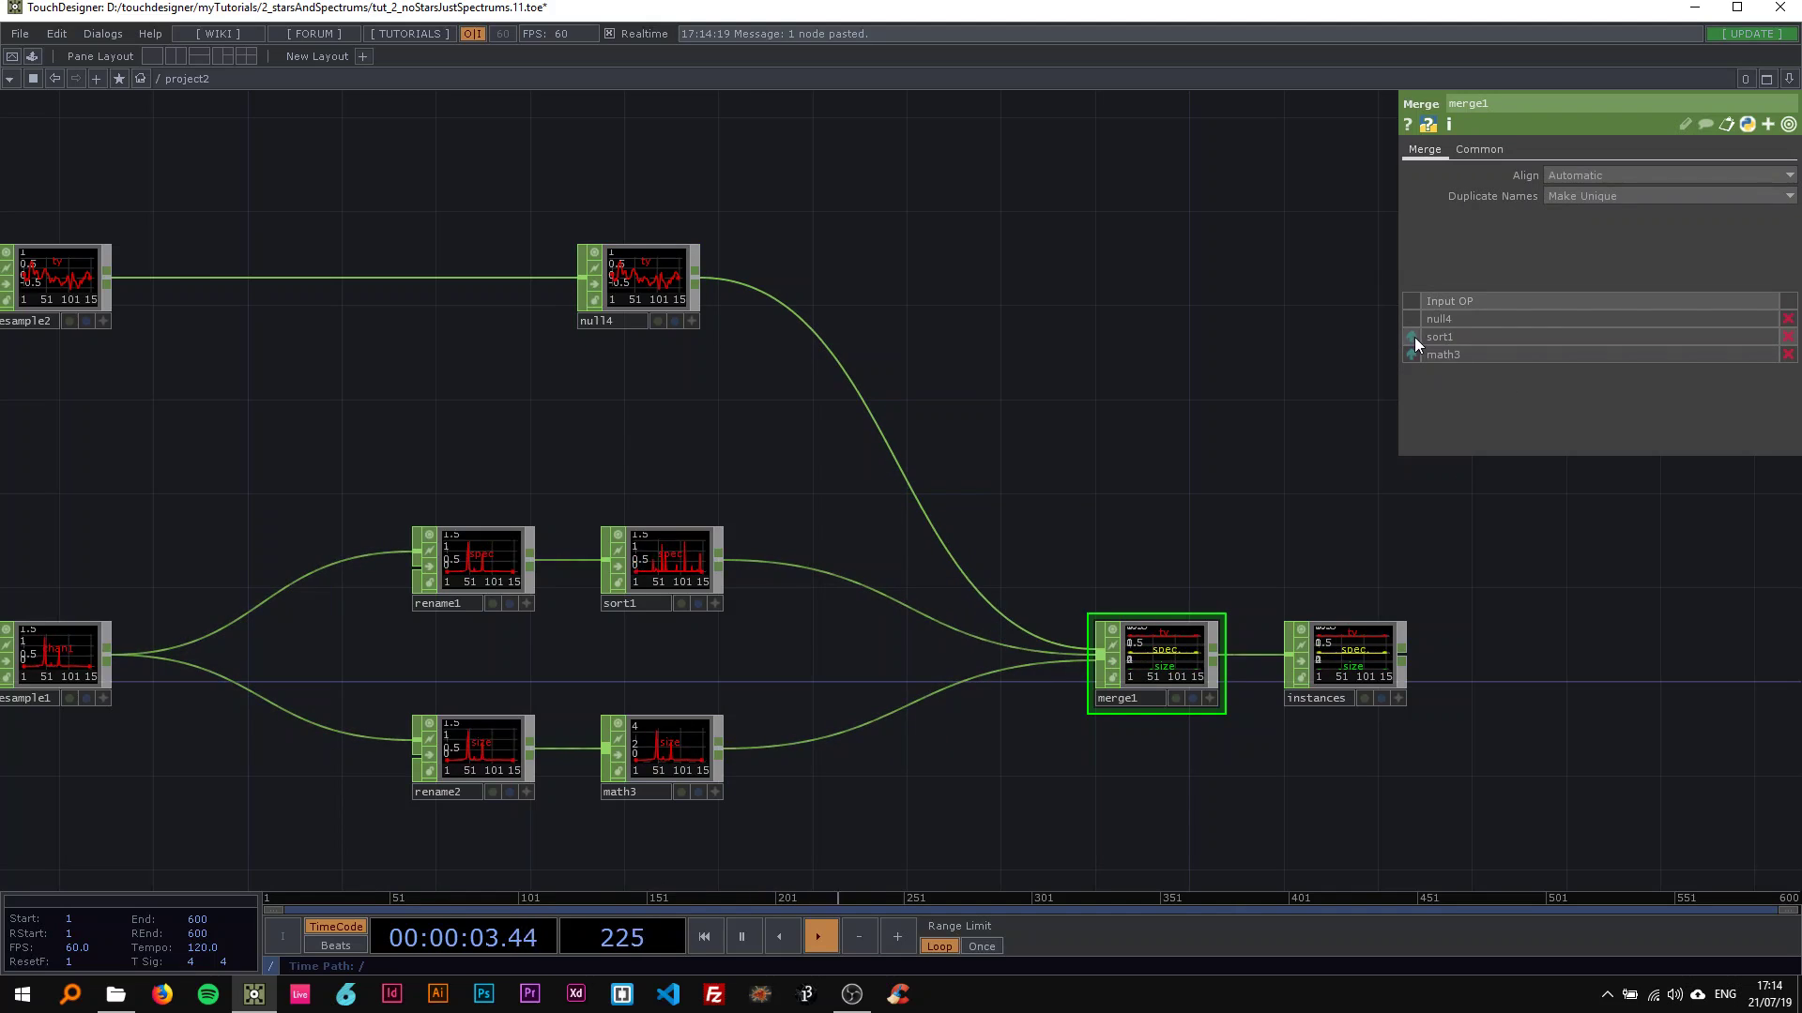
{"action": "scroll", "coordinate": [1135, 584], "scroll_direction": "down", "scroll_amount": 3}
{"action": "left_click_drag", "start_coordinate": [1069, 532], "coordinate": [1114, 458]}
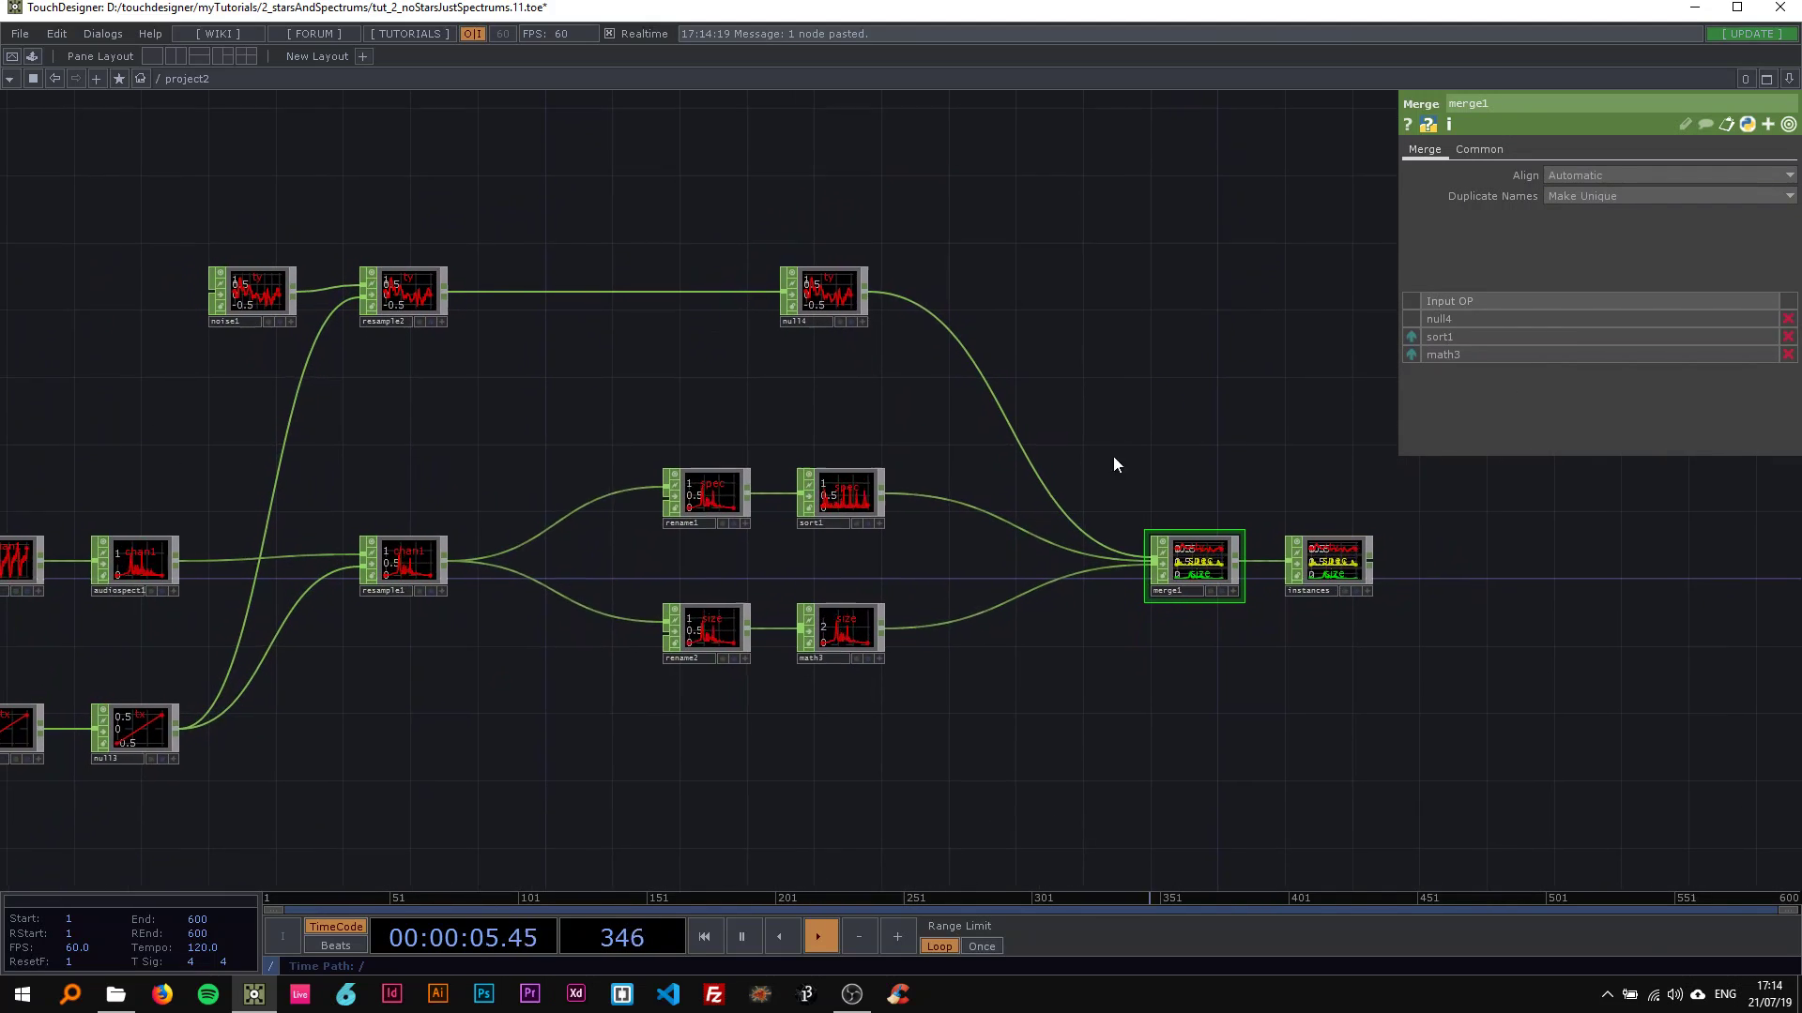
Step: Duplicate noise1 and resample2 together and place the copies below null3 and resample1
{"action": "left_click_drag", "start_coordinate": [747, 373], "coordinate": [930, 276]}
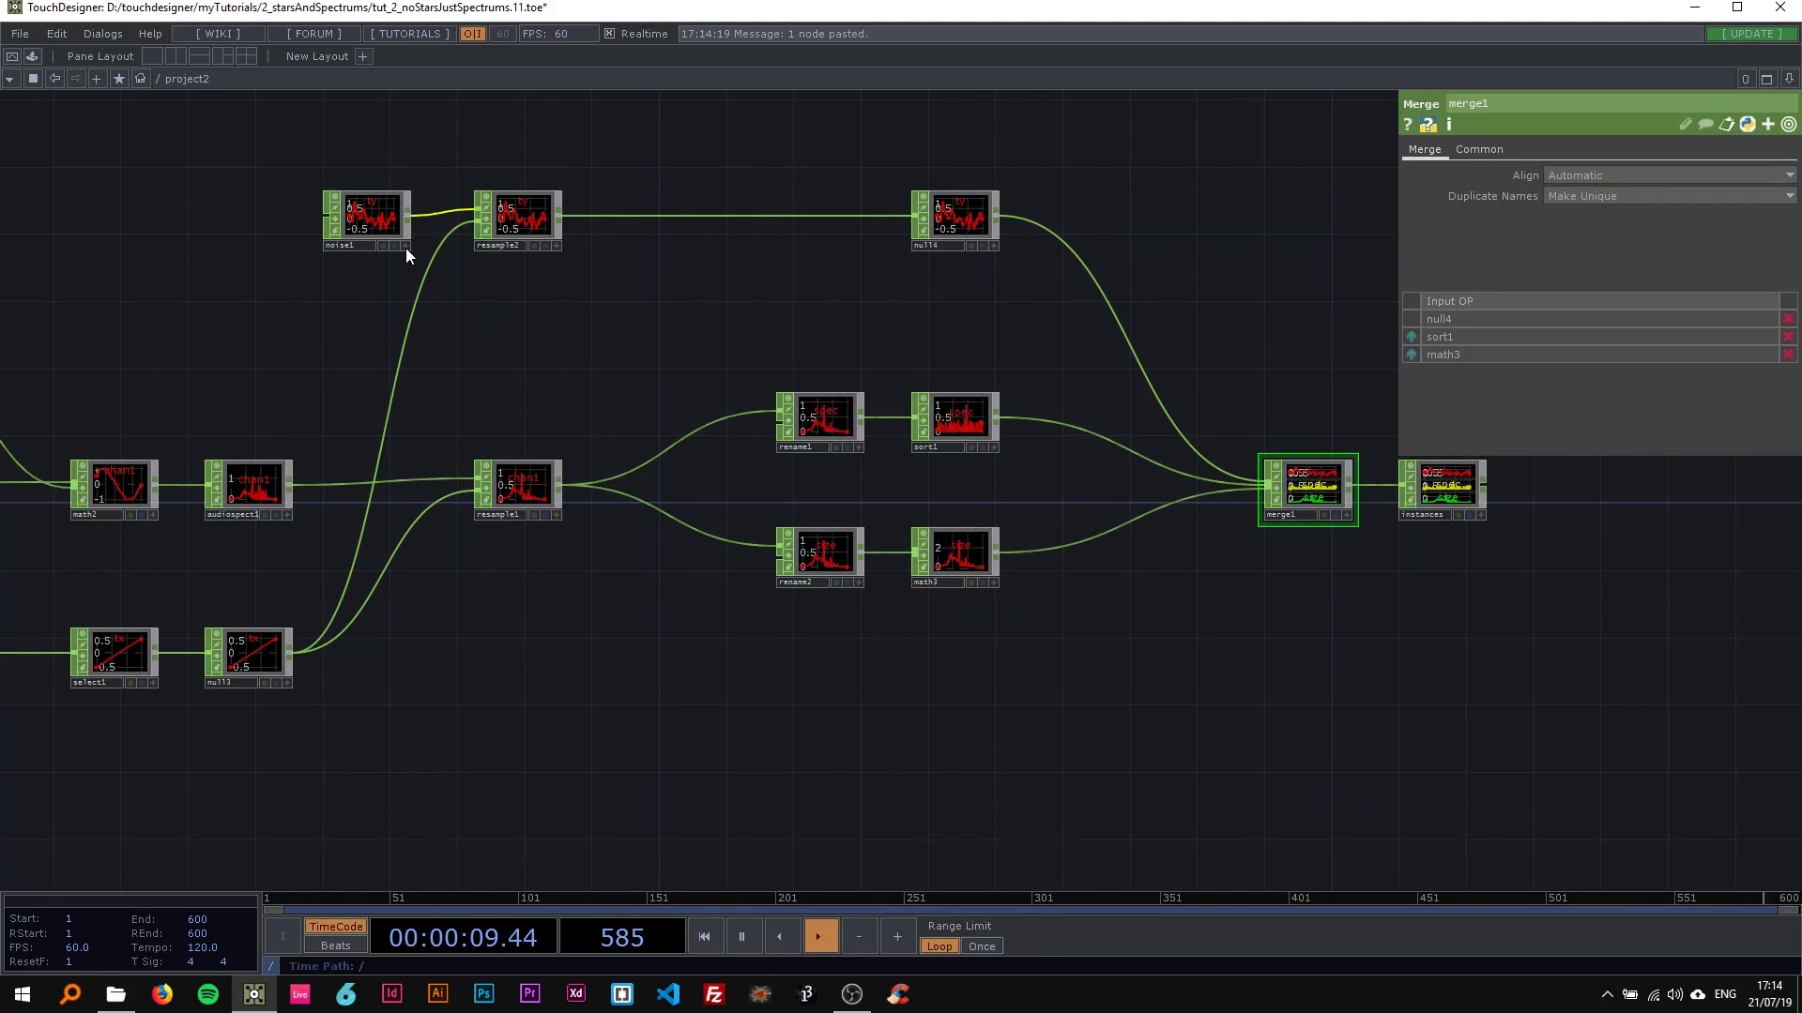
{"action": "left_click_drag", "start_coordinate": [568, 370], "coordinate": [584, 327]}
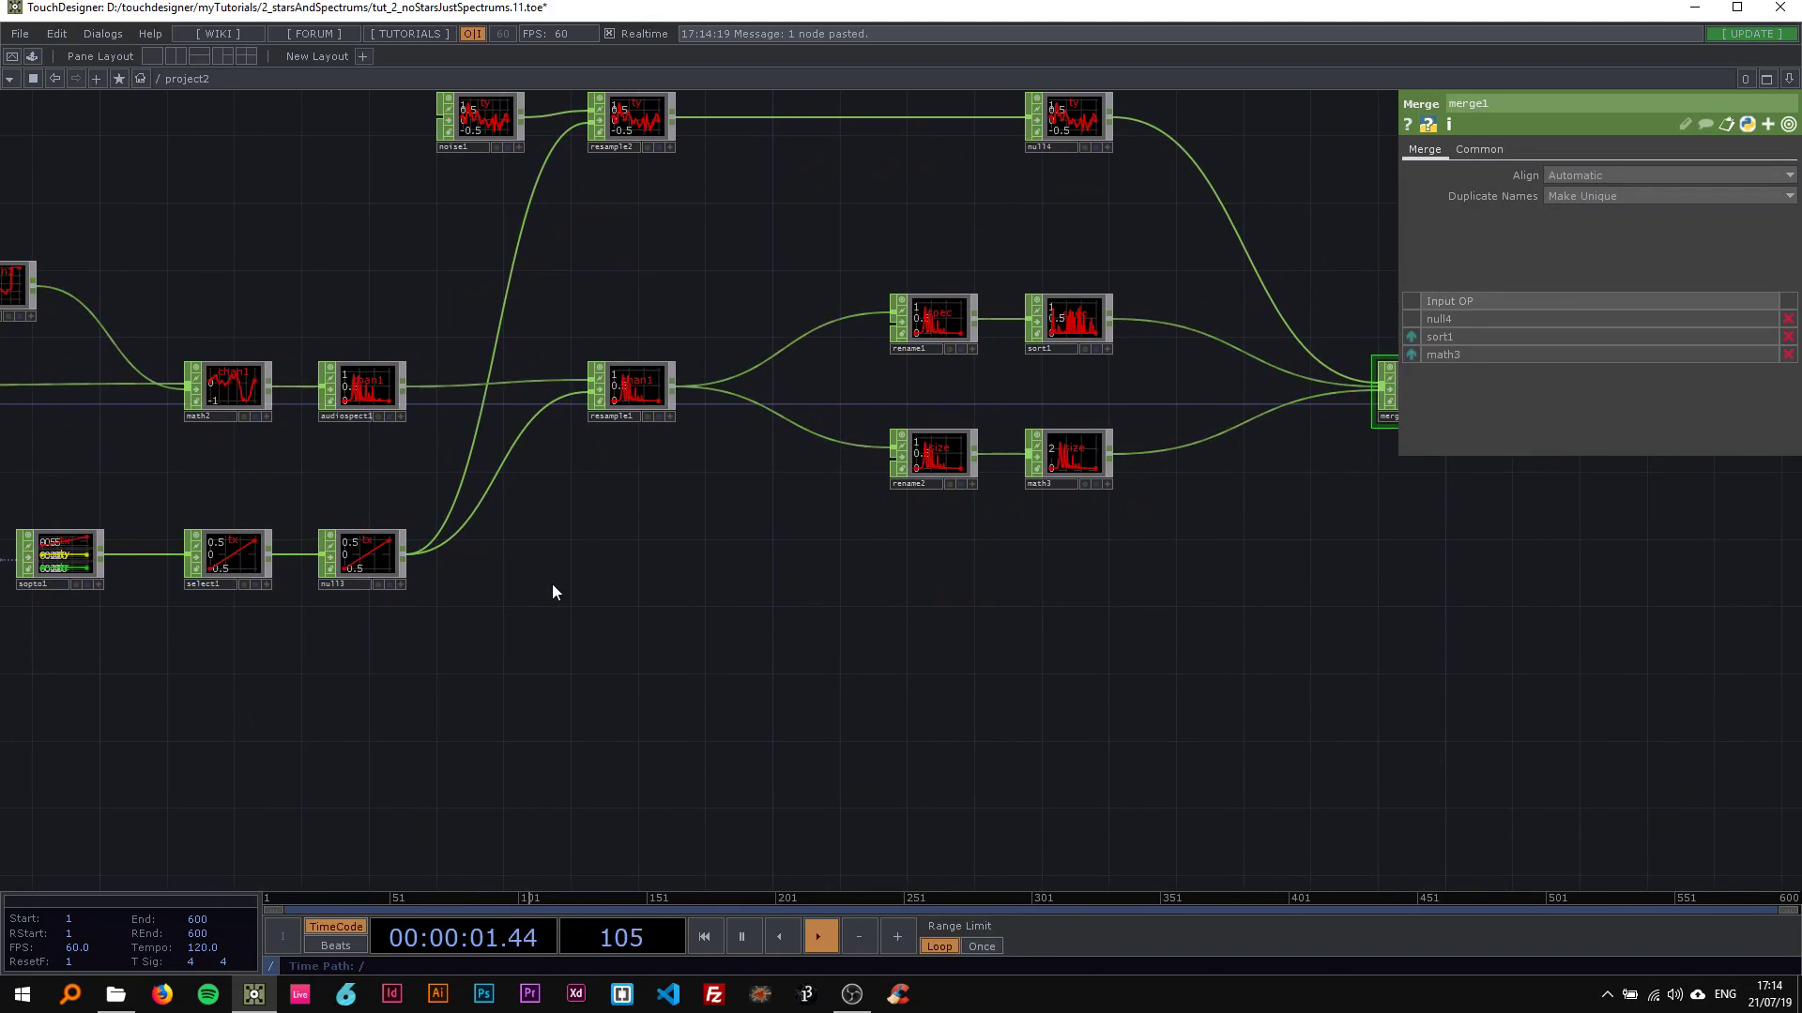
{"action": "right_click_drag", "start_coordinate": [649, 220], "coordinate": [435, 82]}
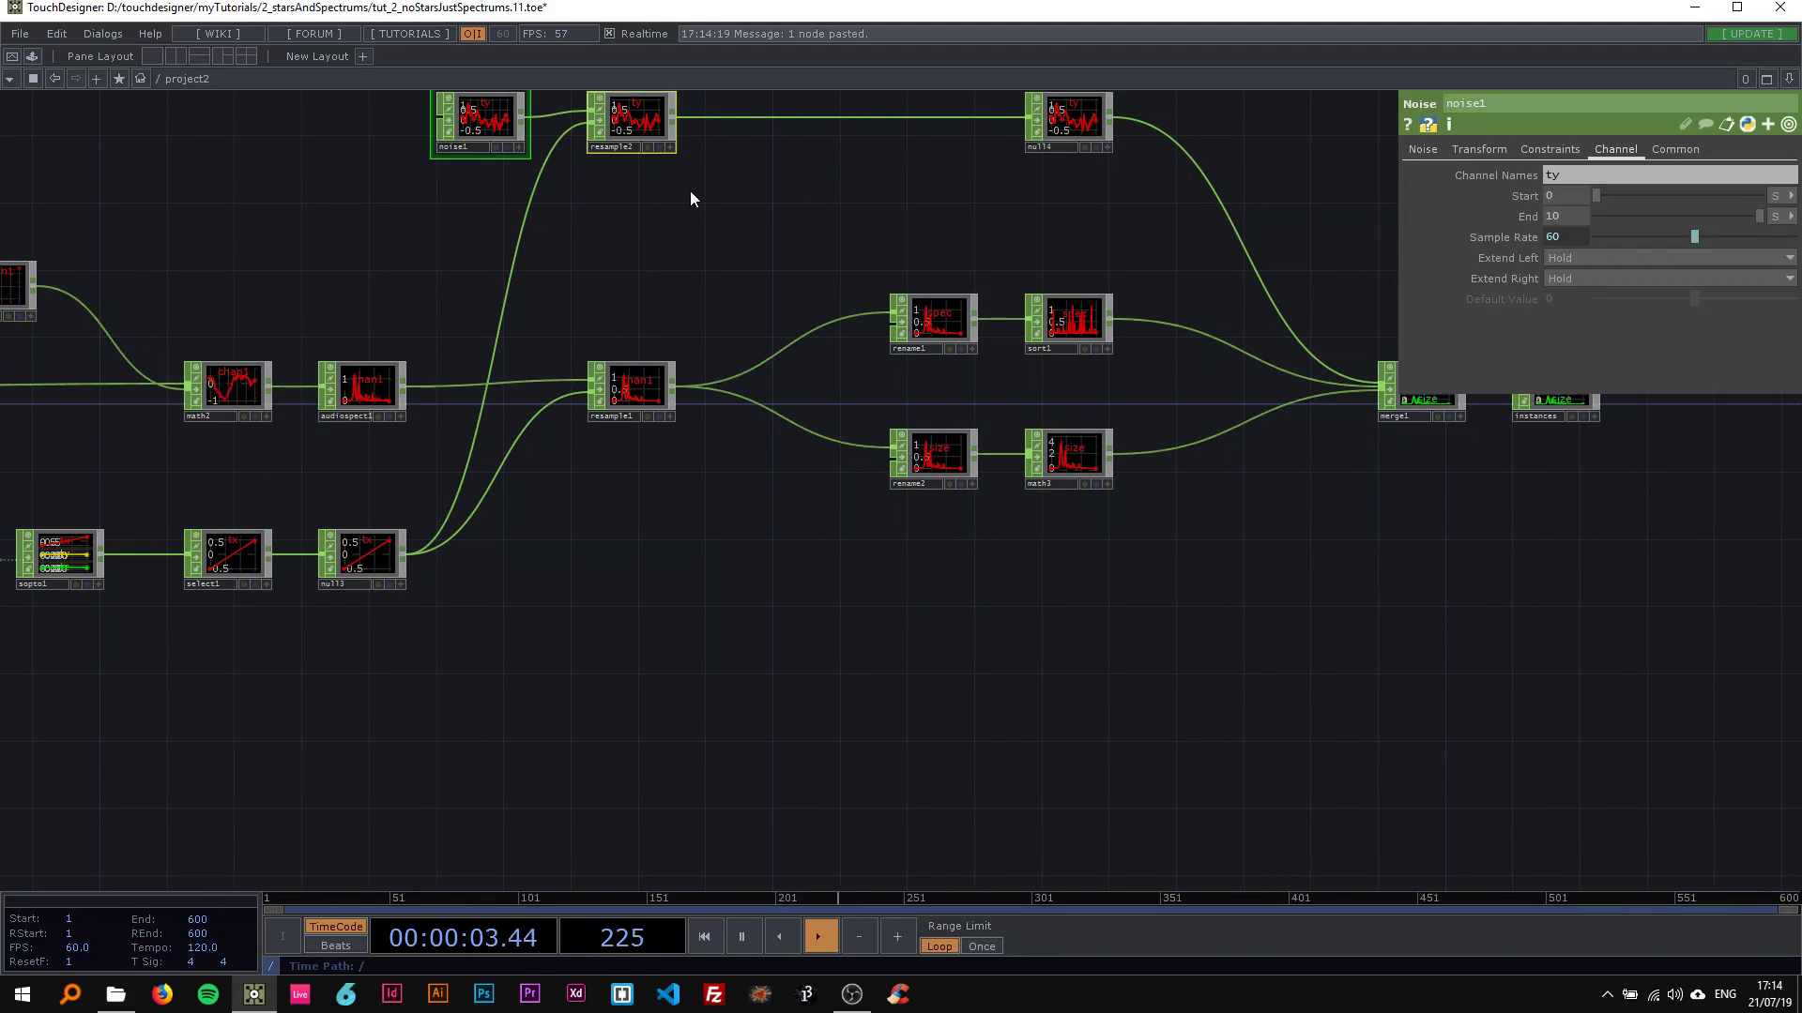
{"action": "key", "text": "ctrl+c"}
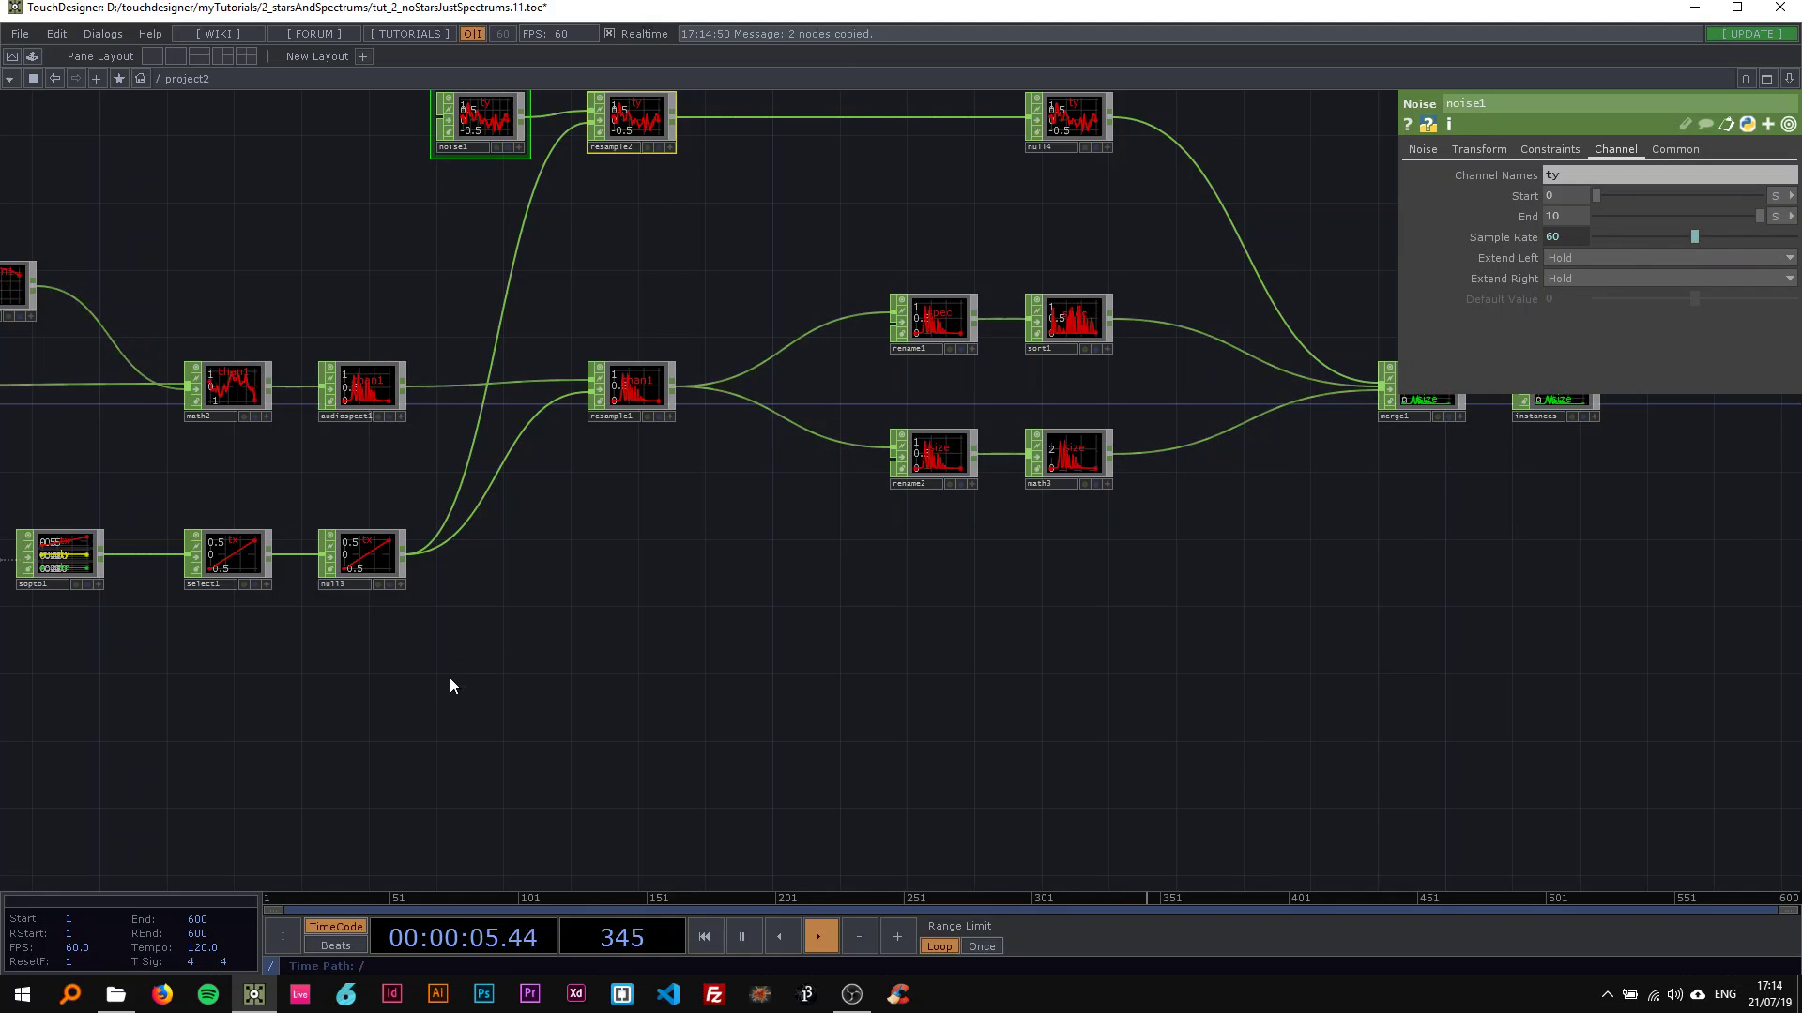
{"action": "key", "text": "ctrl+v"}
{"action": "left_click_drag", "start_coordinate": [627, 657], "coordinate": [623, 704]}
{"action": "scroll", "coordinate": [660, 575], "scroll_direction": "up", "scroll_amount": 3}
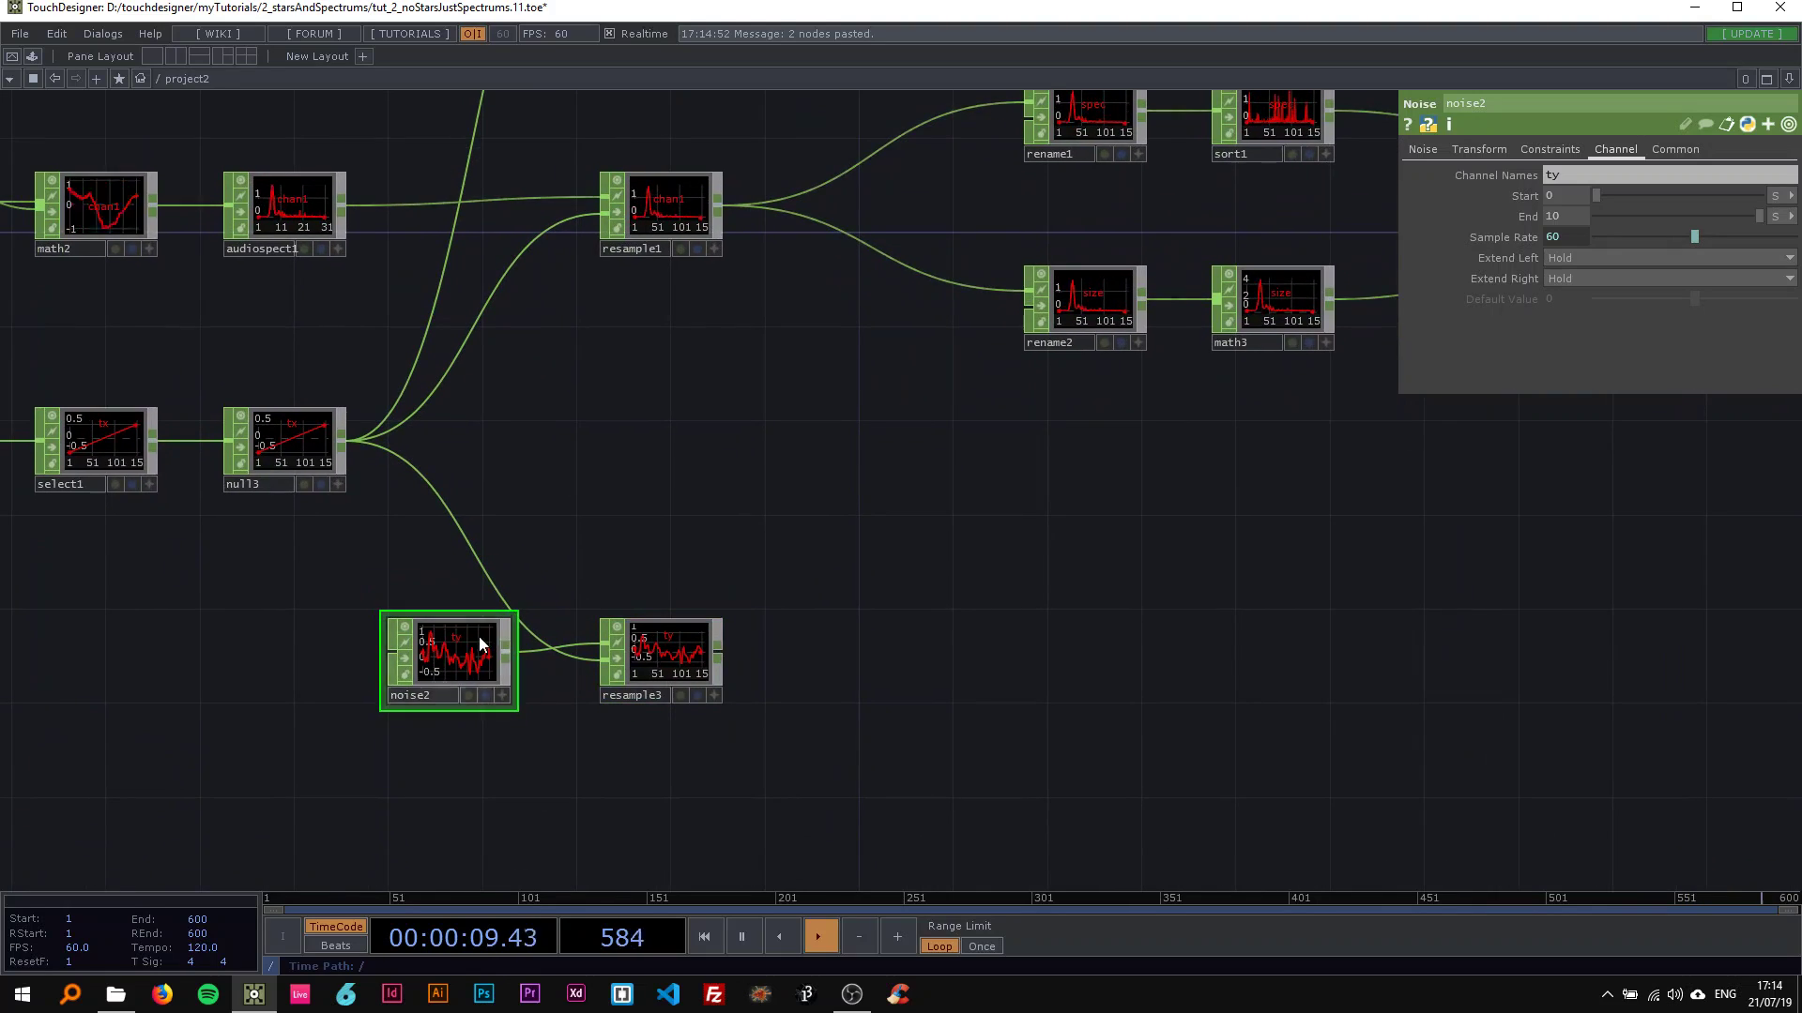
Step: Set the Period of noise1 to 0.5
{"action": "left_click_drag", "start_coordinate": [664, 401], "coordinate": [538, 593]}
{"action": "scroll", "coordinate": [537, 589], "scroll_direction": "down", "scroll_amount": 1}
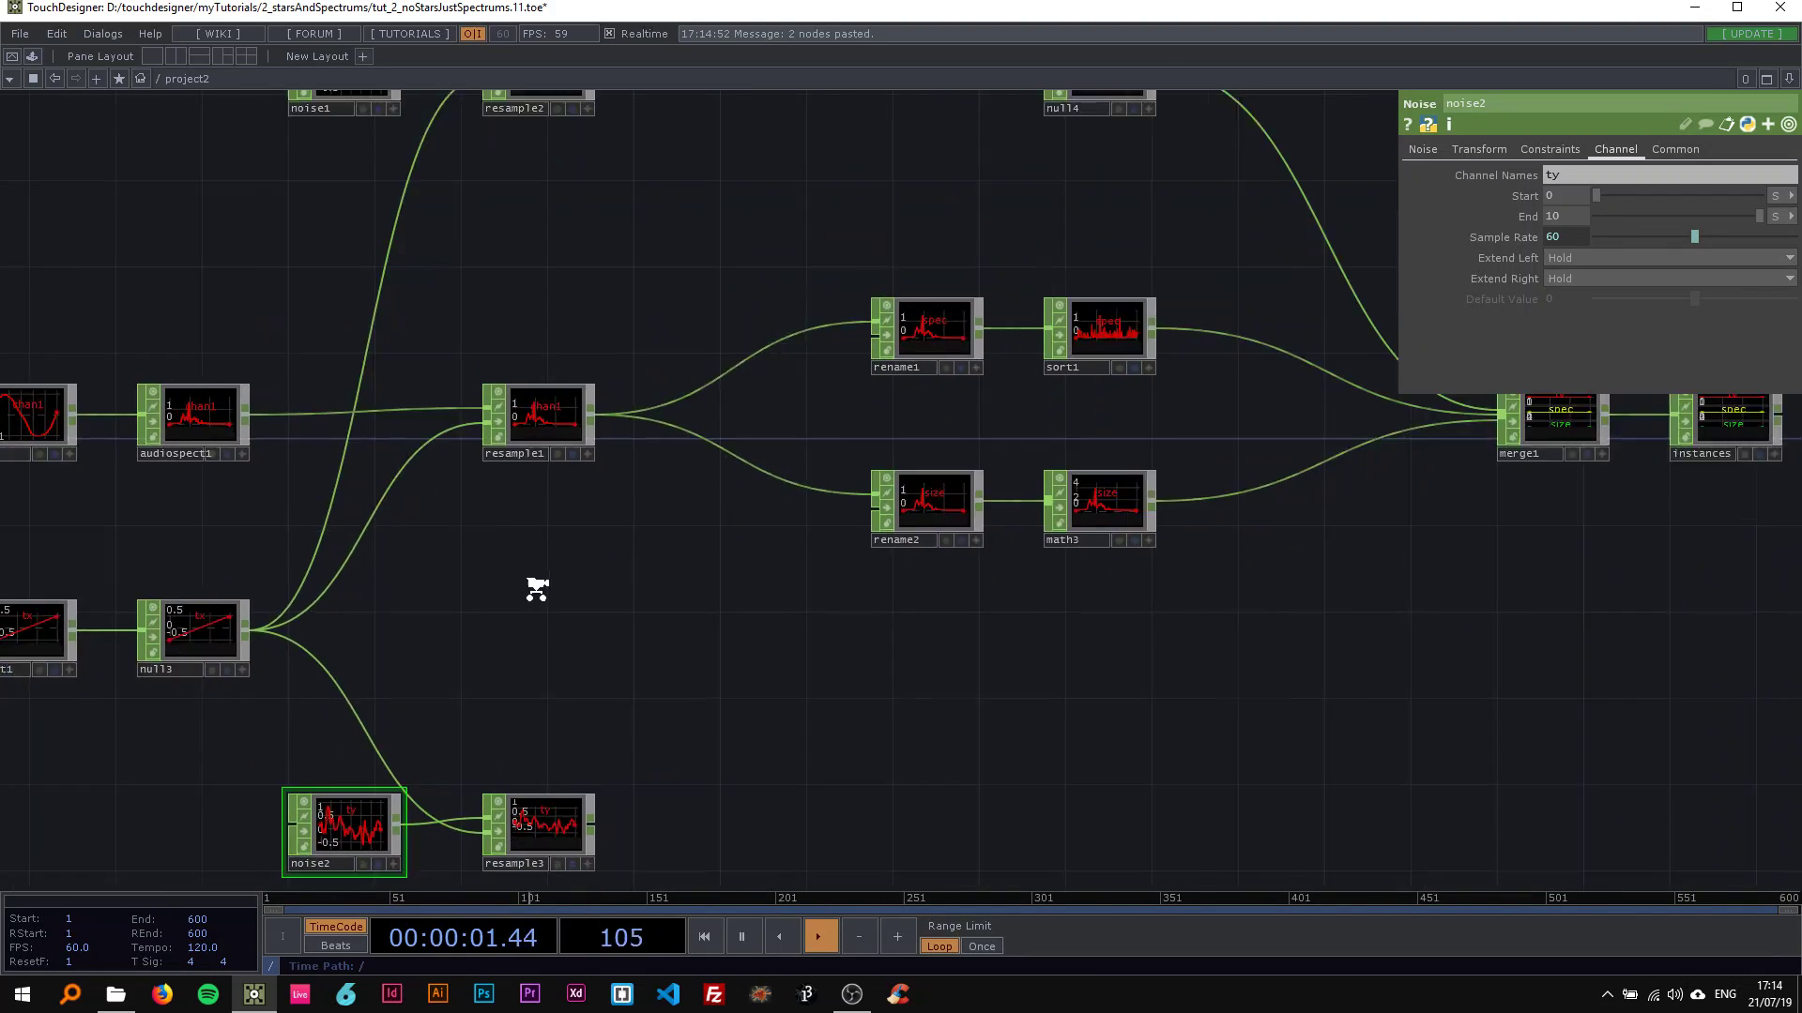
{"action": "scroll", "coordinate": [536, 589], "scroll_direction": "down", "scroll_amount": 1}
{"action": "left_click", "coordinate": [385, 240]}
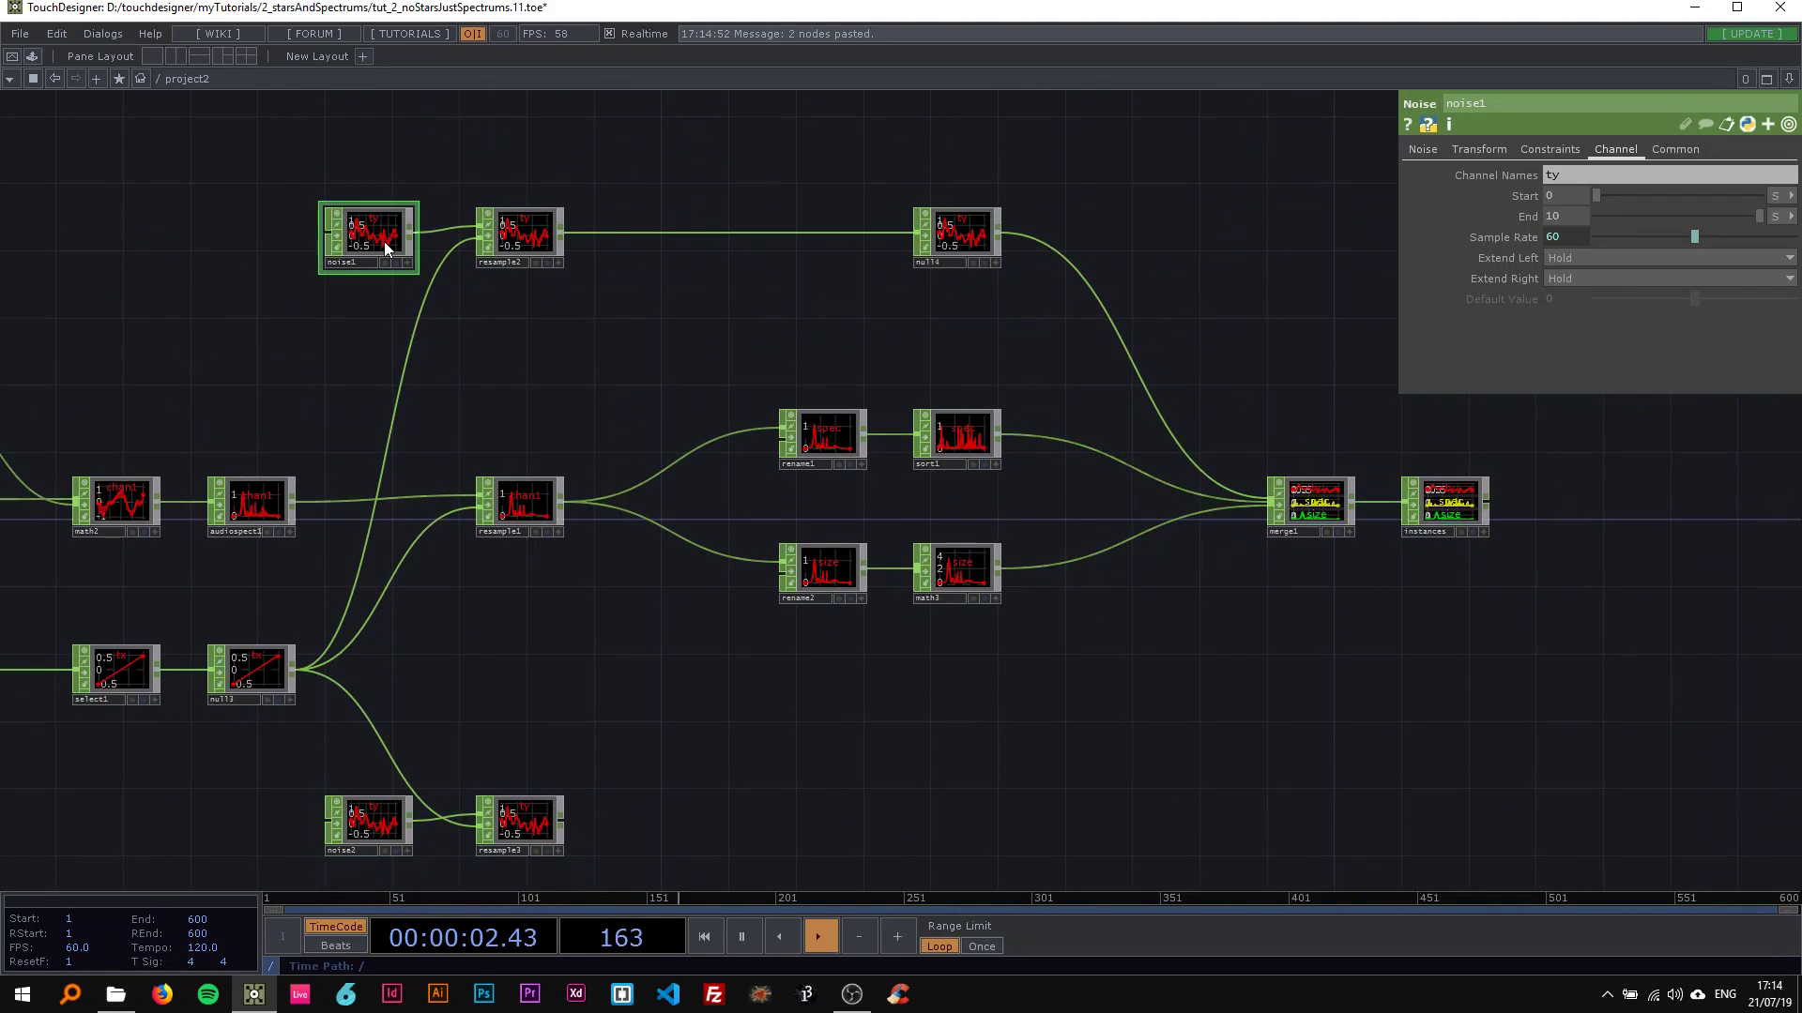
{"action": "left_click", "coordinate": [1422, 149]}
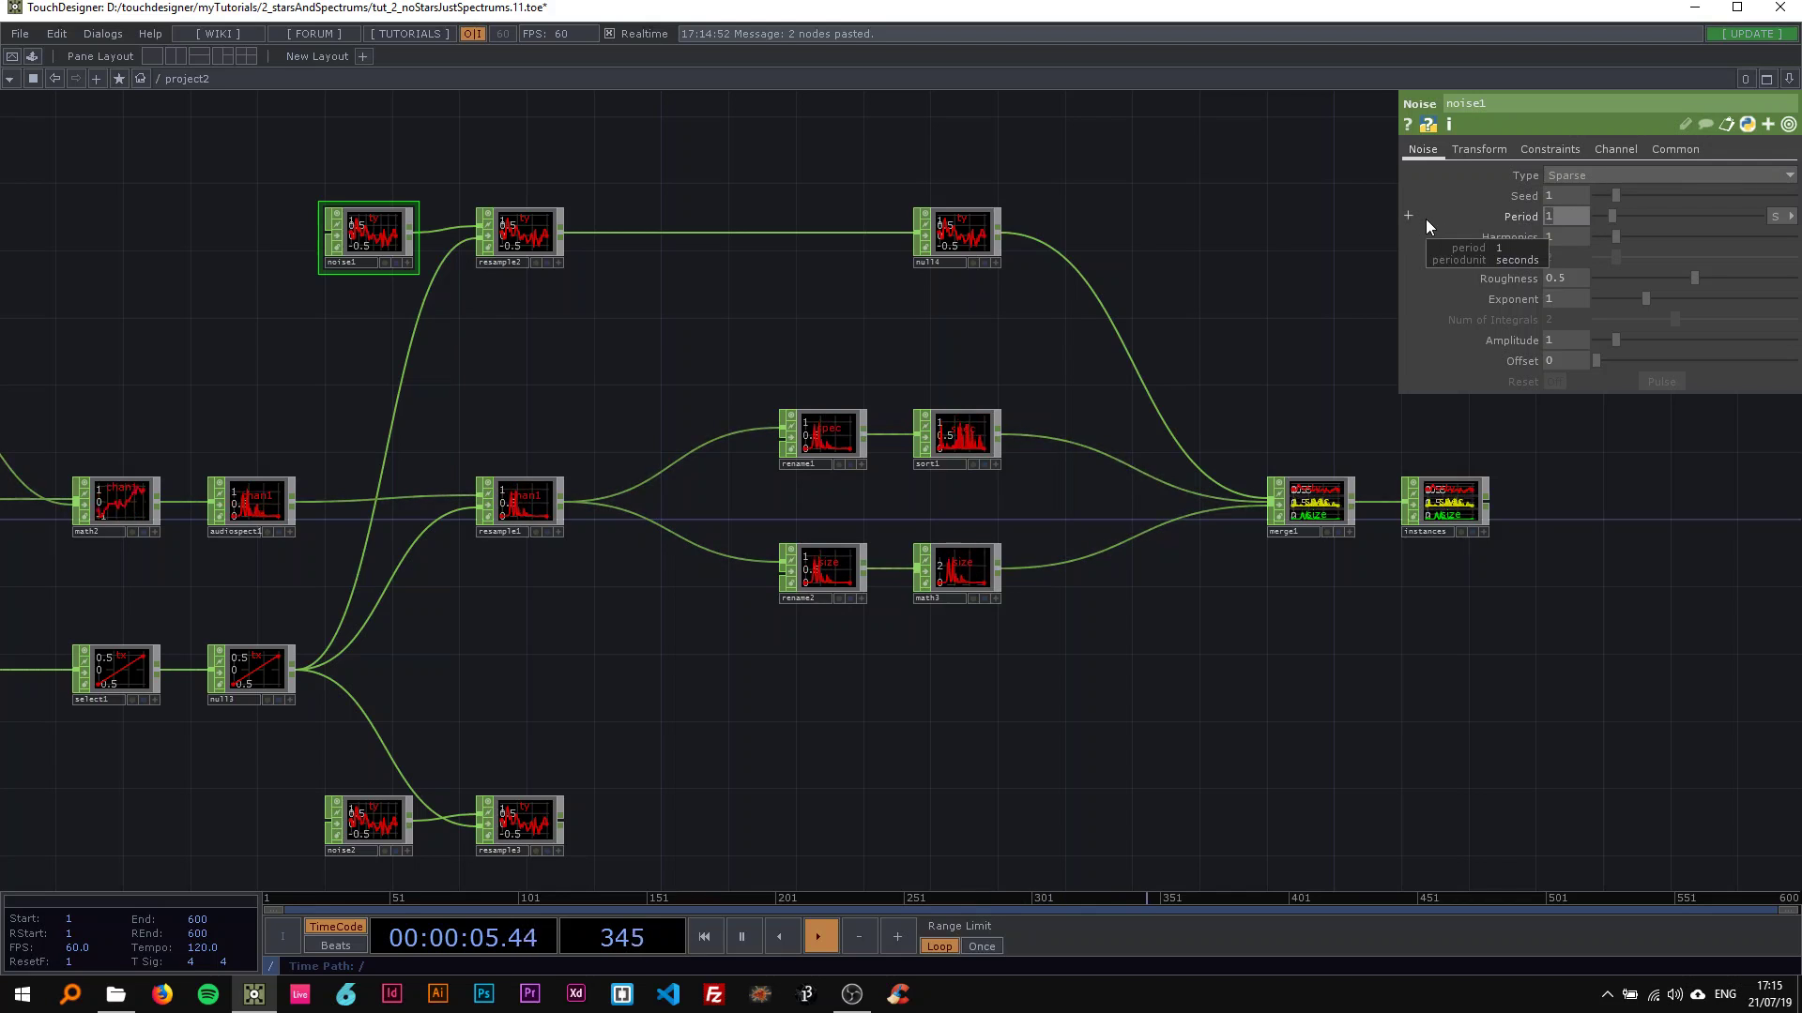
{"action": "type", "text": "0.5"}
{"action": "key", "text": "Return"}
Step: Set the Period of noise2 to 0.3
{"action": "scroll", "coordinate": [610, 757], "scroll_direction": "up", "scroll_amount": 3}
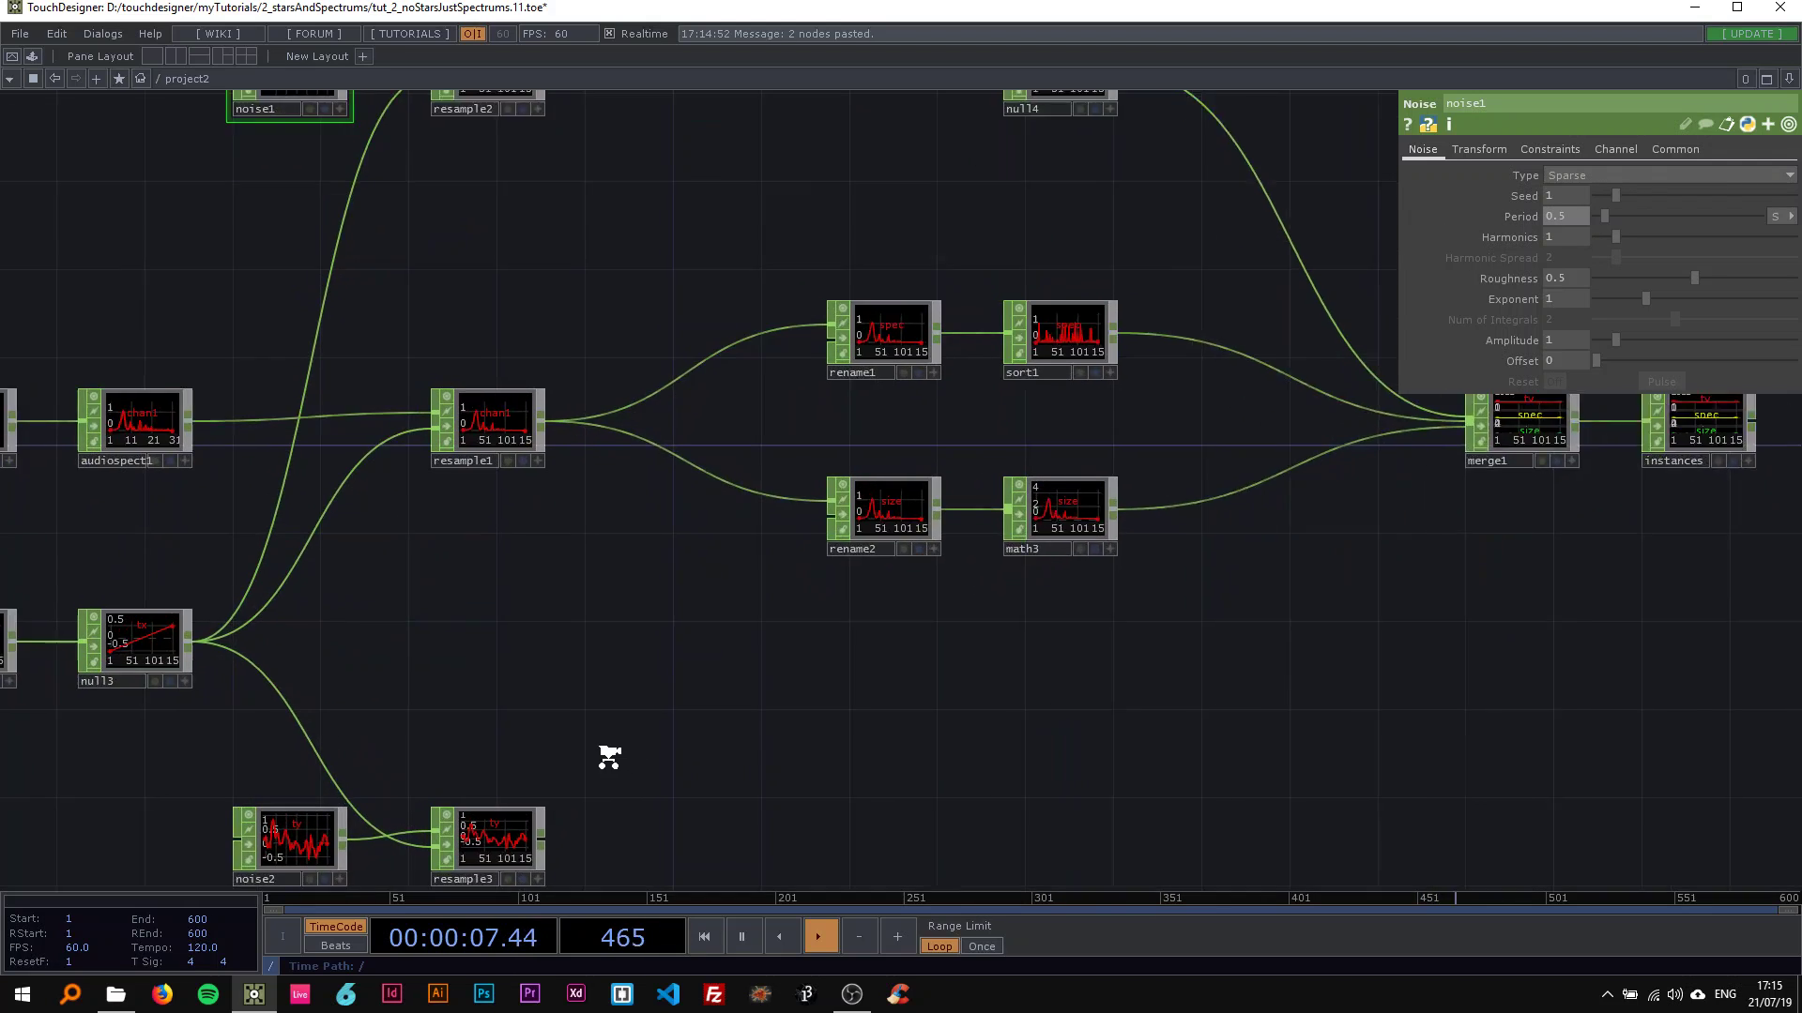
{"action": "scroll", "coordinate": [610, 757], "scroll_direction": "up", "scroll_amount": 1}
{"action": "left_click_drag", "start_coordinate": [610, 756], "coordinate": [764, 642]}
{"action": "left_click", "coordinate": [432, 726]}
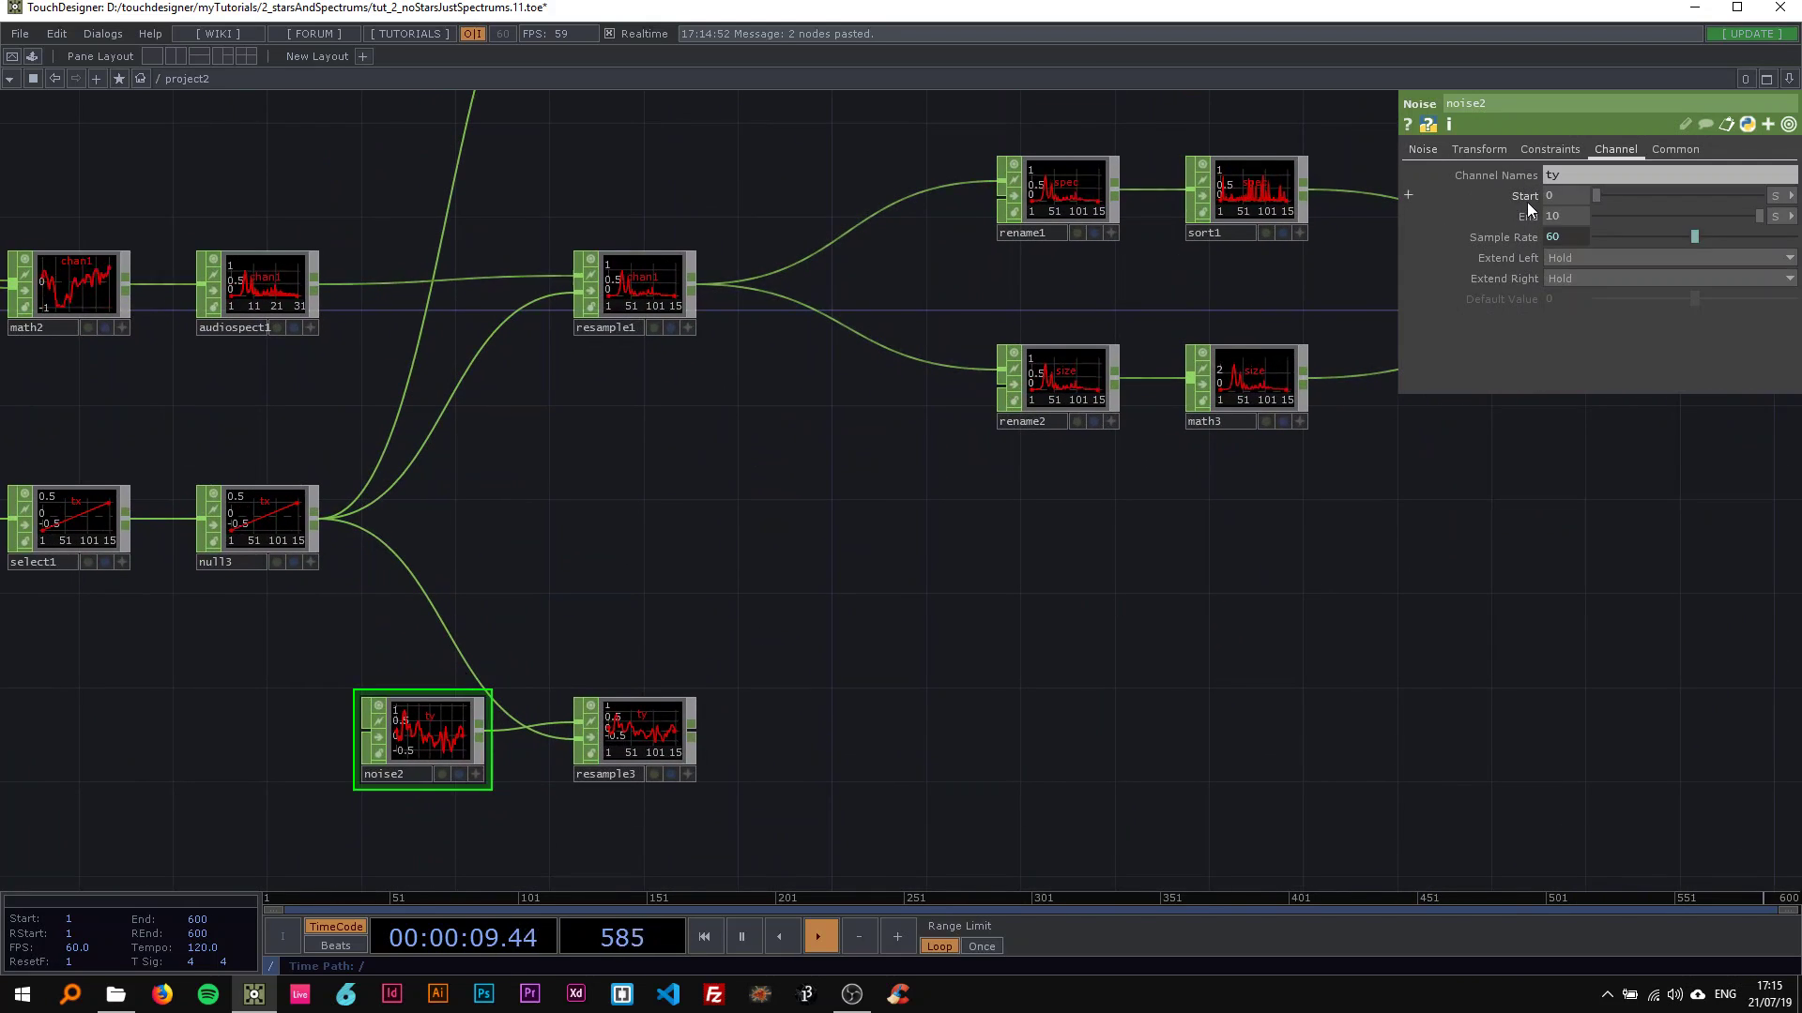
{"action": "left_click", "coordinate": [1422, 150]}
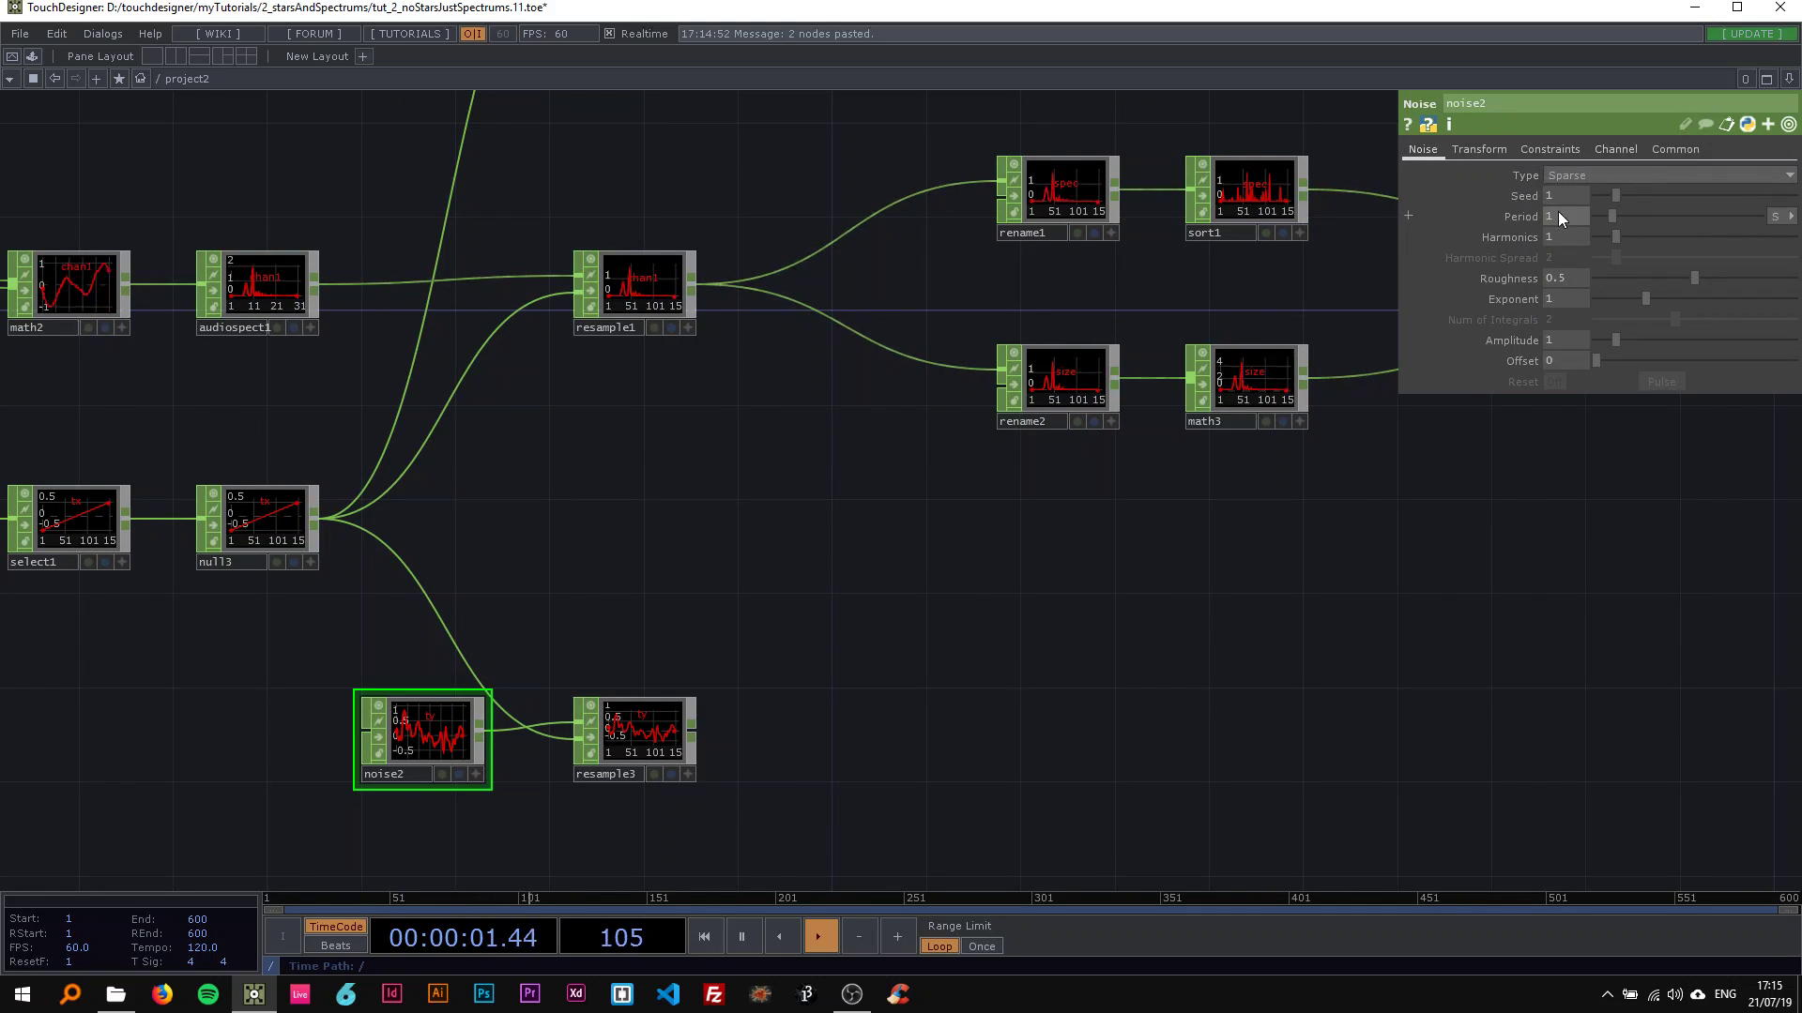
{"action": "left_click", "coordinate": [1557, 216]}
{"action": "type", "text": "0.3"}
{"action": "key", "text": "Return"}
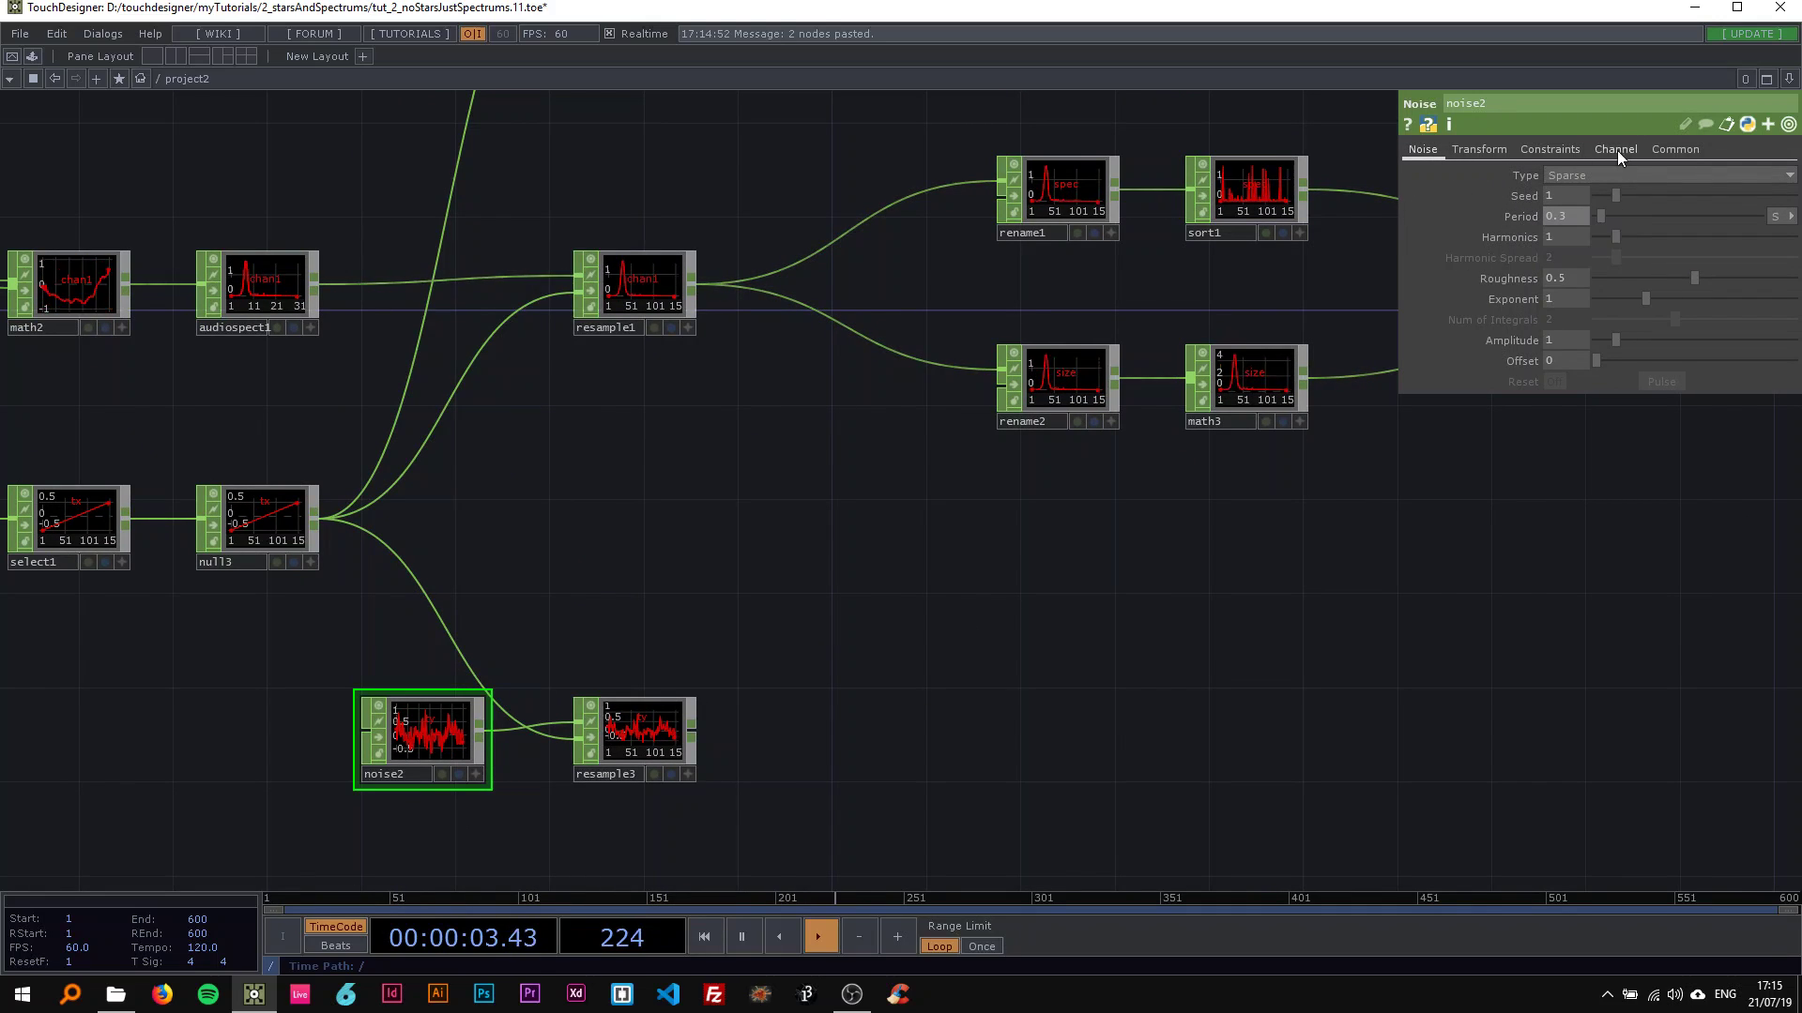
Step: Set noise2's Channel Names to tx
{"action": "left_click", "coordinate": [1615, 149]}
{"action": "left_click_drag", "start_coordinate": [275, 550], "coordinate": [416, 482]}
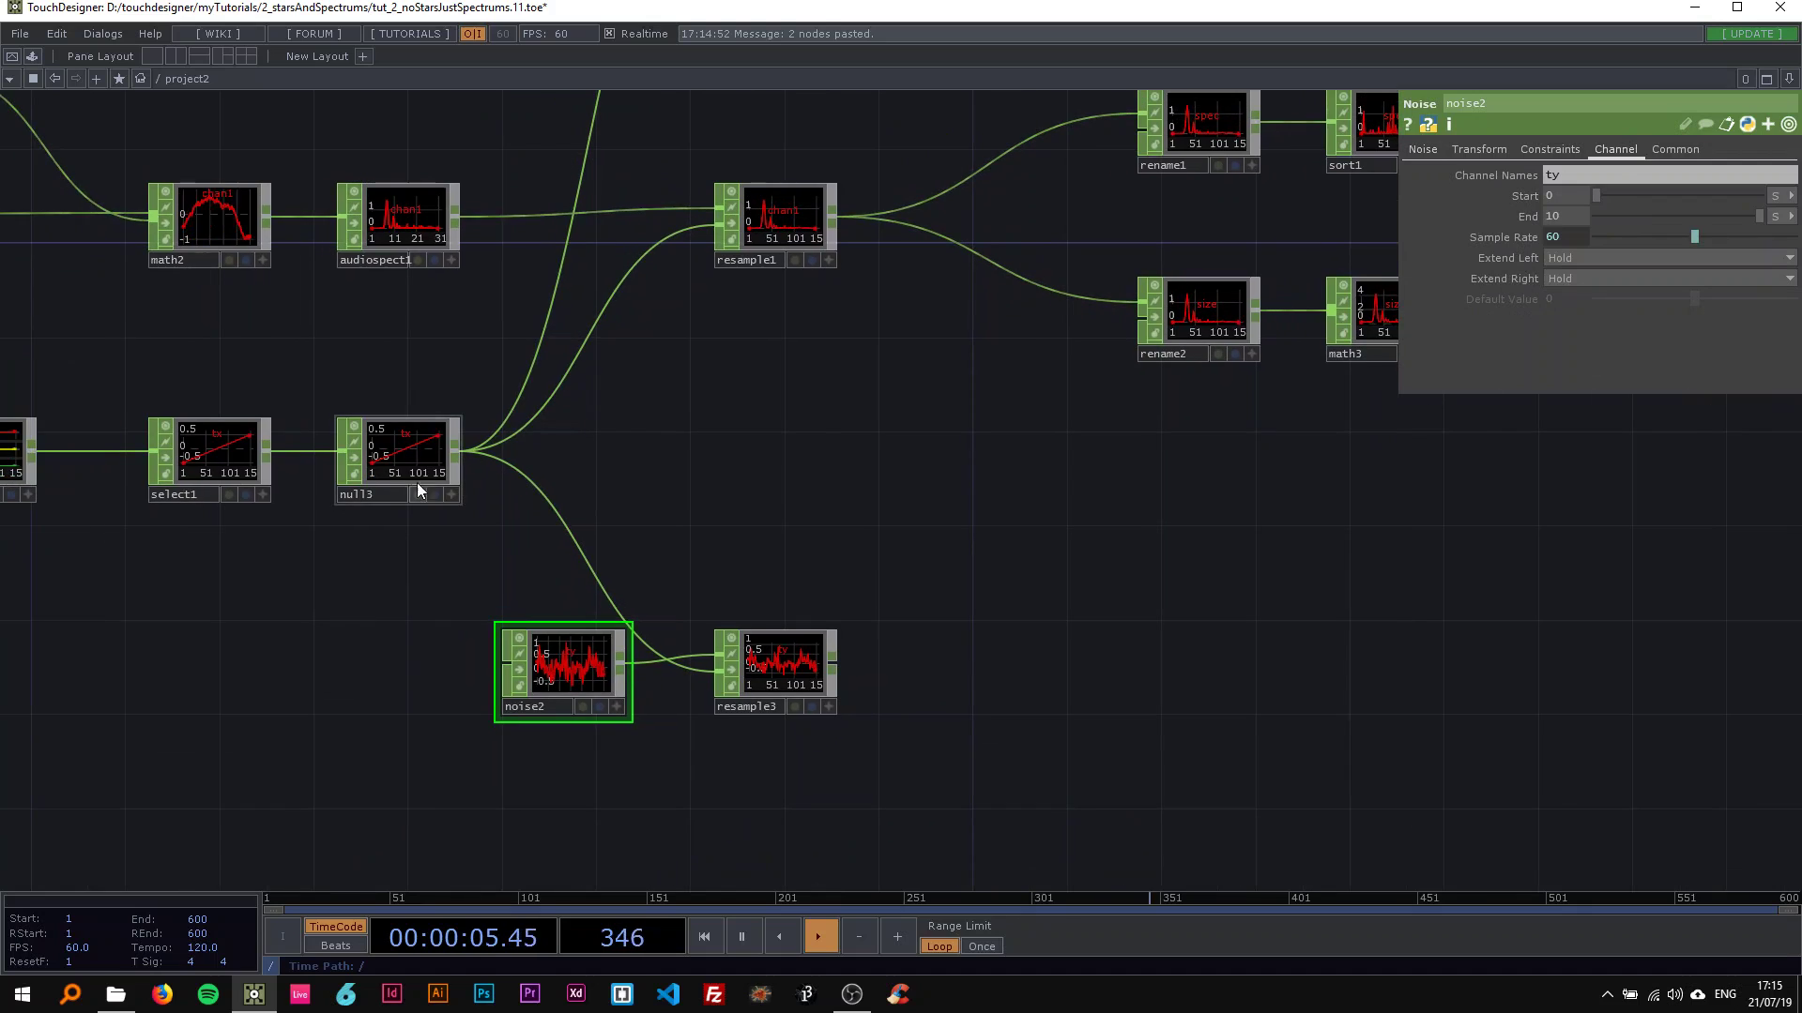
{"action": "left_click", "coordinate": [1552, 174]}
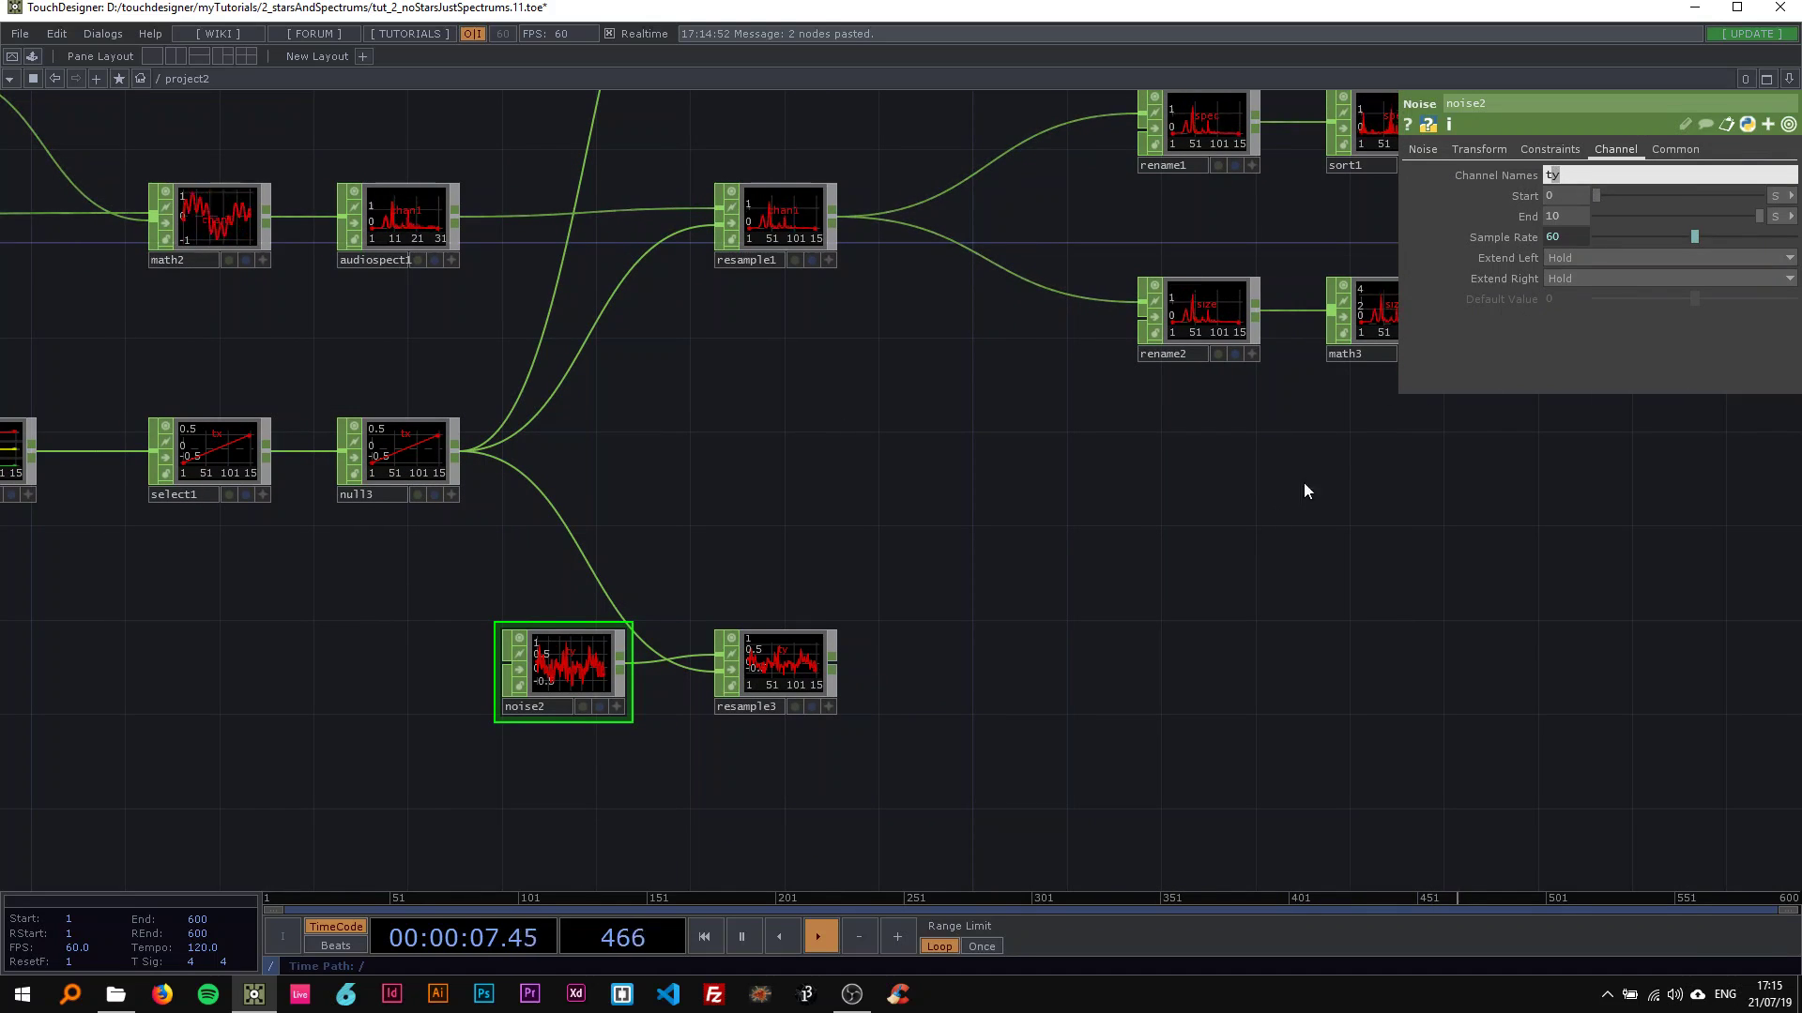
{"action": "type", "text": "tx"}
{"action": "key", "text": "Return"}
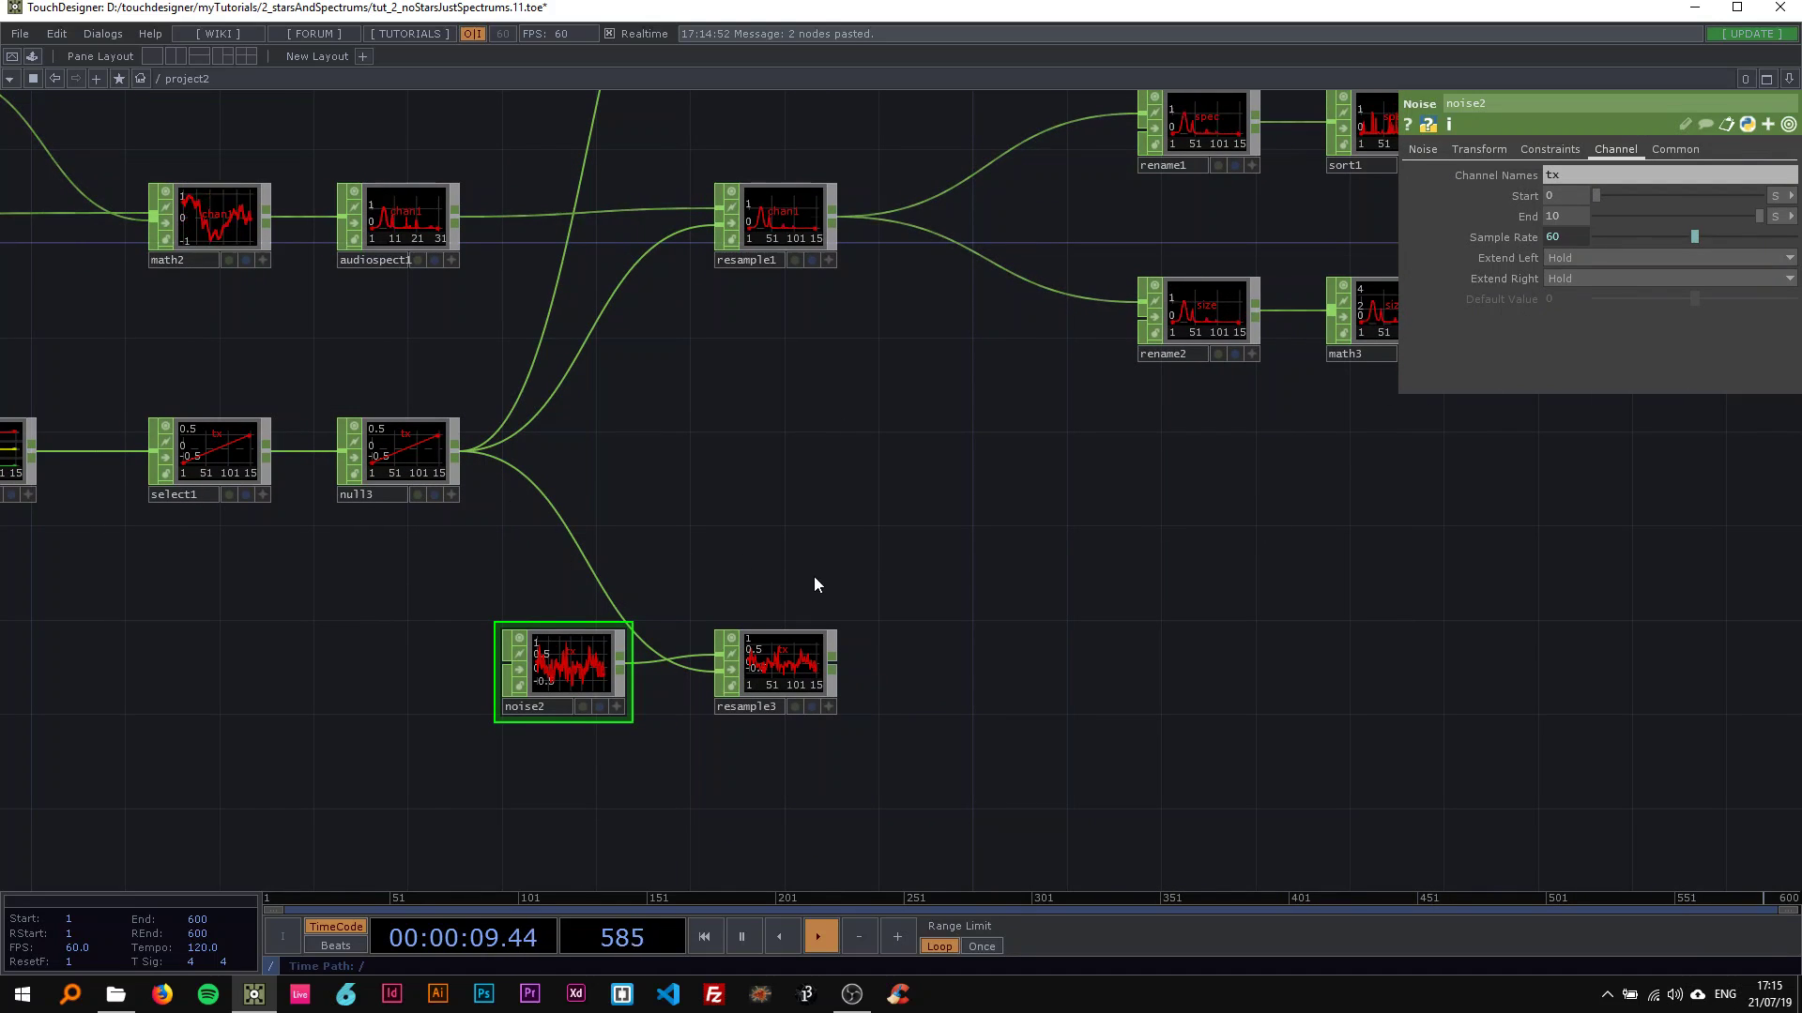
Step: Add a Math CHOP fed by resample3 and place it directly below math3
{"action": "left_click_drag", "start_coordinate": [813, 586], "coordinate": [469, 612]}
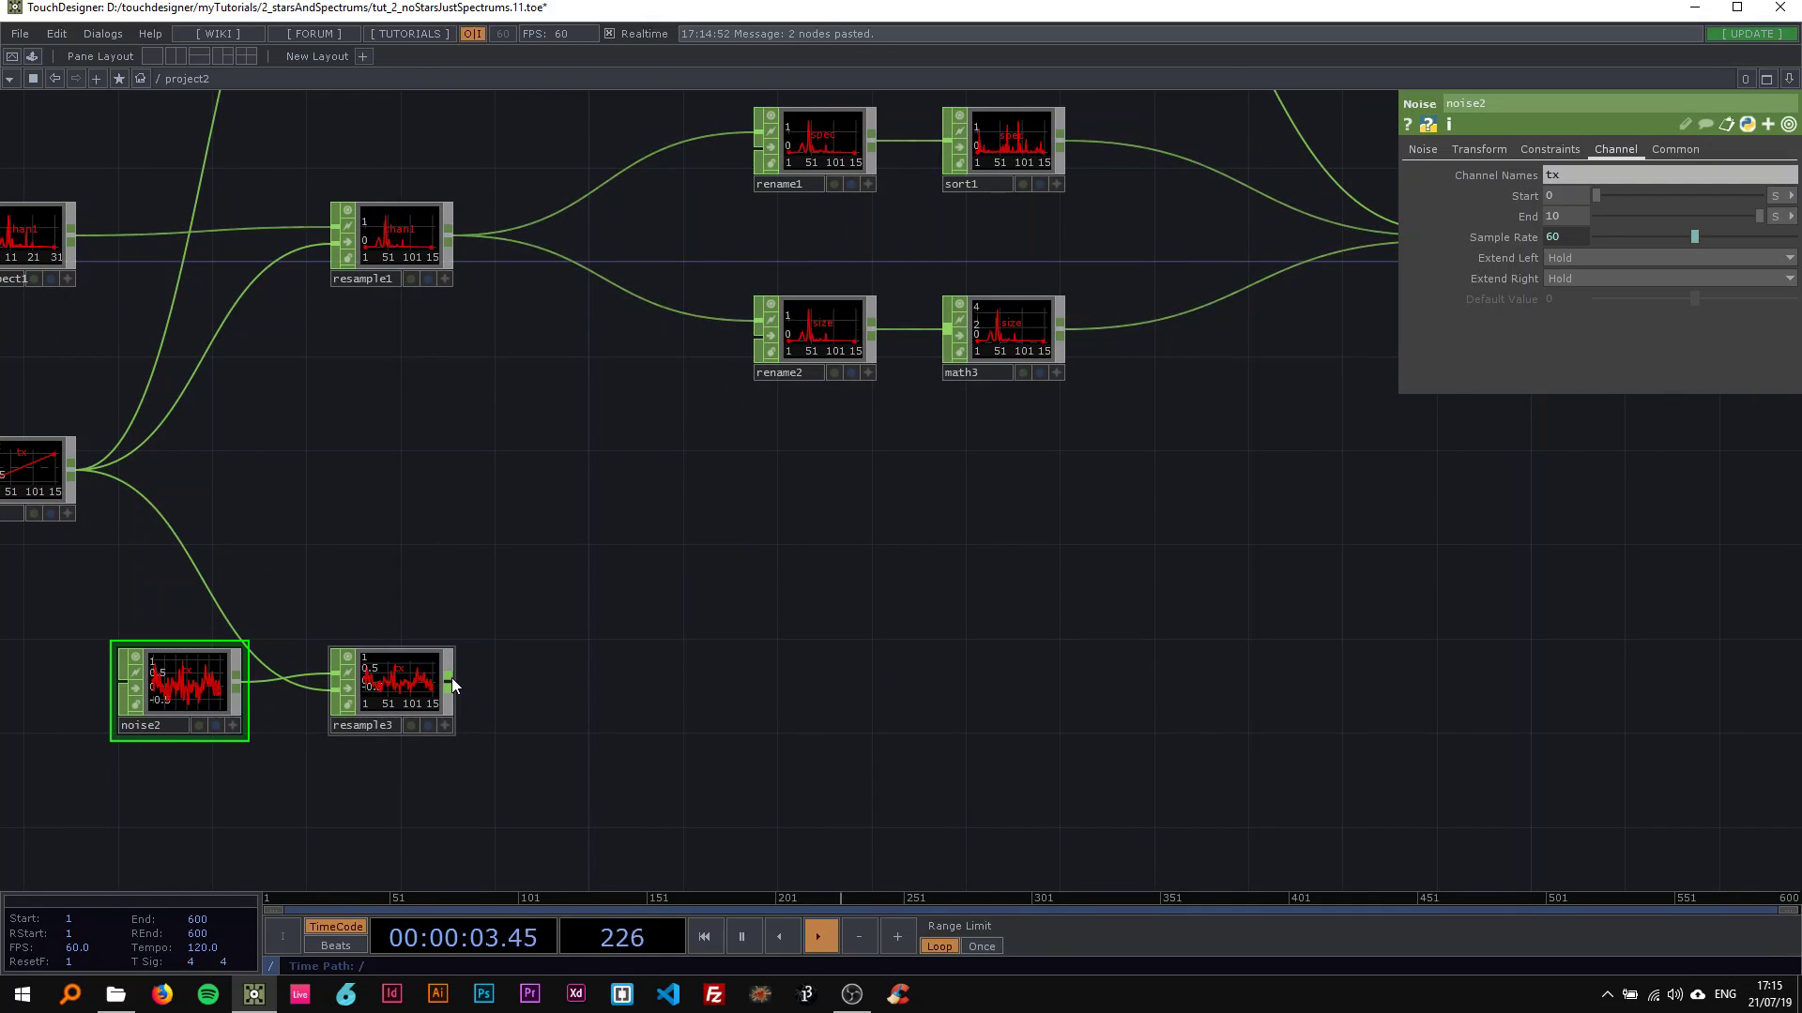
{"action": "right_click", "coordinate": [452, 678]}
{"action": "left_click", "coordinate": [498, 537]}
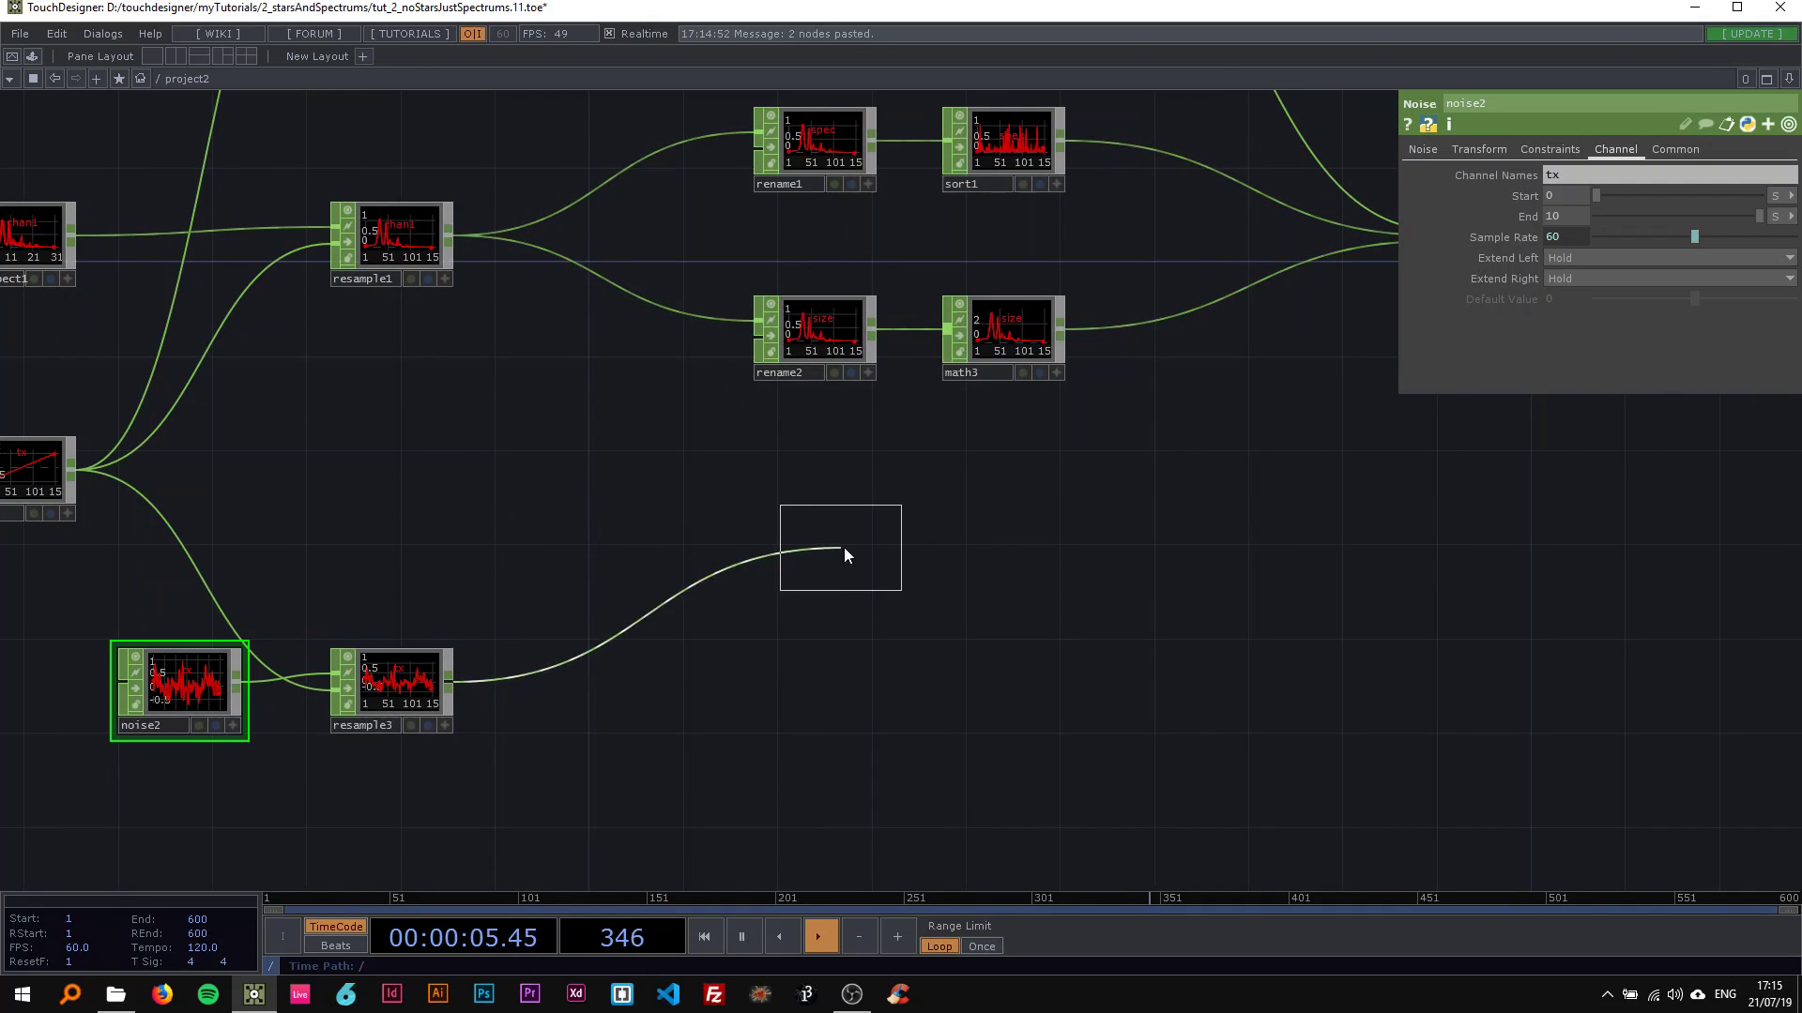
{"action": "left_click", "coordinate": [1006, 488]}
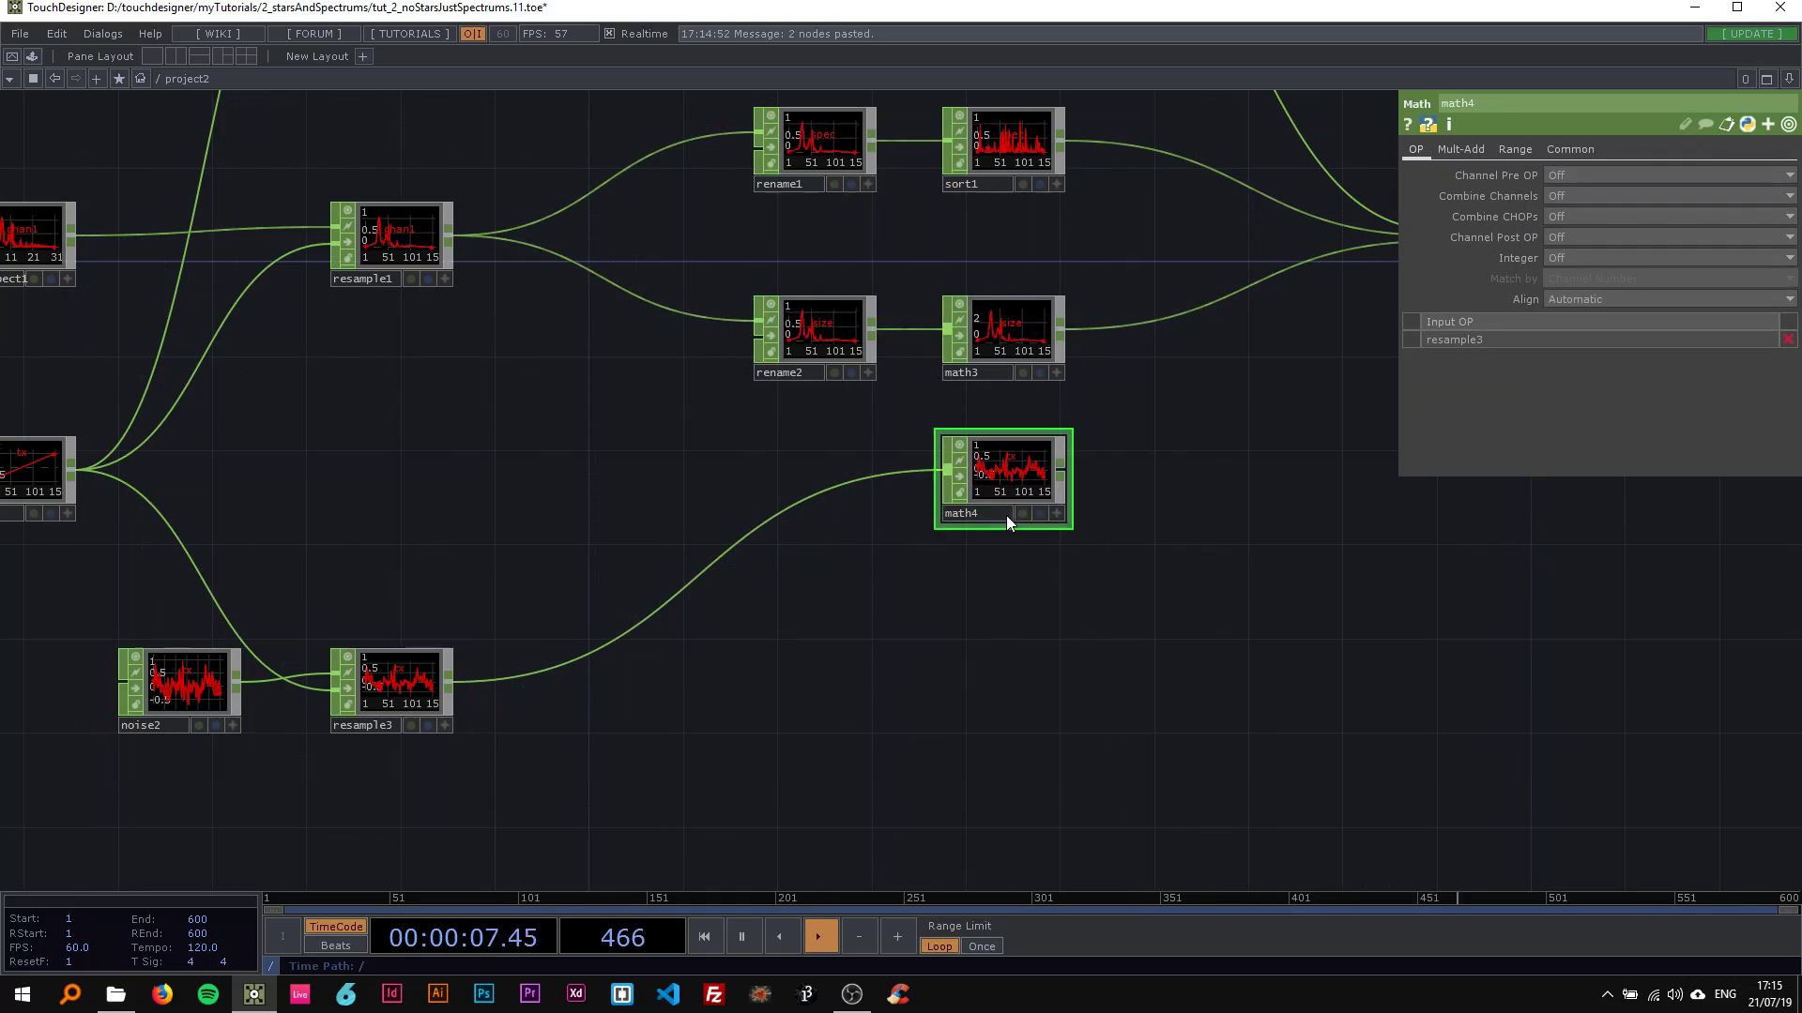
Step: Connect null3 to math4 as its second input, level with null3 in the network
{"action": "scroll", "coordinate": [1085, 616], "scroll_direction": "down", "scroll_amount": 5}
{"action": "left_click_drag", "start_coordinate": [1207, 732], "coordinate": [251, 547]}
{"action": "left_click", "coordinate": [374, 481]}
{"action": "scroll", "coordinate": [762, 558], "scroll_direction": "up", "scroll_amount": 3}
{"action": "left_click_drag", "start_coordinate": [743, 539], "coordinate": [944, 498]}
{"action": "scroll", "coordinate": [1065, 531], "scroll_direction": "up", "scroll_amount": 2}
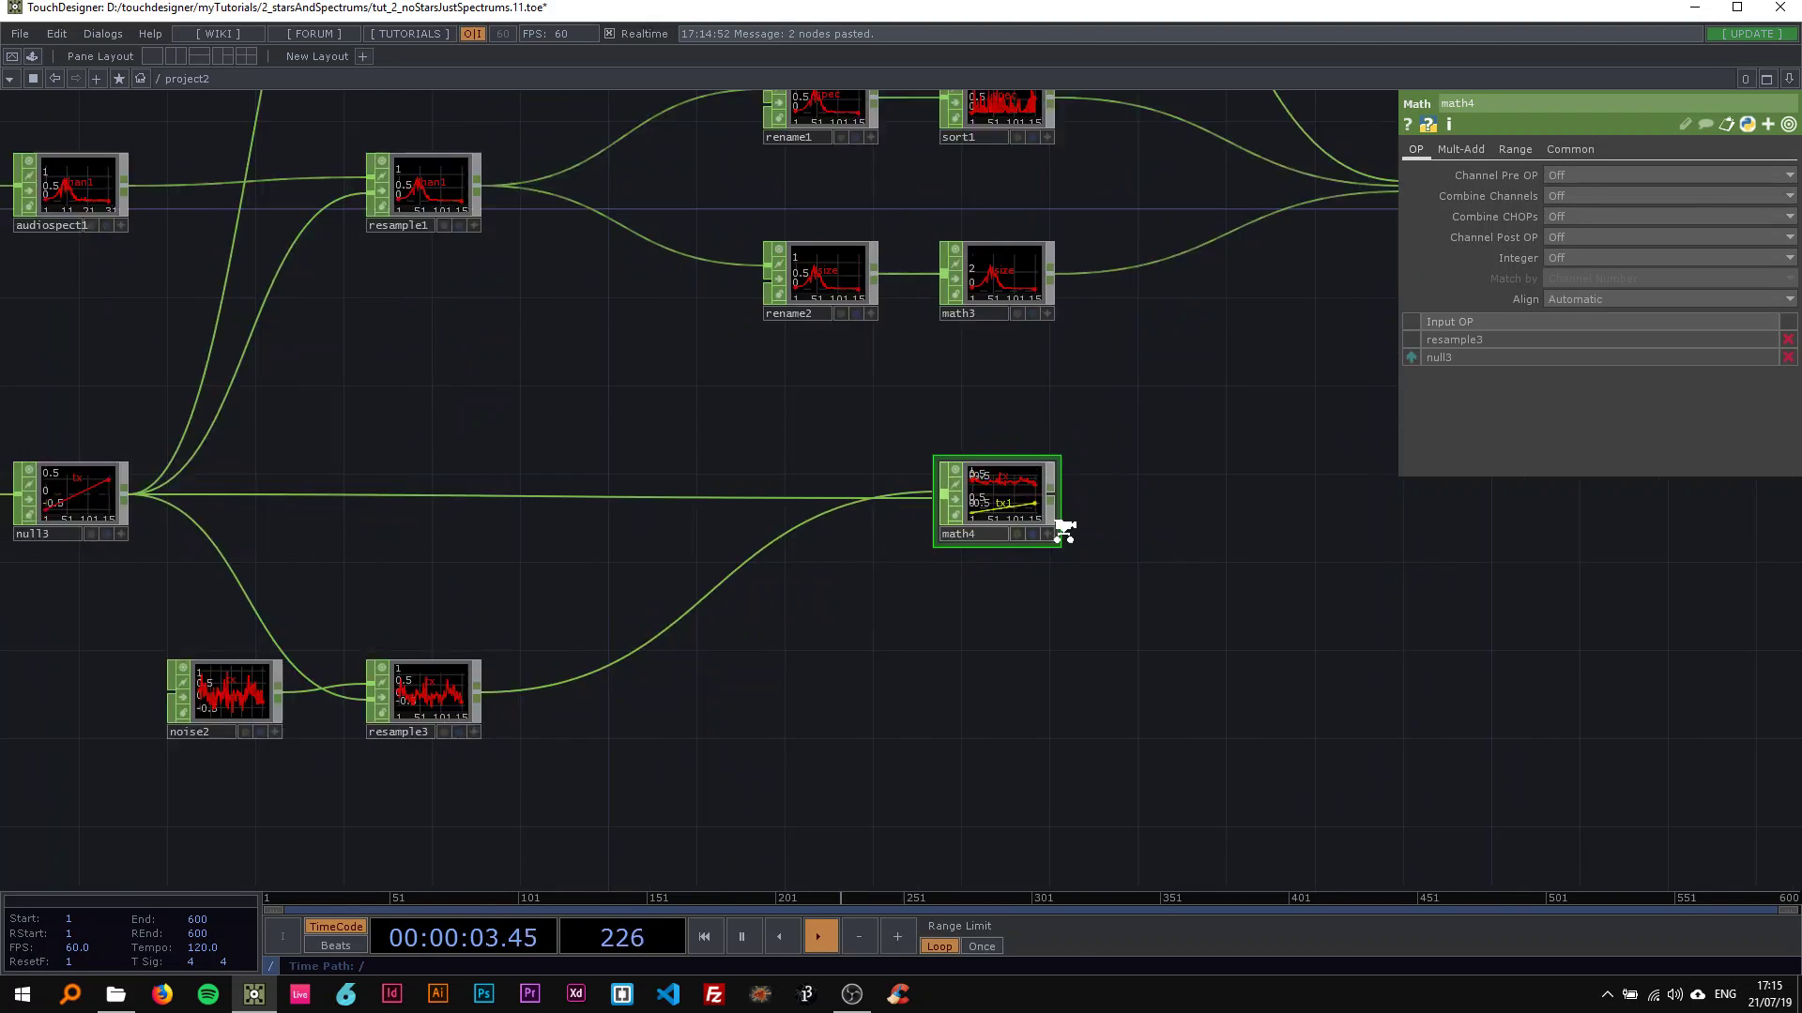
Step: Set math4's Combine CHOPs to Add so the noise and grid tx channels are summed
{"action": "scroll", "coordinate": [1064, 531], "scroll_direction": "up", "scroll_amount": 2}
{"action": "left_click_drag", "start_coordinate": [947, 375], "coordinate": [635, 429]}
{"action": "scroll", "coordinate": [837, 512], "scroll_direction": "up", "scroll_amount": 2}
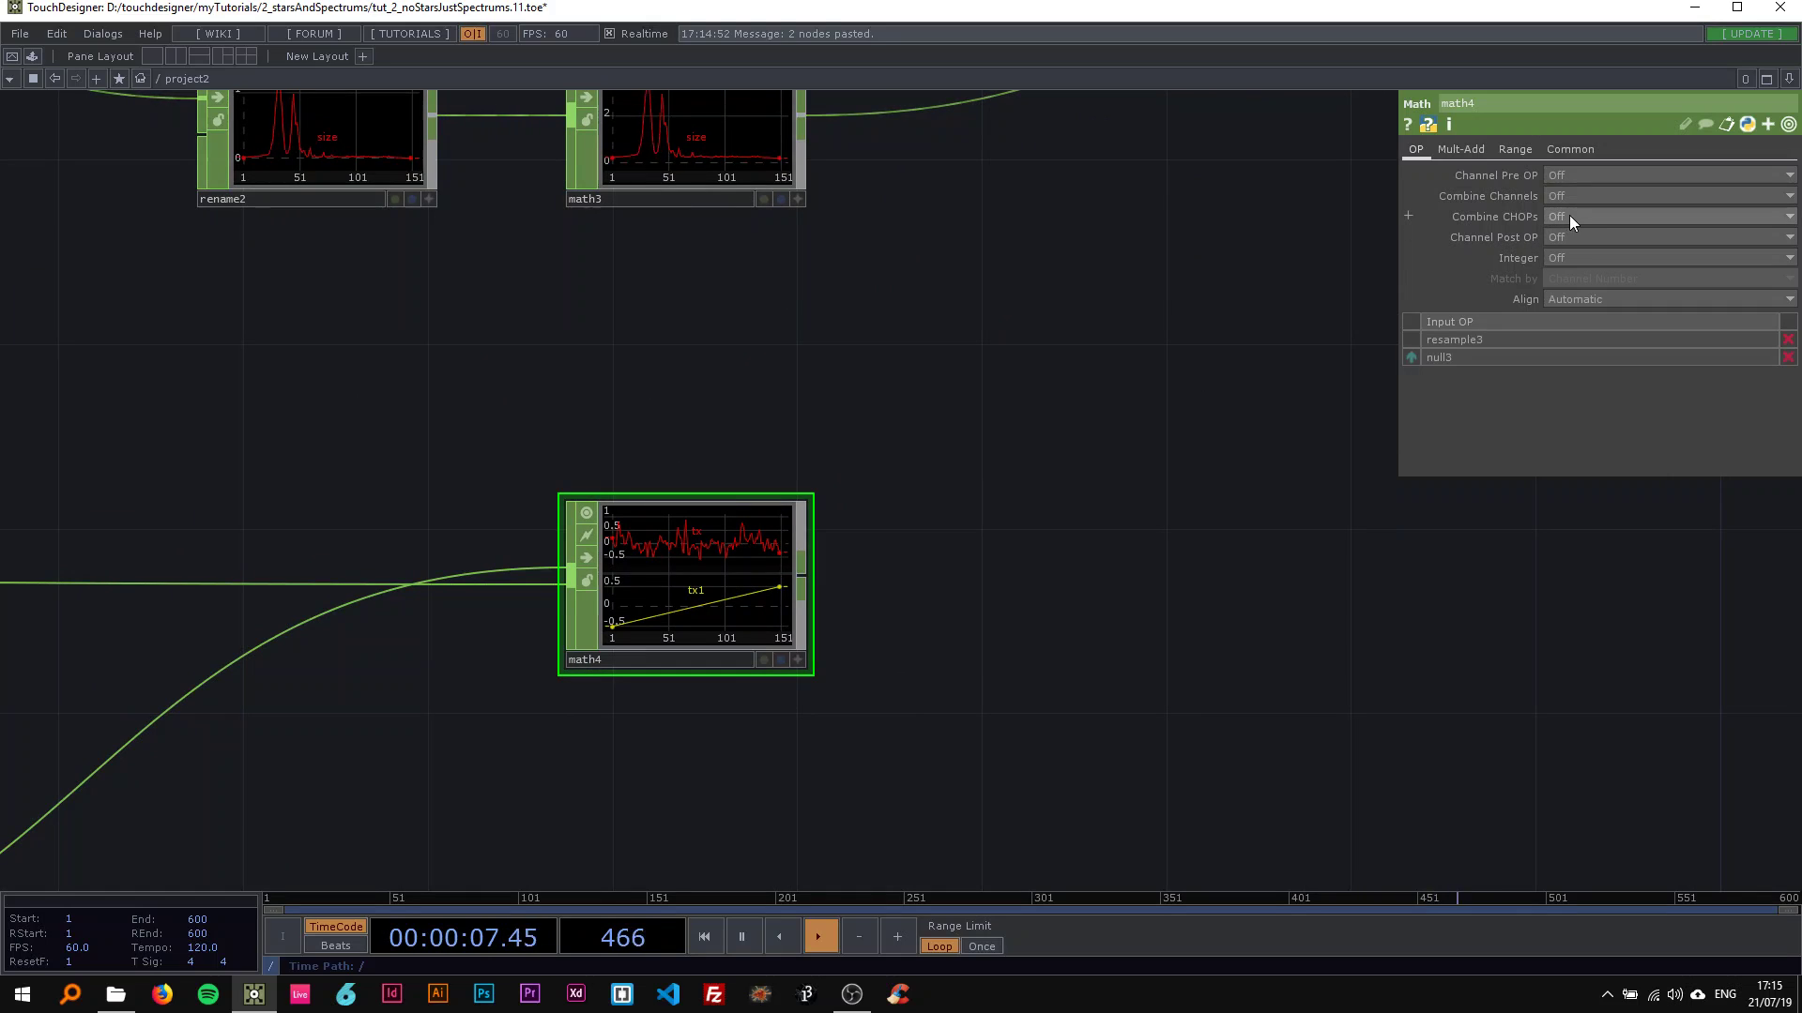
{"action": "left_click", "coordinate": [1601, 215]}
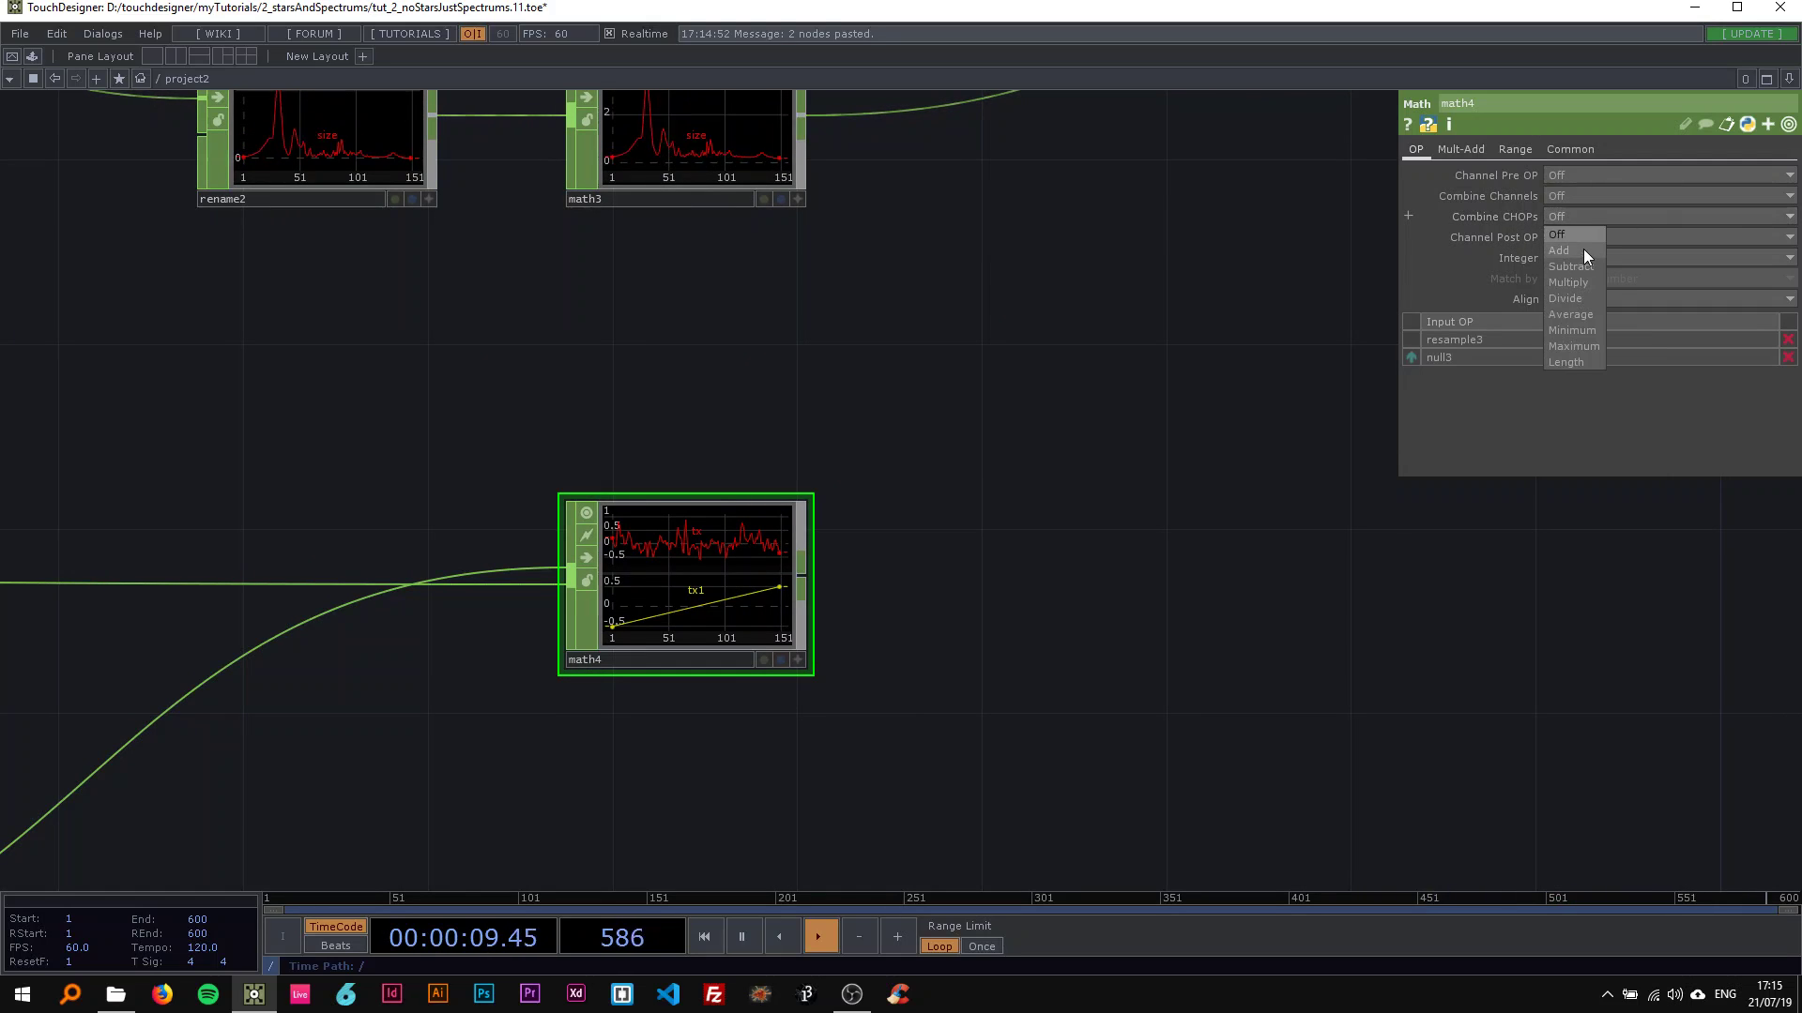
{"action": "left_click", "coordinate": [1584, 249]}
{"action": "scroll", "coordinate": [809, 616], "scroll_direction": "down", "scroll_amount": 3}
{"action": "left_click_drag", "start_coordinate": [930, 498], "coordinate": [1406, 485]}
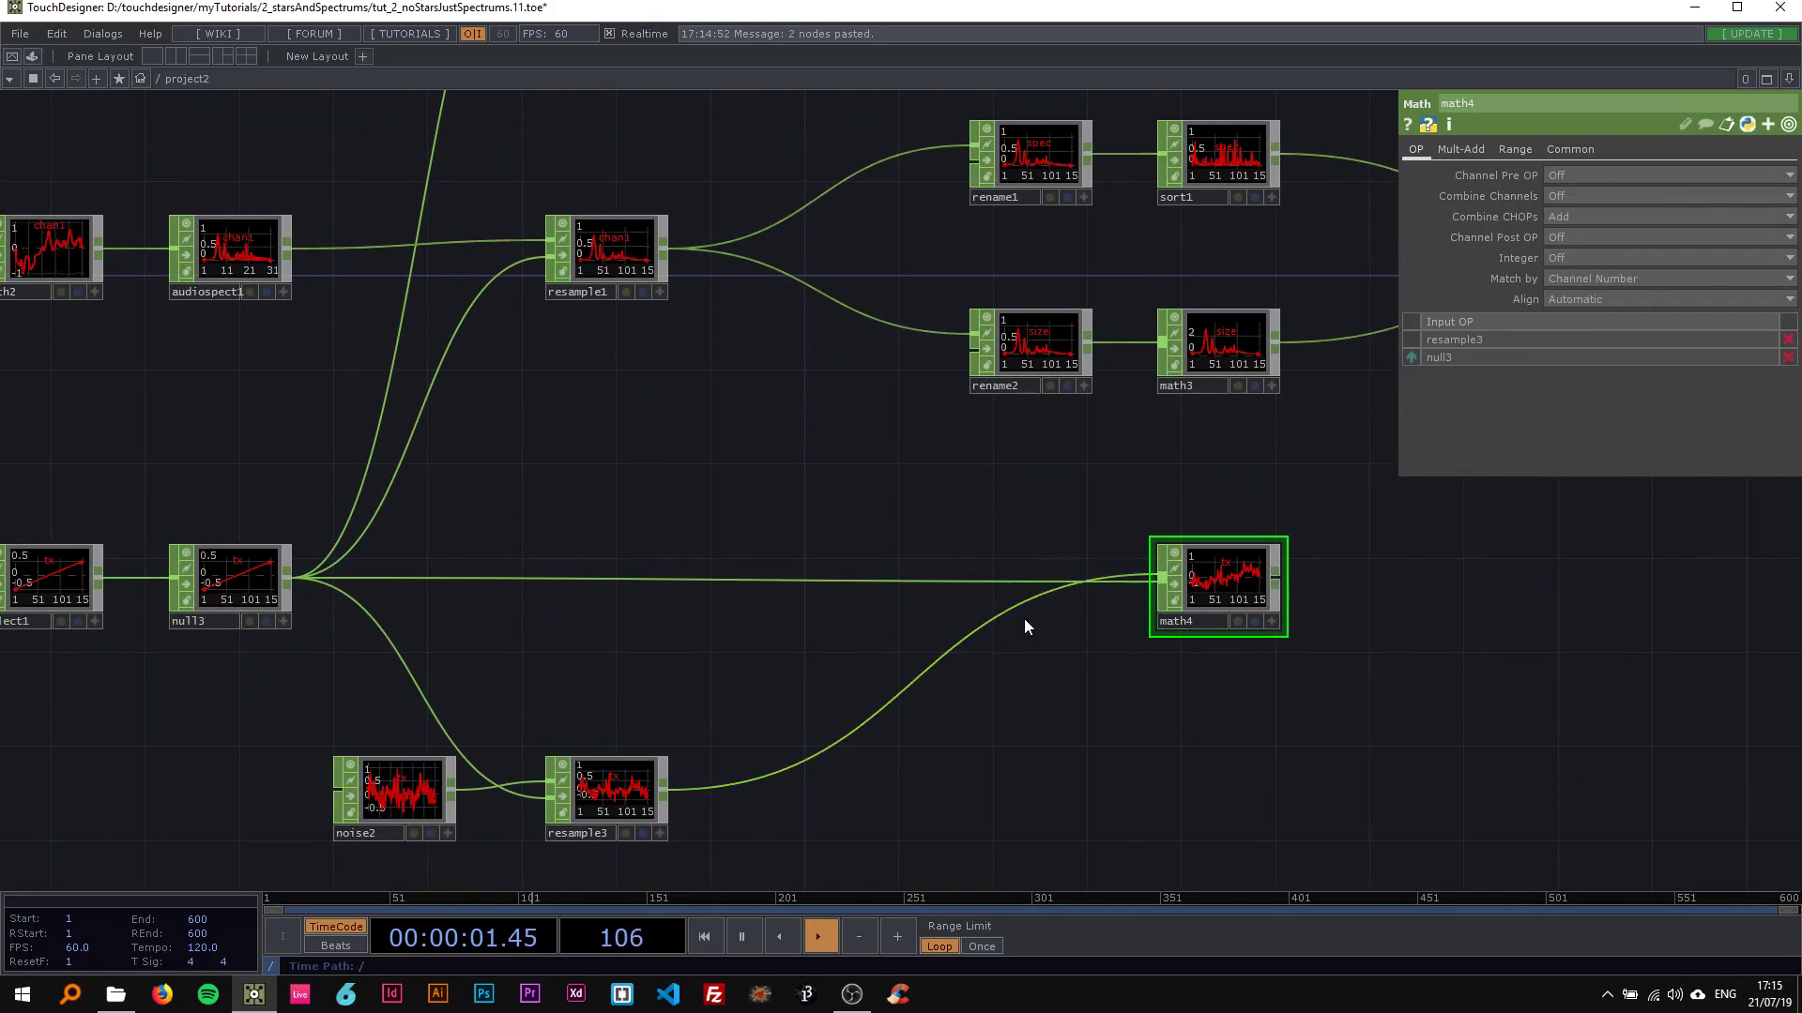
{"action": "scroll", "coordinate": [804, 438], "scroll_direction": "right", "scroll_amount": 5}
{"action": "scroll", "coordinate": [804, 438], "scroll_direction": "down", "scroll_amount": 1}
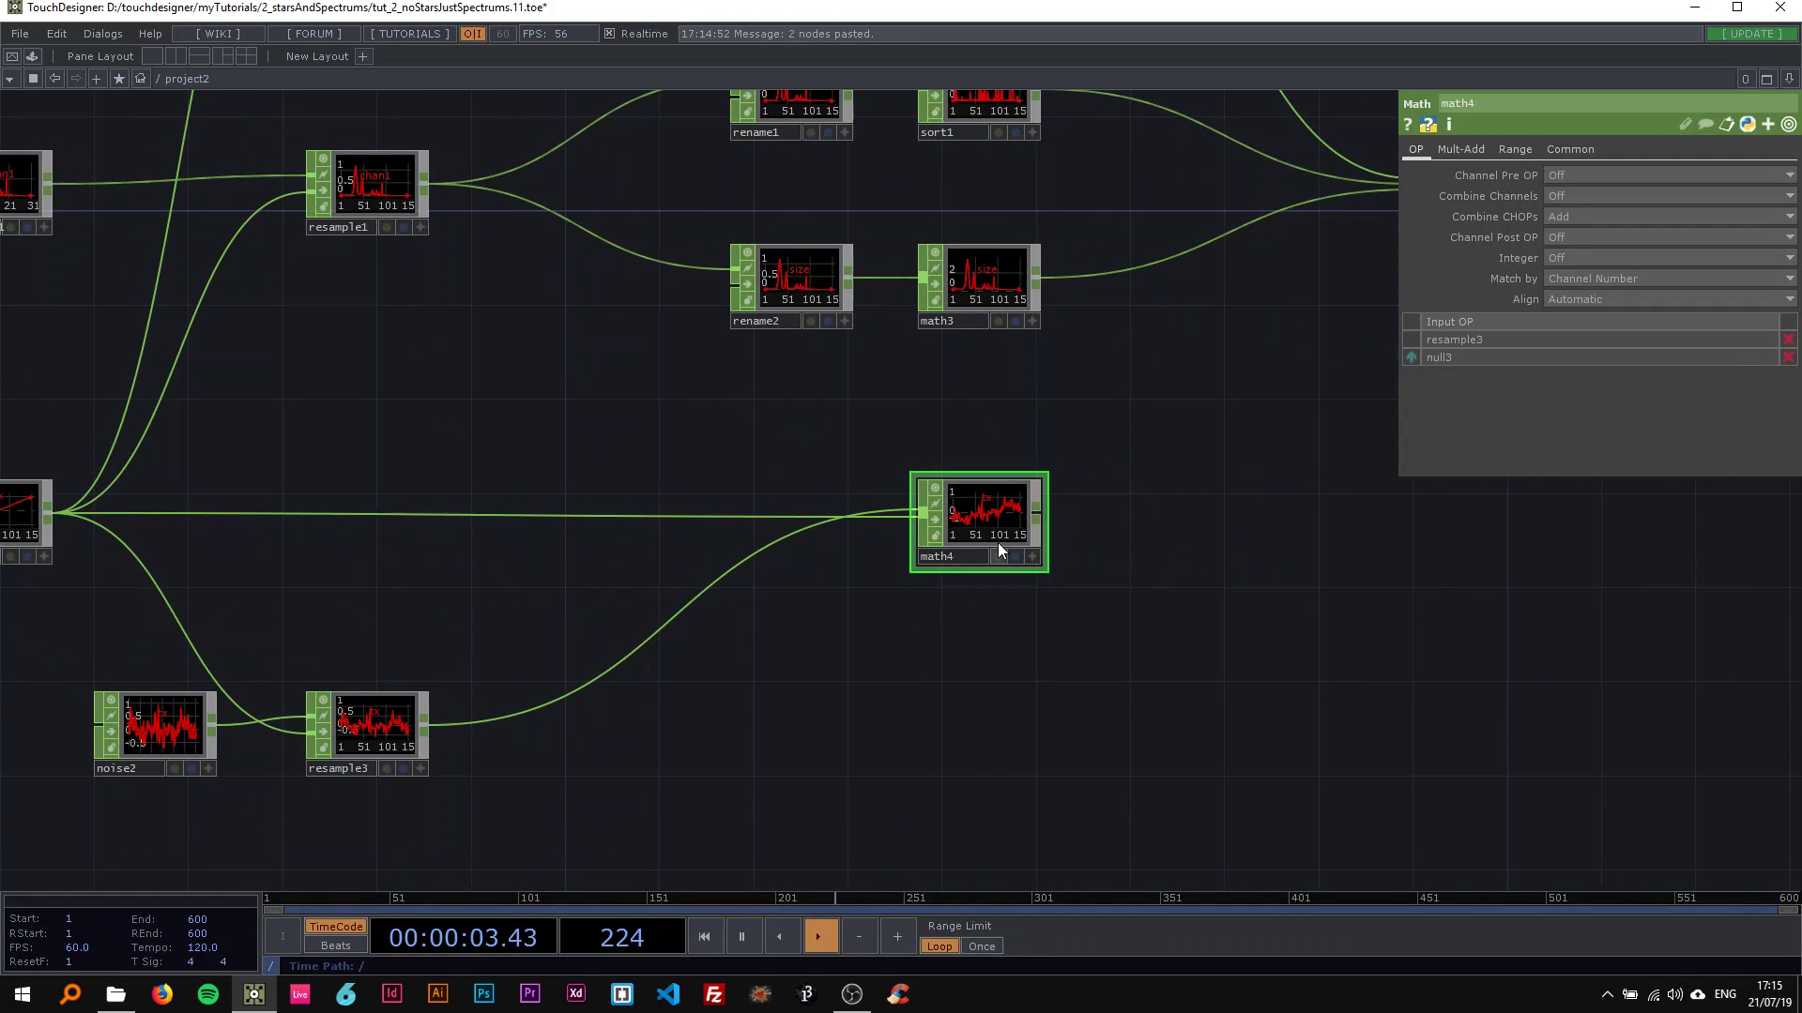
Step: Select noise1 and noise2 together and set their third Translate value (Z) to the expression absTime.seconds
{"action": "scroll", "coordinate": [1123, 396], "scroll_direction": "right", "scroll_amount": 6}
{"action": "scroll", "coordinate": [1123, 396], "scroll_direction": "up", "scroll_amount": 1}
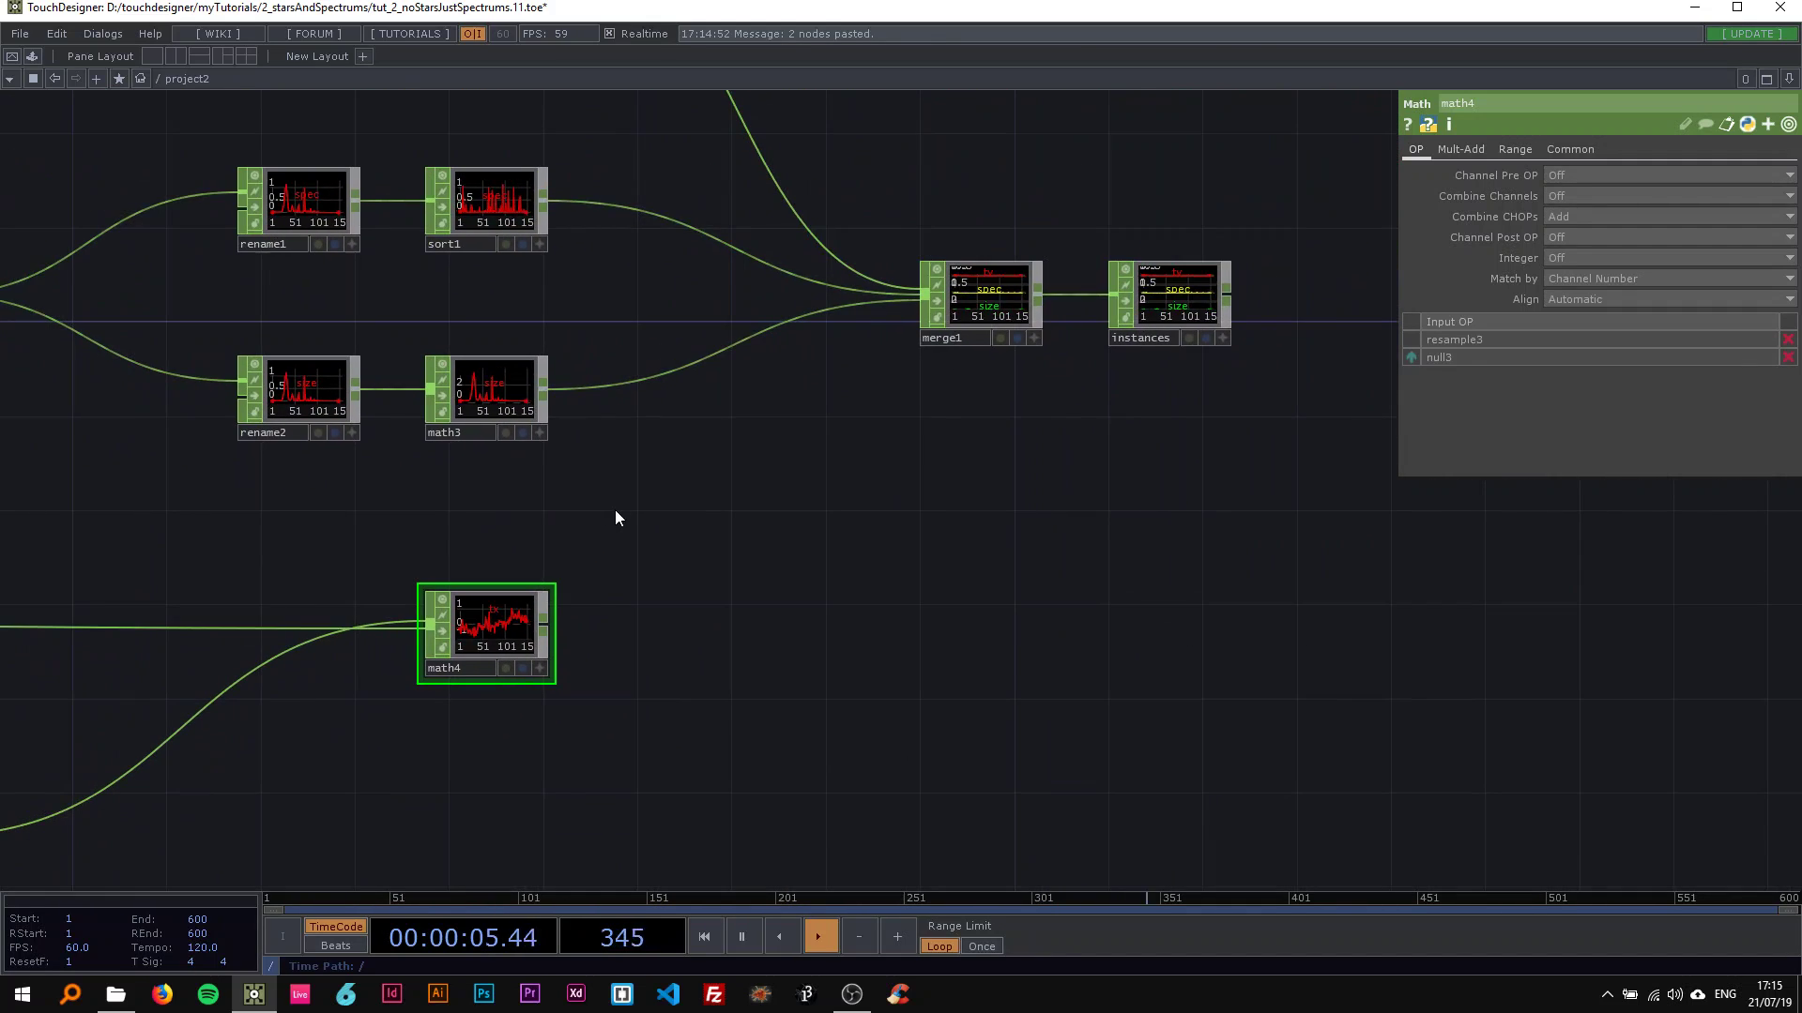
{"action": "scroll", "coordinate": [458, 544], "scroll_direction": "right", "scroll_amount": 2}
{"action": "scroll", "coordinate": [459, 545], "scroll_direction": "up", "scroll_amount": 1}
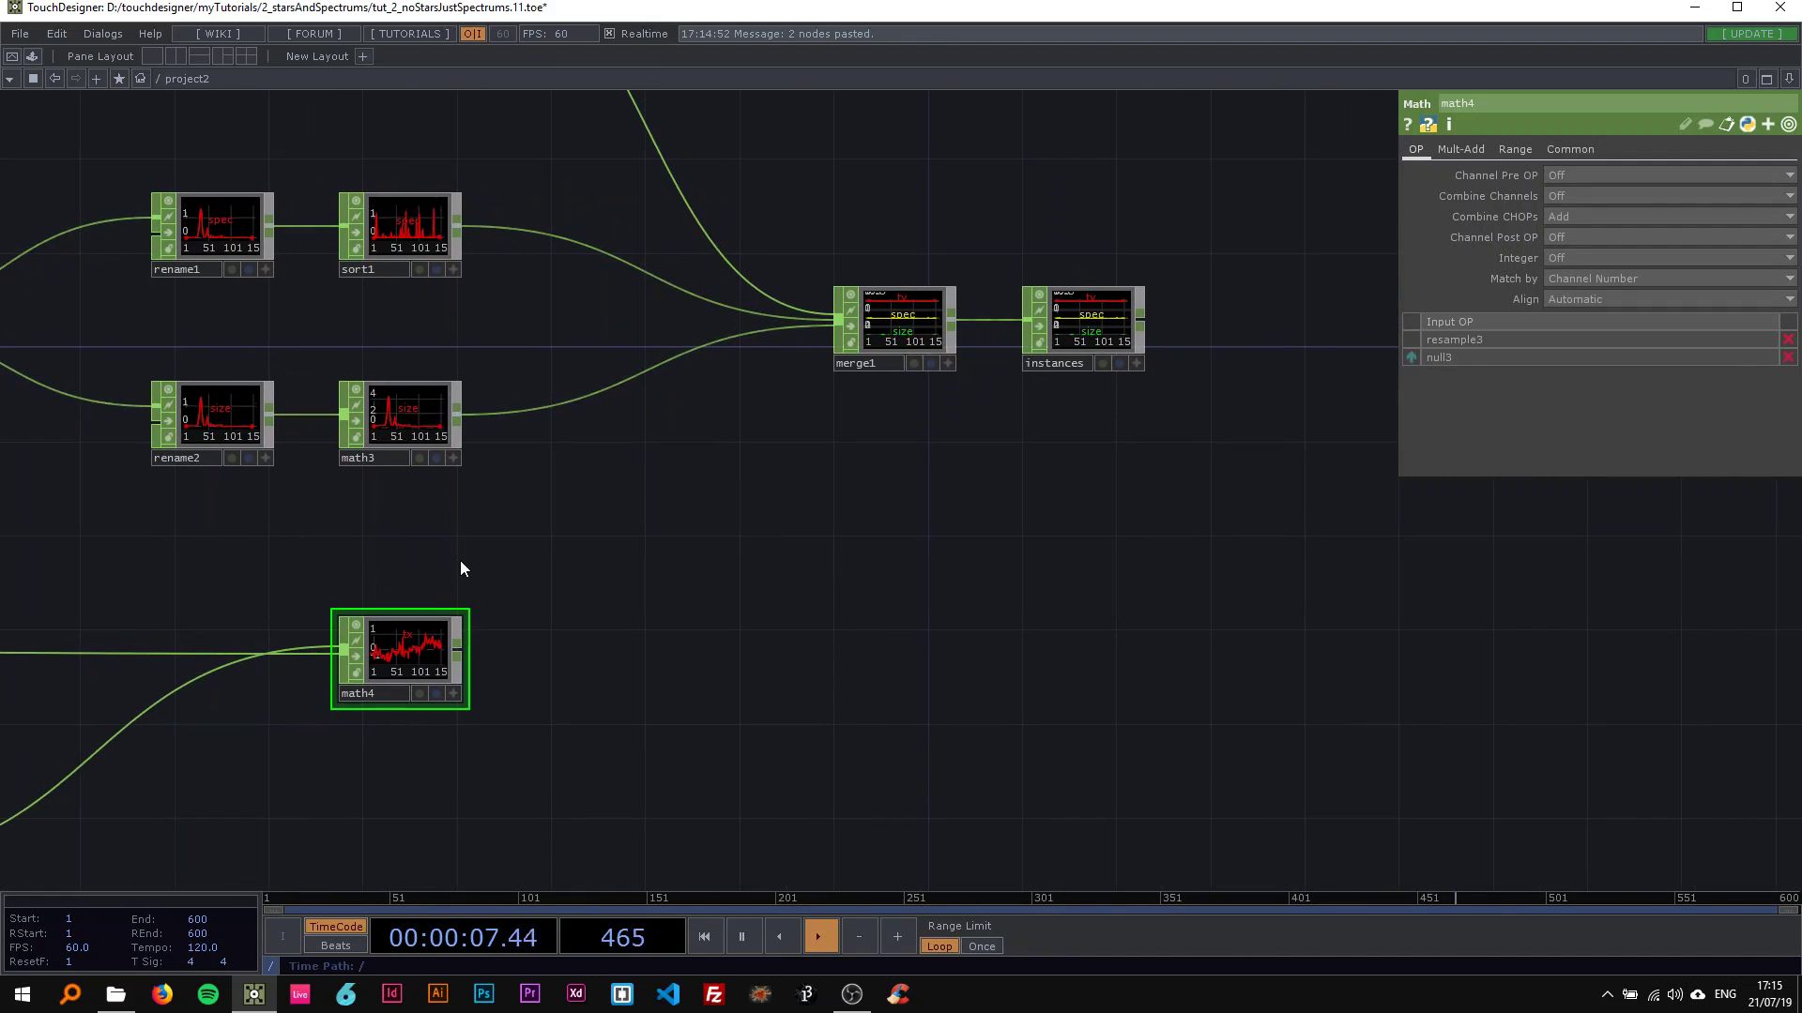
{"action": "left_click_drag", "start_coordinate": [123, 580], "coordinate": [759, 557]}
{"action": "scroll", "coordinate": [760, 557], "scroll_direction": "down", "scroll_amount": 2}
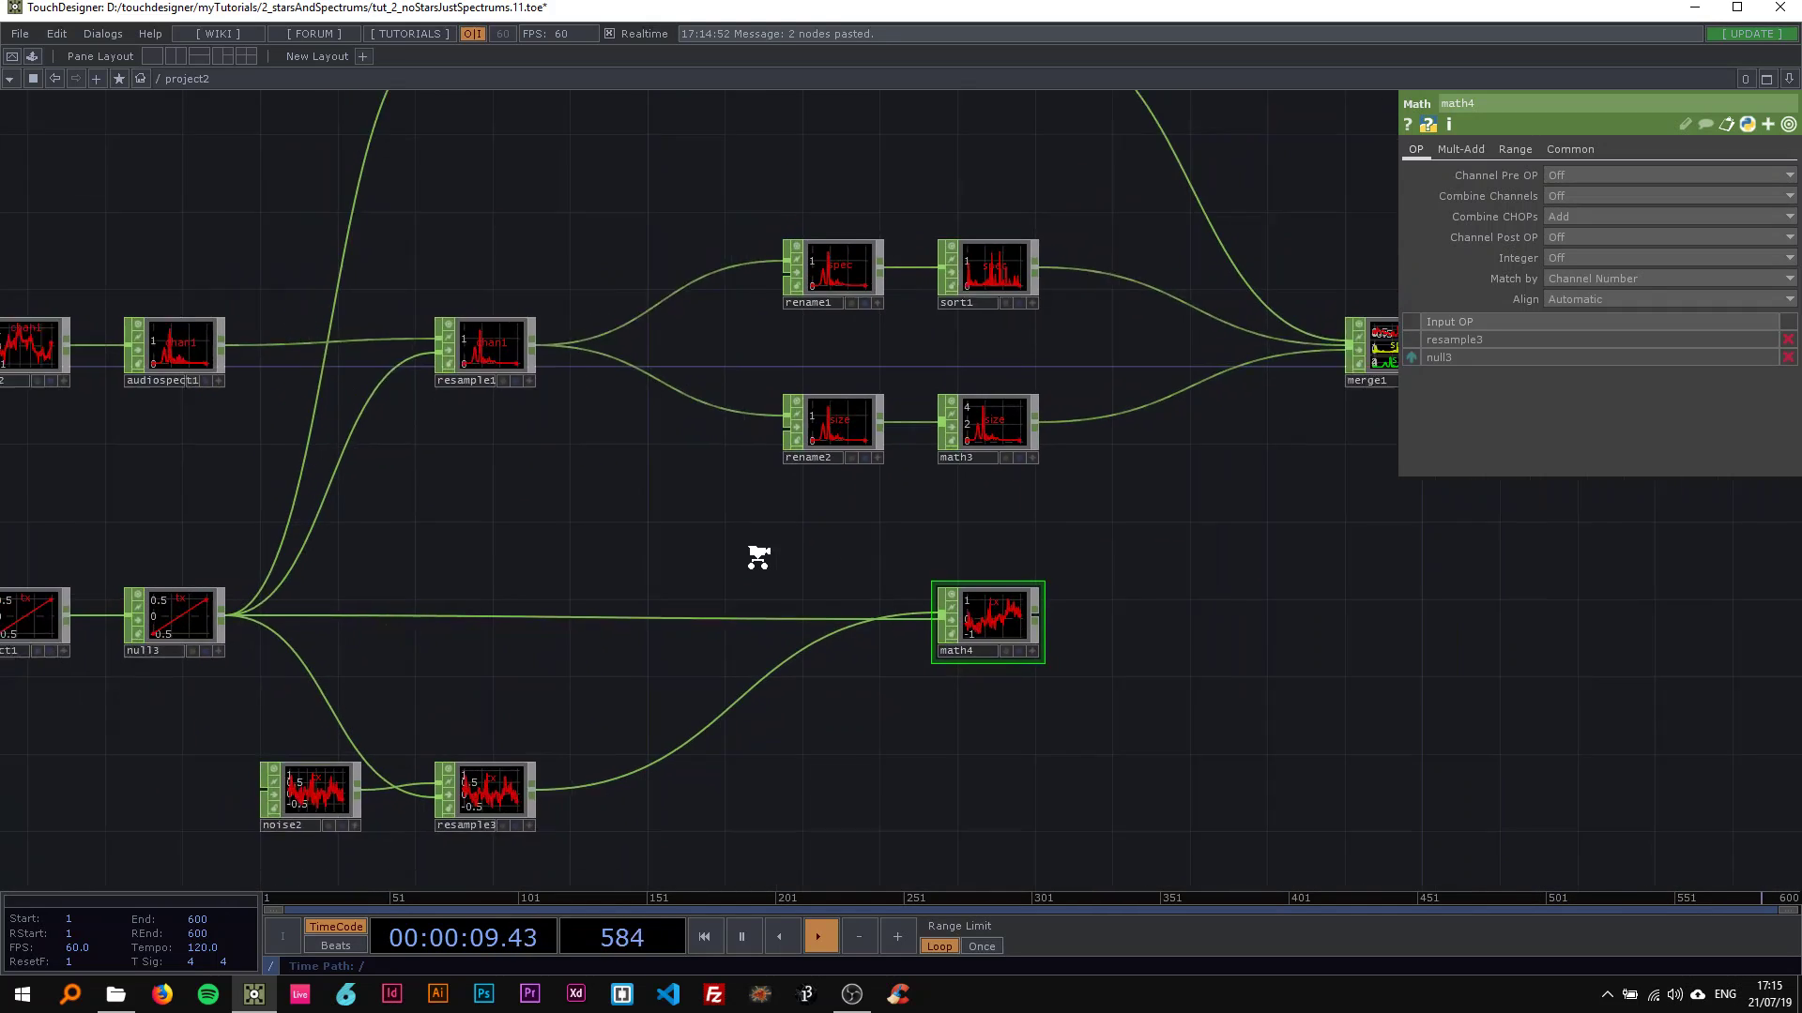
{"action": "scroll", "coordinate": [758, 557], "scroll_direction": "down", "scroll_amount": 5}
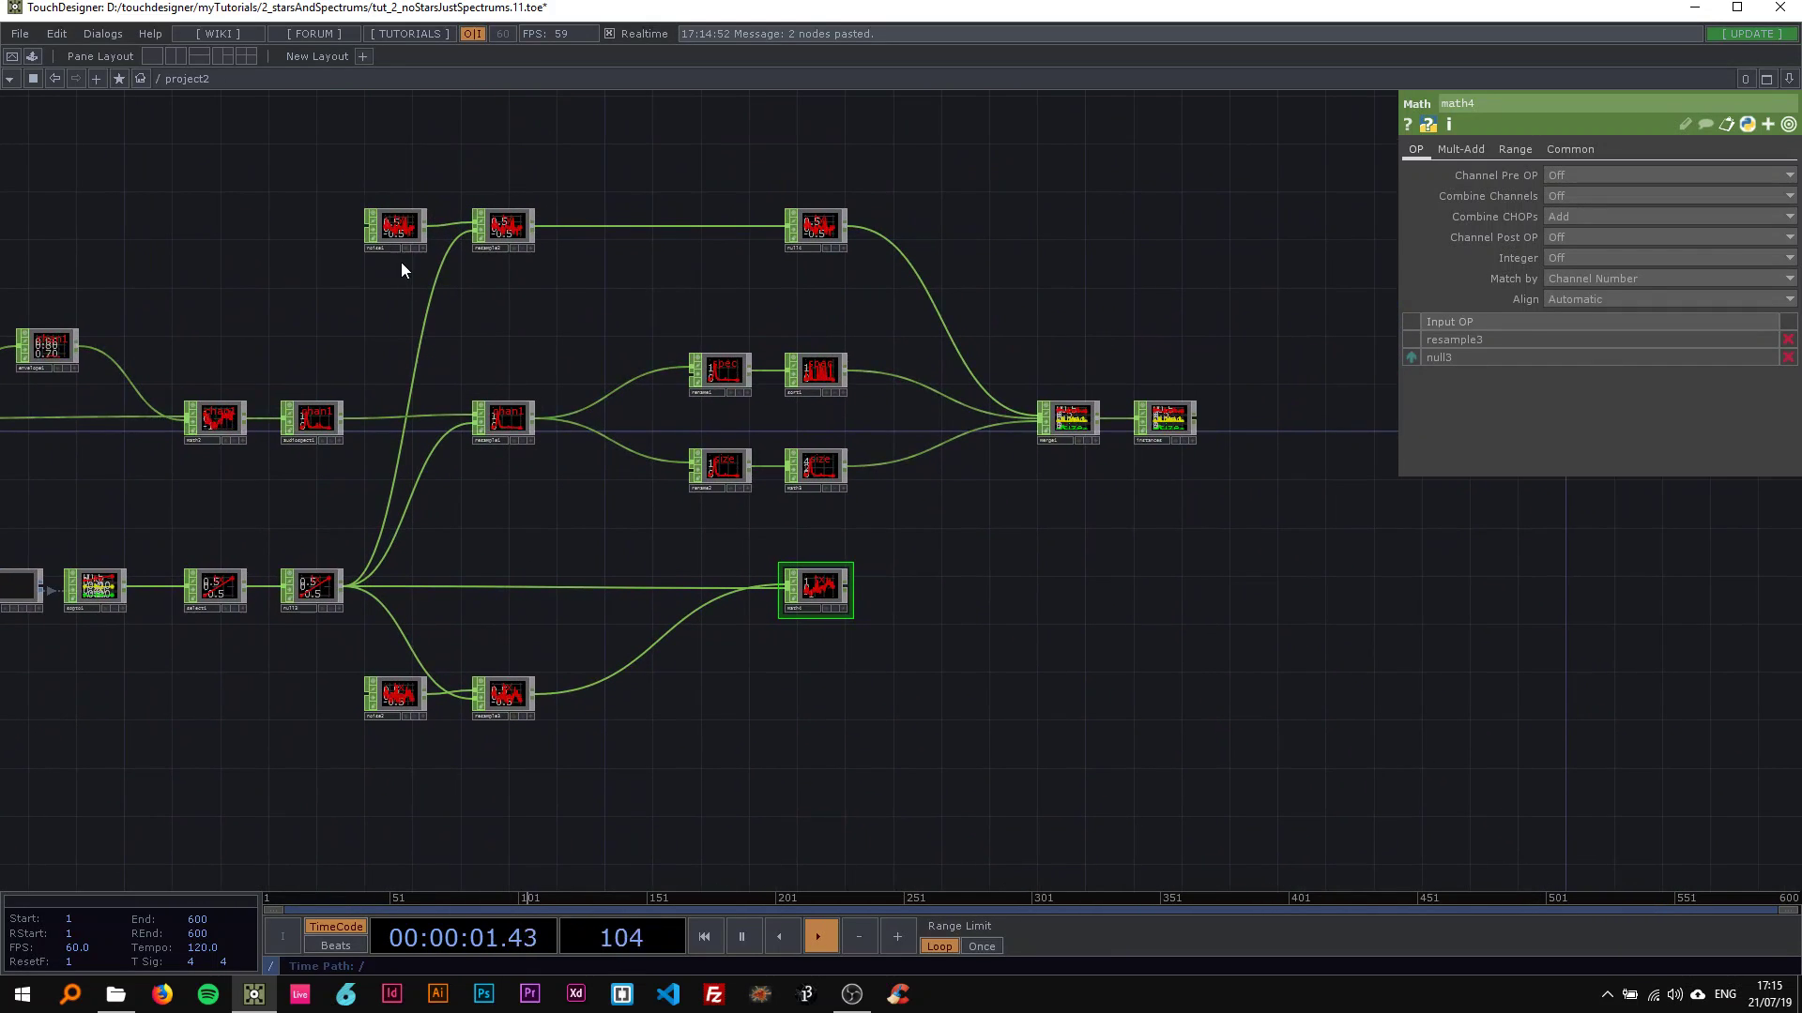
{"action": "left_click", "coordinate": [397, 228]}
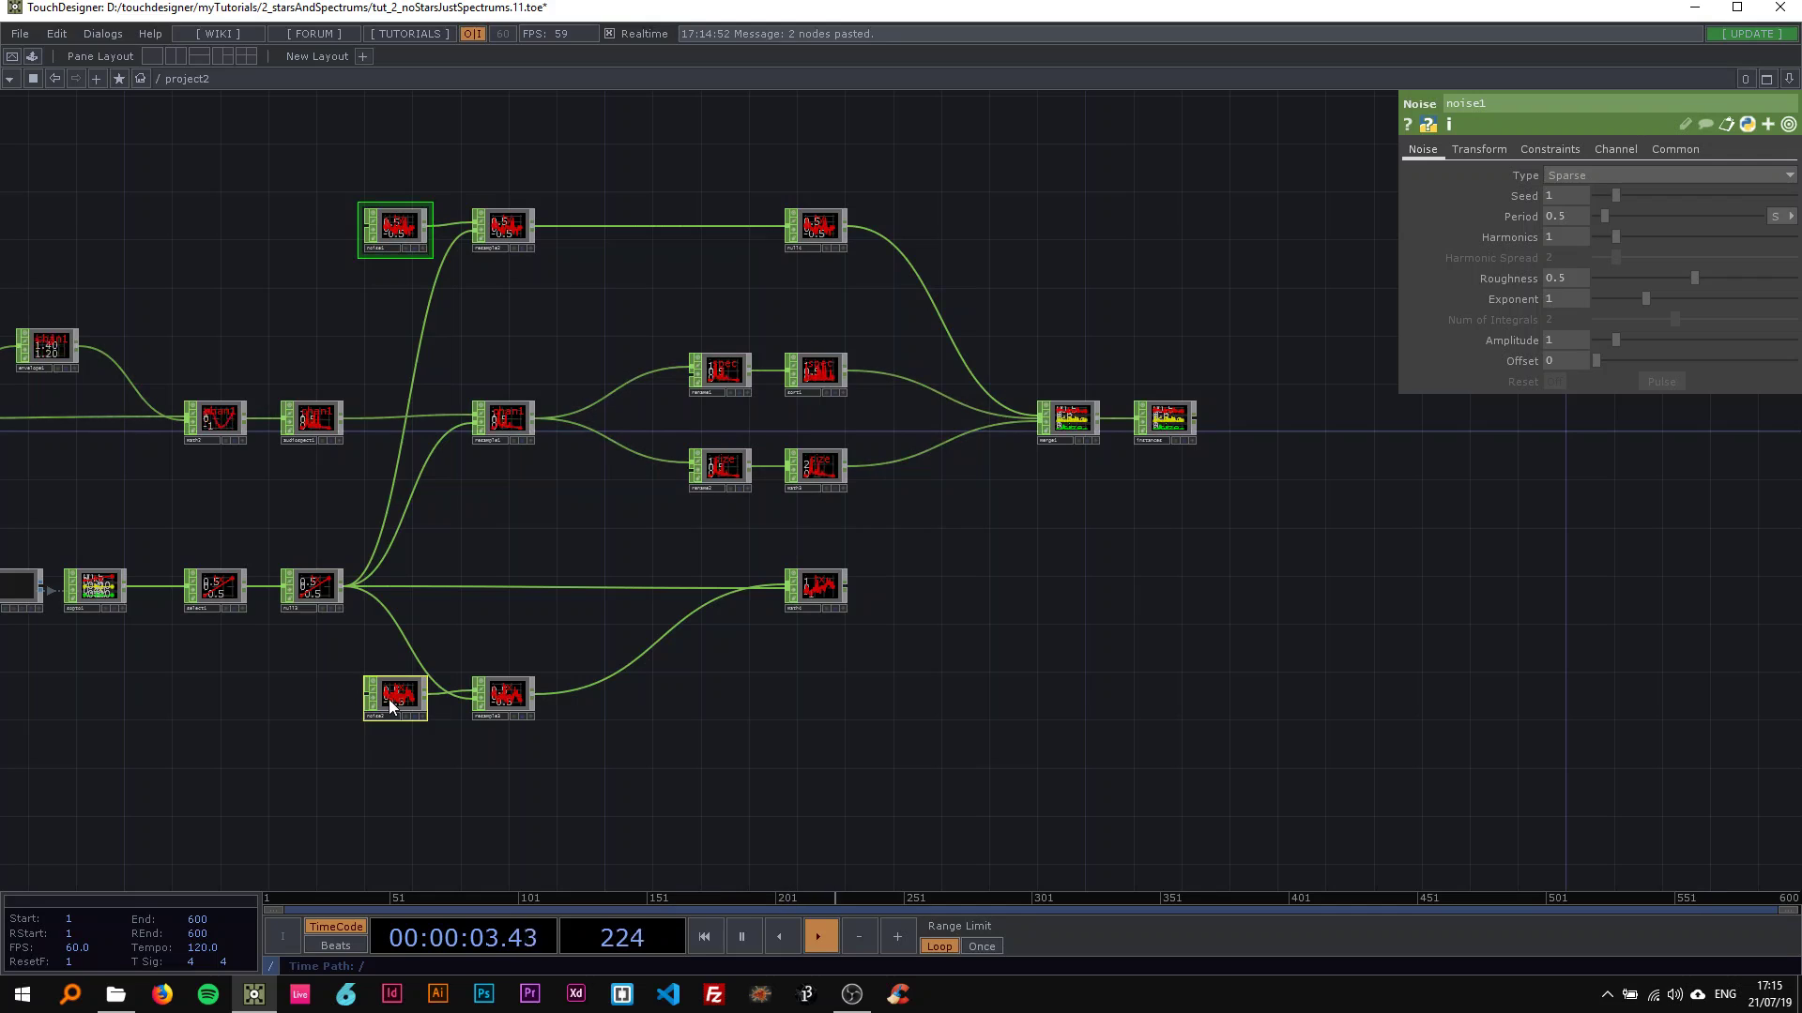
{"action": "left_click", "coordinate": [1481, 148]}
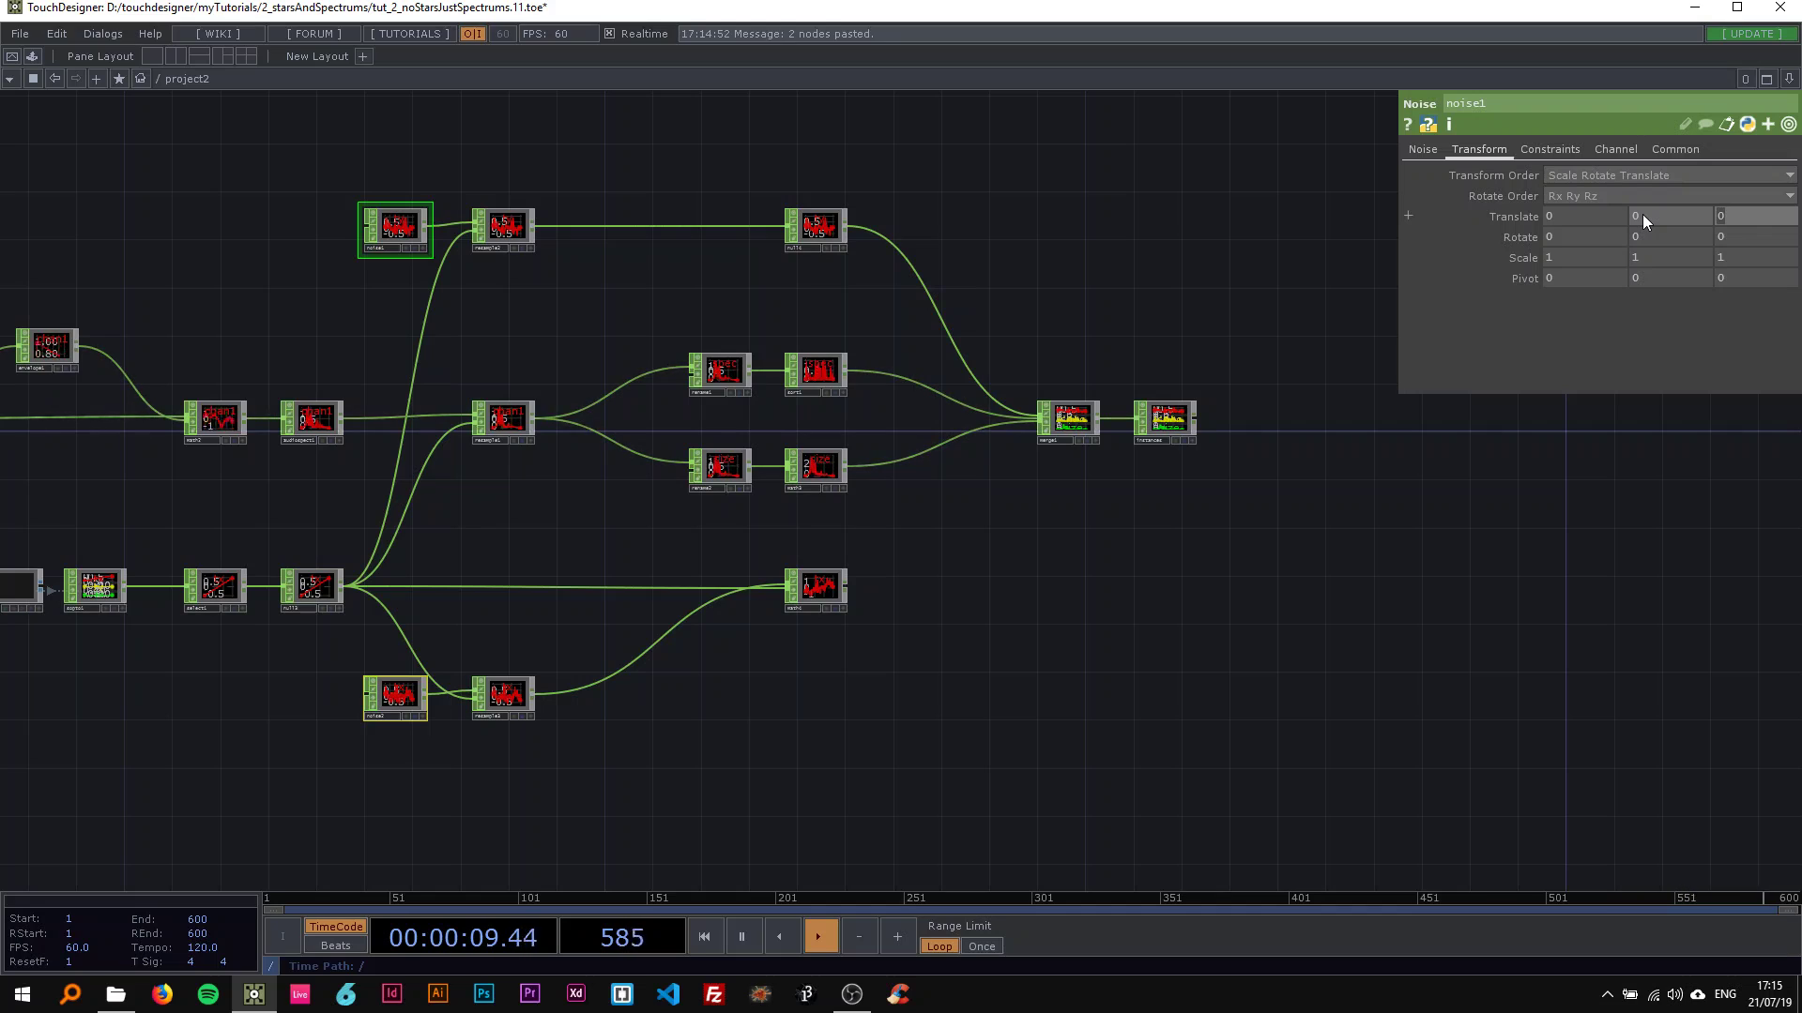
{"action": "type", "text": "absT"}
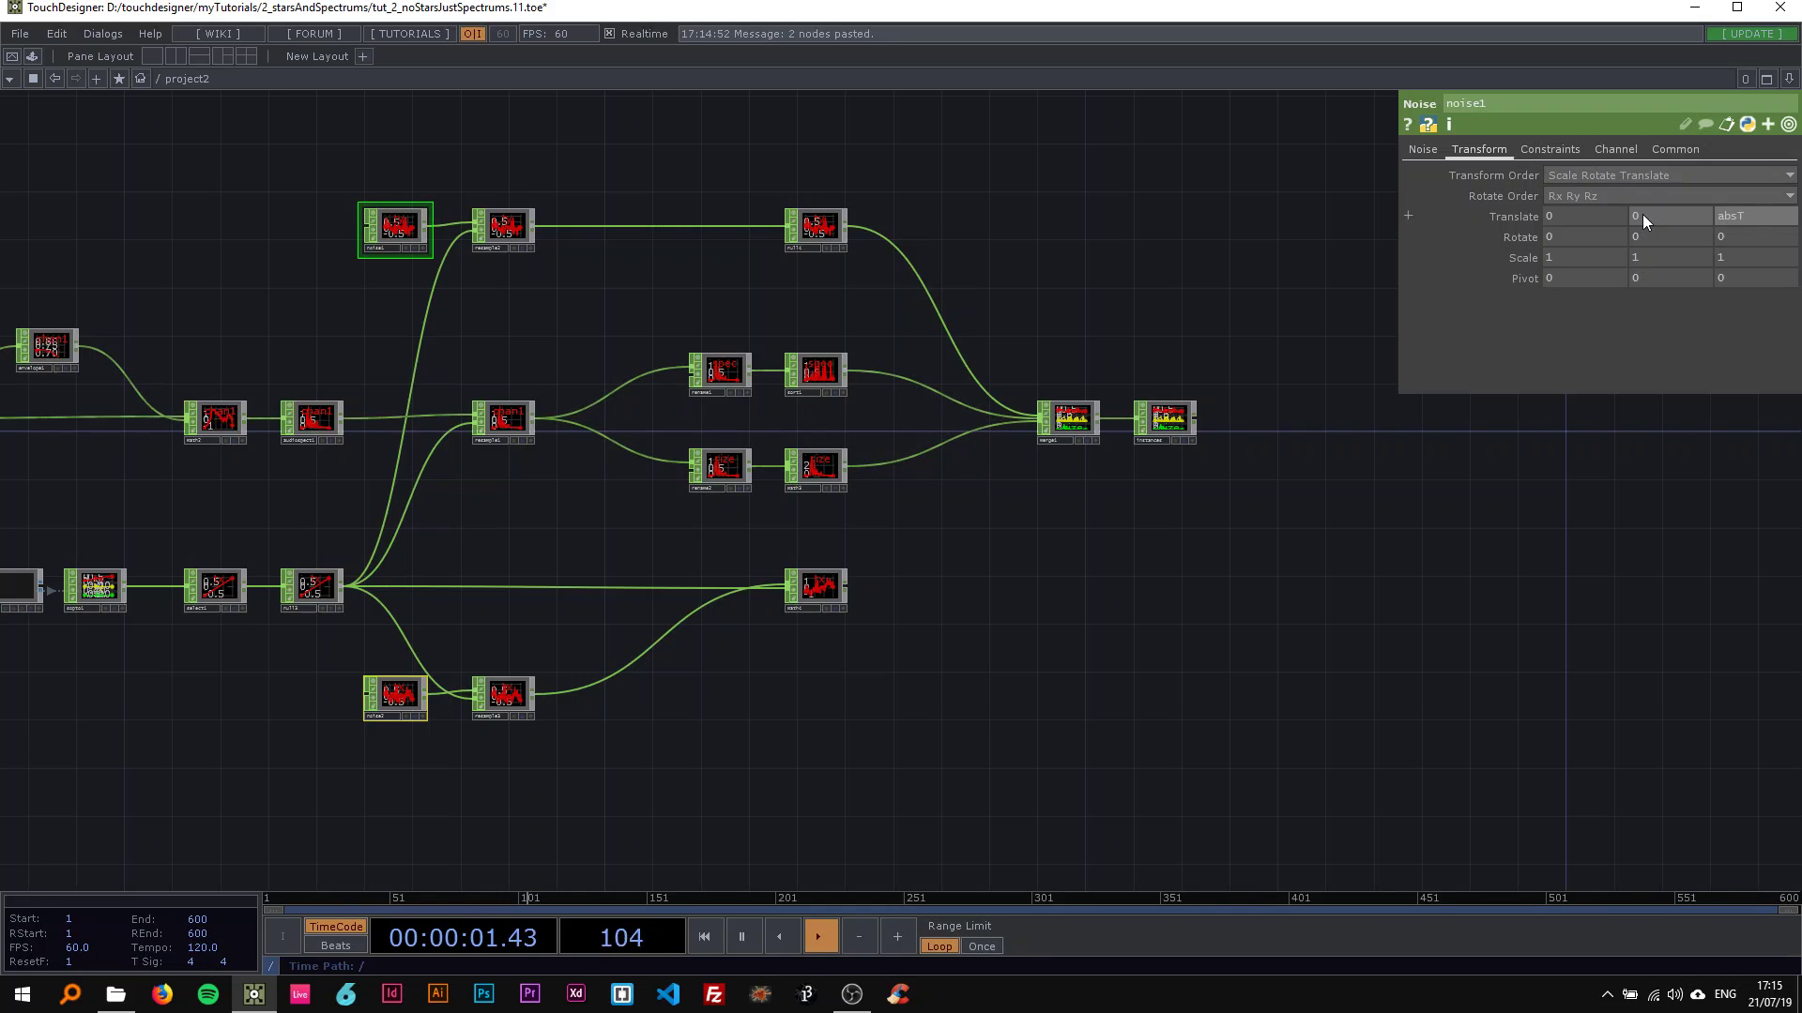
{"action": "type", "text": "ime.seconds"}
{"action": "key", "text": "Return"}
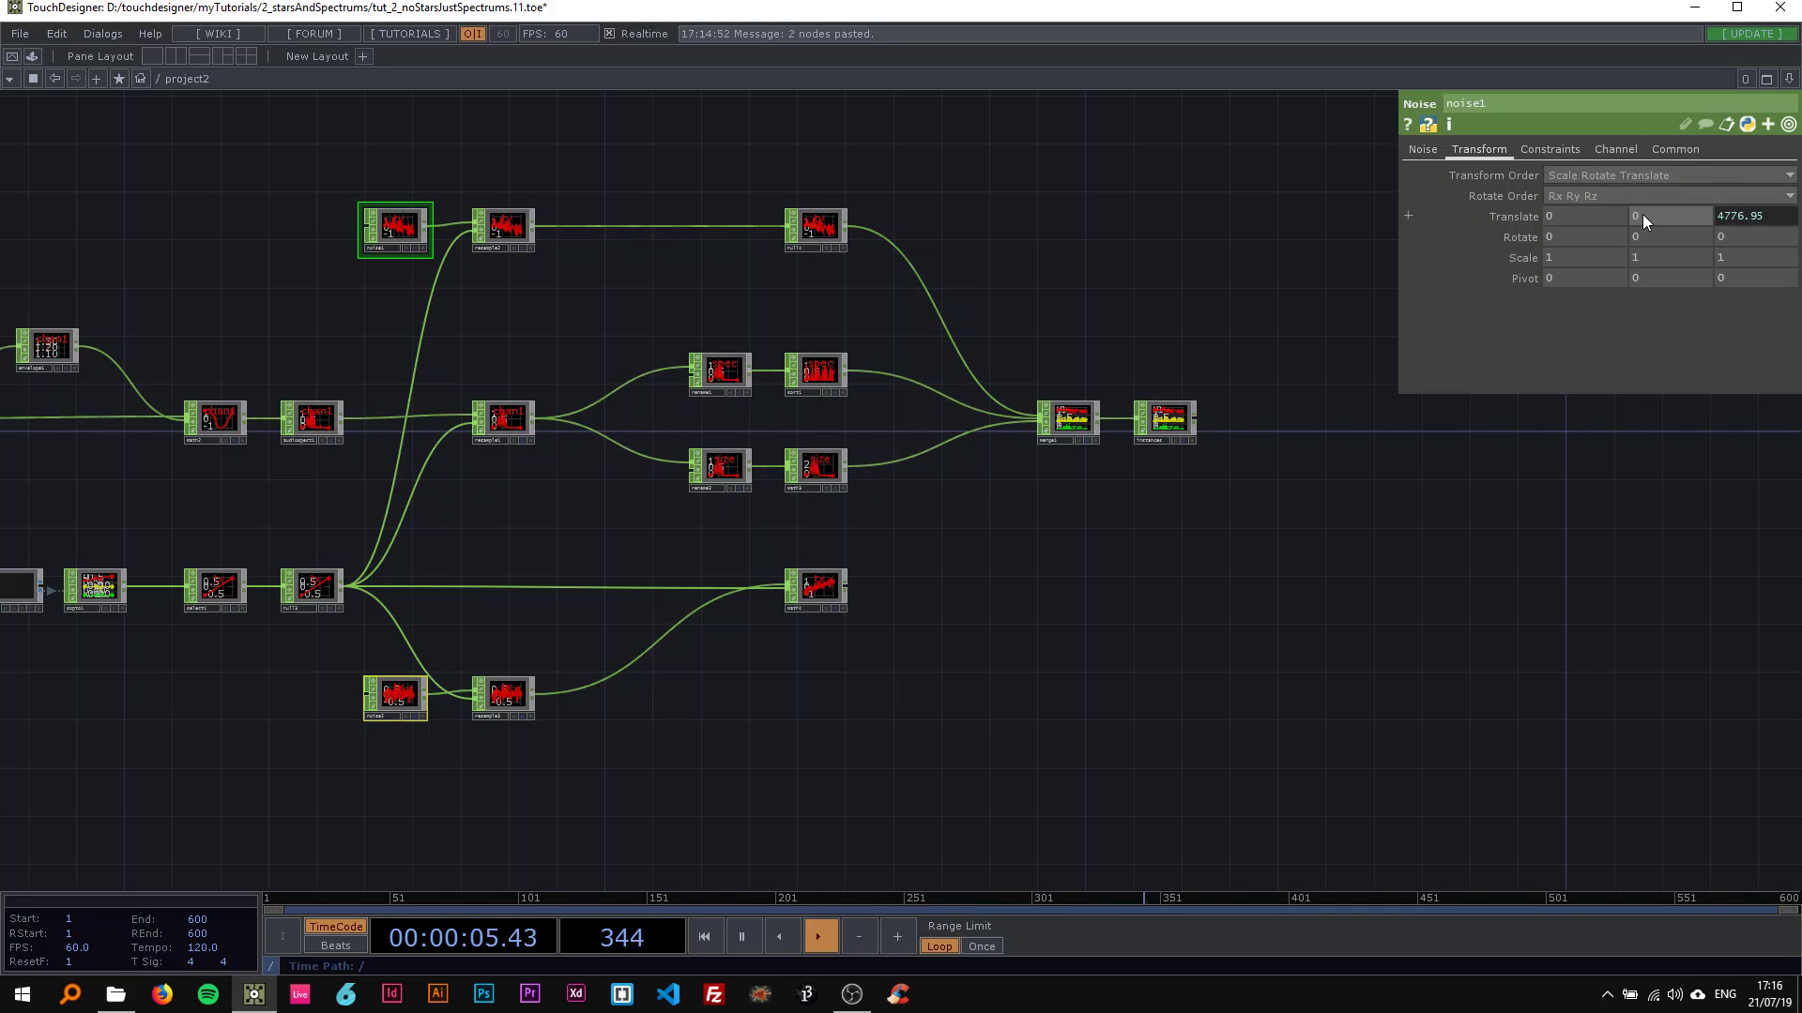
Step: Examine the noise1 and noise2 waveforms and their resampled outputs to check that both are animating
{"action": "scroll", "coordinate": [382, 710], "scroll_direction": "up", "scroll_amount": 5}
{"action": "scroll", "coordinate": [382, 711], "scroll_direction": "up", "scroll_amount": 4}
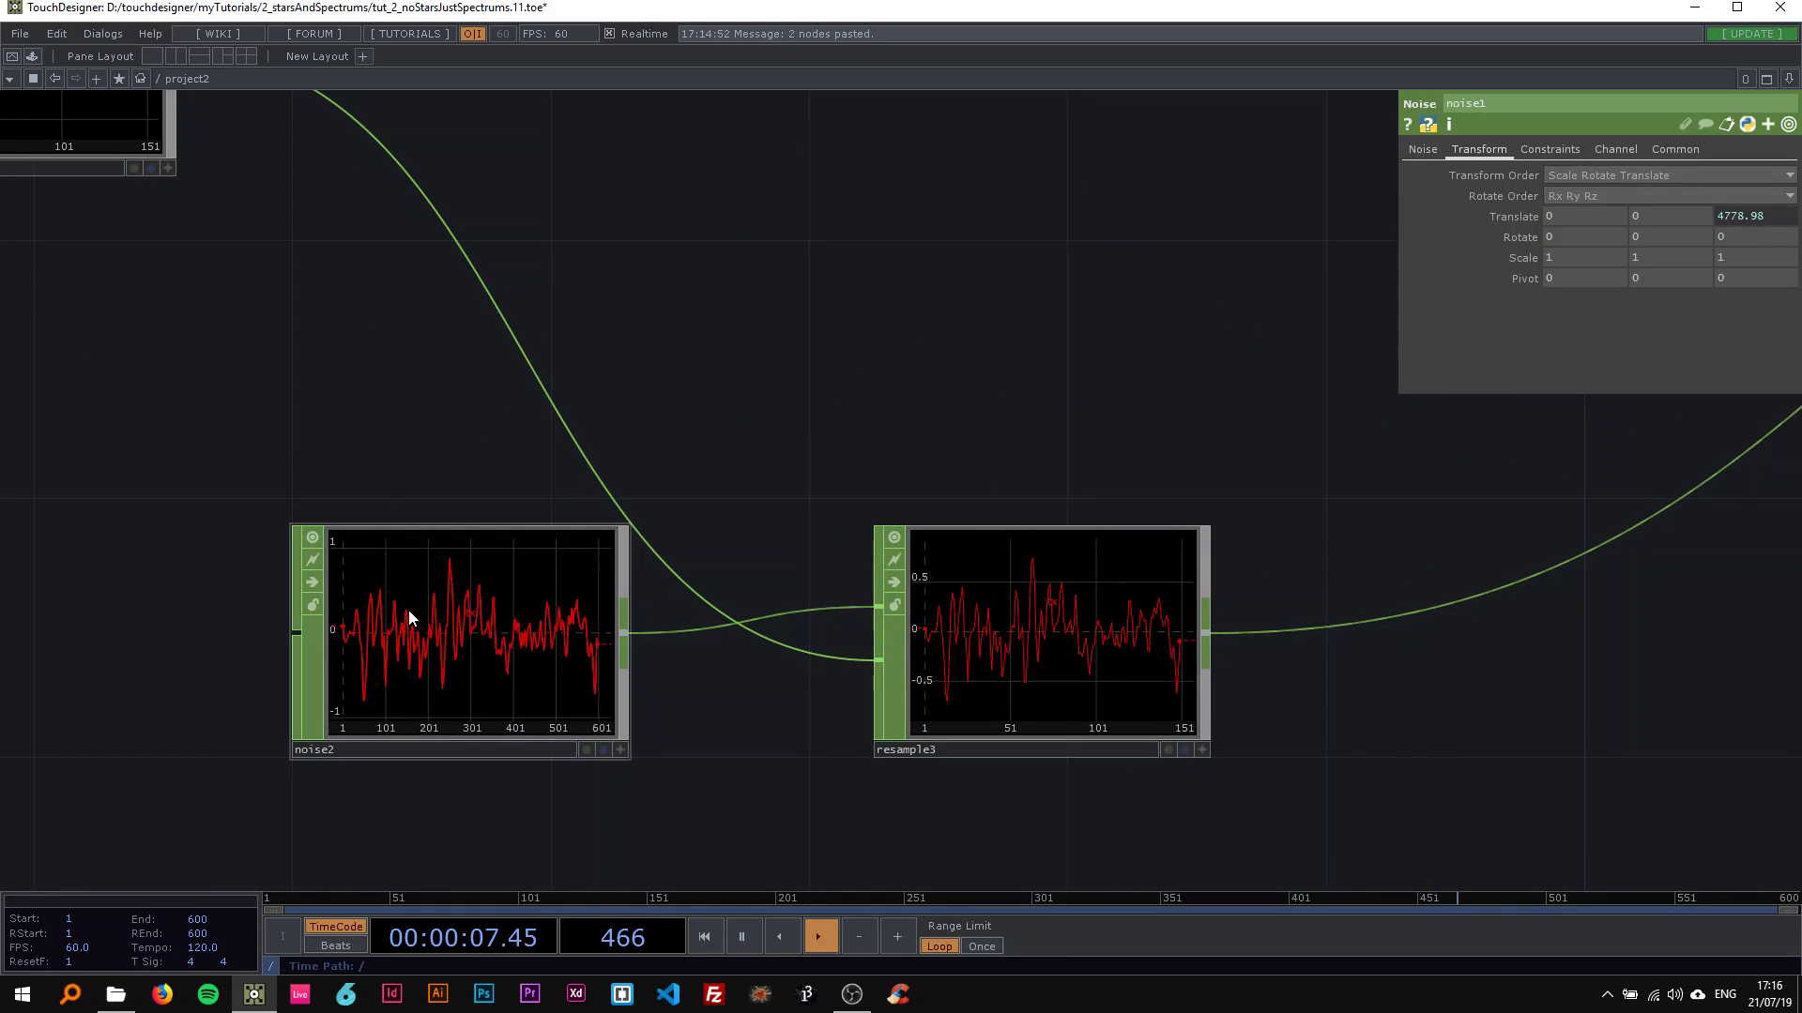
{"action": "scroll", "coordinate": [408, 612], "scroll_direction": "down", "scroll_amount": 8}
{"action": "scroll", "coordinate": [381, 417], "scroll_direction": "up", "scroll_amount": 5}
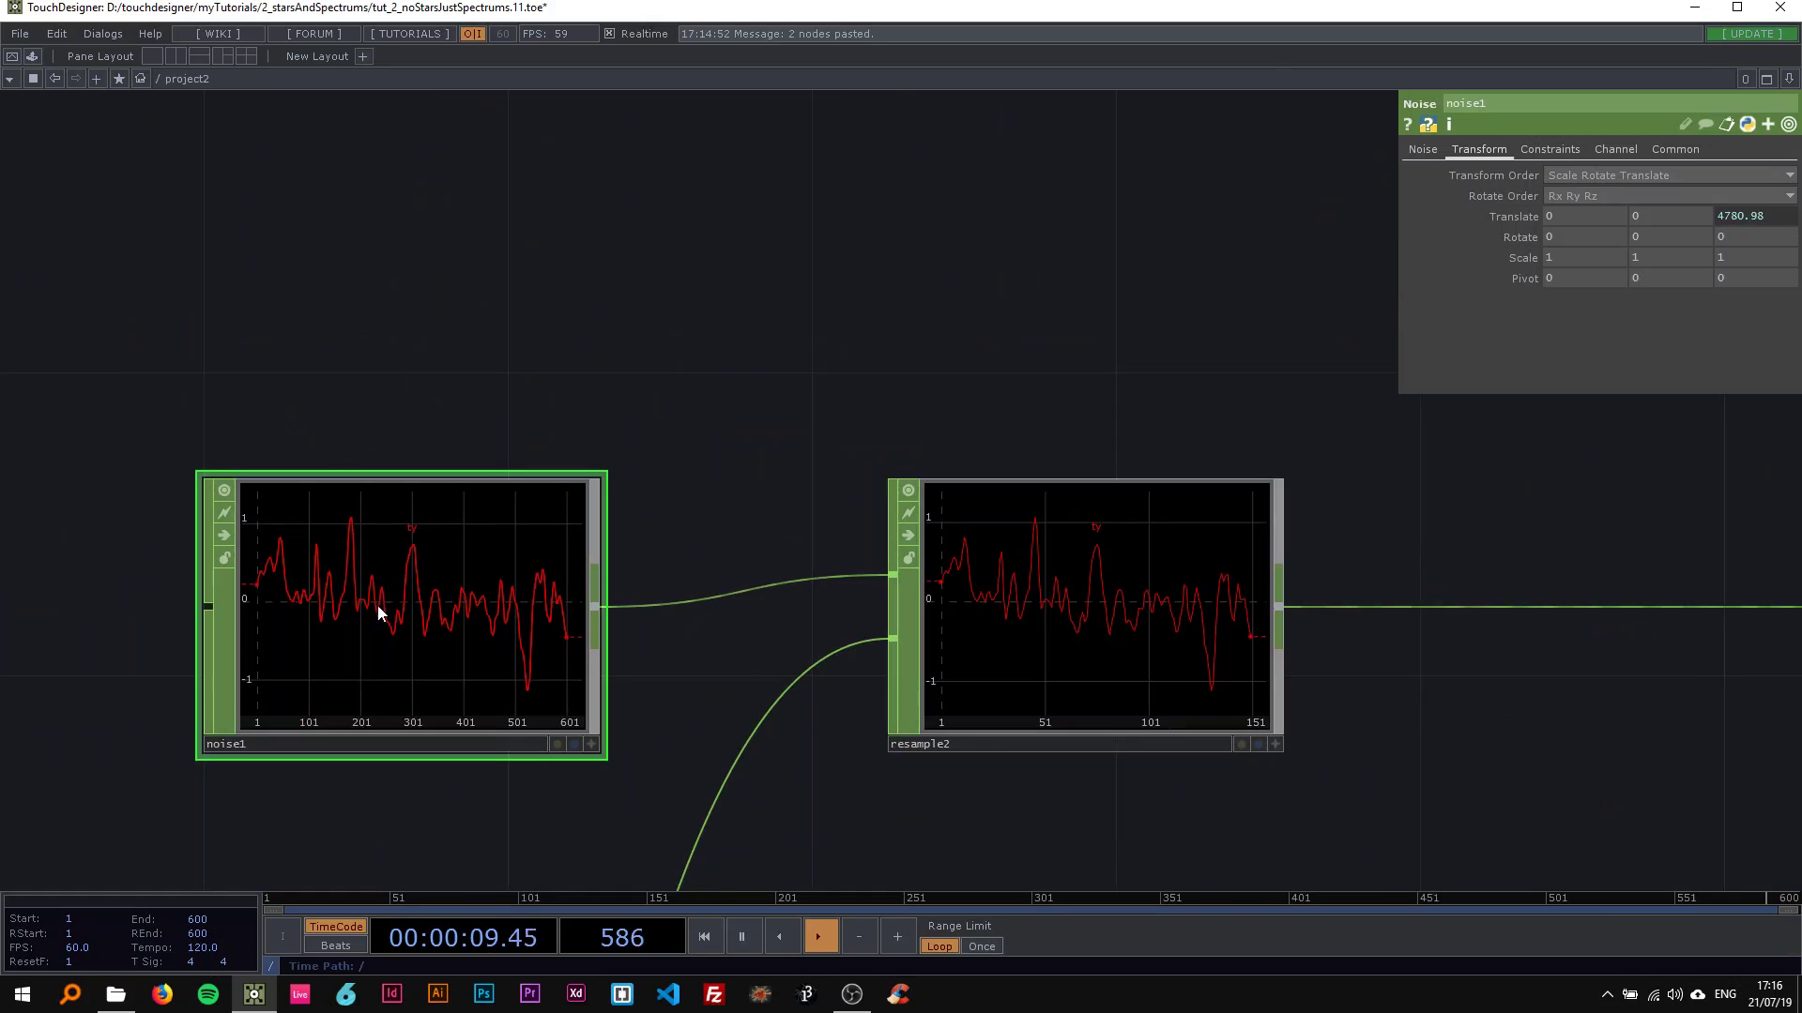
{"action": "scroll", "coordinate": [436, 580], "scroll_direction": "down", "scroll_amount": 10}
{"action": "left_click_drag", "start_coordinate": [618, 713], "coordinate": [781, 563]}
{"action": "scroll", "coordinate": [536, 544], "scroll_direction": "up", "scroll_amount": 2}
{"action": "scroll", "coordinate": [536, 543], "scroll_direction": "up", "scroll_amount": 4}
{"action": "scroll", "coordinate": [453, 556], "scroll_direction": "down", "scroll_amount": 2}
Step: Connect math4's output to merge1 as its fourth input, below math3, and select merge1
{"action": "left_click_drag", "start_coordinate": [710, 319], "coordinate": [709, 349]}
{"action": "left_click", "coordinate": [721, 280]}
{"action": "scroll", "coordinate": [802, 563], "scroll_direction": "up", "scroll_amount": 3}
{"action": "left_click_drag", "start_coordinate": [660, 587], "coordinate": [427, 605]}
{"action": "scroll", "coordinate": [427, 605], "scroll_direction": "up", "scroll_amount": 3}
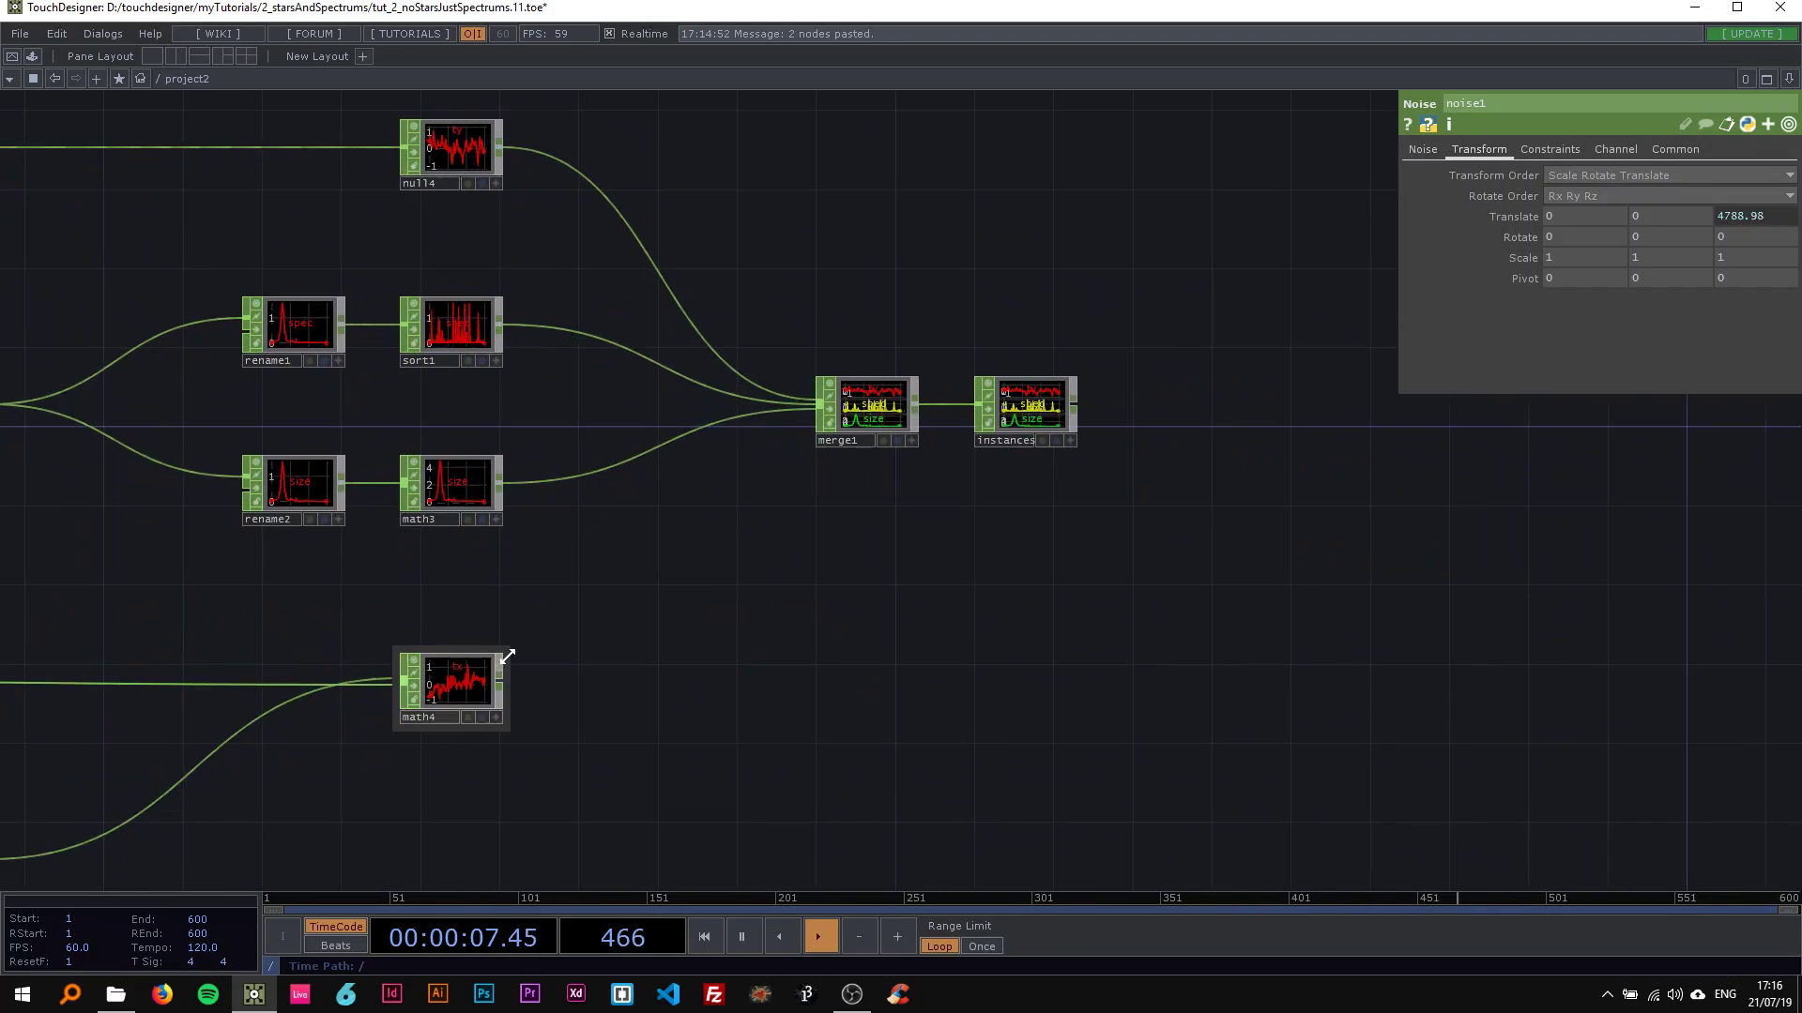
{"action": "left_click_drag", "start_coordinate": [503, 679], "coordinate": [392, 482]}
{"action": "left_click", "coordinate": [910, 403]}
Step: Inspect the merged channels in the merge1 and instances viewers, one waveform at a time
{"action": "scroll", "coordinate": [906, 405], "scroll_direction": "up", "scroll_amount": 2}
{"action": "scroll", "coordinate": [392, 482], "scroll_direction": "up", "scroll_amount": 2}
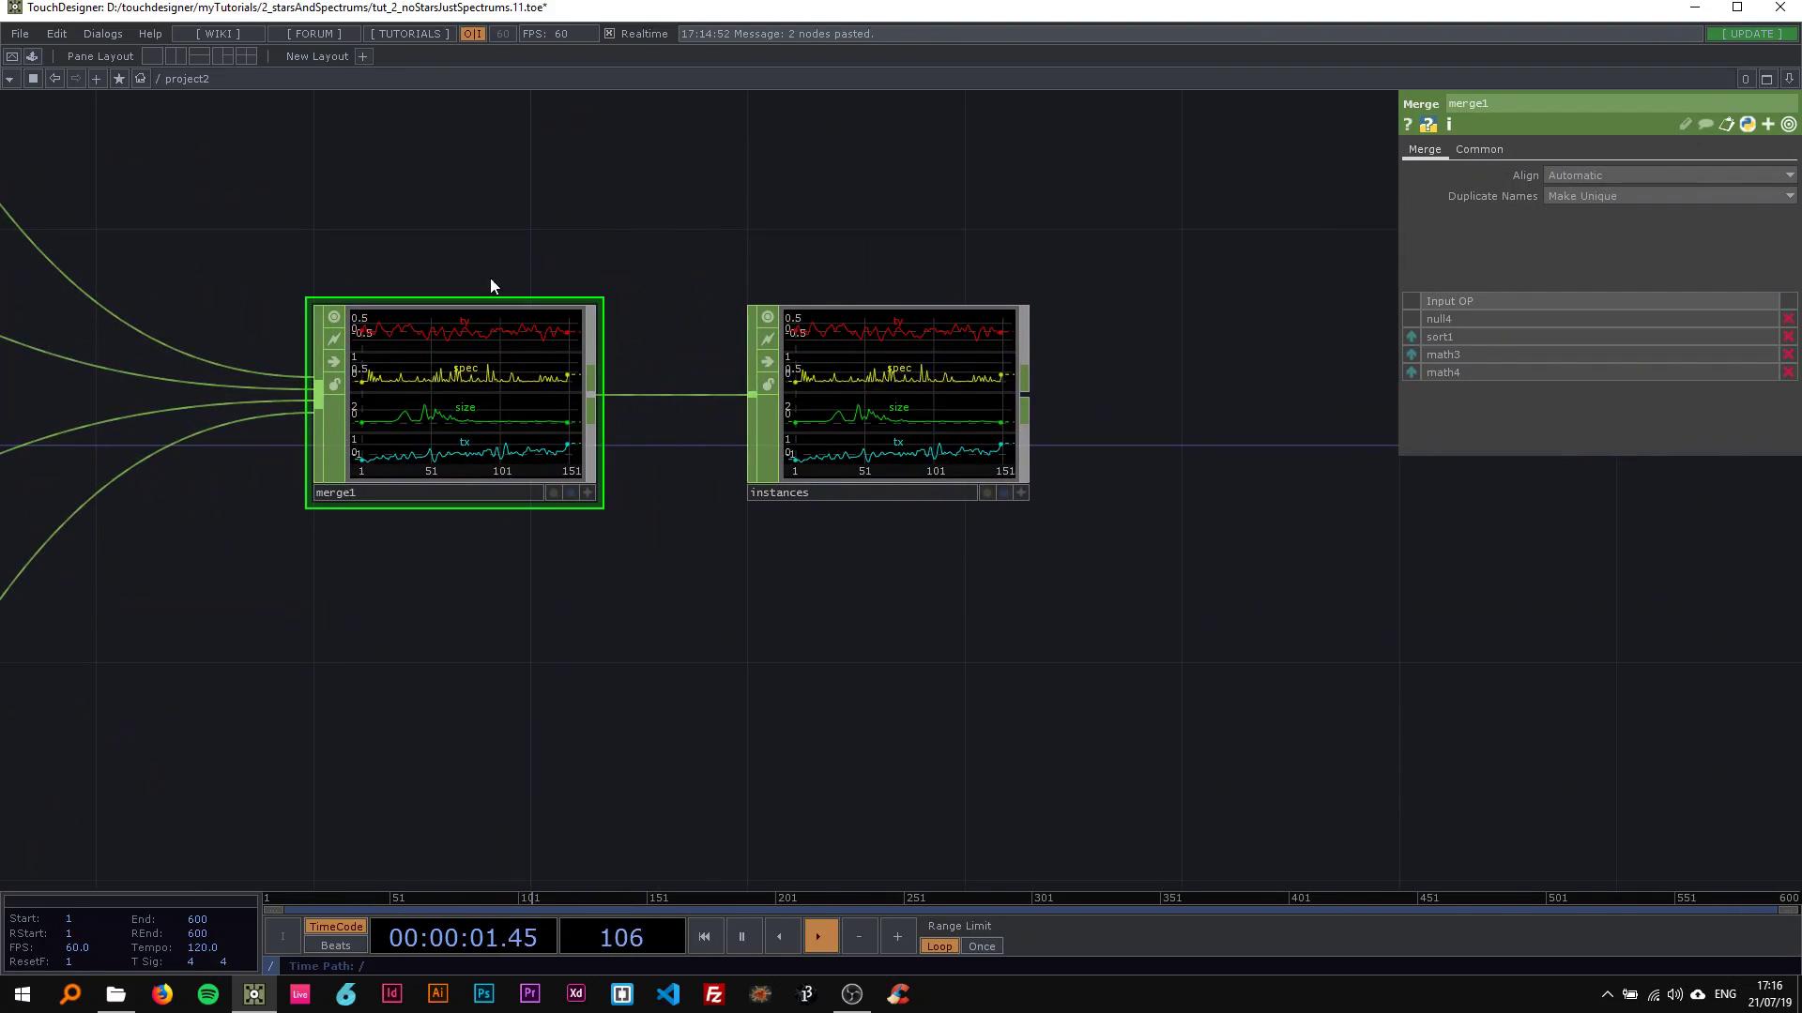
{"action": "left_click_drag", "start_coordinate": [437, 357], "coordinate": [450, 422]}
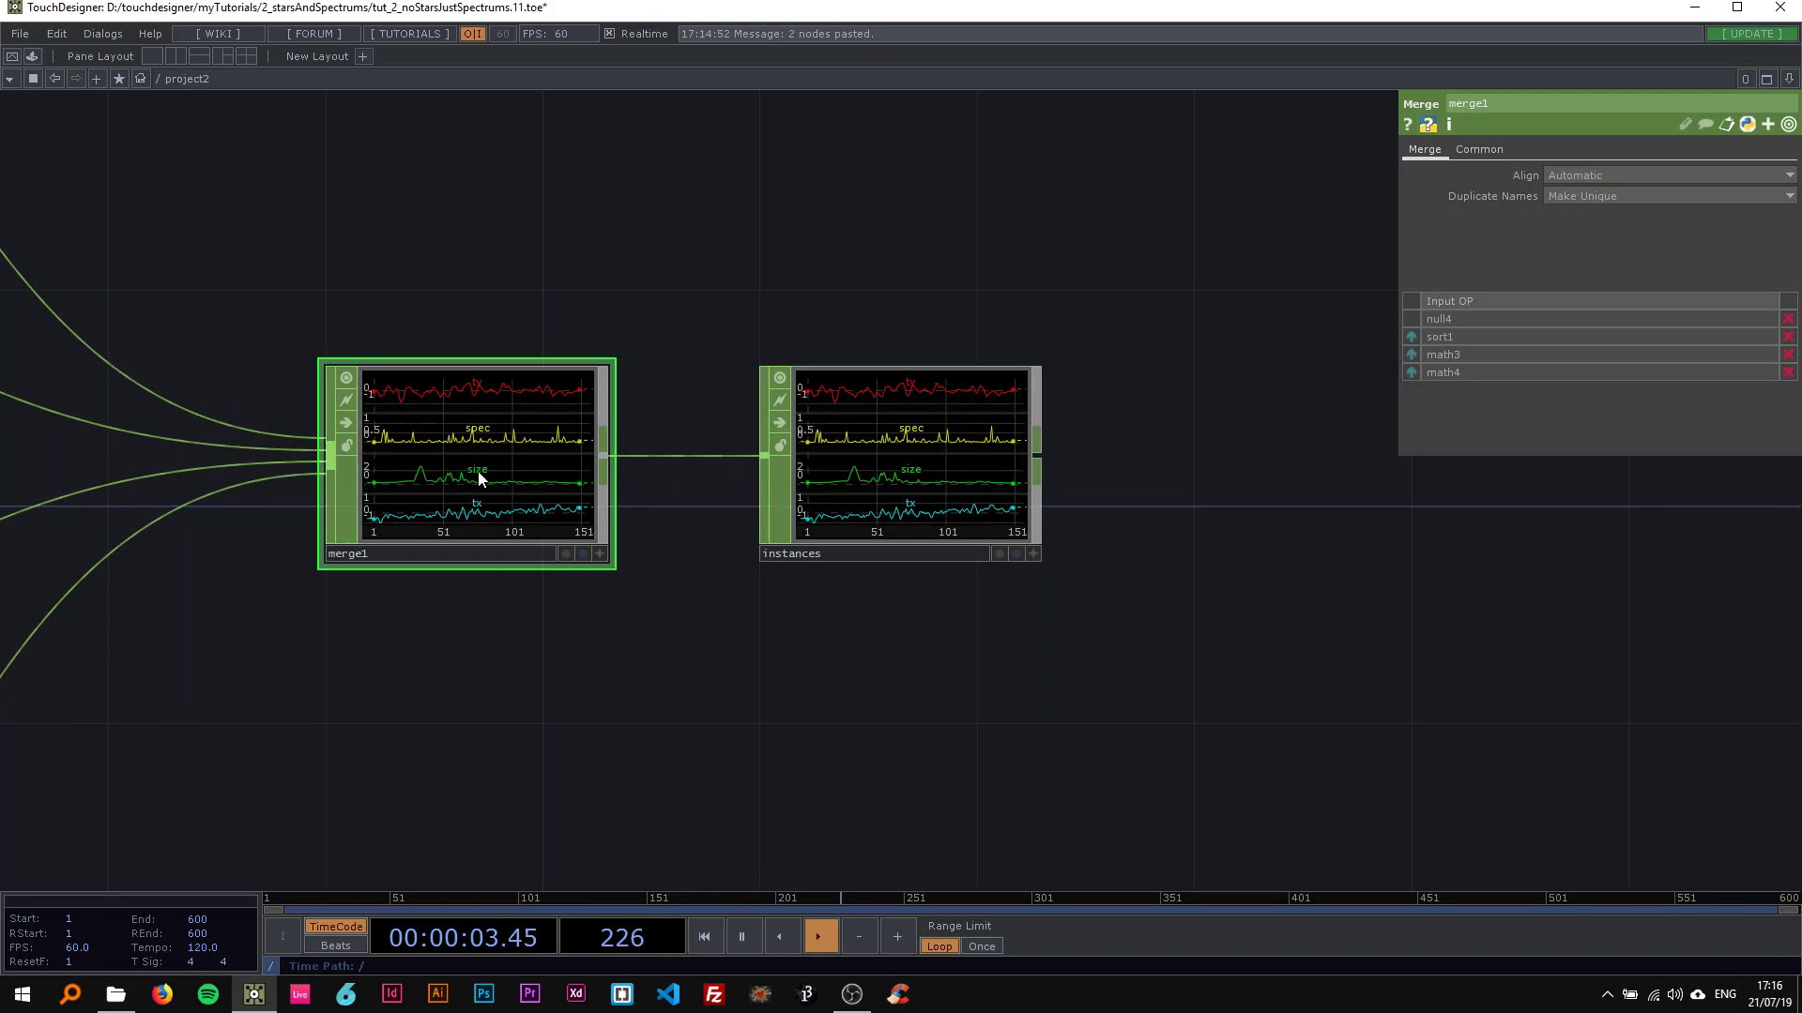
{"action": "scroll", "coordinate": [521, 490], "scroll_direction": "down", "scroll_amount": 2}
{"action": "scroll", "coordinate": [524, 507], "scroll_direction": "up", "scroll_amount": 3}
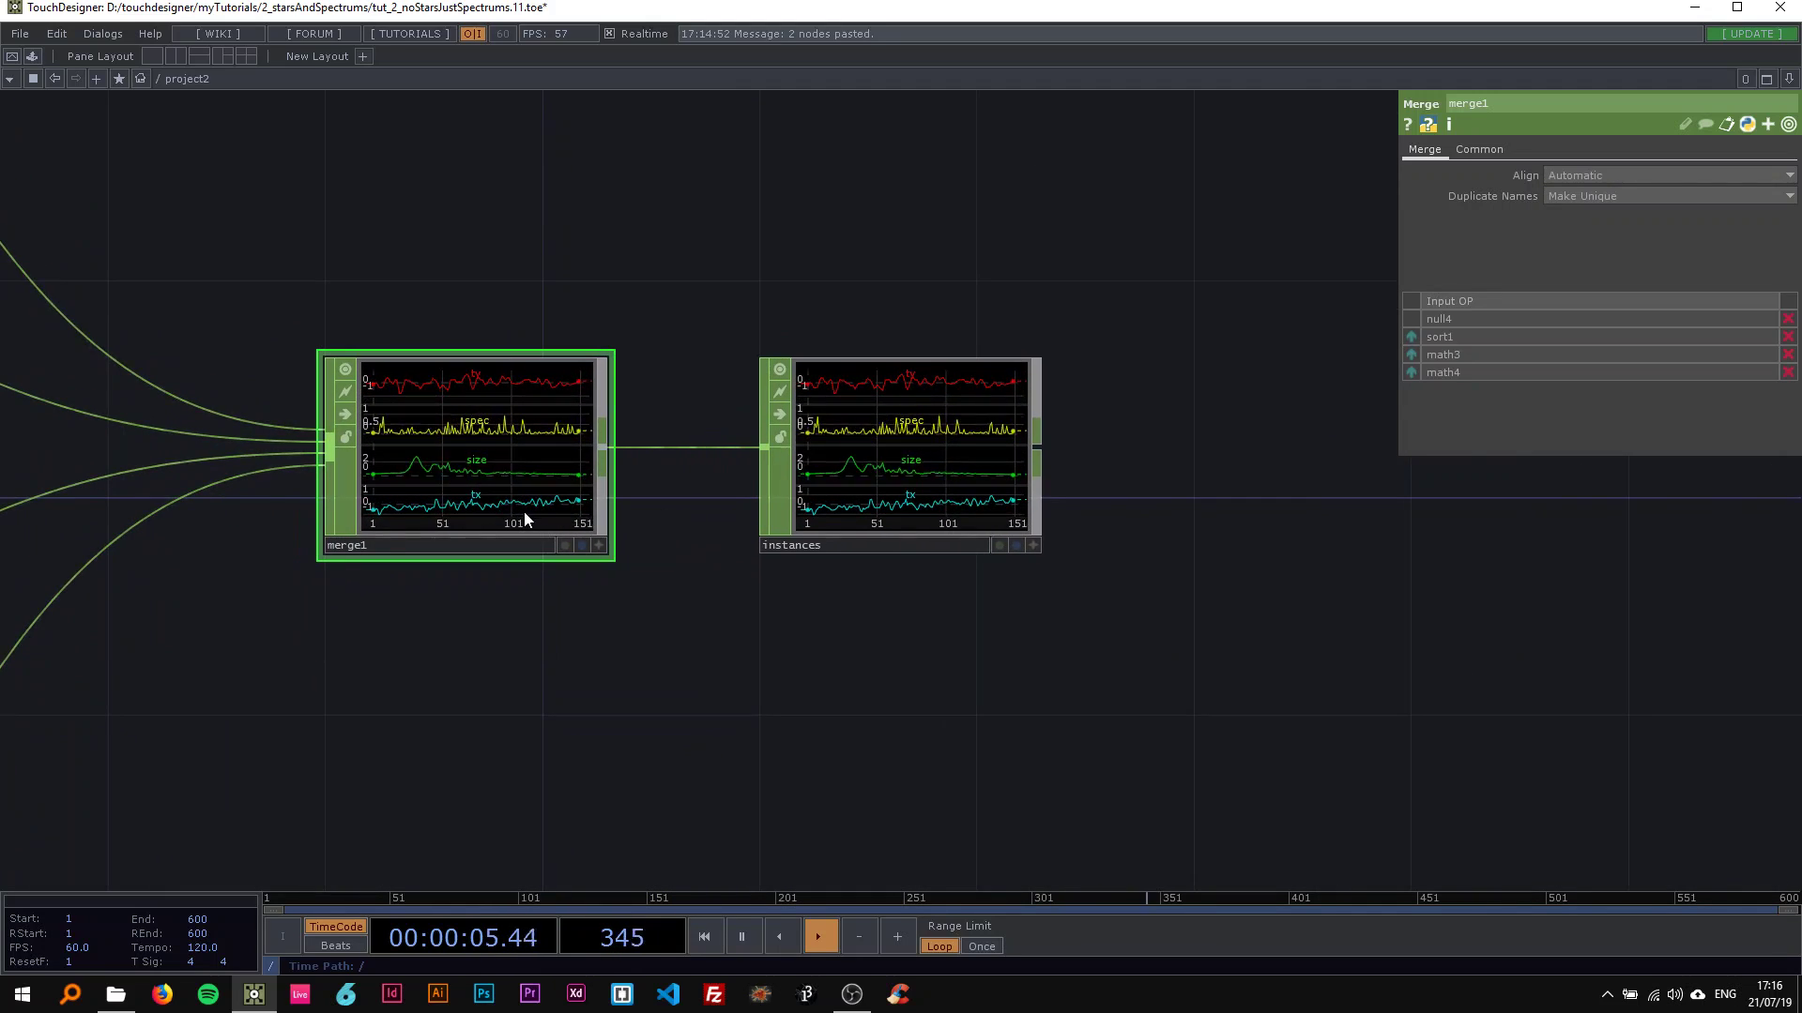
{"action": "scroll", "coordinate": [523, 510], "scroll_direction": "down", "scroll_amount": 7}
{"action": "left_click_drag", "start_coordinate": [673, 332], "coordinate": [595, 398]}
{"action": "scroll", "coordinate": [429, 385], "scroll_direction": "down", "scroll_amount": 3}
{"action": "scroll", "coordinate": [555, 422], "scroll_direction": "down", "scroll_amount": 3}
{"action": "scroll", "coordinate": [594, 394], "scroll_direction": "up", "scroll_amount": 2}
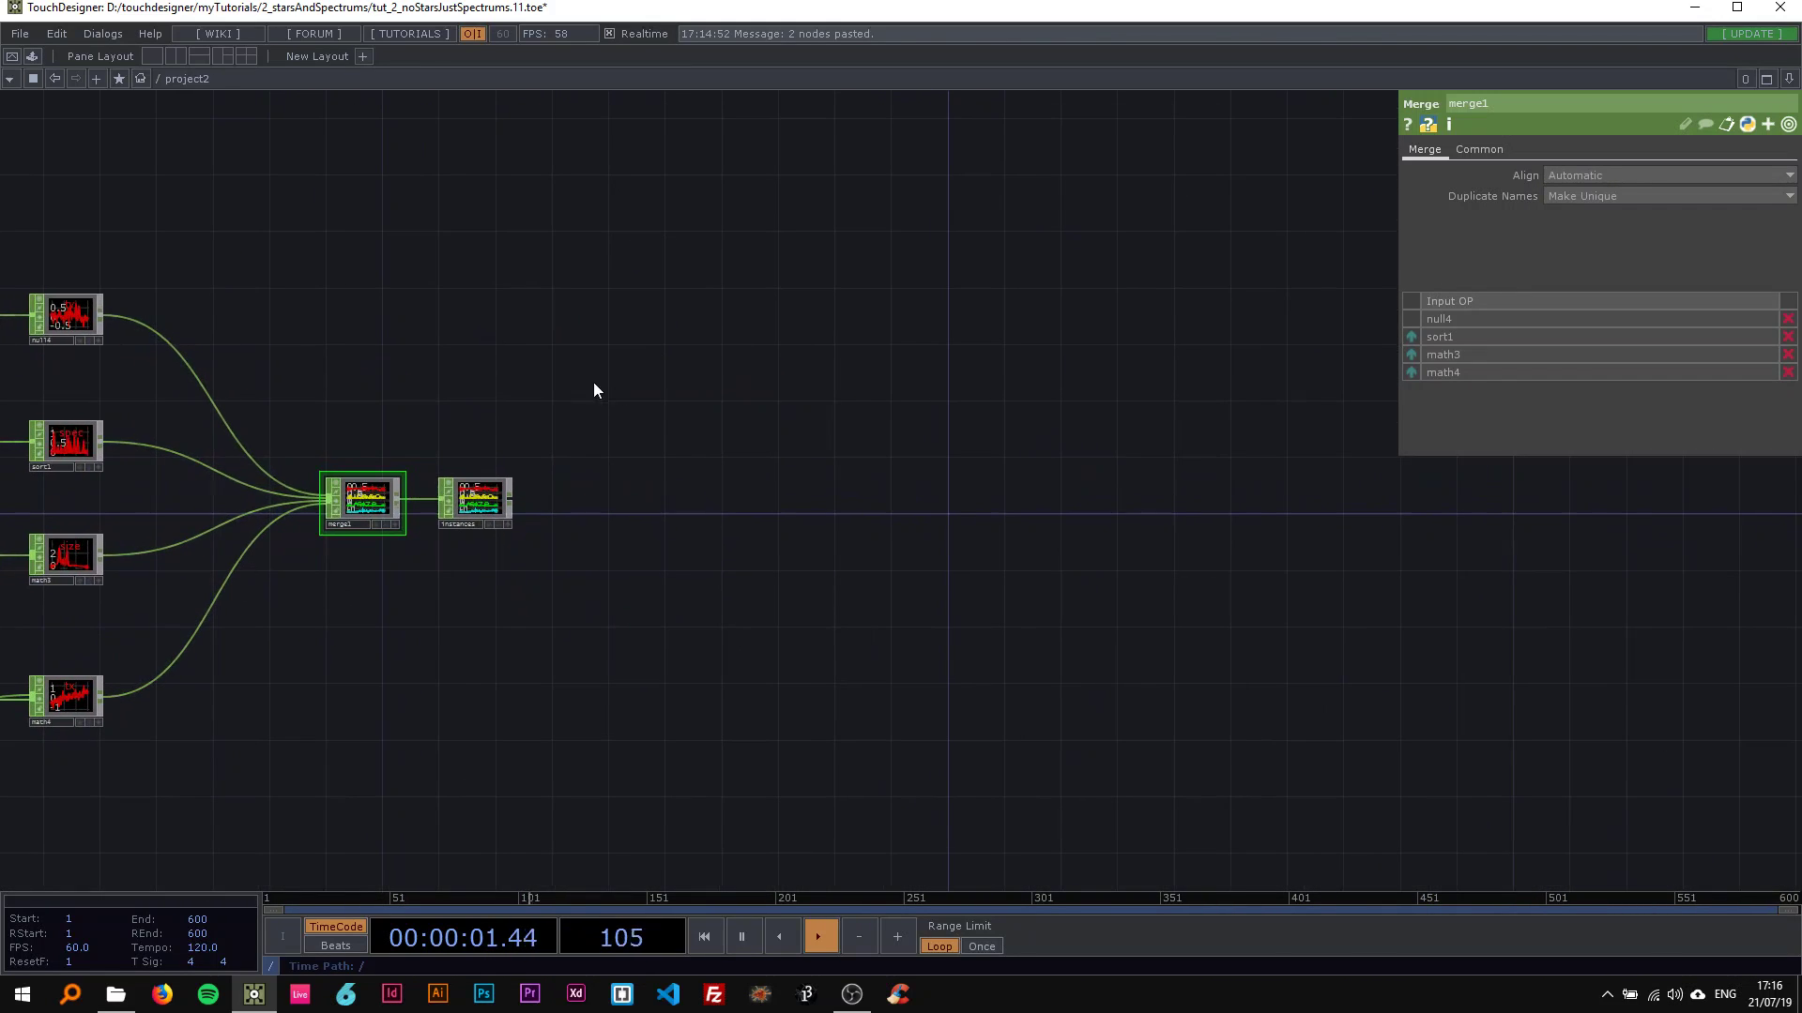
Step: Add a Circle SOP in the empty area above the instances node
{"action": "right_click_drag", "start_coordinate": [441, 493], "coordinate": [454, 498]}
{"action": "left_click_drag", "start_coordinate": [454, 498], "coordinate": [497, 495]}
{"action": "left_click_drag", "start_coordinate": [521, 425], "coordinate": [291, 428]}
{"action": "left_click", "coordinate": [369, 393]}
{"action": "key", "text": "Tab"}
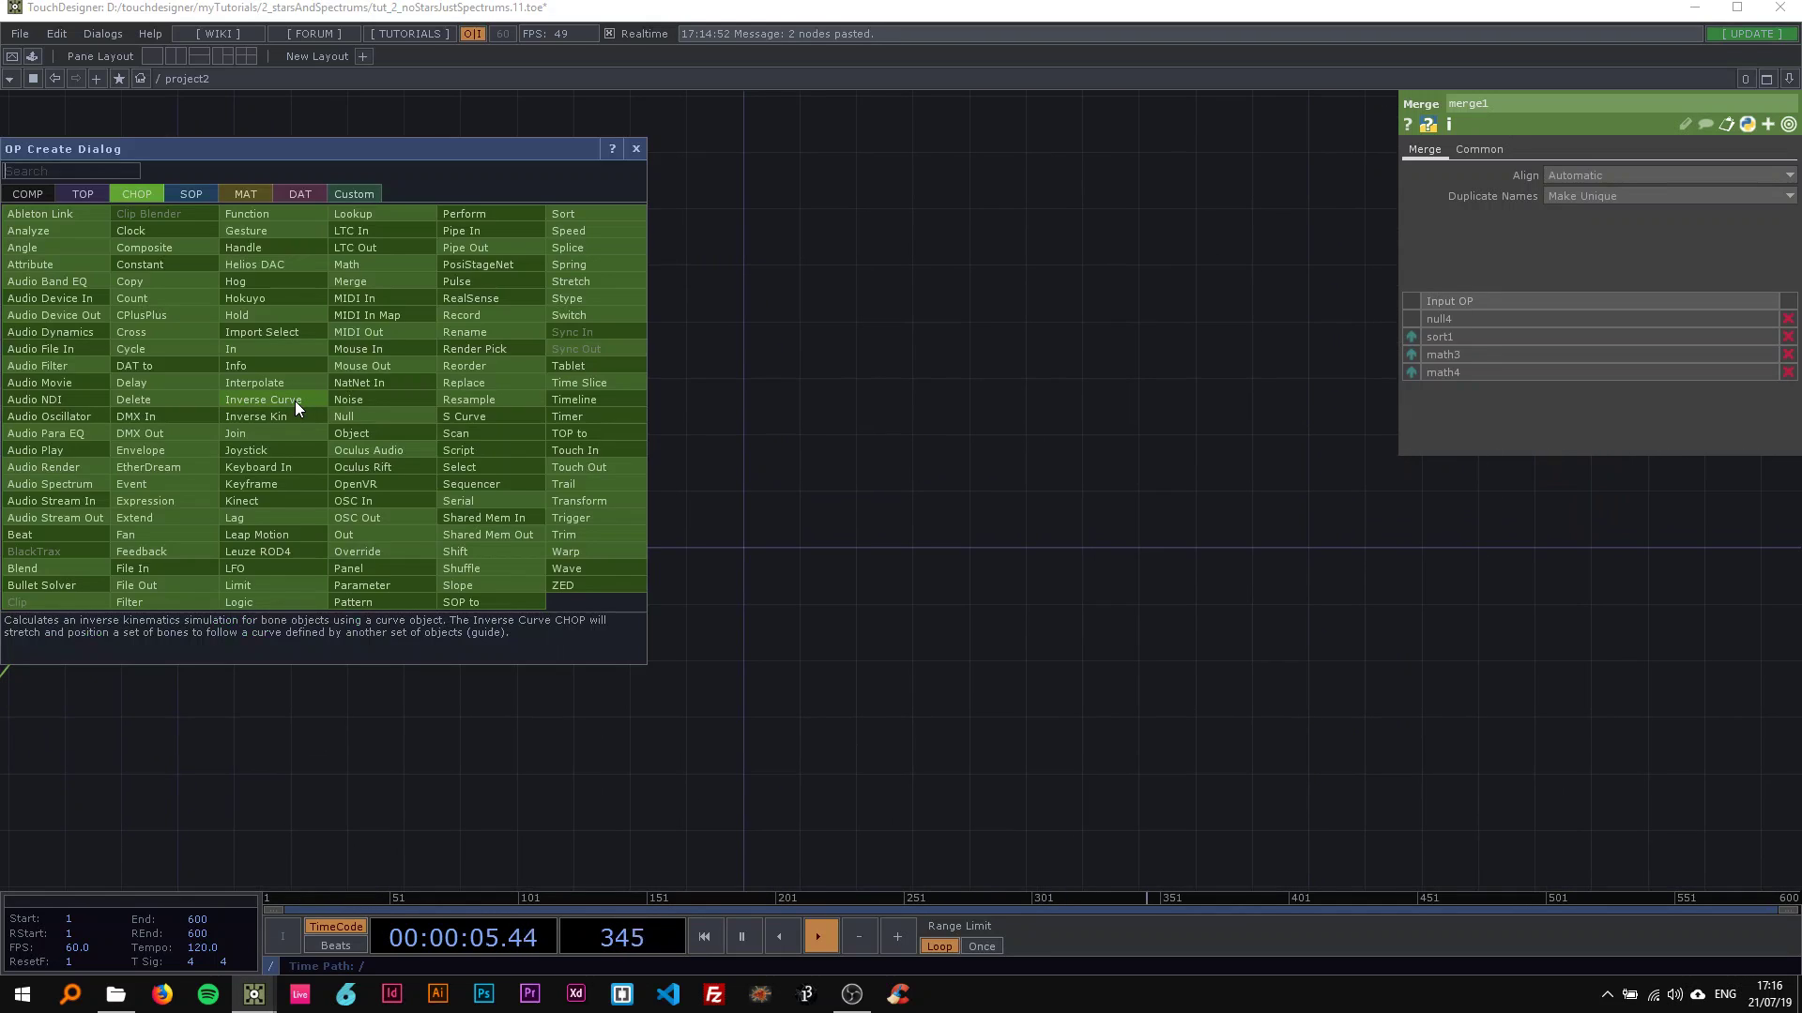
{"action": "type", "text": "cir"}
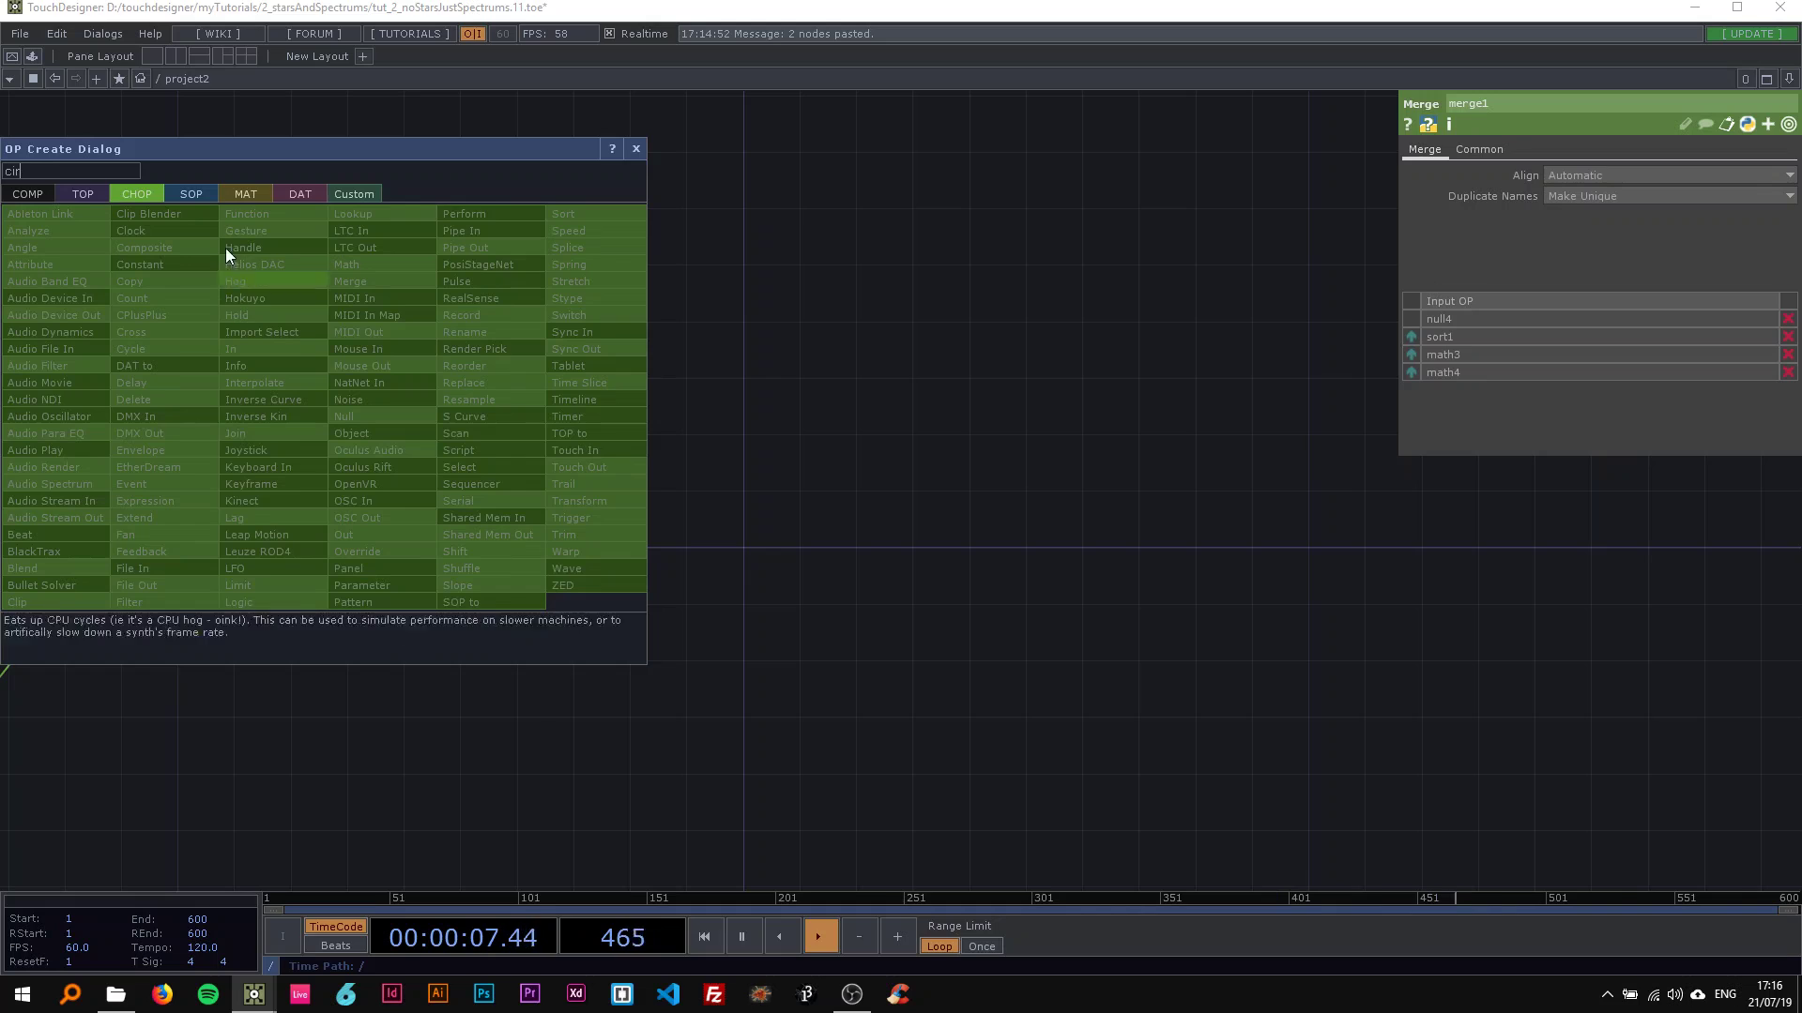
{"action": "left_click", "coordinate": [71, 516]}
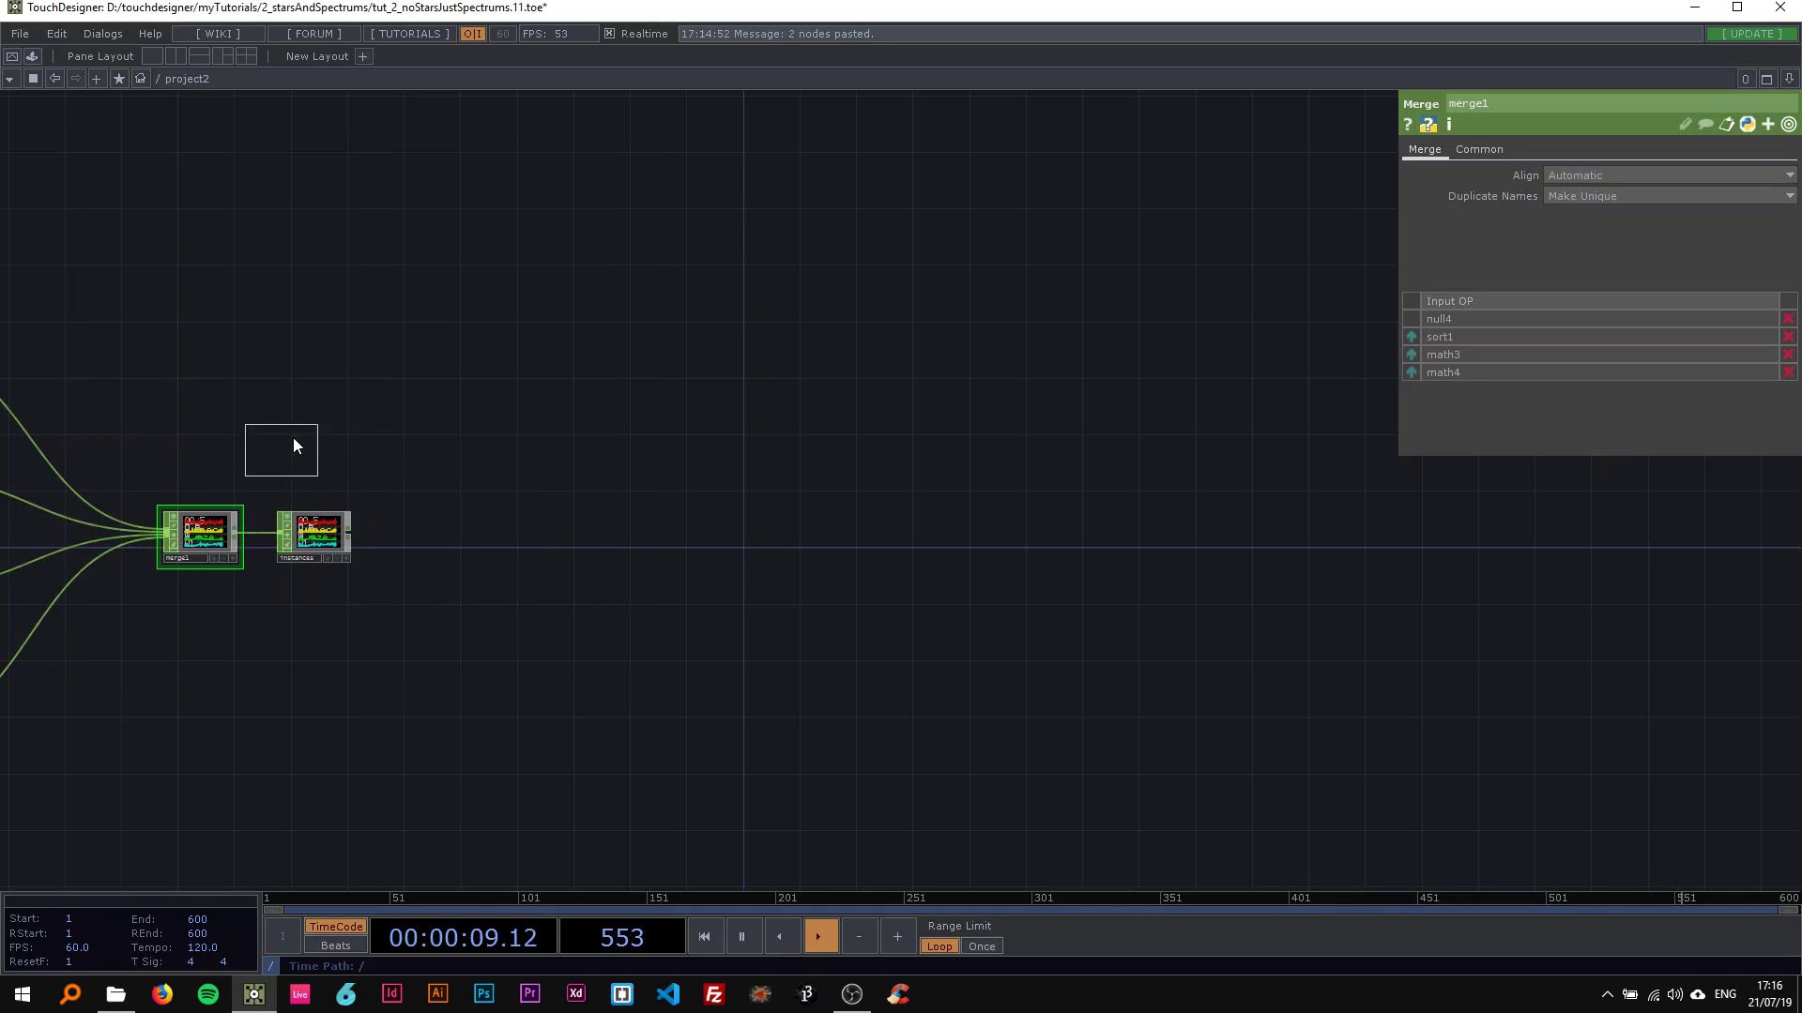
{"action": "left_click", "coordinate": [267, 398]}
{"action": "scroll", "coordinate": [267, 398], "scroll_direction": "up", "scroll_amount": 2}
{"action": "left_click_drag", "start_coordinate": [267, 398], "coordinate": [380, 398]}
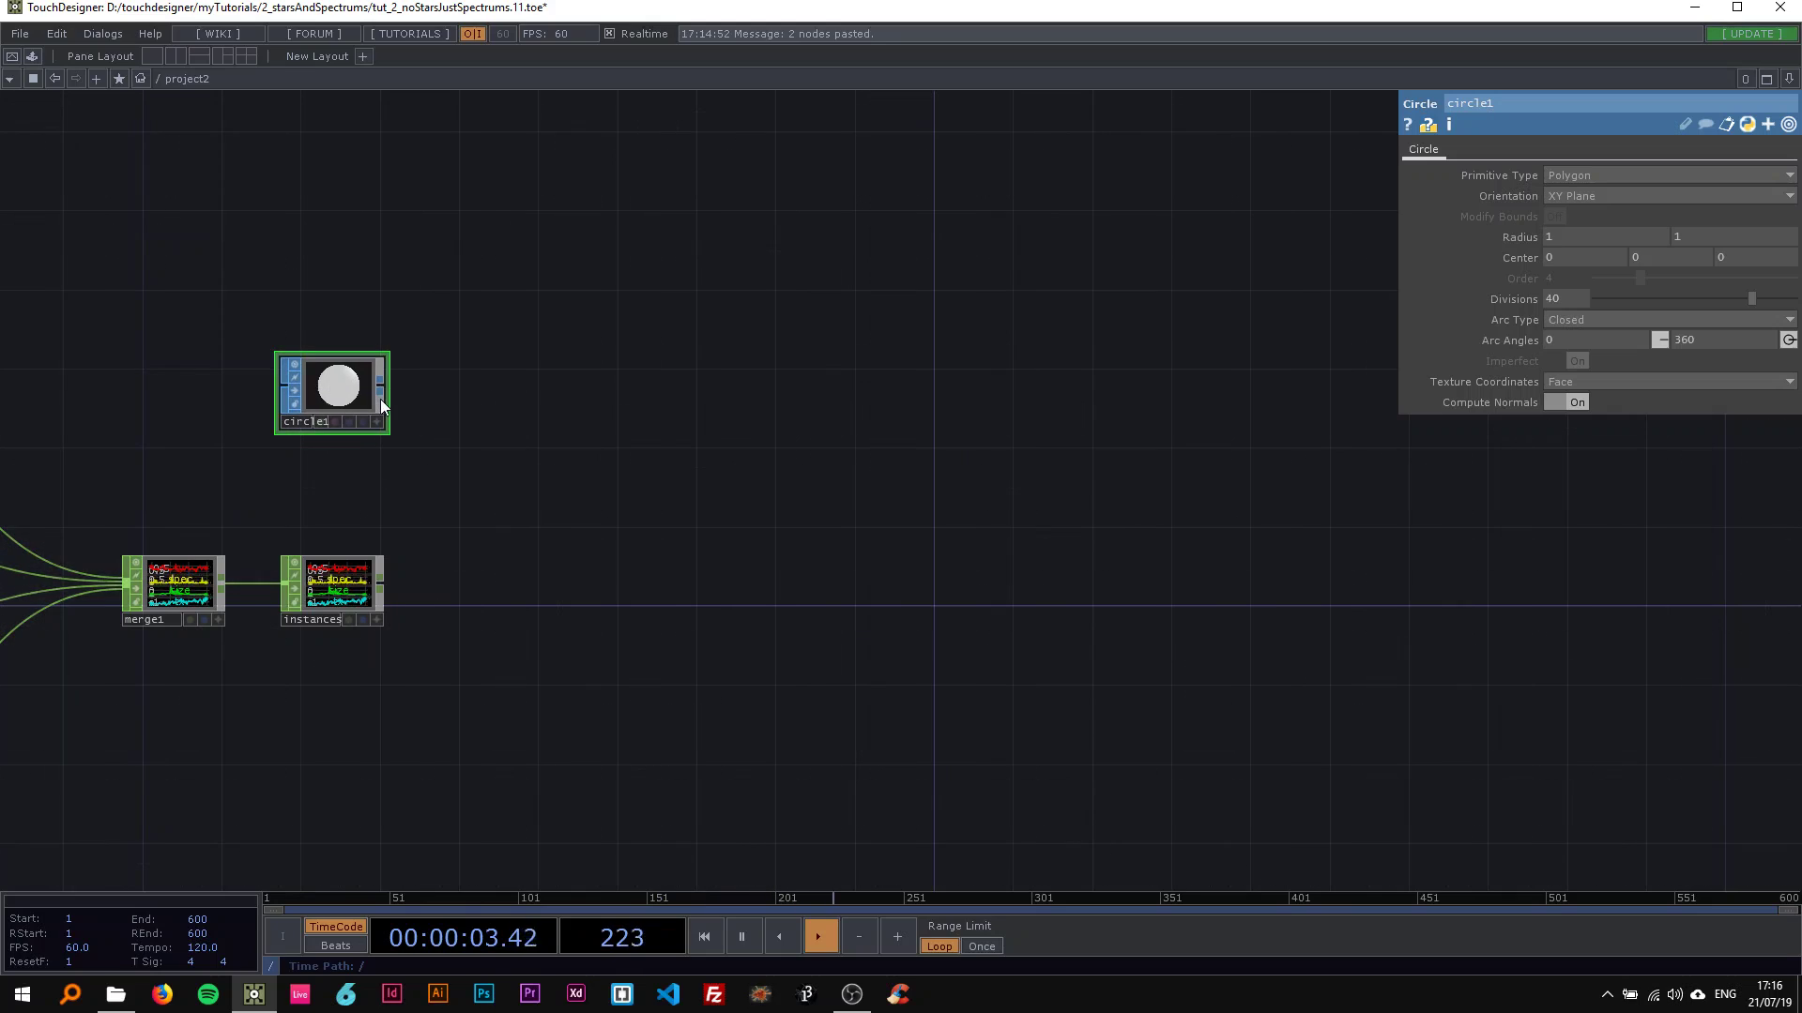
Step: Add a Transform SOP fed by circle1 and set its Uniform Scale to 0.05
{"action": "right_click", "coordinate": [381, 391]}
{"action": "left_click", "coordinate": [548, 272]}
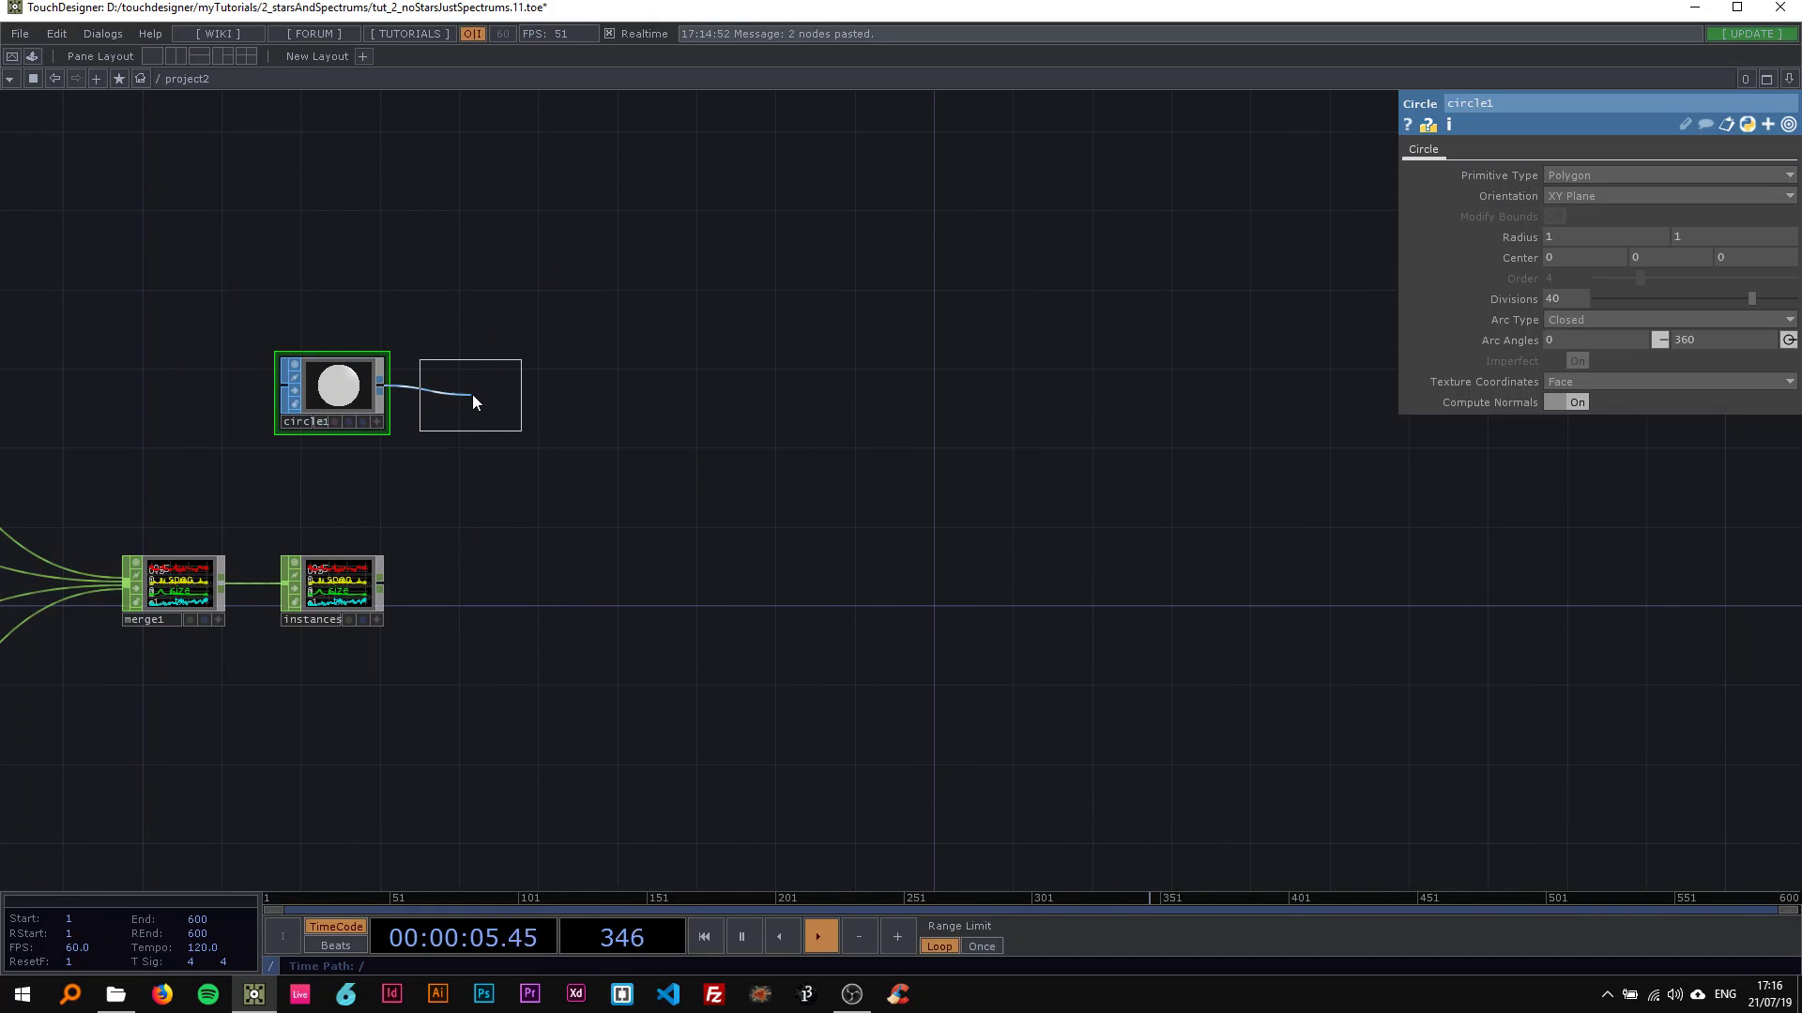
{"action": "left_click", "coordinate": [476, 392]}
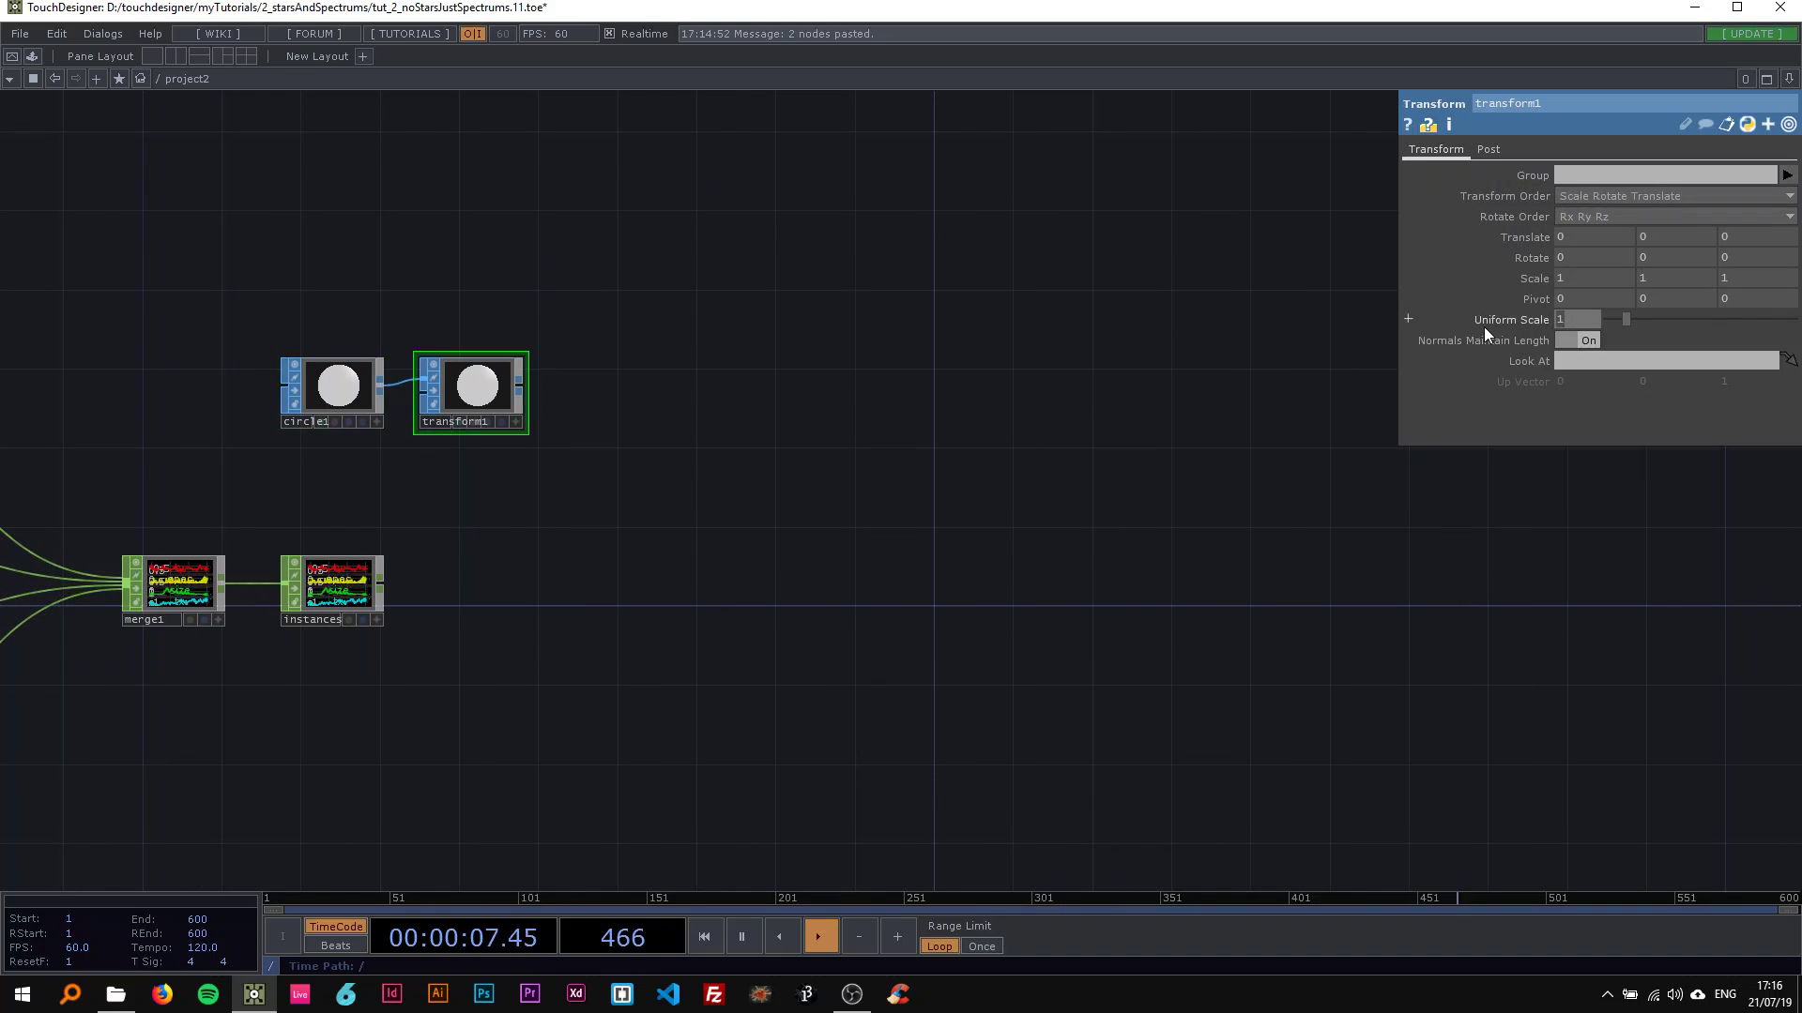
{"action": "type", "text": "0.05"}
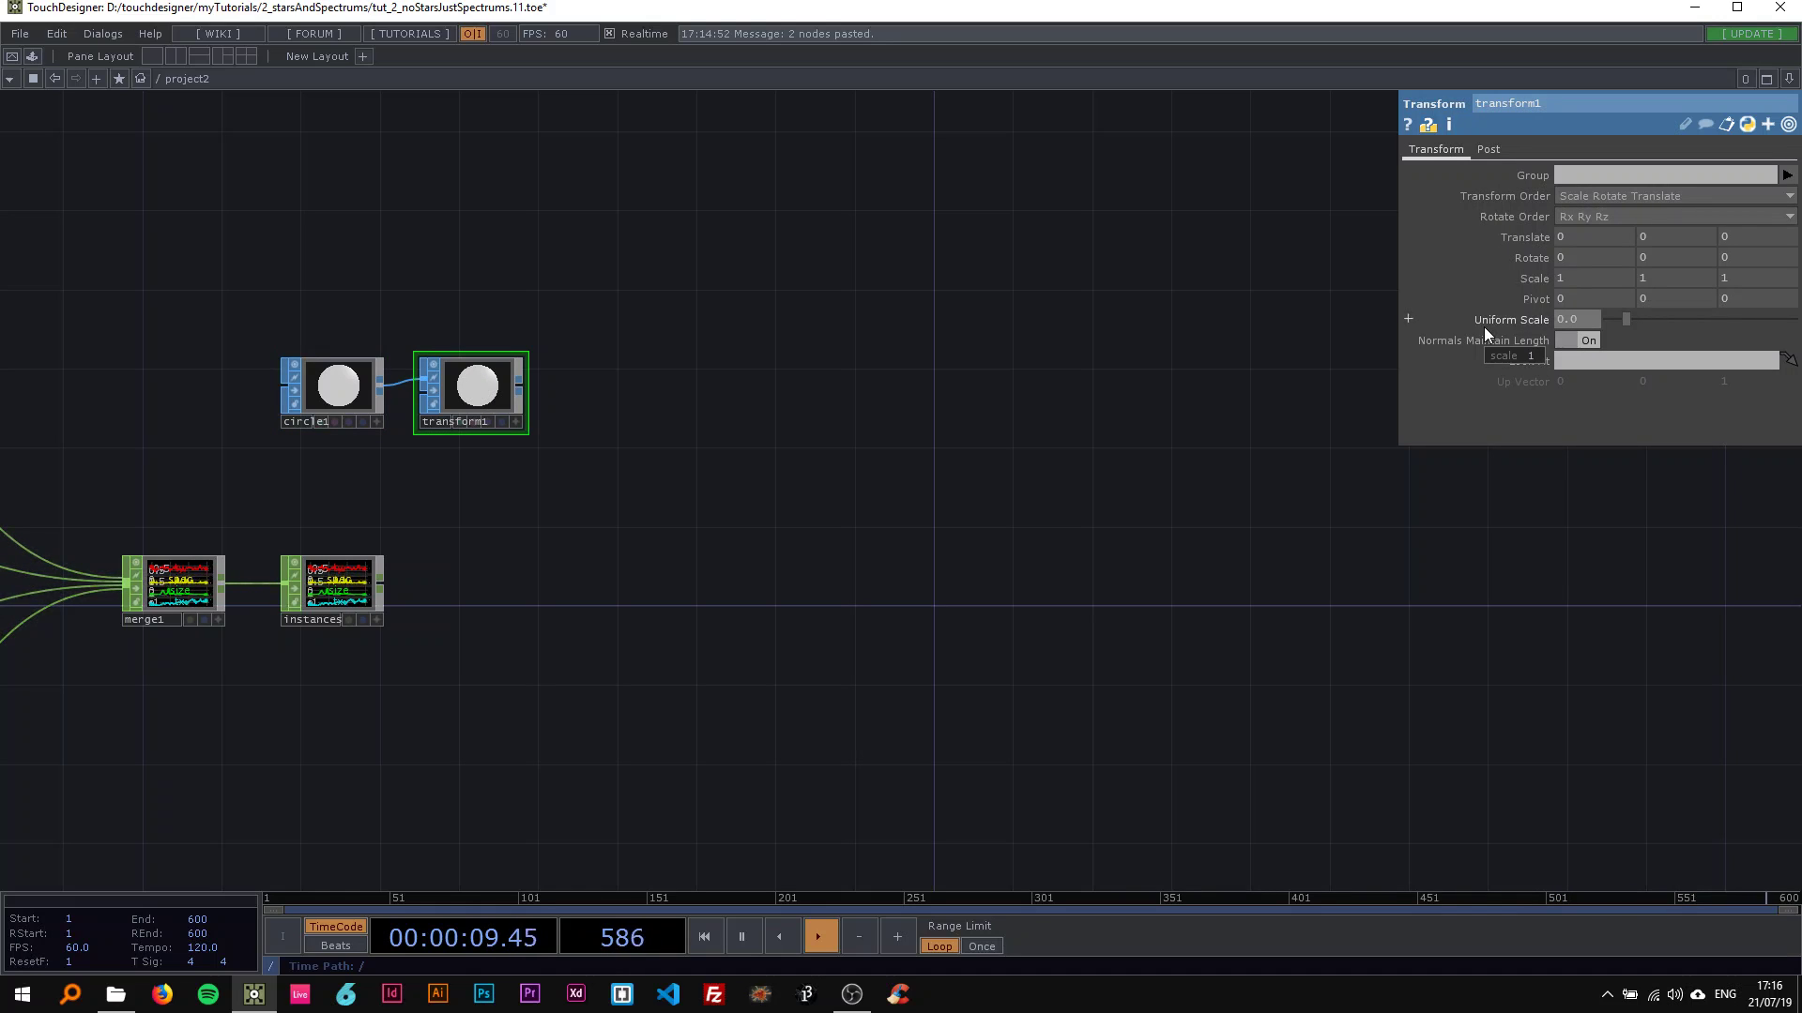
{"action": "key", "text": "Return"}
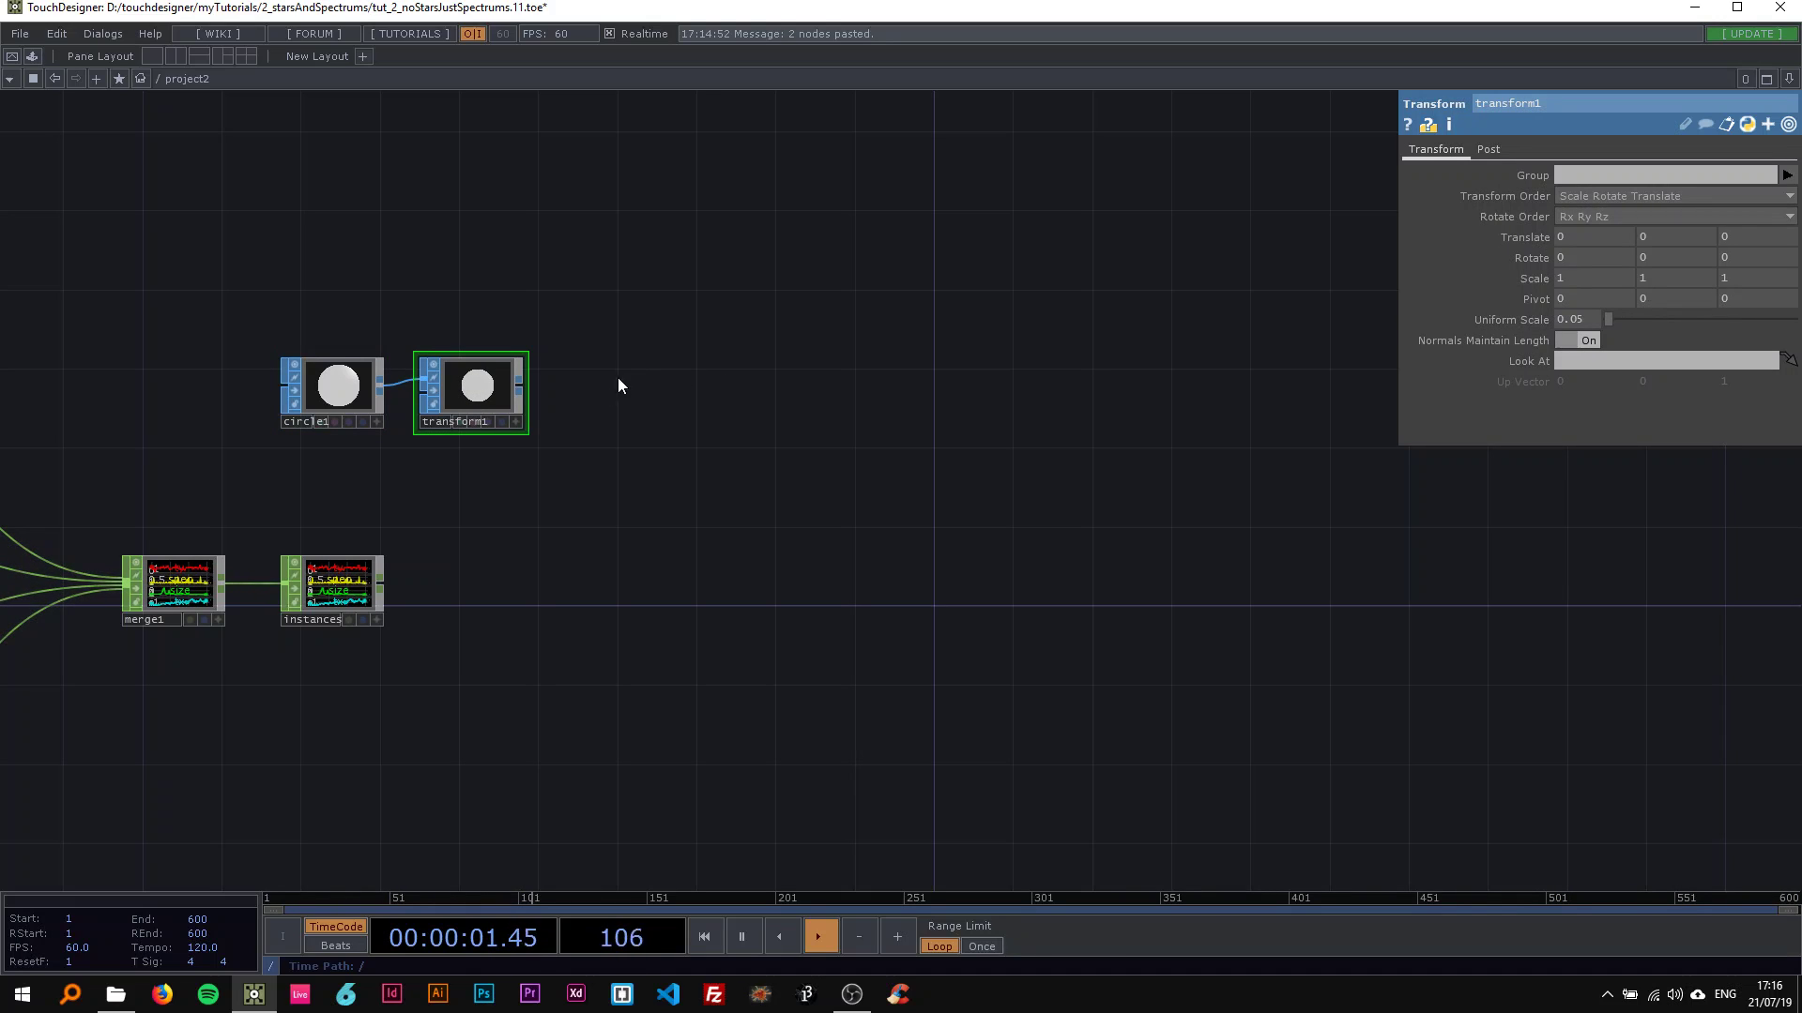
Step: Add a Geometry COMP fed by transform1 and place it to the right of instances, level with it
{"action": "left_click_drag", "start_coordinate": [618, 377], "coordinate": [672, 368]}
{"action": "left_click", "coordinate": [623, 323]}
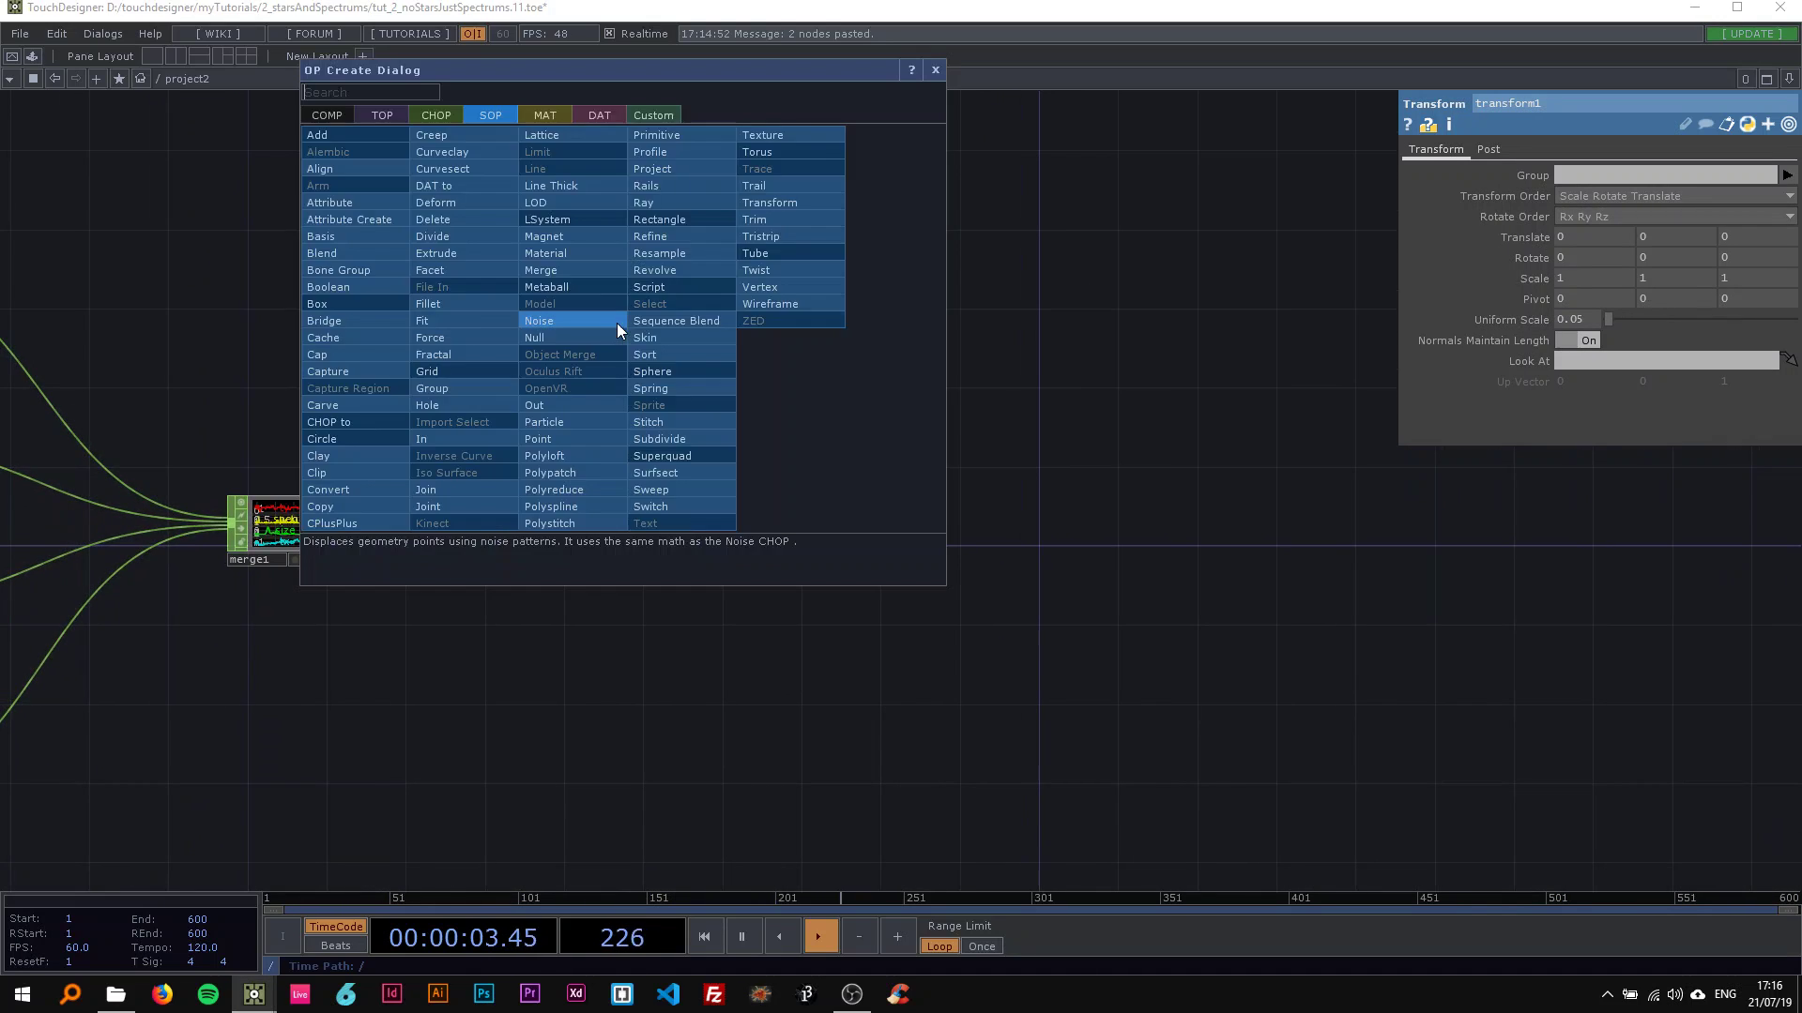
{"action": "left_click", "coordinate": [326, 114]}
{"action": "type", "text": "ge"}
{"action": "left_click", "coordinate": [369, 291]}
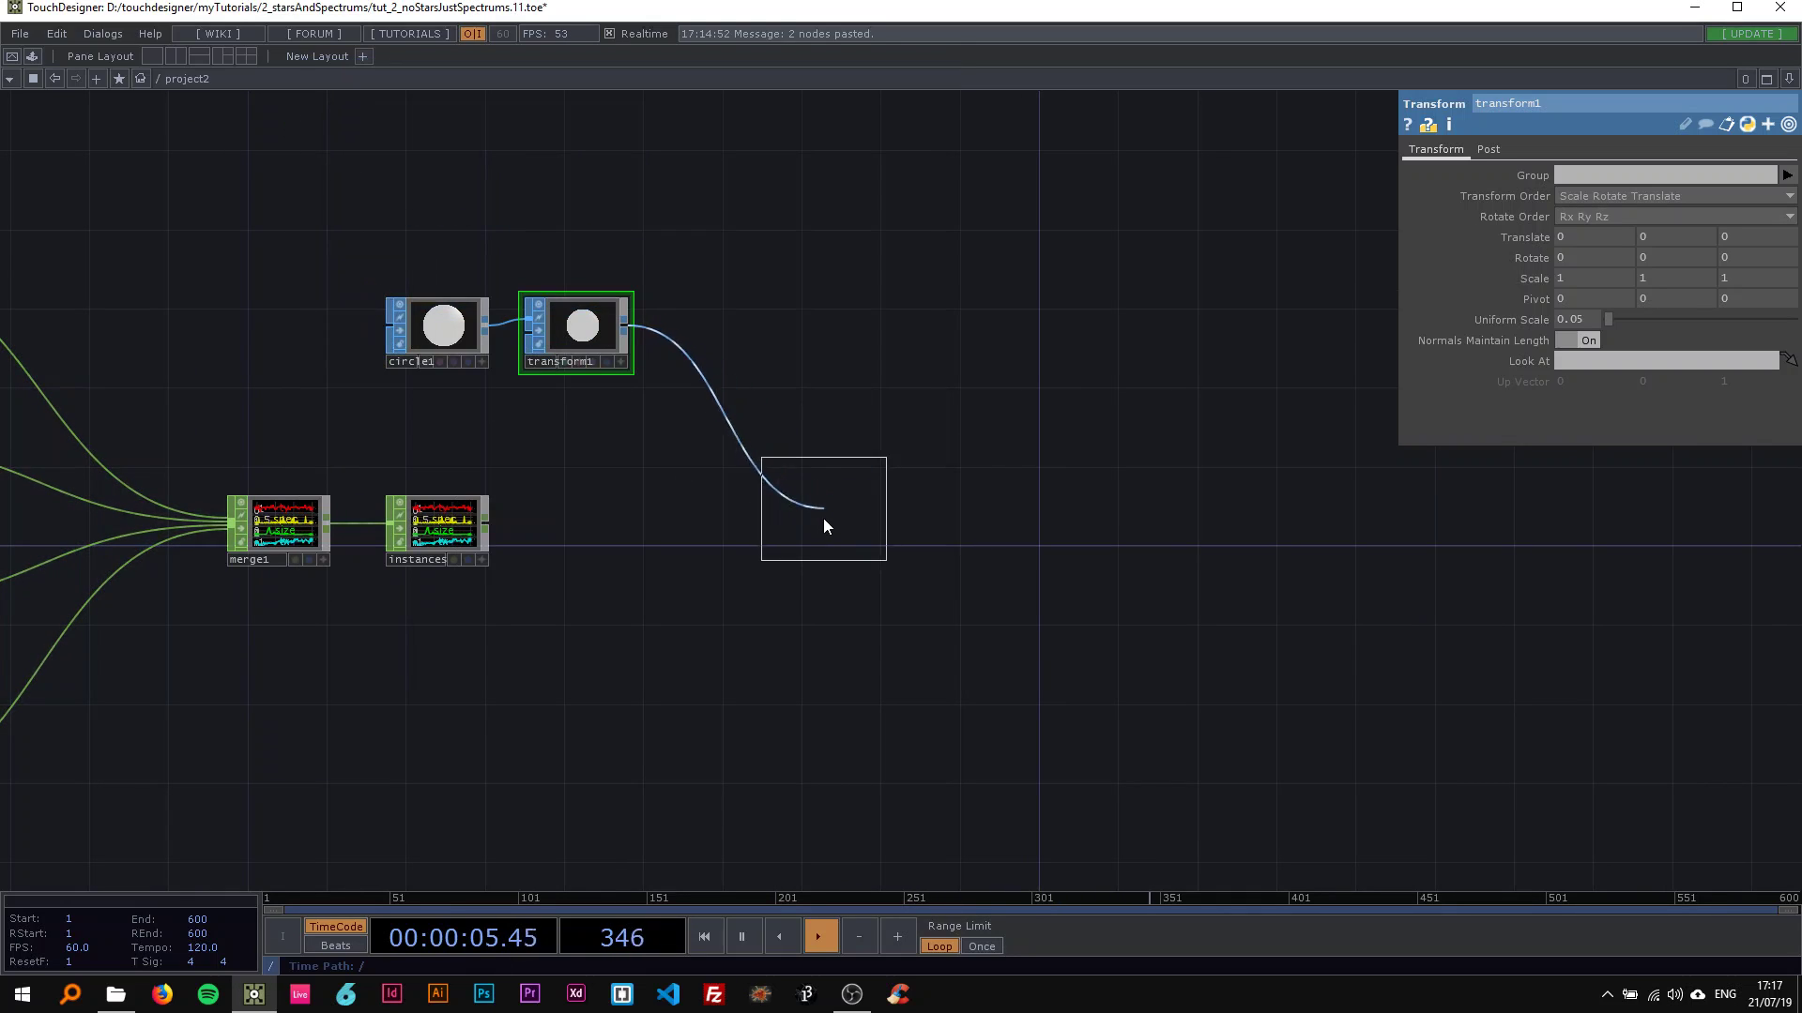
{"action": "left_click", "coordinate": [909, 537]}
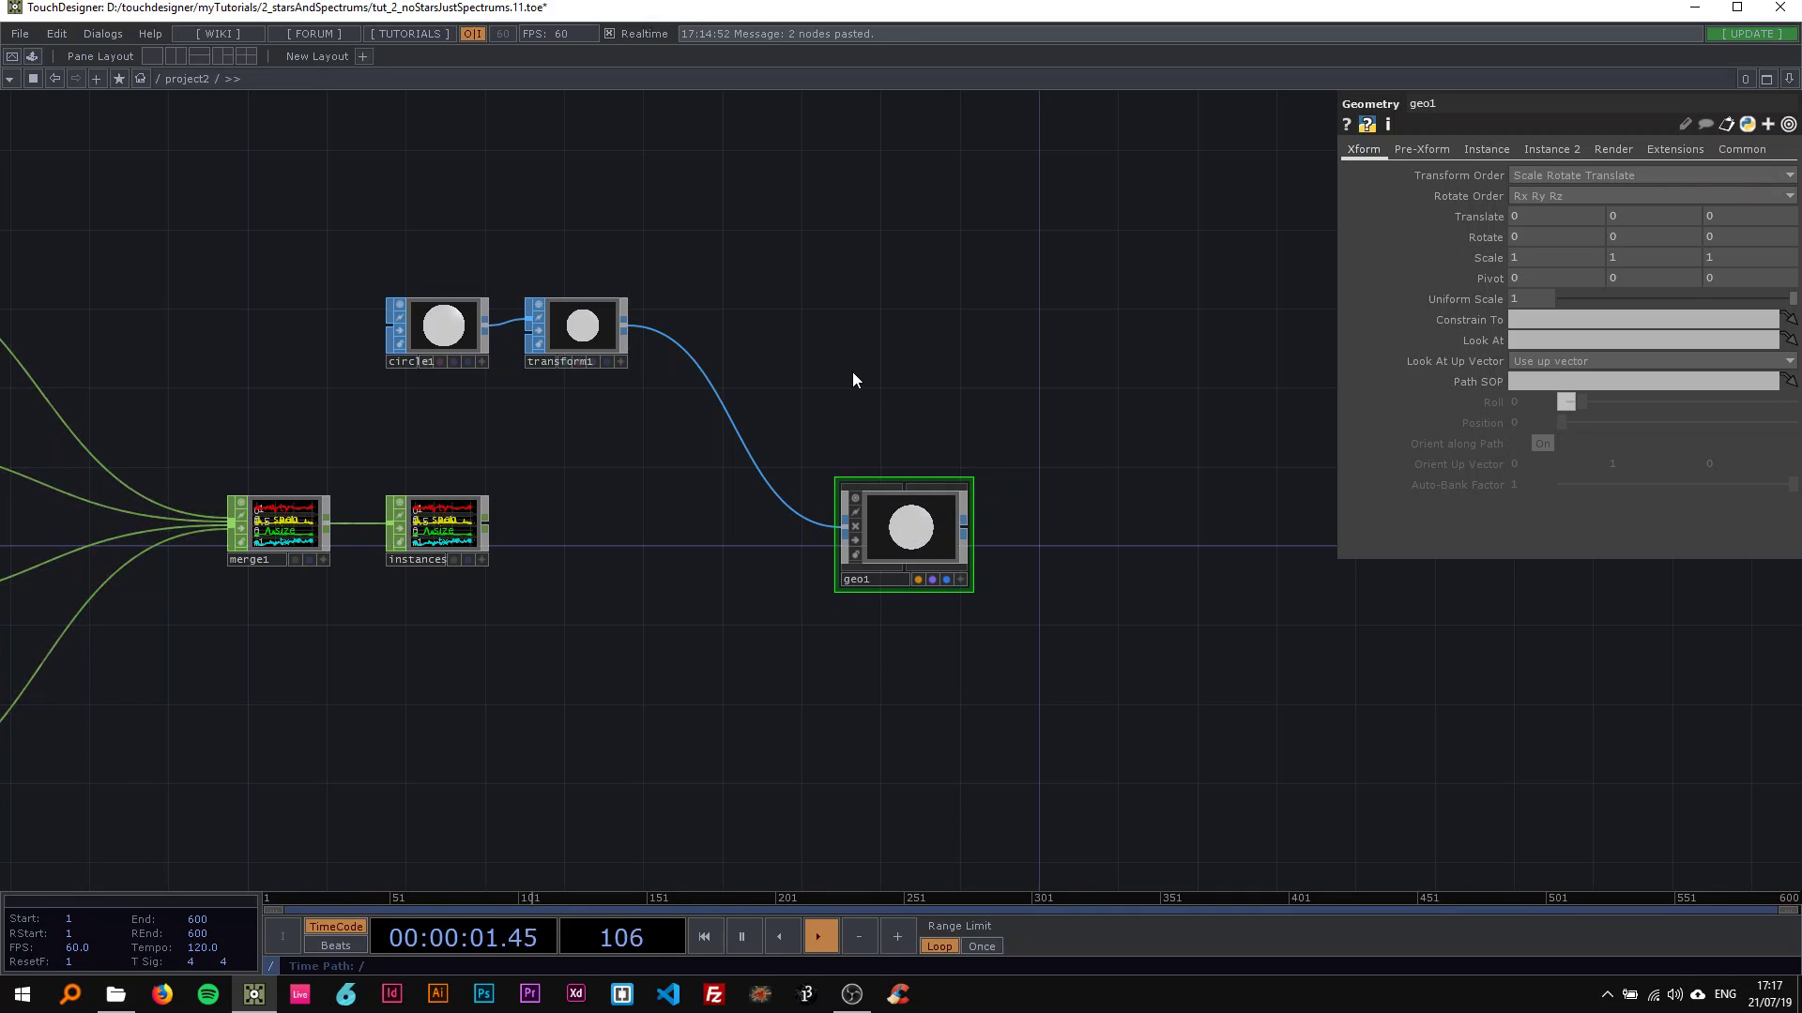
Step: Add a Camera COMP and place it directly above geo1
{"action": "key", "text": "Tab"}
{"action": "type", "text": "ca"}
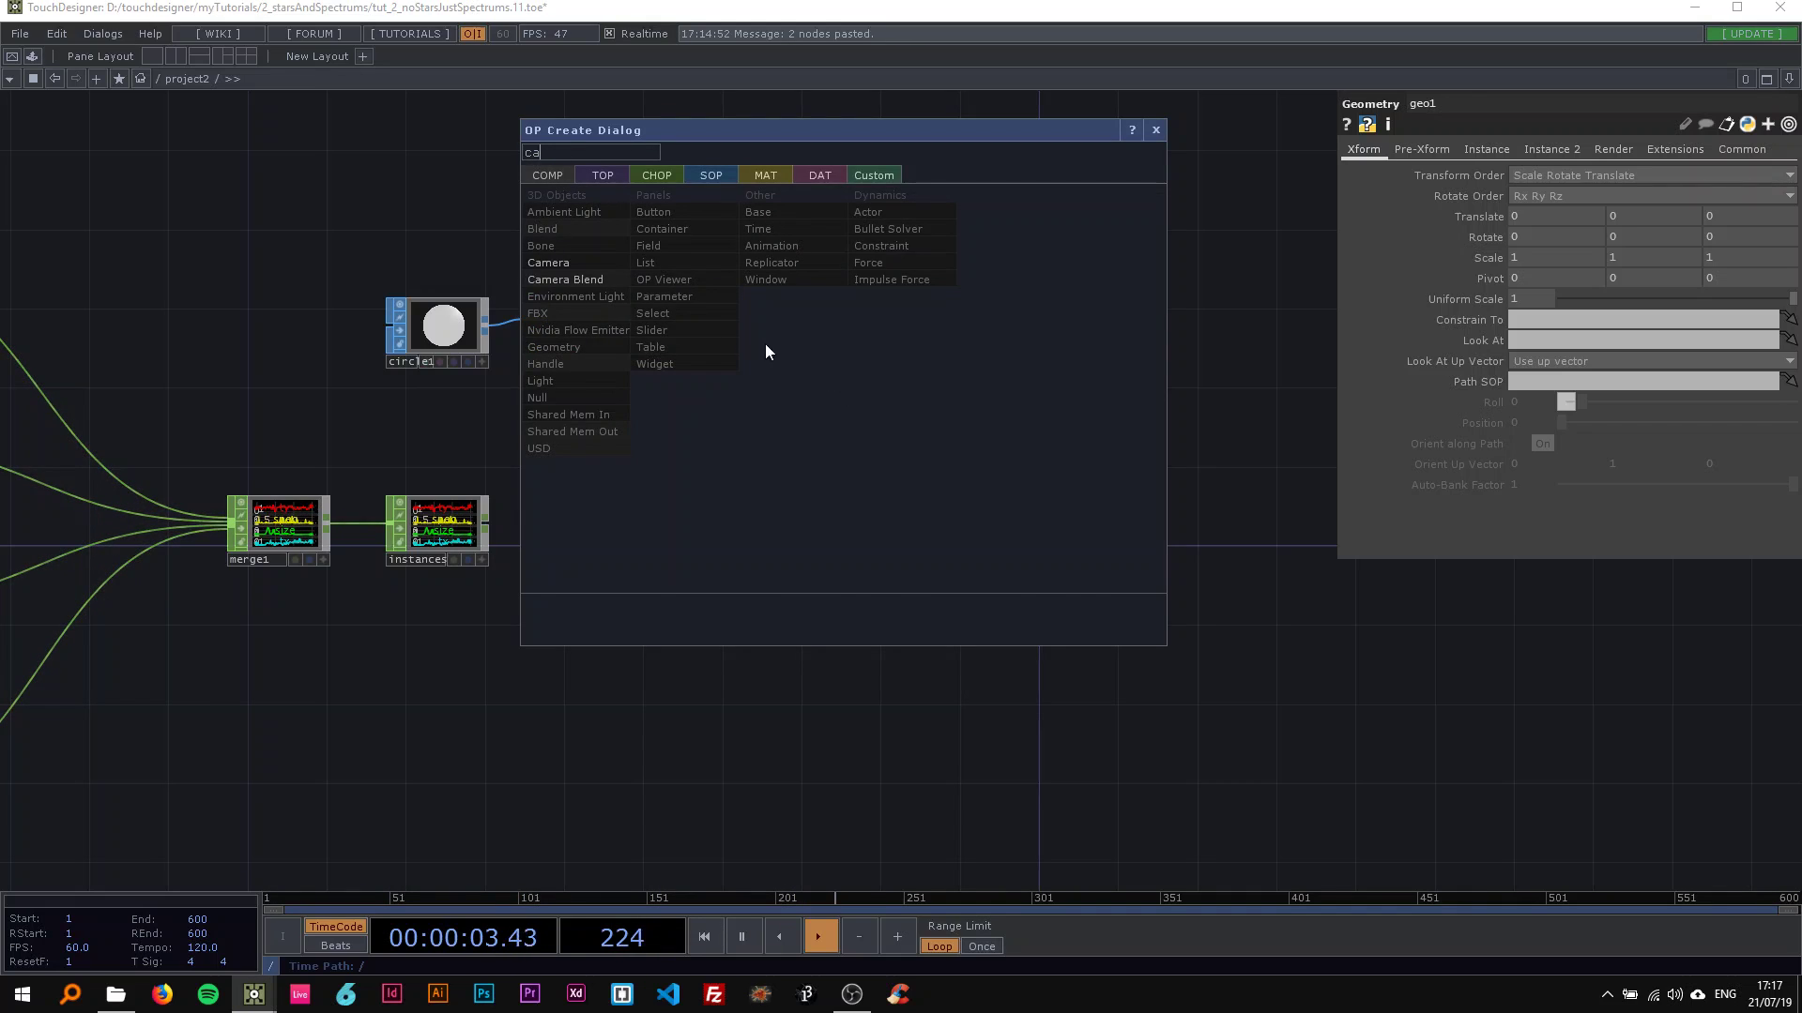
{"action": "left_click", "coordinate": [548, 263]}
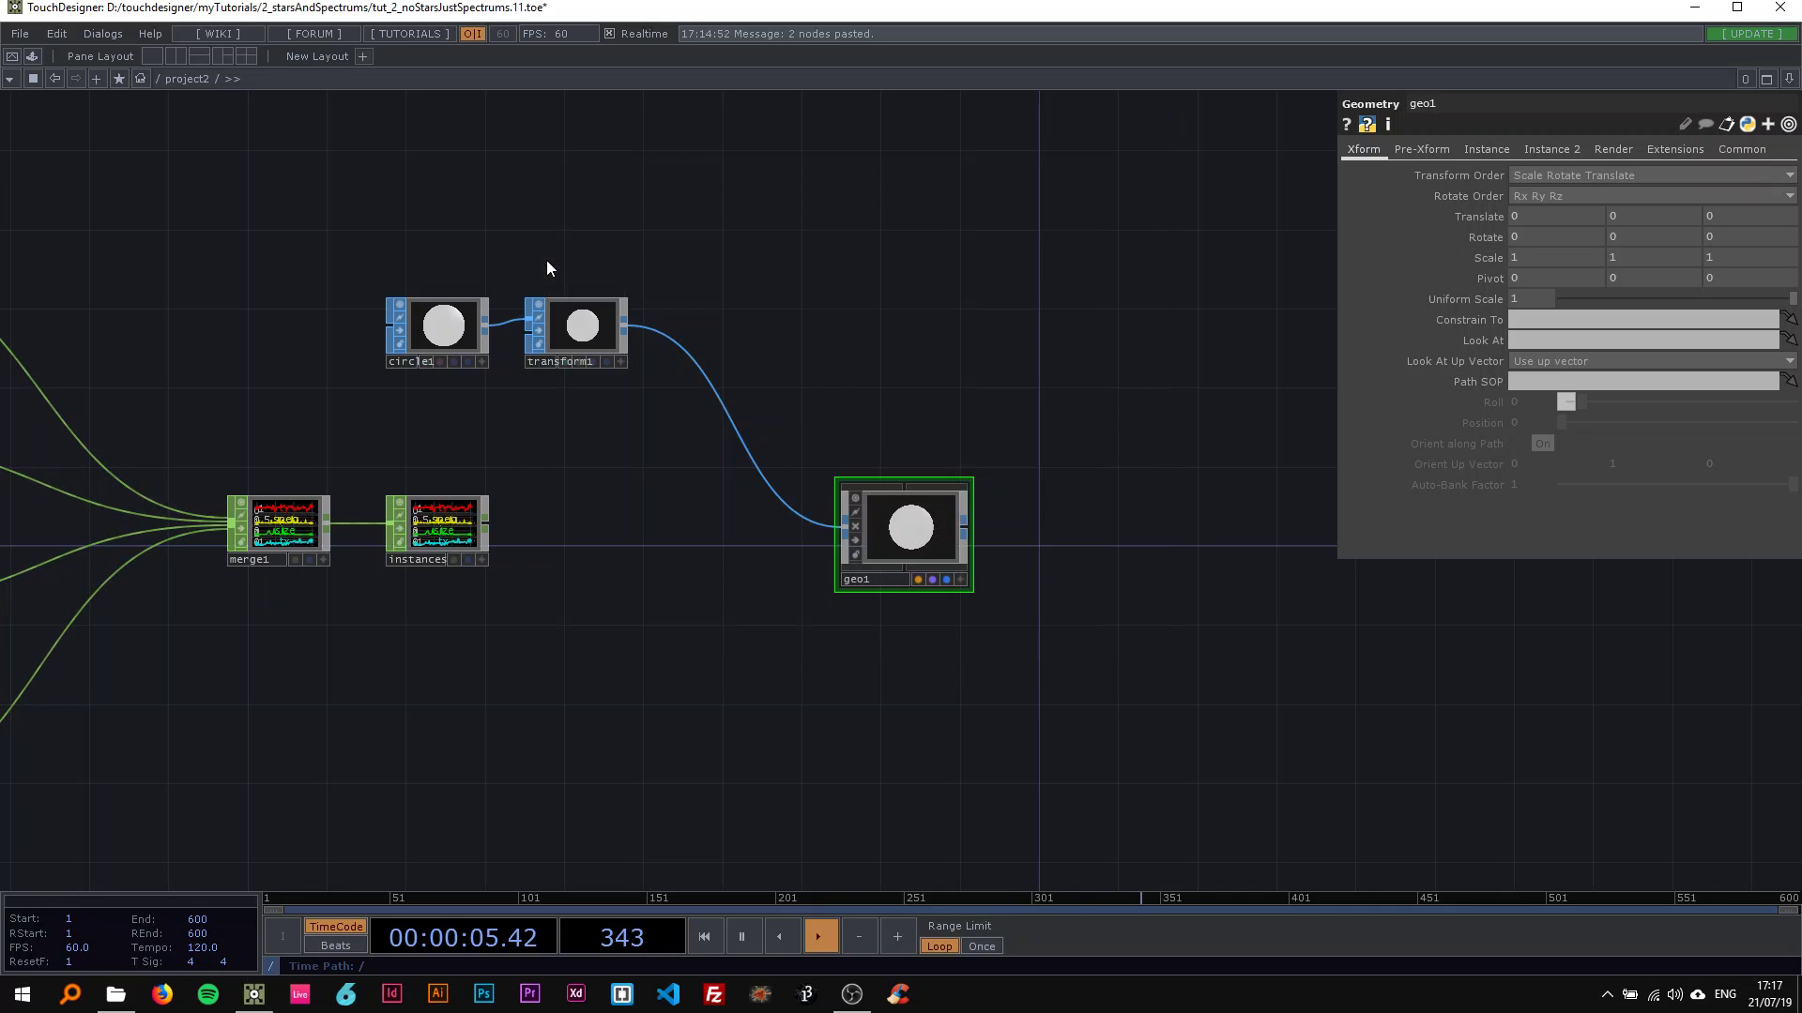
{"action": "left_click", "coordinate": [902, 376]}
{"action": "left_click_drag", "start_coordinate": [1103, 410], "coordinate": [925, 348]}
{"action": "left_click_drag", "start_coordinate": [752, 336], "coordinate": [752, 355]}
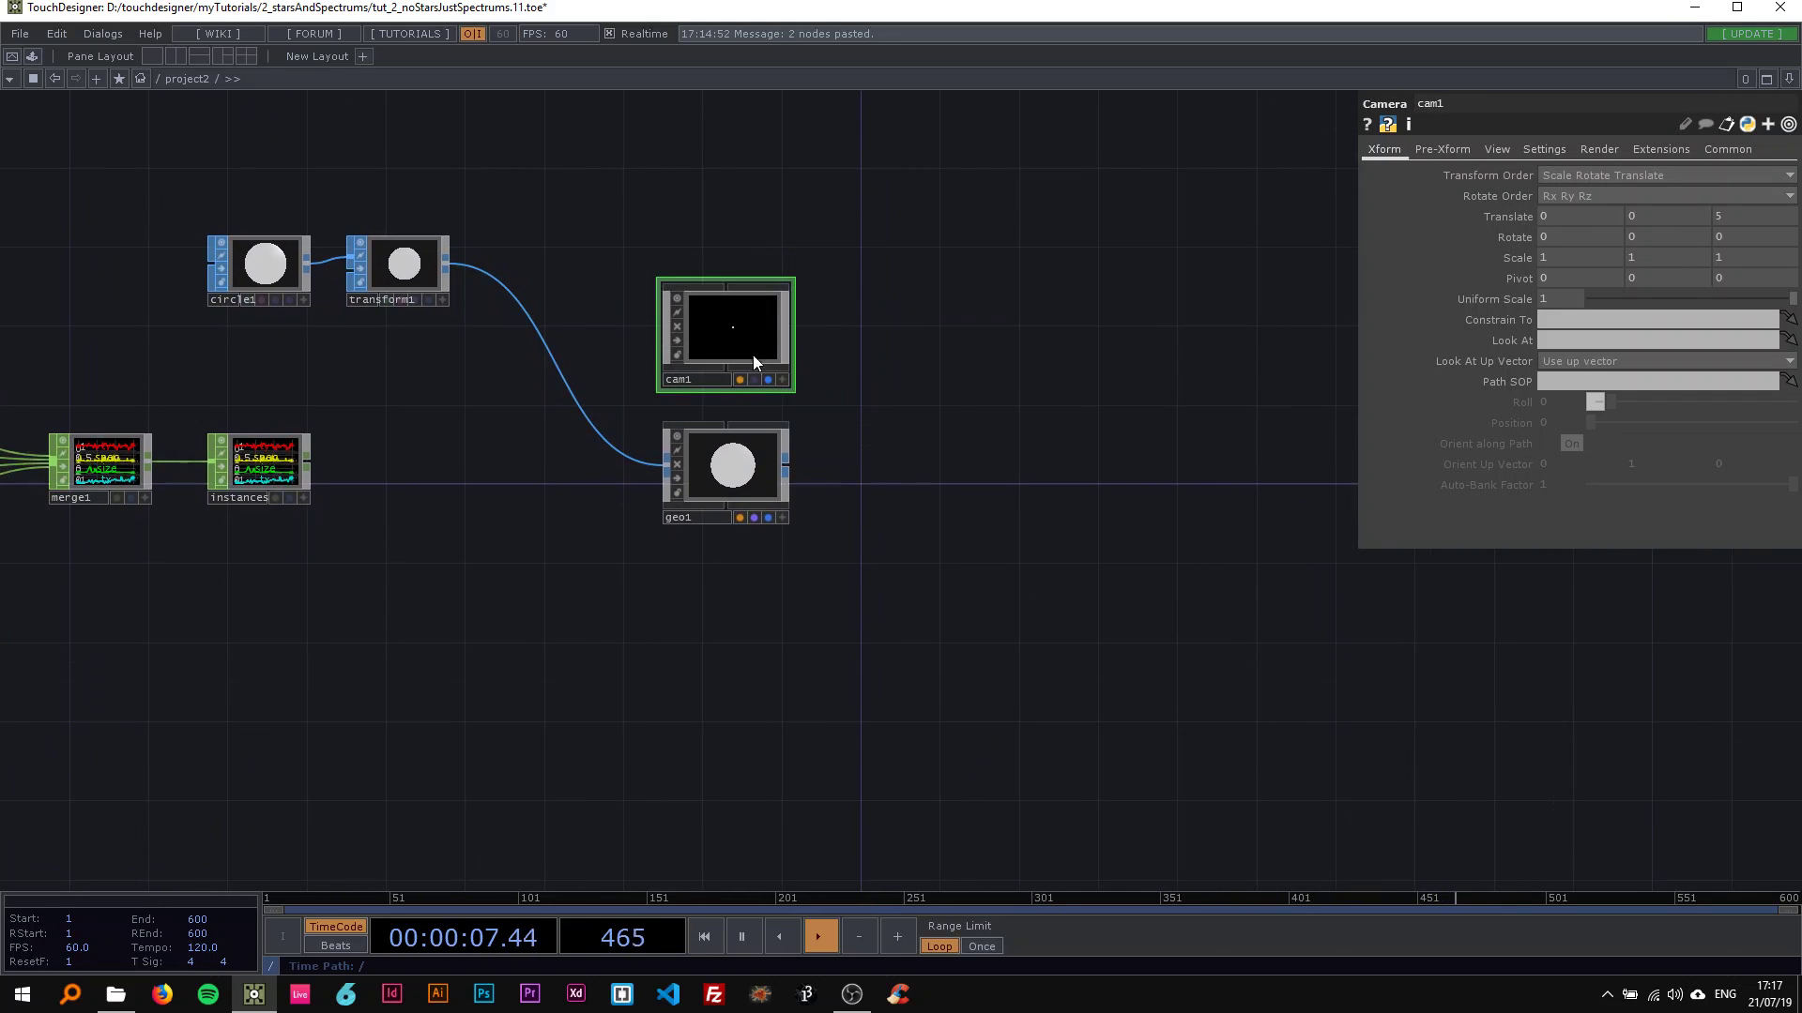
Step: Add a Constant MAT below geo1 and assign it to geo1 as its material
{"action": "key", "text": "Tab"}
{"action": "left_click", "coordinate": [638, 378]}
{"action": "left_click", "coordinate": [440, 392]}
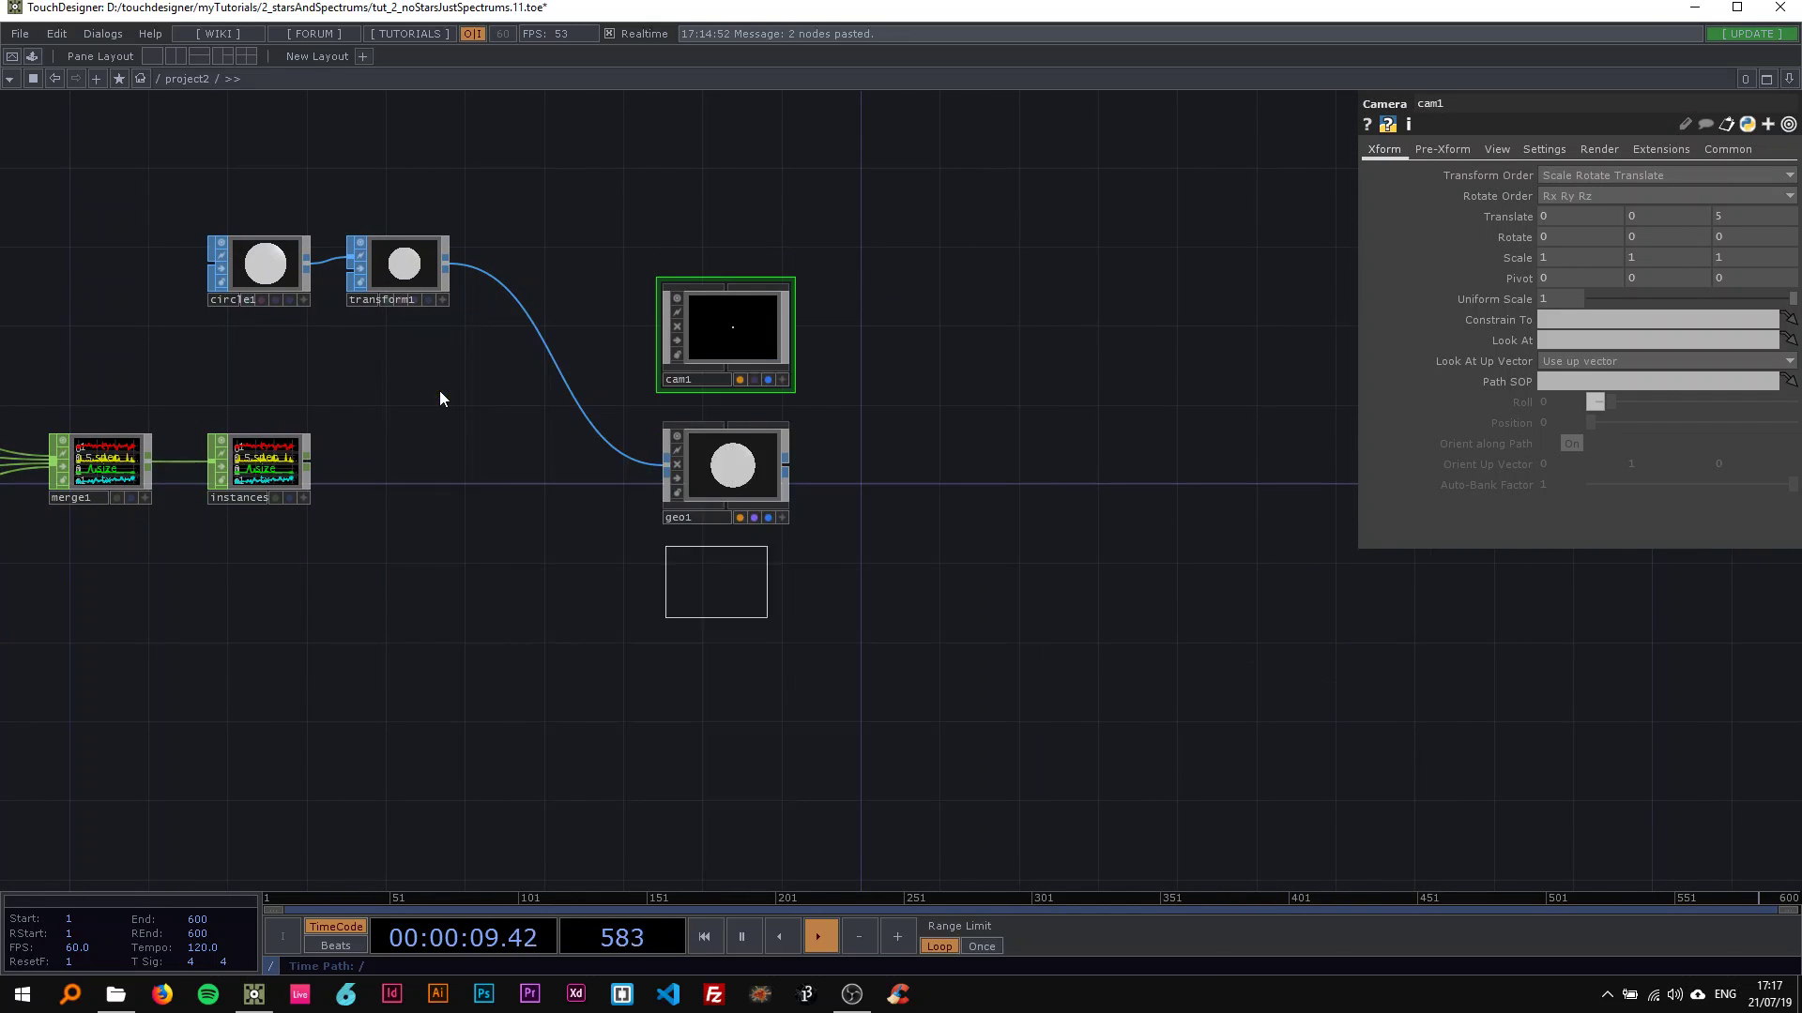
{"action": "left_click", "coordinate": [728, 608]}
{"action": "left_click_drag", "start_coordinate": [774, 595], "coordinate": [655, 459]}
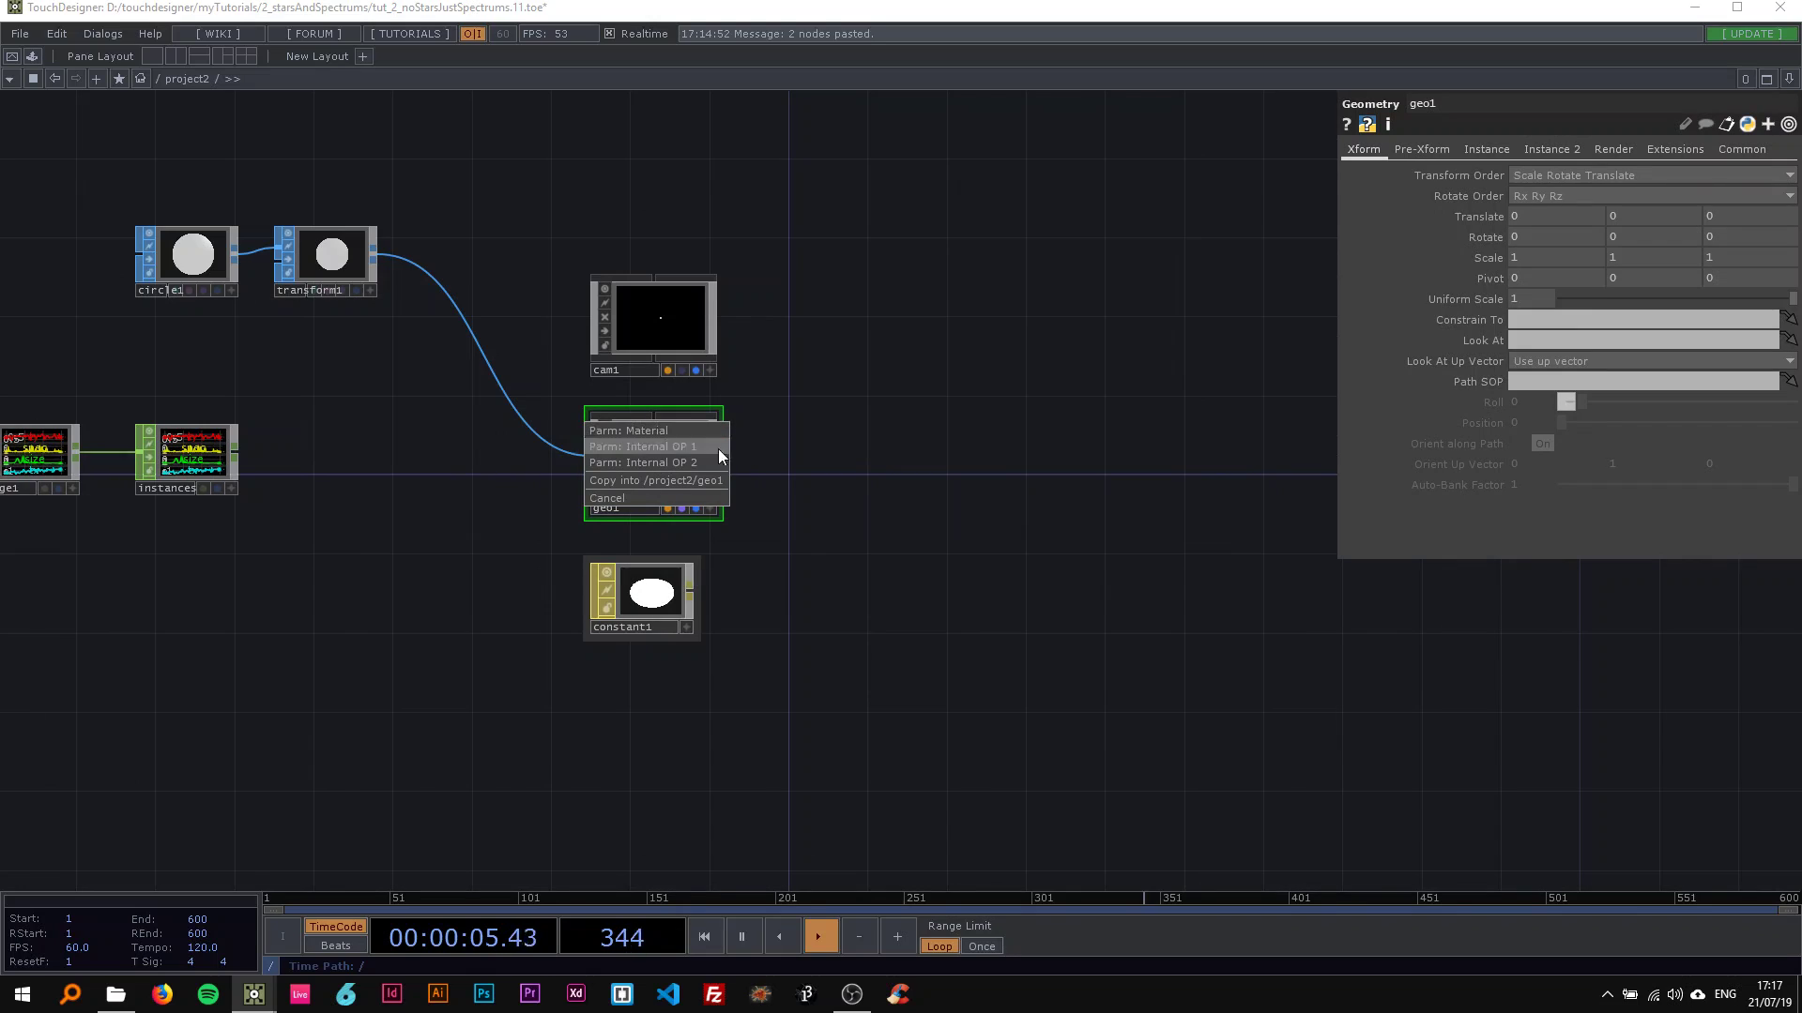
{"action": "left_click", "coordinate": [653, 432]}
Step: Set the constant1 material's Alpha to 0.5
{"action": "left_click", "coordinate": [698, 589]}
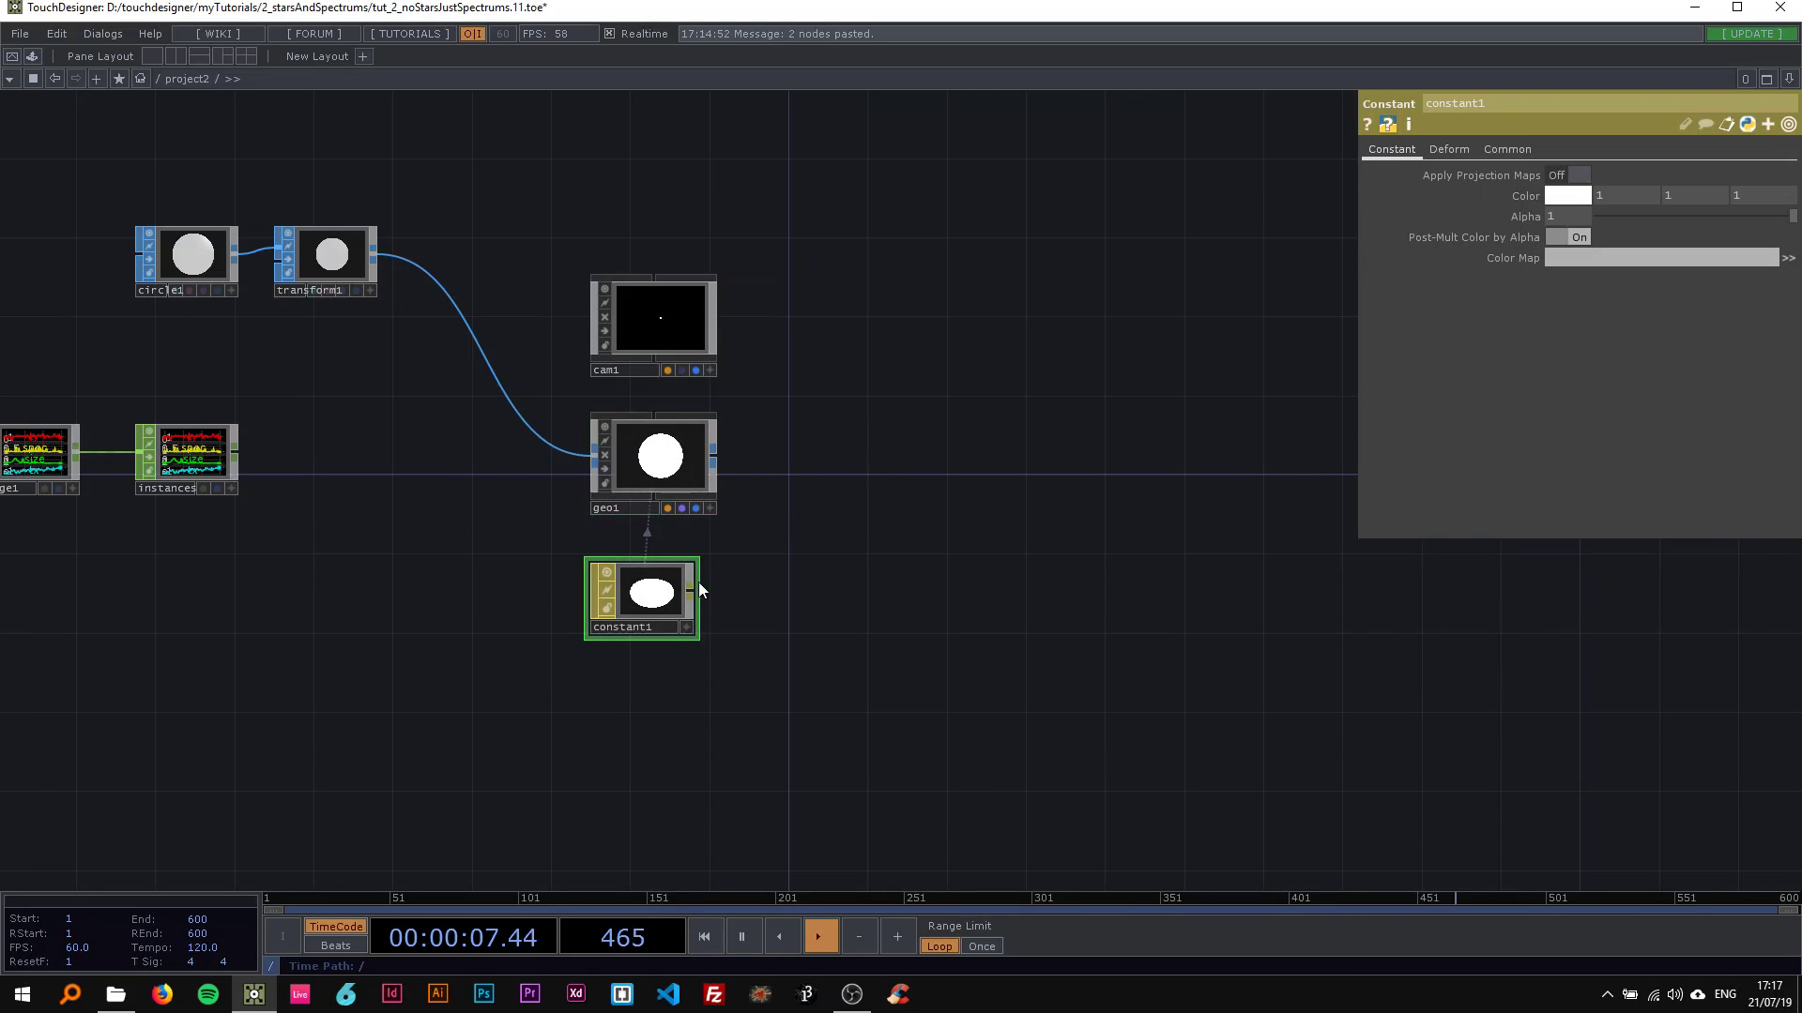
{"action": "type", "text": "0"}
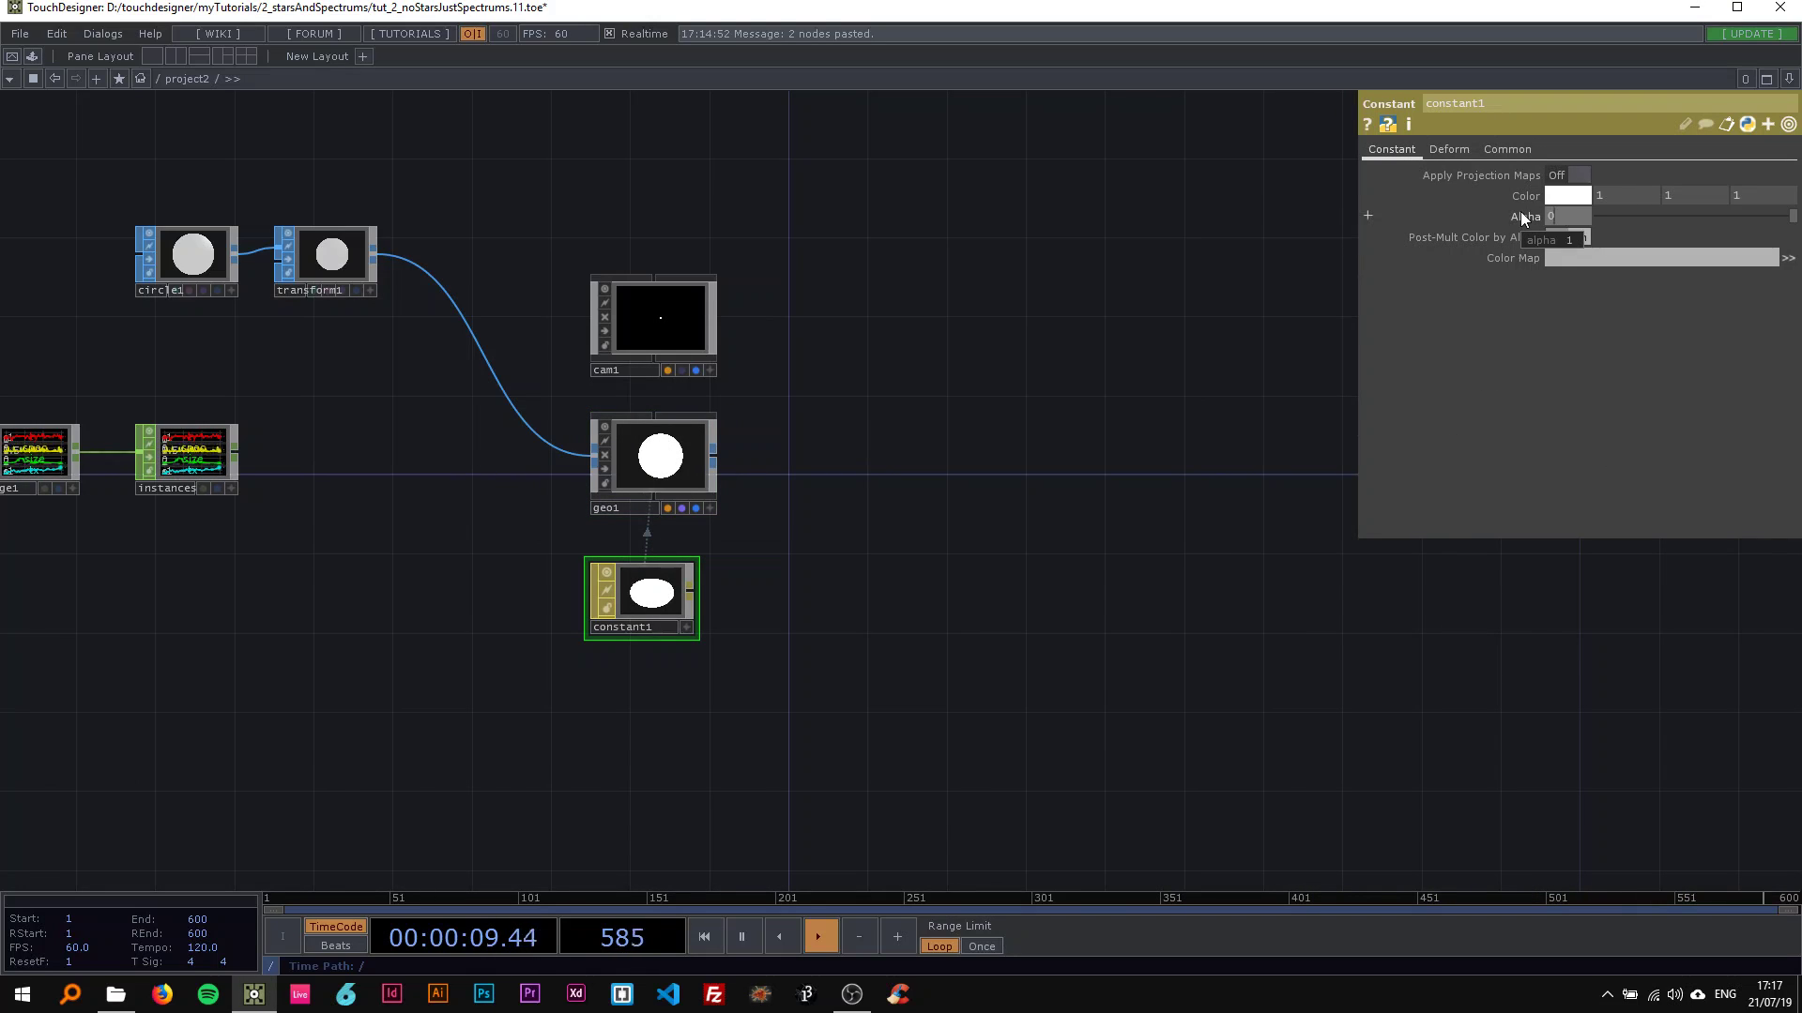
{"action": "type", "text": ".5"}
{"action": "key", "text": "Return"}
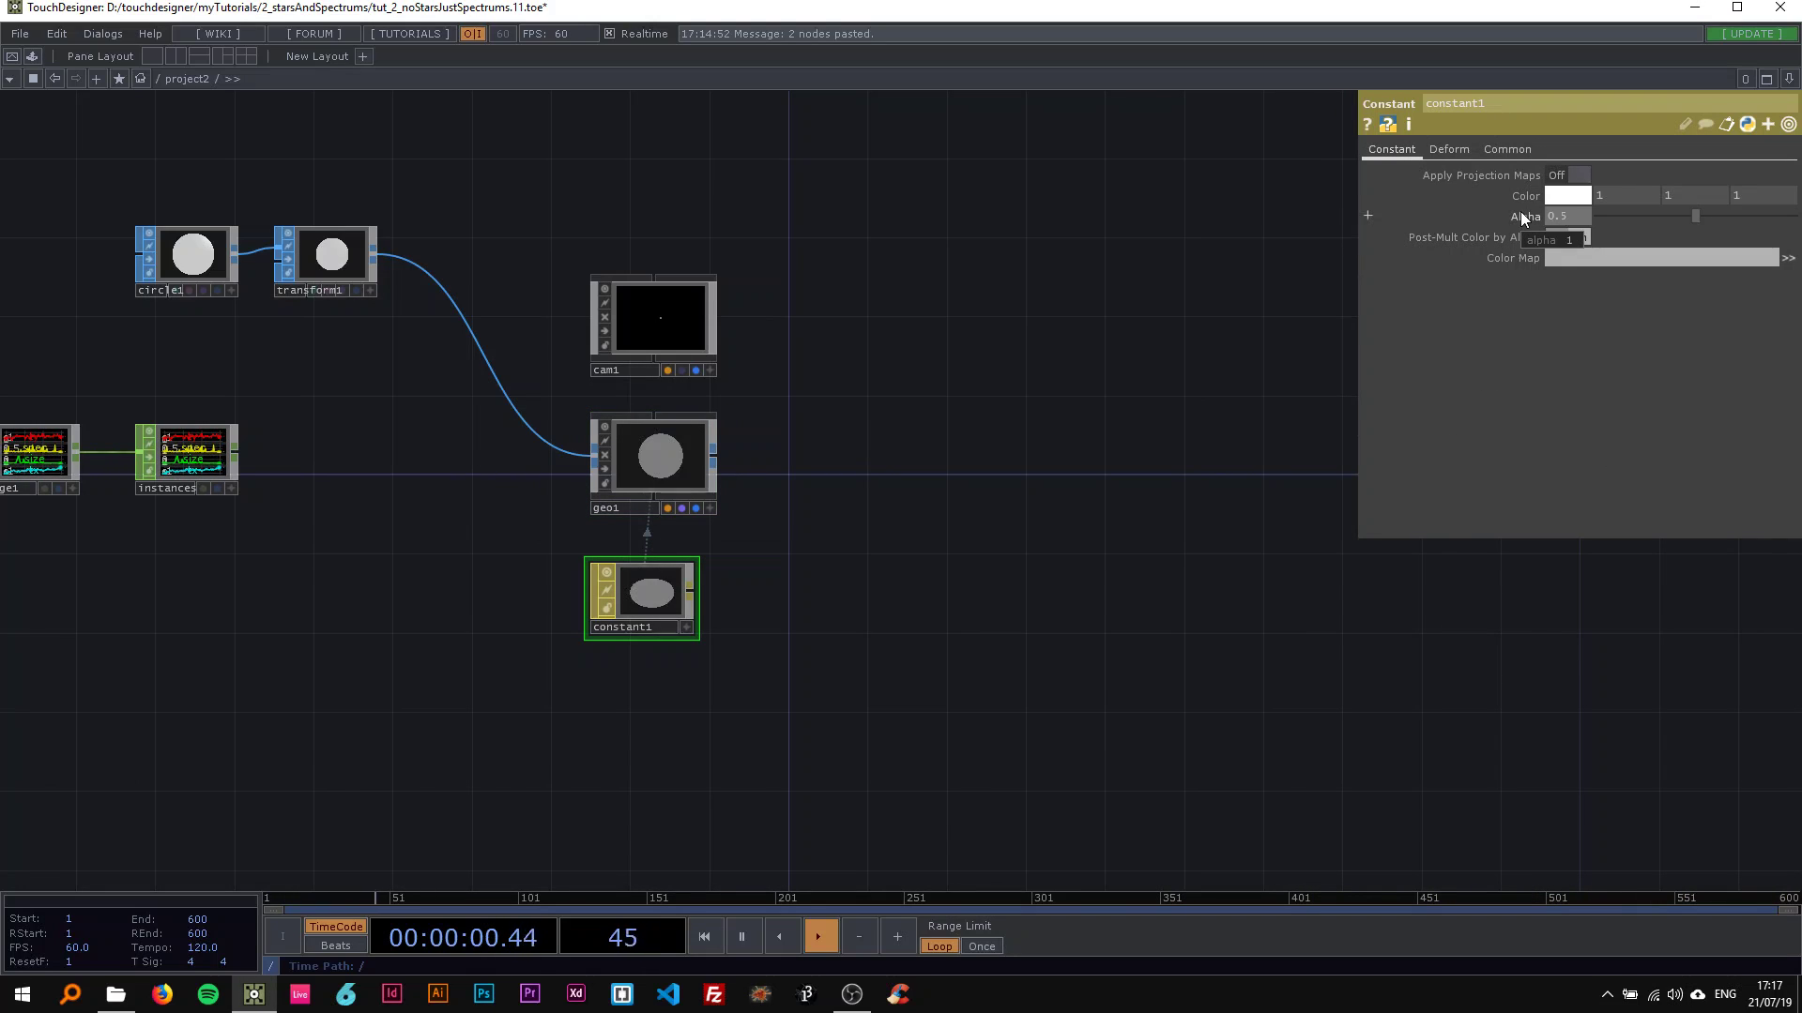
Step: Enable Blending (Transparency) on the constant1 material
{"action": "left_click", "coordinate": [1507, 151]}
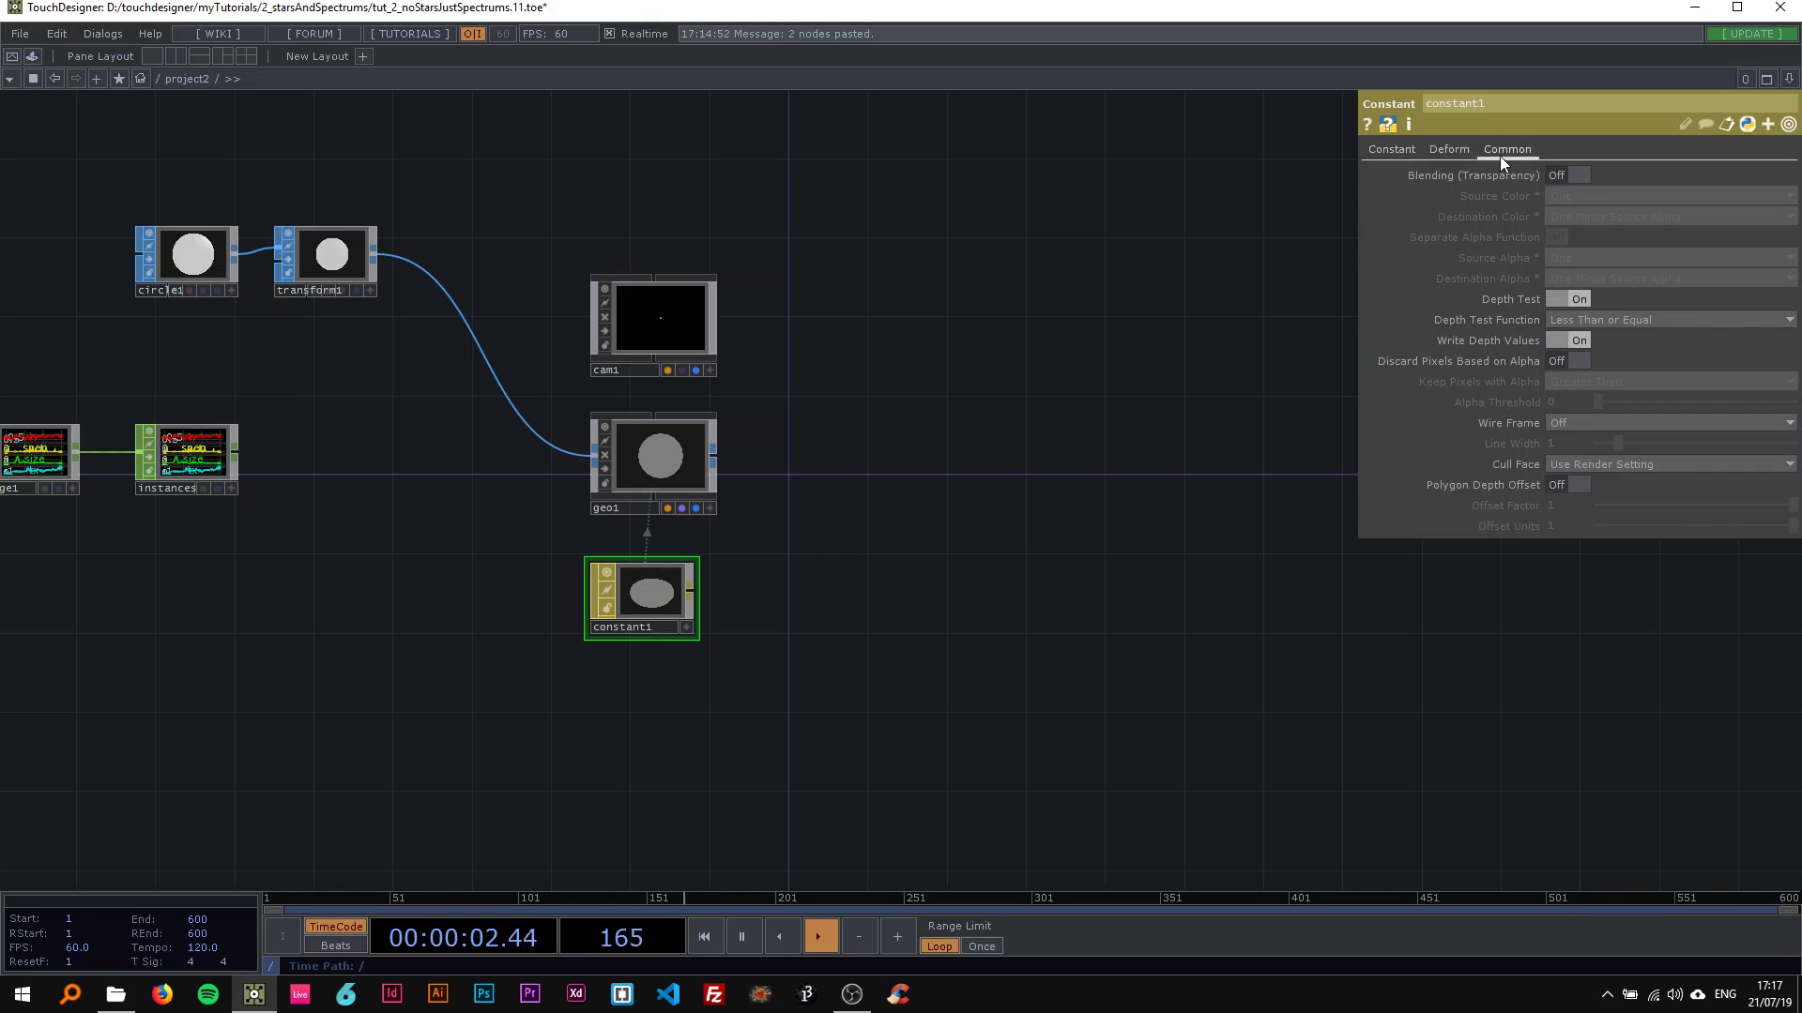
{"action": "left_click", "coordinate": [1562, 175]}
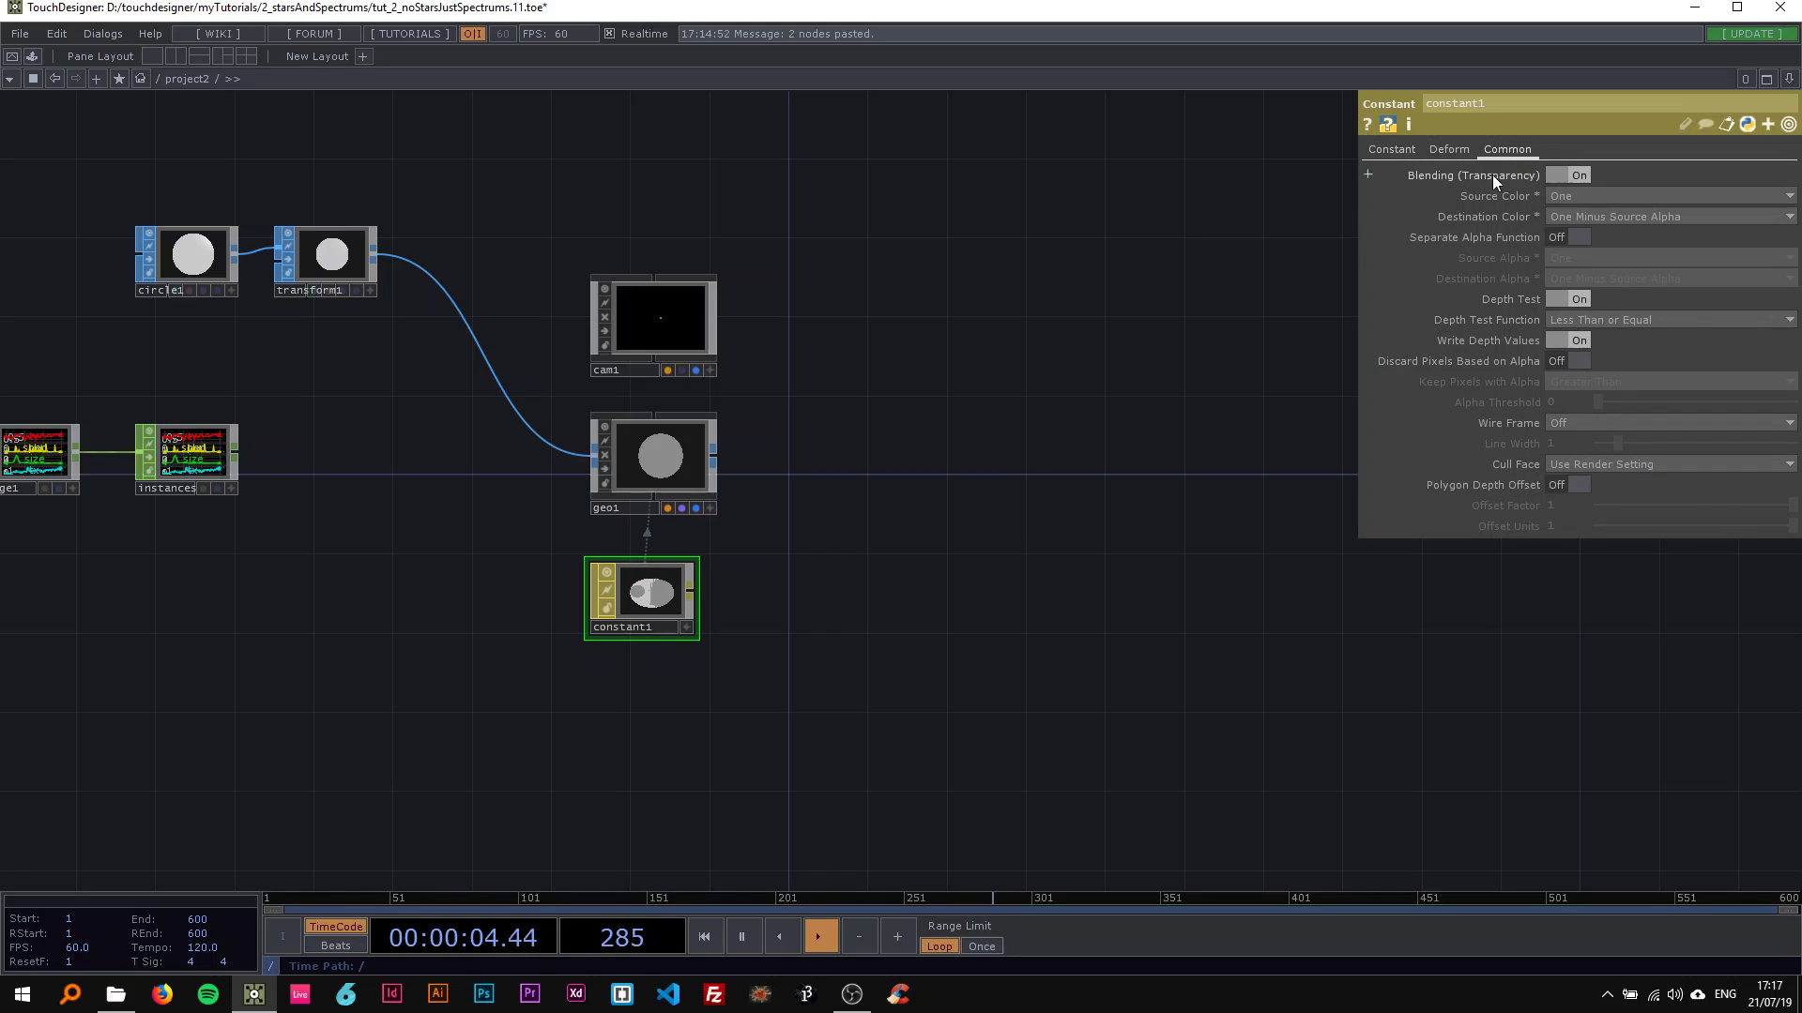
{"action": "left_click", "coordinate": [1392, 148]}
Step: Add a Render TOP to the right of geo1, level with it
{"action": "middle_click_drag", "start_coordinate": [816, 511], "coordinate": [1054, 549]}
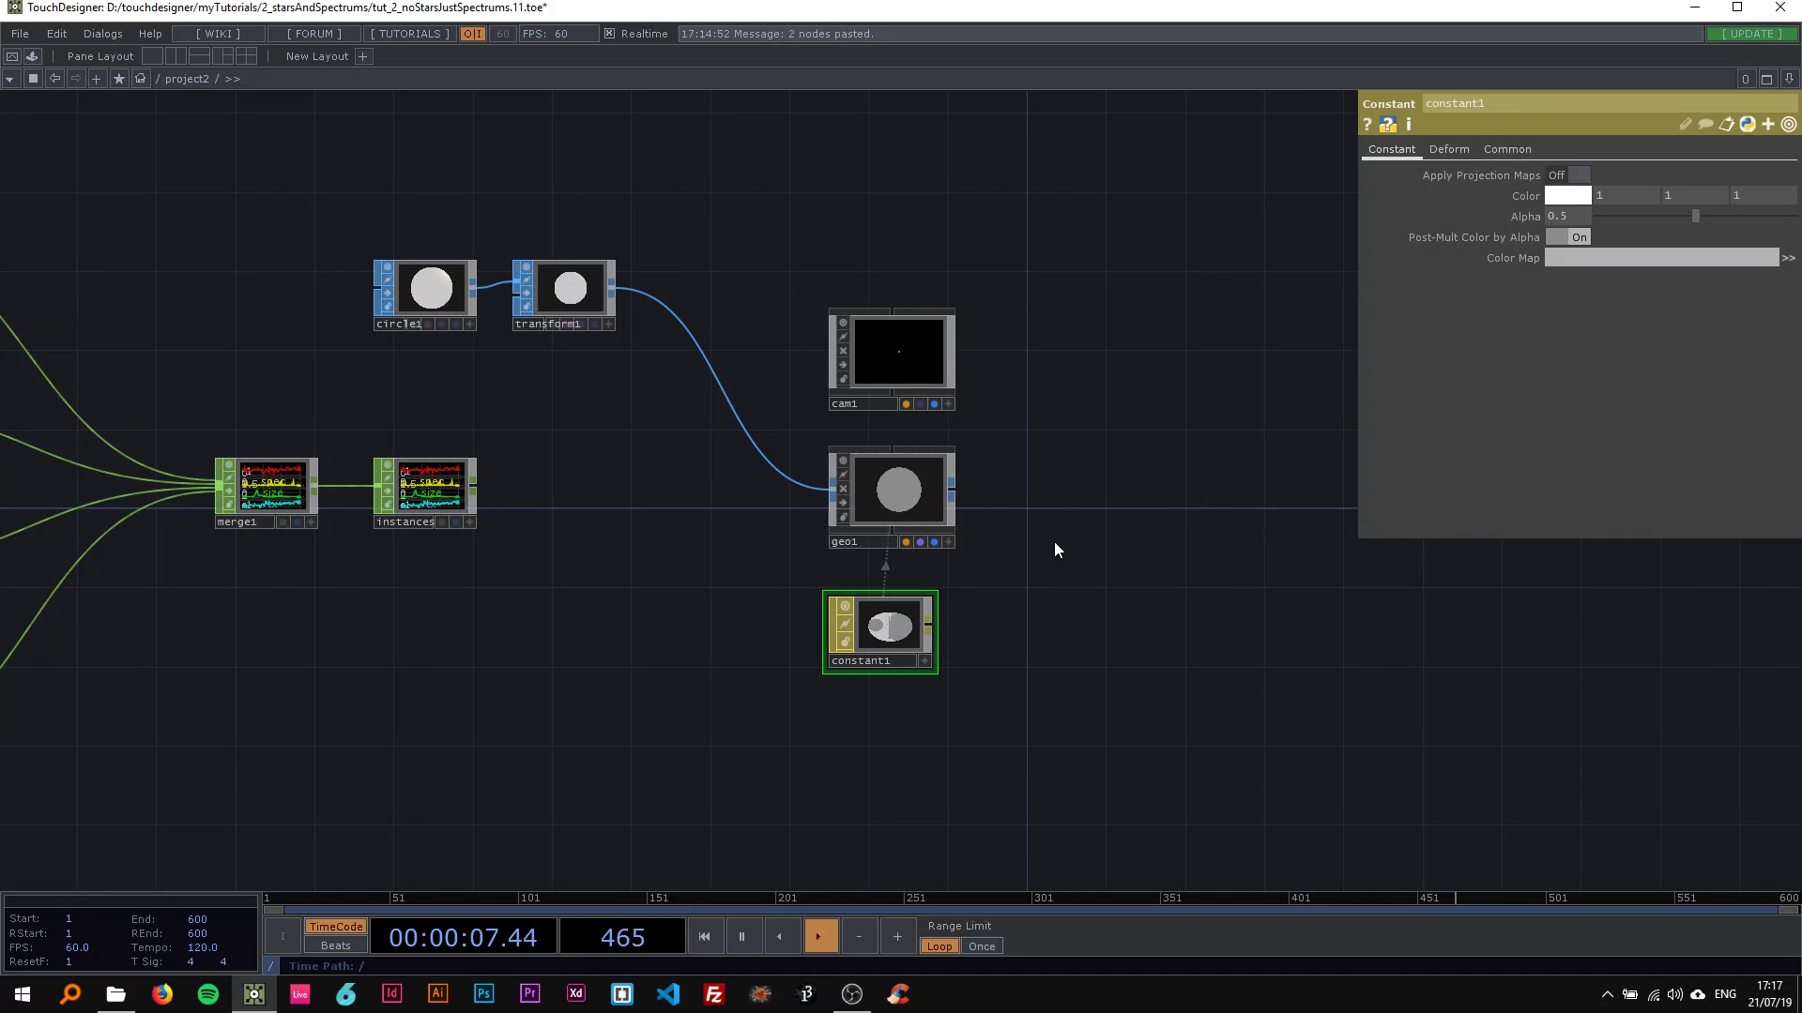
{"action": "middle_click_drag", "start_coordinate": [1069, 482], "coordinate": [485, 427]}
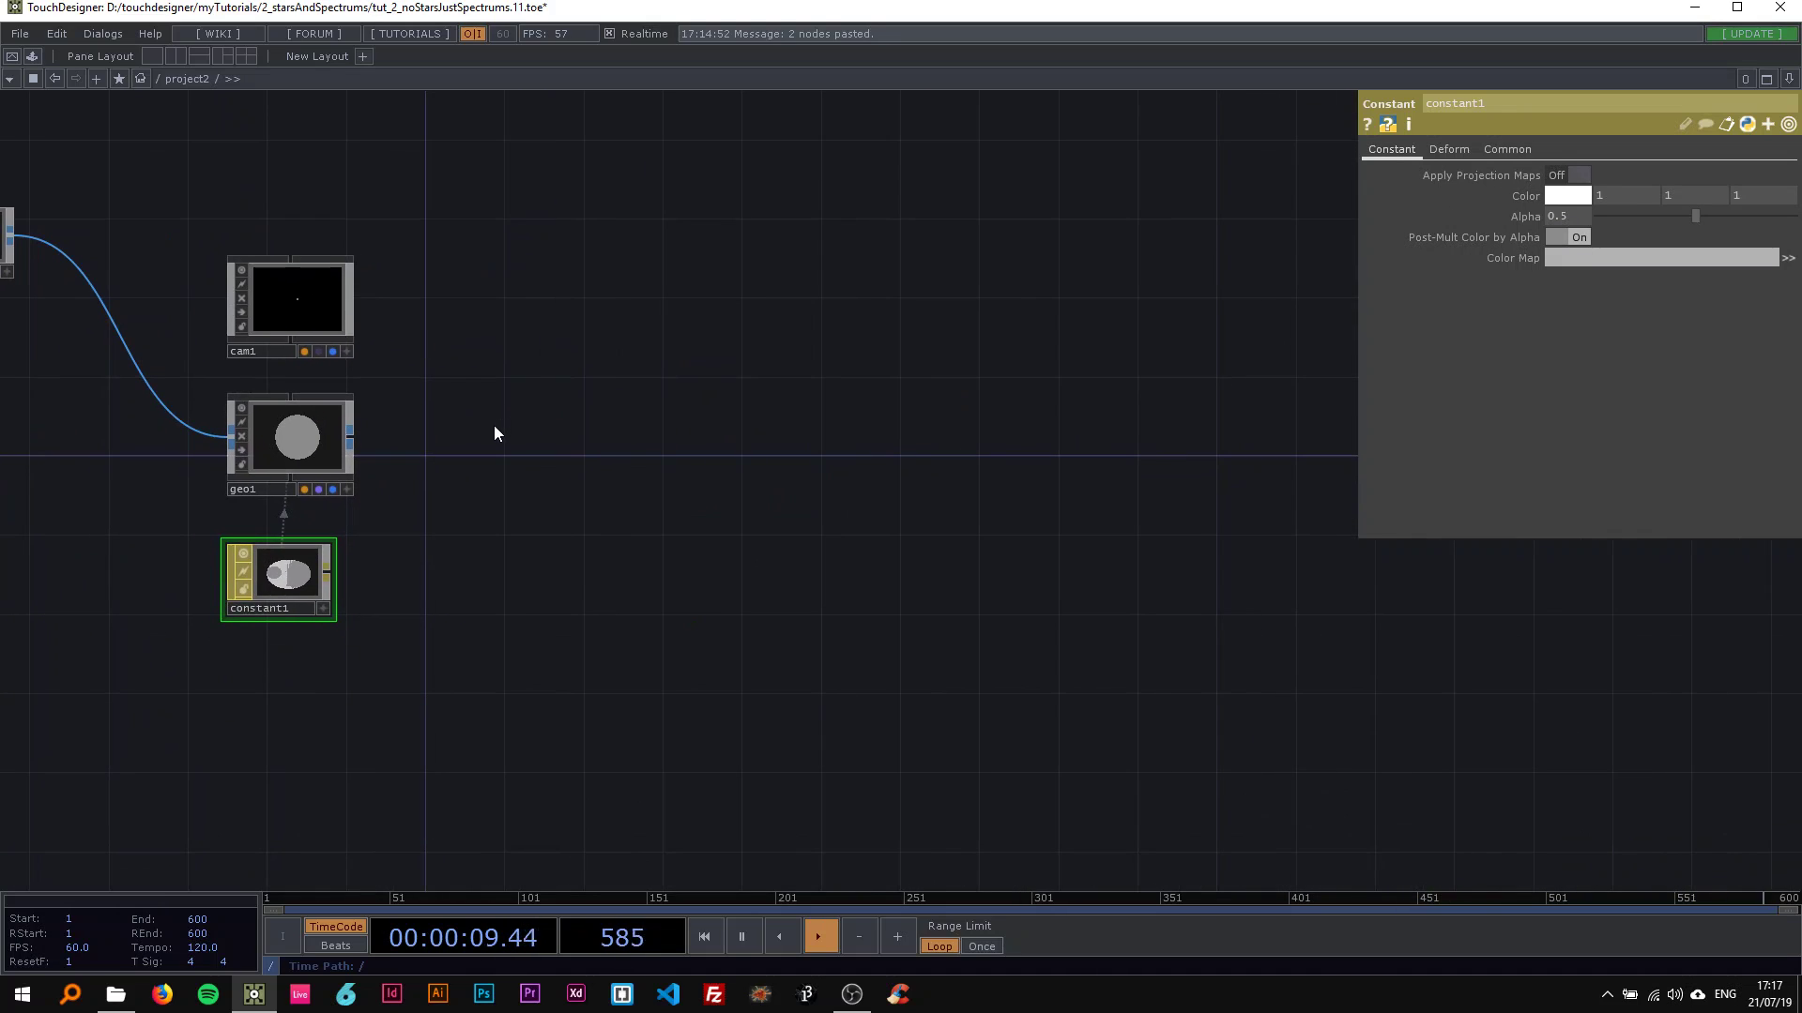
{"action": "key", "text": "Tab"}
{"action": "type", "text": "ren"}
{"action": "left_click", "coordinate": [236, 223]}
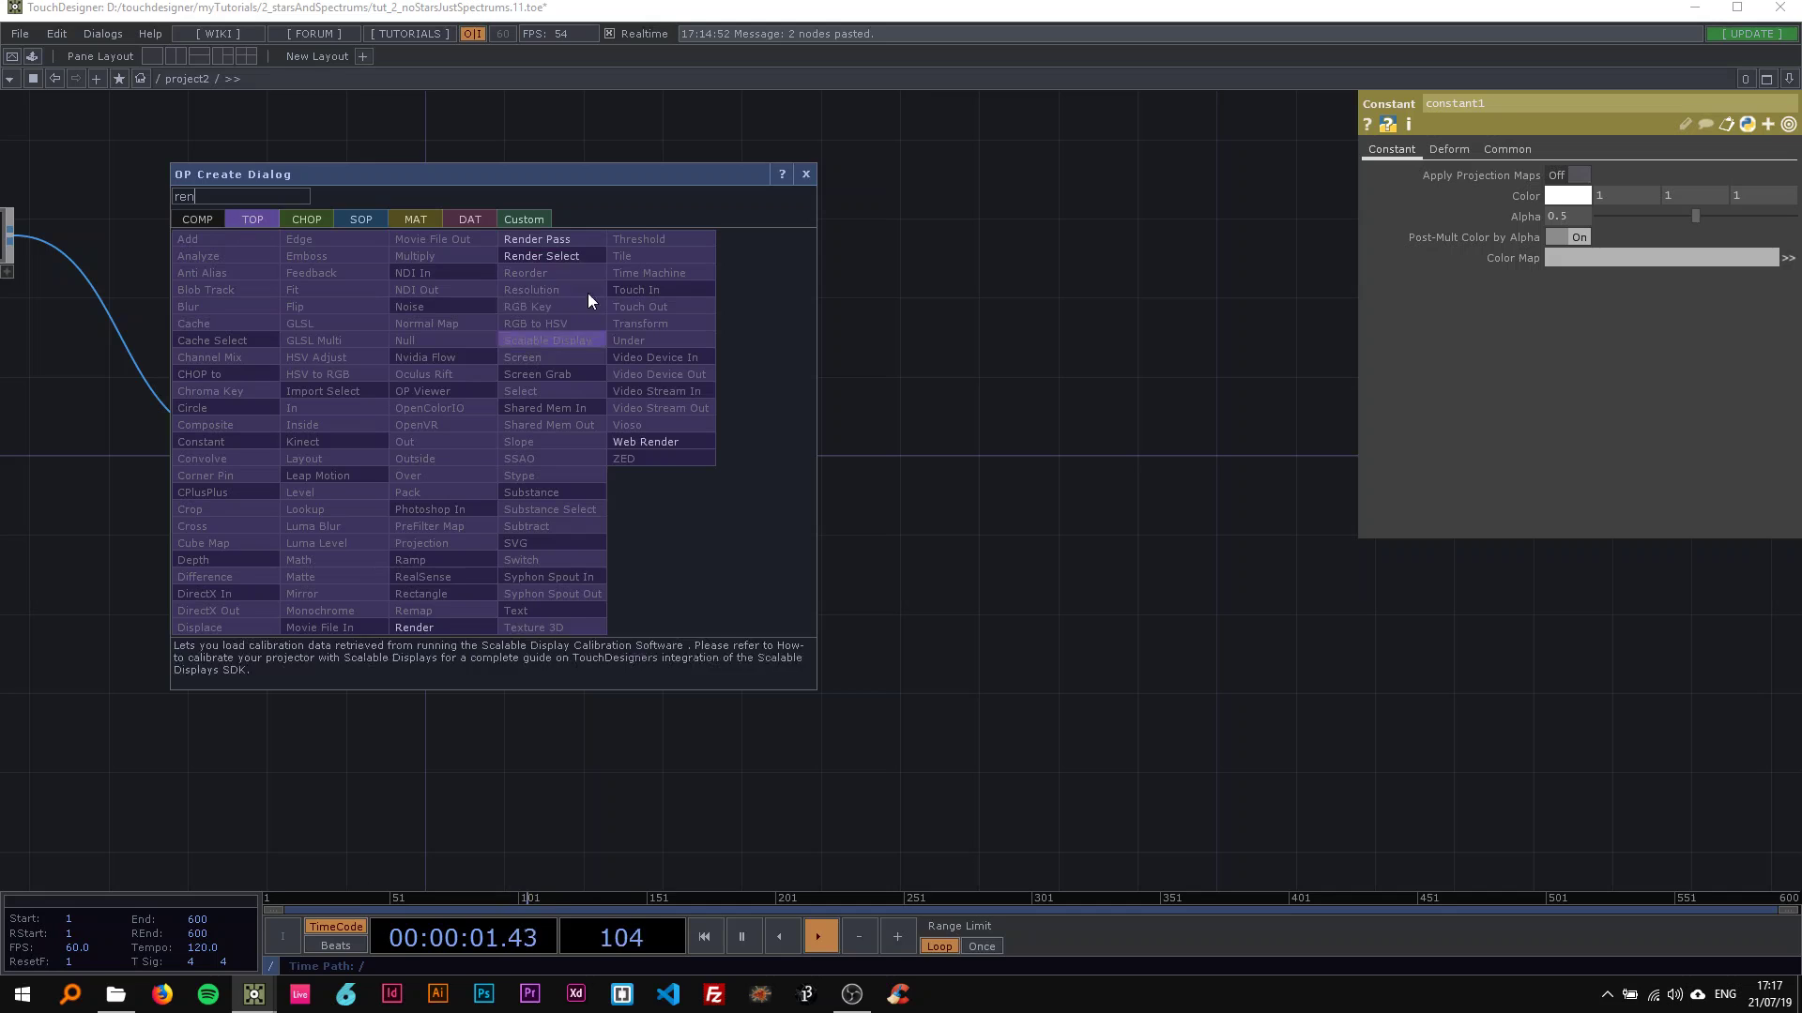
{"action": "left_click", "coordinate": [422, 627]}
{"action": "left_click", "coordinate": [577, 445]}
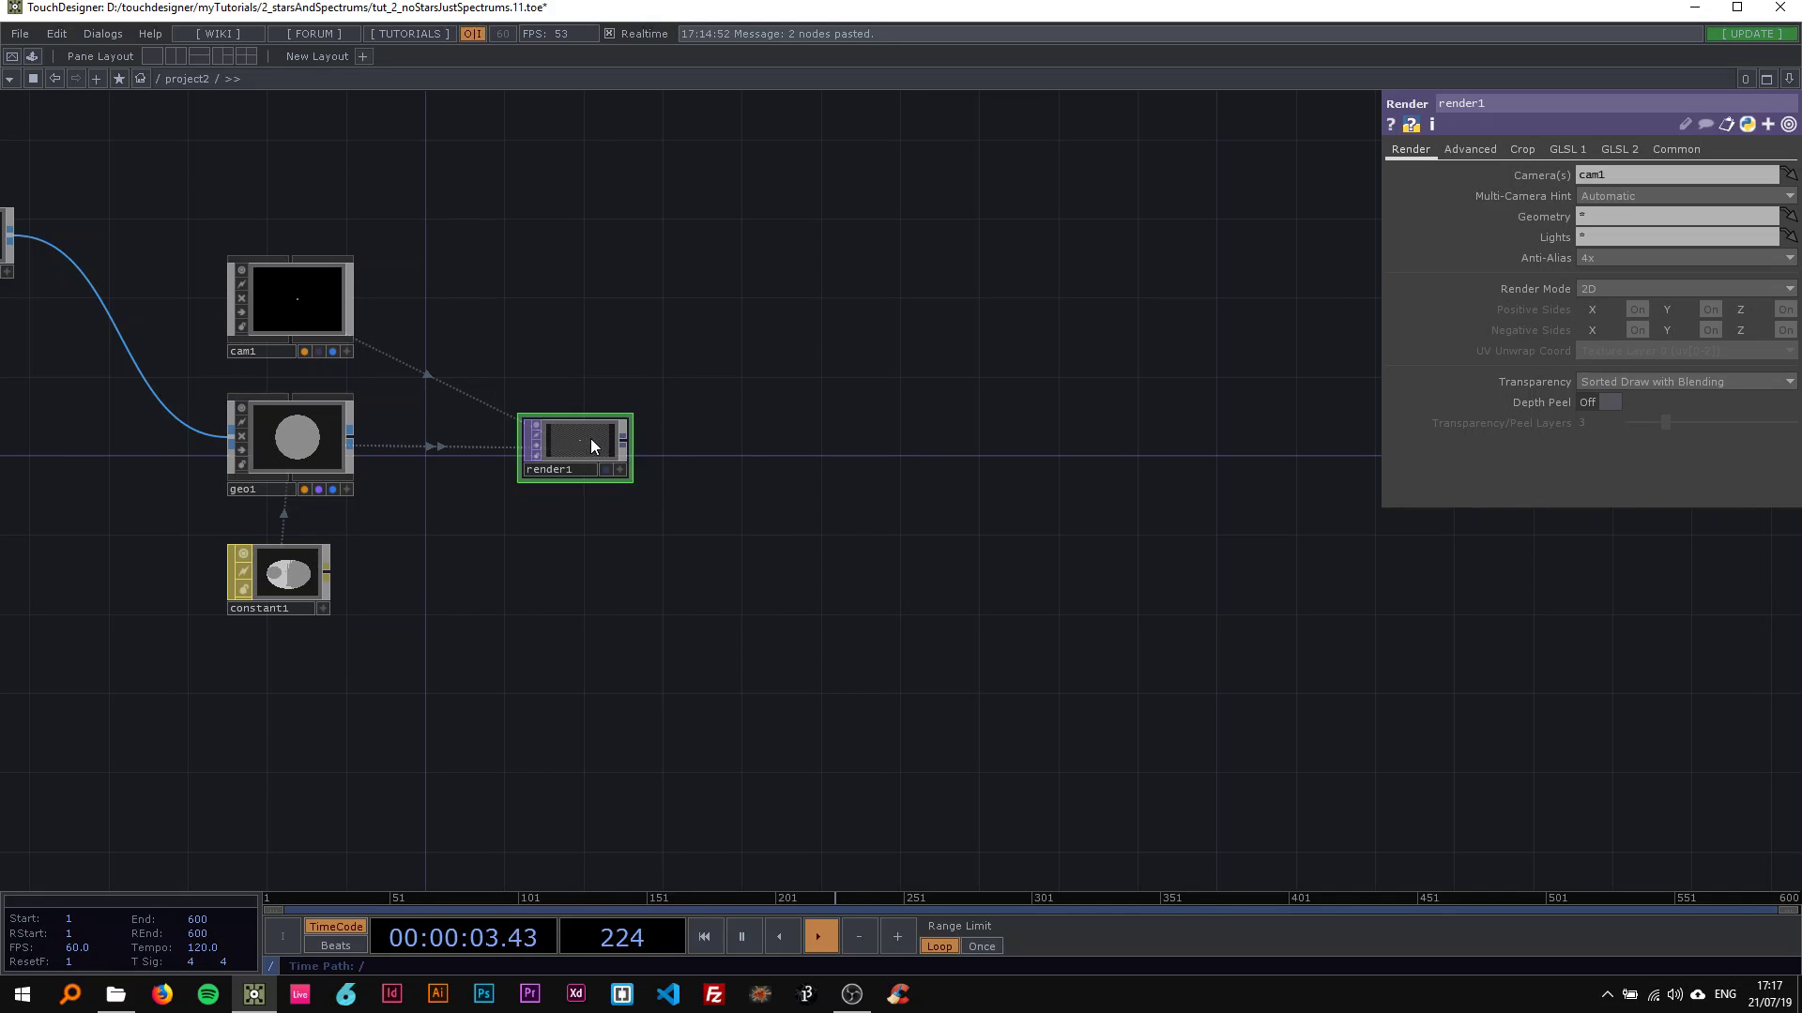
Step: Append a Null TOP to render1's output, place it far to the right of render1, and name it bg
{"action": "left_click_drag", "start_coordinate": [634, 369], "coordinate": [384, 376]}
{"action": "scroll", "coordinate": [387, 420], "scroll_direction": "down", "scroll_amount": 2}
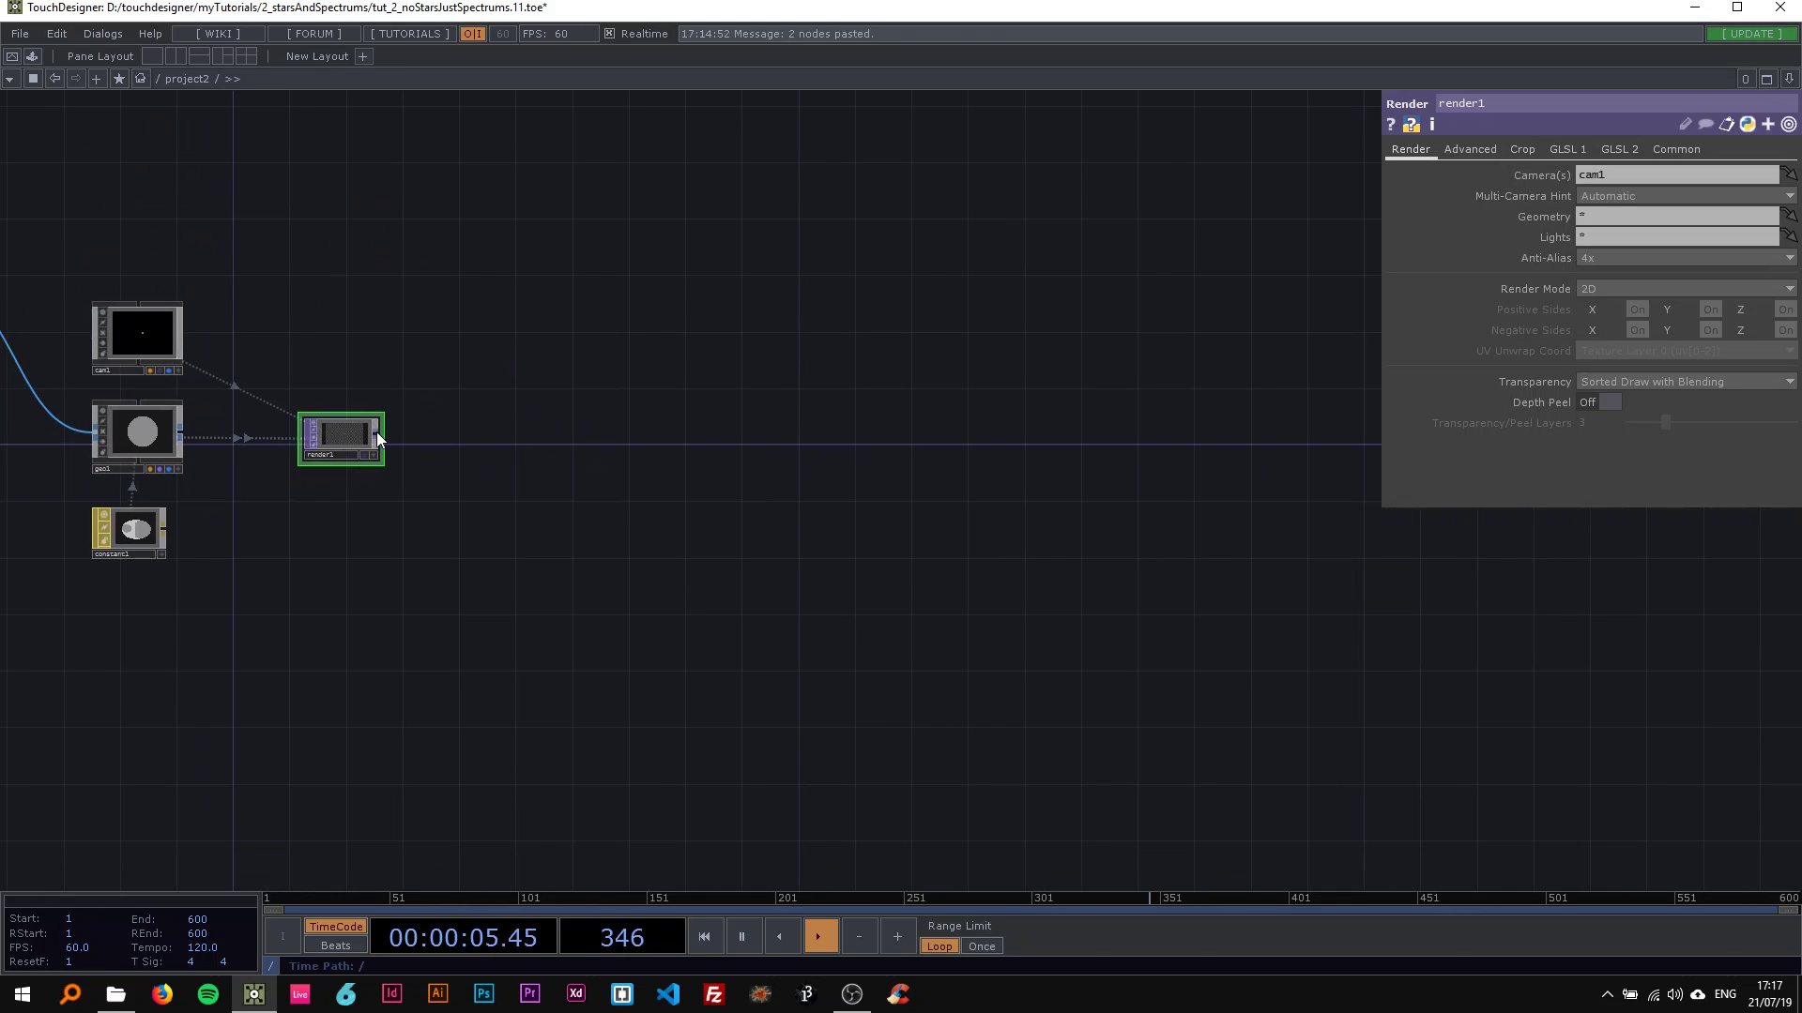
{"action": "right_click", "coordinate": [382, 424]}
{"action": "type", "text": "nu"}
{"action": "left_click", "coordinate": [310, 348]}
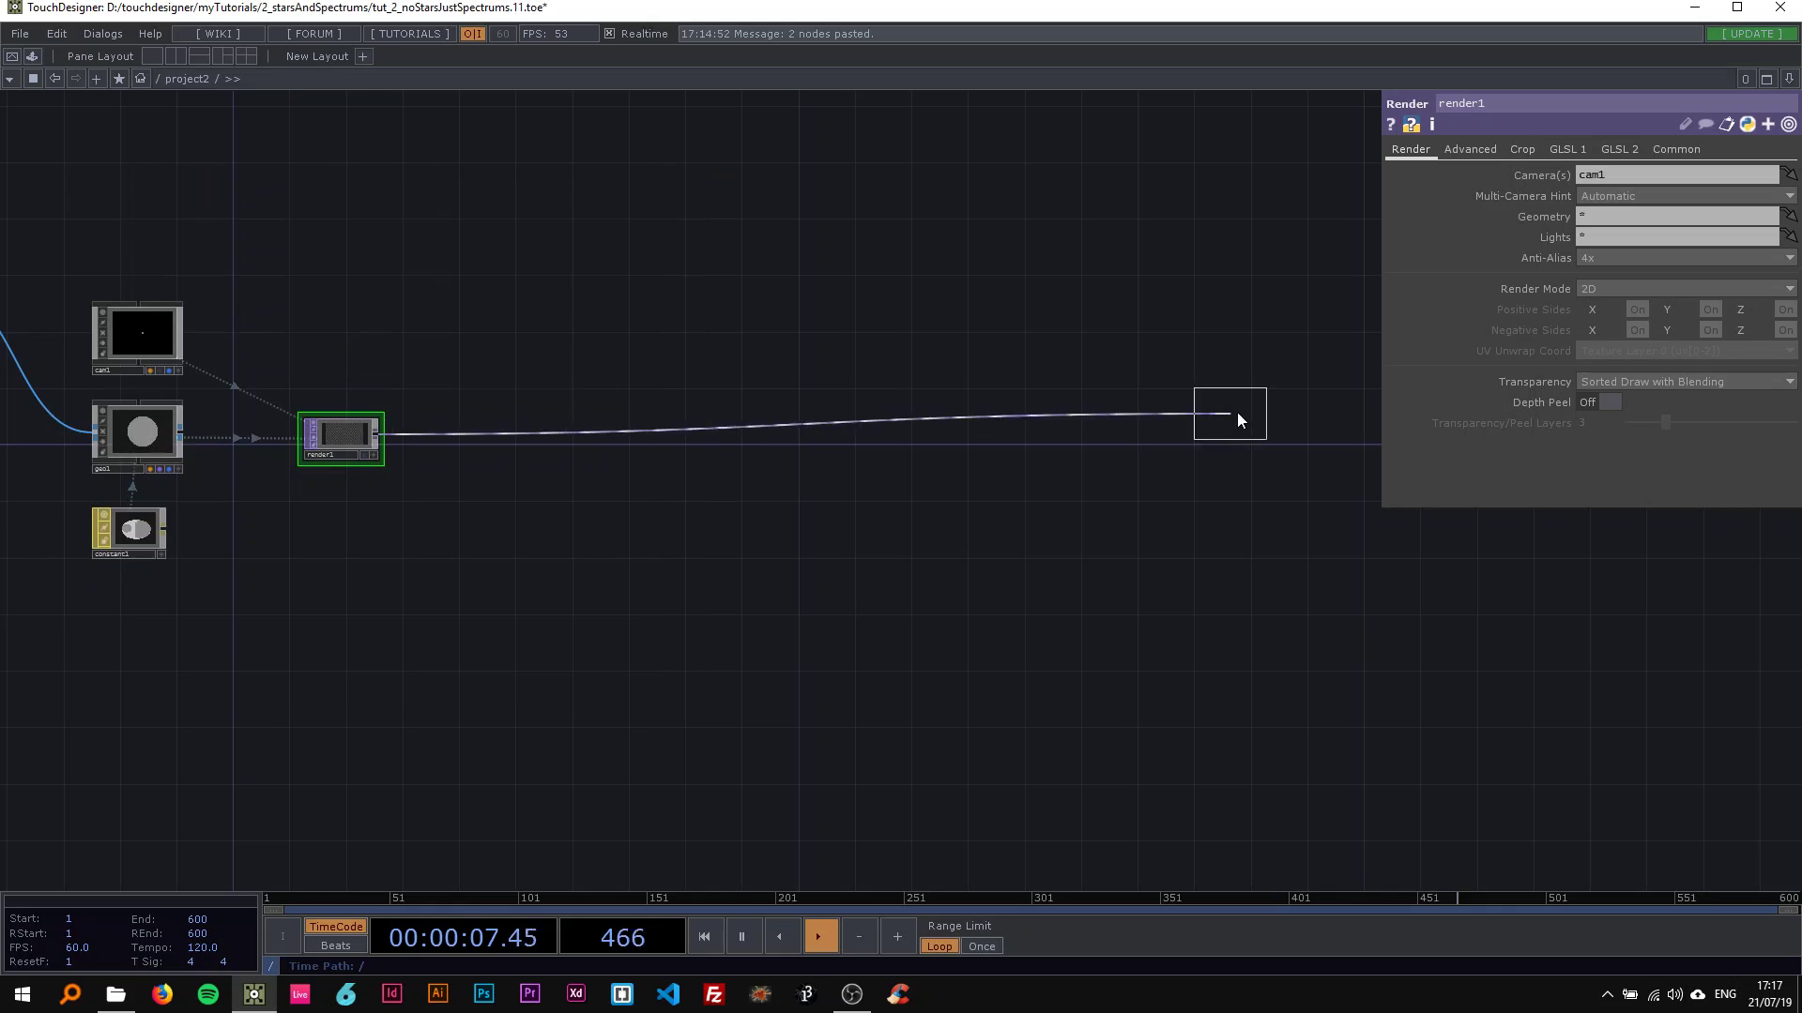
{"action": "left_click", "coordinate": [1303, 430]}
{"action": "left_click_drag", "start_coordinate": [1171, 351], "coordinate": [440, 338]}
{"action": "left_click_drag", "start_coordinate": [560, 422], "coordinate": [786, 422]}
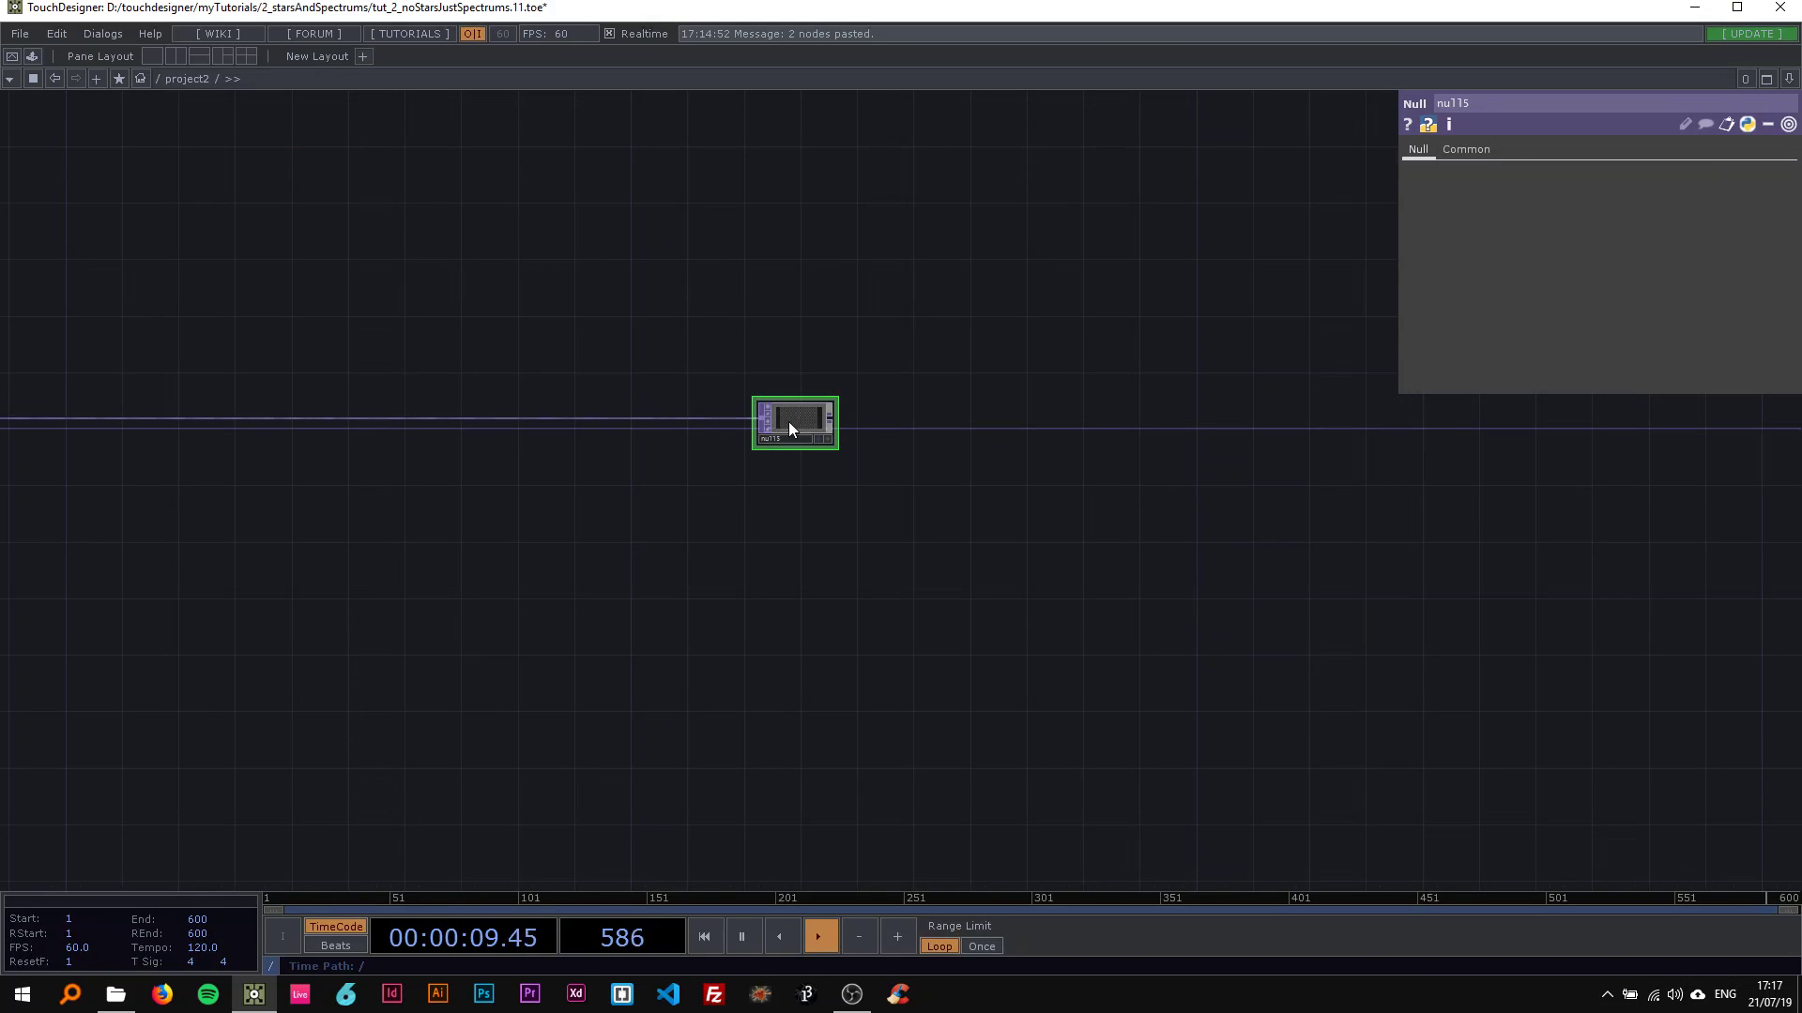
{"action": "type", "text": "bg"}
{"action": "key", "text": "Return"}
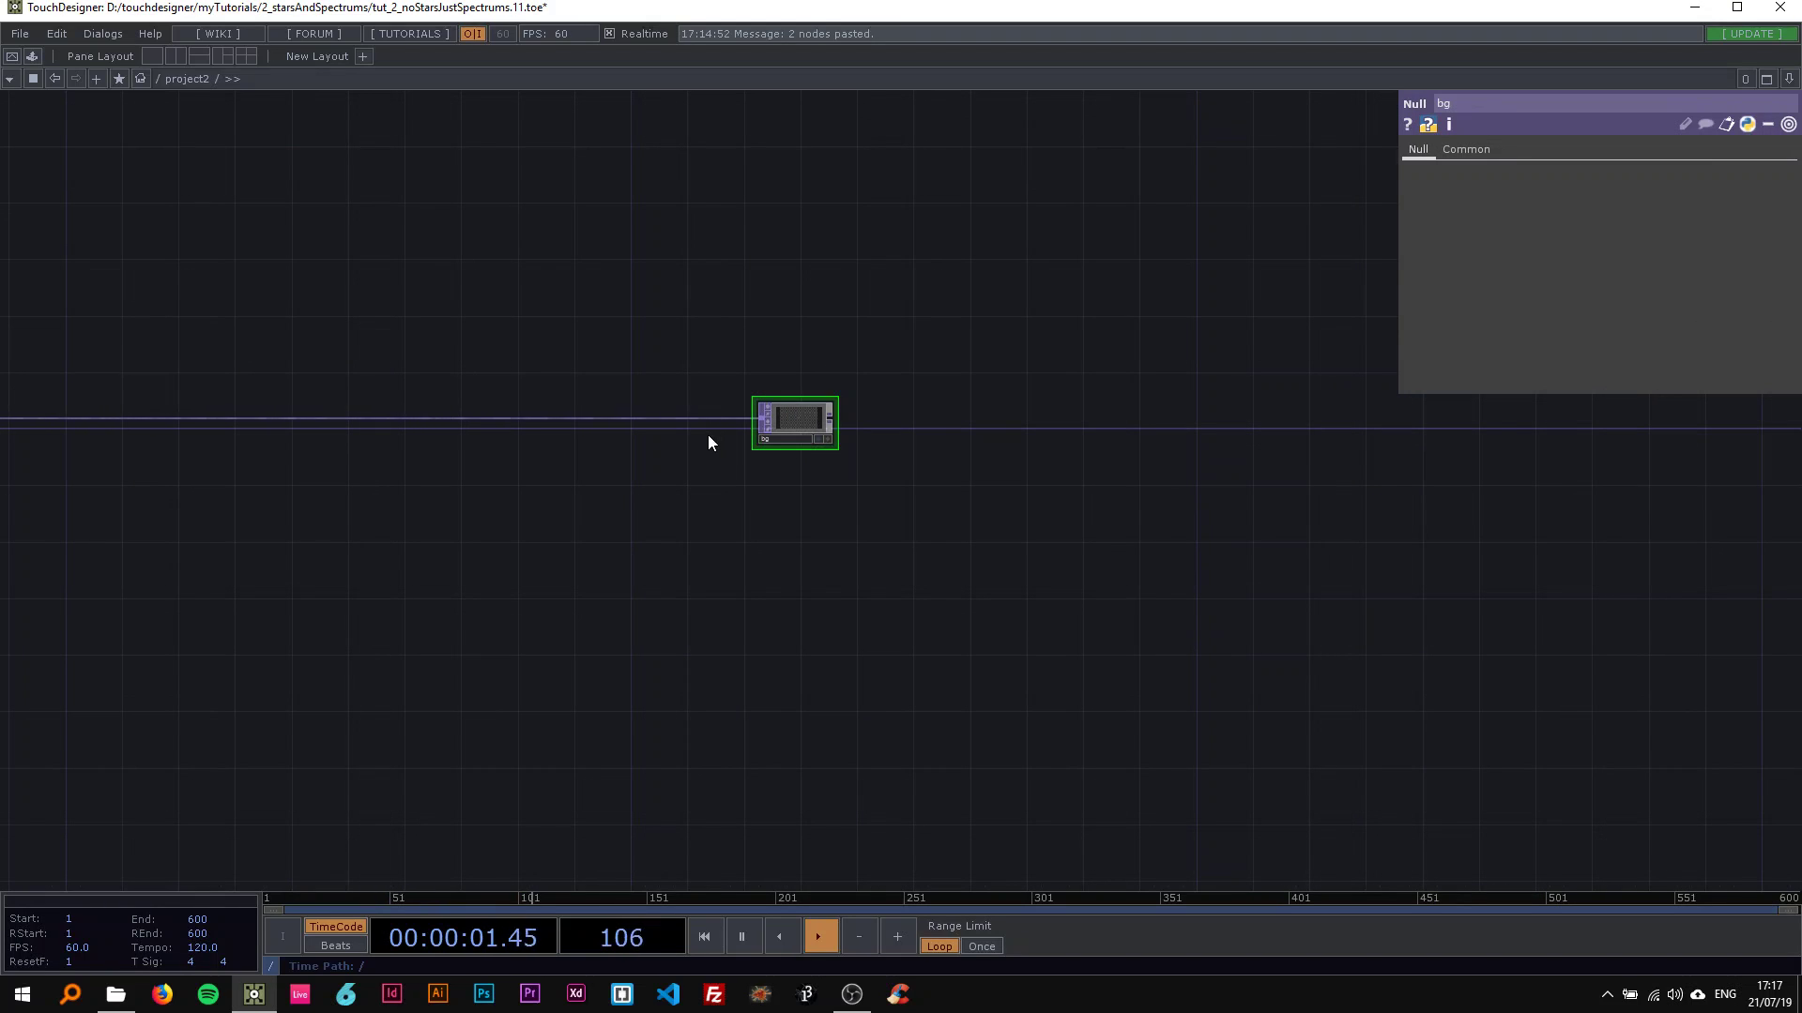
Step: Display the bg null's image as the network editor background
{"action": "scroll", "coordinate": [828, 472], "scroll_direction": "up", "scroll_amount": 5}
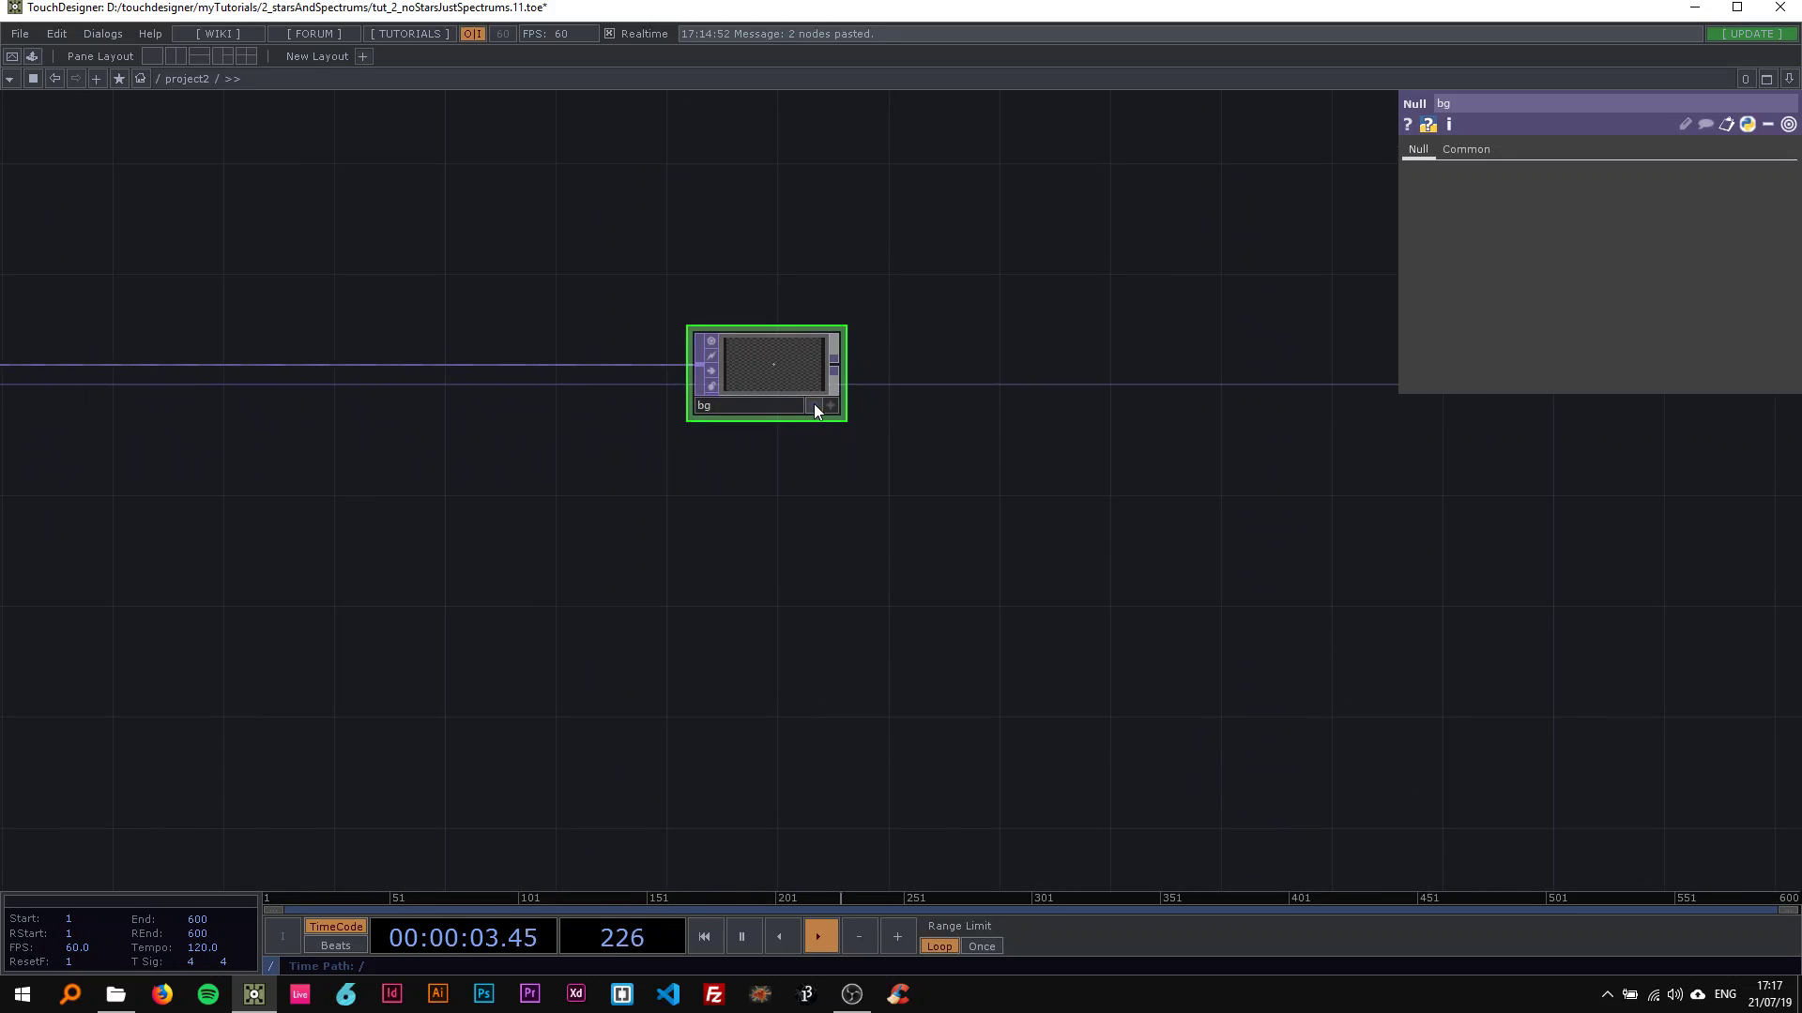
{"action": "left_click", "coordinate": [813, 404]}
{"action": "scroll", "coordinate": [789, 434], "scroll_direction": "down", "scroll_amount": 5}
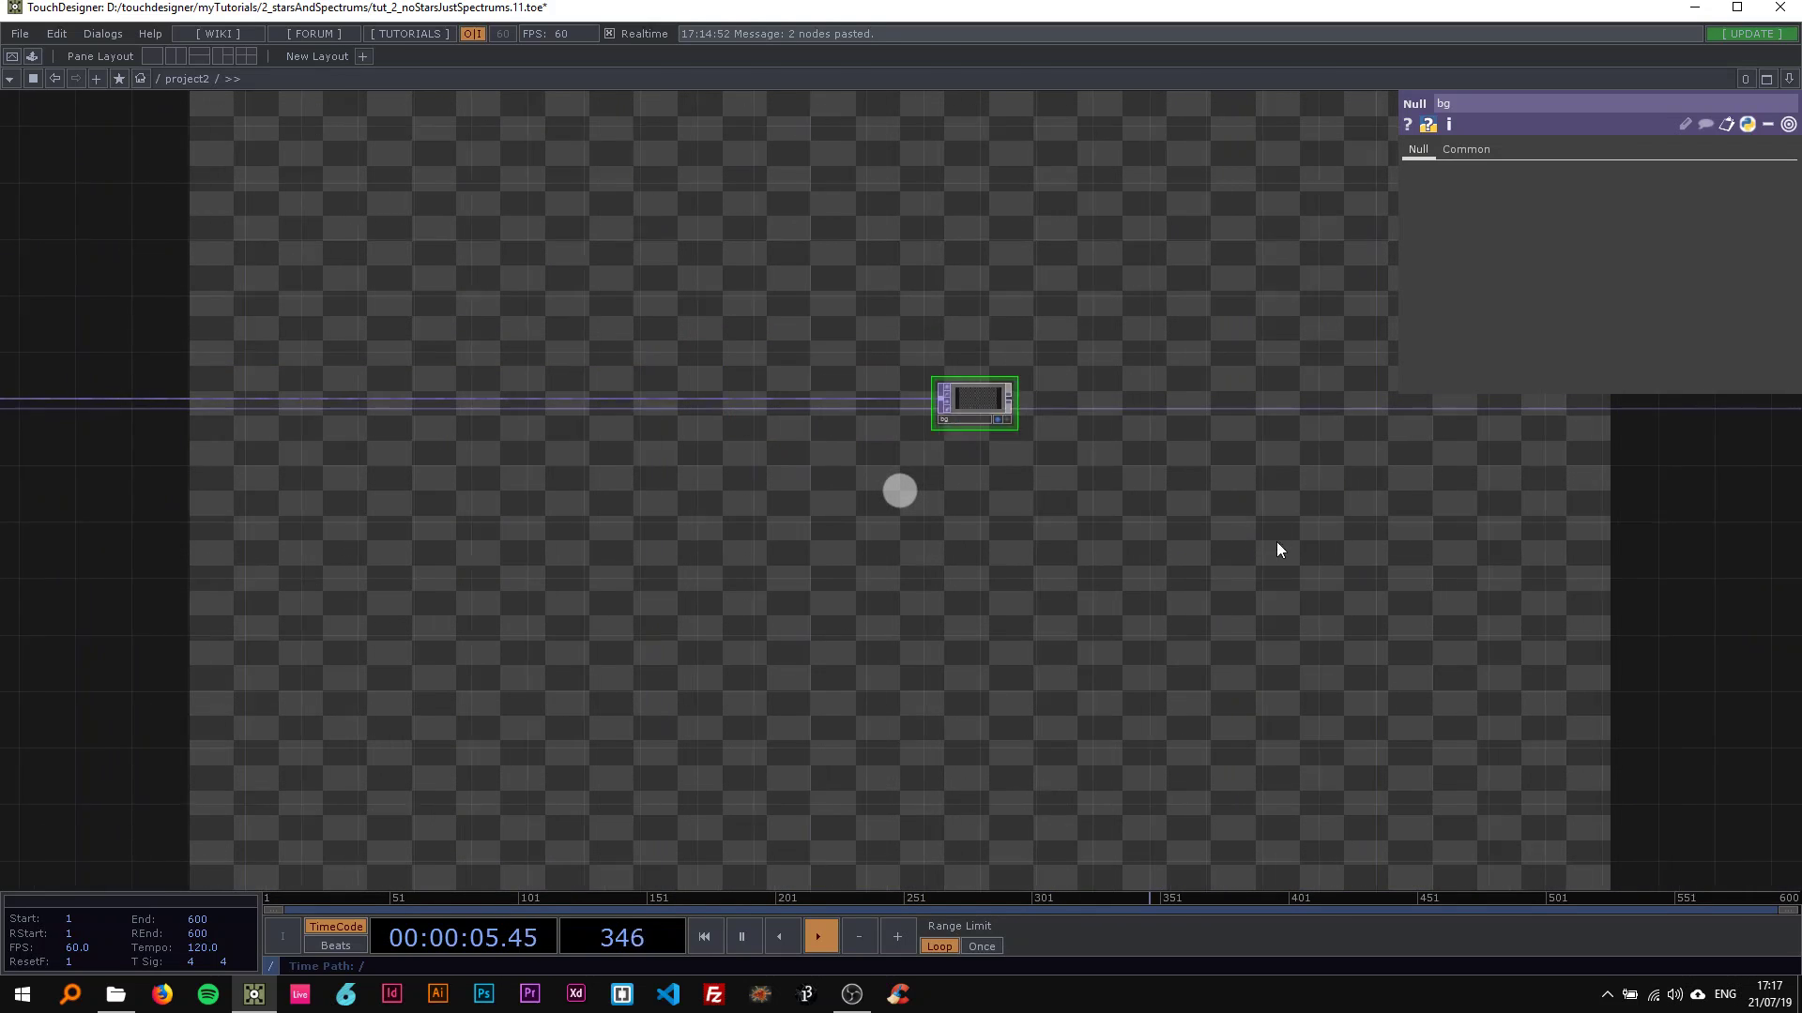
Step: Turn on instancing for geo1 and assign the instances CHOP as its instance source
{"action": "left_click_drag", "start_coordinate": [76, 550], "coordinate": [903, 568]}
{"action": "scroll", "coordinate": [735, 522], "scroll_direction": "up", "scroll_amount": 3}
{"action": "left_click_drag", "start_coordinate": [923, 406], "coordinate": [982, 426]}
{"action": "scroll", "coordinate": [976, 422], "scroll_direction": "up", "scroll_amount": 3}
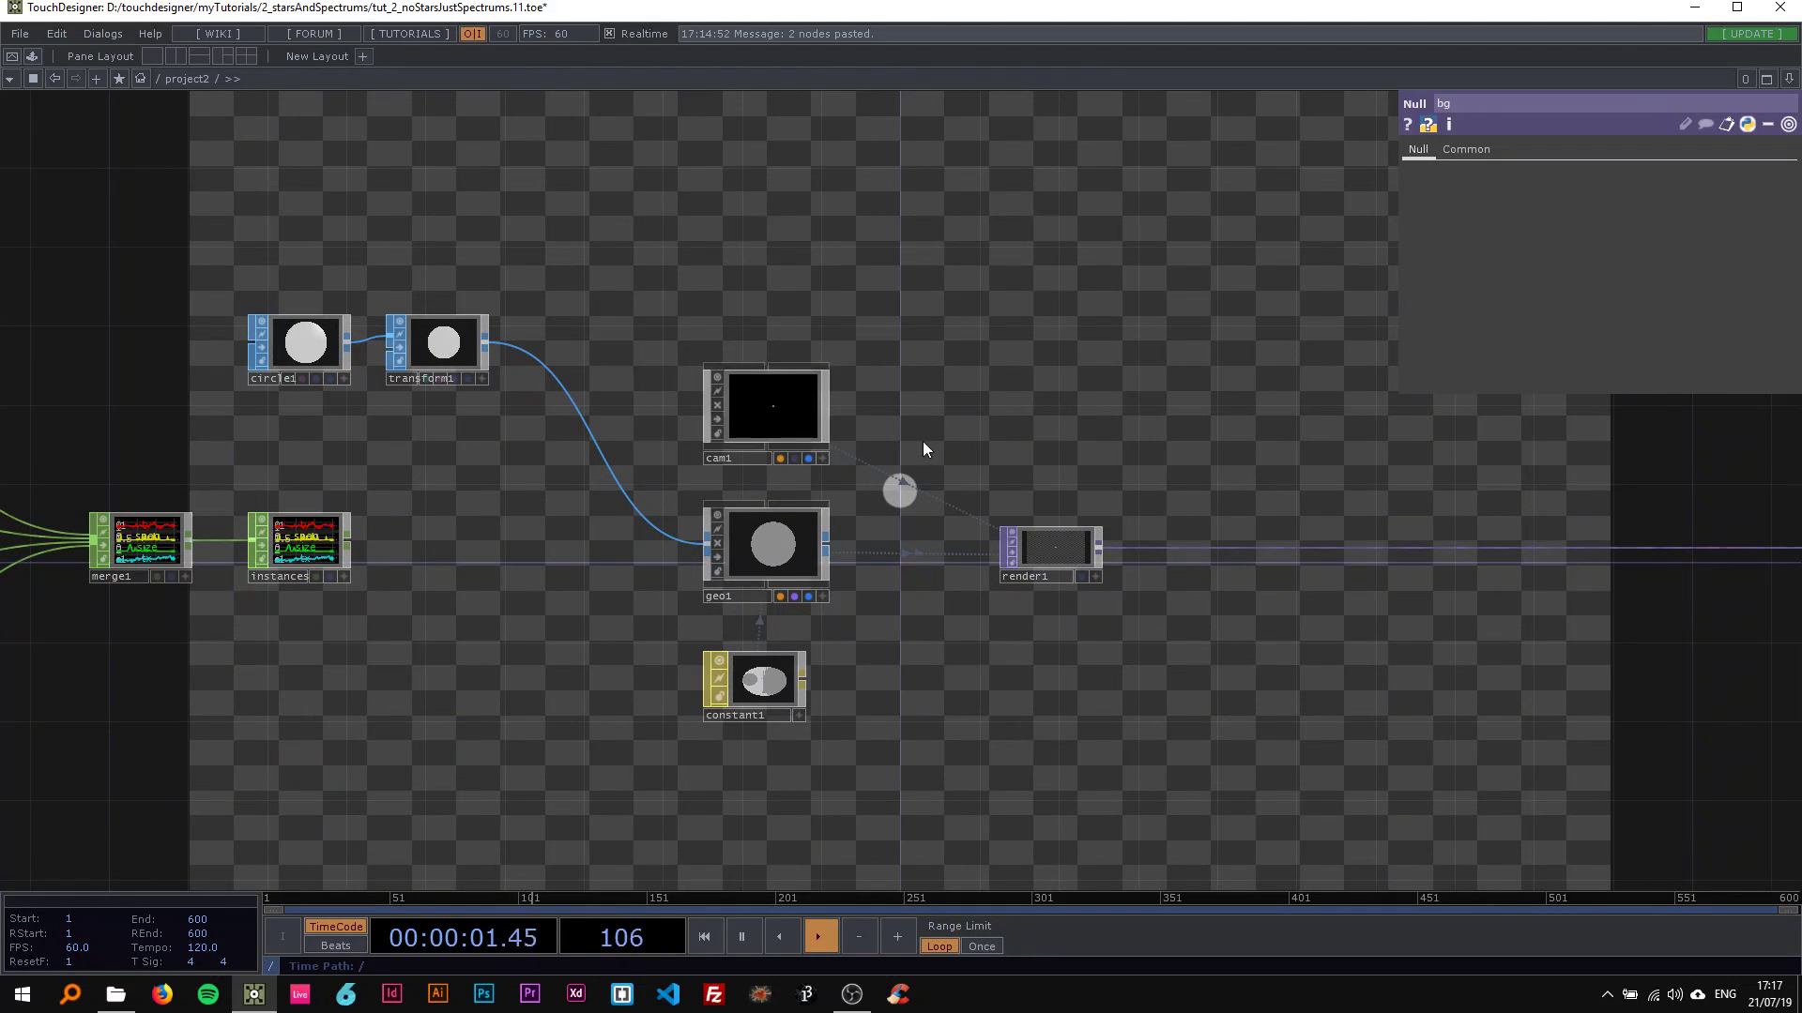
{"action": "left_click", "coordinate": [768, 536]}
{"action": "left_click_drag", "start_coordinate": [618, 400], "coordinate": [553, 368]}
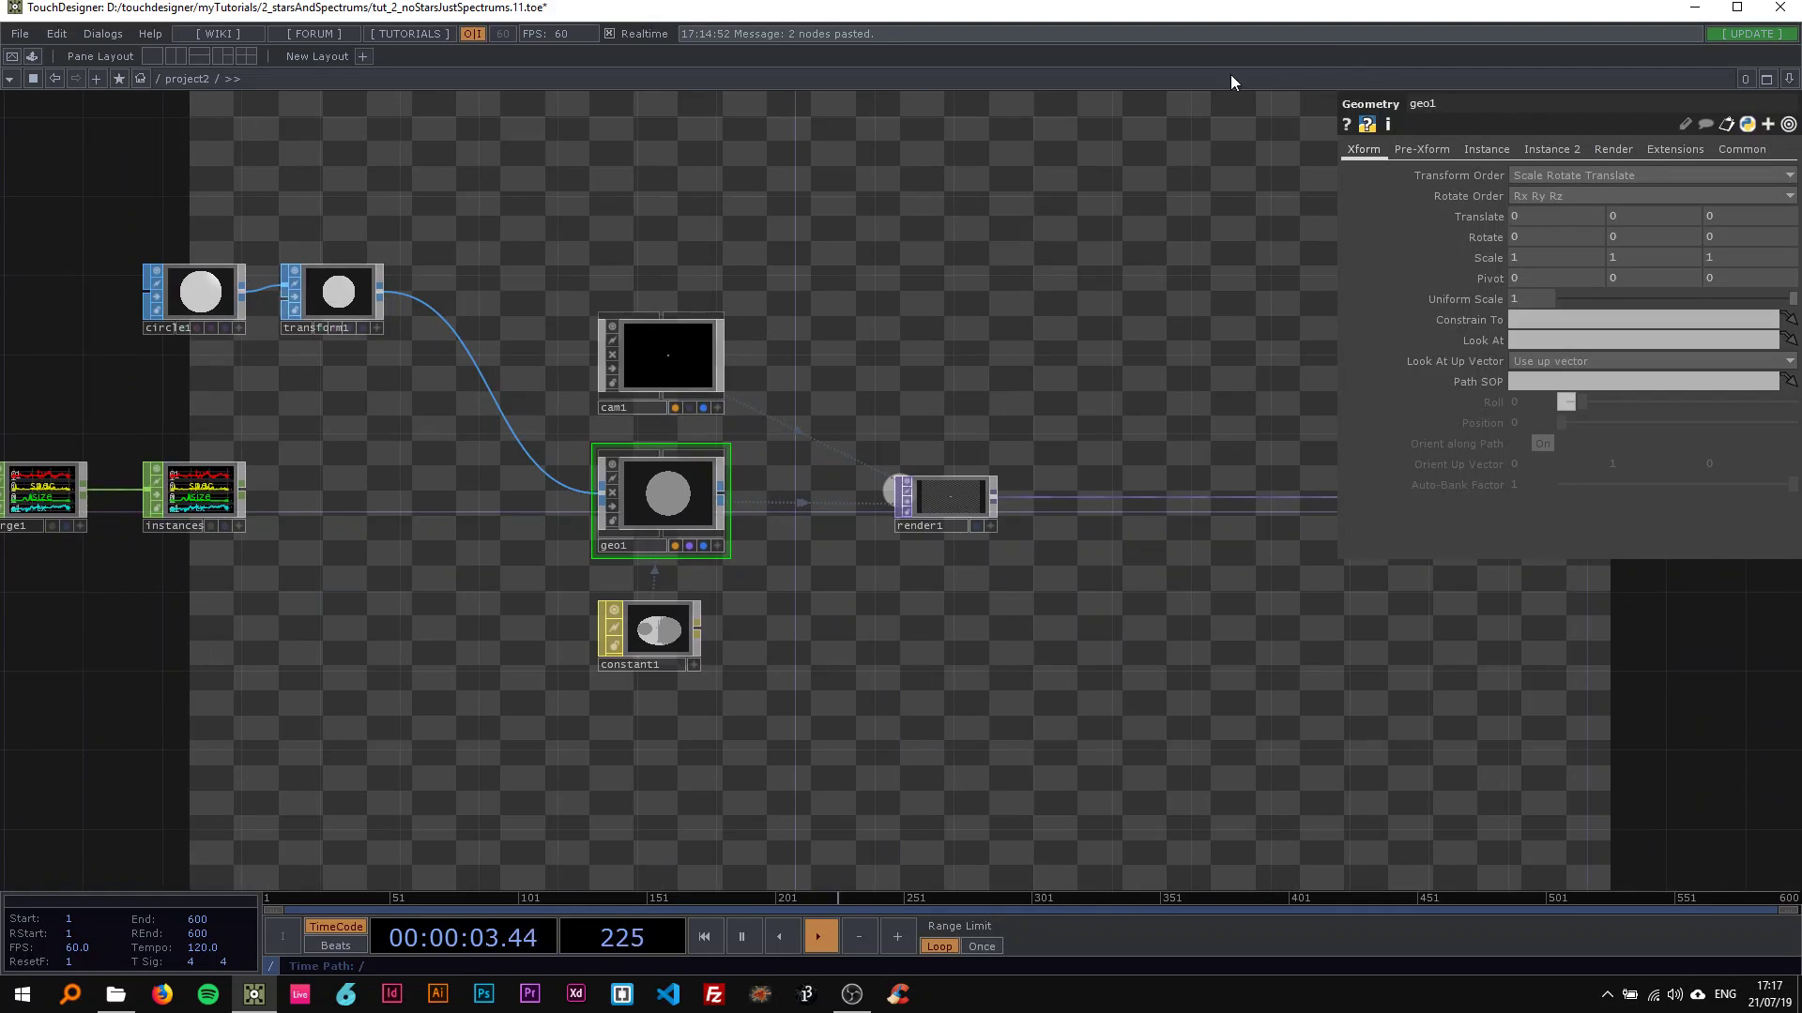
{"action": "left_click", "coordinate": [1492, 150]}
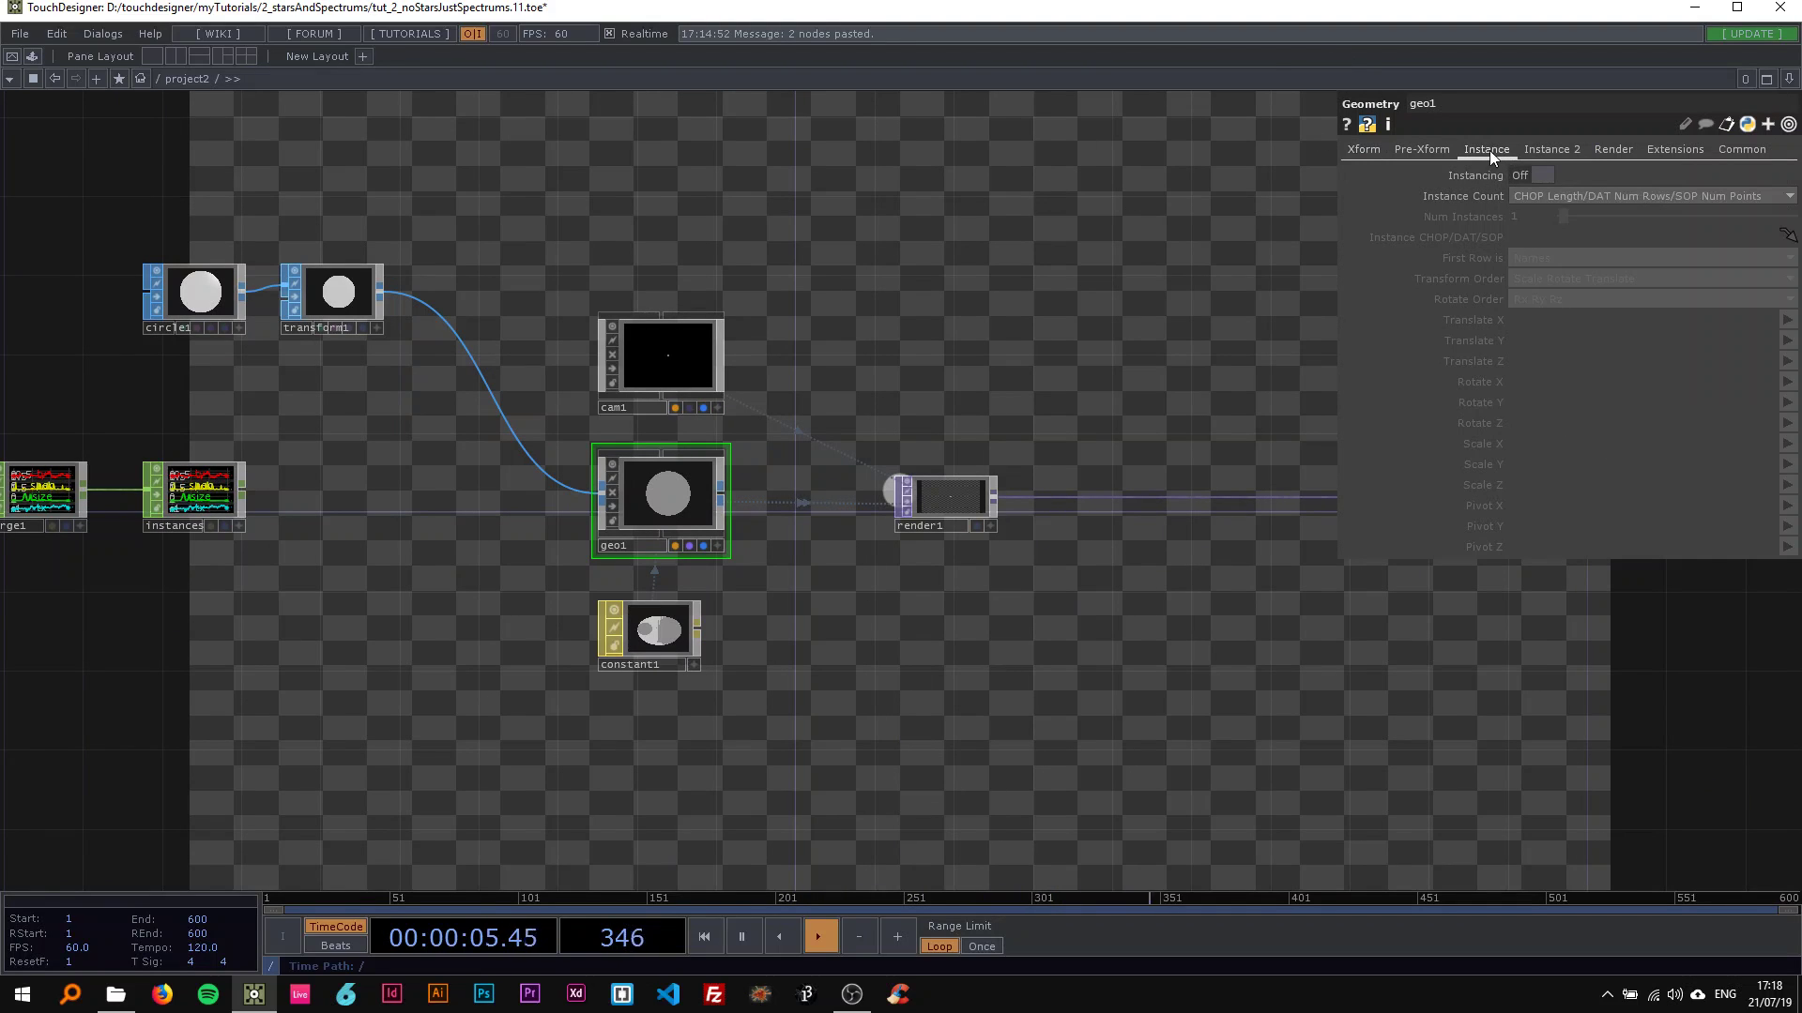
{"action": "left_click", "coordinate": [1530, 174]}
{"action": "left_click_drag", "start_coordinate": [576, 235], "coordinate": [845, 213]}
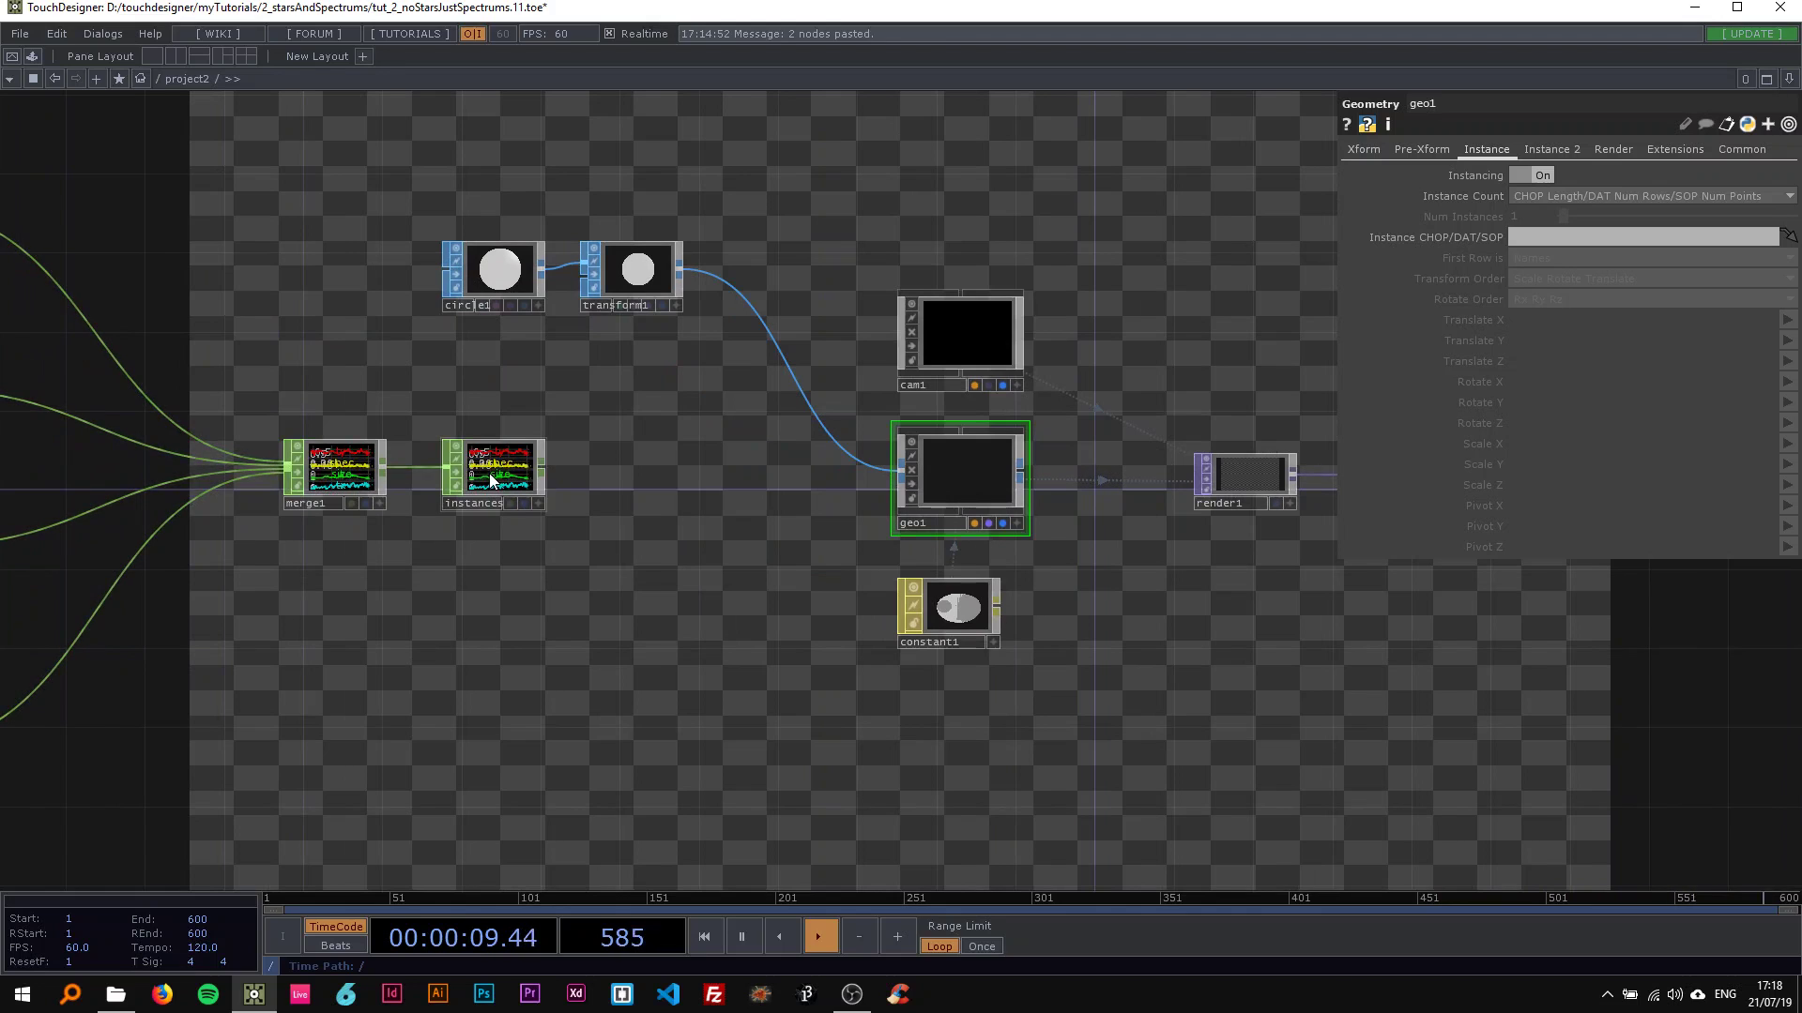
{"action": "left_click_drag", "start_coordinate": [488, 473], "coordinate": [1576, 236]}
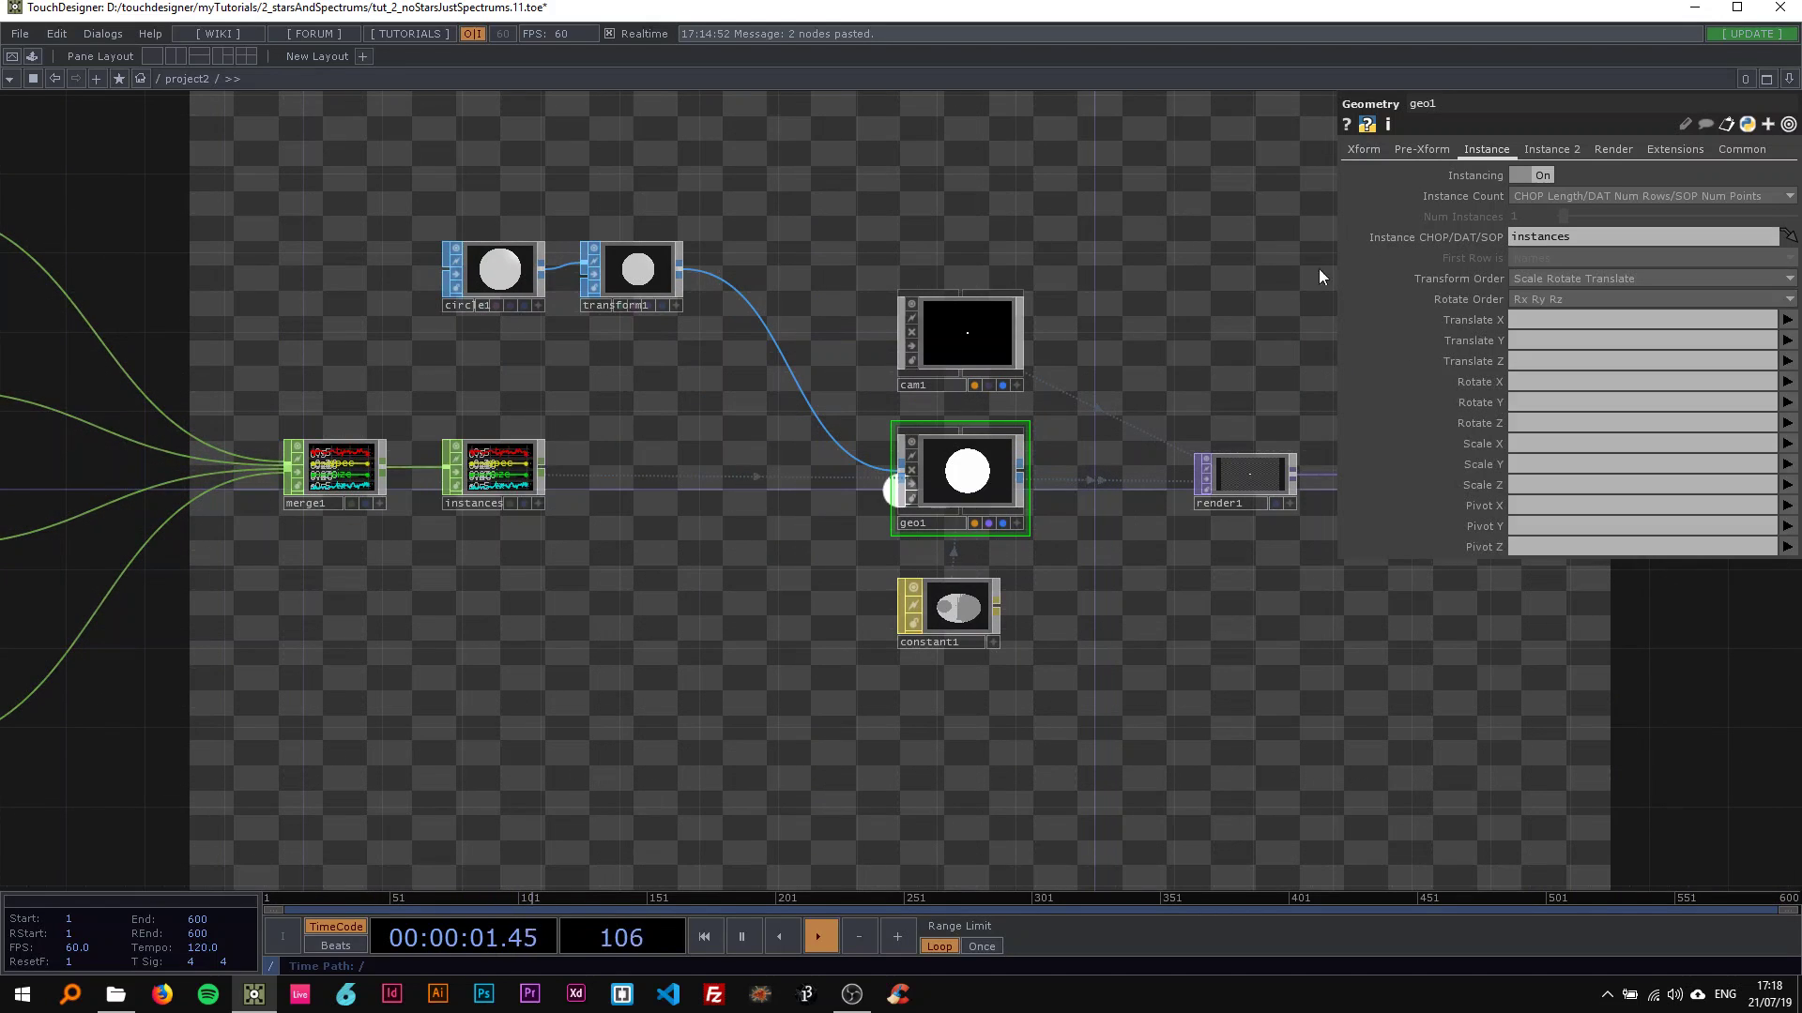
Step: Map geo1's instance Translate X to the tx channel
{"action": "left_click_drag", "start_coordinate": [1319, 268], "coordinate": [860, 414]}
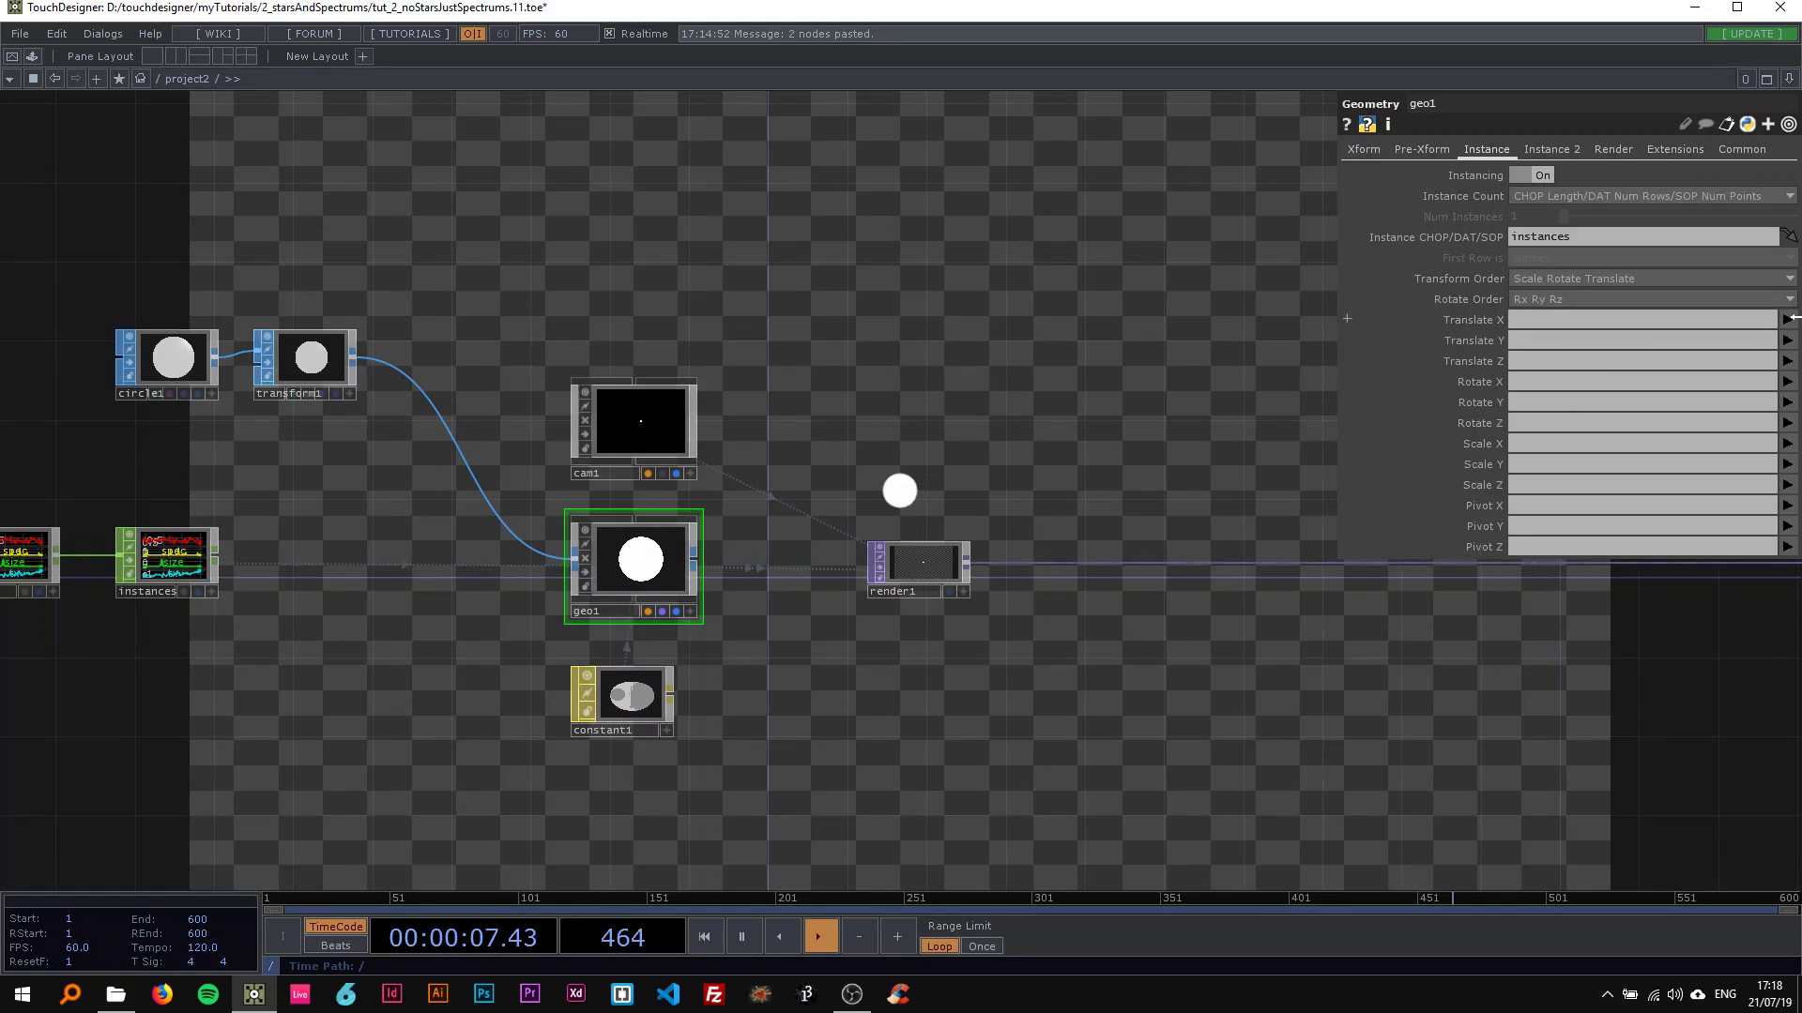
{"action": "left_click", "coordinate": [1787, 320]}
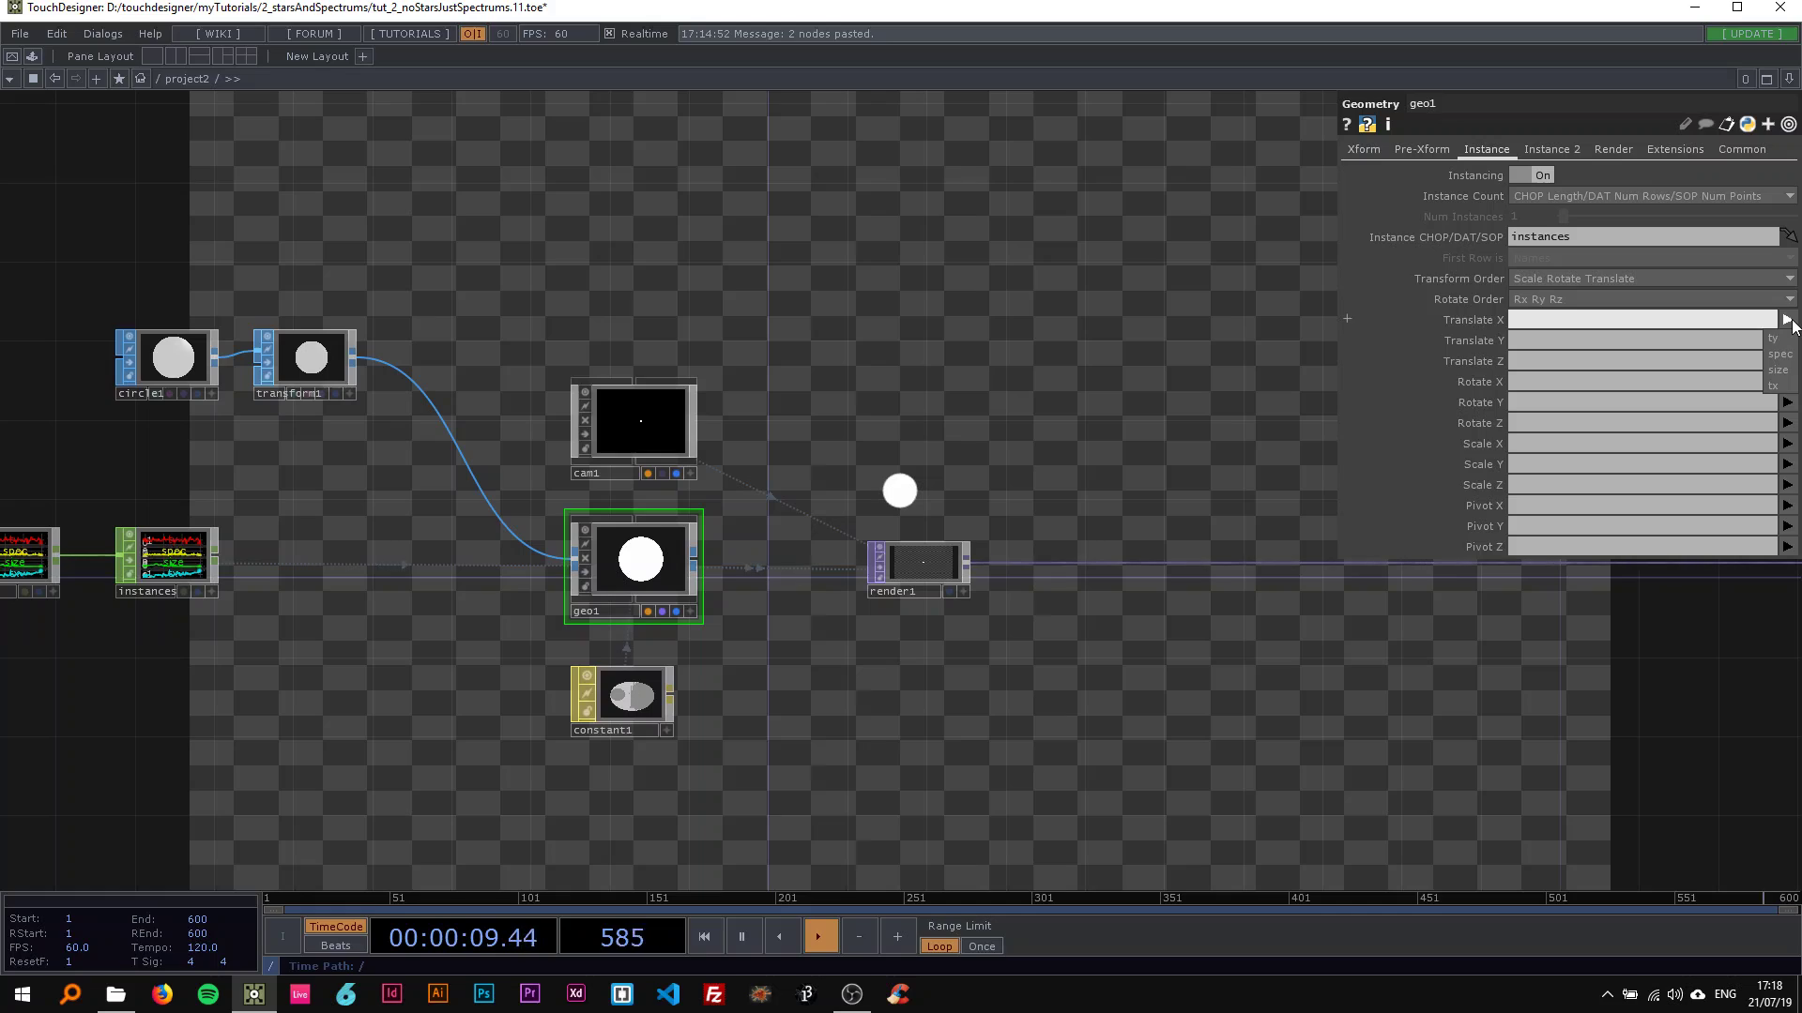
{"action": "left_click", "coordinate": [1781, 386]}
Step: Temporarily bypass the noise2 CHOP to compare the horizontal spread of the instances, and switch it back on
{"action": "left_click_drag", "start_coordinate": [1091, 415], "coordinate": [1301, 388]}
{"action": "mouse_move", "coordinate": [1300, 389]}
{"action": "middle_mouse_down"}
{"action": "mouse_move", "coordinate": [887, 583]}
{"action": "mouse_move", "coordinate": [760, 600]}
{"action": "middle_mouse_up"}
{"action": "left_click_drag", "start_coordinate": [502, 617], "coordinate": [587, 622]}
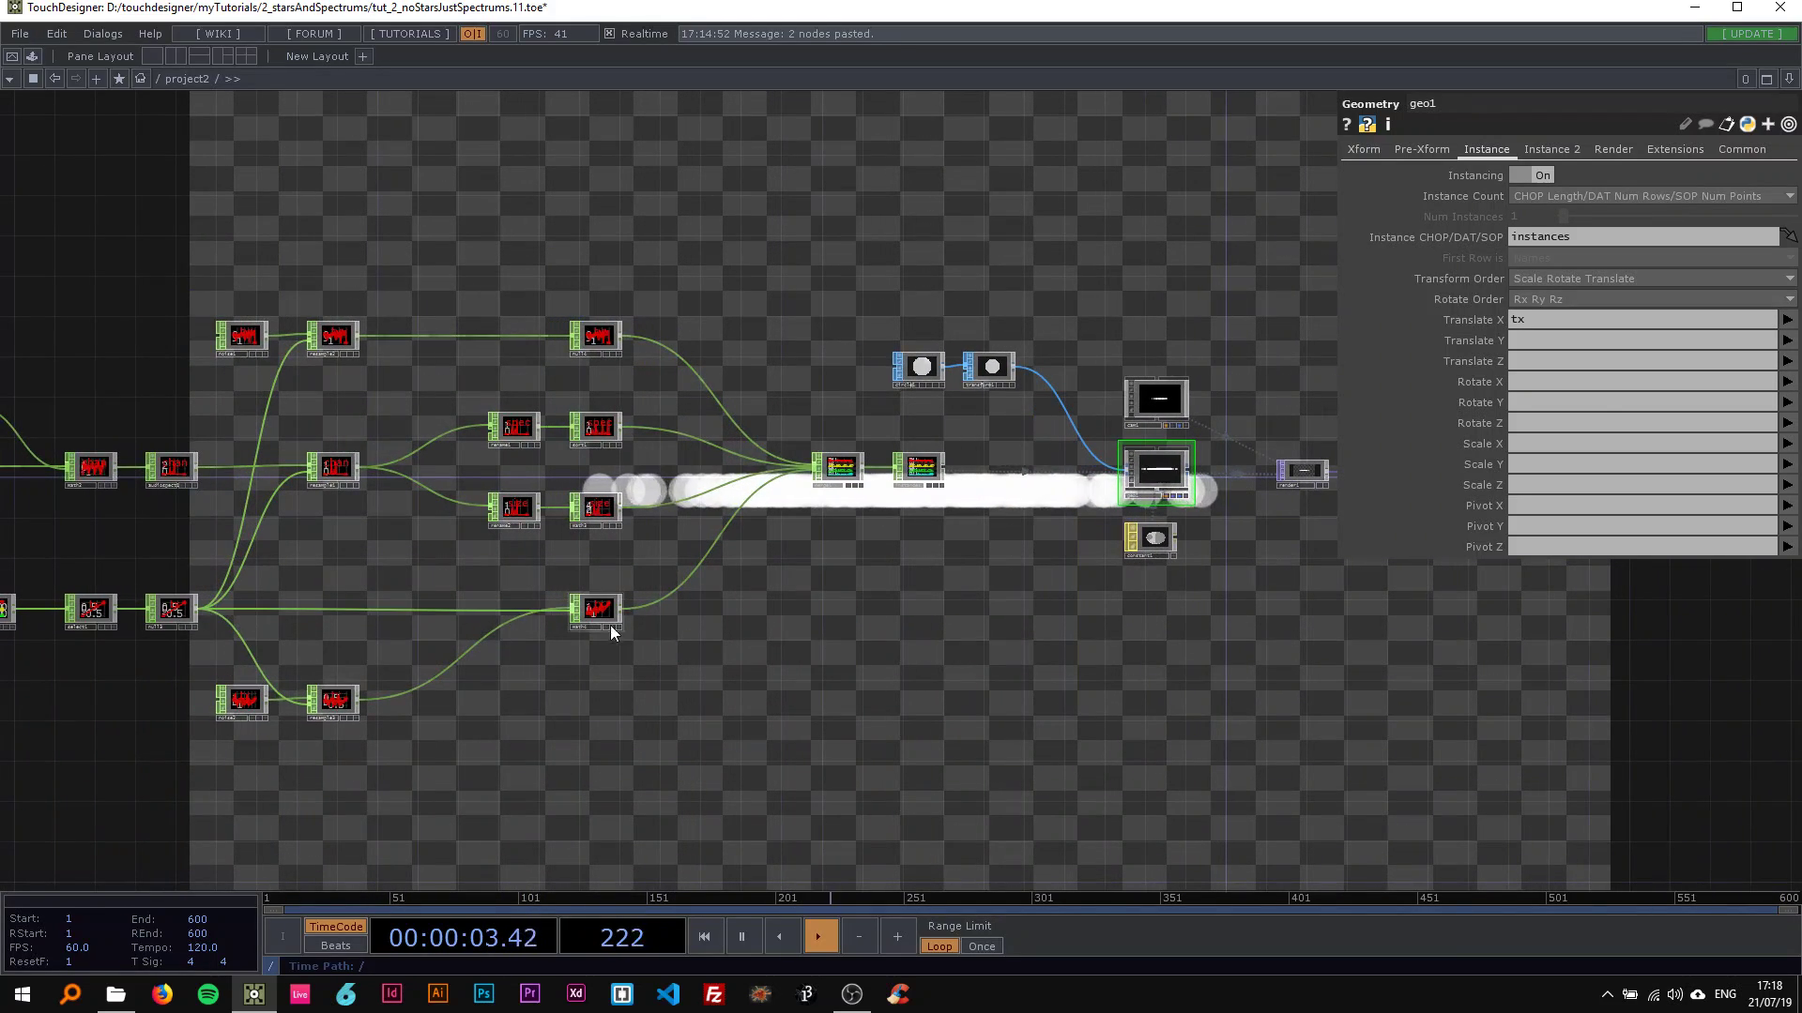
{"action": "left_click_drag", "start_coordinate": [840, 653], "coordinate": [1150, 638]}
{"action": "scroll", "coordinate": [677, 683], "scroll_direction": "up", "scroll_amount": 4}
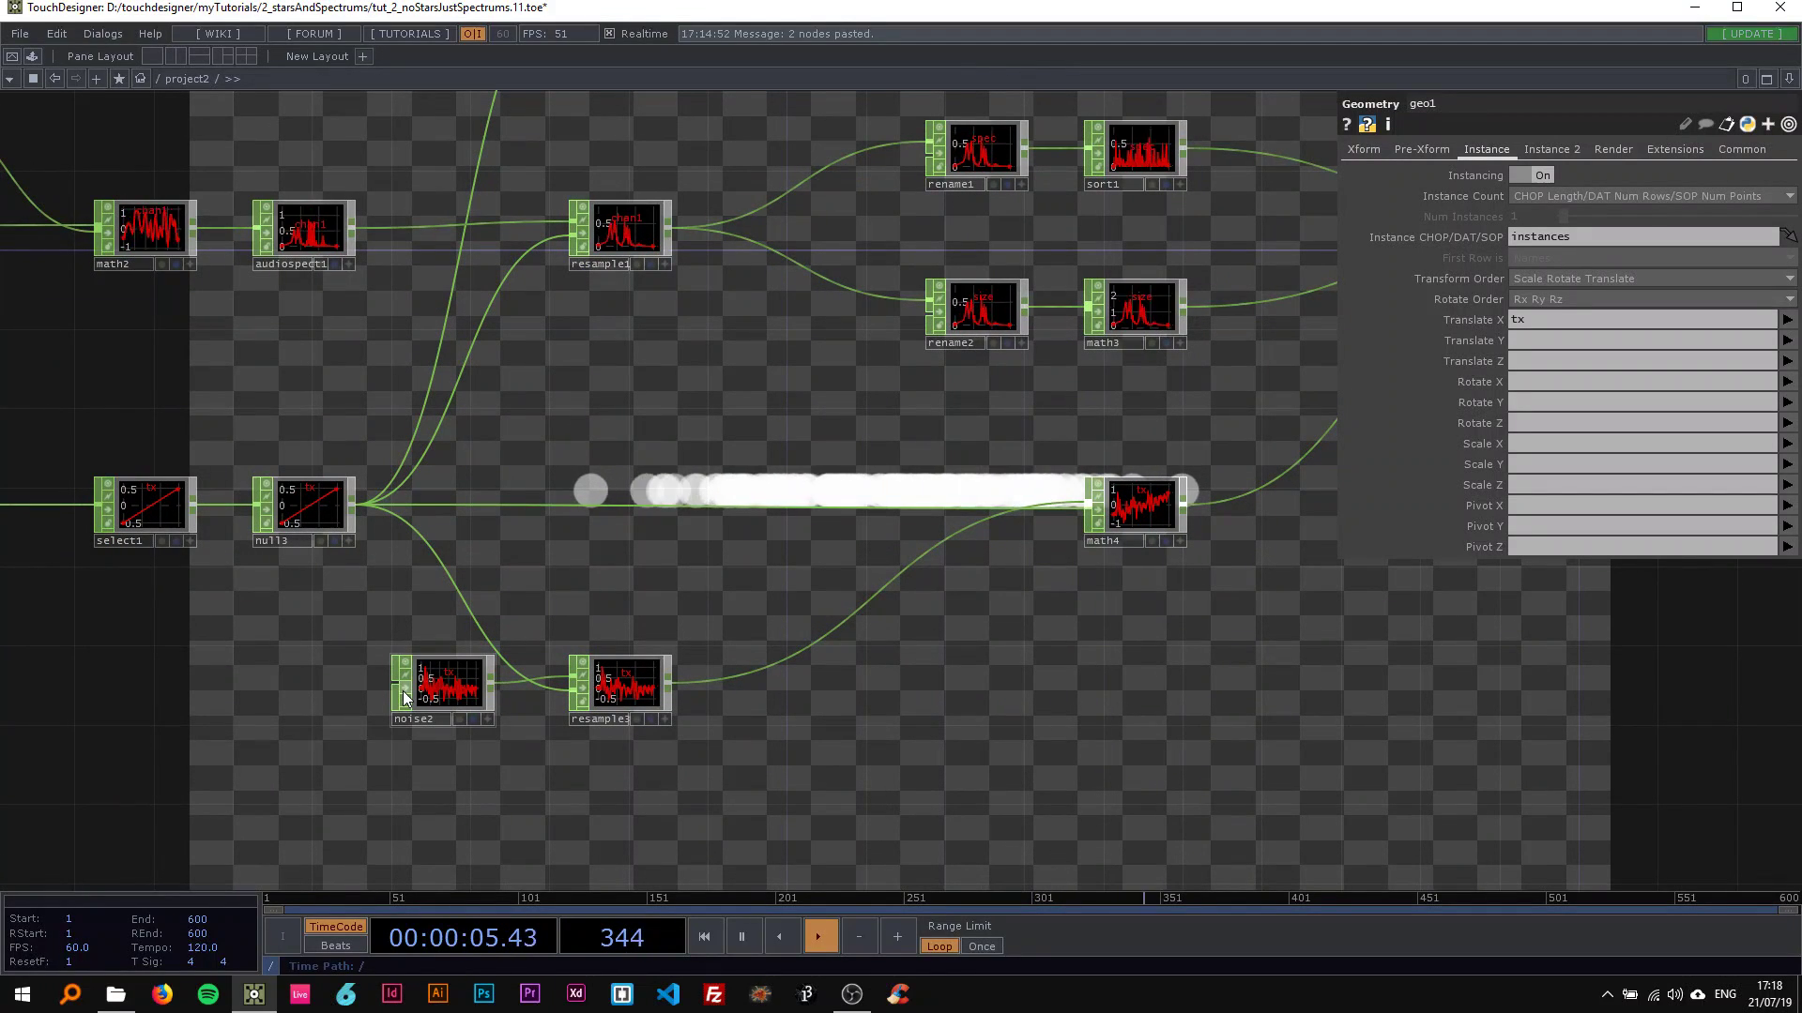
{"action": "left_click", "coordinate": [408, 685]}
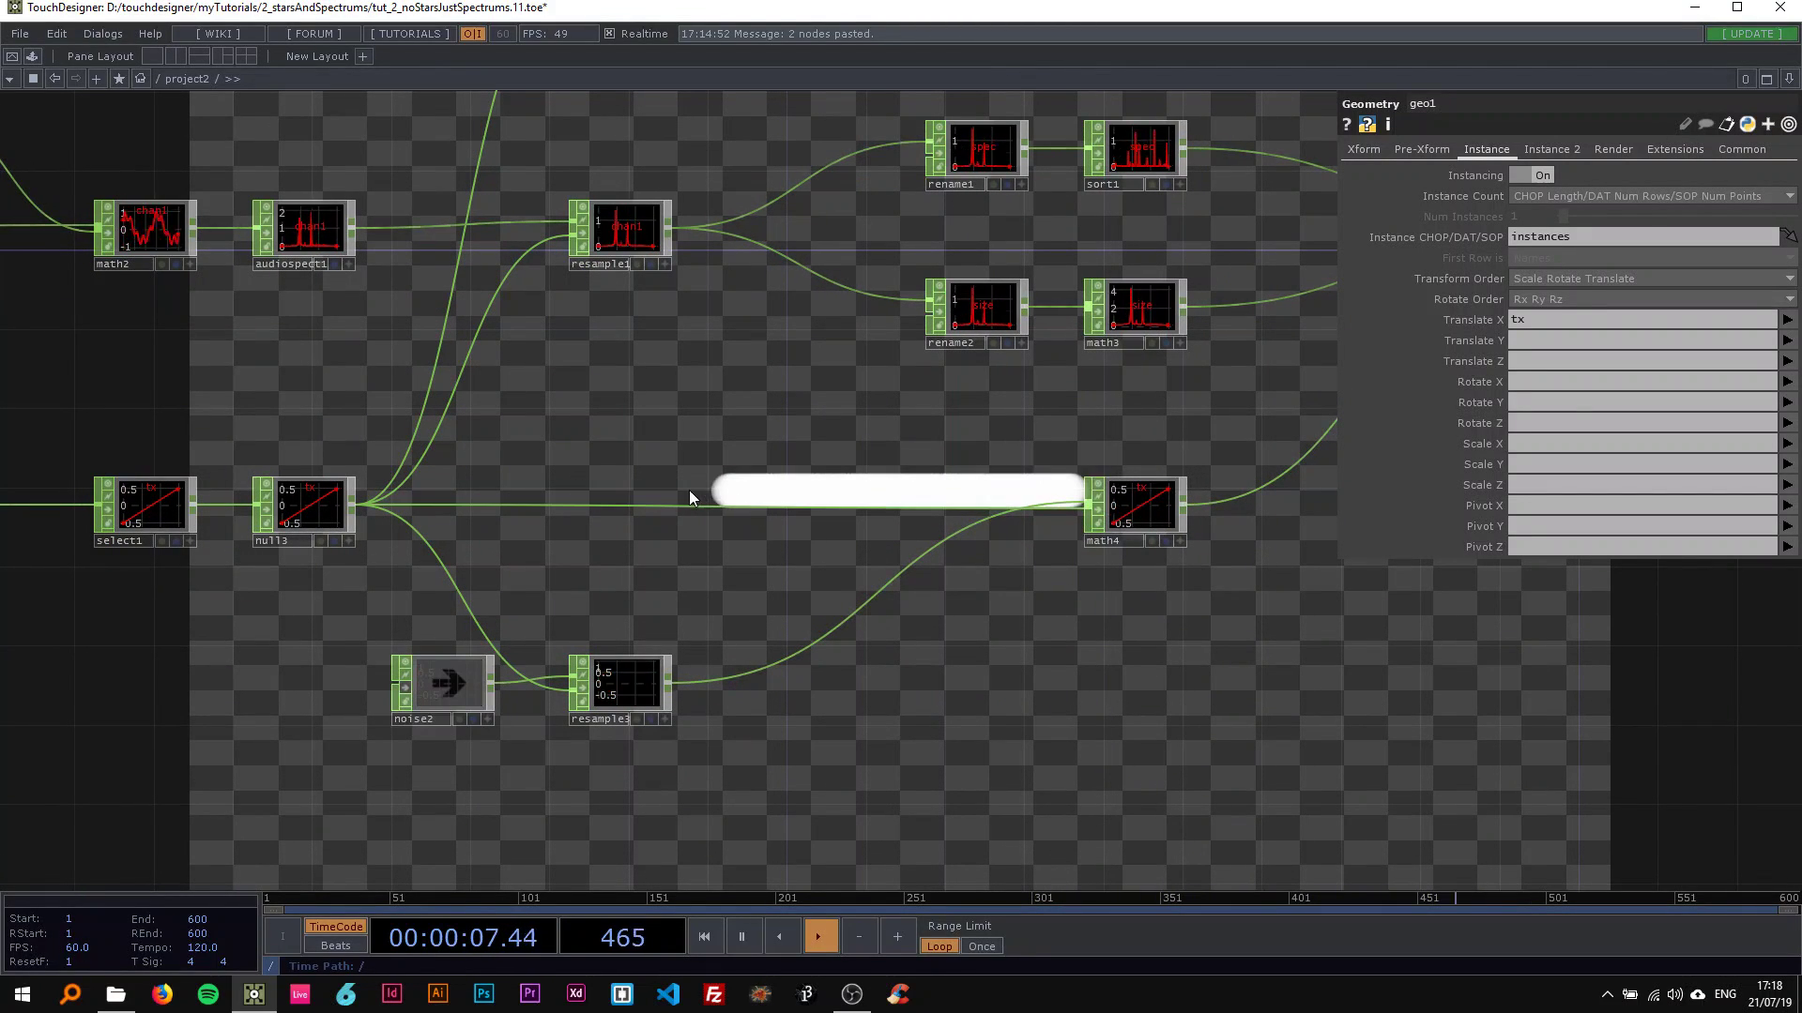
{"action": "scroll", "coordinate": [601, 675], "scroll_direction": "down", "scroll_amount": 2}
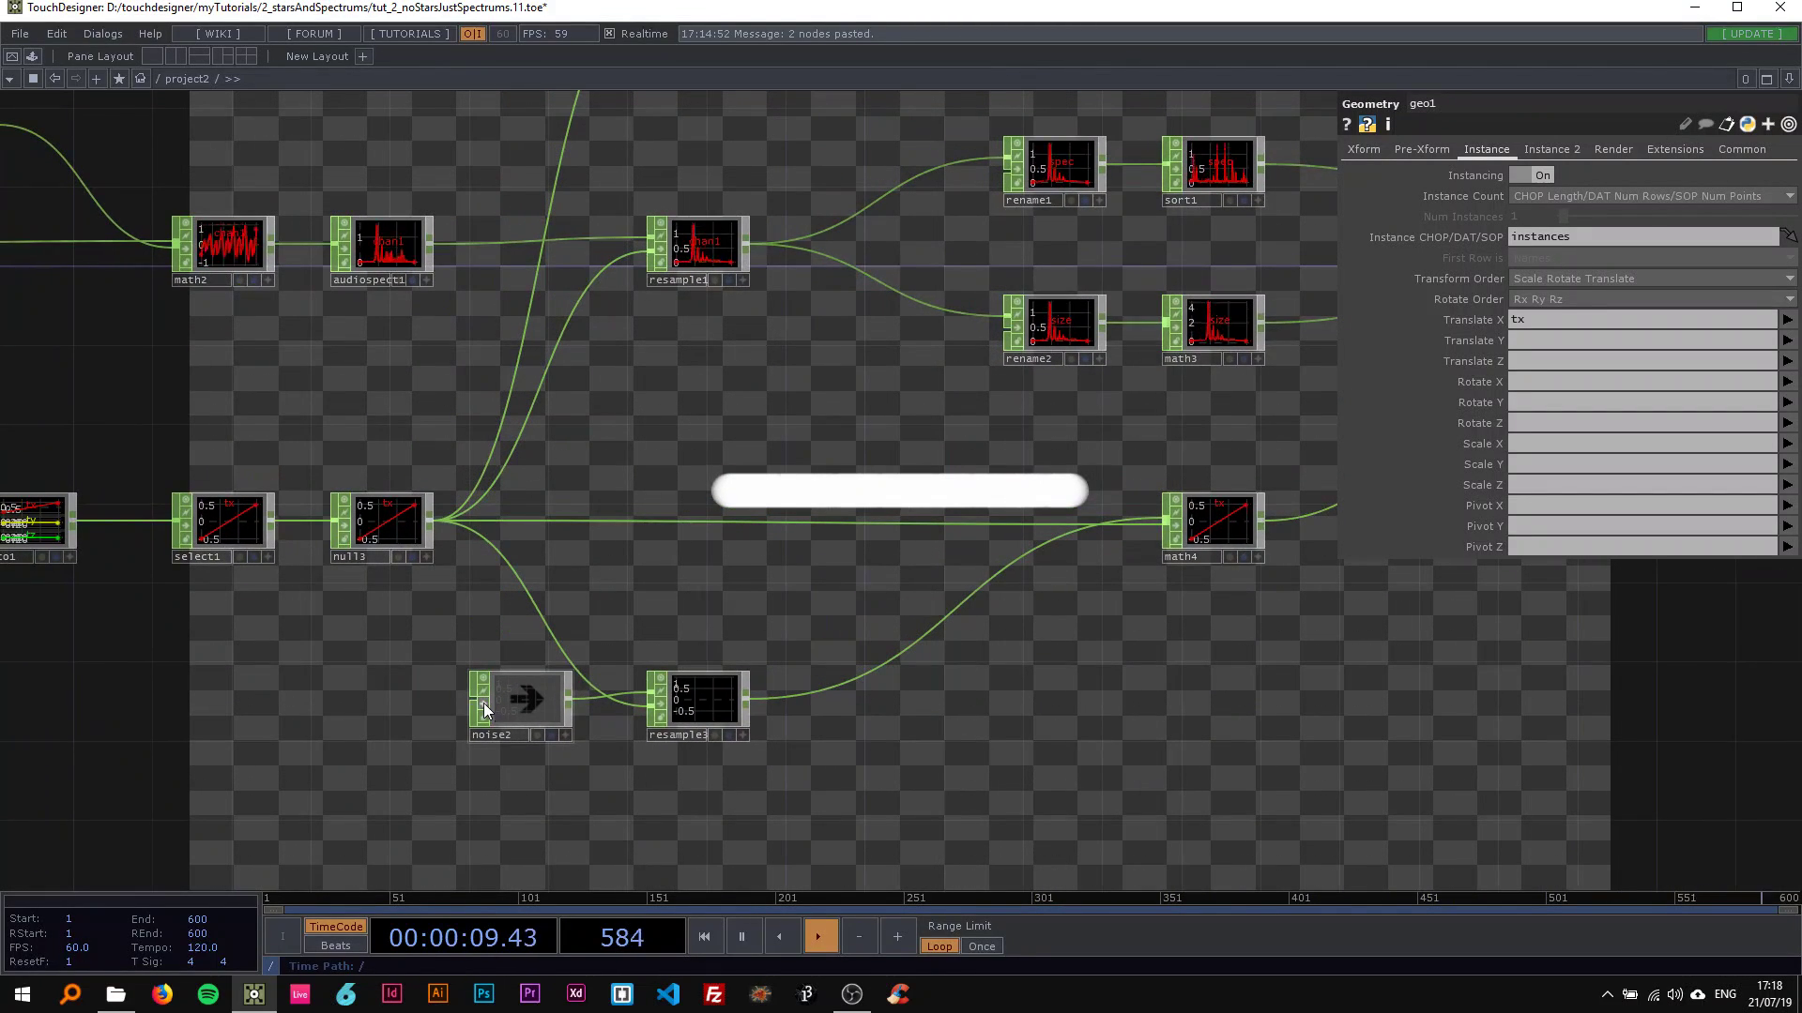
{"action": "left_click", "coordinate": [482, 702]}
Step: Map geo1's instance Translate Y to the ty channel
{"action": "scroll", "coordinate": [657, 715], "scroll_direction": "down", "scroll_amount": 1}
{"action": "left_click_drag", "start_coordinate": [849, 731], "coordinate": [223, 799]}
{"action": "left_click_drag", "start_coordinate": [780, 636], "coordinate": [406, 673]}
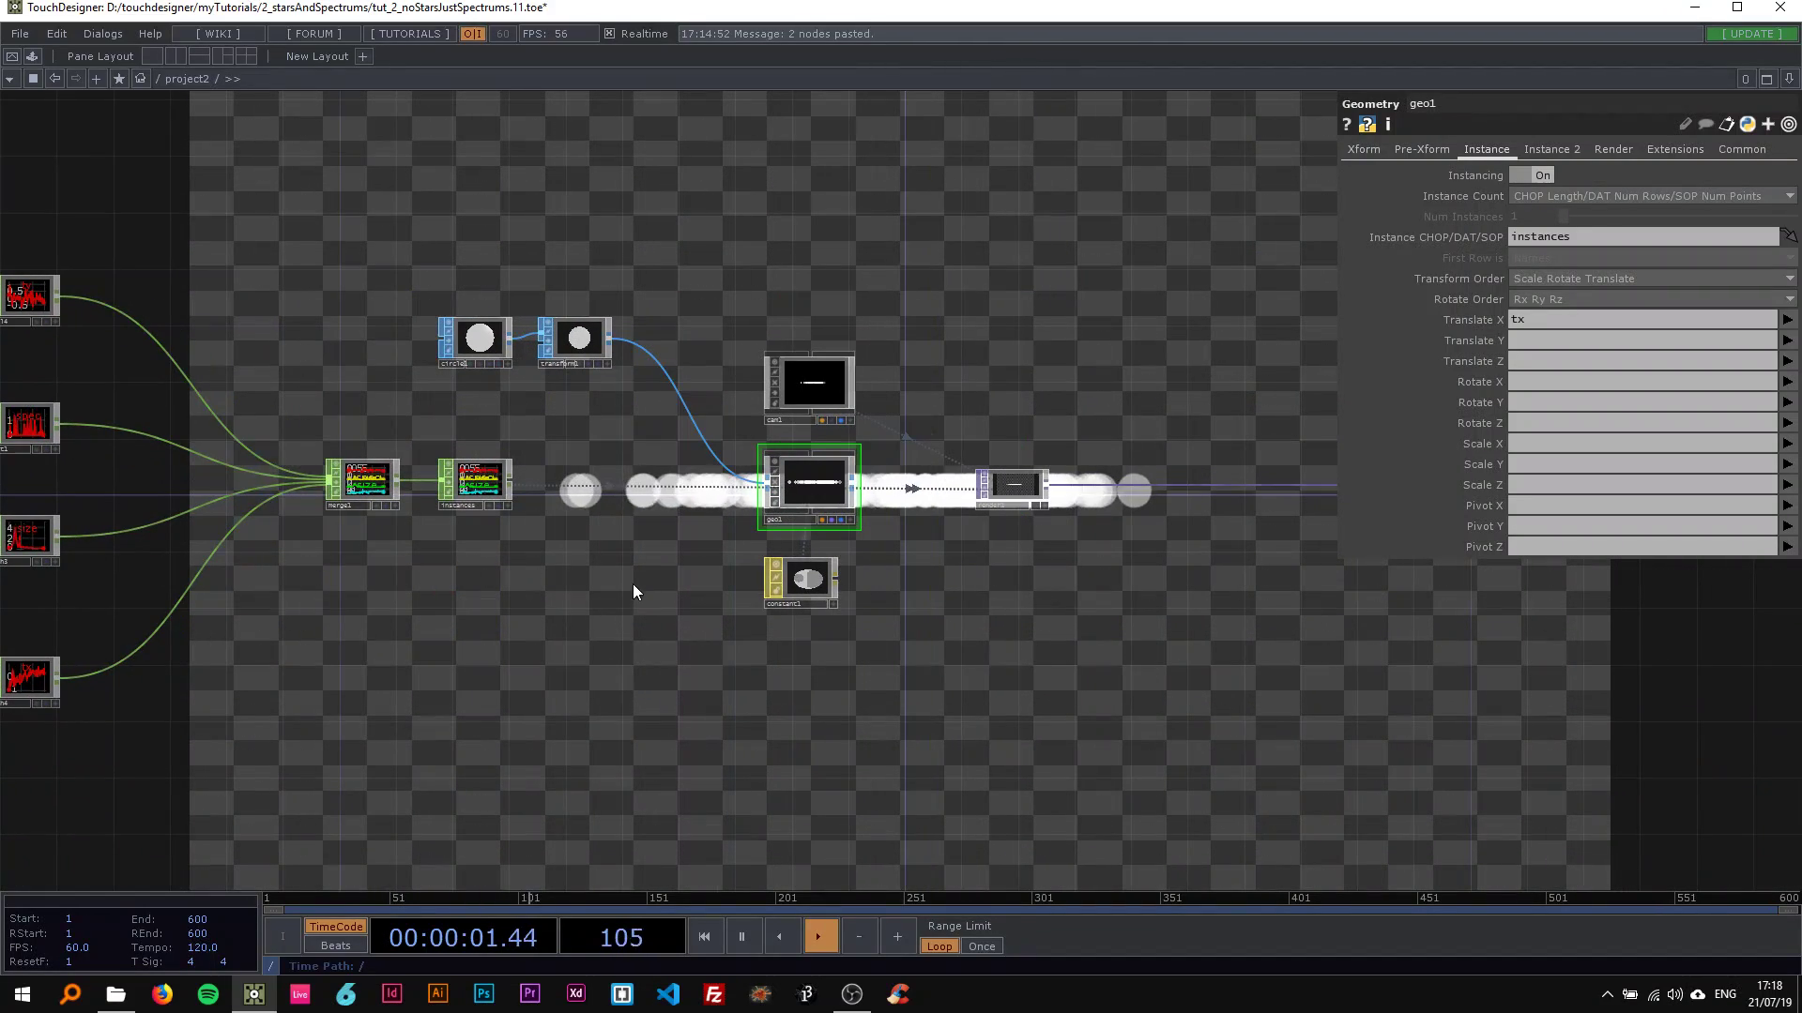
{"action": "left_click_drag", "start_coordinate": [904, 407], "coordinate": [723, 425]}
{"action": "scroll", "coordinate": [760, 498], "scroll_direction": "up", "scroll_amount": 3}
{"action": "left_click_drag", "start_coordinate": [900, 341], "coordinate": [914, 425]}
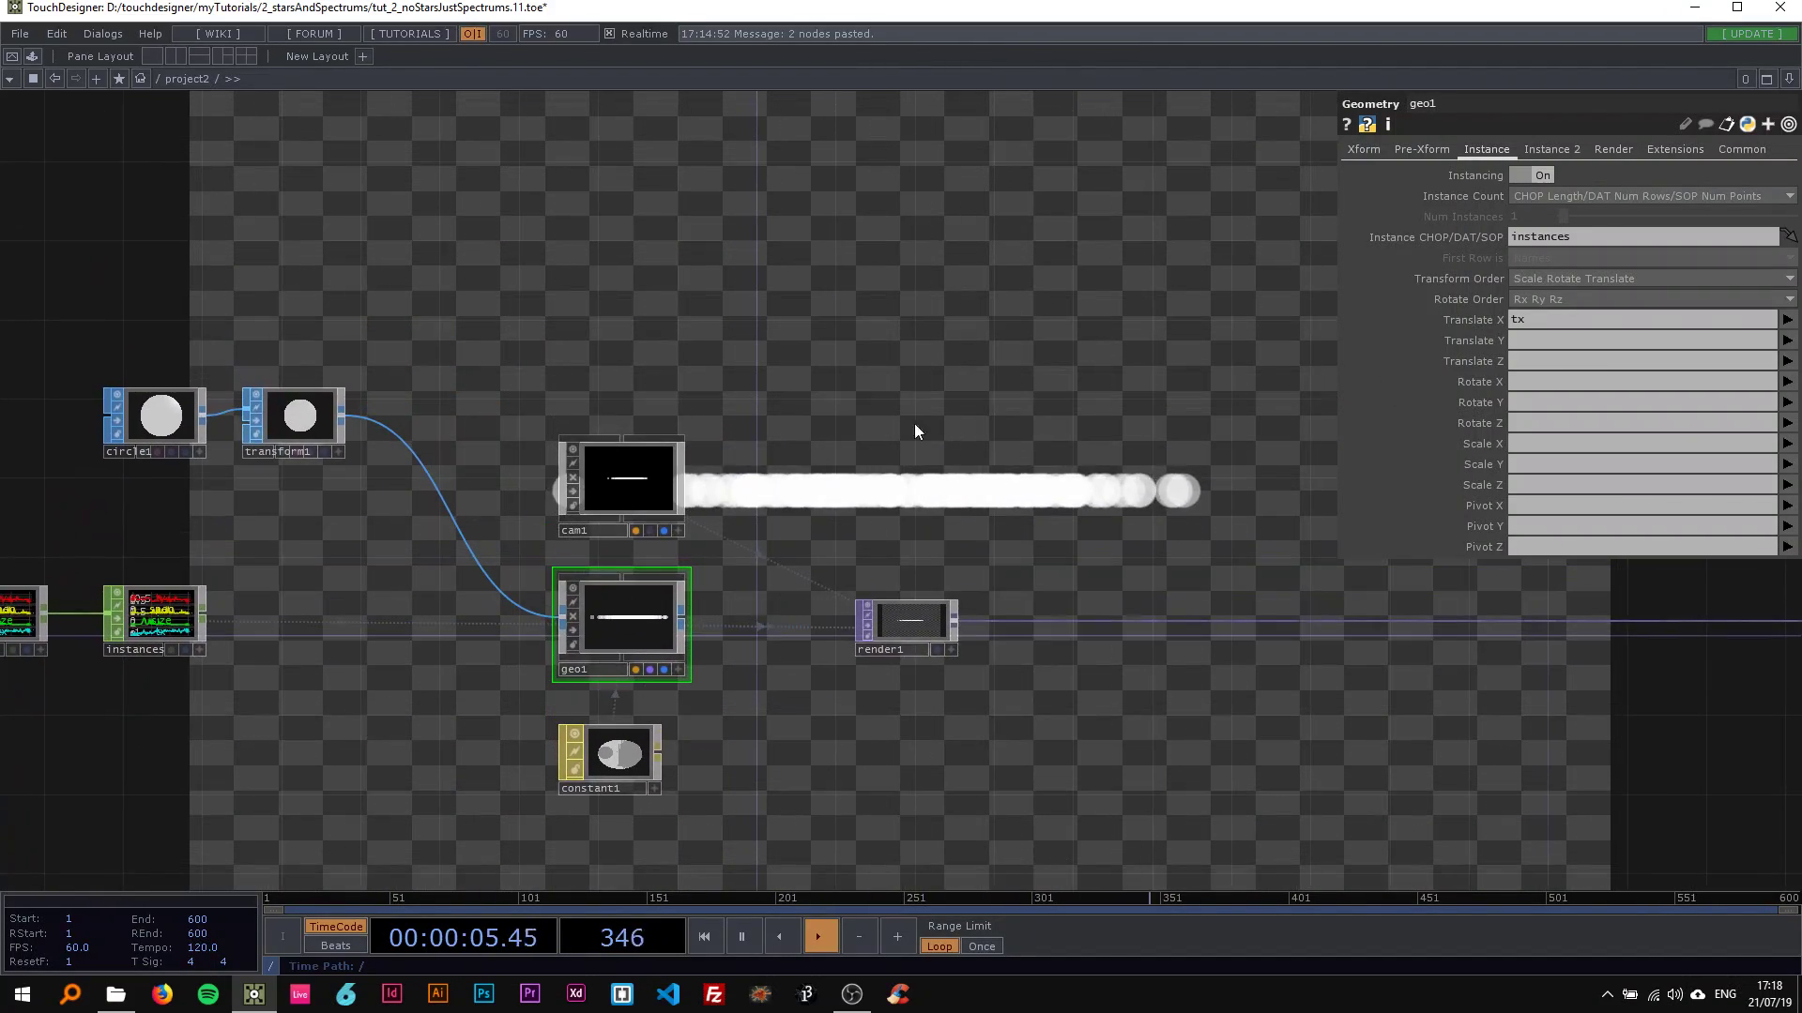
{"action": "left_click_drag", "start_coordinate": [801, 407], "coordinate": [631, 376]}
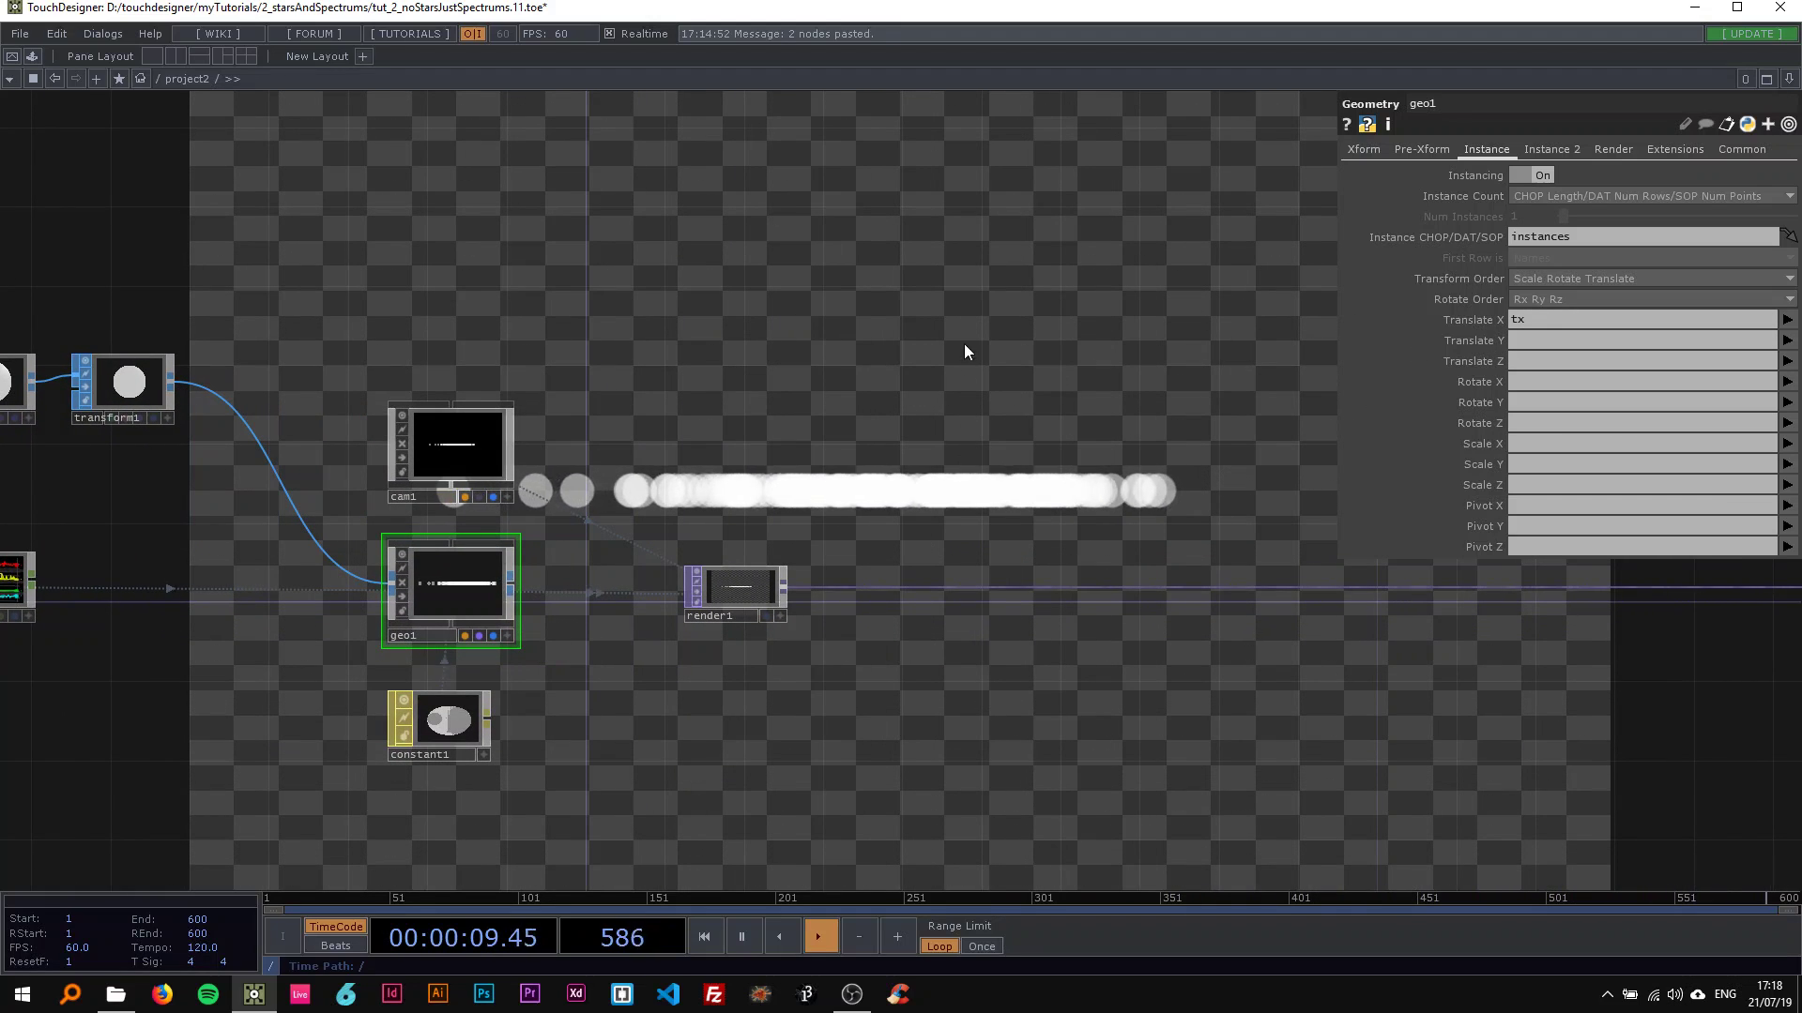
{"action": "left_click", "coordinate": [1786, 340]}
{"action": "left_click", "coordinate": [1772, 358]}
Step: Examine noise1's transform settings and how the instanced circles move in the background render
{"action": "scroll", "coordinate": [1211, 488], "scroll_direction": "down", "scroll_amount": 5}
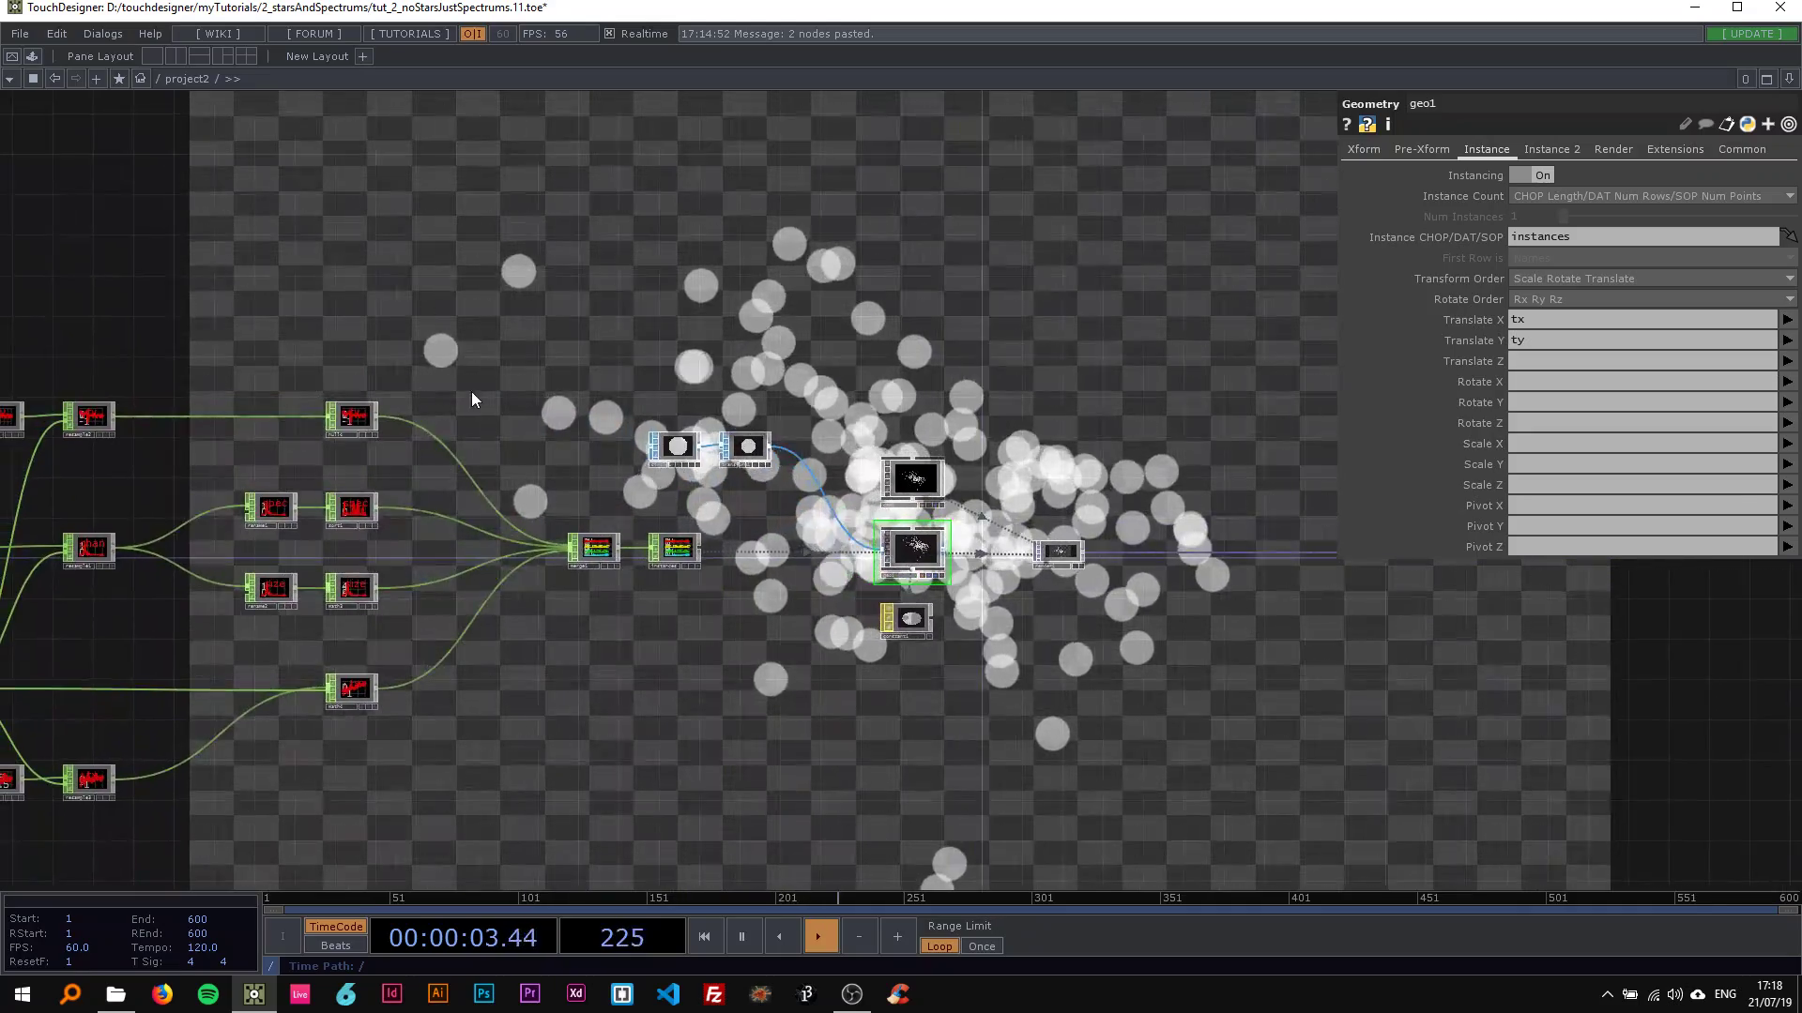
{"action": "left_click", "coordinate": [225, 404]}
{"action": "scroll", "coordinate": [865, 346], "scroll_direction": "up", "scroll_amount": 5}
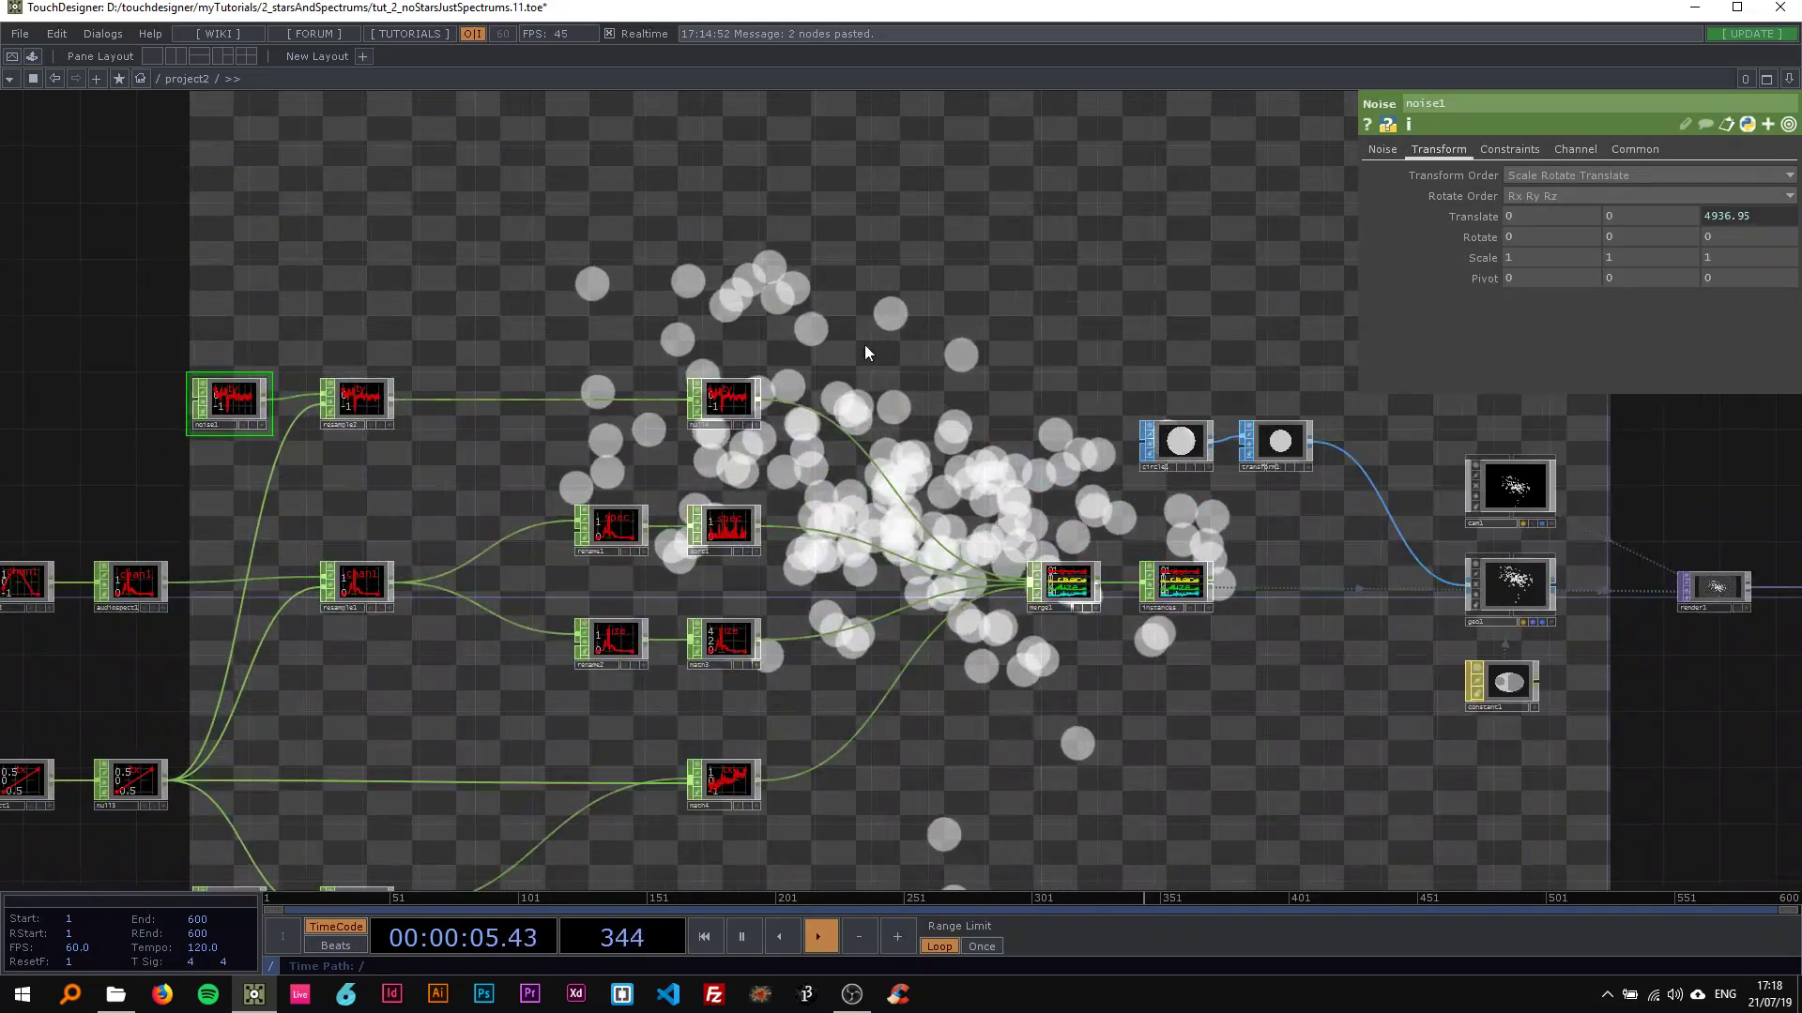
{"action": "left_click_drag", "start_coordinate": [917, 290], "coordinate": [595, 274]}
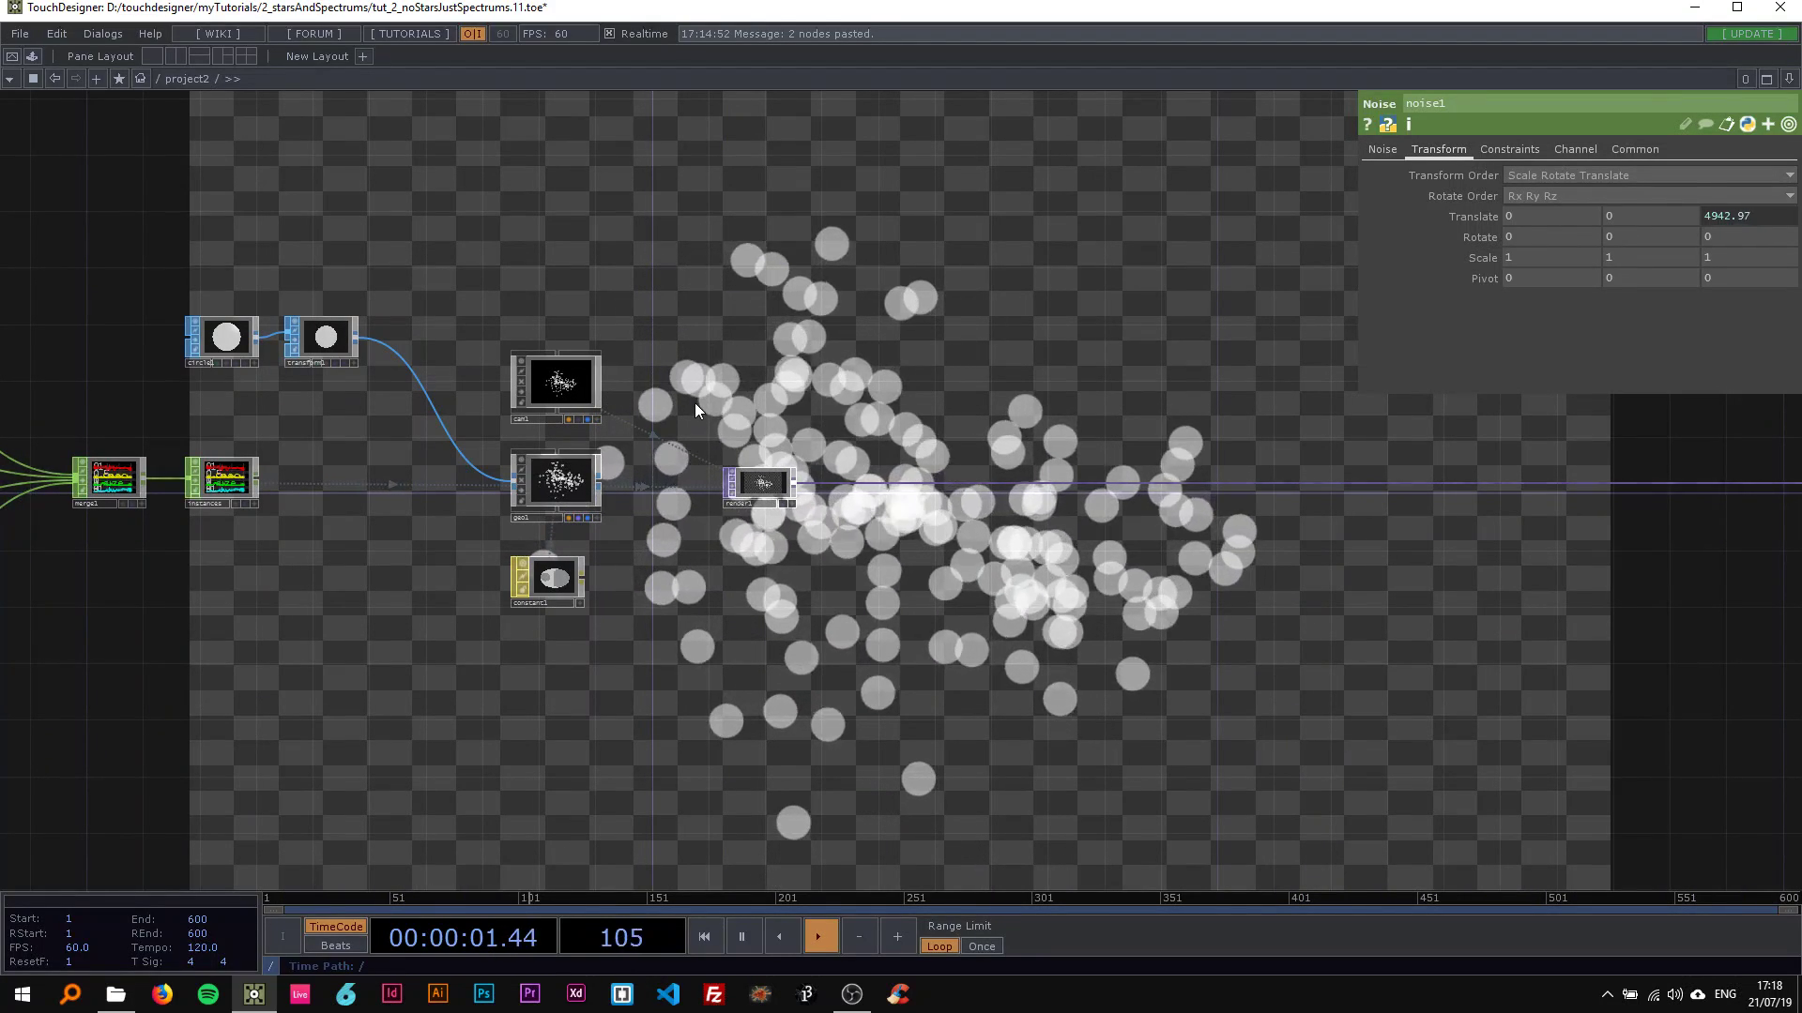
{"action": "scroll", "coordinate": [695, 403], "scroll_direction": "up", "scroll_amount": 2}
{"action": "left_click_drag", "start_coordinate": [694, 403], "coordinate": [998, 391]}
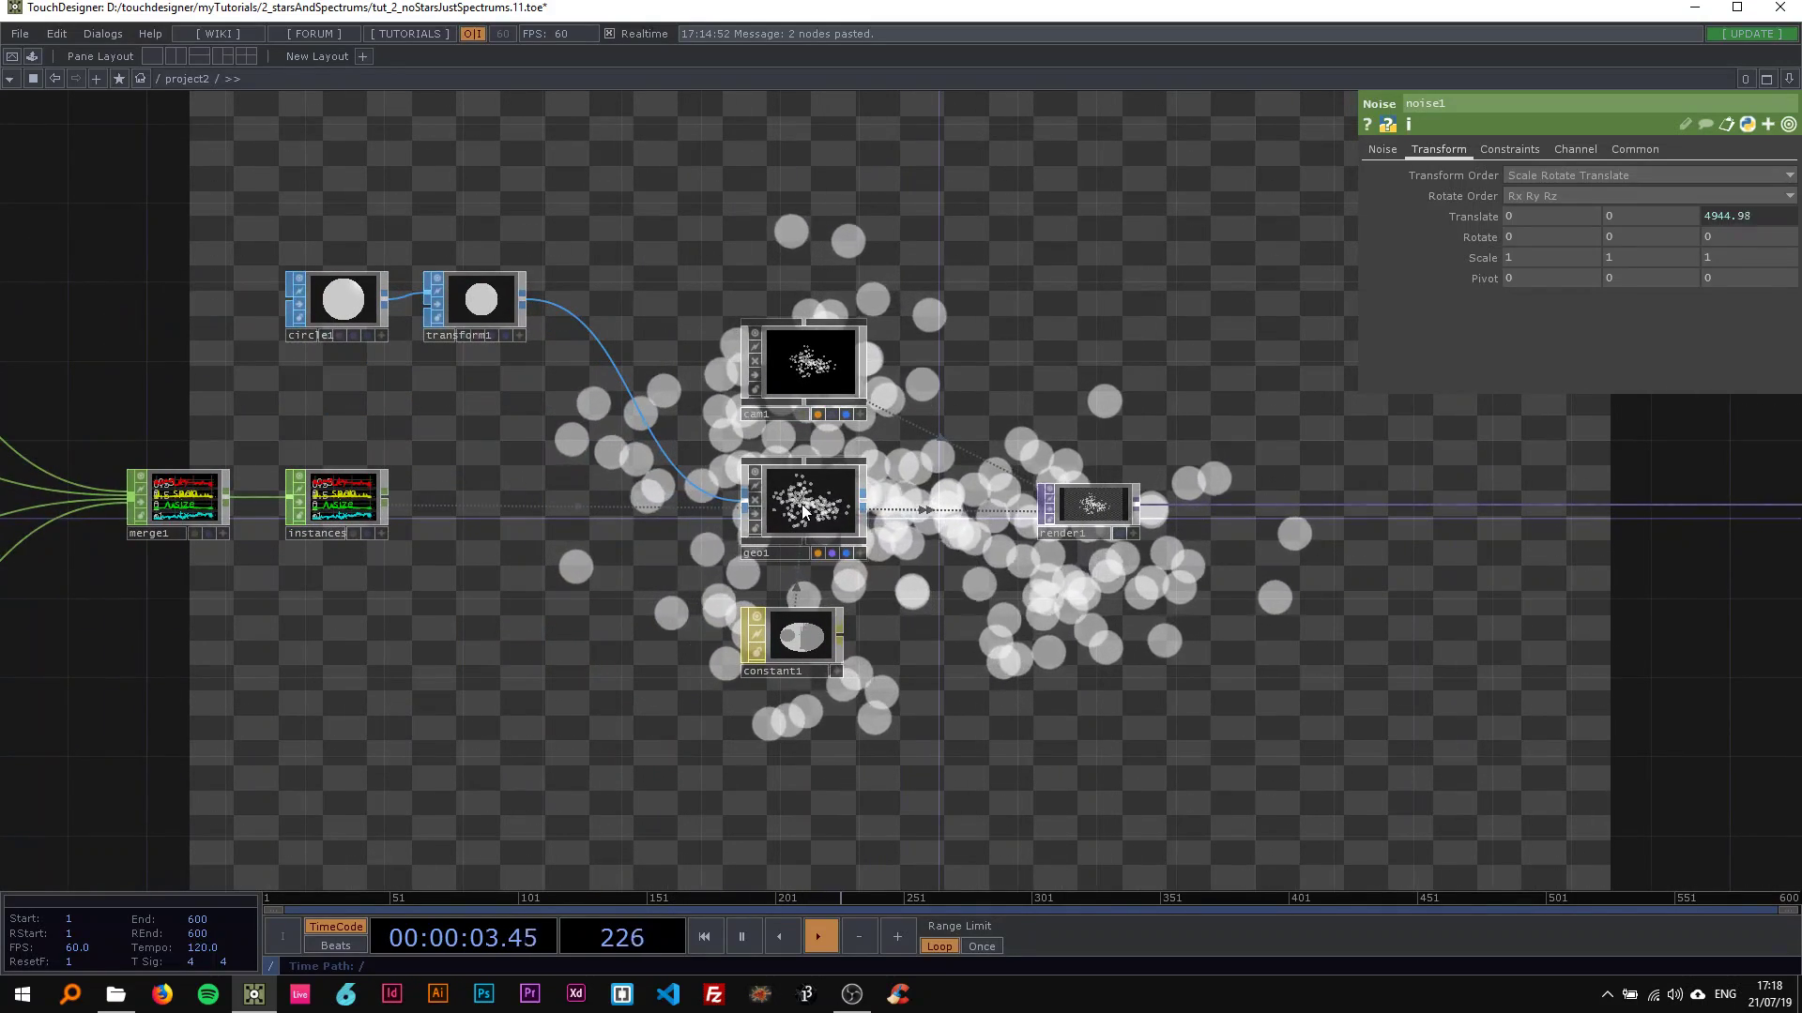
Step: Map geo1's instance Scale X and Scale Y to the size channel
{"action": "left_click", "coordinate": [804, 510]}
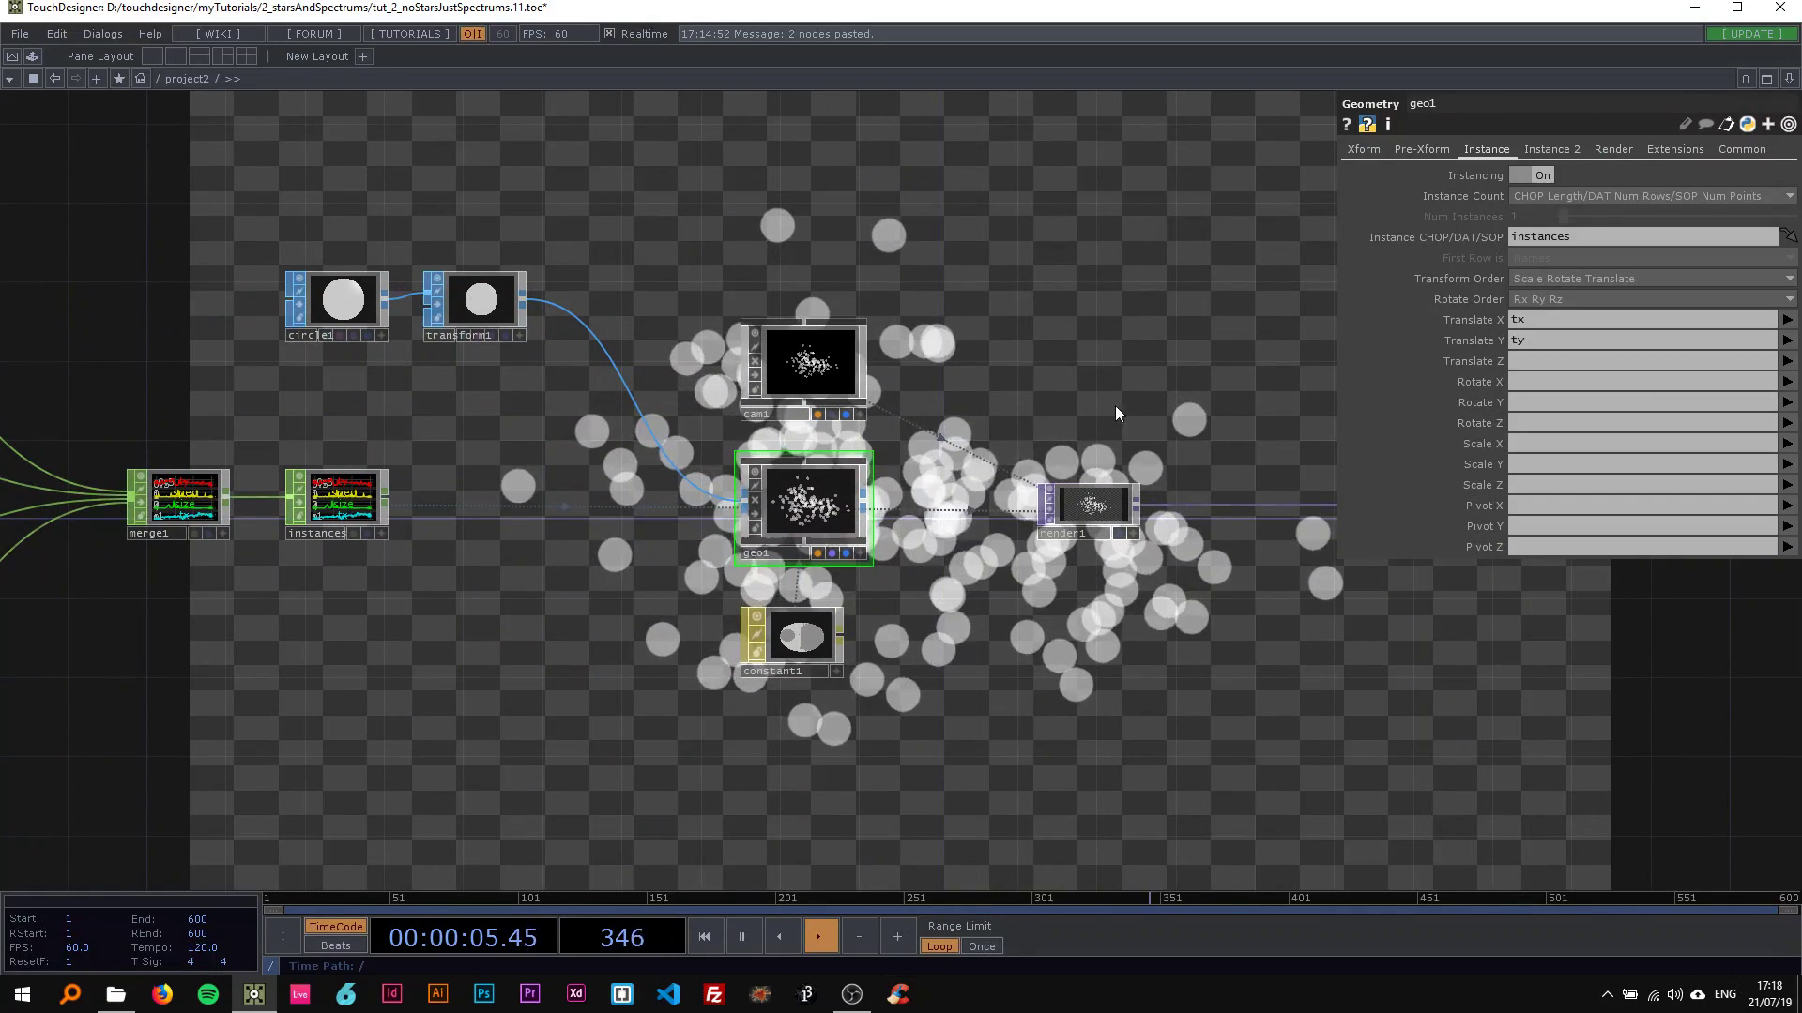
{"action": "left_click_drag", "start_coordinate": [648, 427], "coordinate": [439, 472]}
{"action": "scroll", "coordinate": [736, 438], "scroll_direction": "down", "scroll_amount": 5}
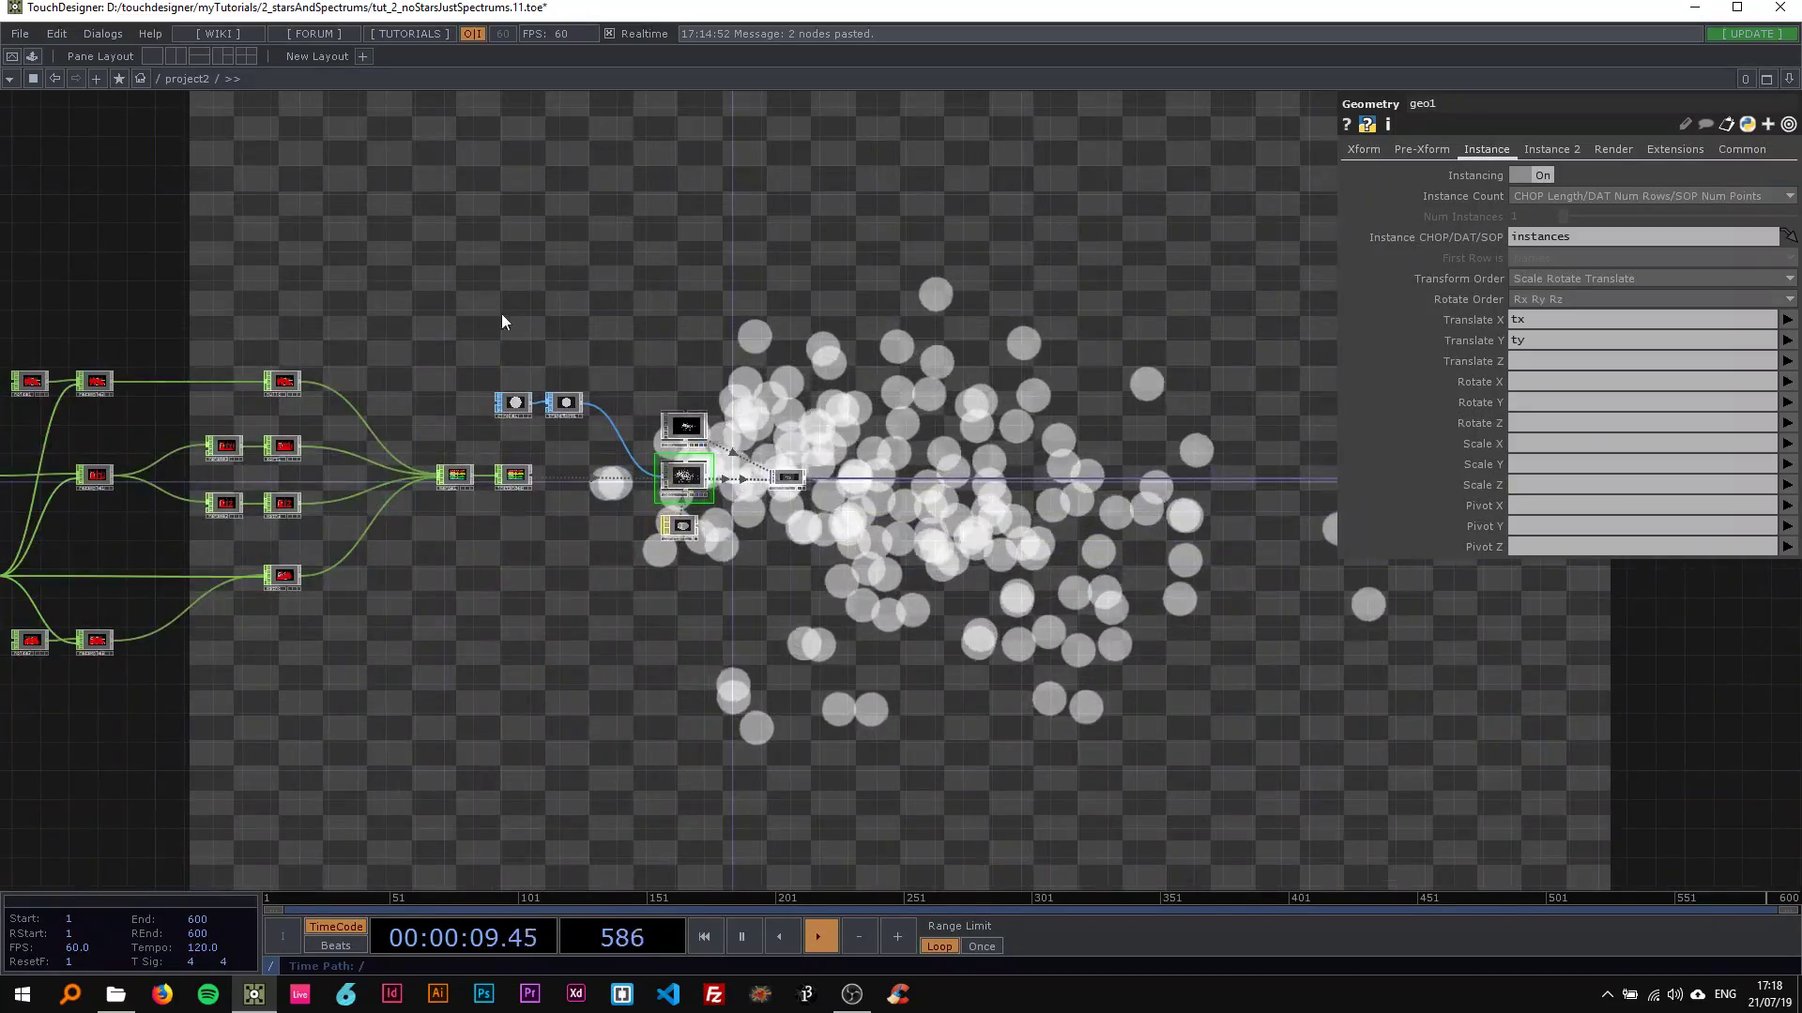
{"action": "left_click_drag", "start_coordinate": [501, 313], "coordinate": [1156, 323]}
{"action": "scroll", "coordinate": [341, 576], "scroll_direction": "up", "scroll_amount": 3}
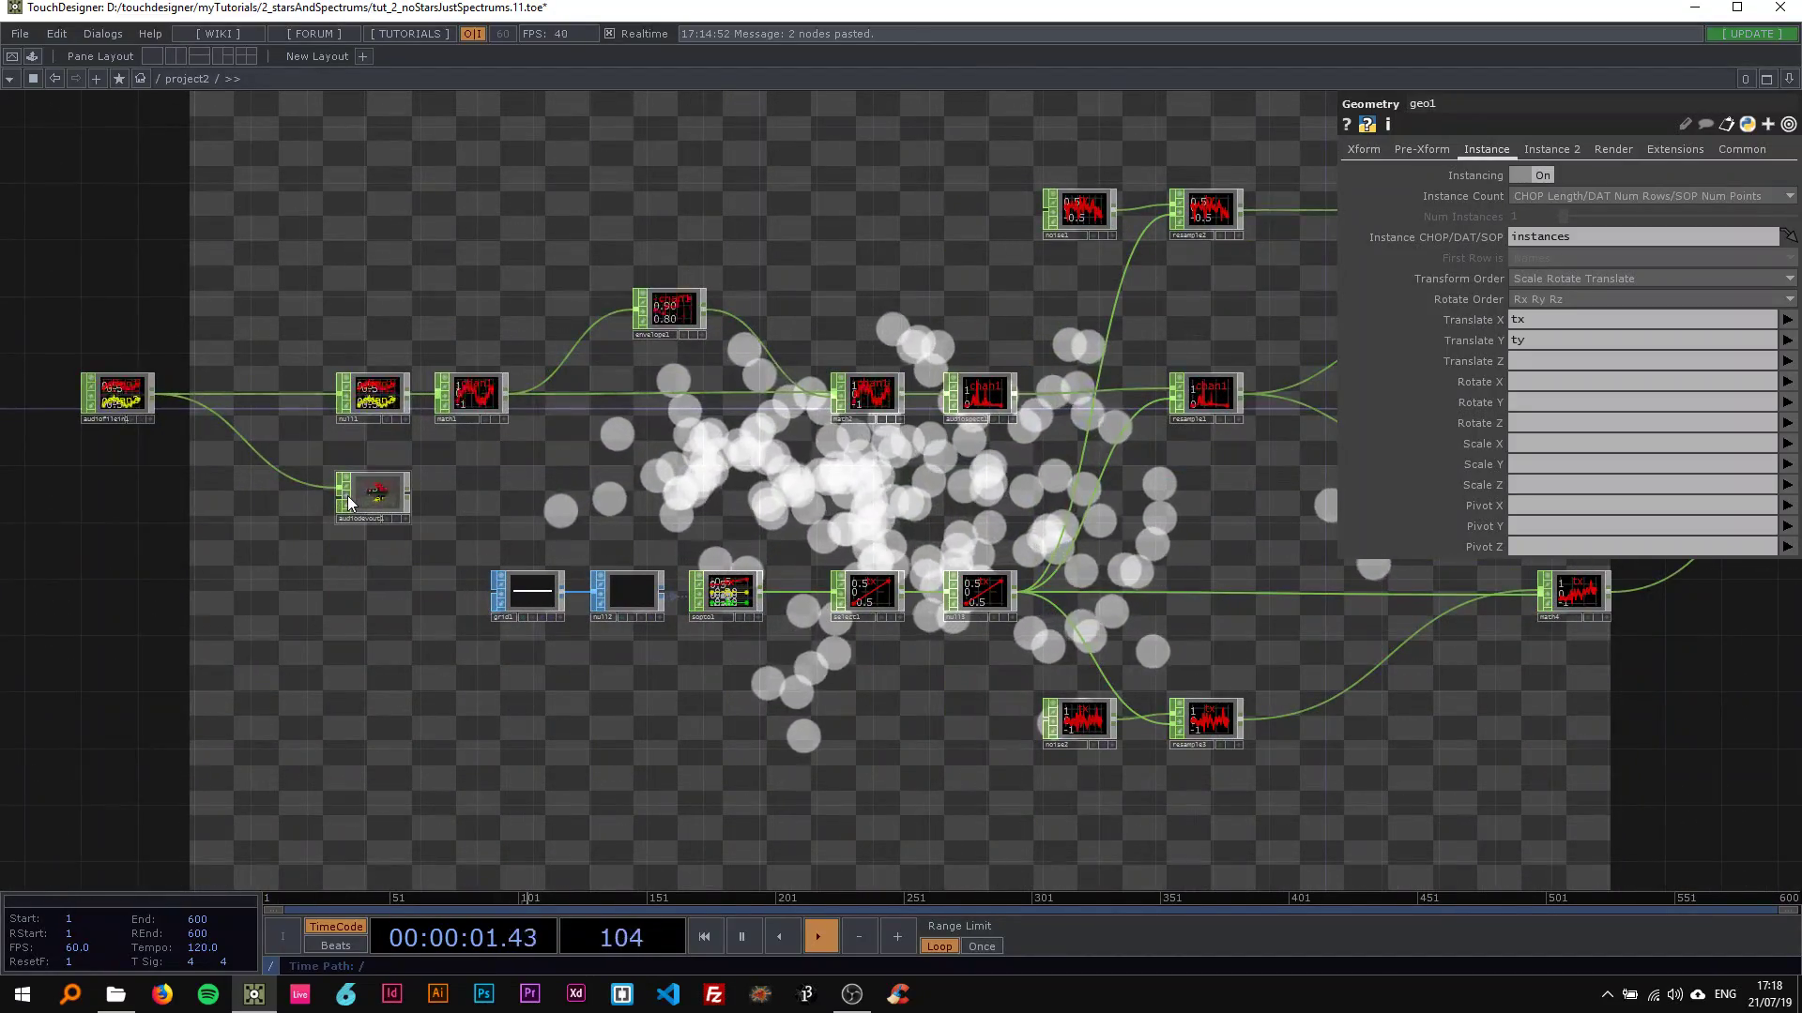
{"action": "left_click_drag", "start_coordinate": [1211, 465], "coordinate": [531, 535]}
{"action": "scroll", "coordinate": [727, 551], "scroll_direction": "down", "scroll_amount": 3}
{"action": "left_click_drag", "start_coordinate": [1133, 451], "coordinate": [579, 429]}
{"action": "scroll", "coordinate": [579, 429], "scroll_direction": "up", "scroll_amount": 3}
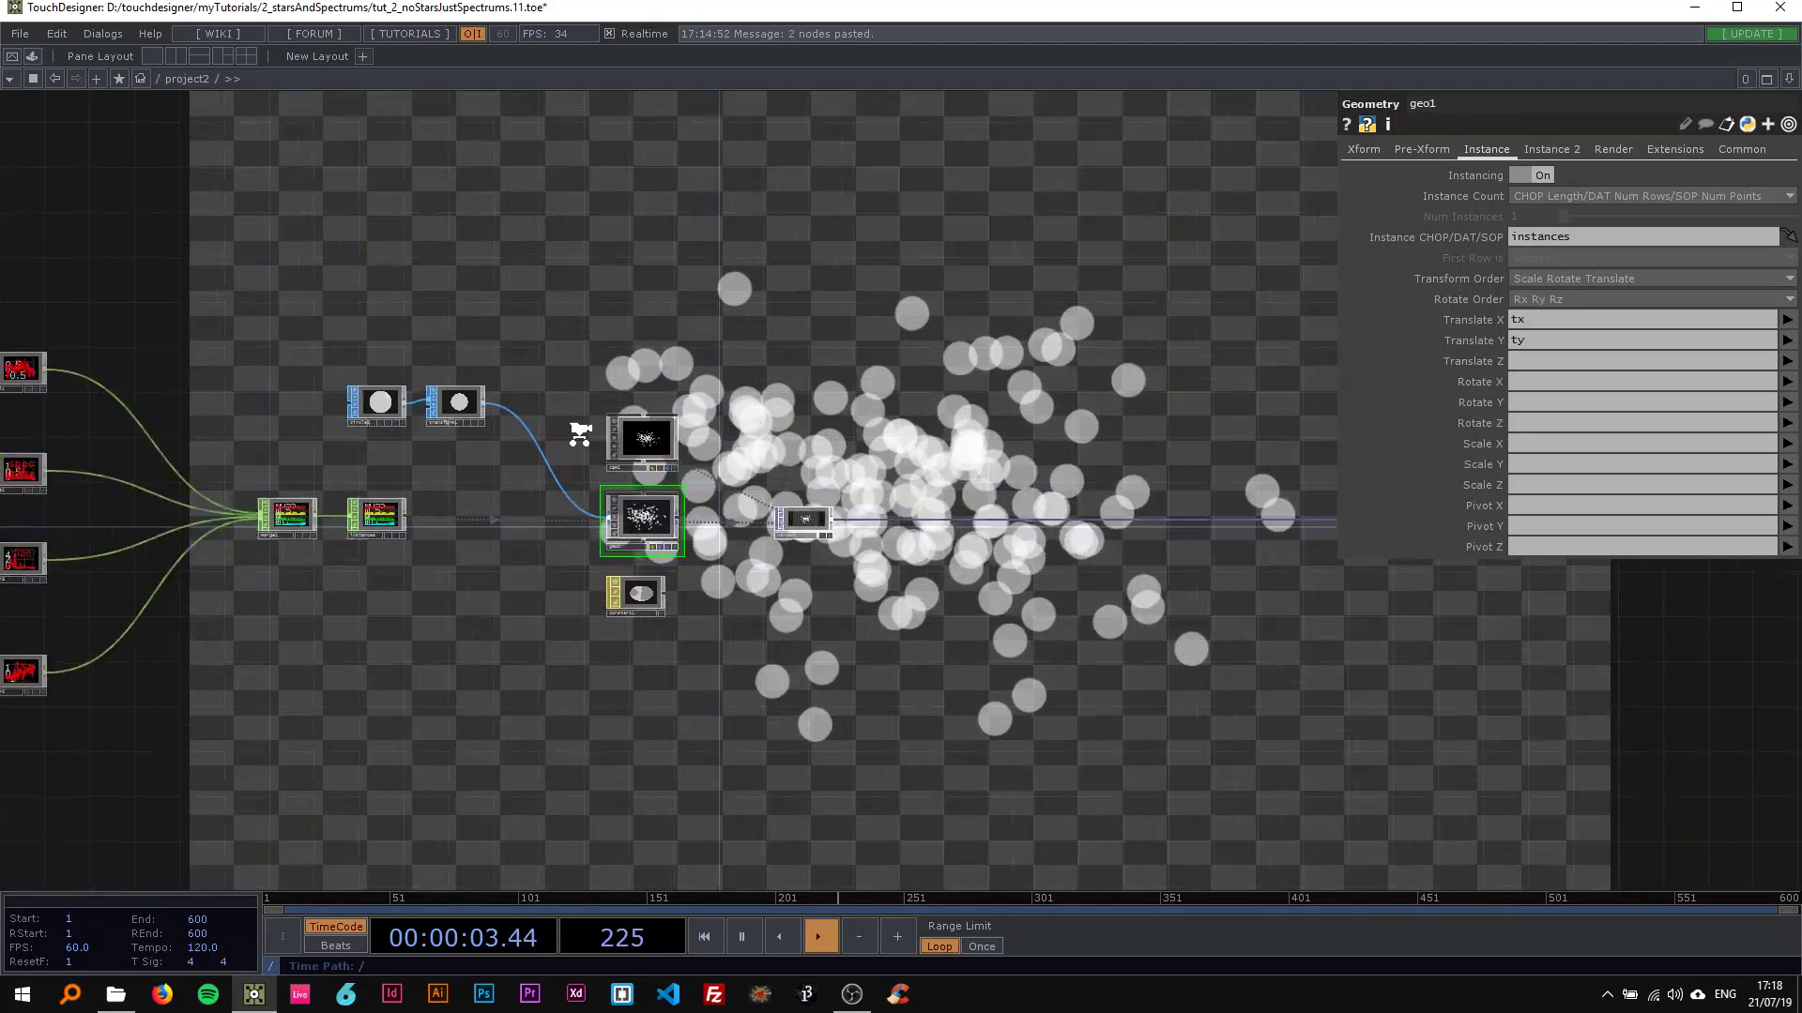
{"action": "left_click", "coordinate": [1787, 443]}
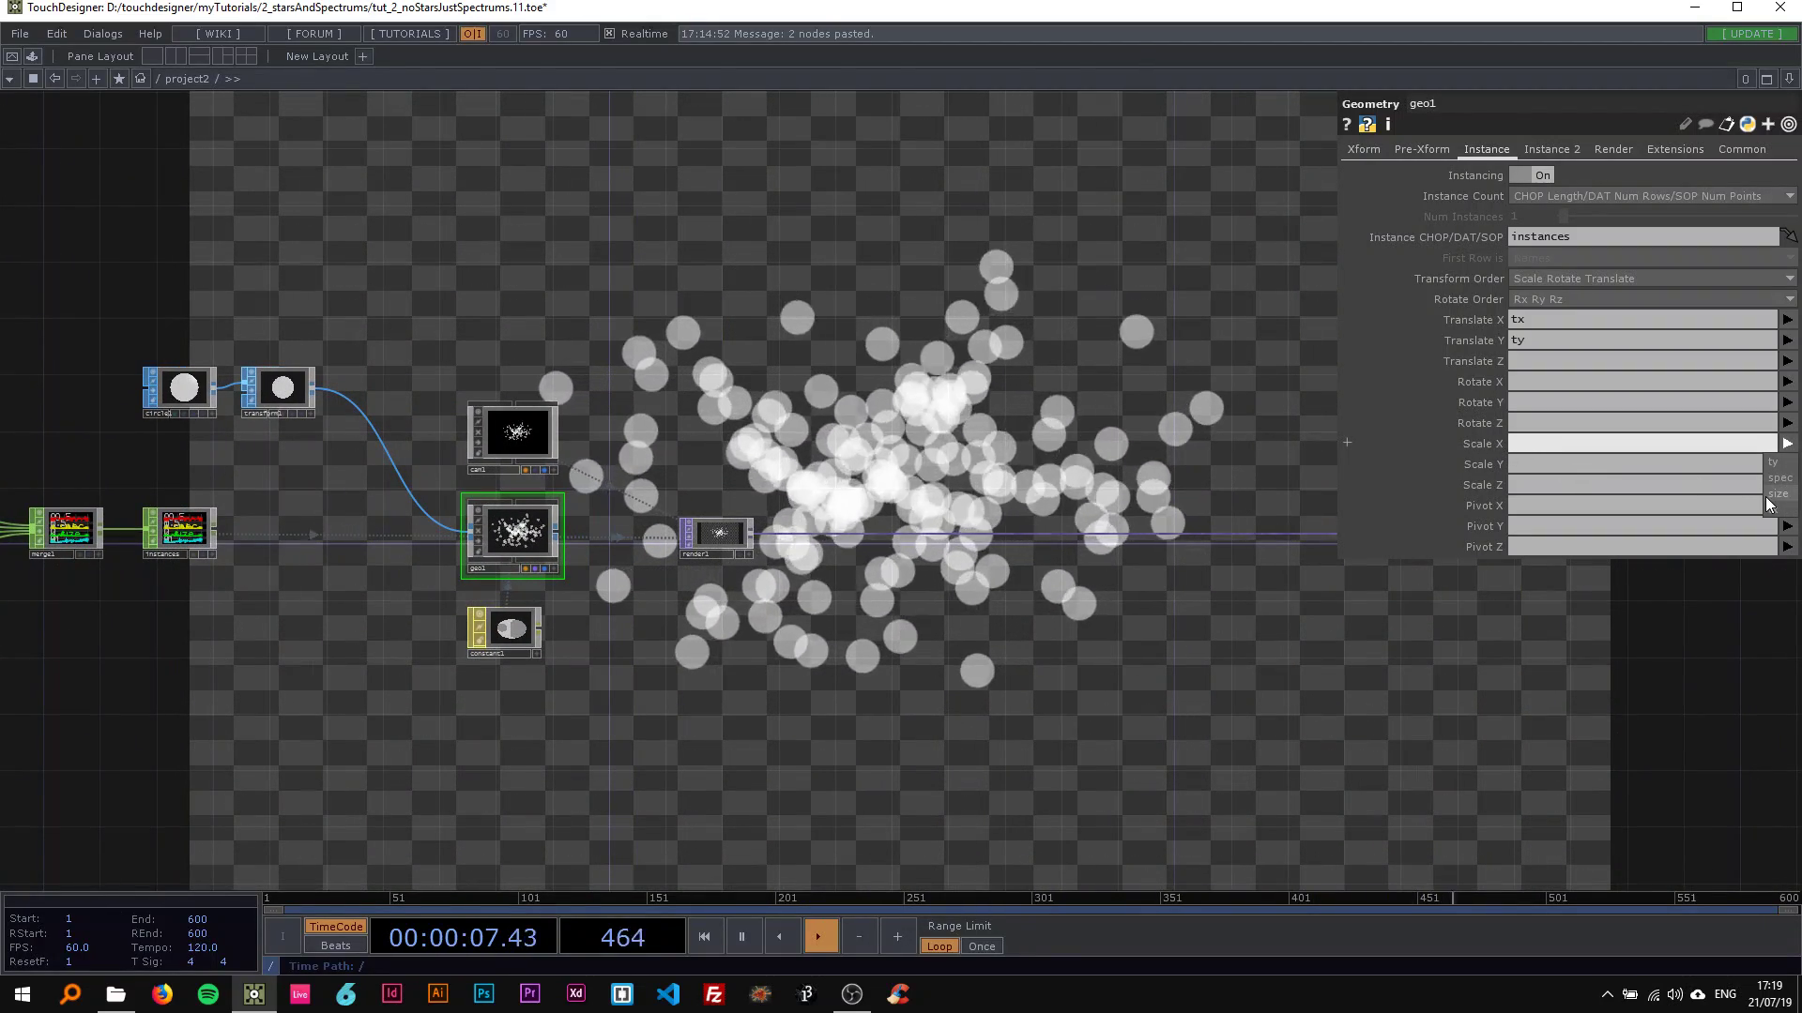
{"action": "left_click", "coordinate": [1786, 494]}
{"action": "left_click", "coordinate": [1786, 463]}
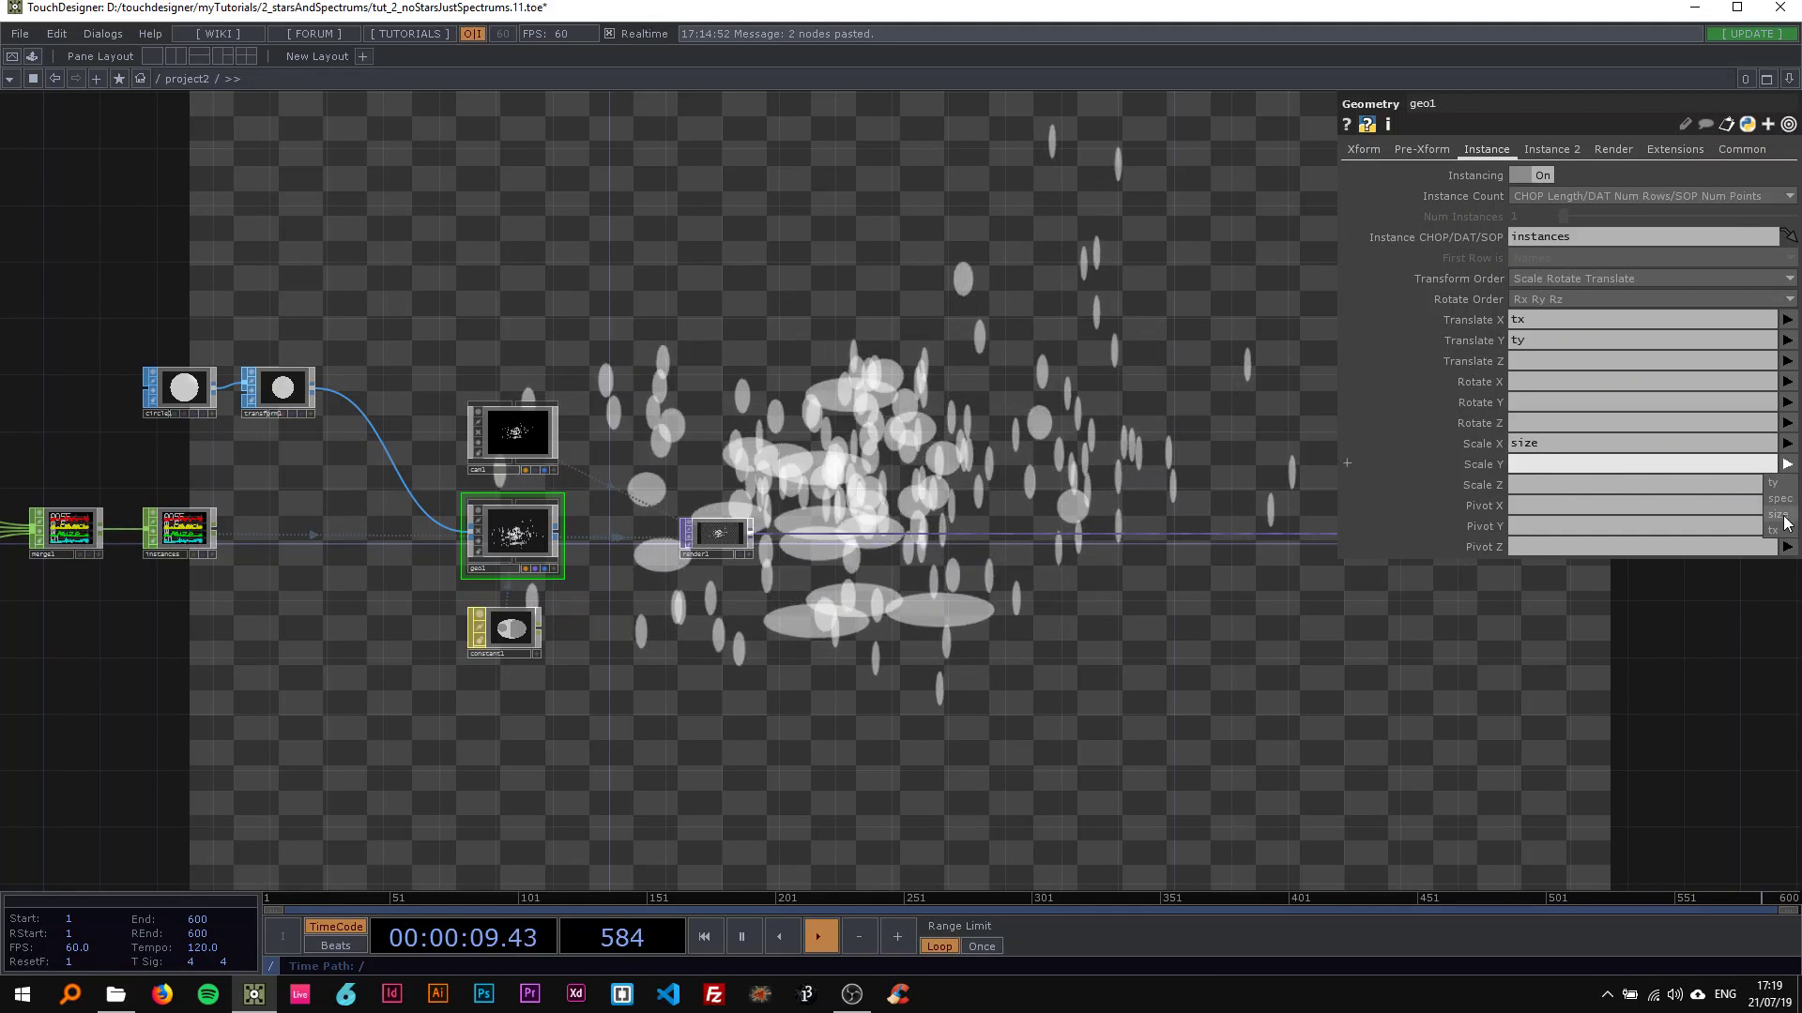
{"action": "left_click", "coordinate": [1786, 516]}
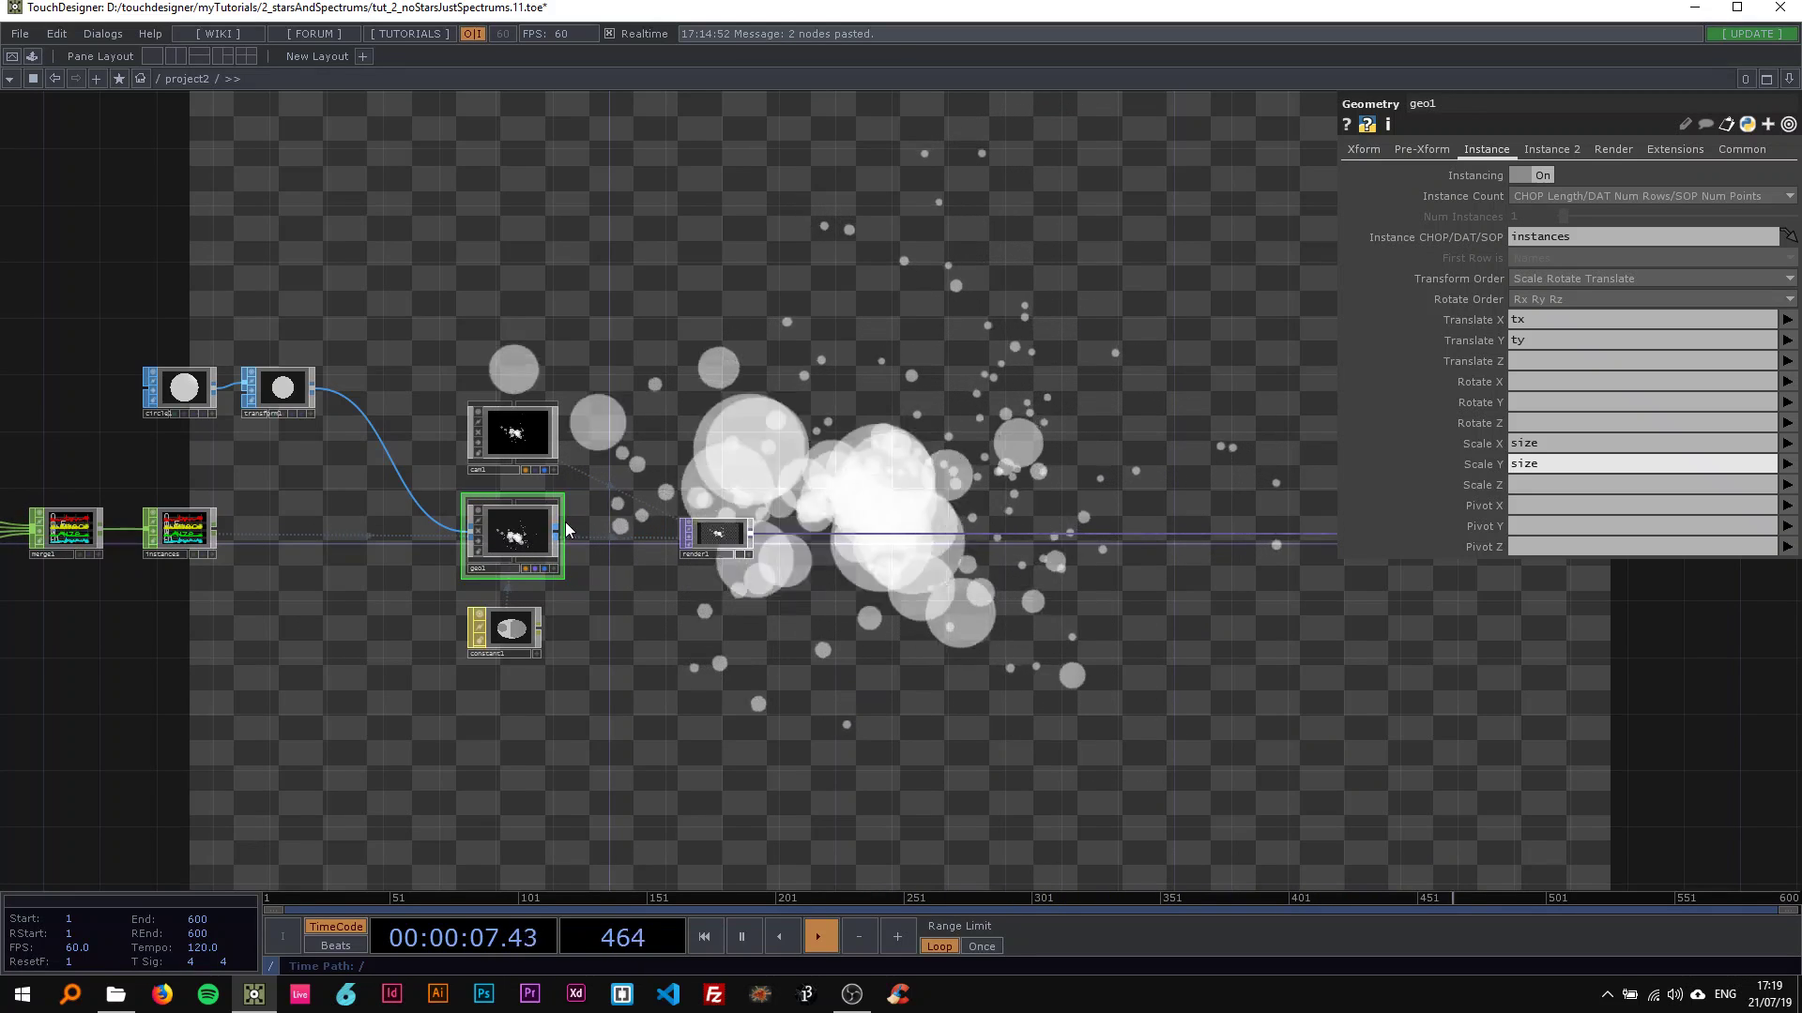
Step: Map geo1's instance colour channels G, B and A to the spec channel
{"action": "scroll", "coordinate": [535, 522], "scroll_direction": "up", "scroll_amount": 2}
{"action": "scroll", "coordinate": [709, 381], "scroll_direction": "up", "scroll_amount": 1}
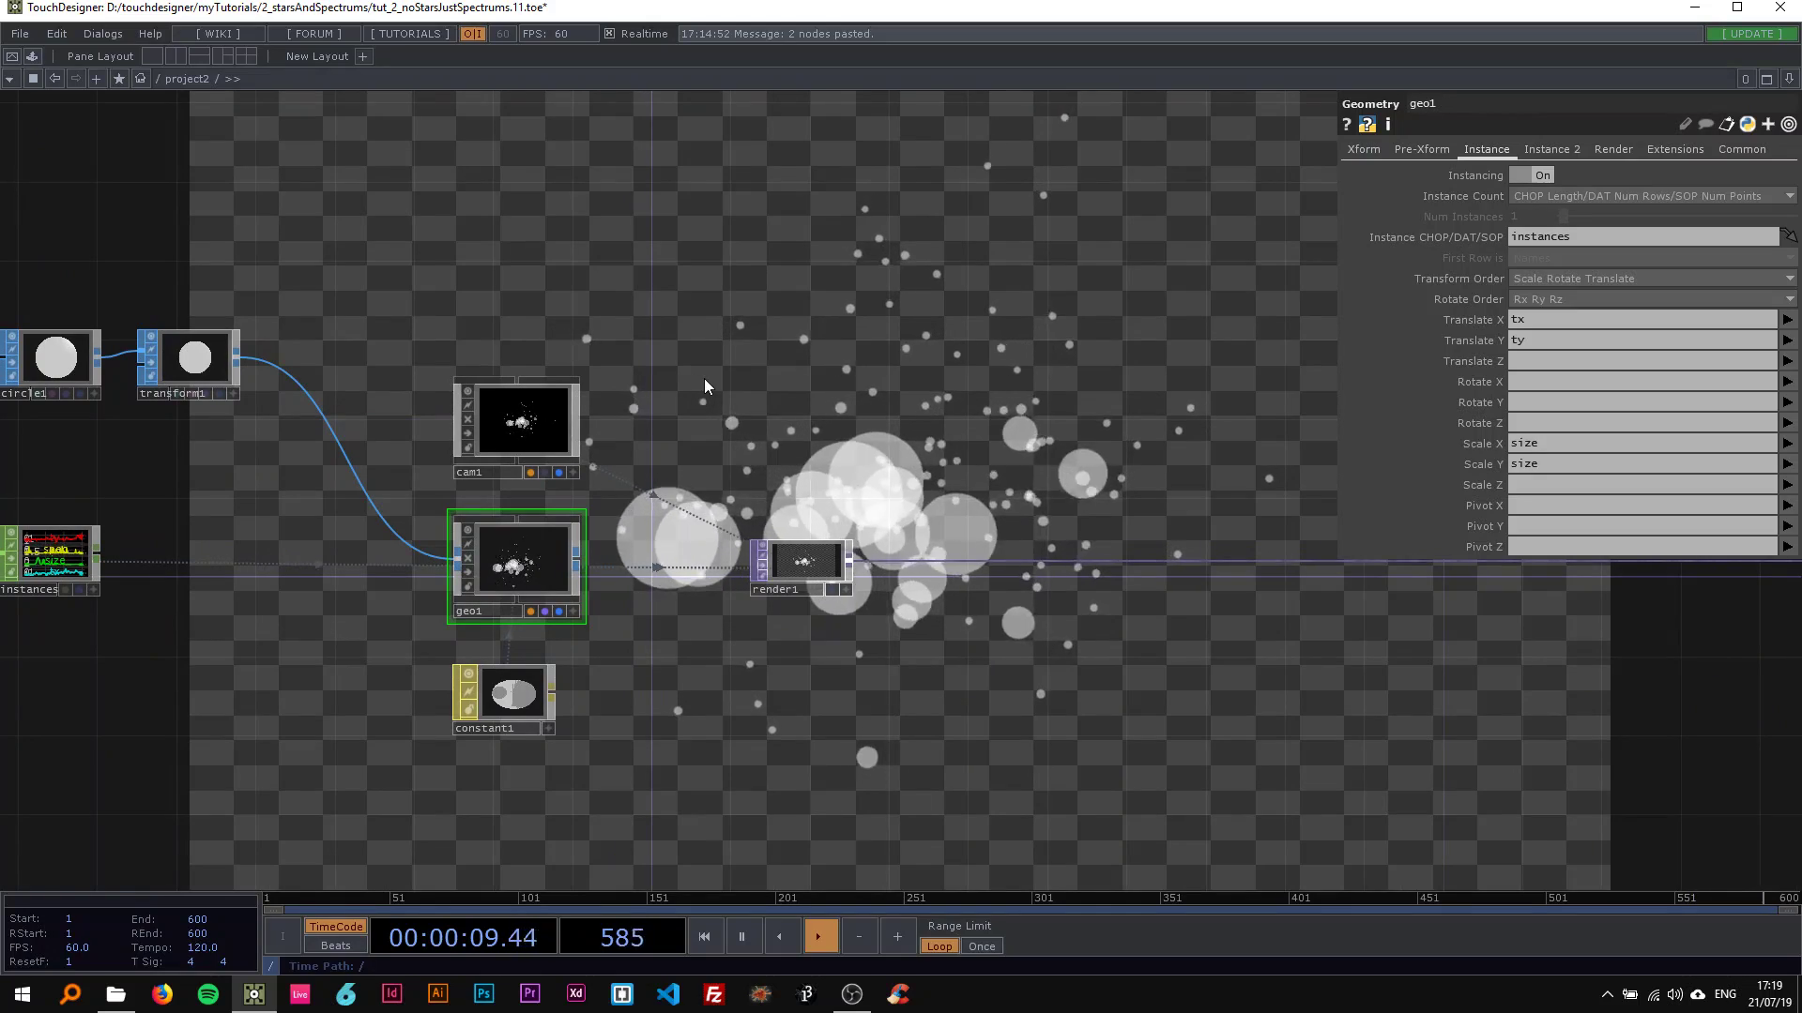
{"action": "left_click", "coordinate": [1545, 152]}
{"action": "scroll", "coordinate": [706, 441], "scroll_direction": "down", "scroll_amount": 3}
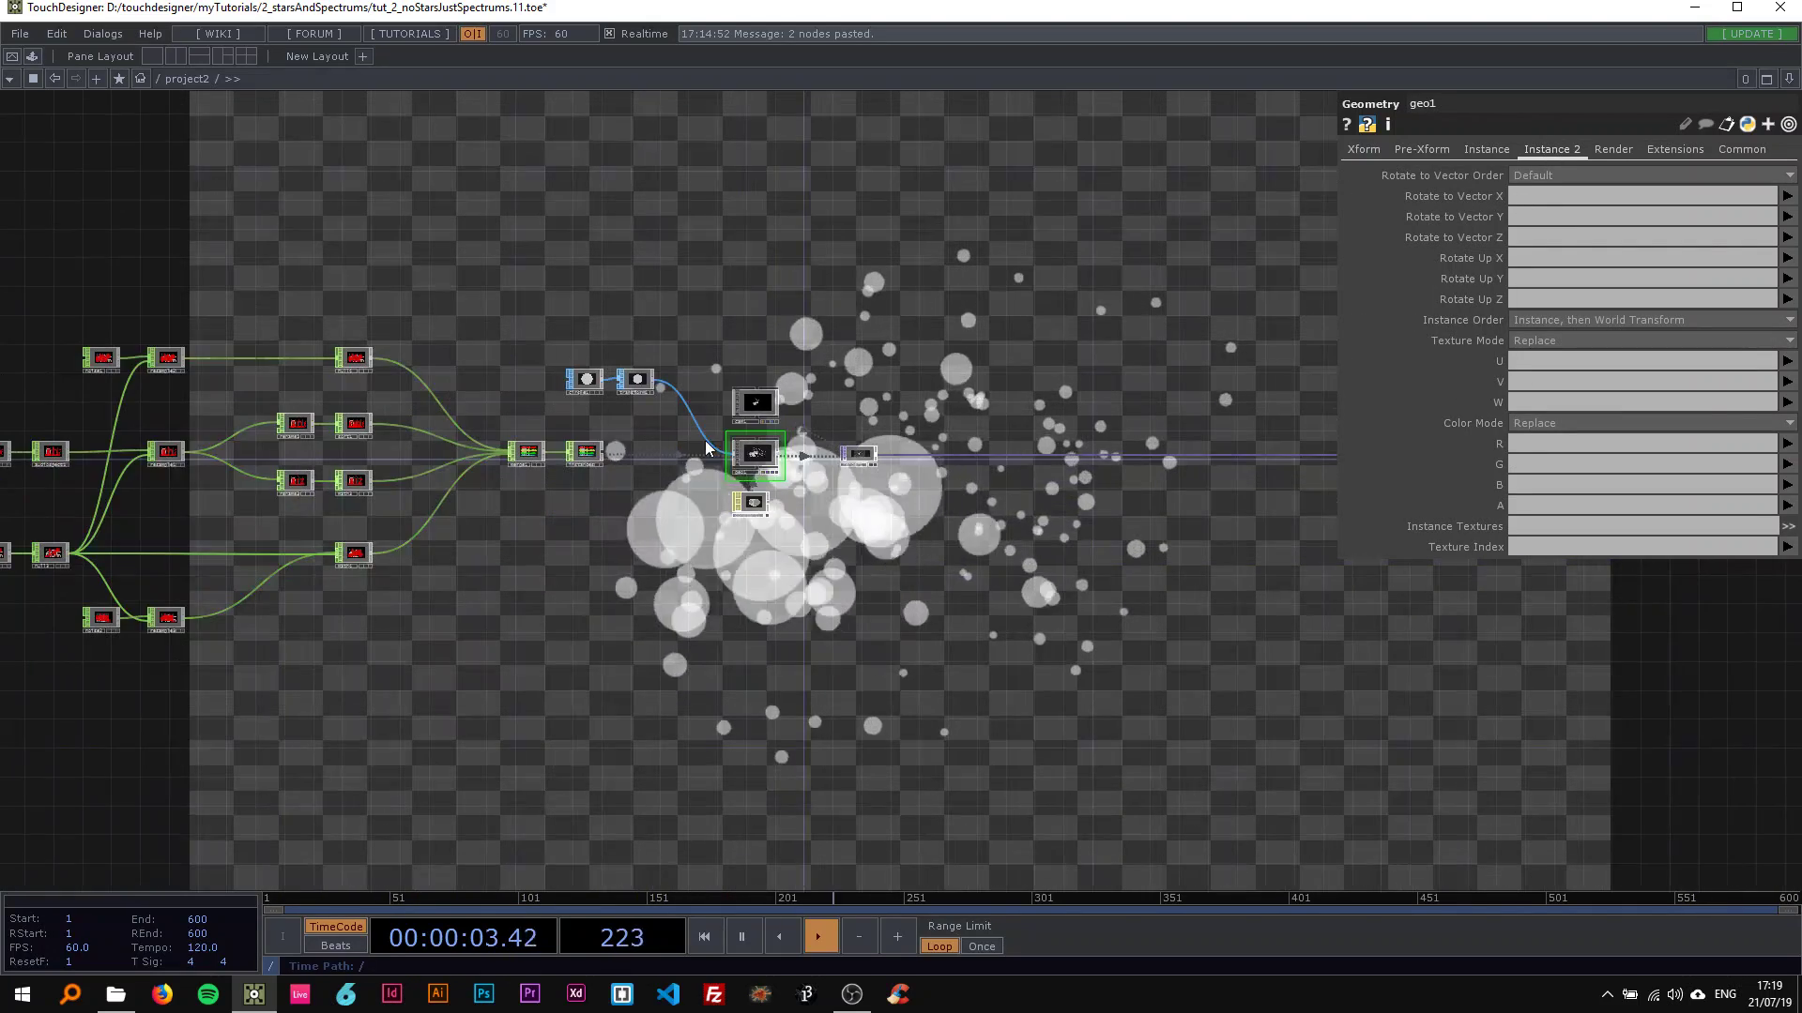
{"action": "left_click_drag", "start_coordinate": [1077, 586], "coordinate": [1645, 603]}
{"action": "scroll", "coordinate": [267, 517], "scroll_direction": "up", "scroll_amount": 2}
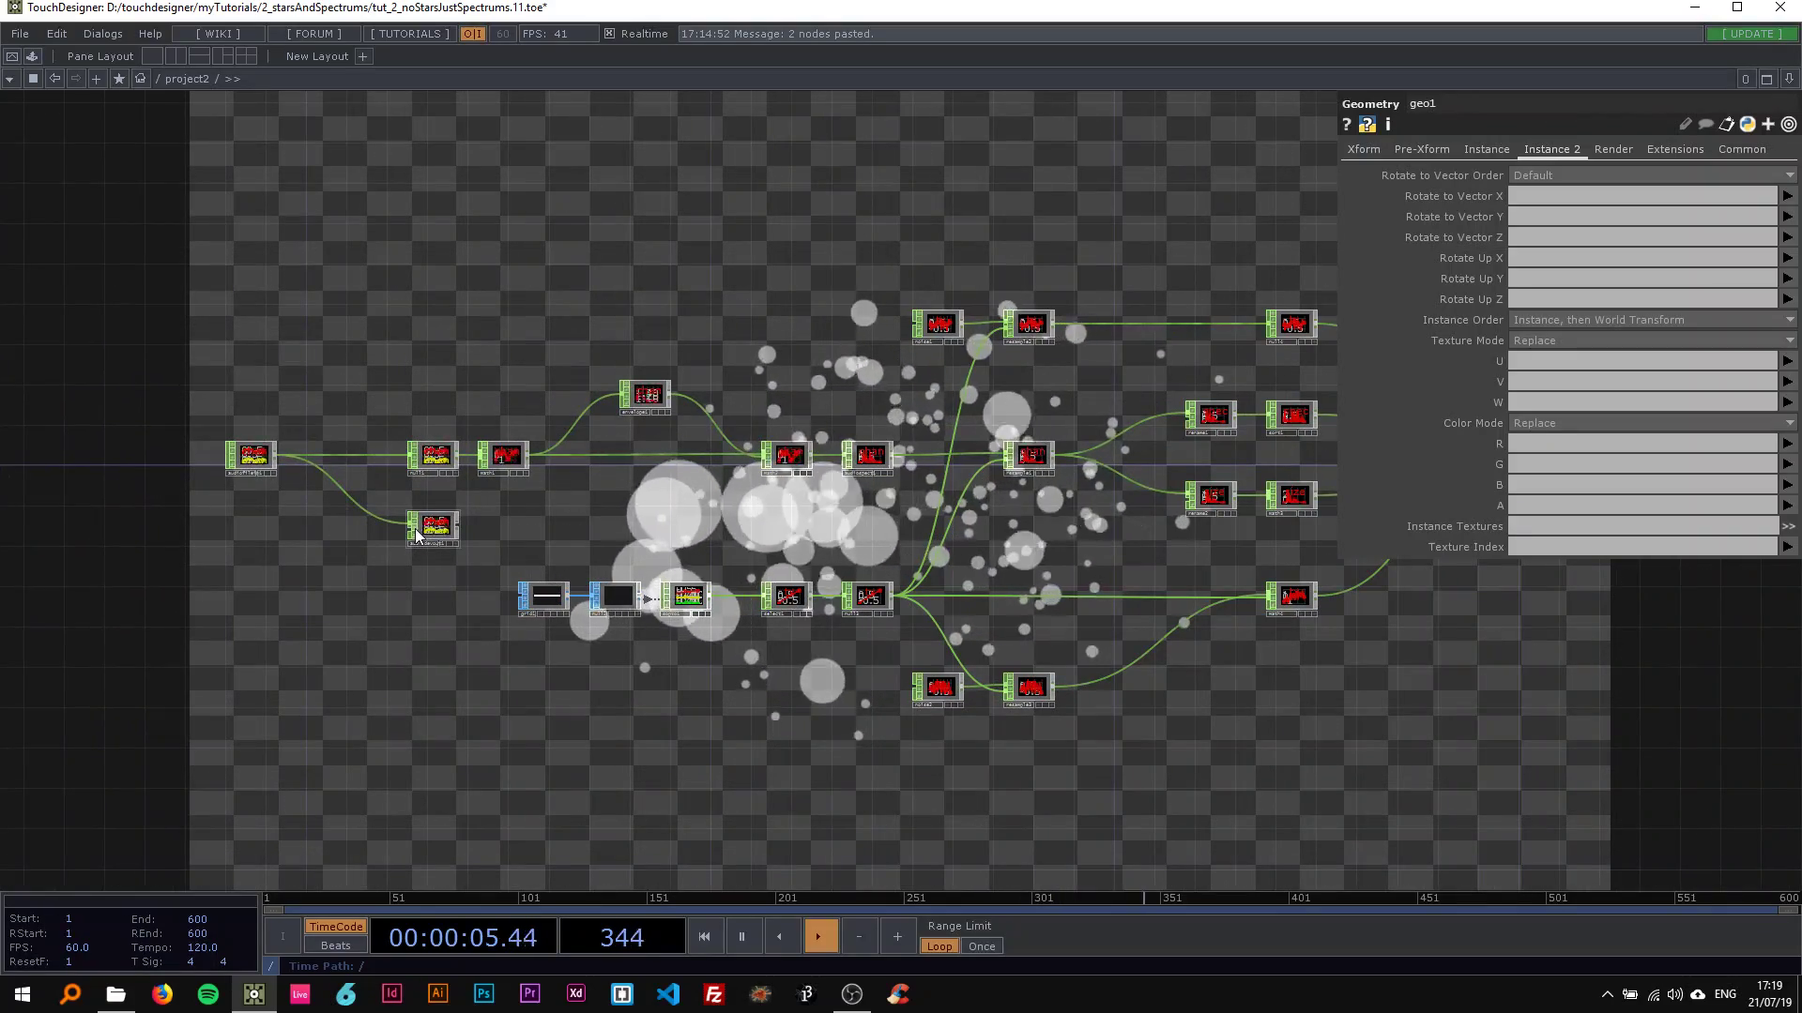
{"action": "left_click_drag", "start_coordinate": [1096, 537], "coordinate": [348, 537]}
{"action": "scroll", "coordinate": [1258, 467], "scroll_direction": "up", "scroll_amount": 4}
{"action": "left_click_drag", "start_coordinate": [1073, 363], "coordinate": [838, 392]}
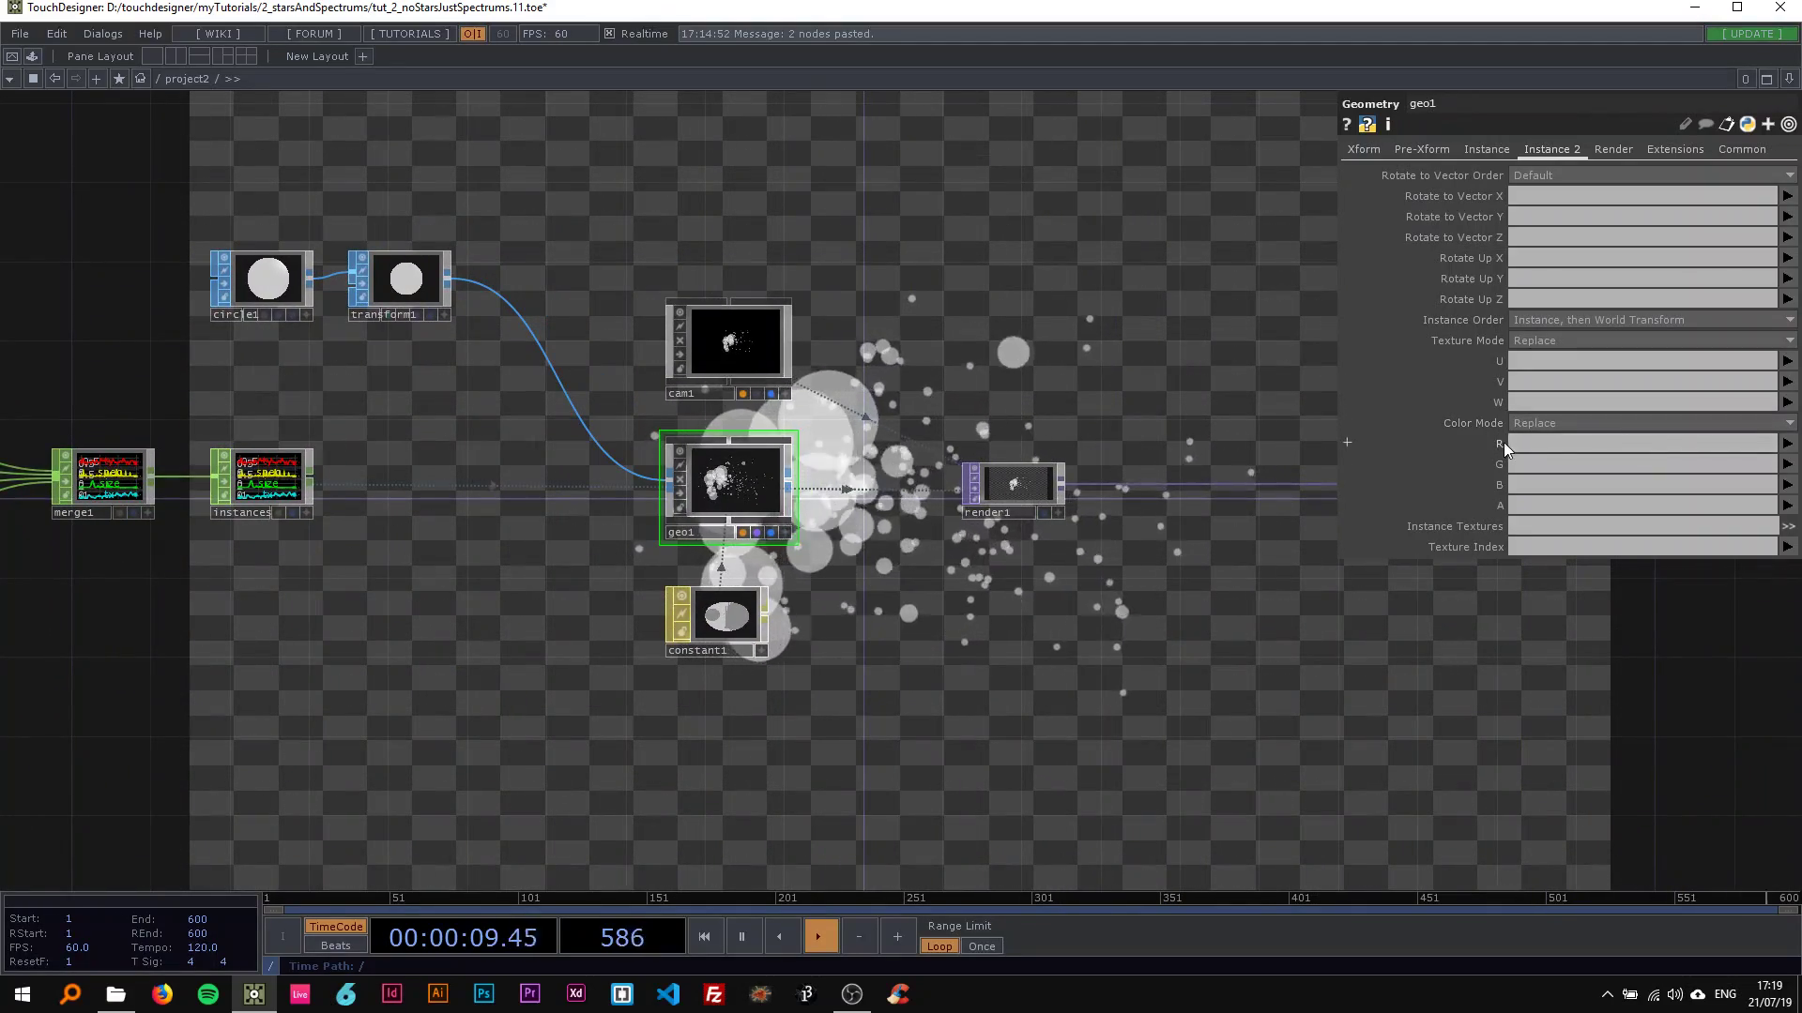
{"action": "left_click_drag", "start_coordinate": [1086, 357], "coordinate": [835, 448]}
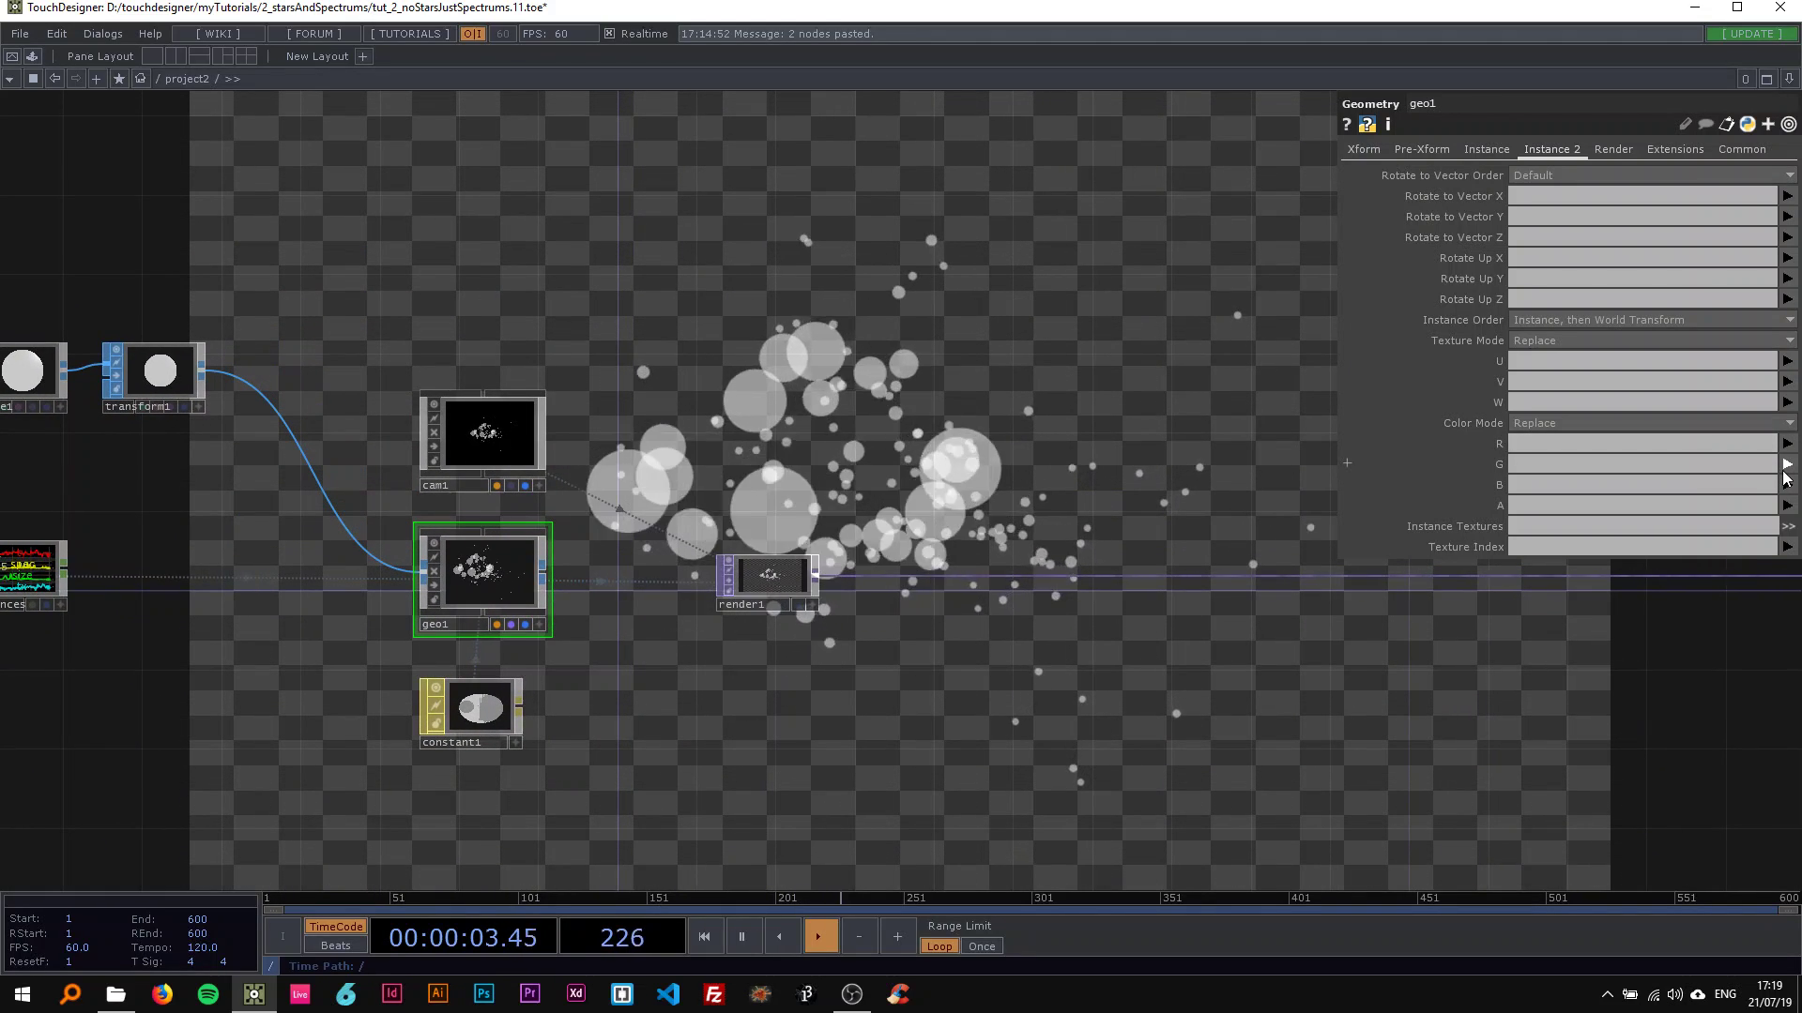
{"action": "left_click", "coordinate": [1784, 466]}
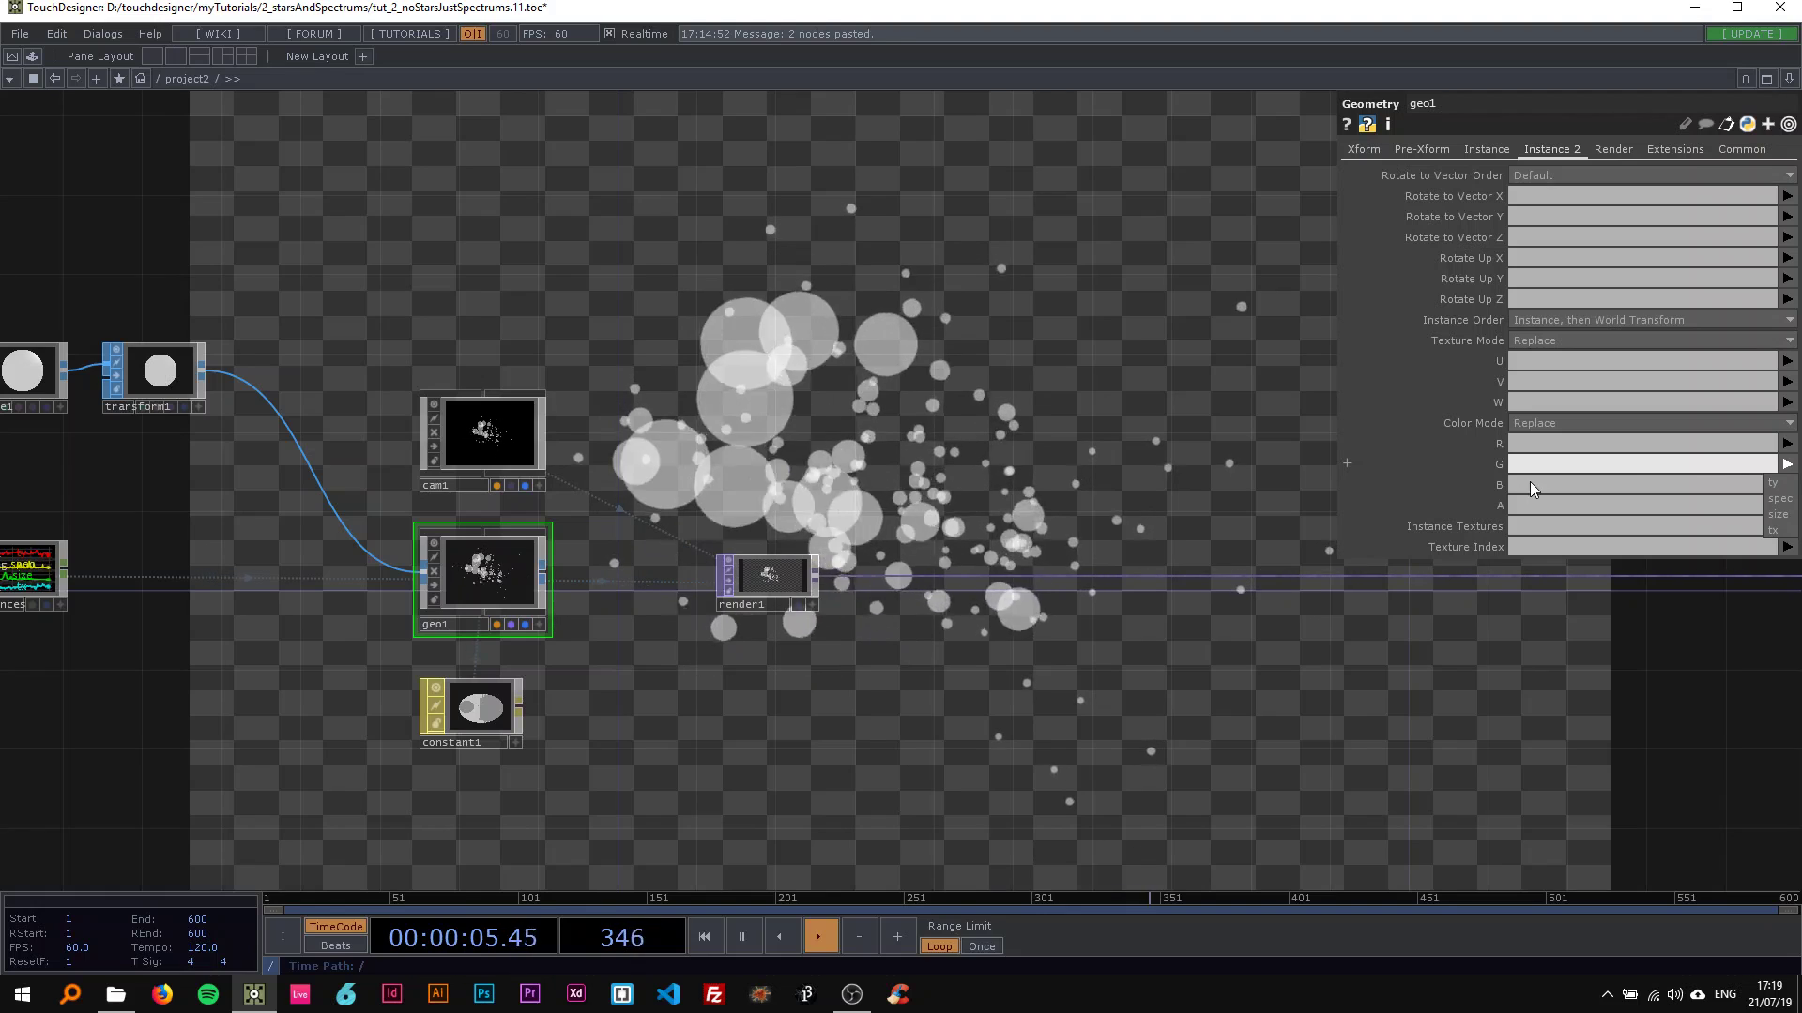
{"action": "left_click", "coordinate": [1780, 501]}
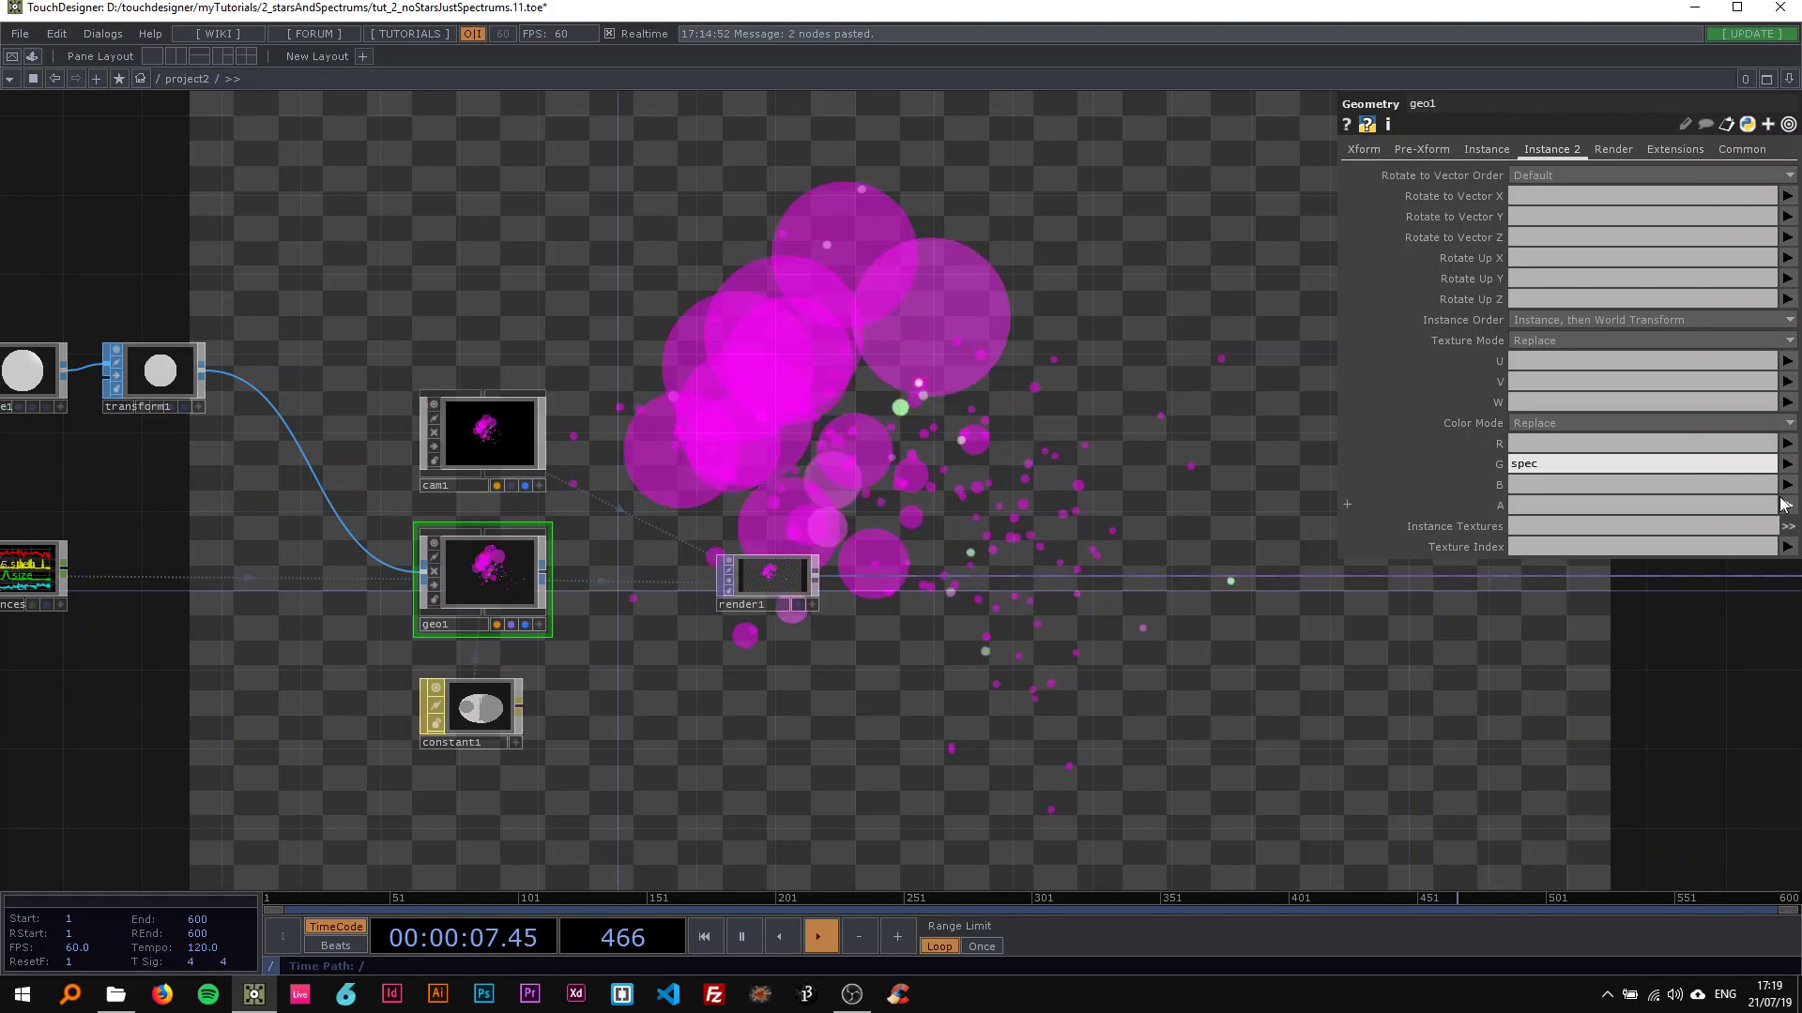
{"action": "left_click", "coordinate": [1788, 517]}
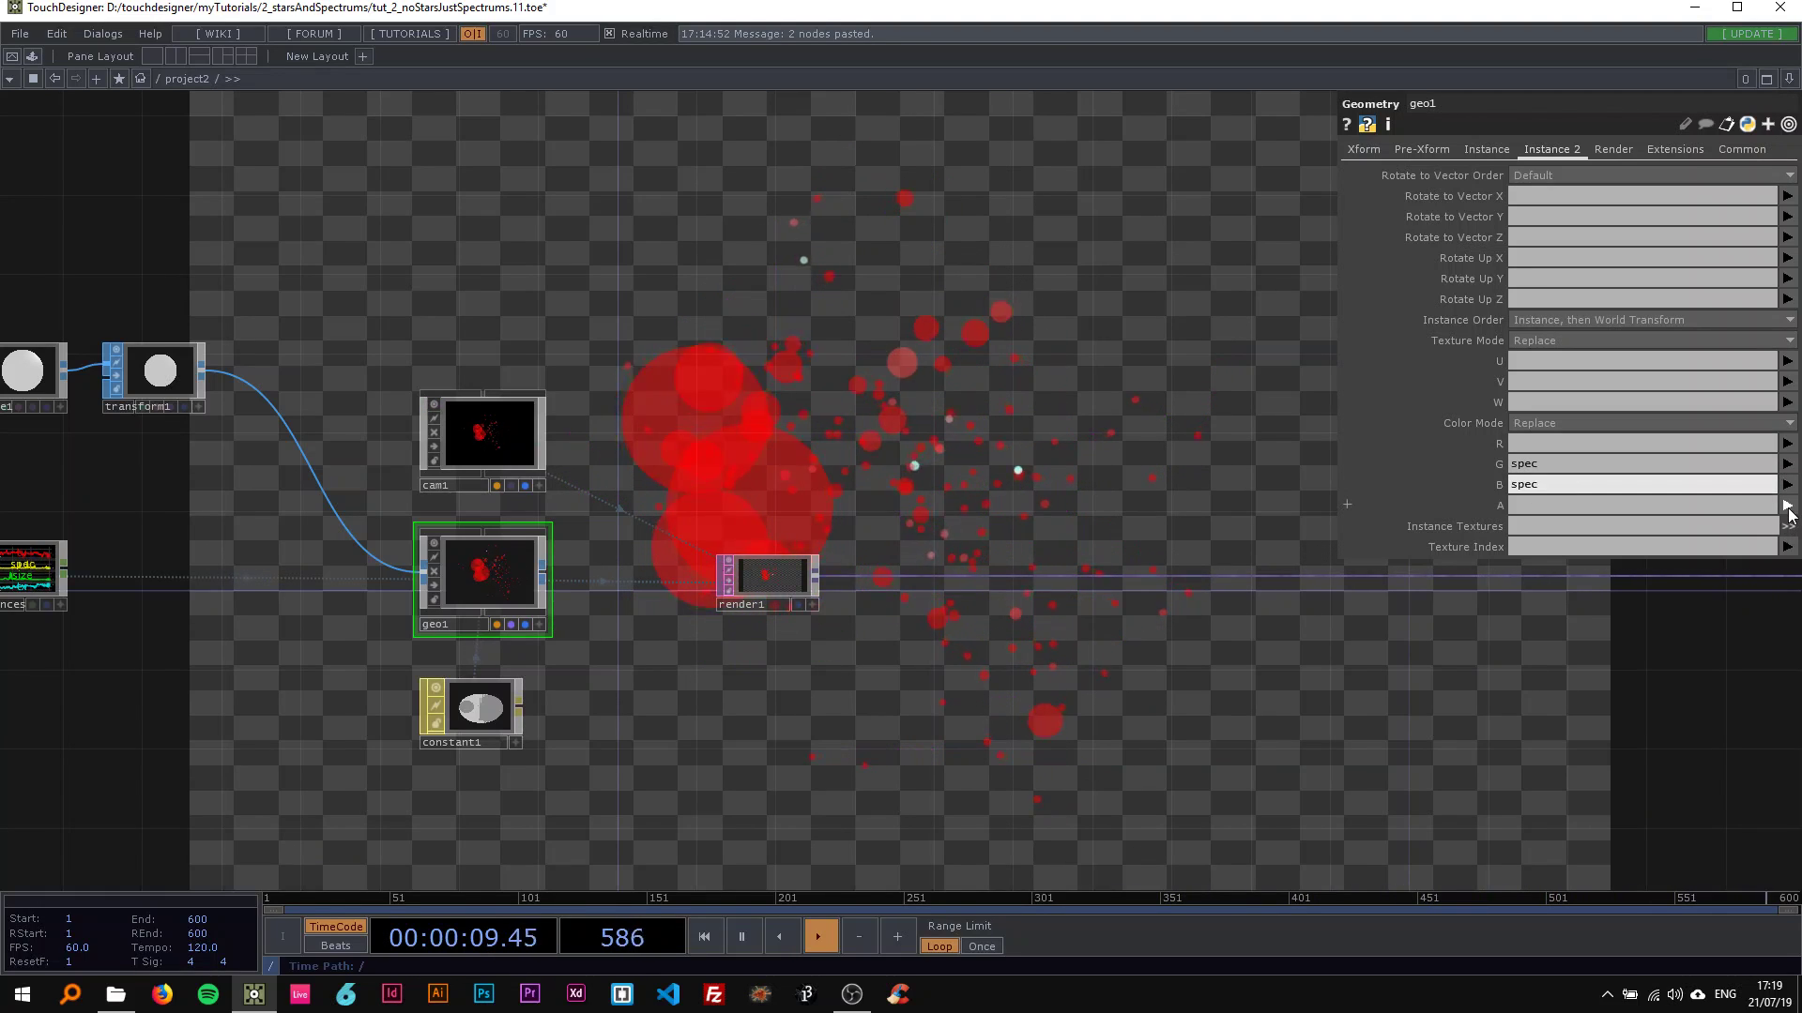
{"action": "left_click", "coordinate": [1786, 540]}
Step: Review the CHOP network from the audio input to the instances and how the coloured circles react in the background render
{"action": "scroll", "coordinate": [781, 507], "scroll_direction": "down", "scroll_amount": 5}
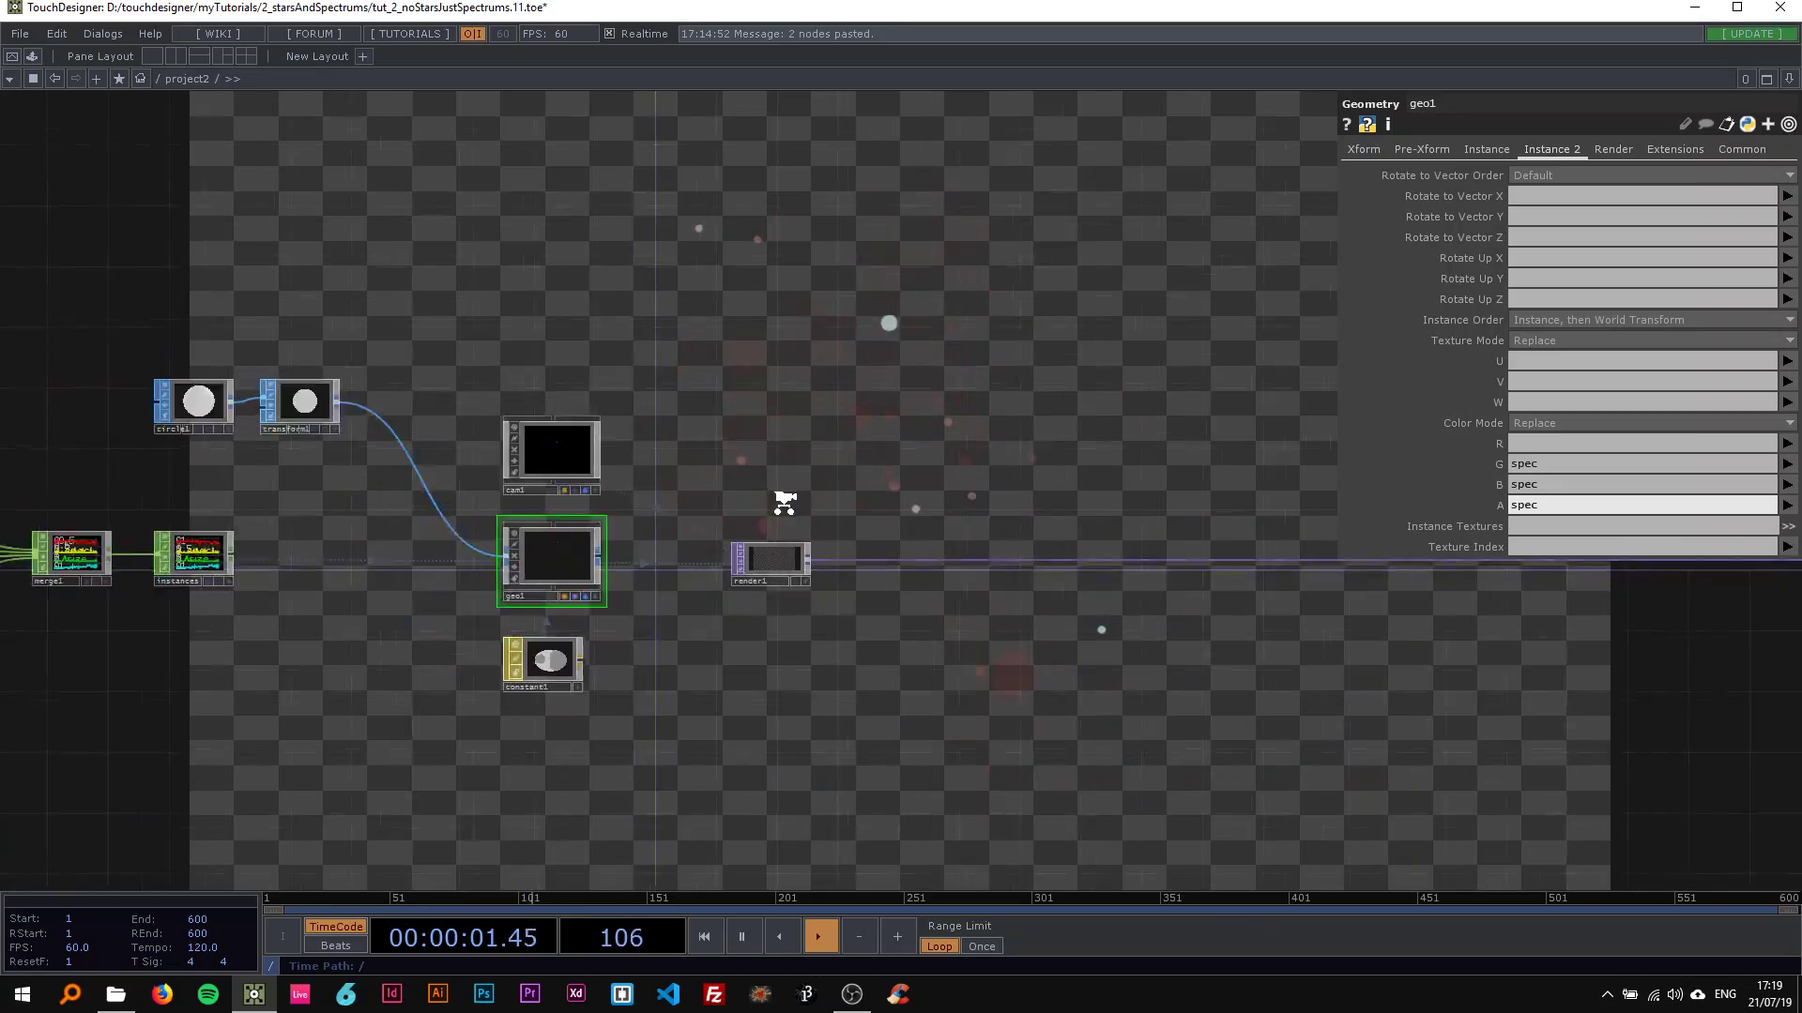
{"action": "left_click_drag", "start_coordinate": [717, 411], "coordinate": [1236, 412]}
{"action": "left_click_drag", "start_coordinate": [147, 612], "coordinate": [408, 605]}
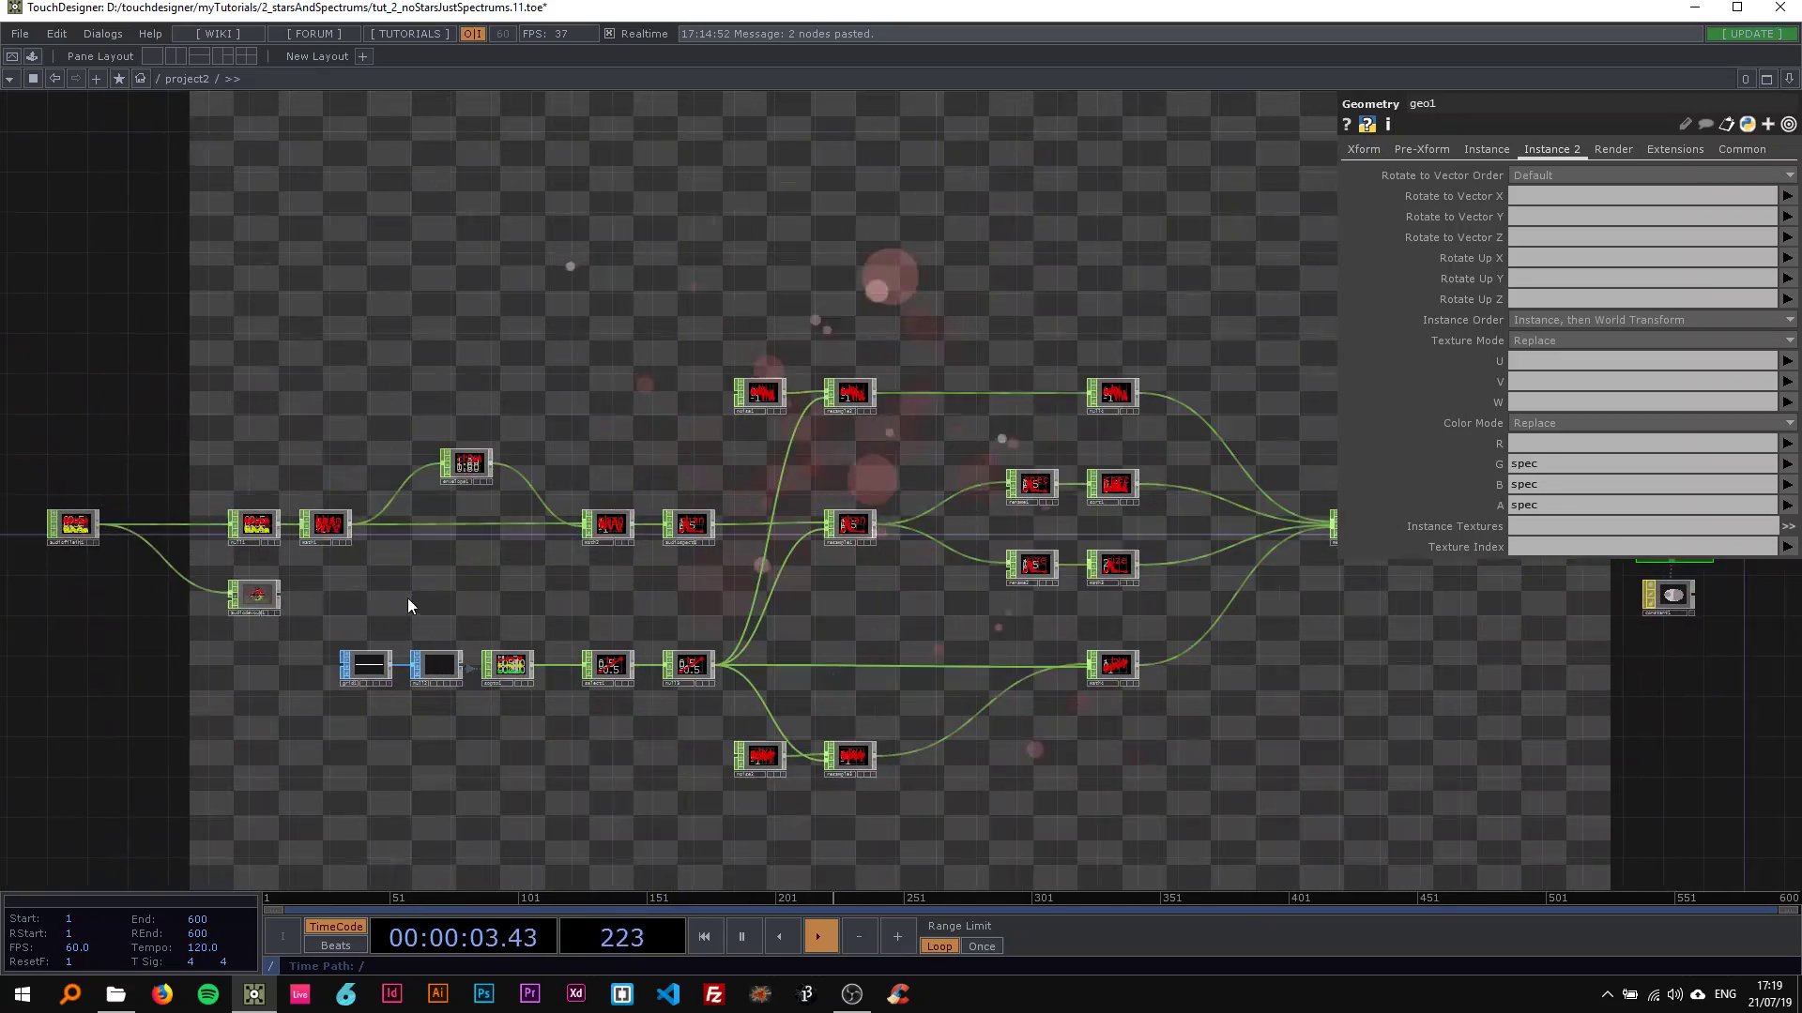
{"action": "left_click_drag", "start_coordinate": [680, 602], "coordinate": [420, 627]}
{"action": "left_click_drag", "start_coordinate": [509, 321], "coordinate": [188, 279]}
{"action": "scroll", "coordinate": [863, 521], "scroll_direction": "up", "scroll_amount": 6}
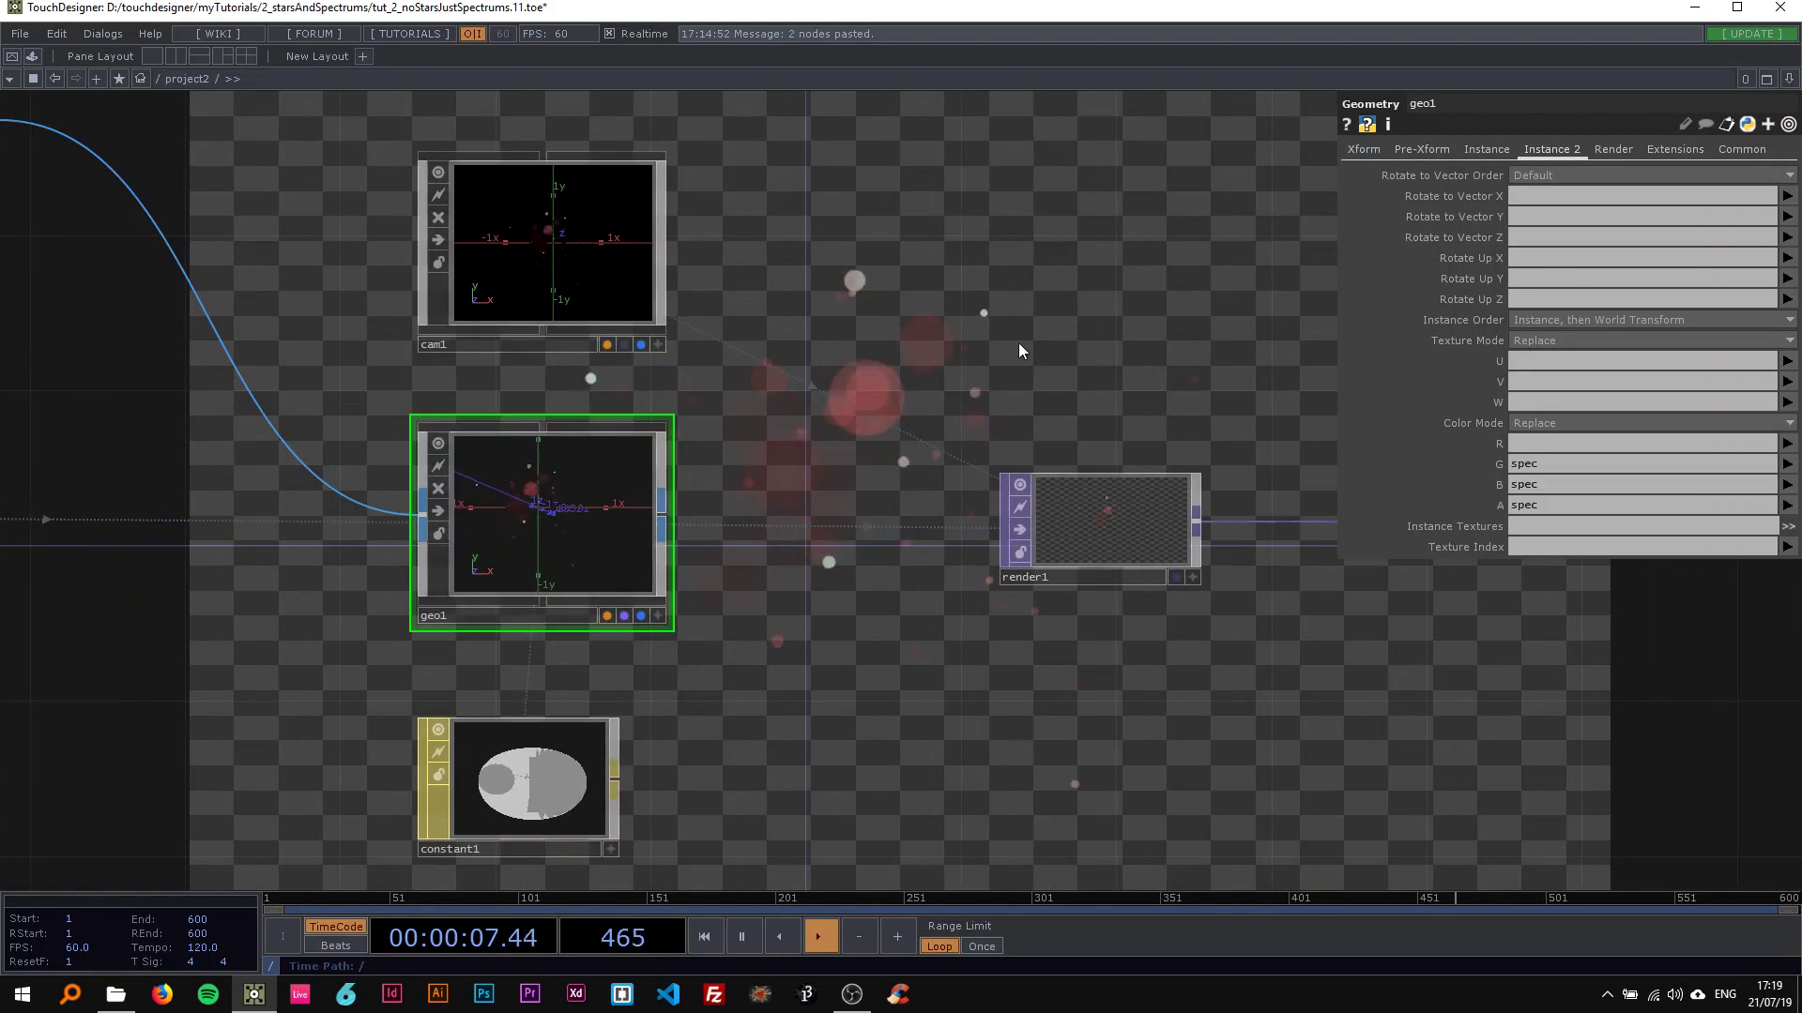
{"action": "left_click_drag", "start_coordinate": [1206, 246], "coordinate": [791, 500]}
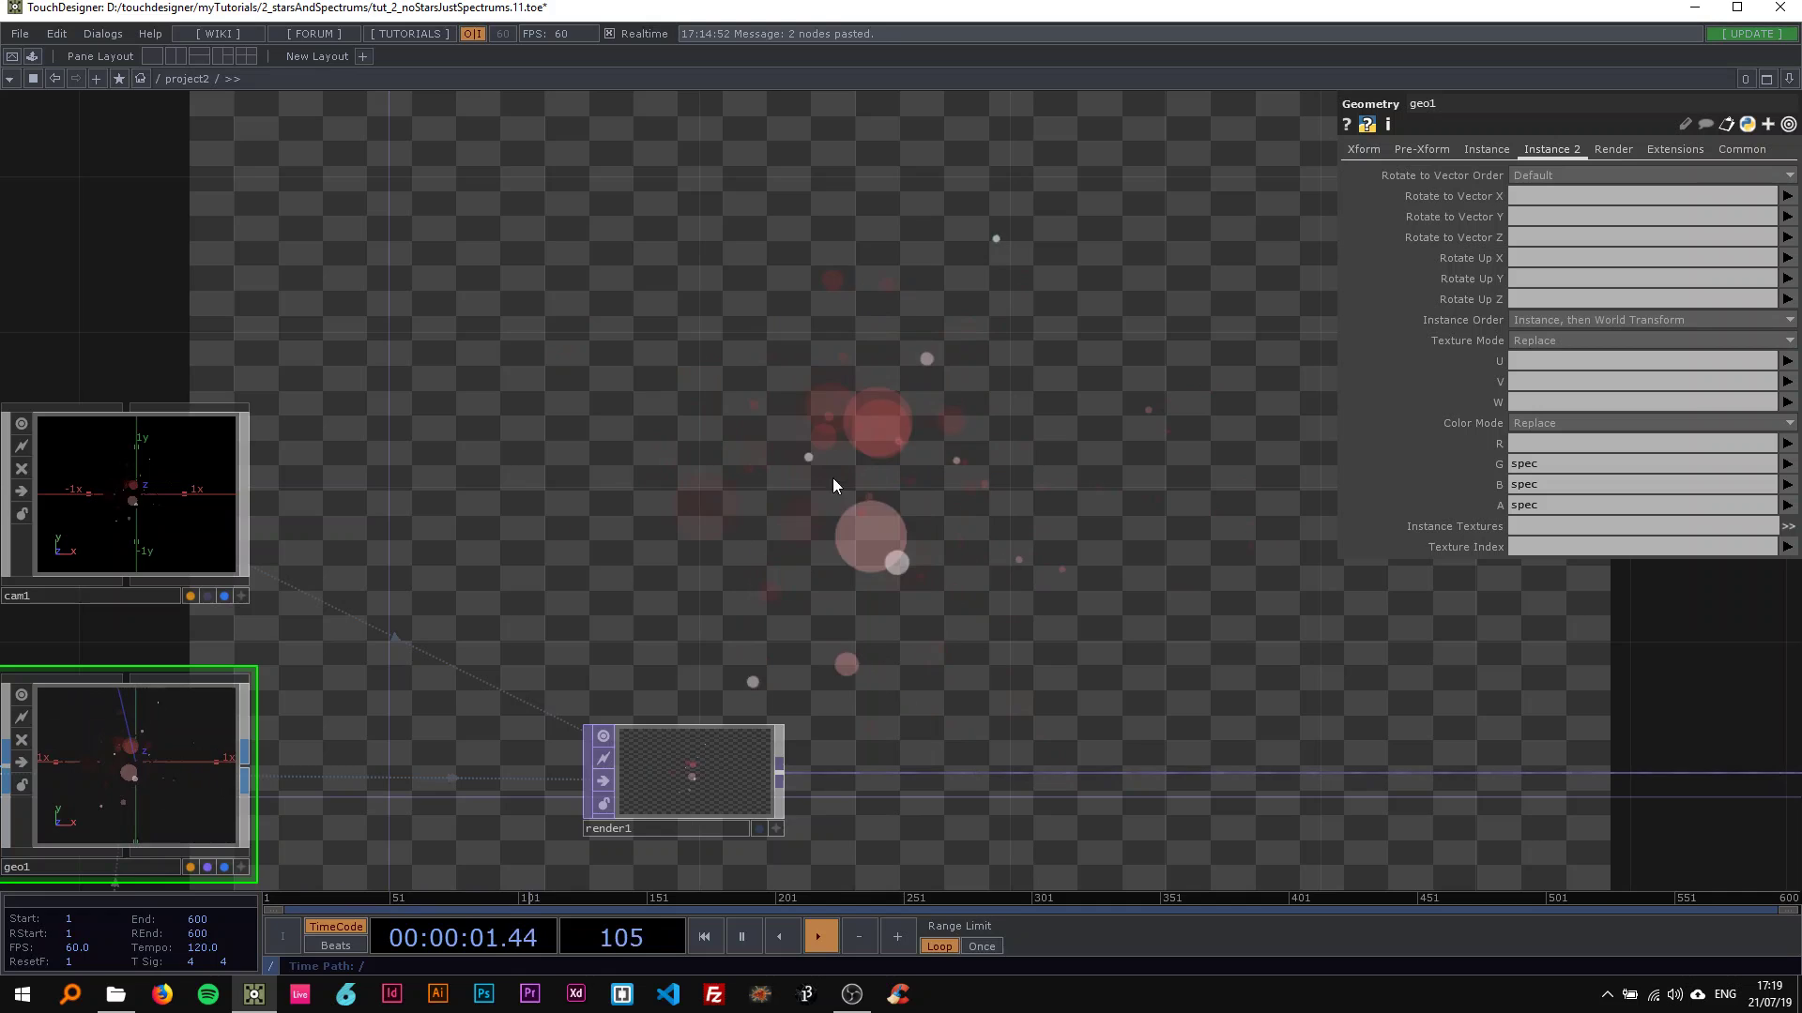
{"action": "scroll", "coordinate": [841, 431], "scroll_direction": "down", "scroll_amount": 3}
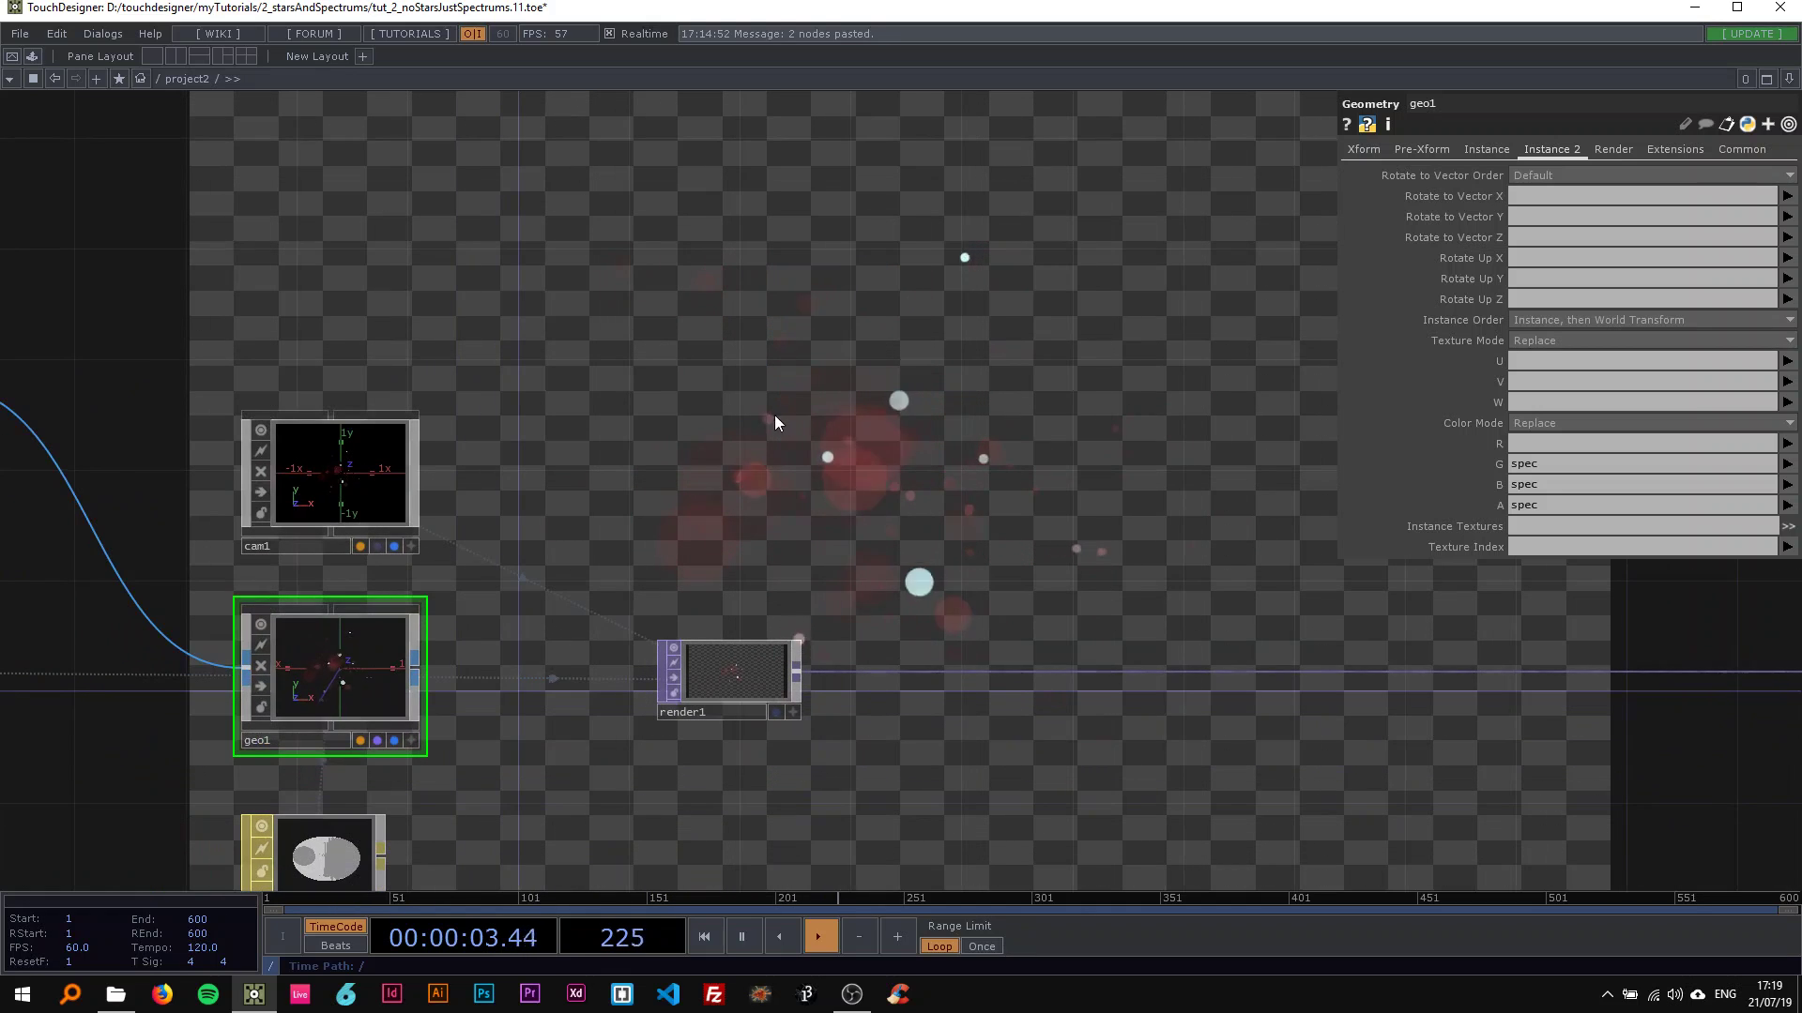
{"action": "scroll", "coordinate": [775, 412], "scroll_direction": "down", "scroll_amount": 3}
{"action": "left_click_drag", "start_coordinate": [706, 392], "coordinate": [874, 427]}
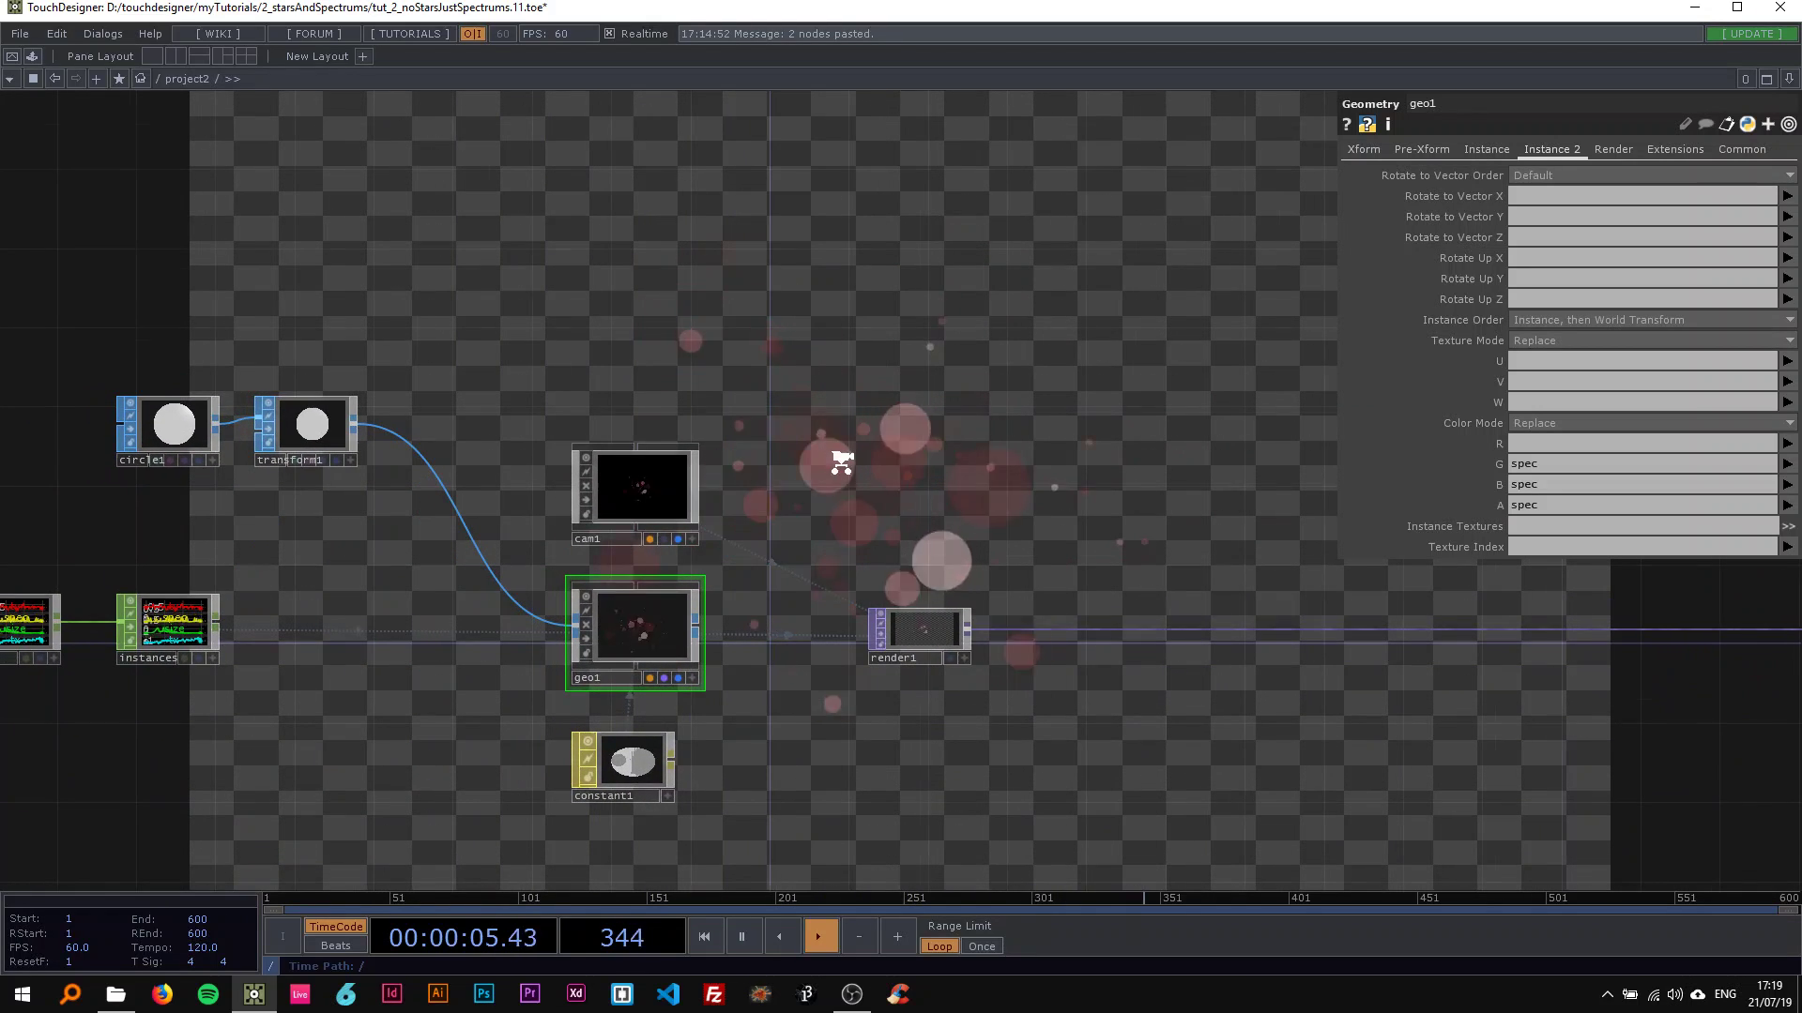
{"action": "scroll", "coordinate": [840, 454], "scroll_direction": "down", "scroll_amount": 2}
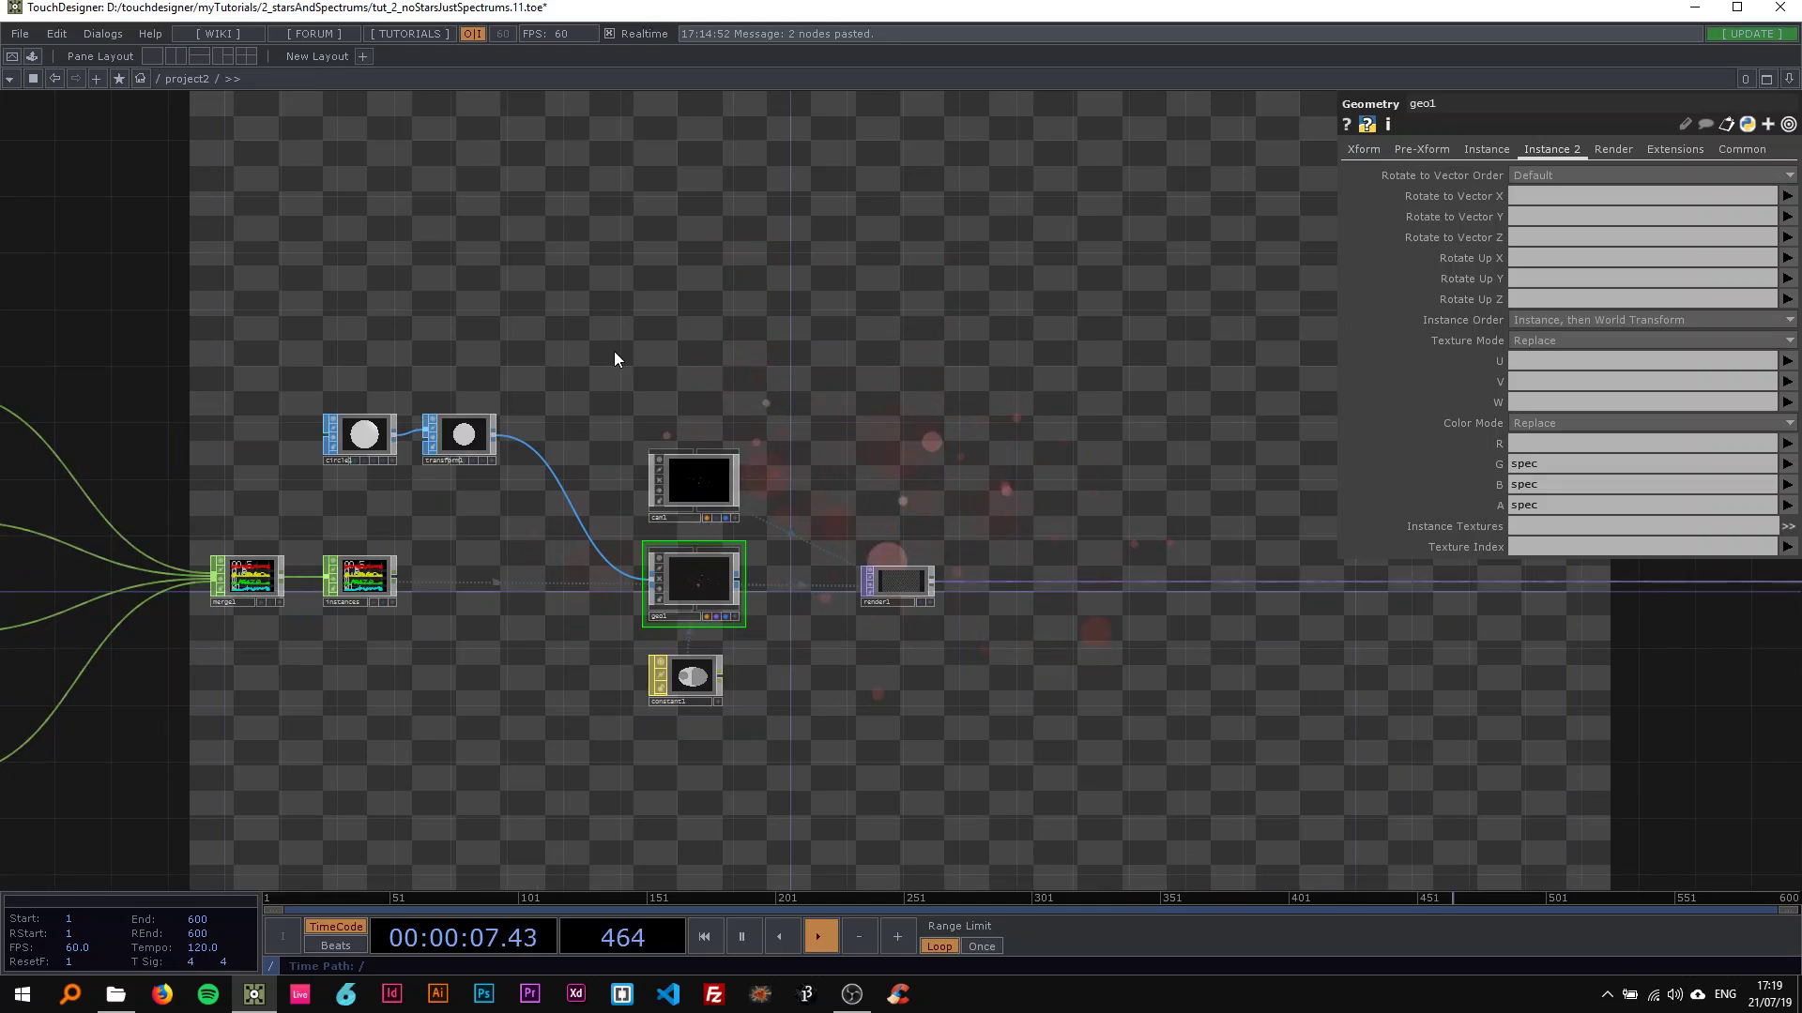
{"action": "scroll", "coordinate": [615, 352], "scroll_direction": "down", "scroll_amount": 2}
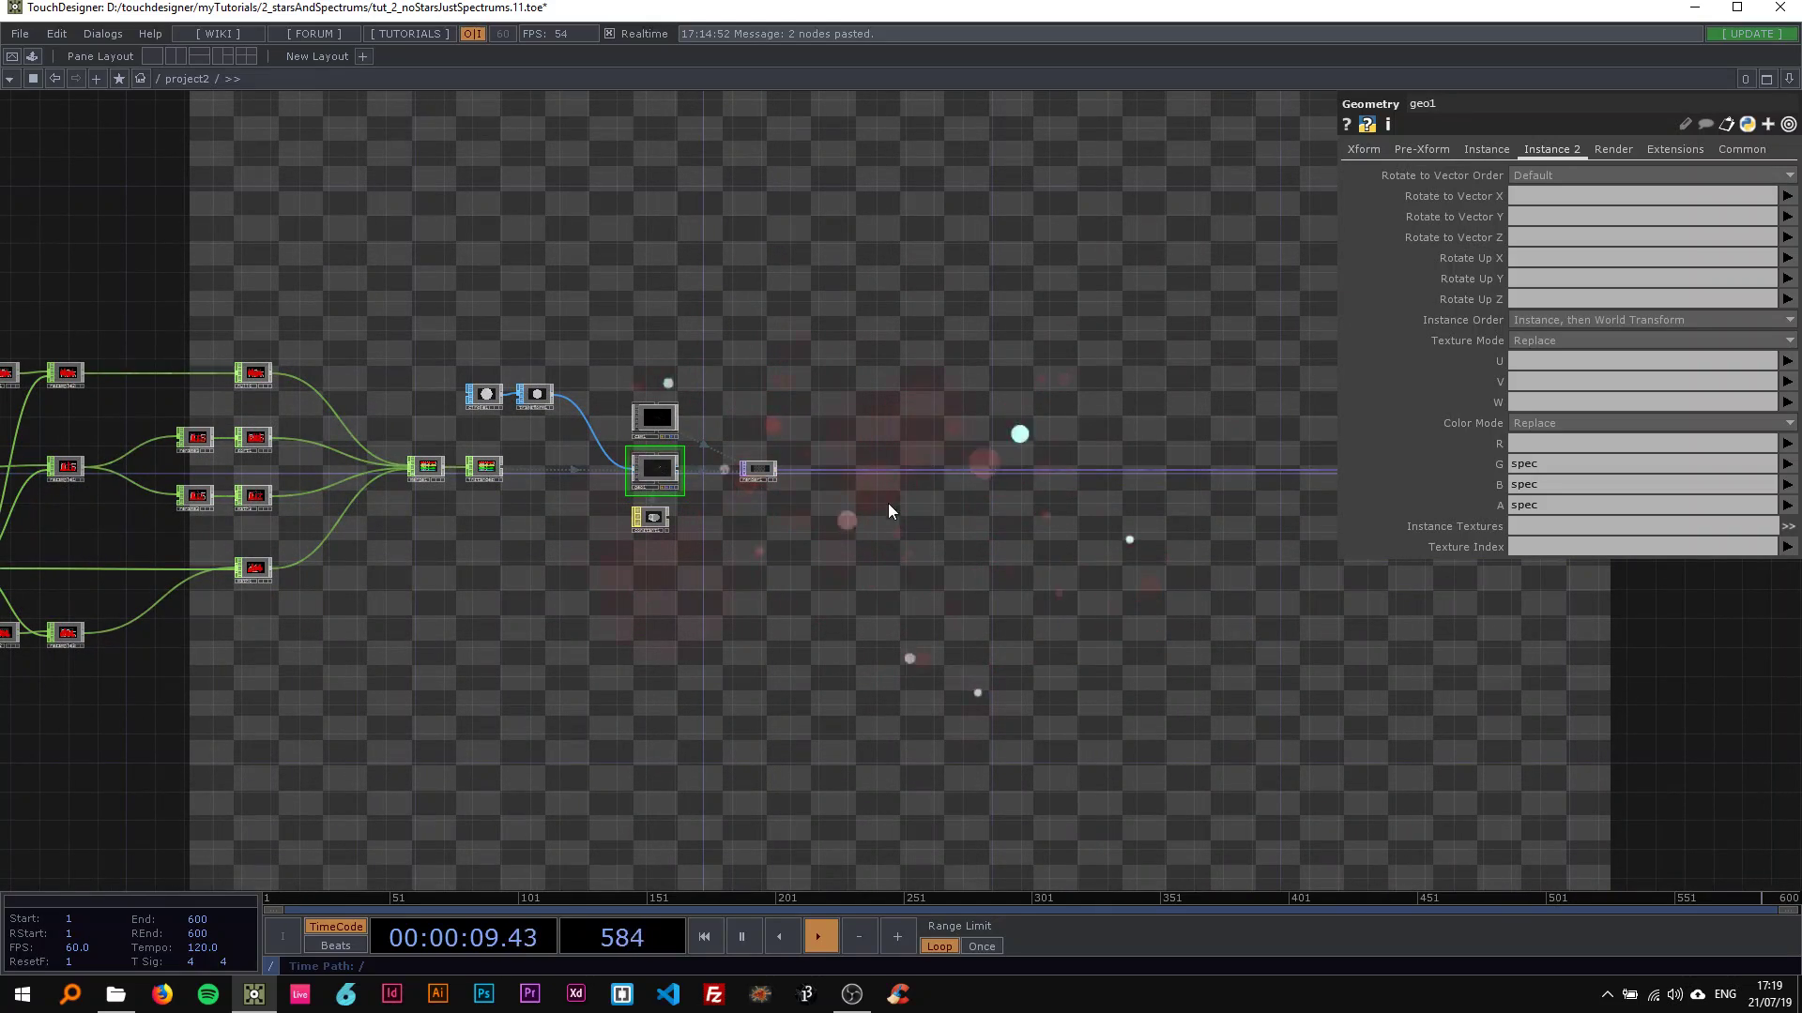
{"action": "scroll", "coordinate": [869, 475], "scroll_direction": "up", "scroll_amount": 2}
{"action": "left_click_drag", "start_coordinate": [698, 413], "coordinate": [627, 426]}
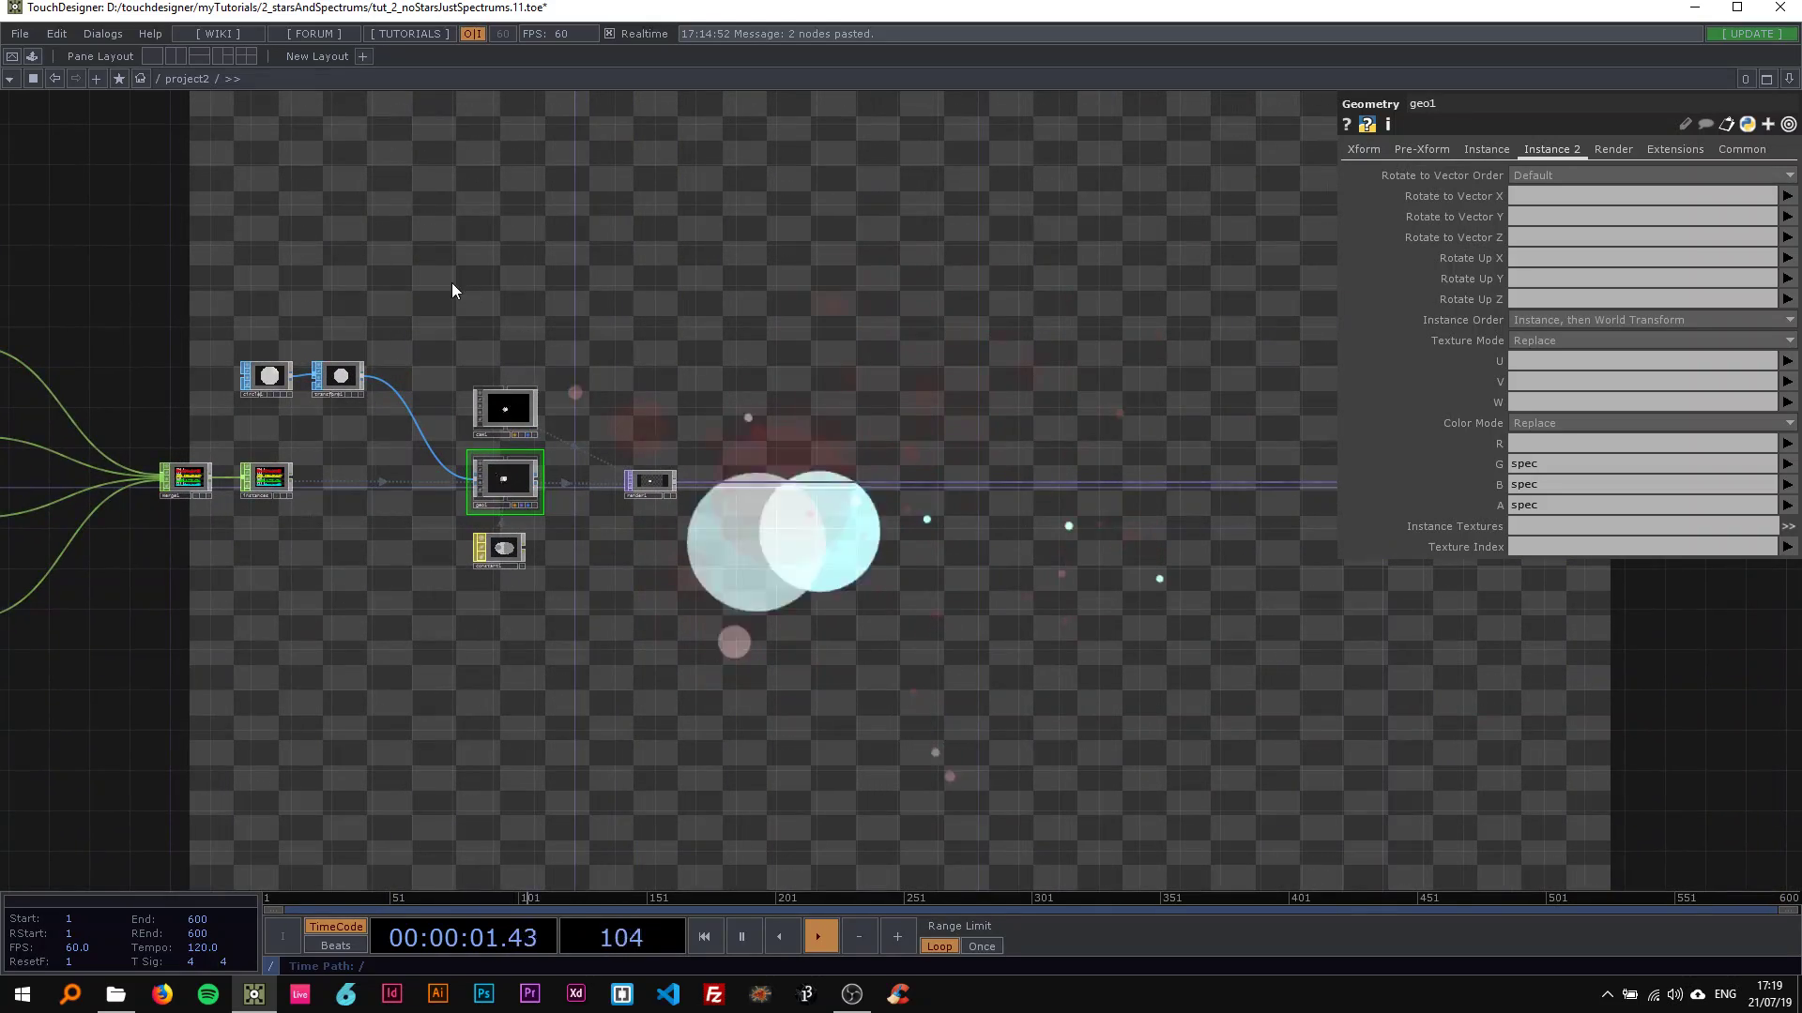
{"action": "left_click_drag", "start_coordinate": [330, 260], "coordinate": [892, 328]}
{"action": "scroll", "coordinate": [888, 340], "scroll_direction": "down", "scroll_amount": 4}
{"action": "scroll", "coordinate": [252, 489], "scroll_direction": "up", "scroll_amount": 4}
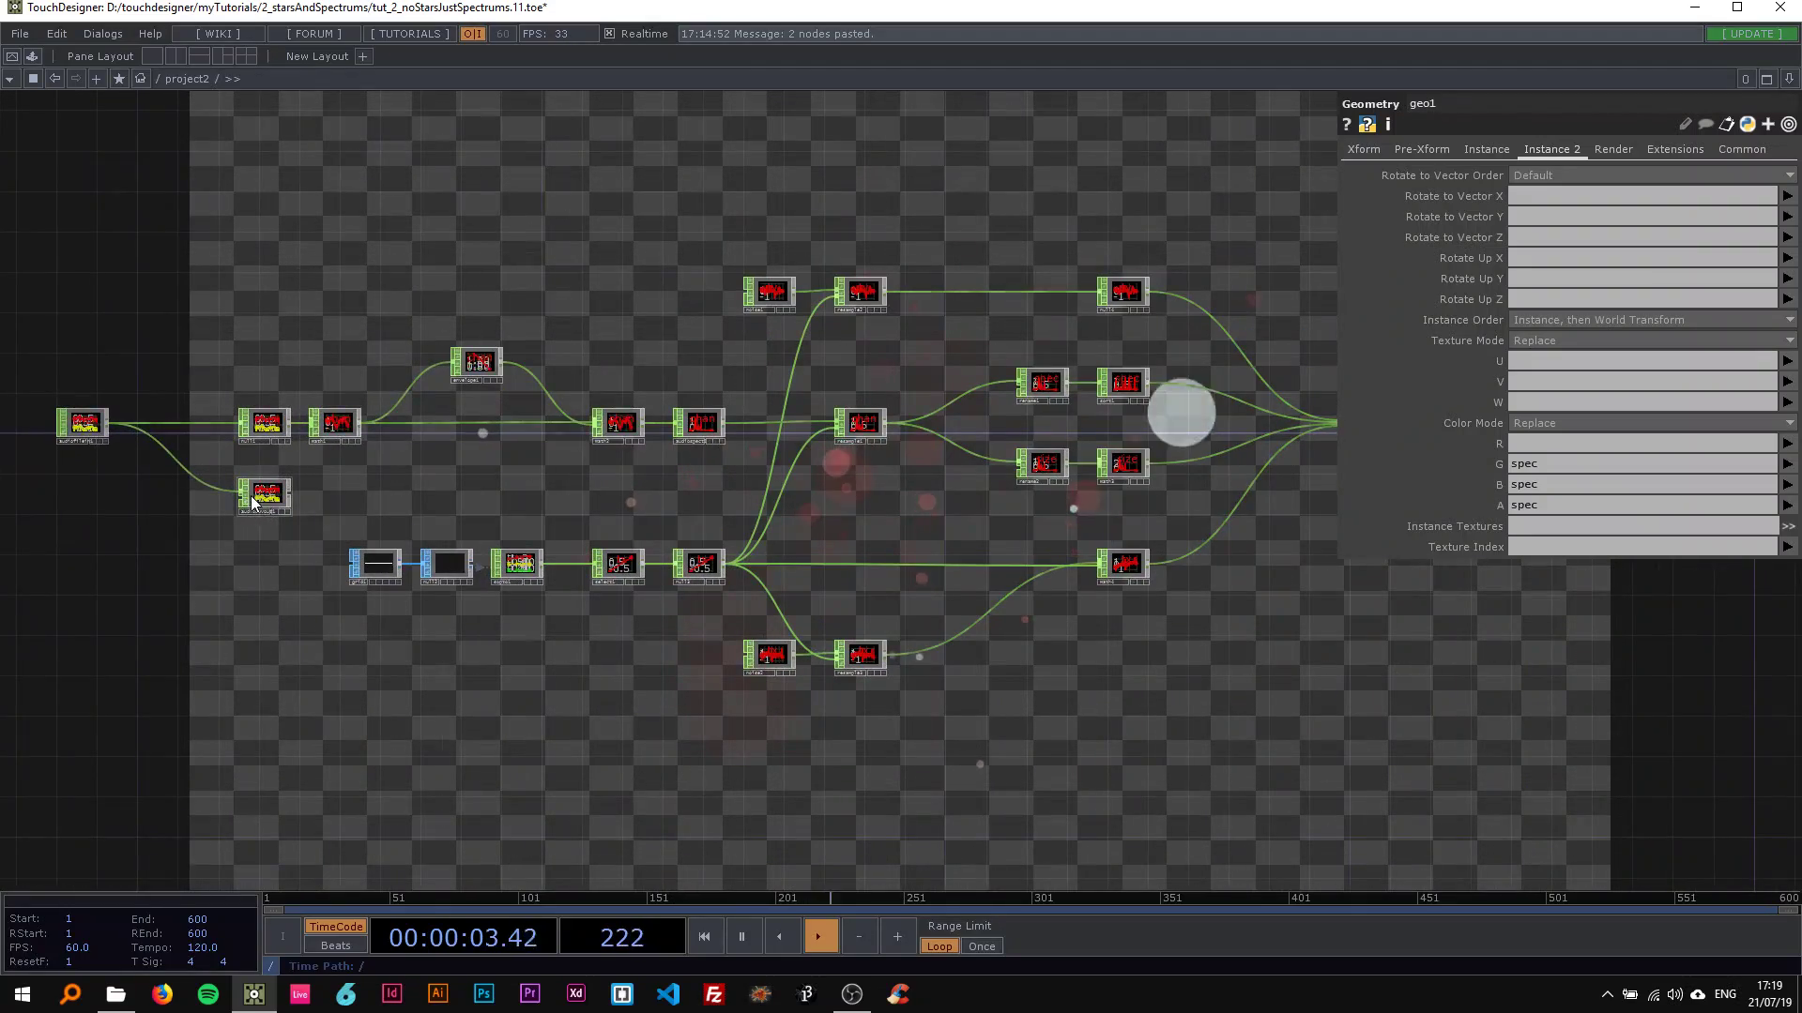
{"action": "left_click_drag", "start_coordinate": [1065, 294], "coordinate": [686, 303]}
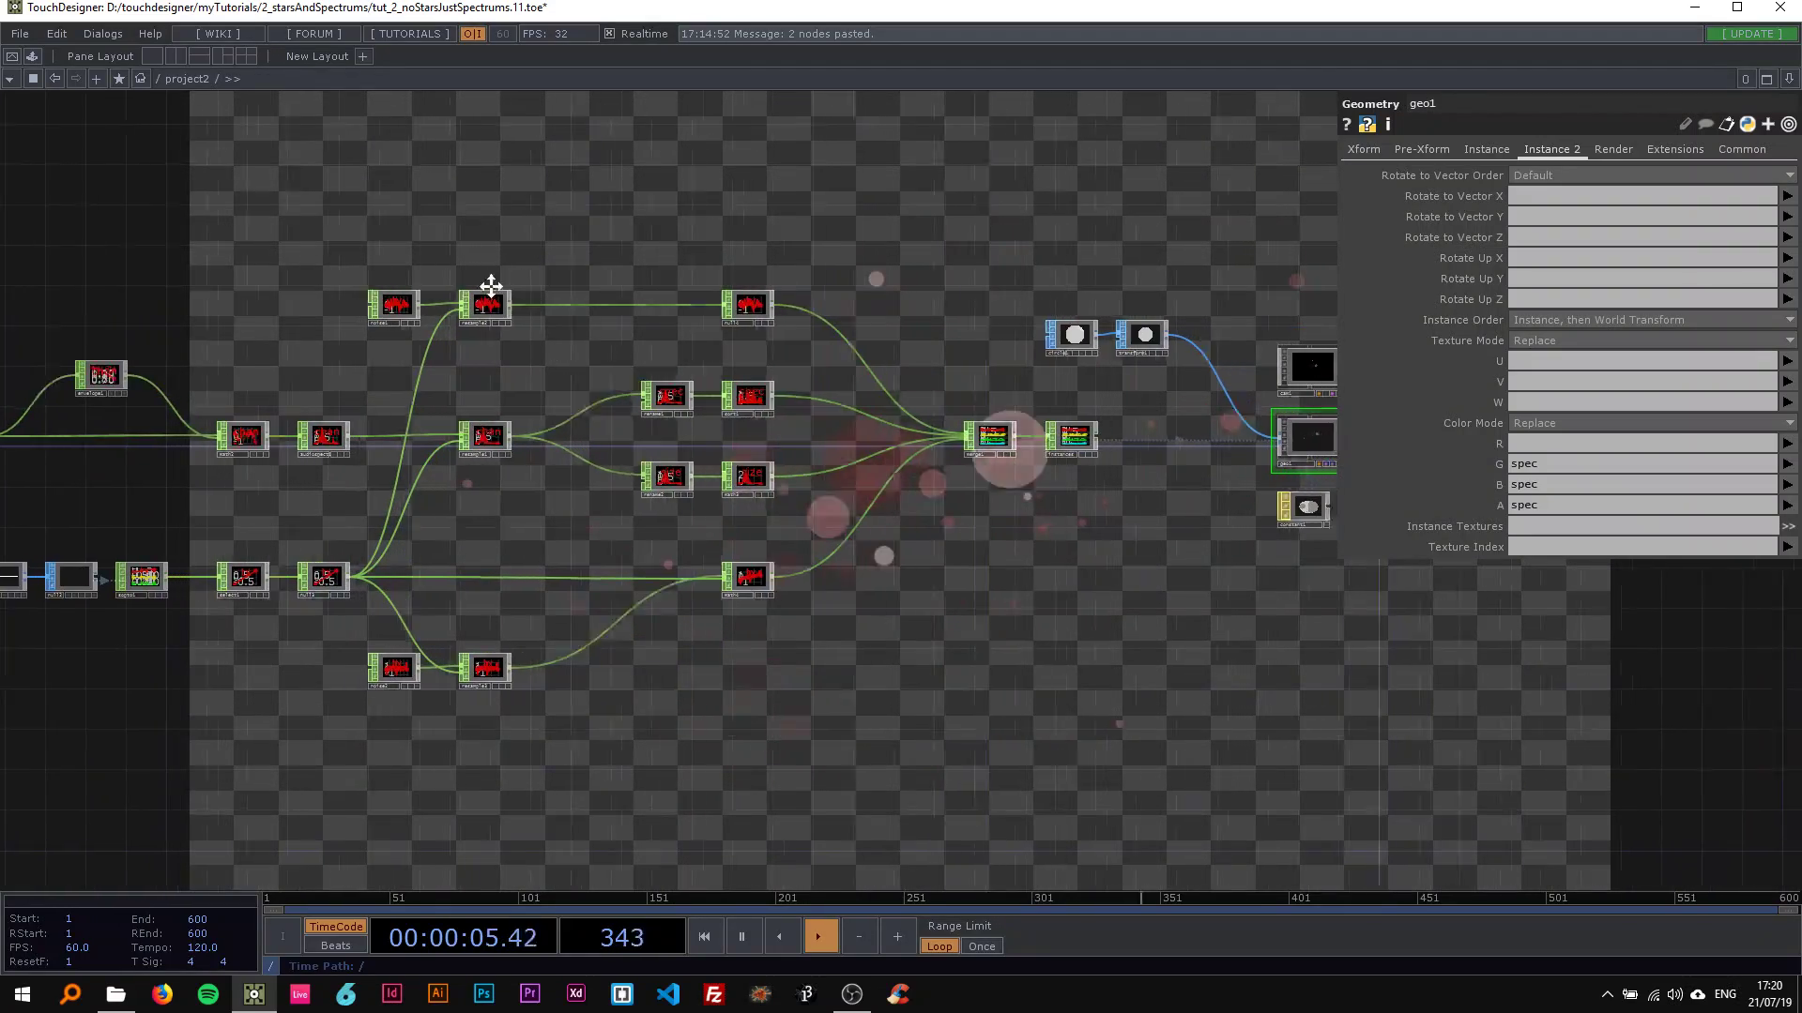
Step: Insert a Composite TOP between render1 and the bg null and set its operation to Add
{"action": "left_click_drag", "start_coordinate": [1258, 281], "coordinate": [340, 337]}
{"action": "left_click_drag", "start_coordinate": [943, 431], "coordinate": [491, 436]}
{"action": "left_click_drag", "start_coordinate": [1068, 439], "coordinate": [1566, 441]}
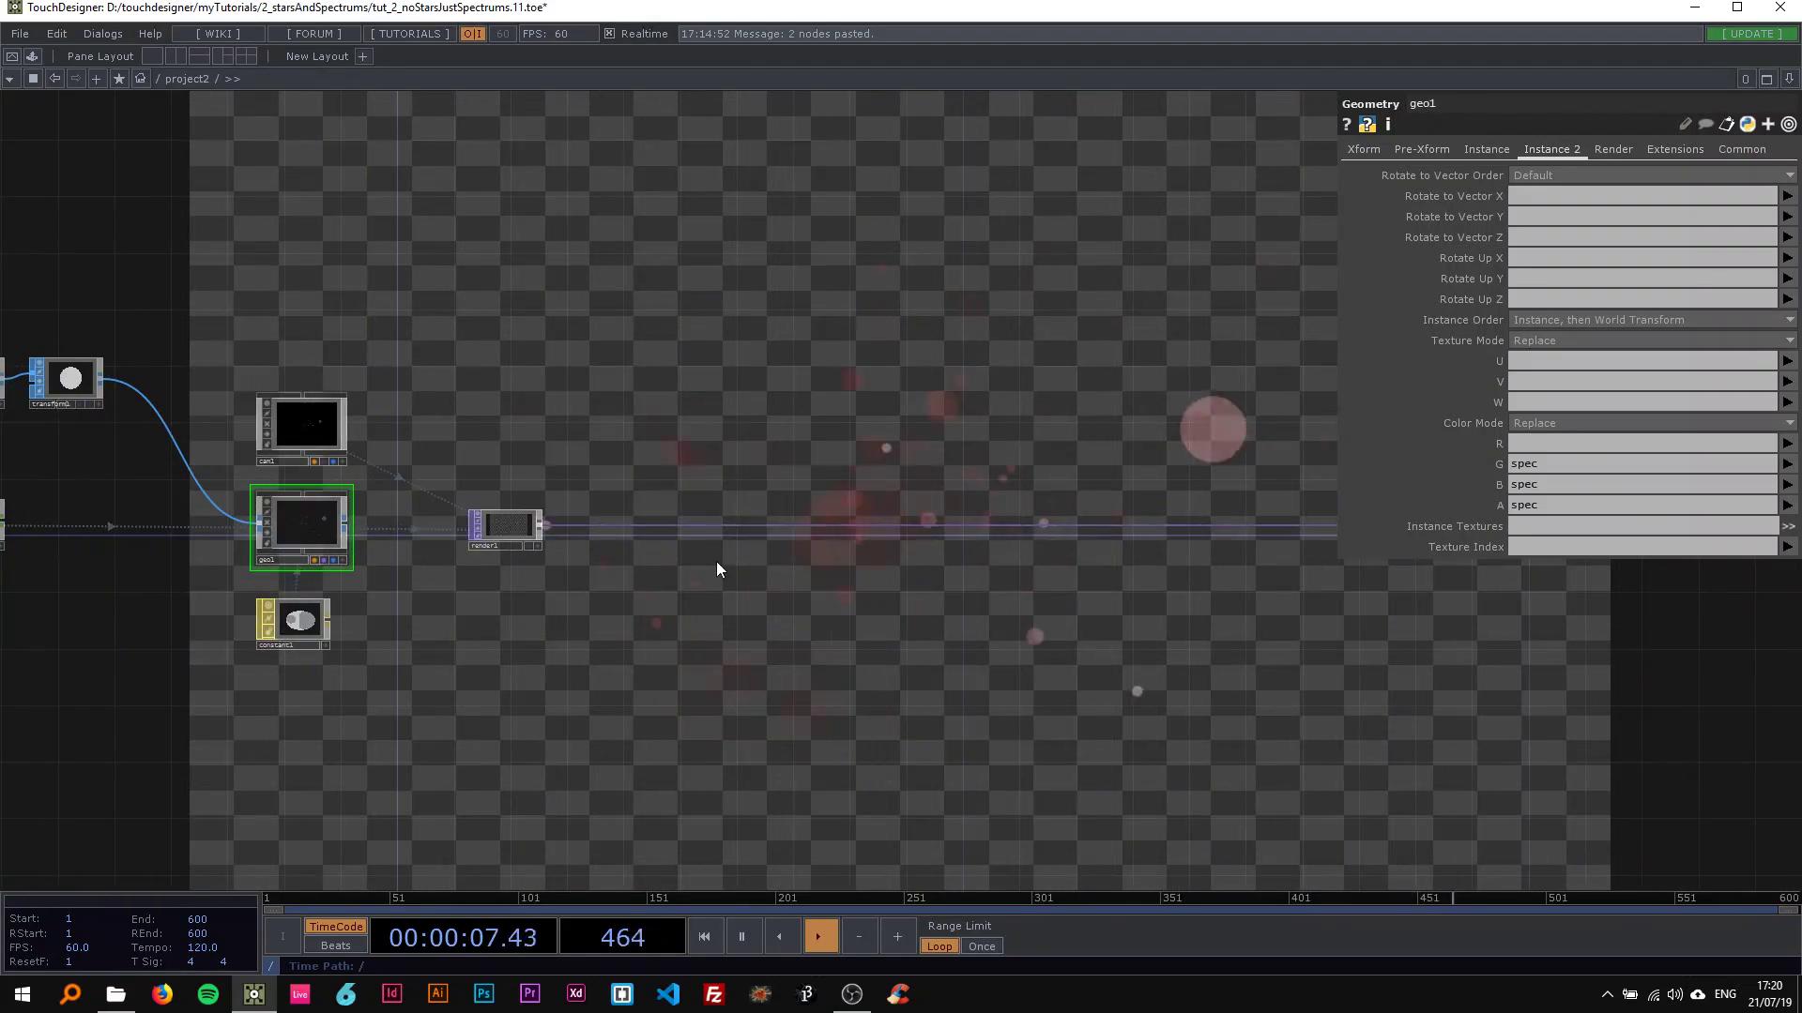
{"action": "right_click", "coordinate": [852, 499]}
{"action": "left_click", "coordinate": [852, 499]}
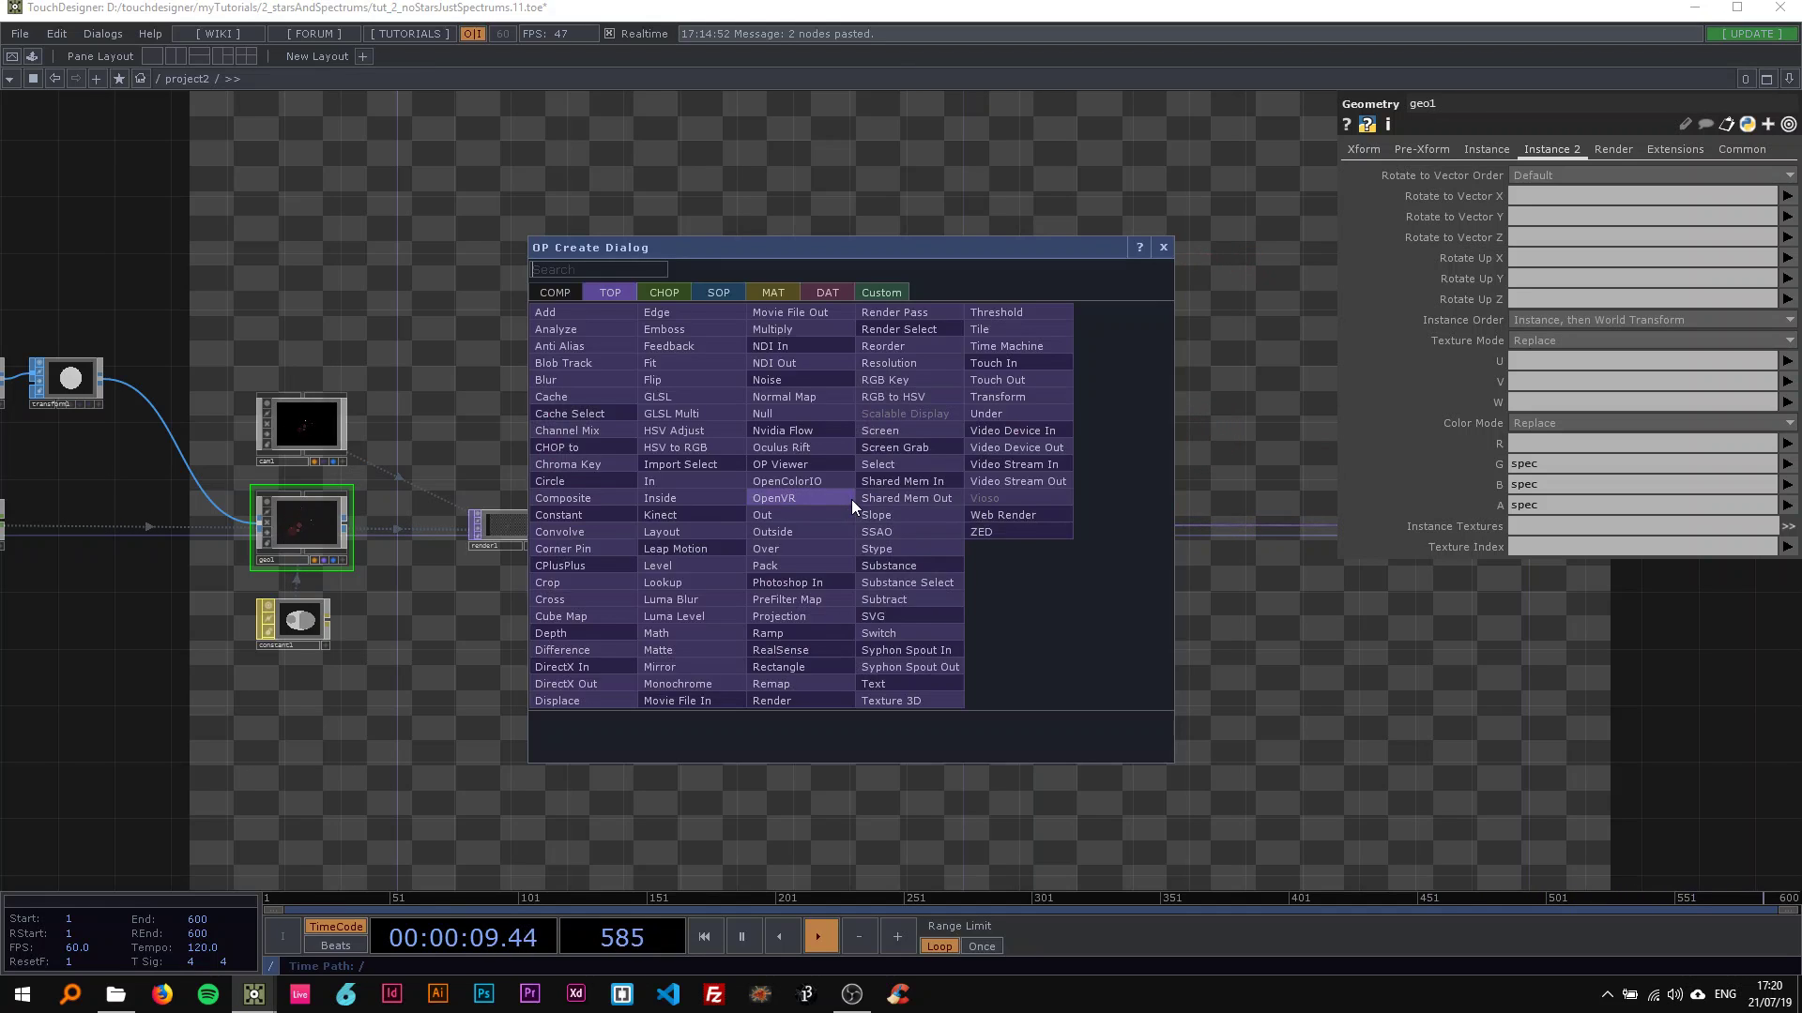
{"action": "type", "text": "comp"}
{"action": "left_click", "coordinate": [593, 497]}
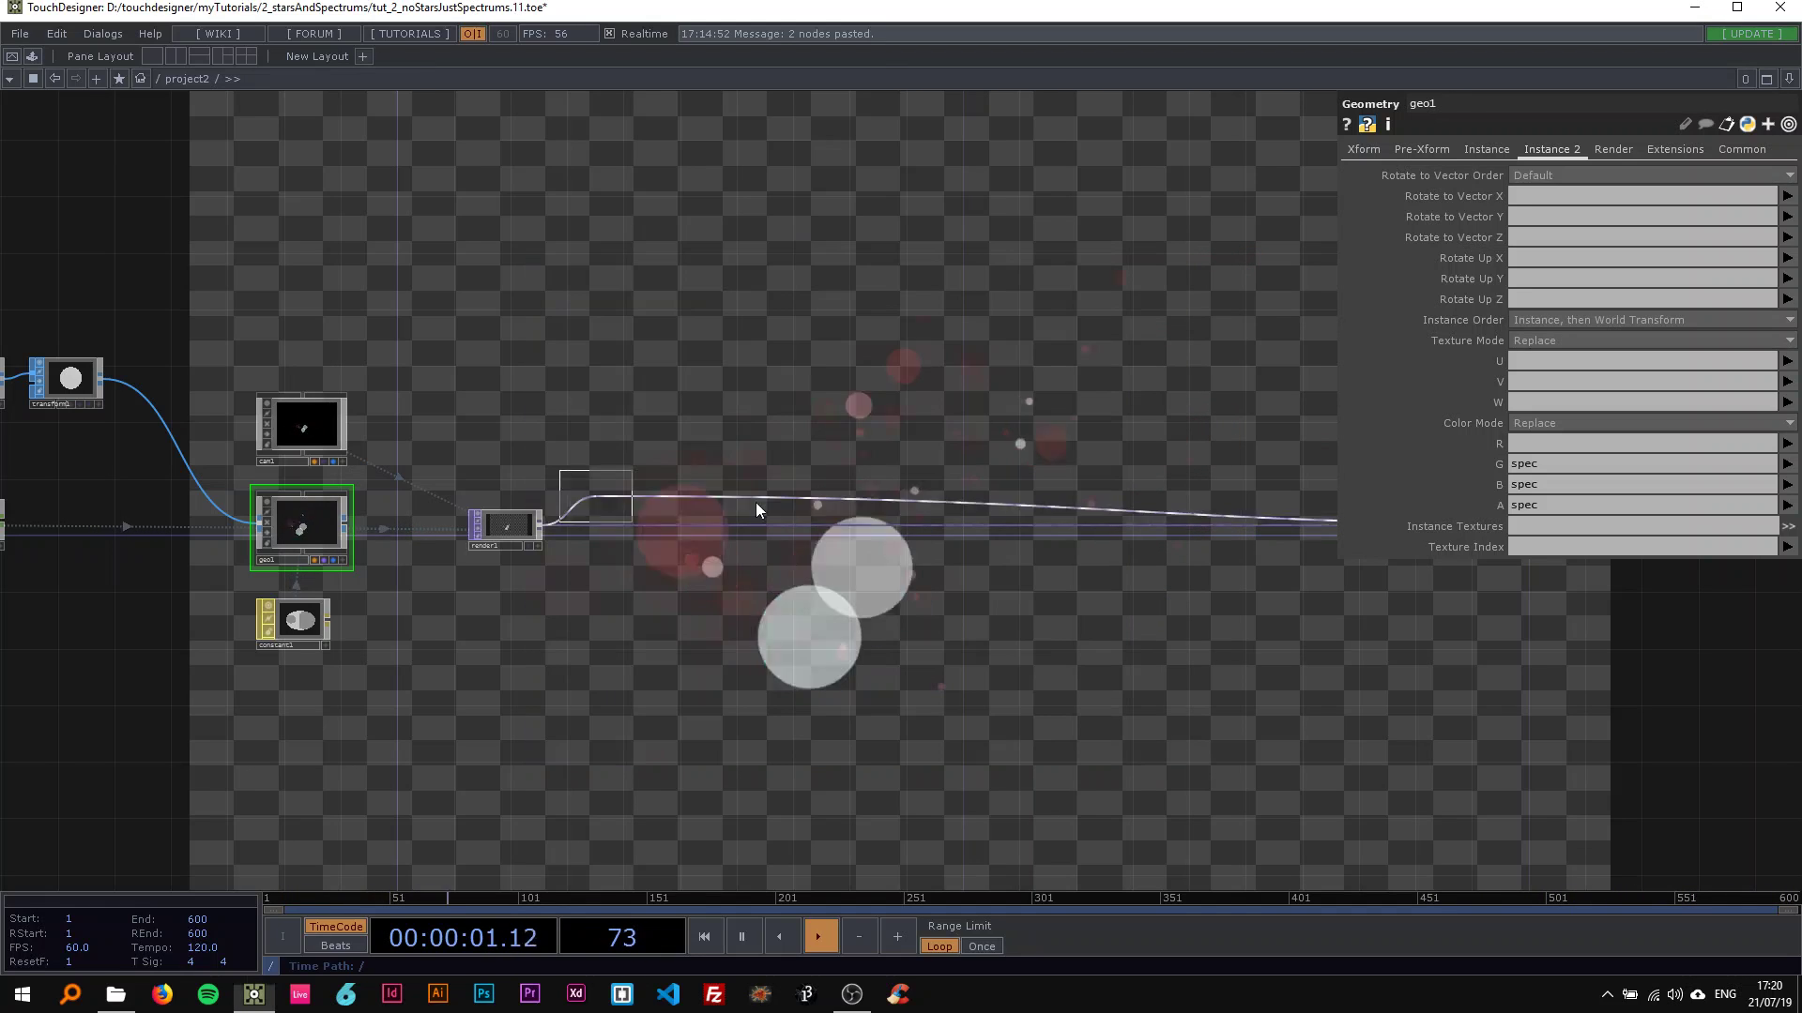
{"action": "left_click", "coordinate": [1100, 528]}
{"action": "left_click_drag", "start_coordinate": [1083, 469], "coordinate": [911, 519]}
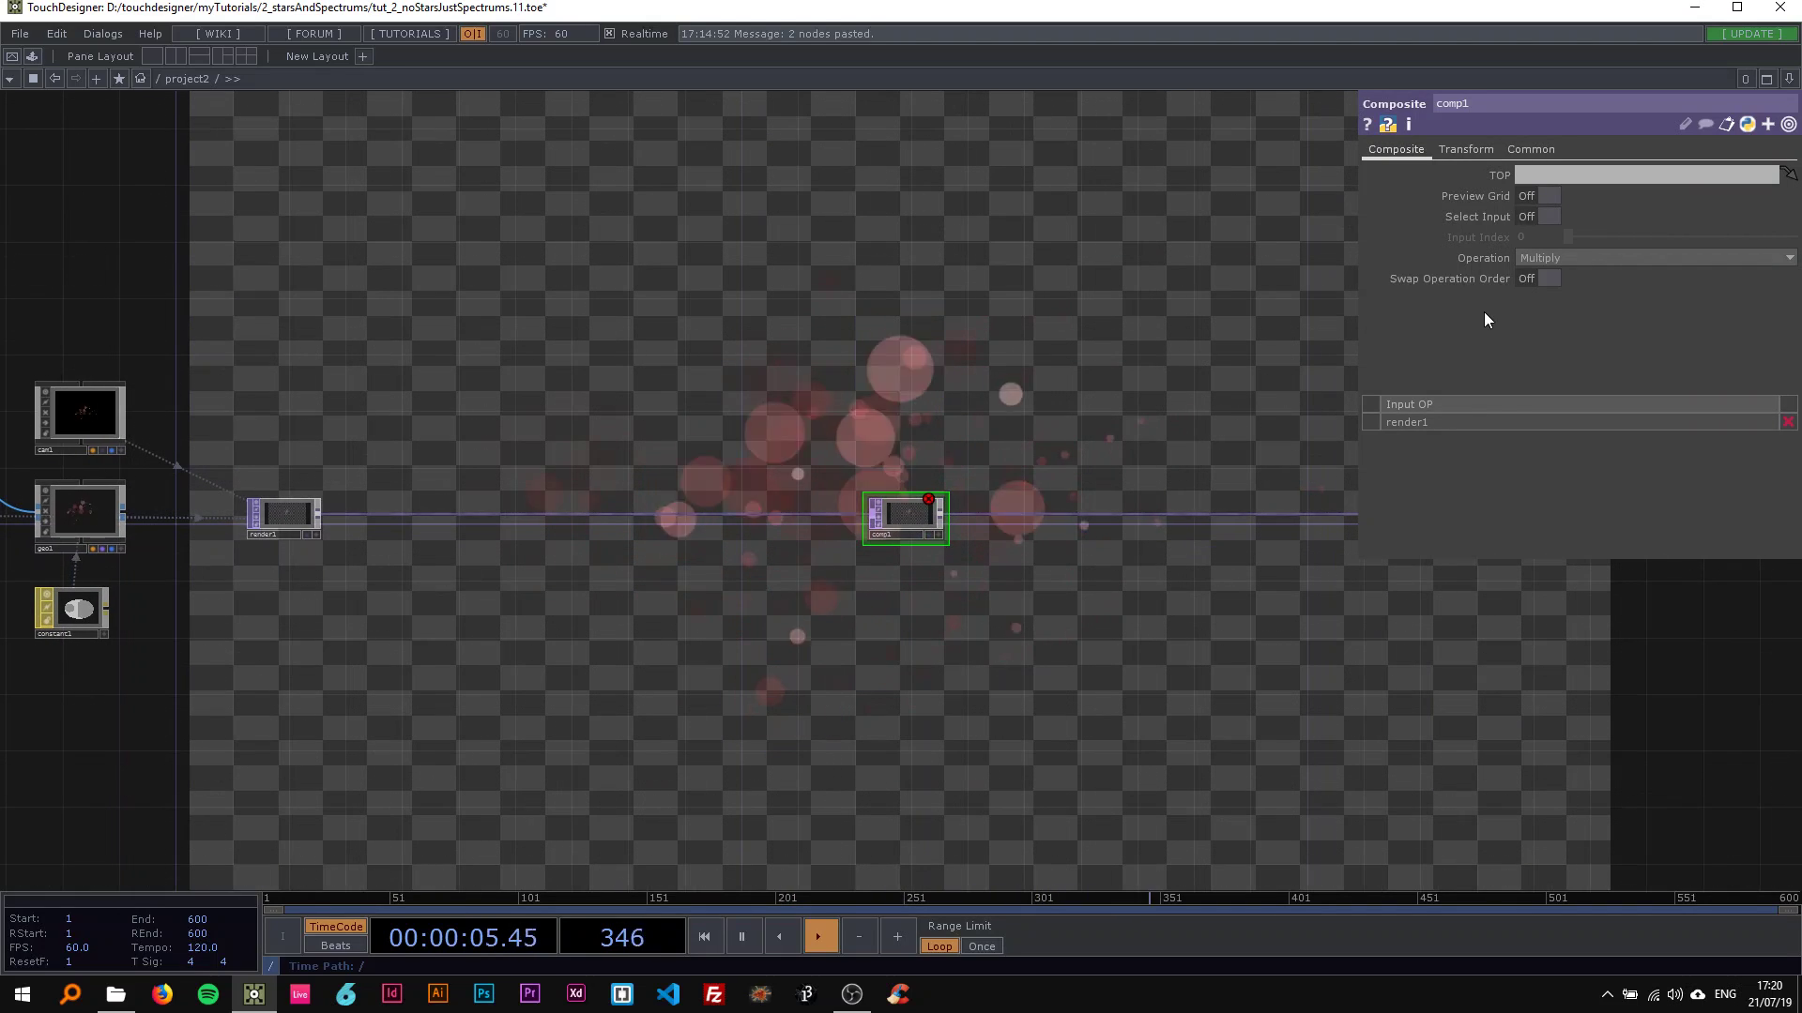
{"action": "left_click", "coordinate": [1543, 256]}
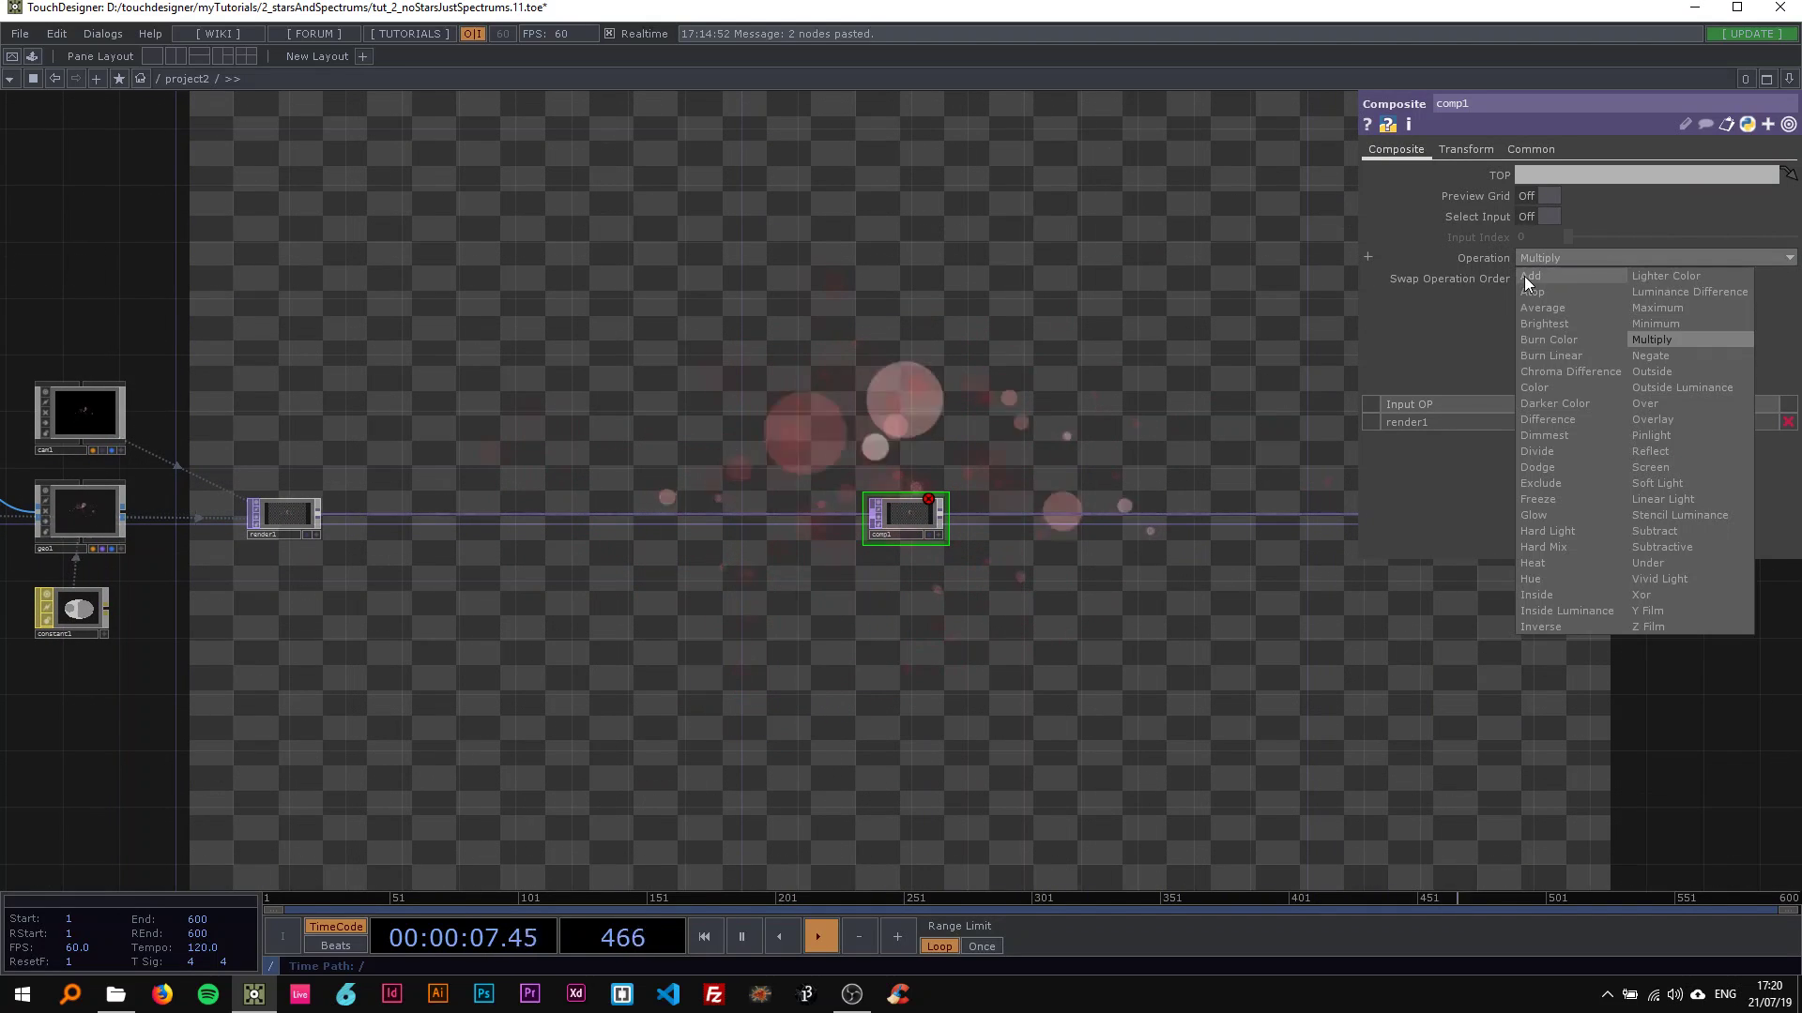
{"action": "left_click", "coordinate": [1523, 276]}
Step: Branch a Feedback TOP off render1, placed above the main chain, and set its Target TOP to comp1
{"action": "scroll", "coordinate": [601, 464], "scroll_direction": "up", "scroll_amount": 2}
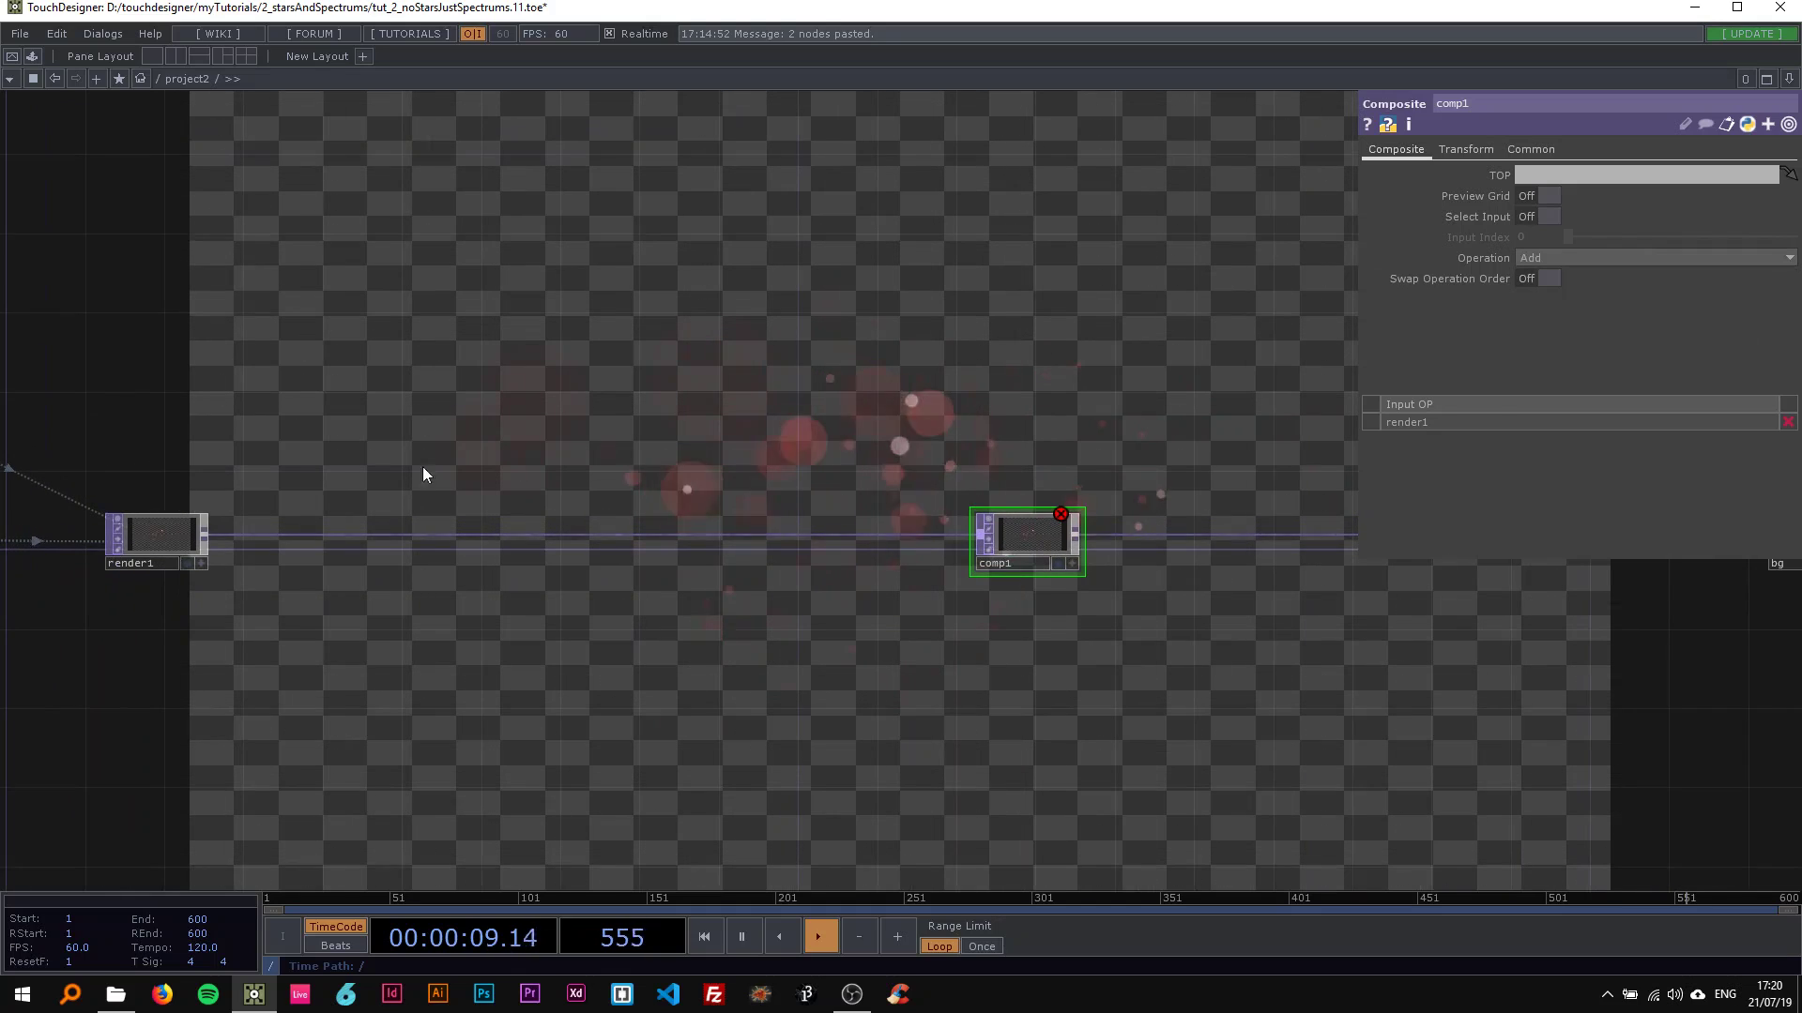
{"action": "right_click", "coordinate": [205, 532]}
{"action": "type", "text": "fee"}
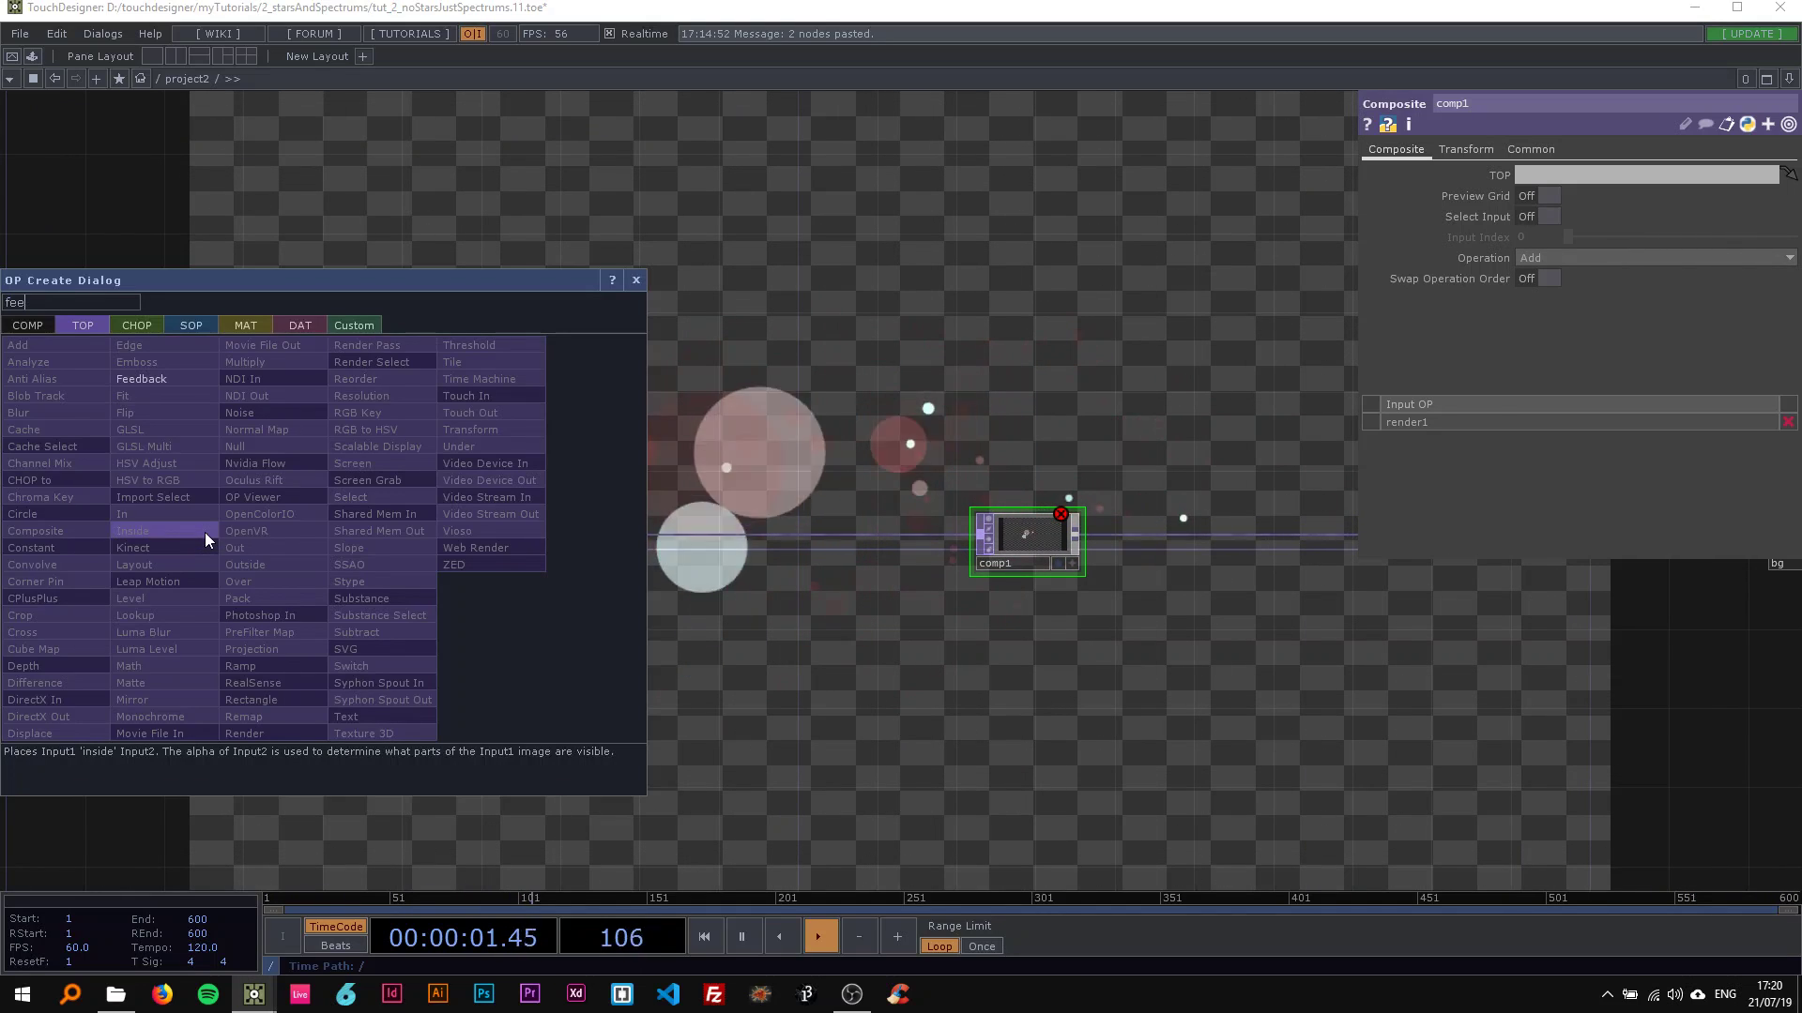
{"action": "left_click", "coordinate": [148, 378]}
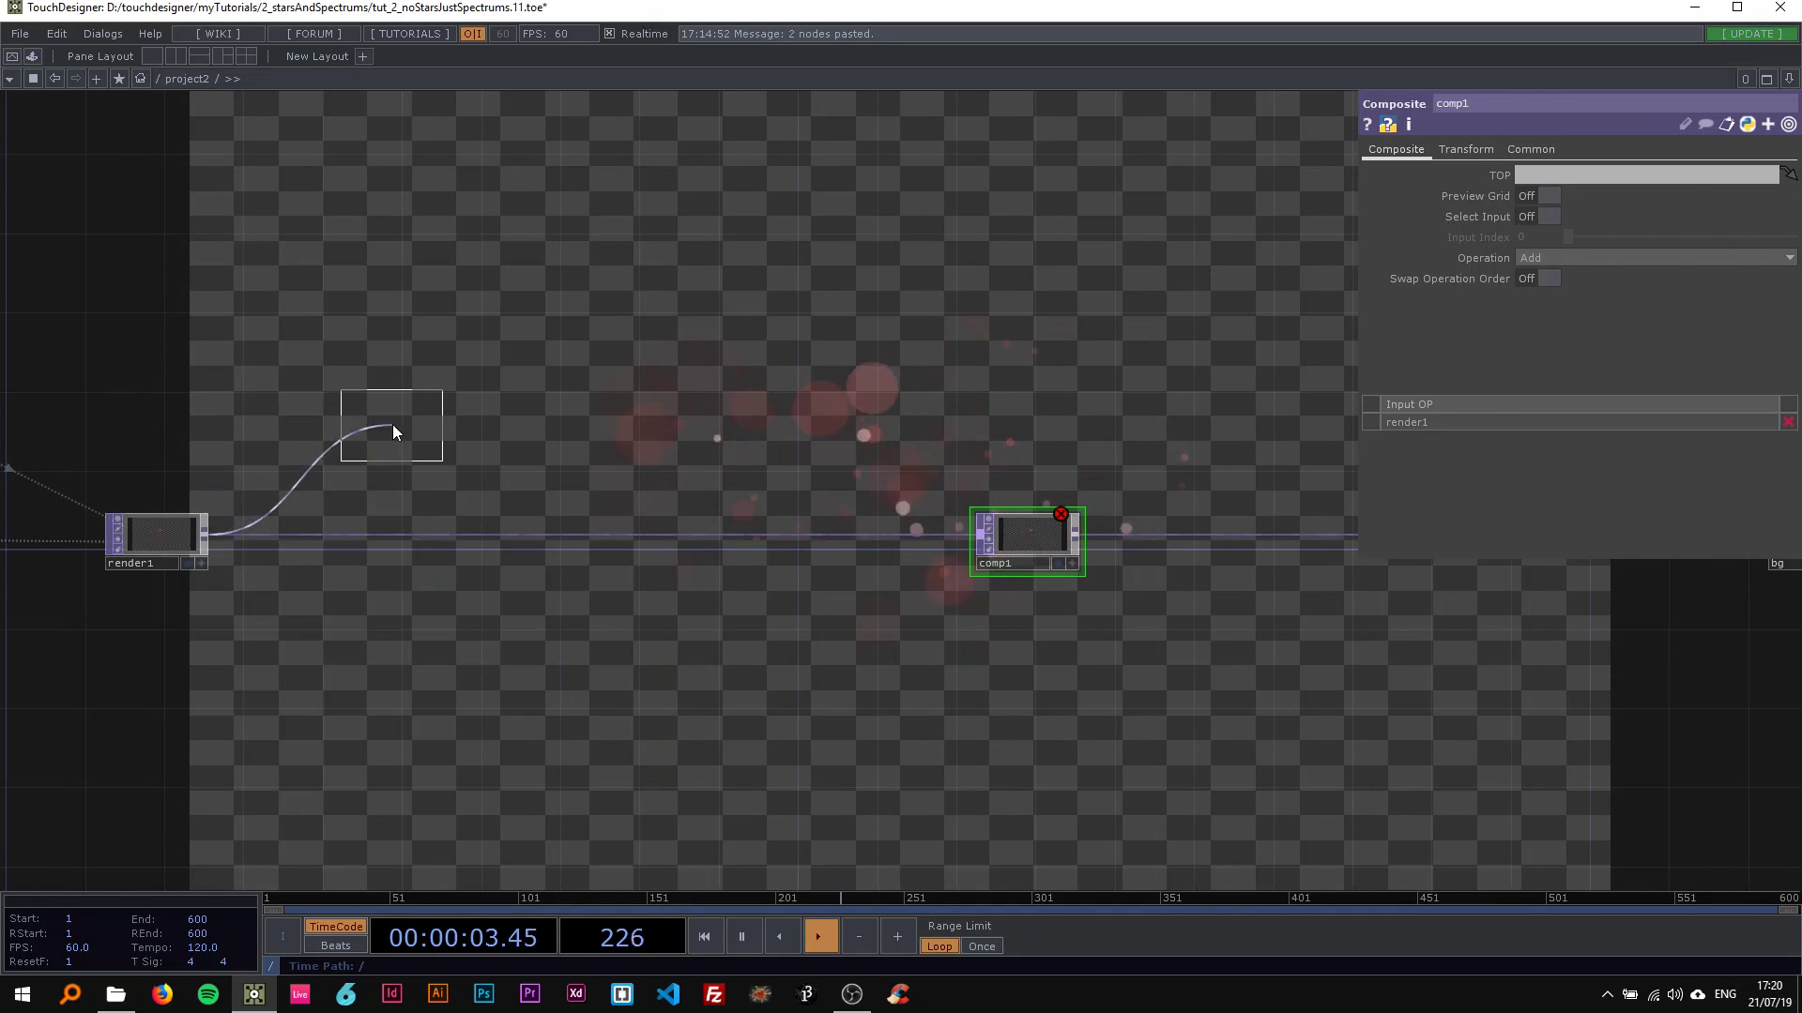
{"action": "left_click", "coordinate": [392, 424]}
{"action": "left_click_drag", "start_coordinate": [1020, 542], "coordinate": [396, 429]}
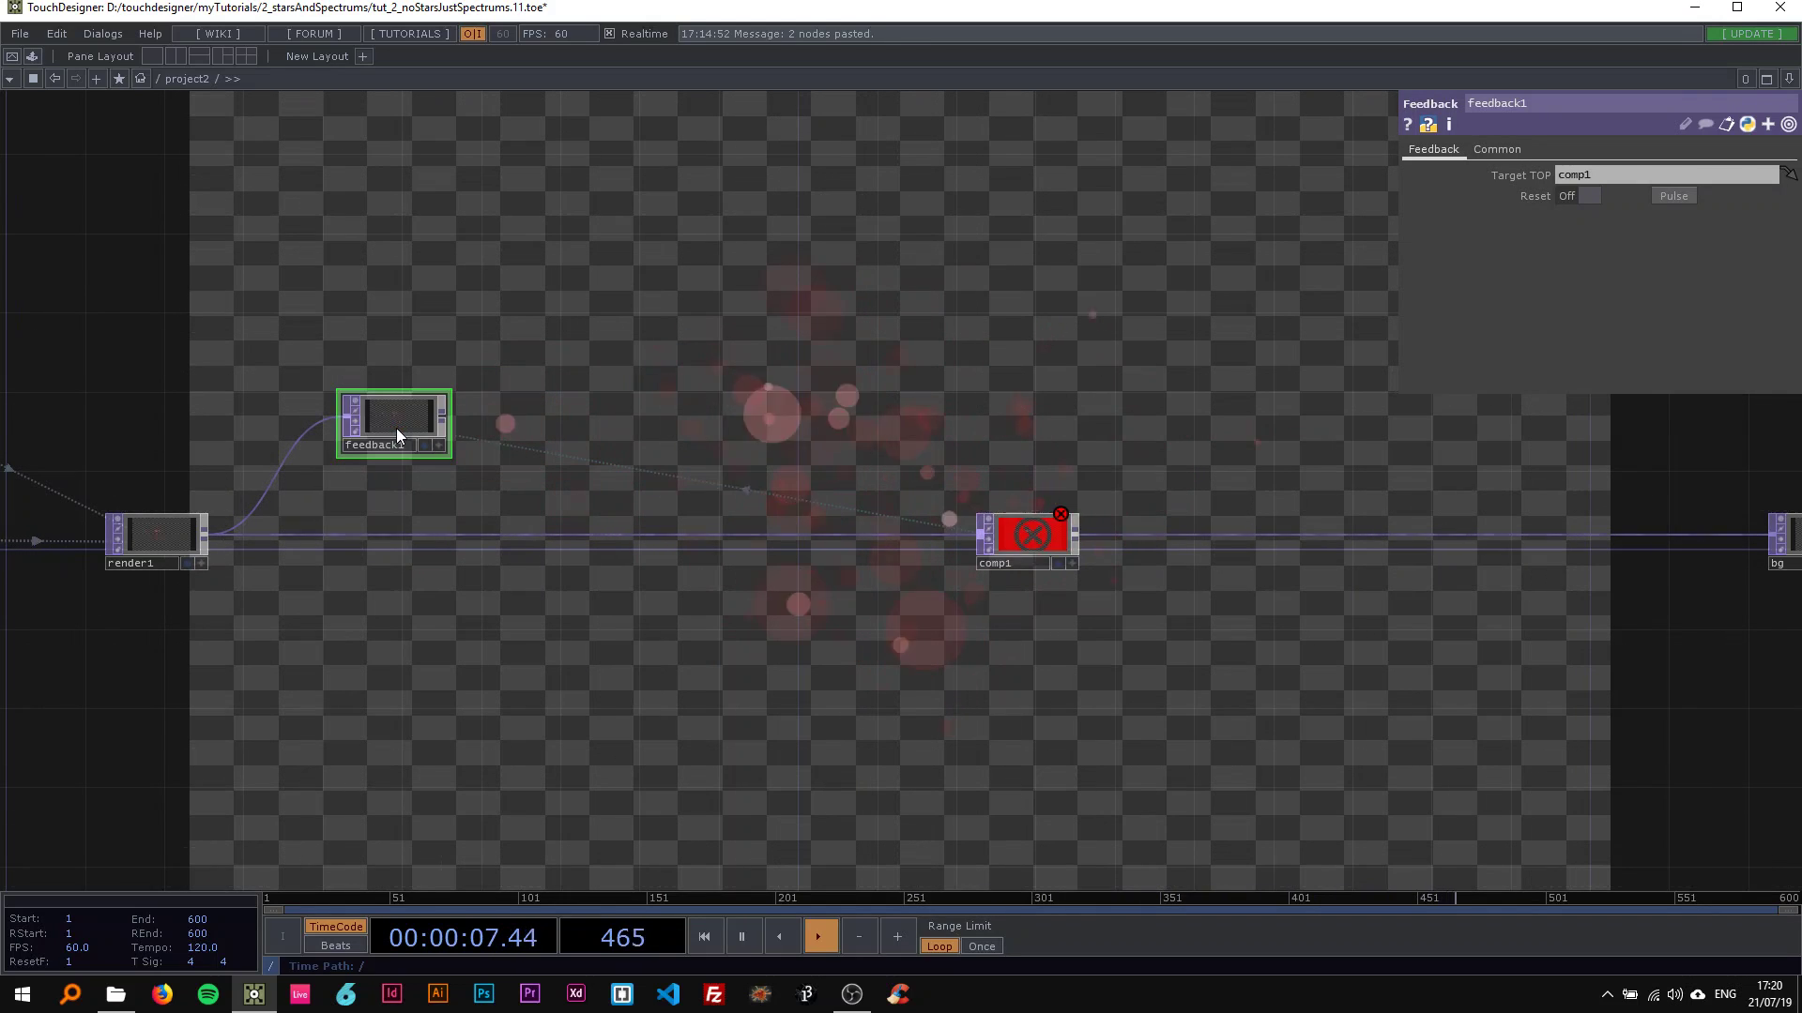
Step: Add a Transform TOP after feedback1 and set its Scale to 1.012 on both axes
{"action": "right_click", "coordinate": [445, 414]}
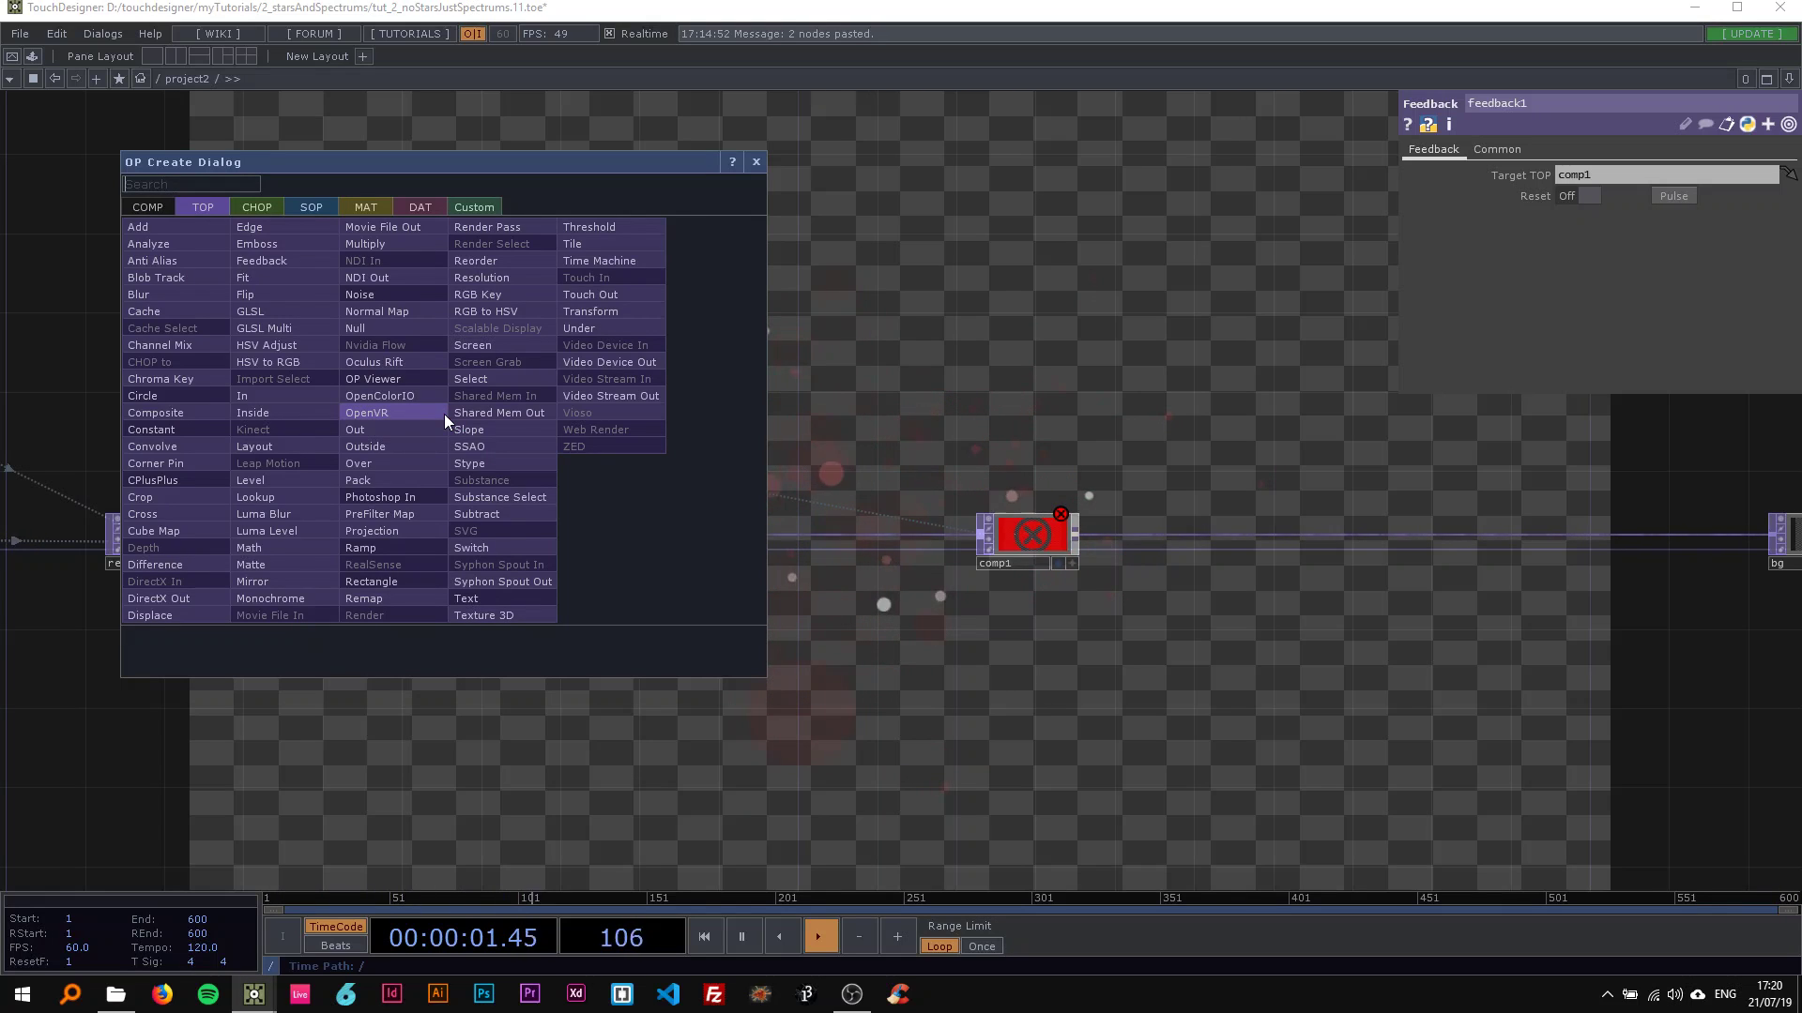
{"action": "left_click", "coordinate": [620, 312]}
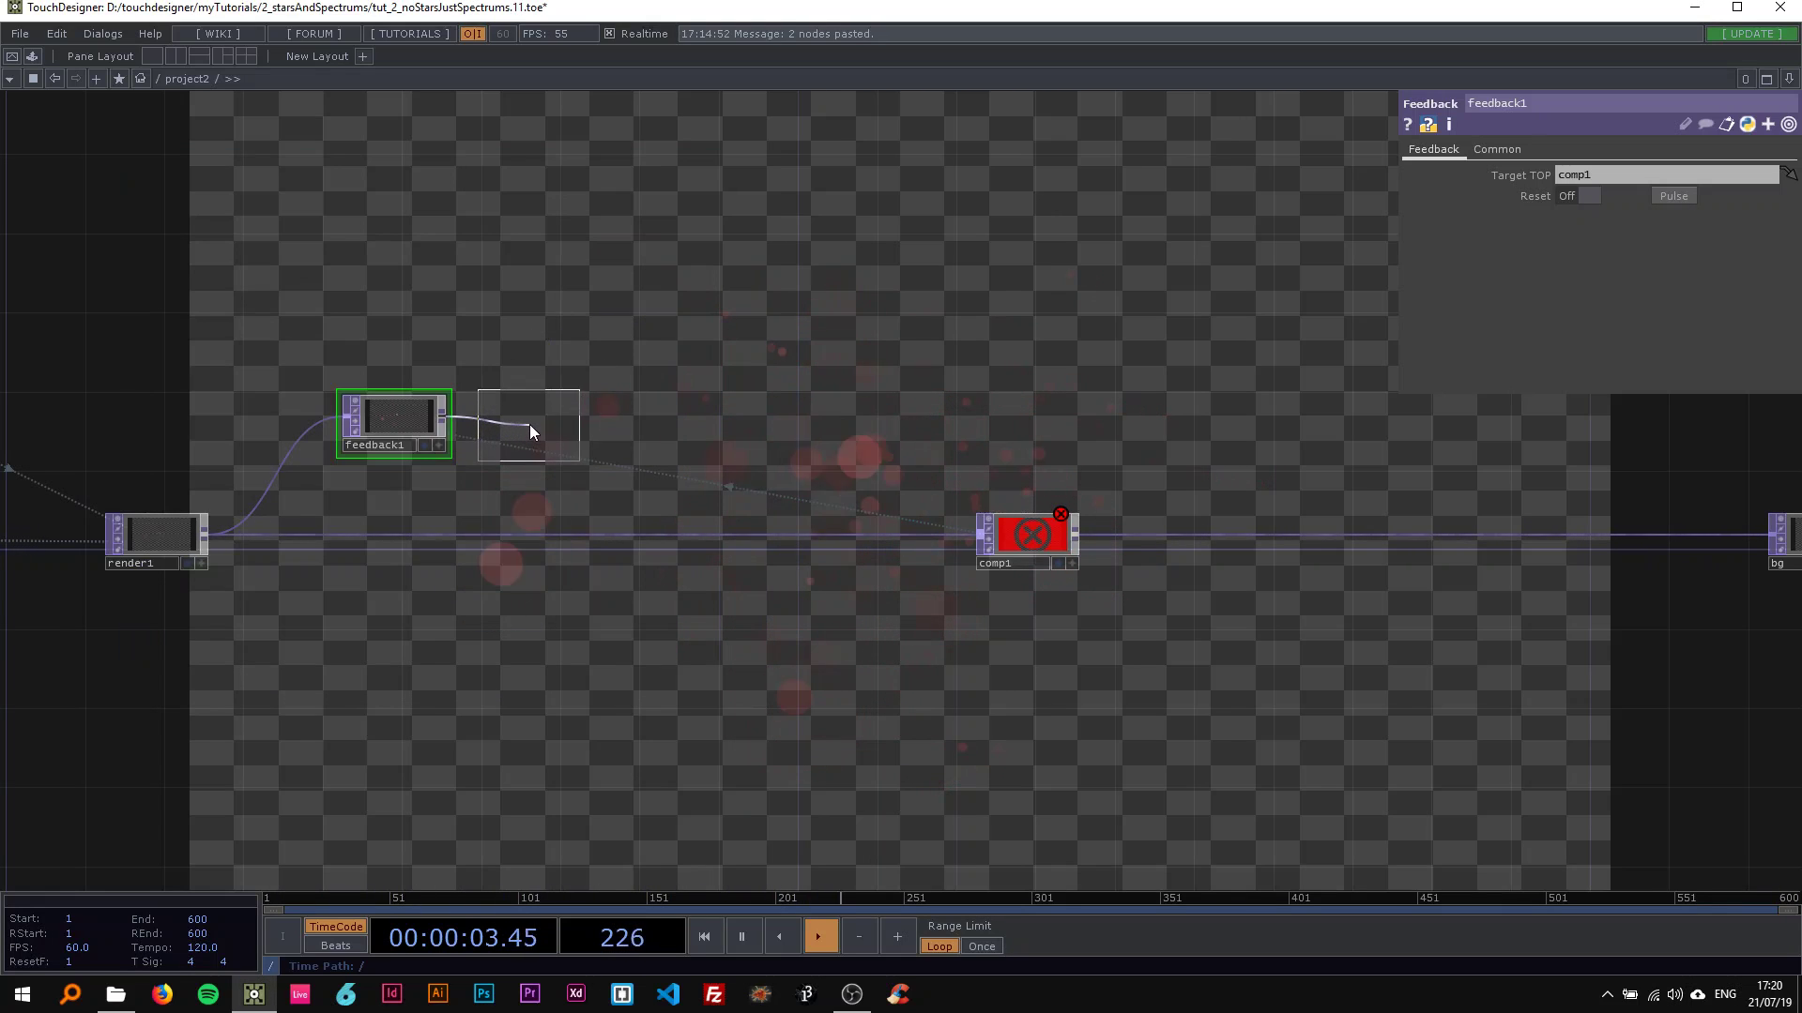
{"action": "left_click", "coordinate": [529, 424]}
{"action": "scroll", "coordinate": [528, 431], "scroll_direction": "up", "scroll_amount": 2}
{"action": "left_click_drag", "start_coordinate": [492, 304], "coordinate": [620, 310]}
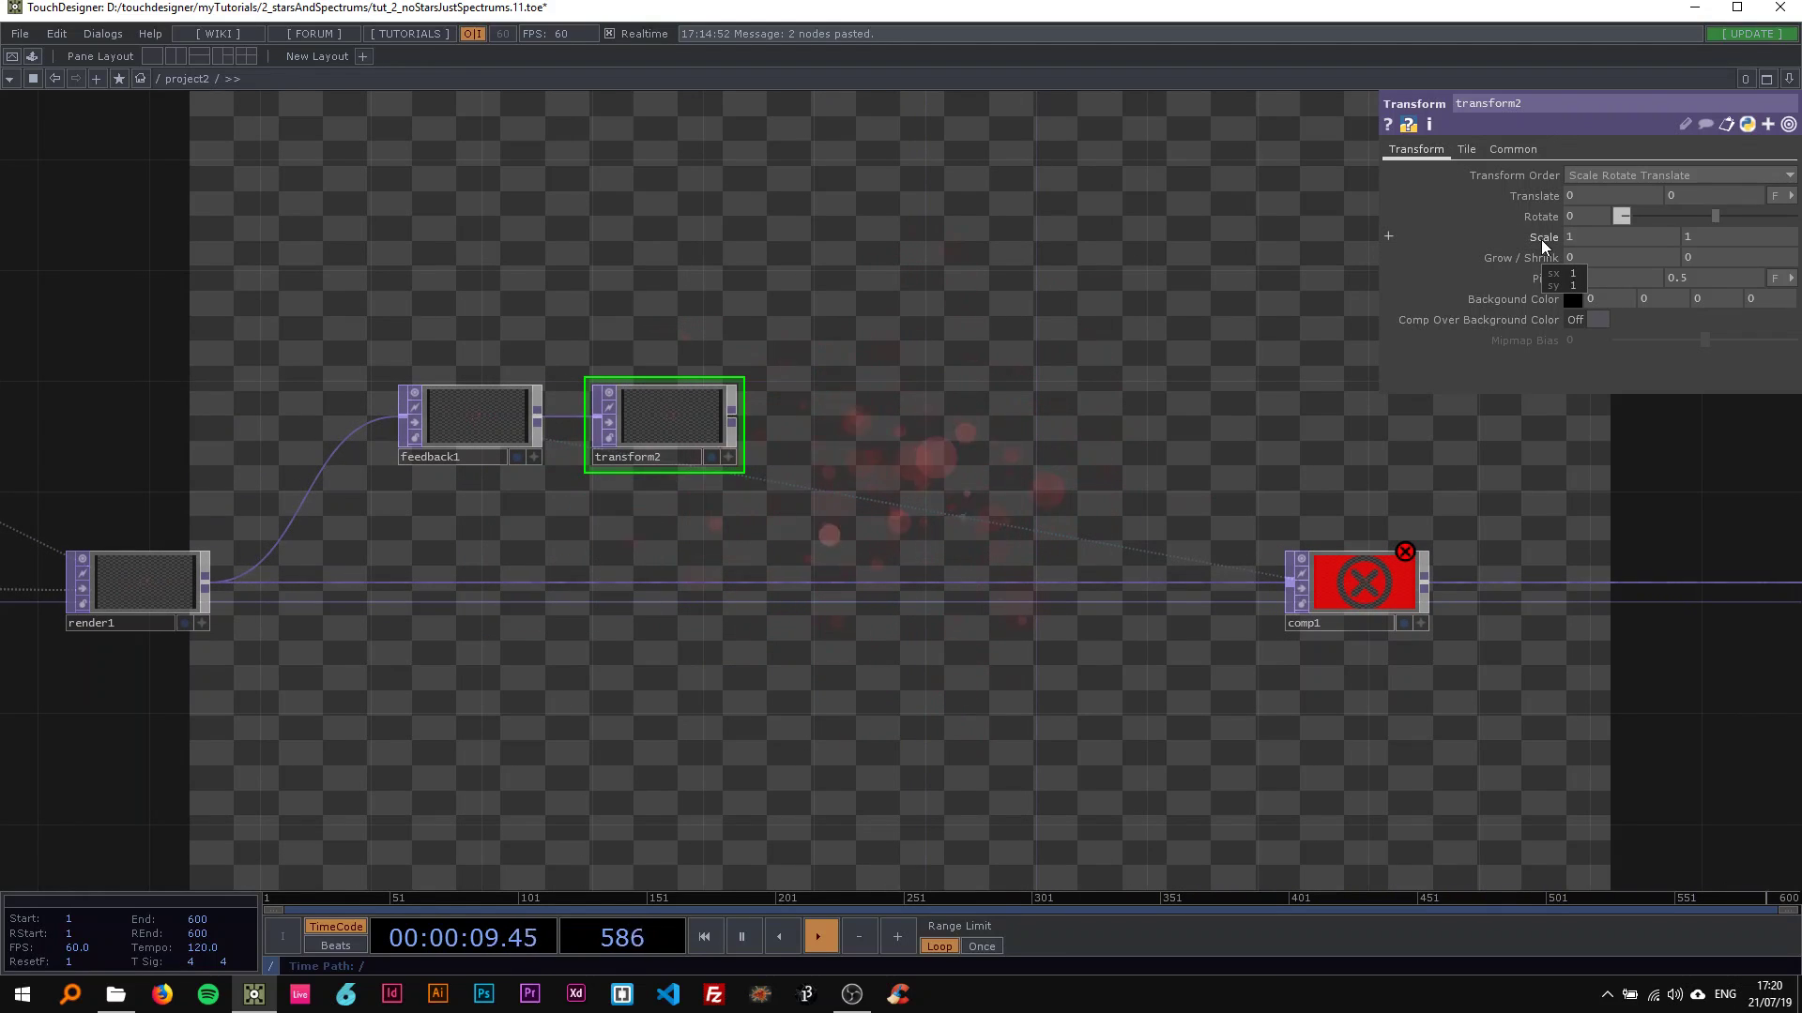
{"action": "middle_click_drag", "start_coordinate": [1543, 235], "coordinate": [1572, 280]}
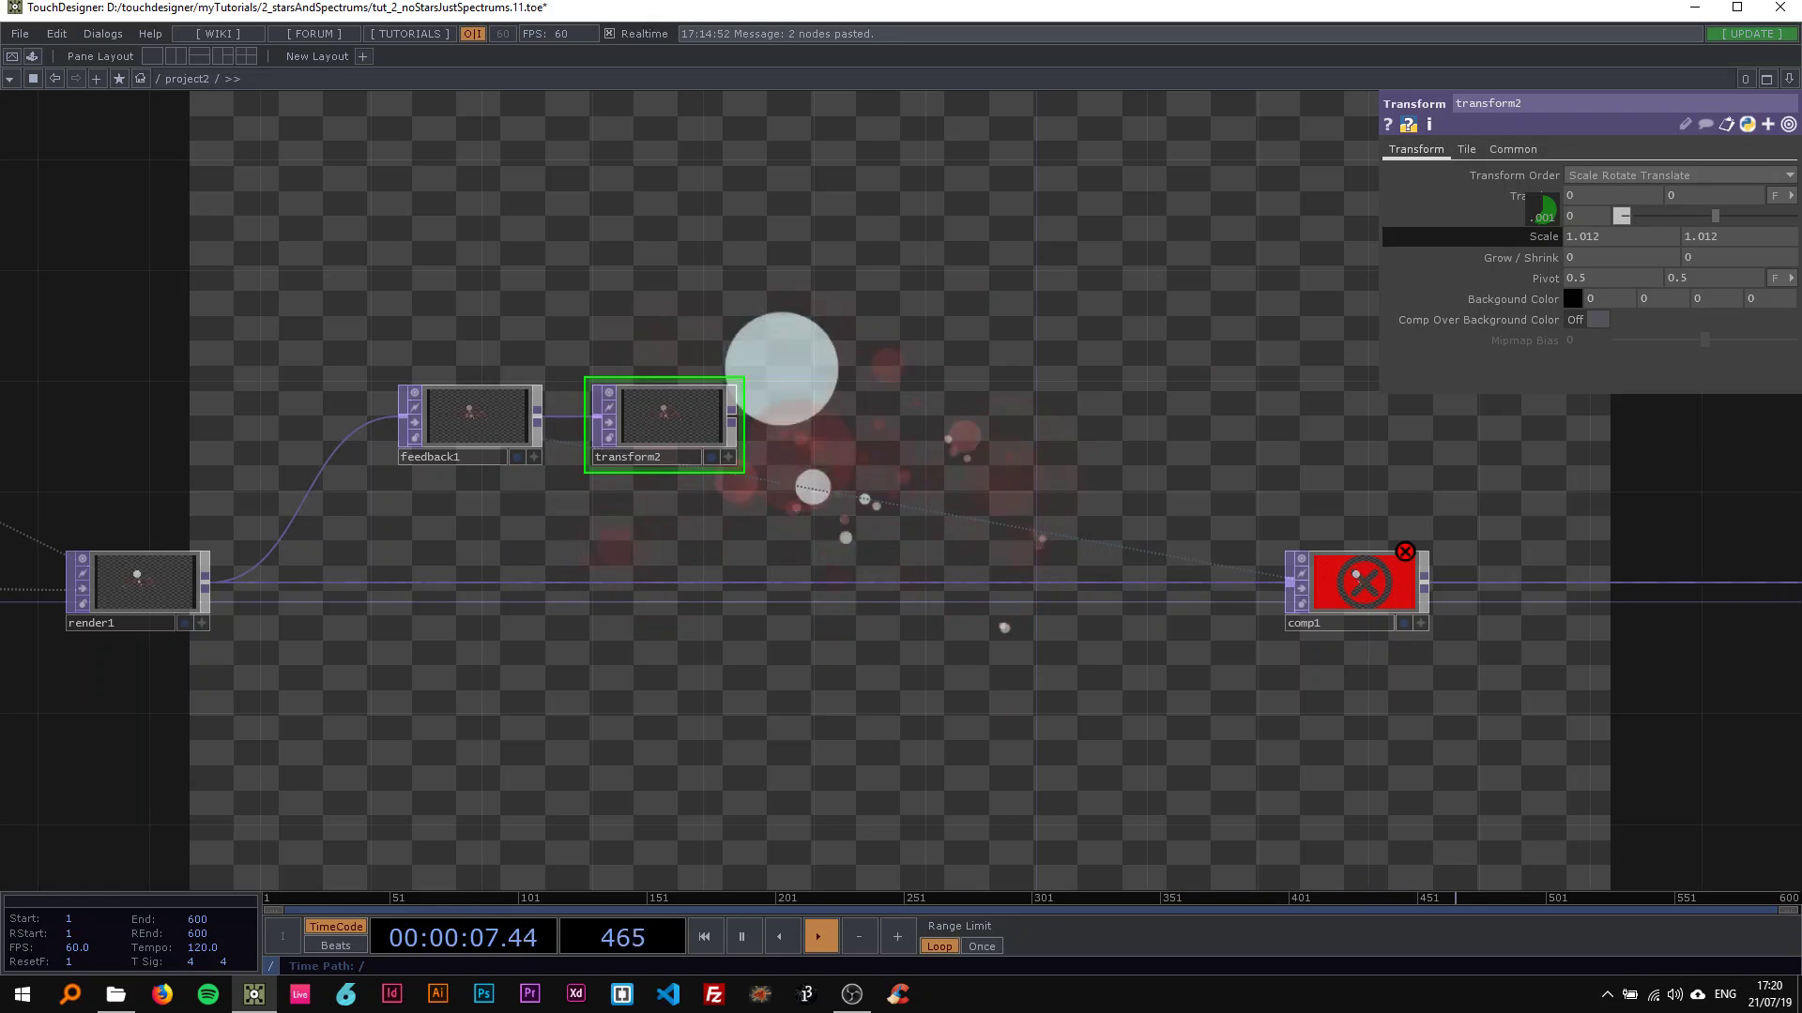
Step: Add a Level TOP after transform2 and set its post Opacity to 0.97
{"action": "left_click_drag", "start_coordinate": [1033, 284], "coordinate": [838, 275]}
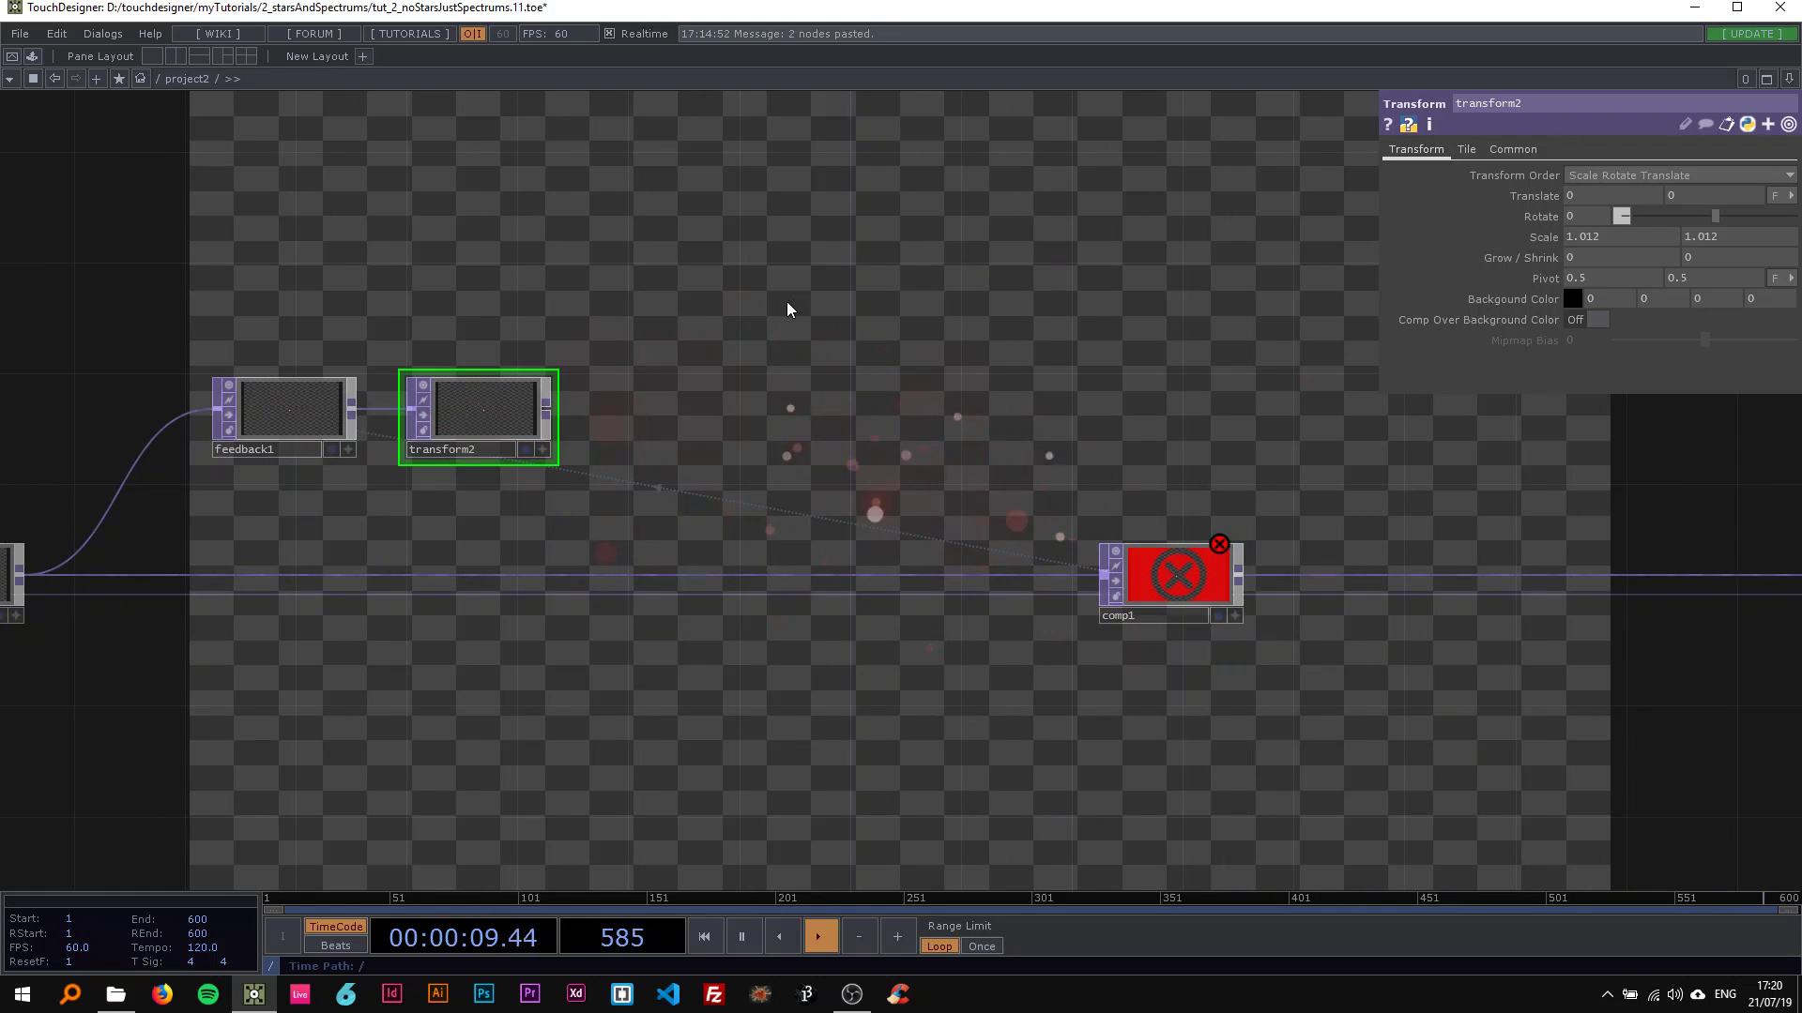
{"action": "right_click", "coordinate": [547, 406]}
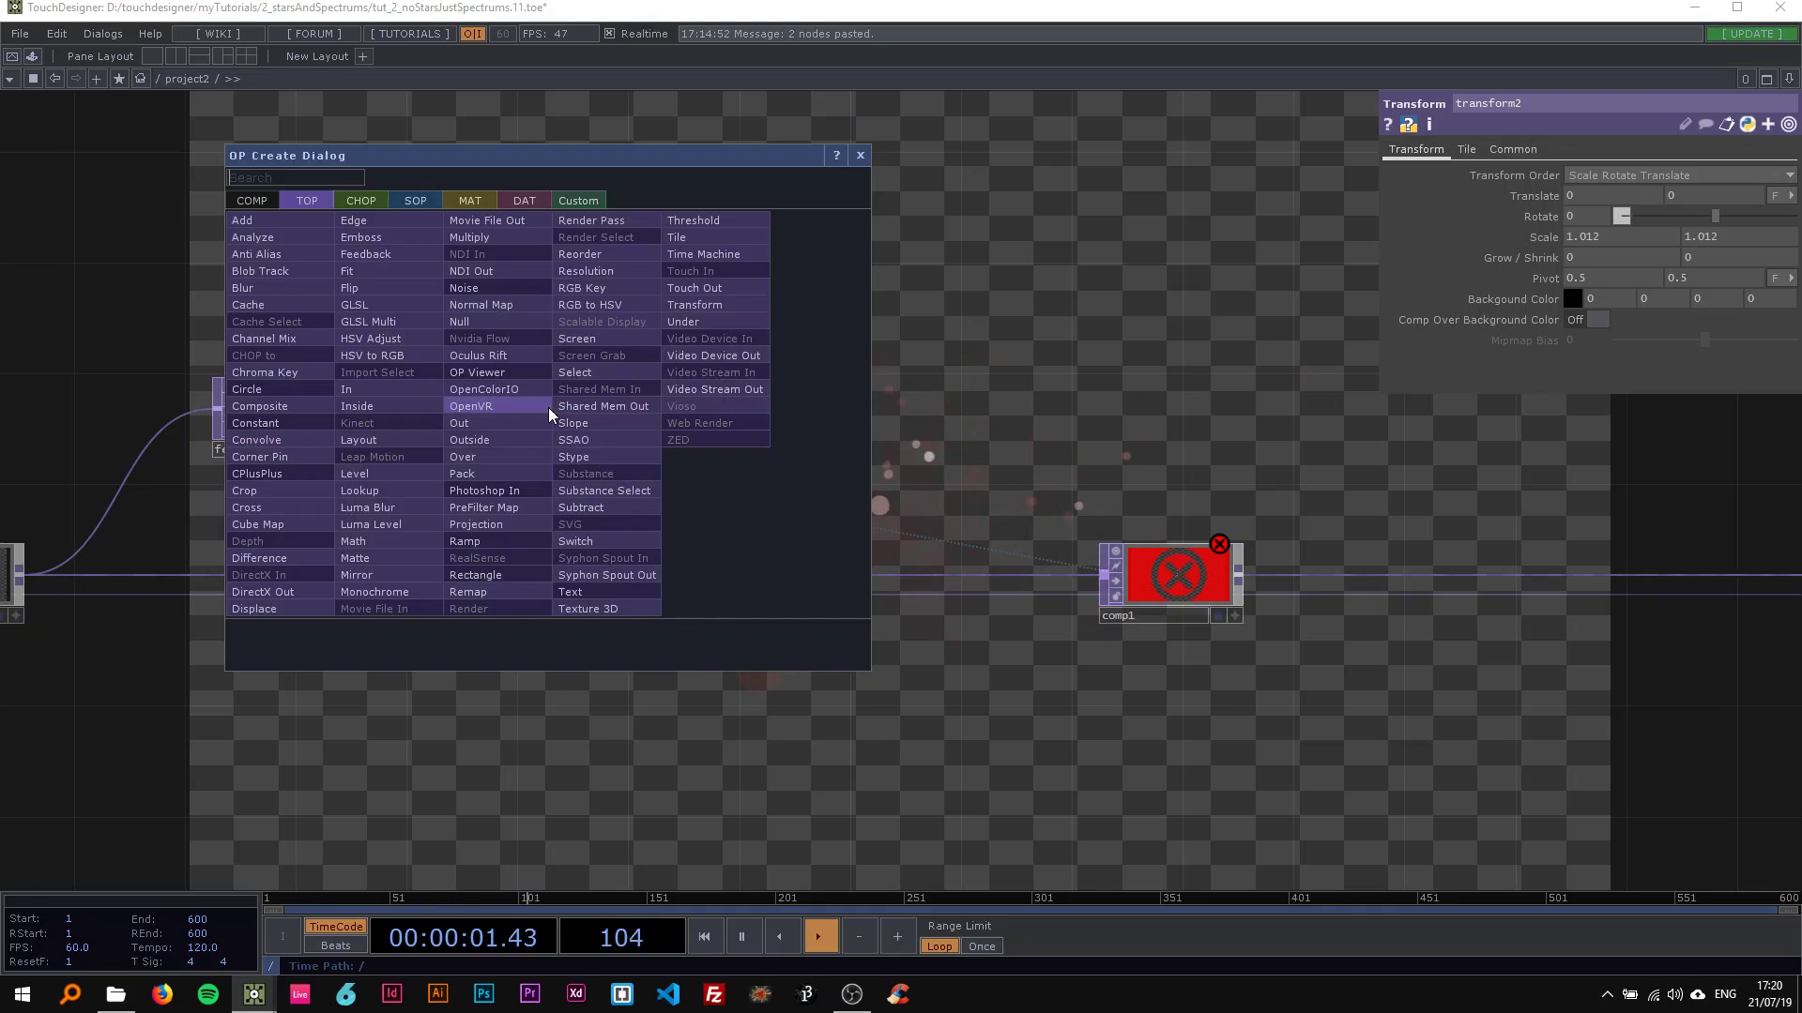
{"action": "type", "text": "lev"}
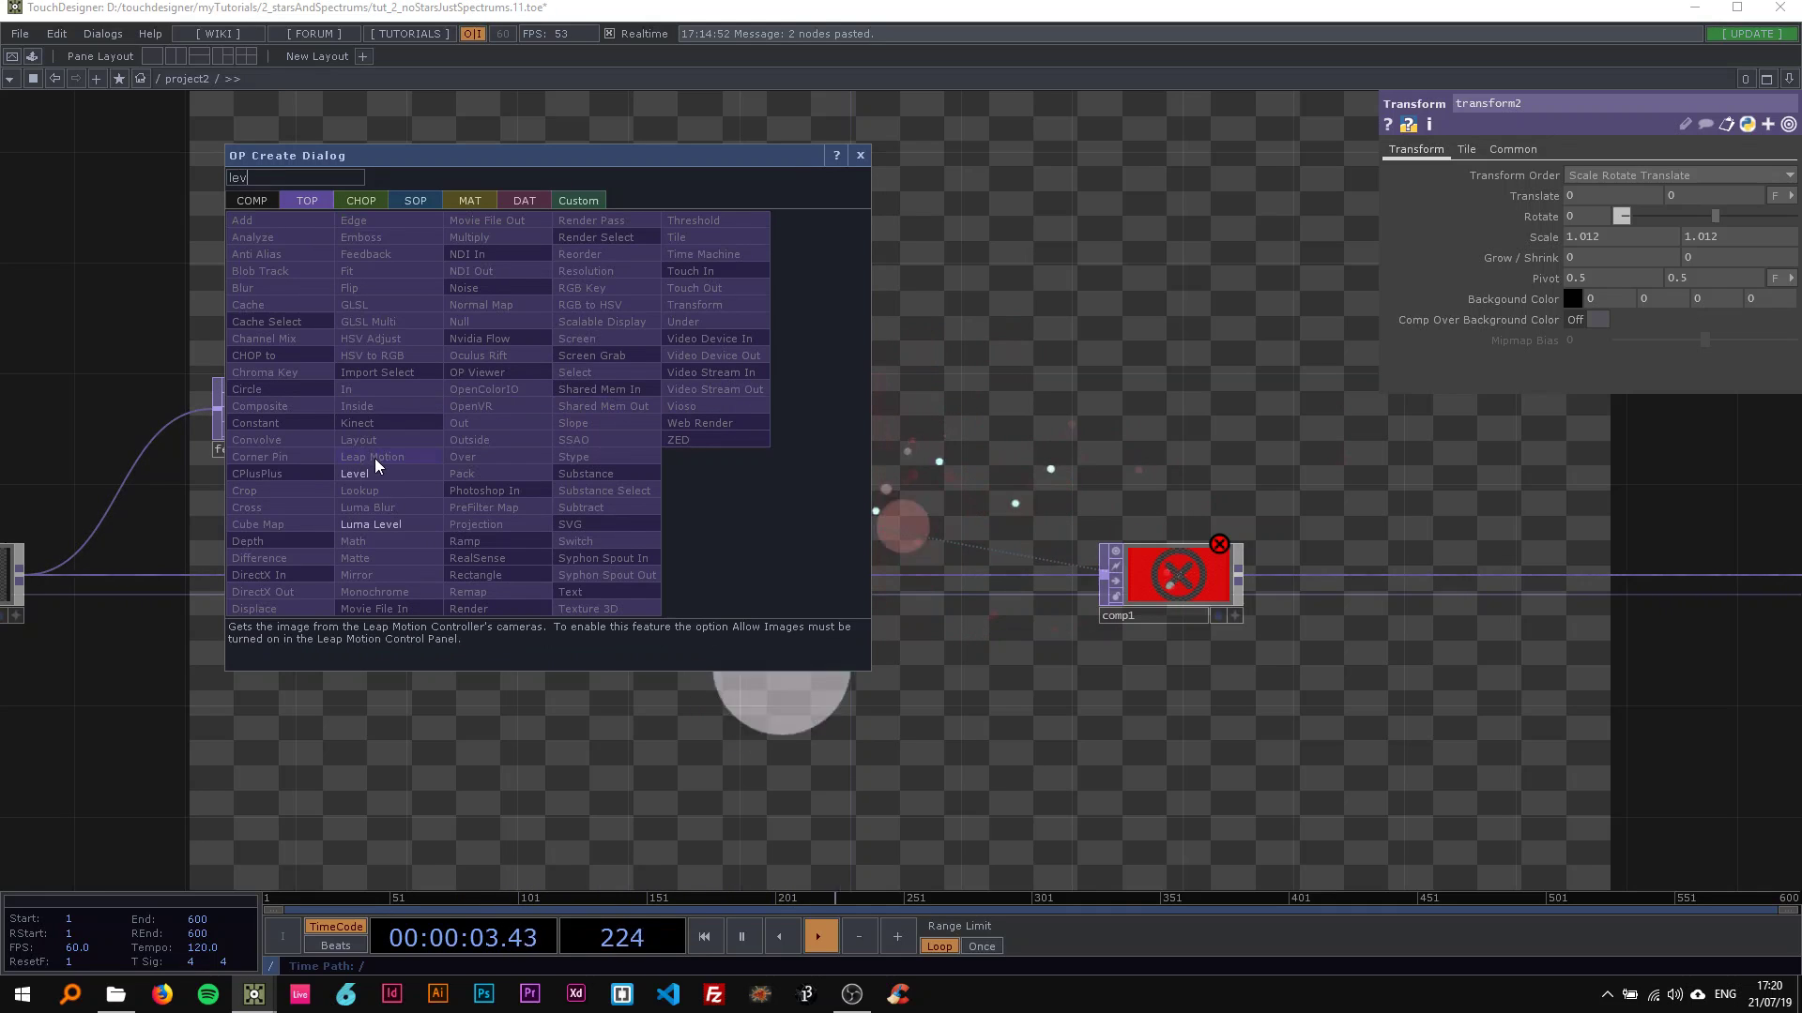
{"action": "left_click", "coordinate": [370, 473]}
{"action": "left_click", "coordinate": [665, 422]}
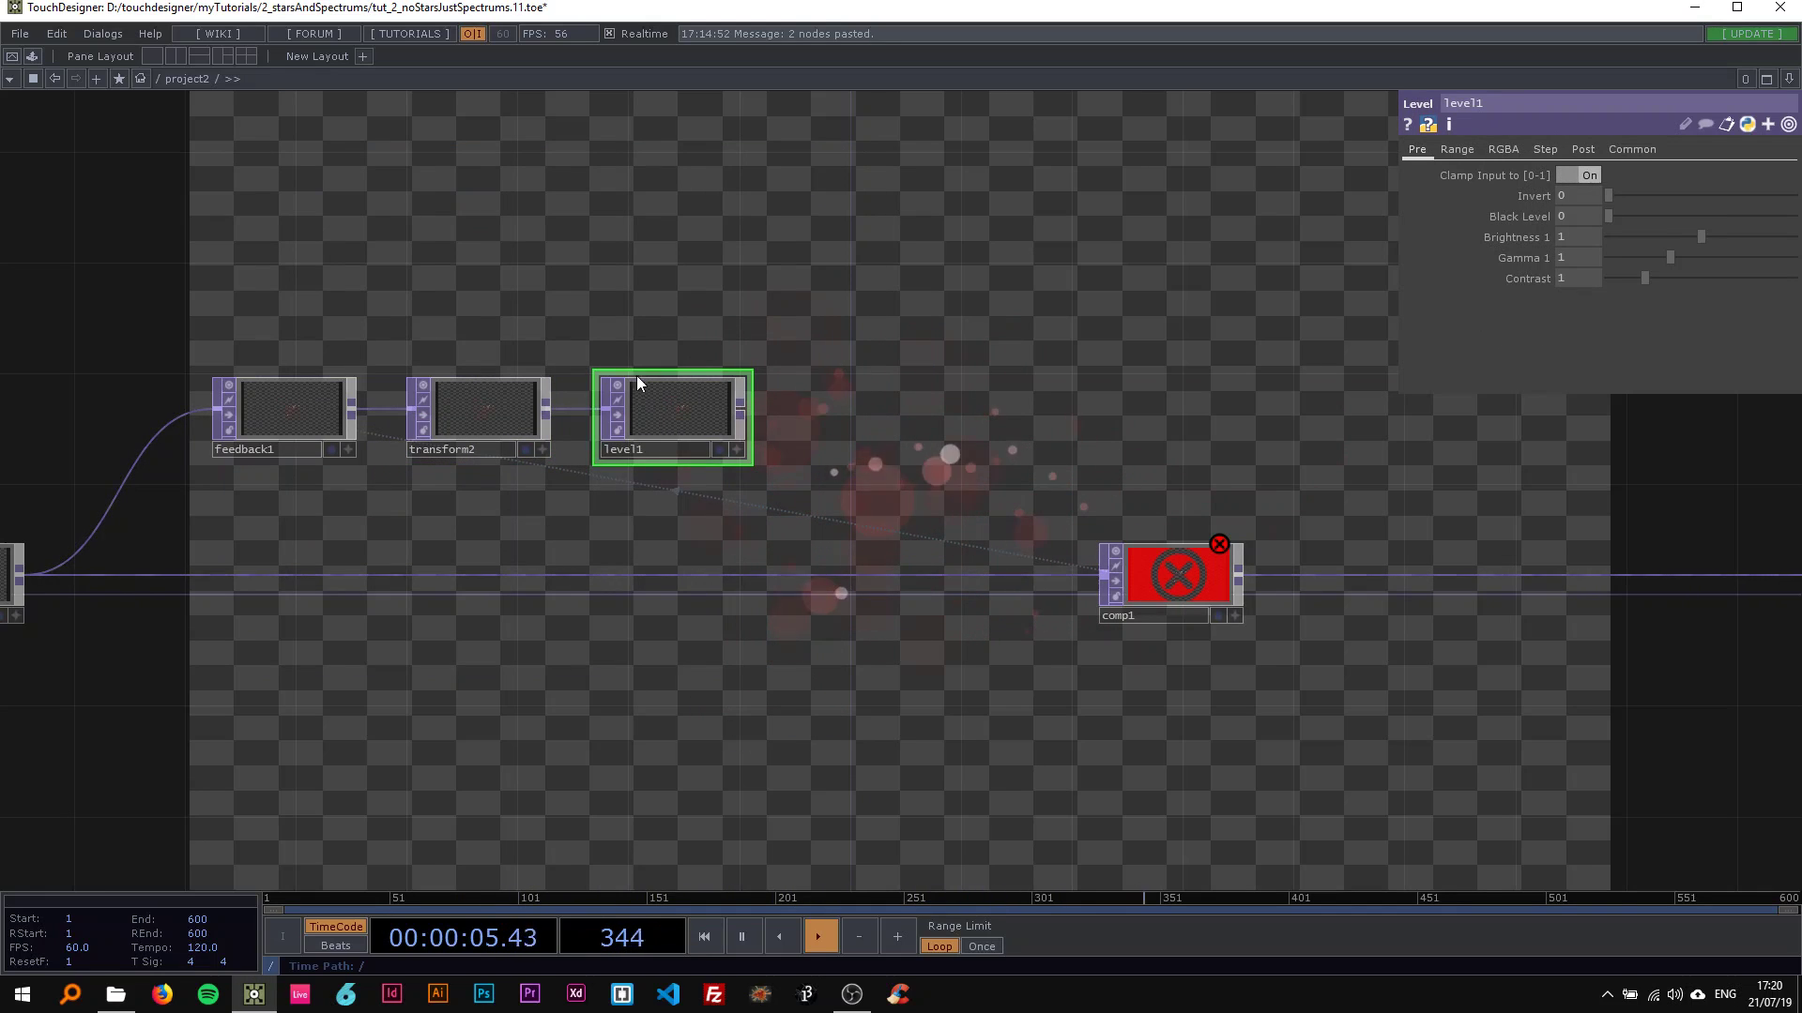
{"action": "left_click", "coordinate": [1586, 150]}
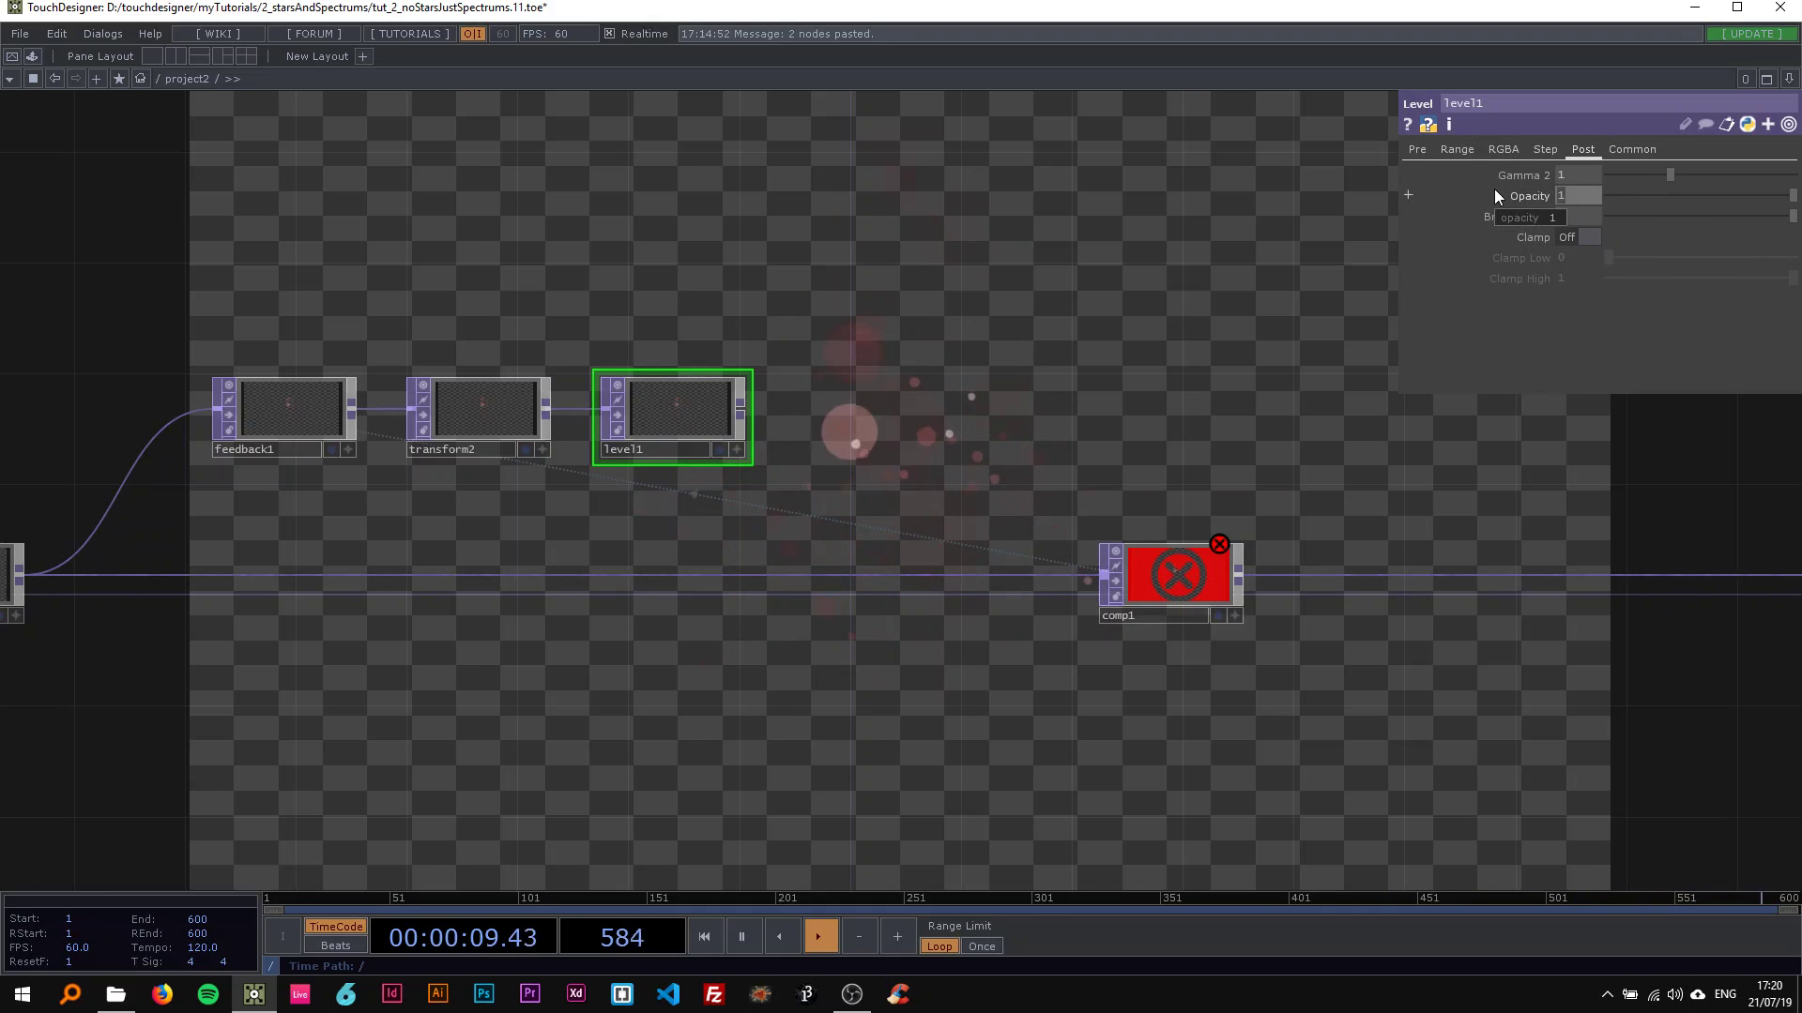
{"action": "type", "text": "0.97"}
{"action": "key", "text": "Return"}
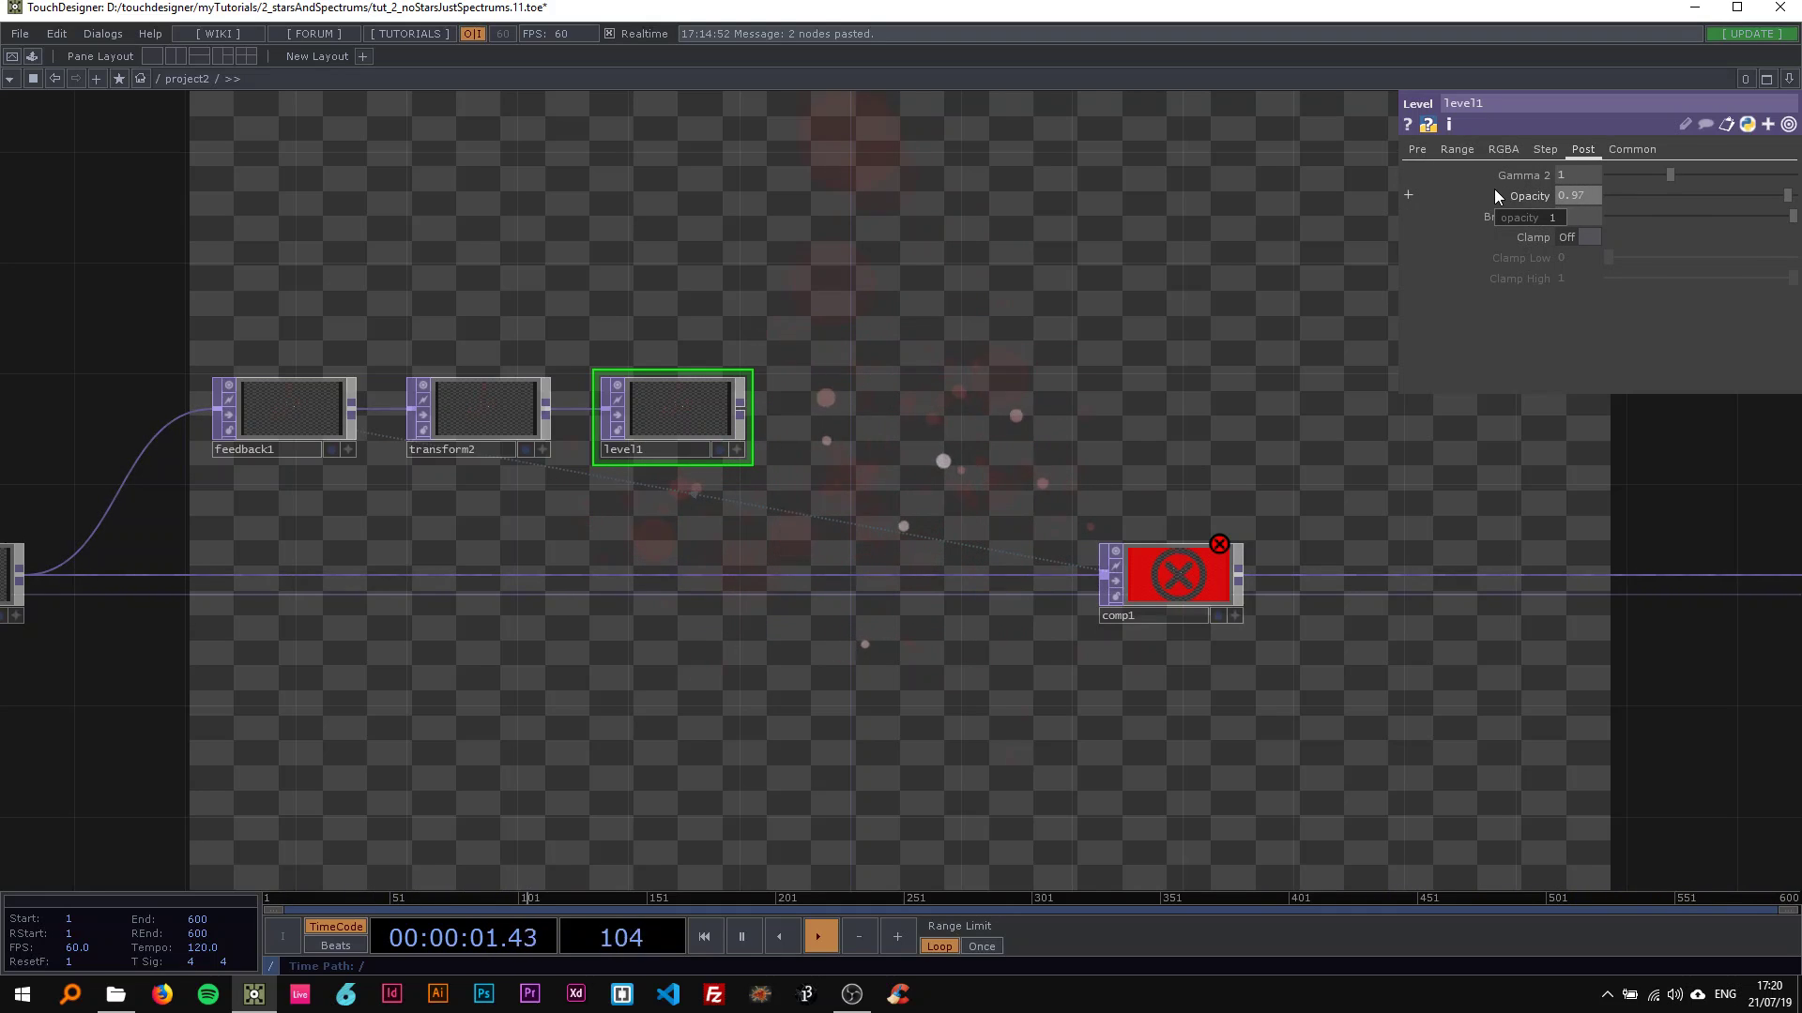
Step: Add a Blur TOP after level1 and connect its output to comp1 to close the feedback loop
{"action": "left_click_drag", "start_coordinate": [666, 290], "coordinate": [382, 268]}
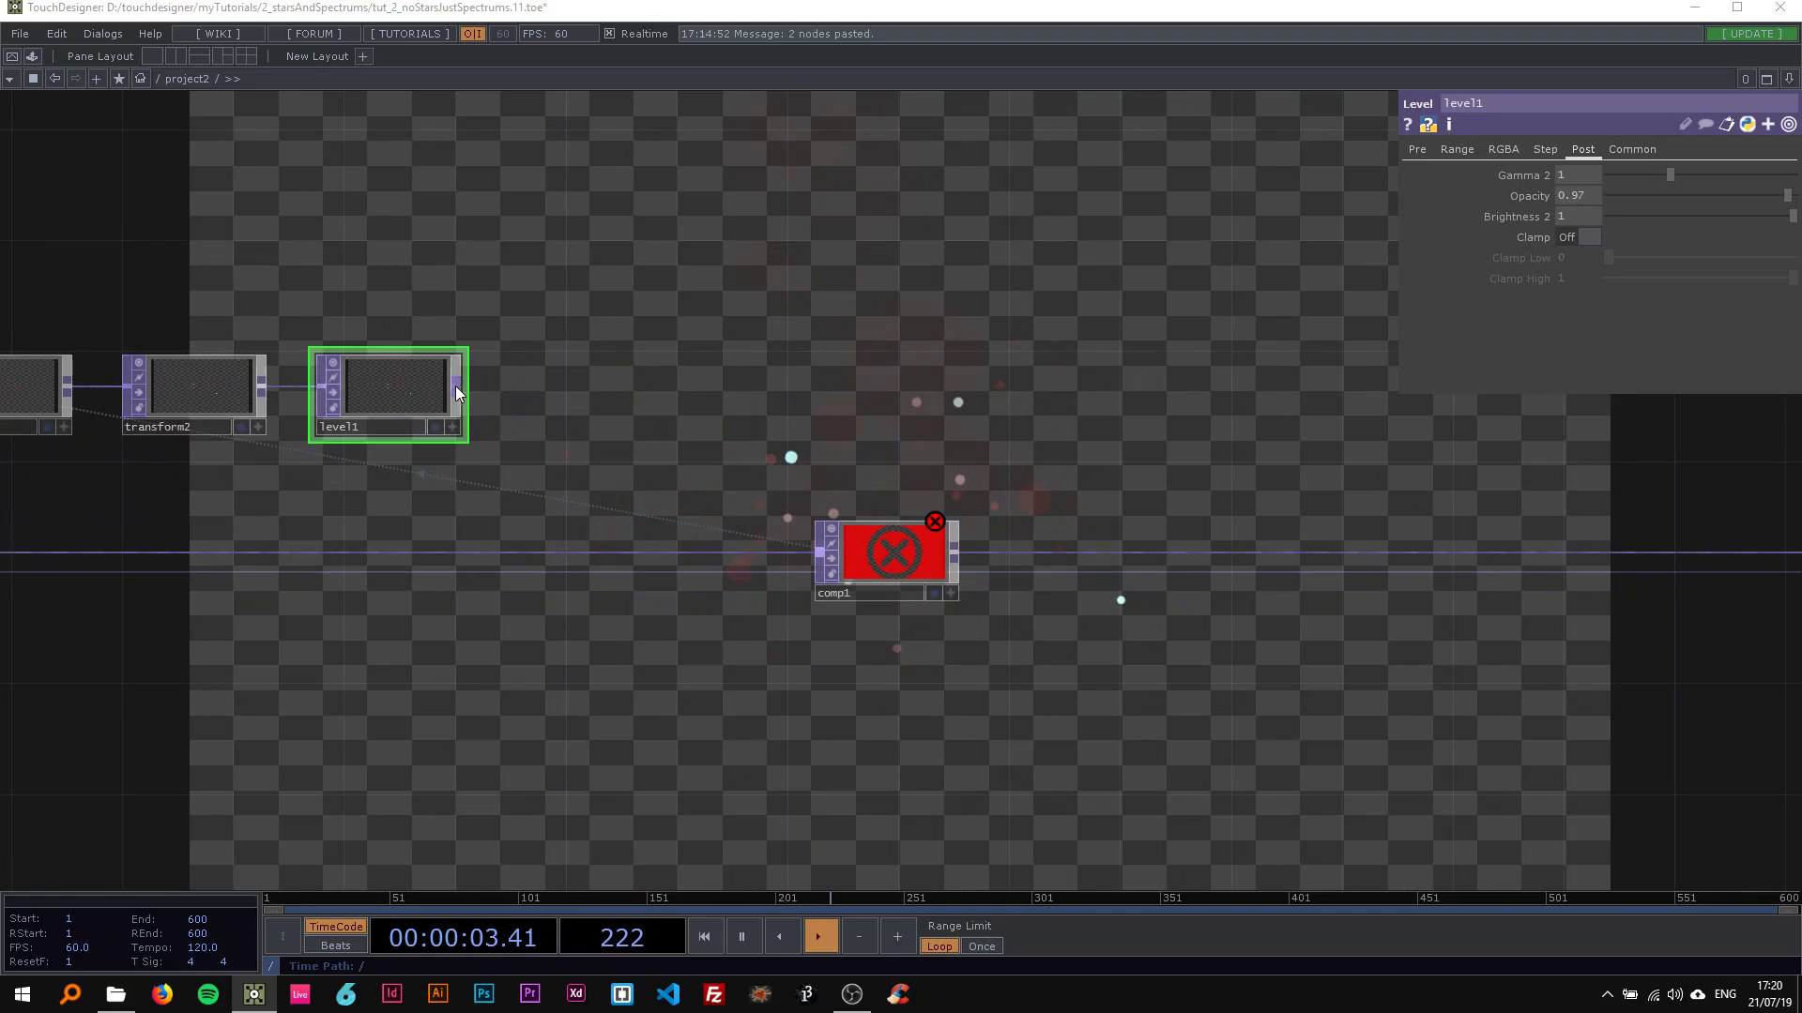
{"action": "right_click", "coordinate": [454, 386]}
{"action": "type", "text": "blu"}
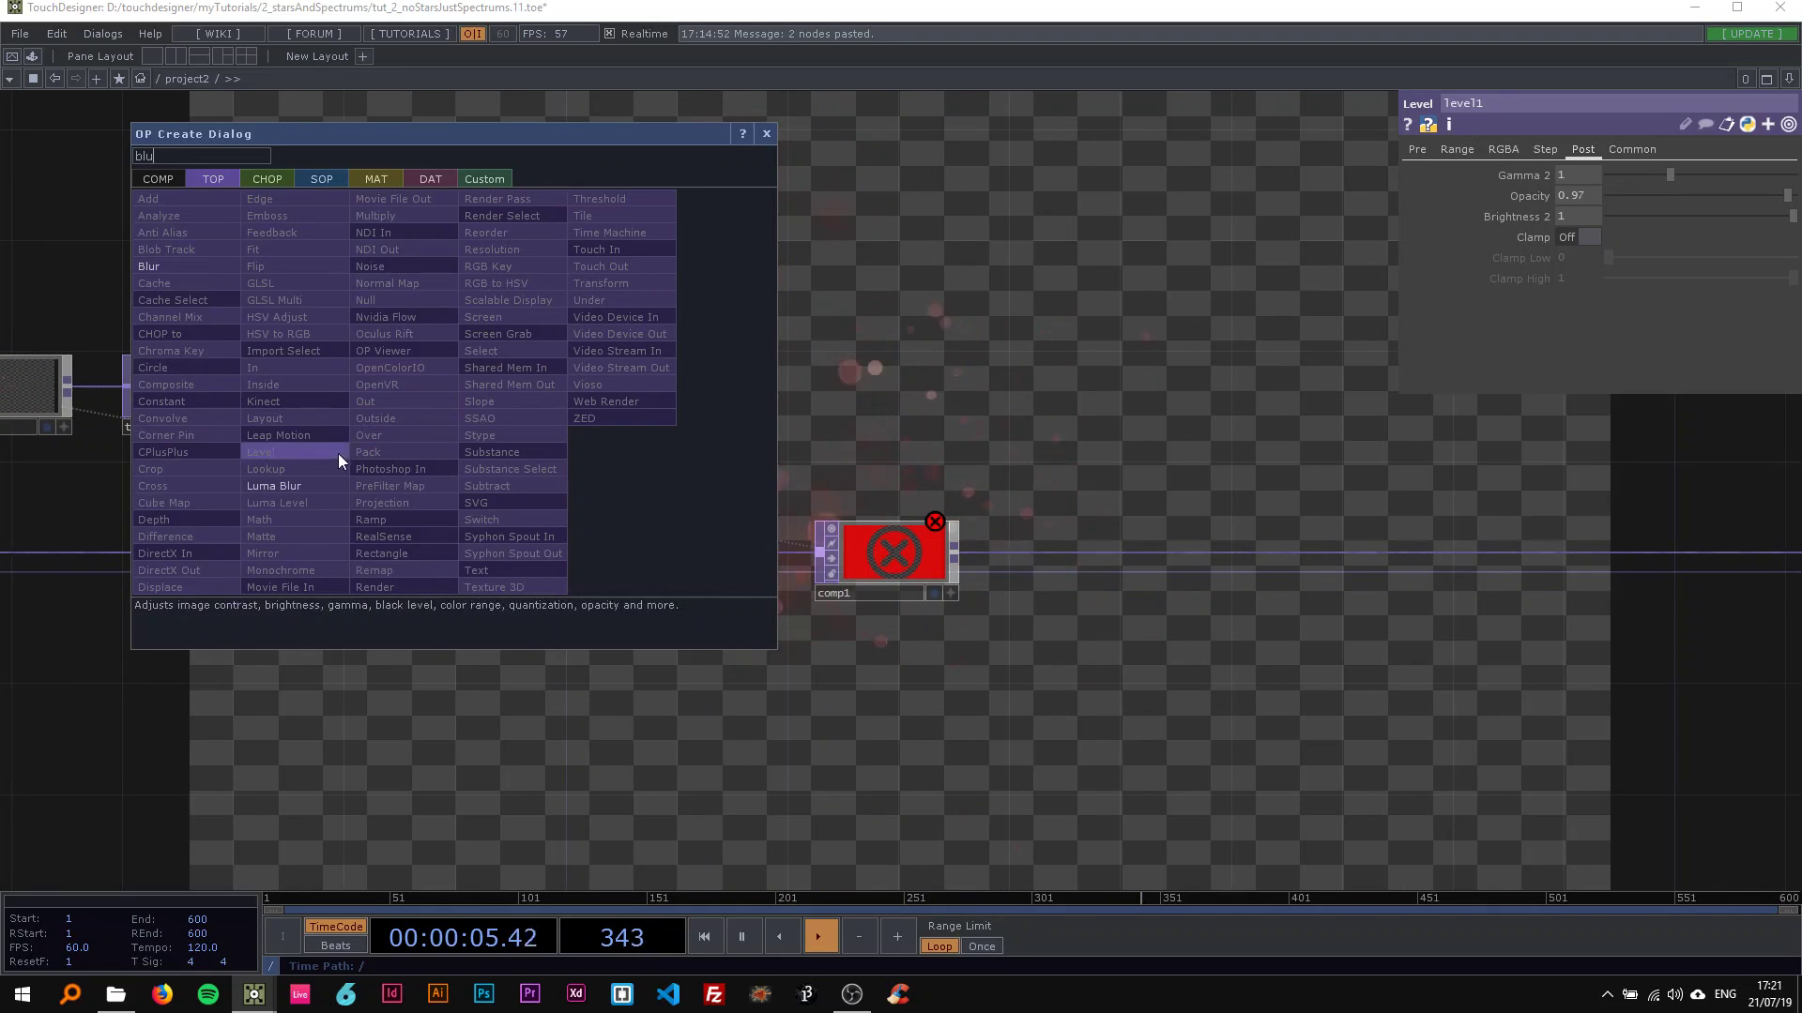
{"action": "left_click", "coordinate": [169, 268]}
{"action": "left_click", "coordinate": [593, 390]}
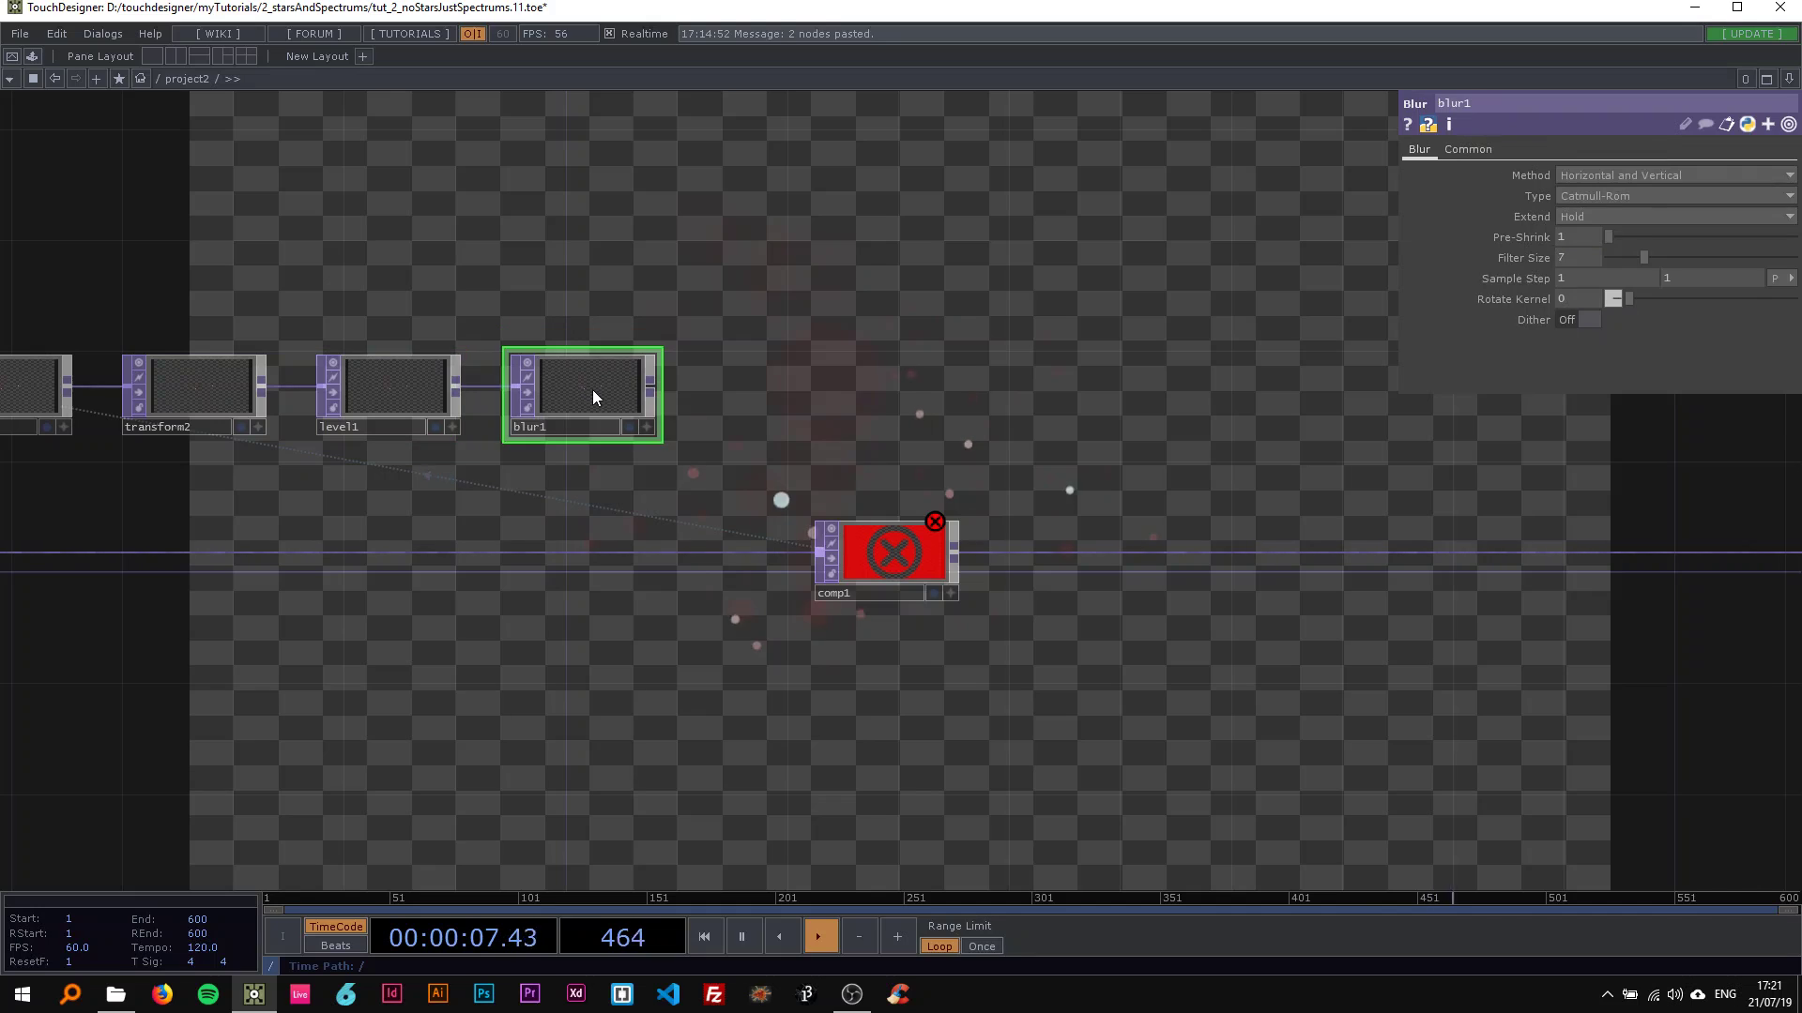
{"action": "left_click_drag", "start_coordinate": [488, 295], "coordinate": [735, 296]}
{"action": "left_click_drag", "start_coordinate": [1042, 324], "coordinate": [642, 426]}
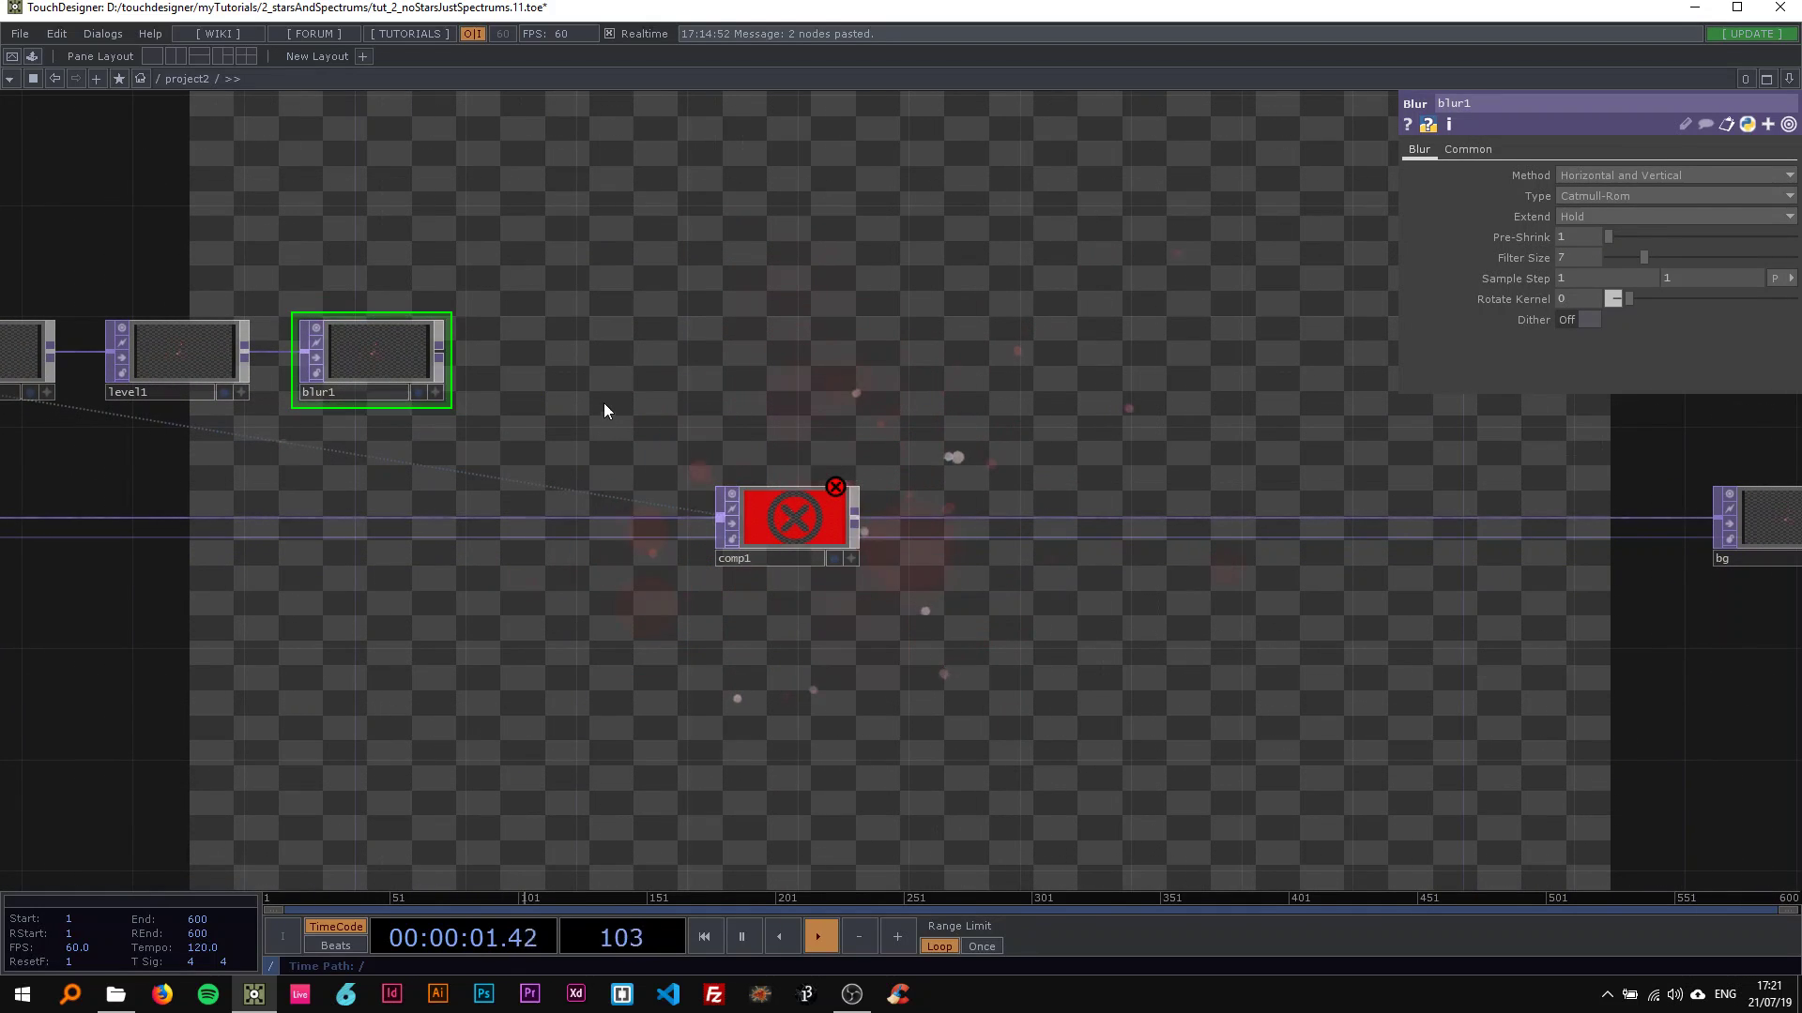
{"action": "left_click_drag", "start_coordinate": [437, 357], "coordinate": [699, 513]}
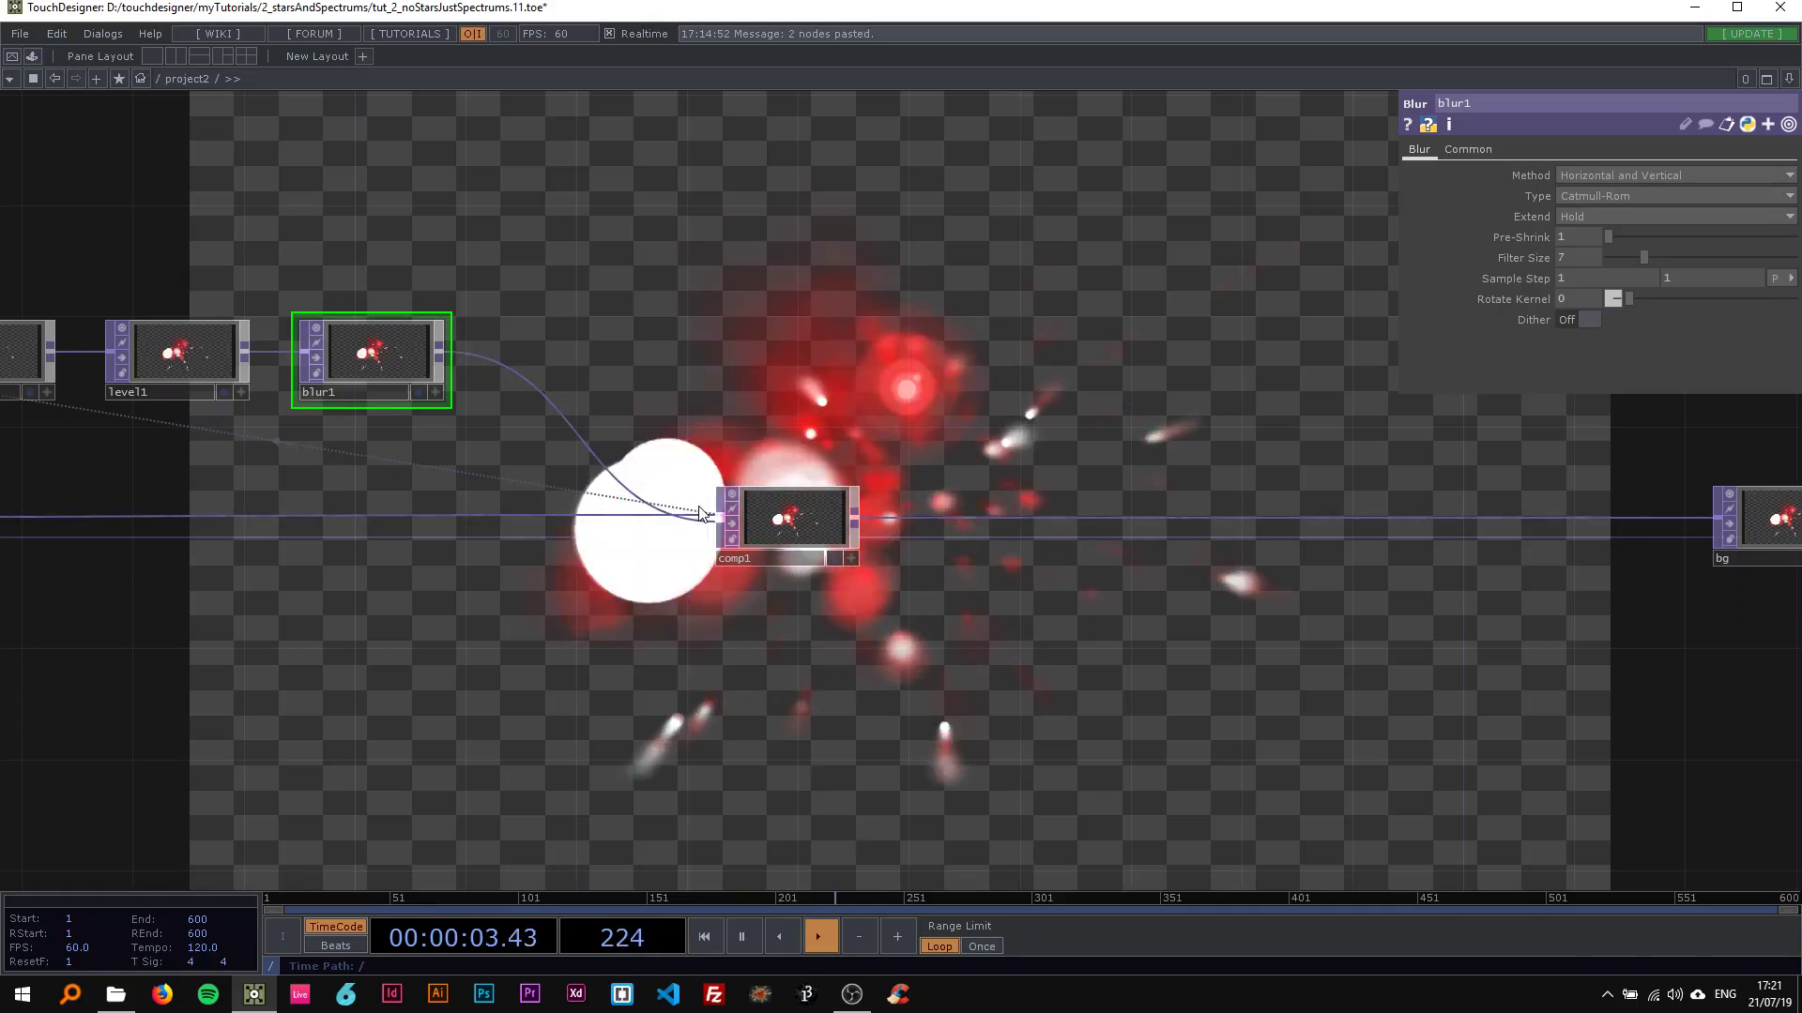
Step: Move the bg null farther away from comp1 along the main chain to make room between them
{"action": "scroll", "coordinate": [698, 504], "scroll_direction": "down", "scroll_amount": 2}
{"action": "left_click_drag", "start_coordinate": [695, 379], "coordinate": [1149, 447]}
{"action": "scroll", "coordinate": [1144, 447], "scroll_direction": "down", "scroll_amount": 4}
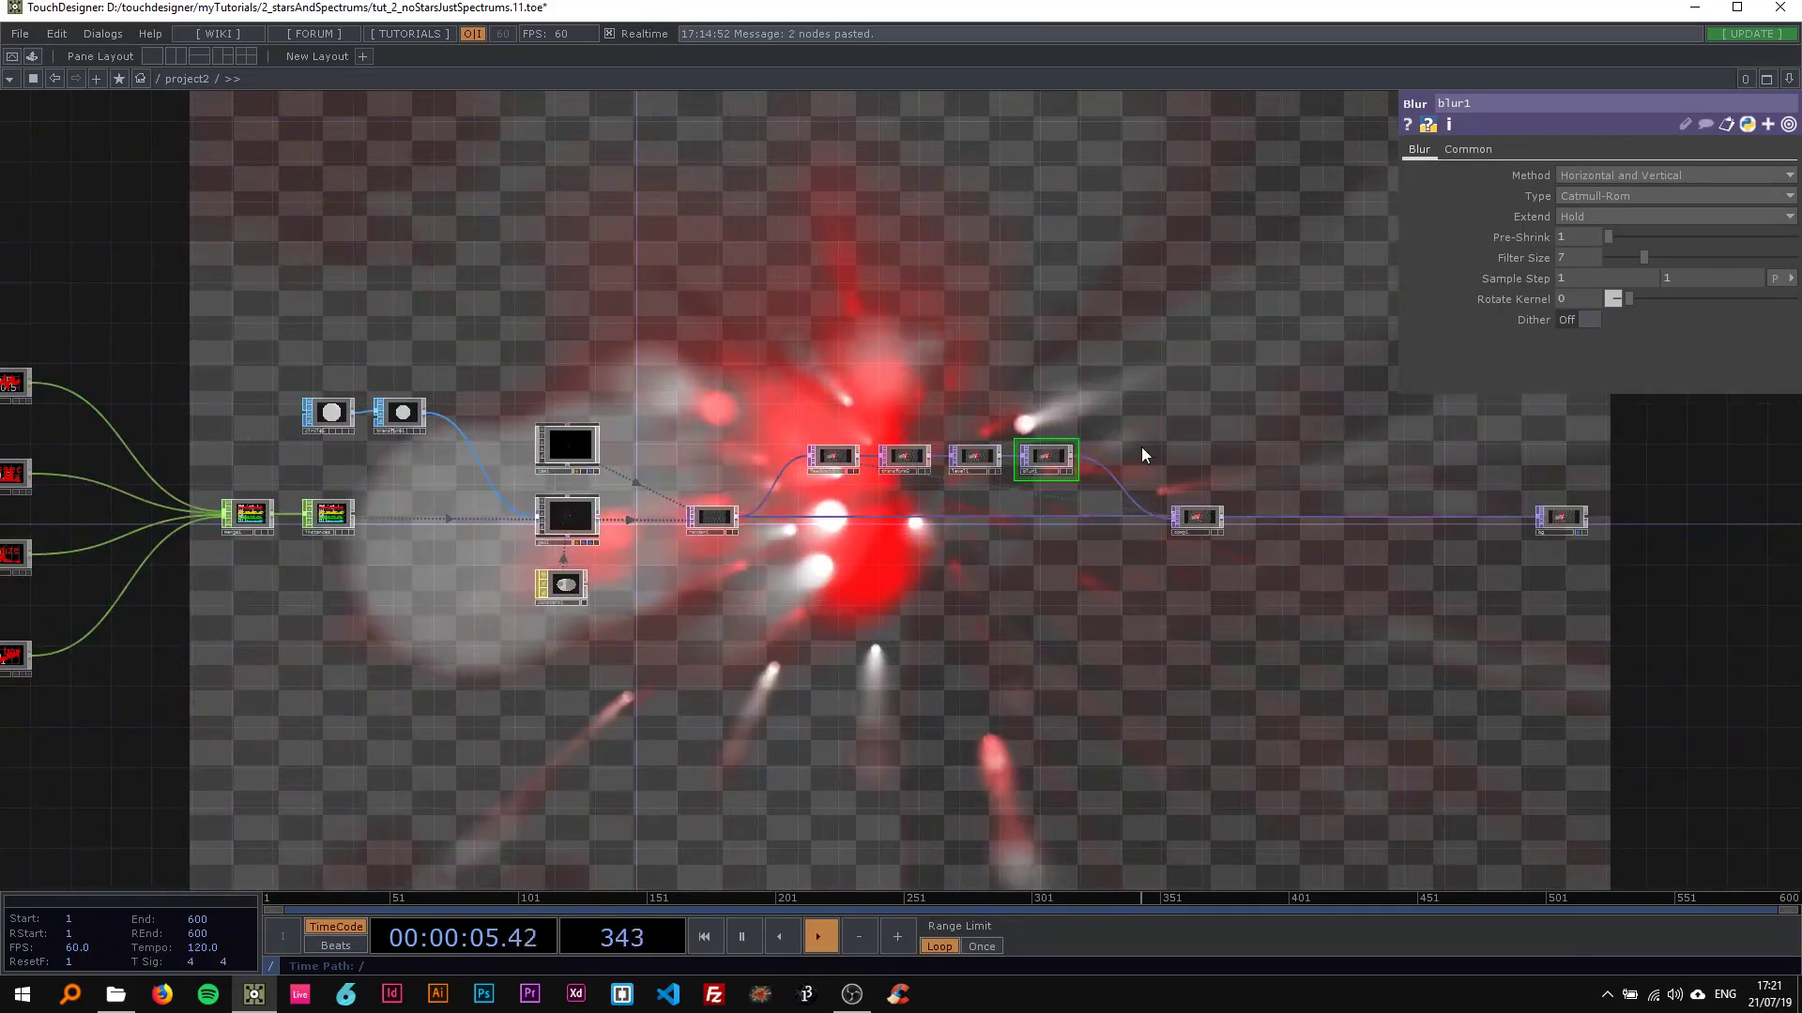
{"action": "left_click_drag", "start_coordinate": [1138, 360], "coordinate": [786, 368]}
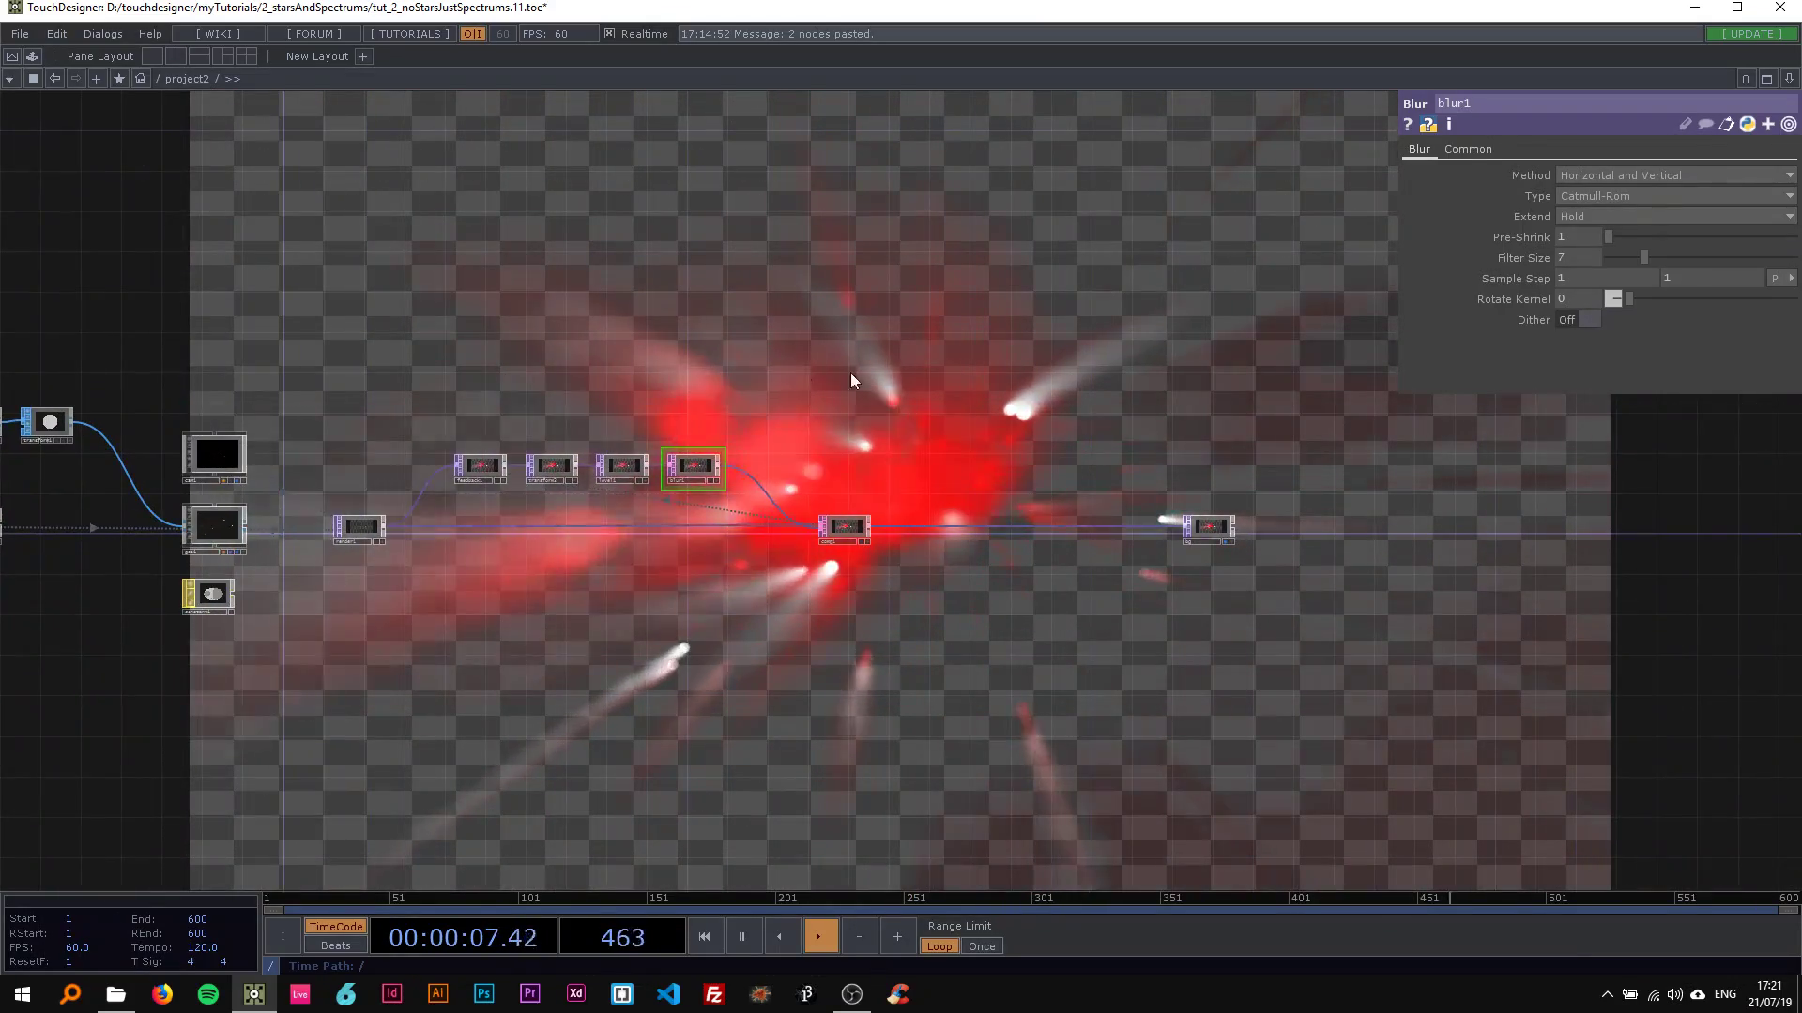
{"action": "scroll", "coordinate": [867, 473], "scroll_direction": "up", "scroll_amount": 4}
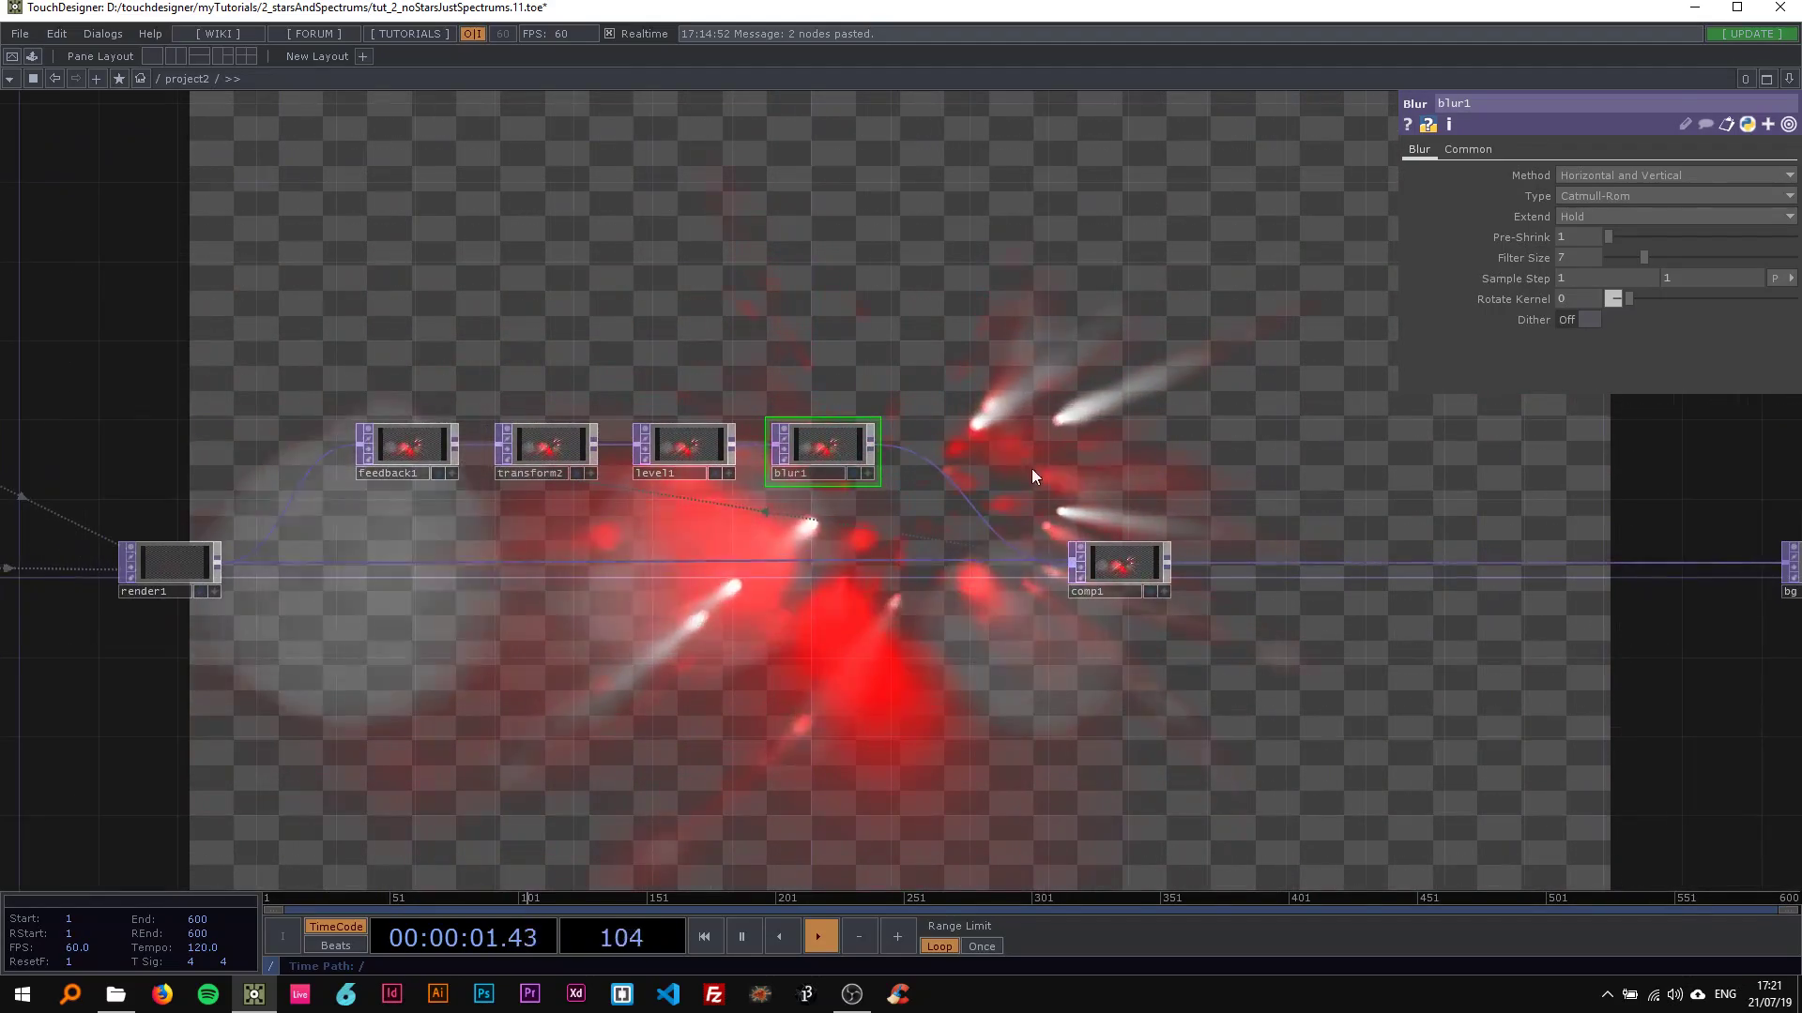
{"action": "left_click_drag", "start_coordinate": [741, 418], "coordinate": [644, 401]}
{"action": "left_click_drag", "start_coordinate": [1051, 445], "coordinate": [699, 418]}
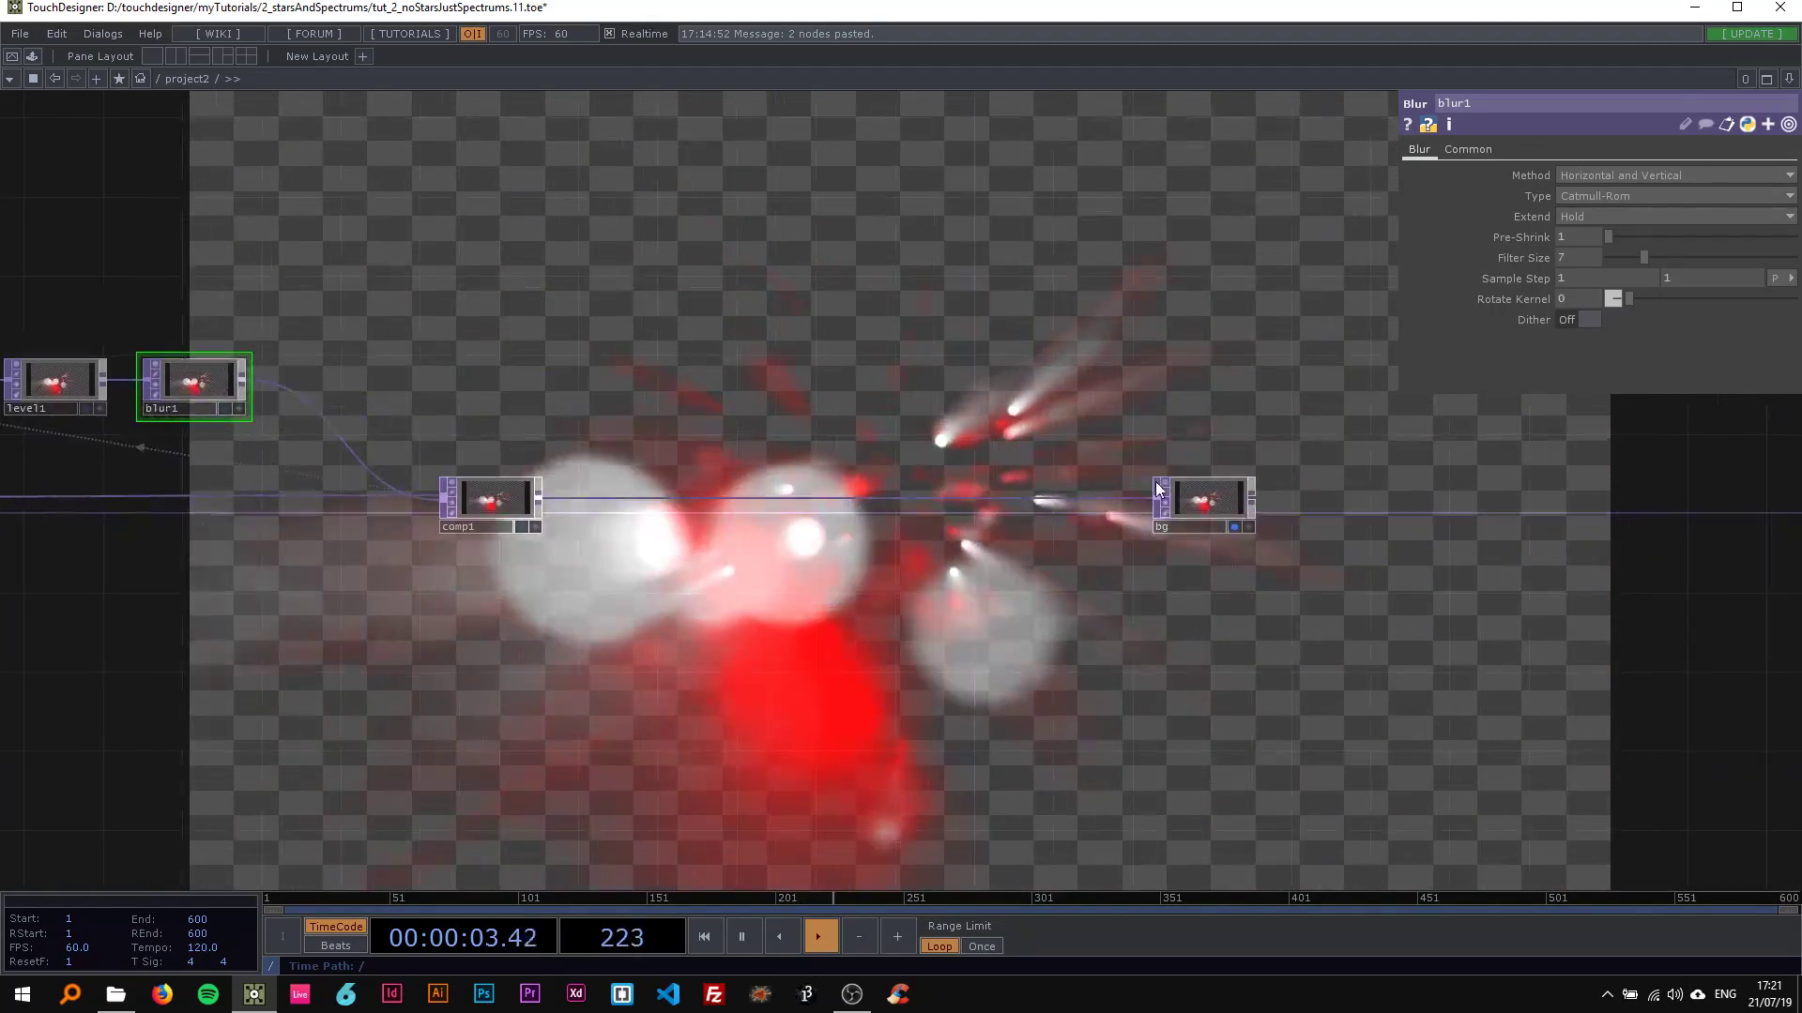
{"action": "left_click_drag", "start_coordinate": [1232, 496], "coordinate": [1707, 496]}
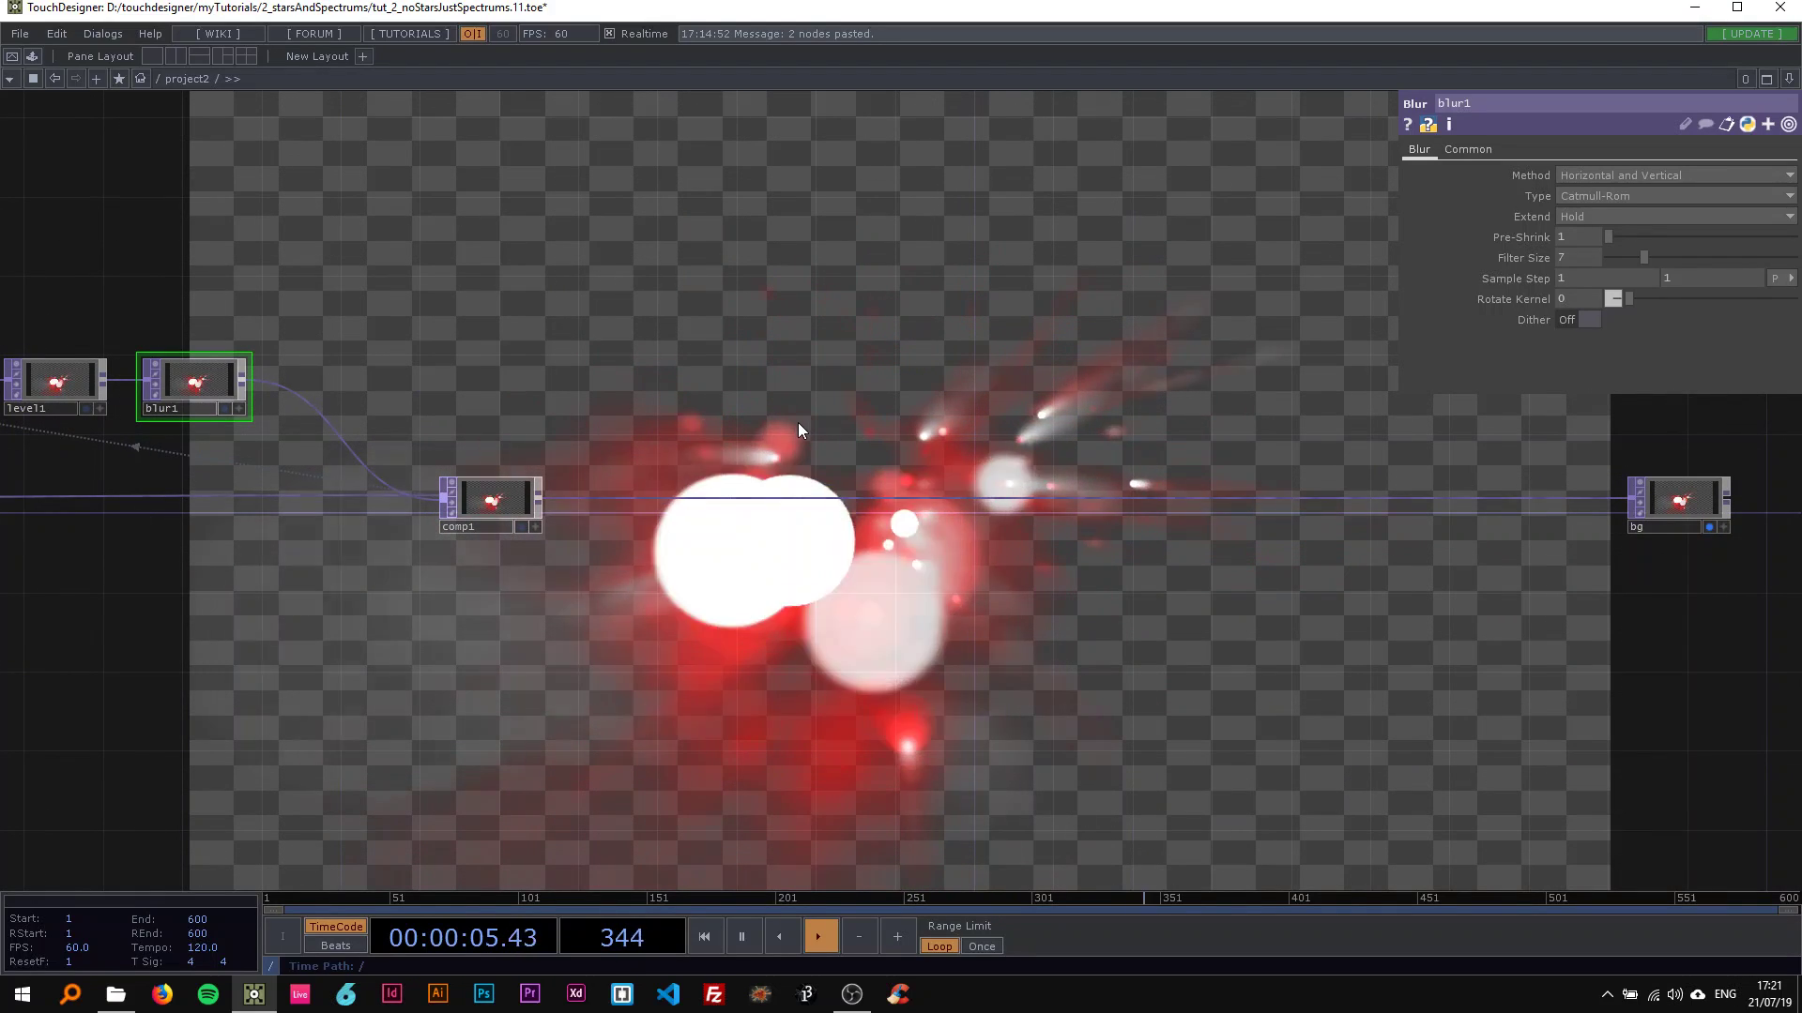
Step: Insert a Lookup TOP on the wire between comp1 and the bg null
{"action": "right_click", "coordinate": [596, 498]}
{"action": "left_click", "coordinate": [610, 480]}
{"action": "type", "text": "look"}
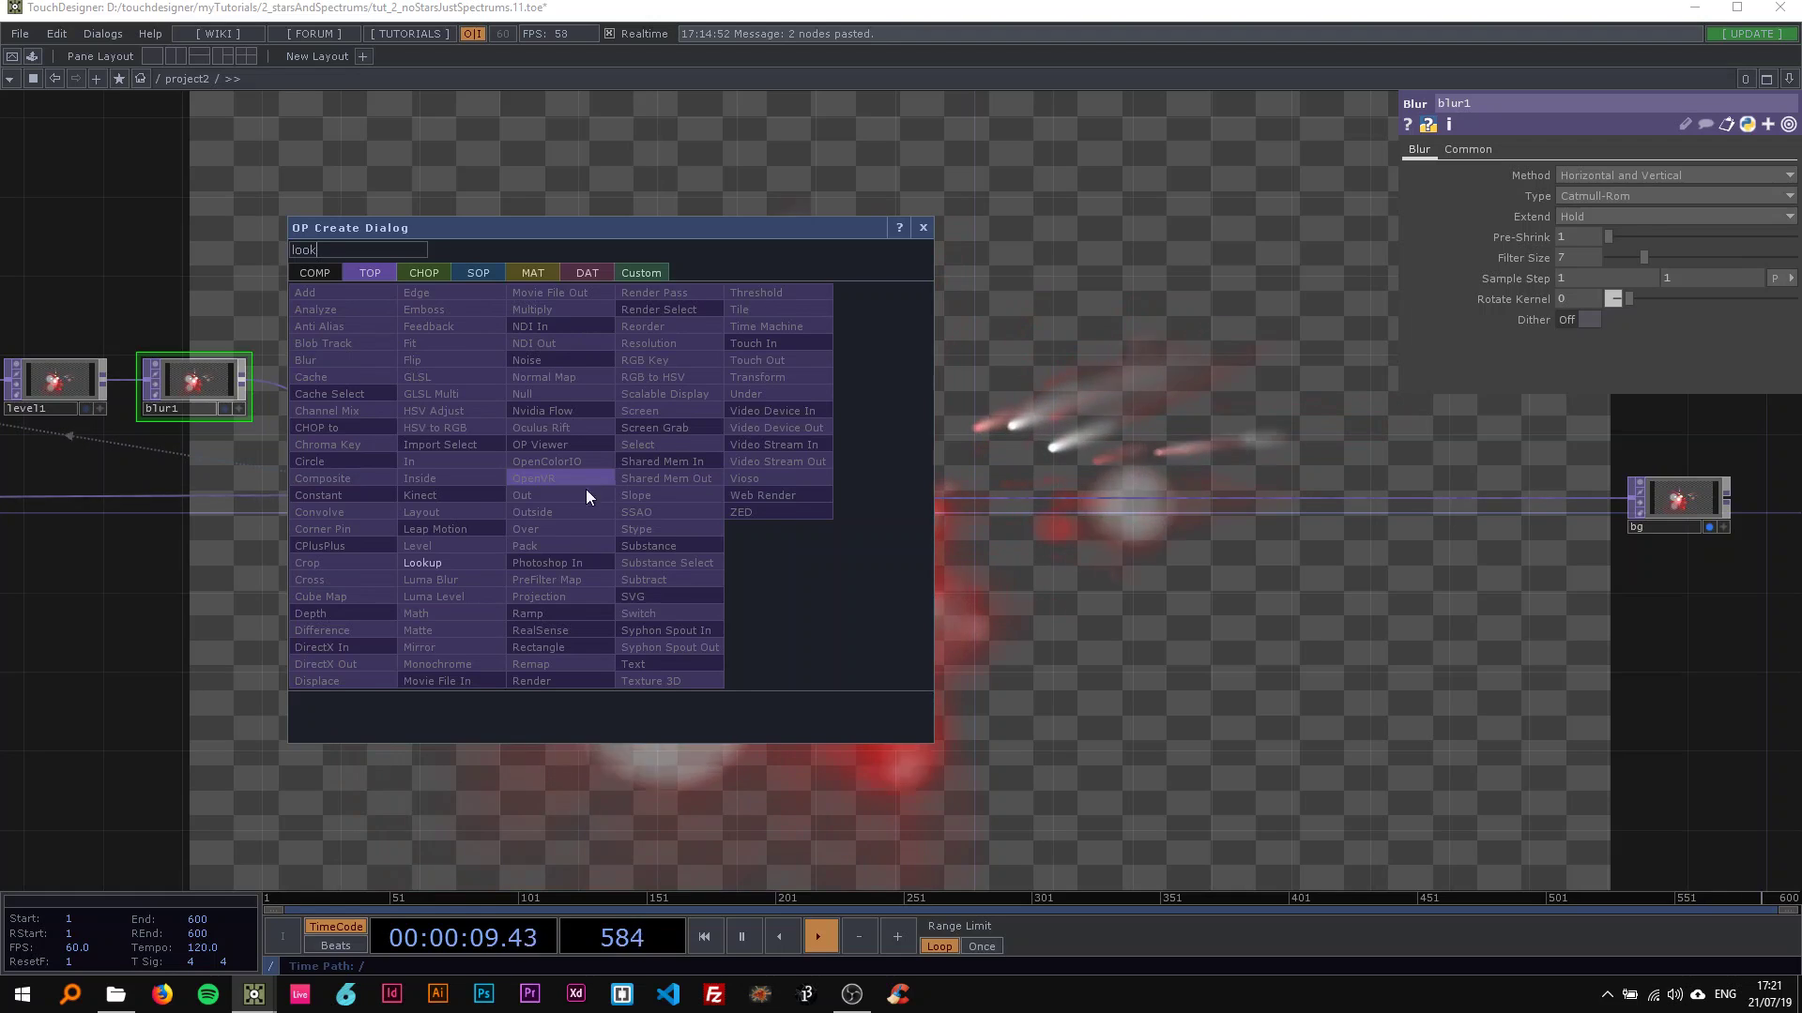
{"action": "left_click", "coordinate": [440, 561]}
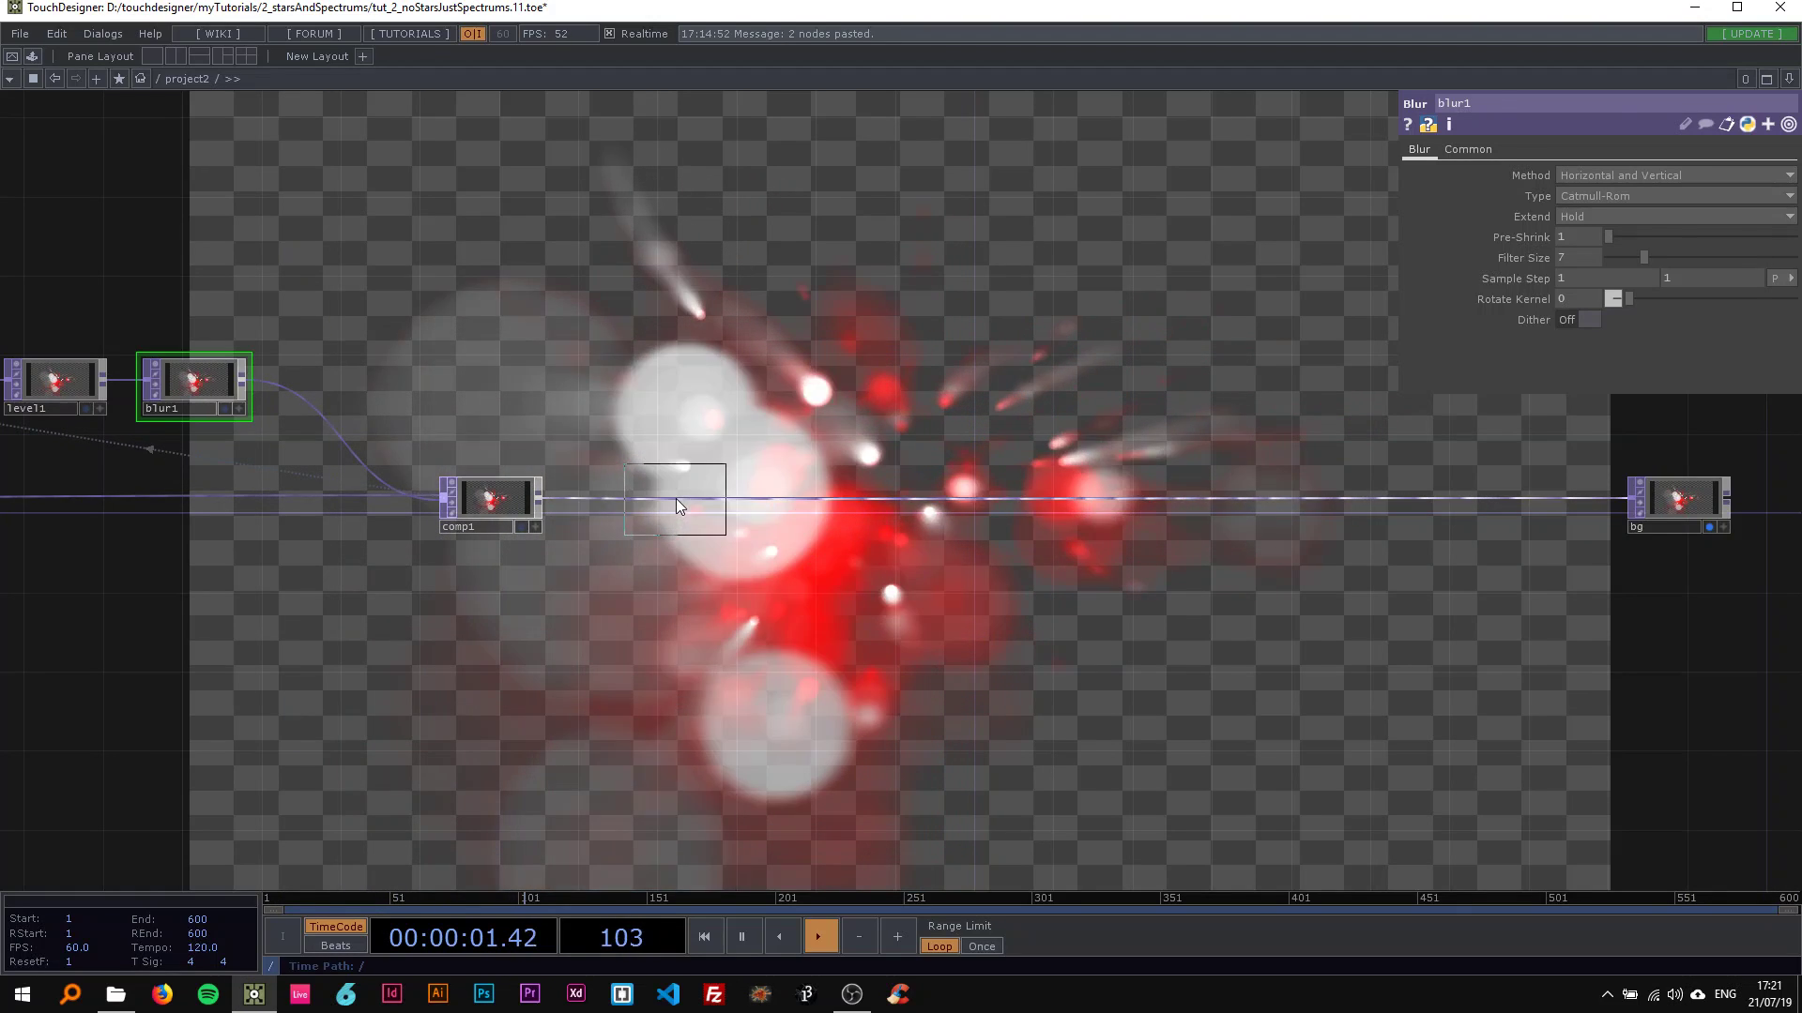
{"action": "left_click", "coordinate": [668, 501]}
{"action": "scroll", "coordinate": [660, 504], "scroll_direction": "up", "scroll_amount": 3}
{"action": "left_click_drag", "start_coordinate": [692, 374], "coordinate": [873, 302]}
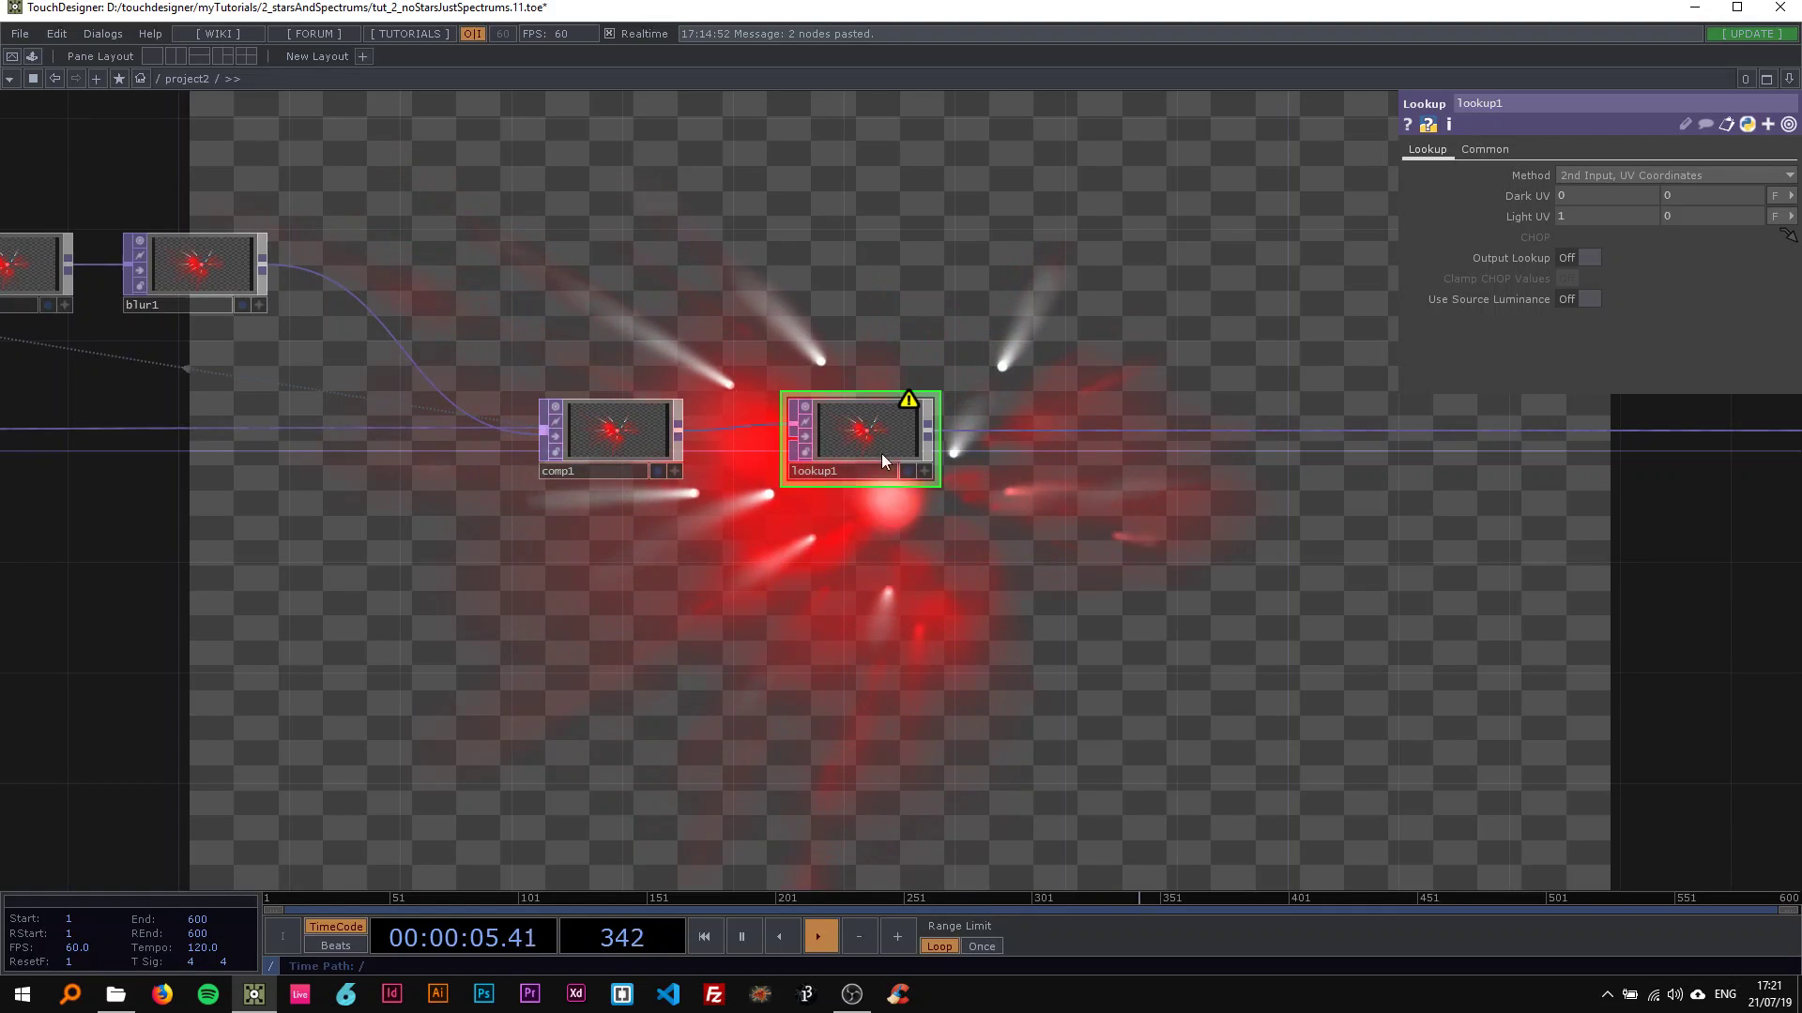
{"action": "key", "text": "Tab"}
{"action": "type", "text": "ram"}
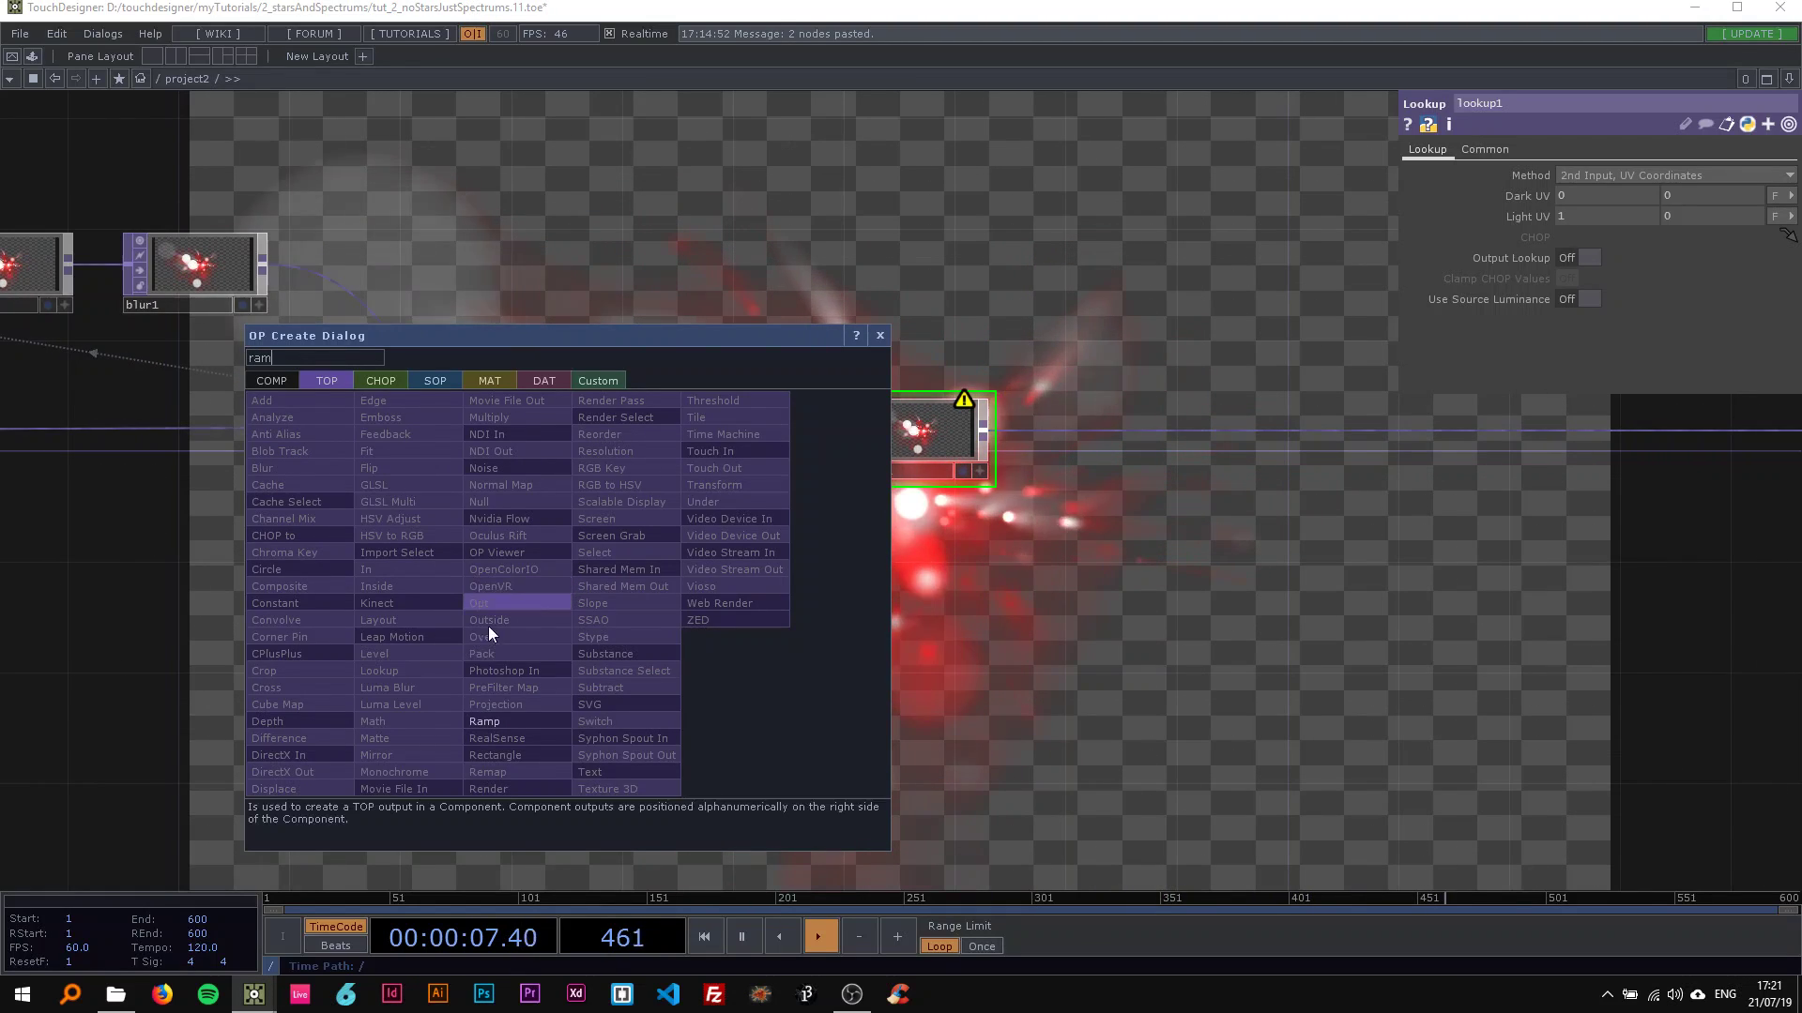
{"action": "left_click", "coordinate": [507, 705]}
{"action": "left_click", "coordinate": [602, 604]}
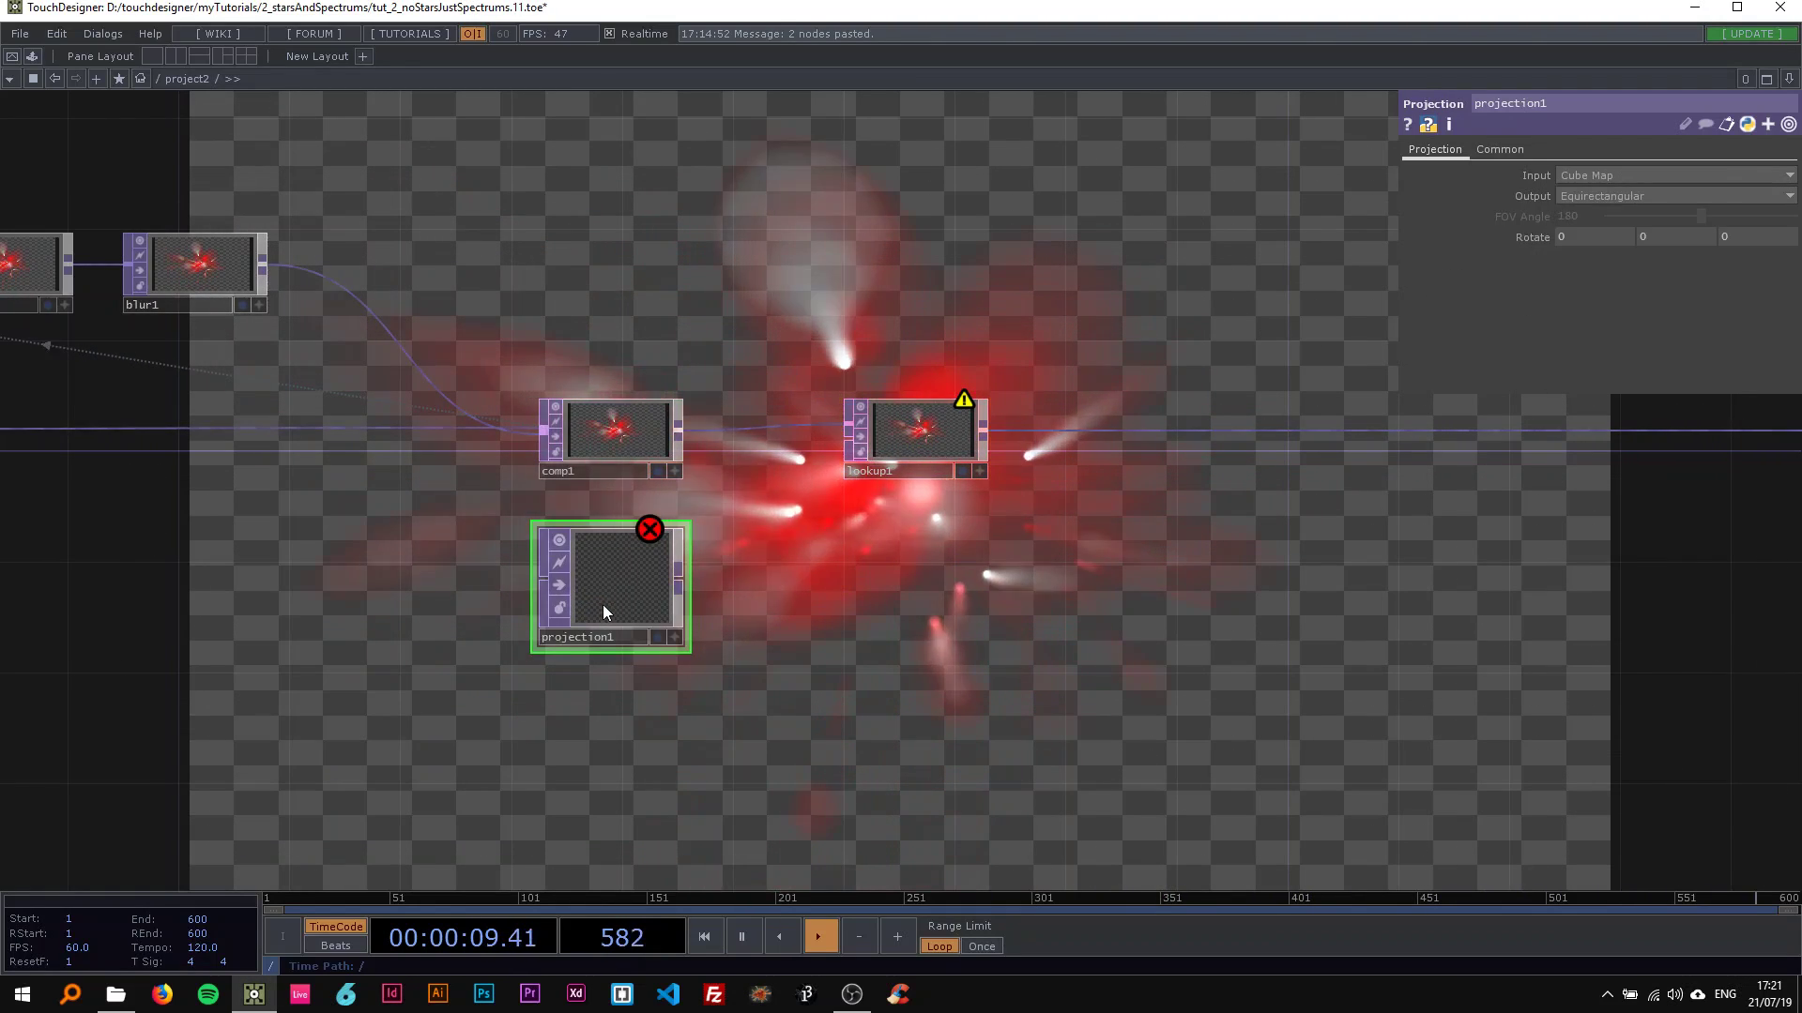
{"action": "key", "text": "Delete"}
Step: Create a Ramp TOP below comp1 and connect it to the second input of lookup1
{"action": "key", "text": "Tab"}
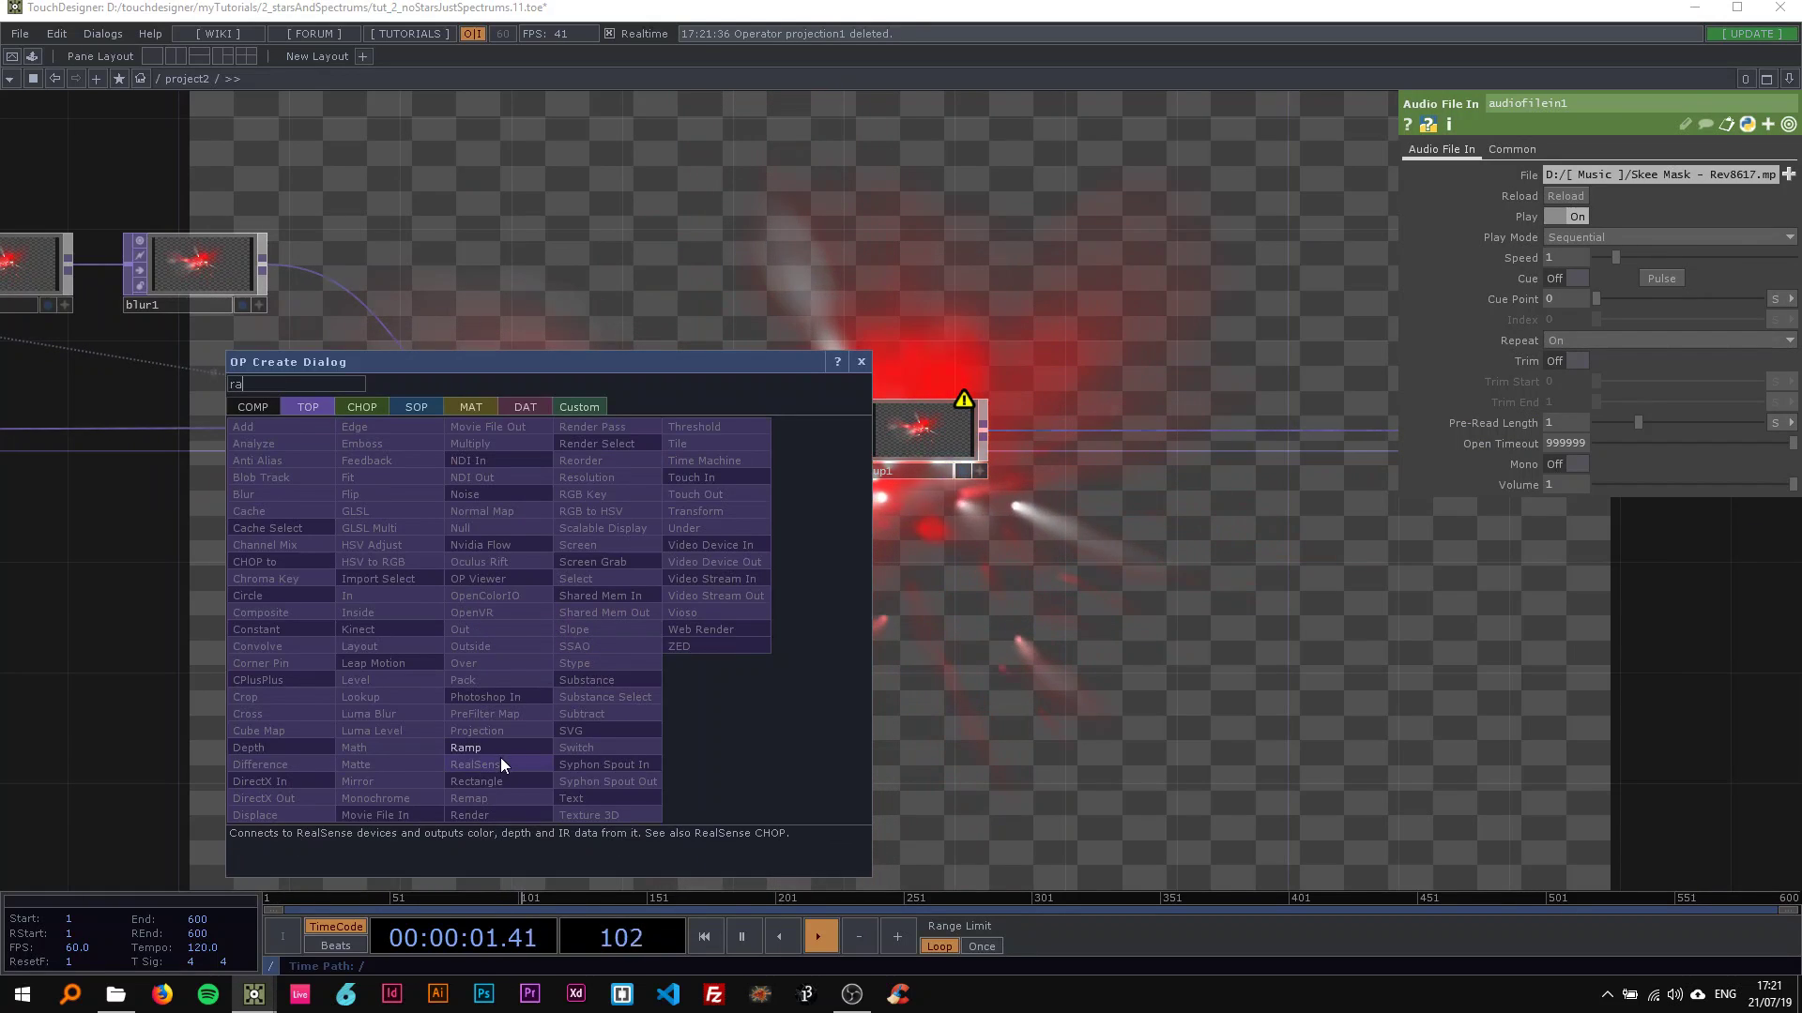
{"action": "left_click", "coordinate": [474, 752]}
{"action": "left_click", "coordinate": [602, 636]}
{"action": "left_click_drag", "start_coordinate": [679, 606], "coordinate": [852, 443]}
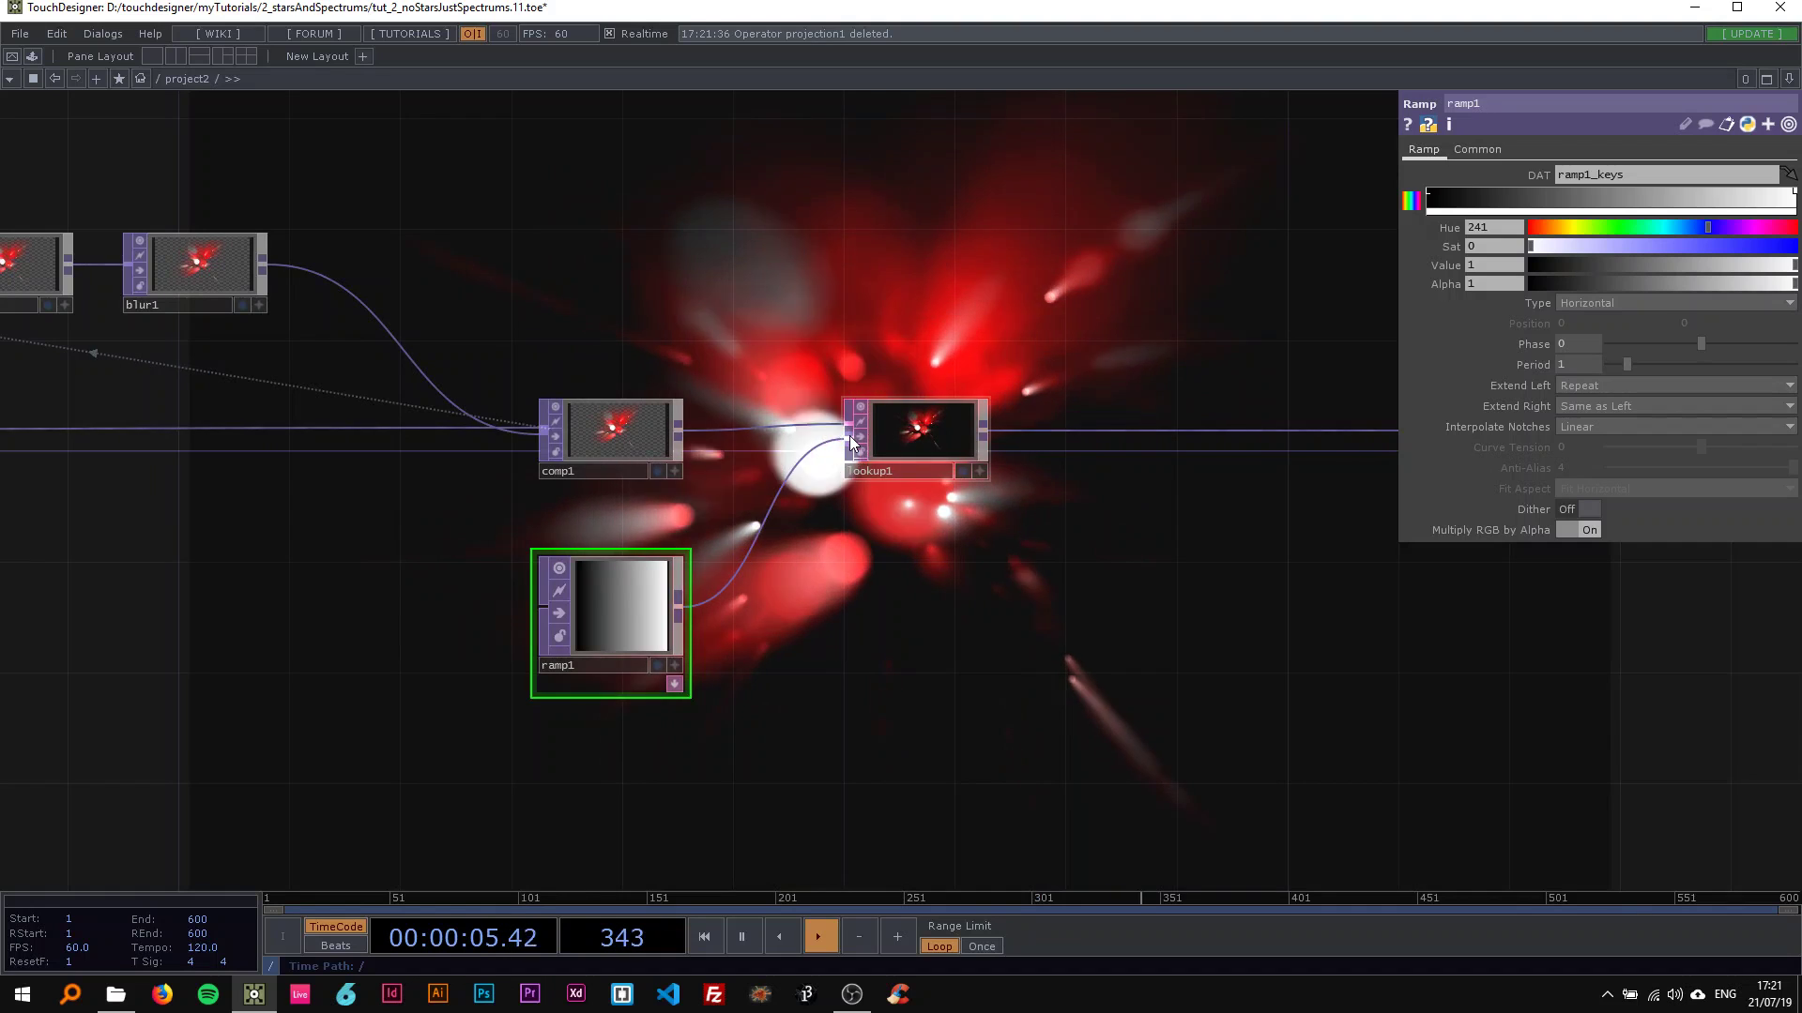
Step: Set the saturation of the white end key in ramp1 to 0.656
{"action": "left_click_drag", "start_coordinate": [824, 346], "coordinate": [678, 375]}
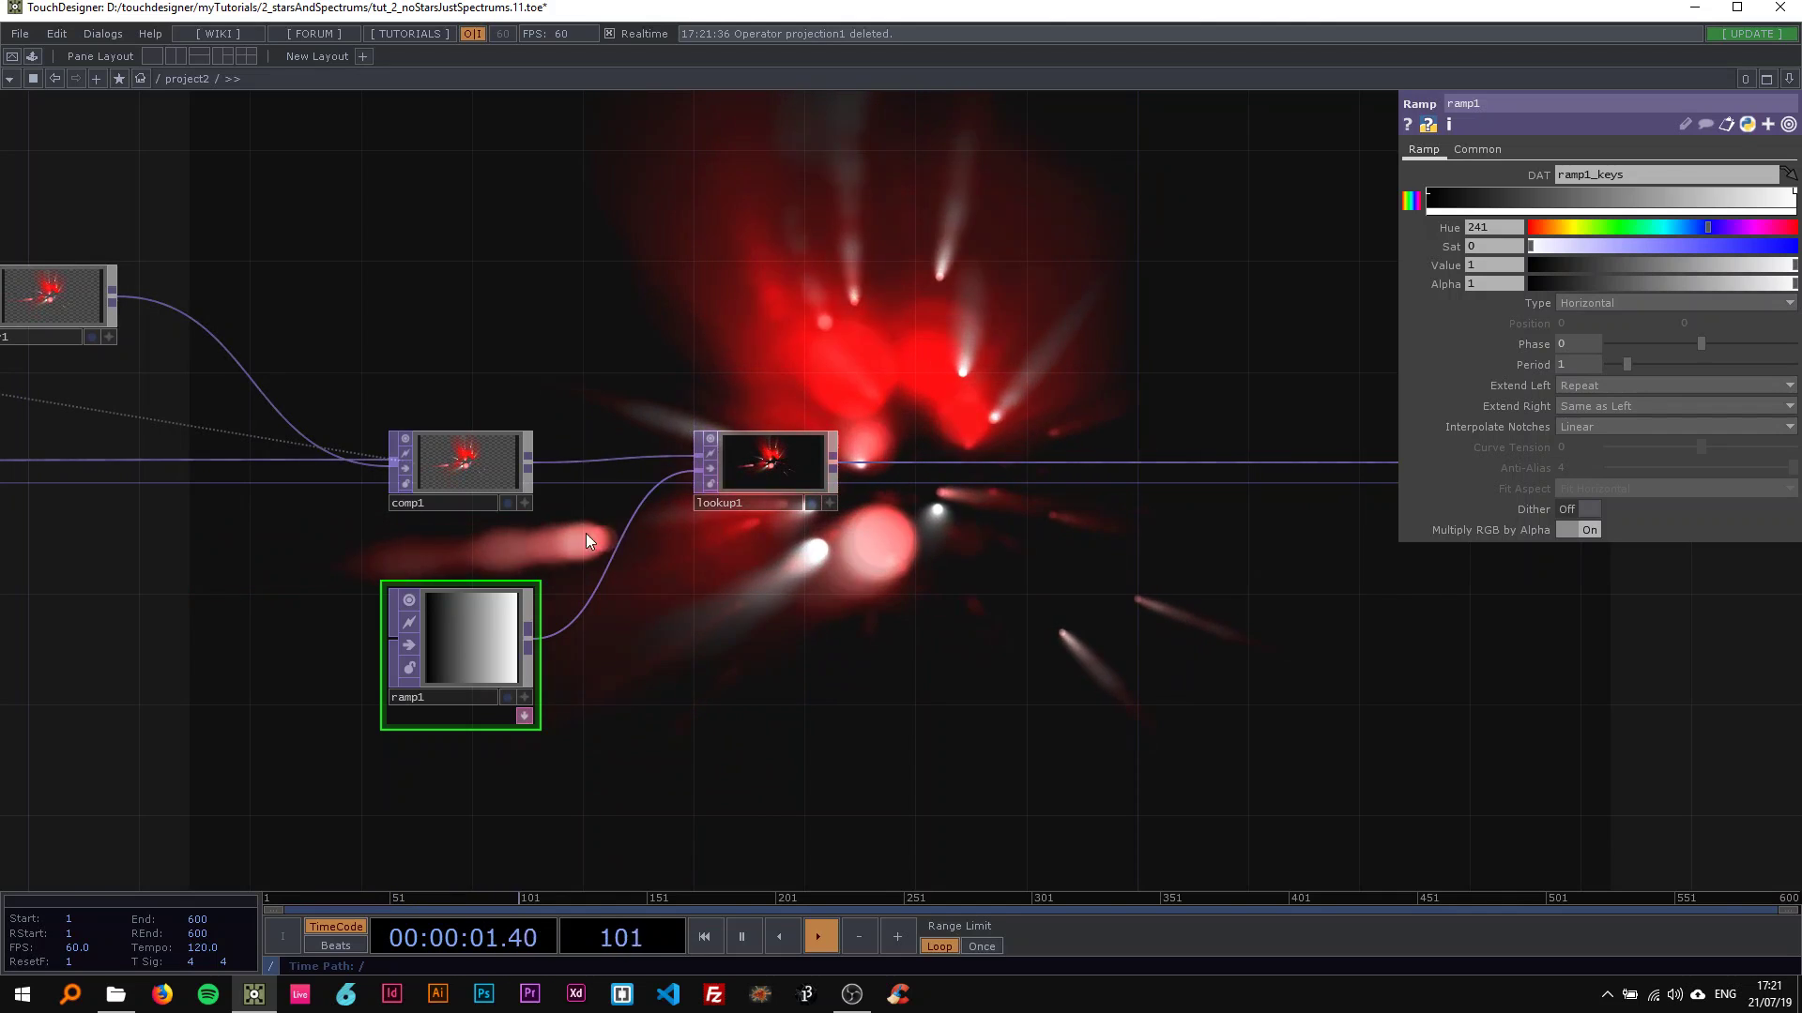
{"action": "left_click", "coordinate": [816, 441]}
{"action": "left_click", "coordinate": [466, 638]}
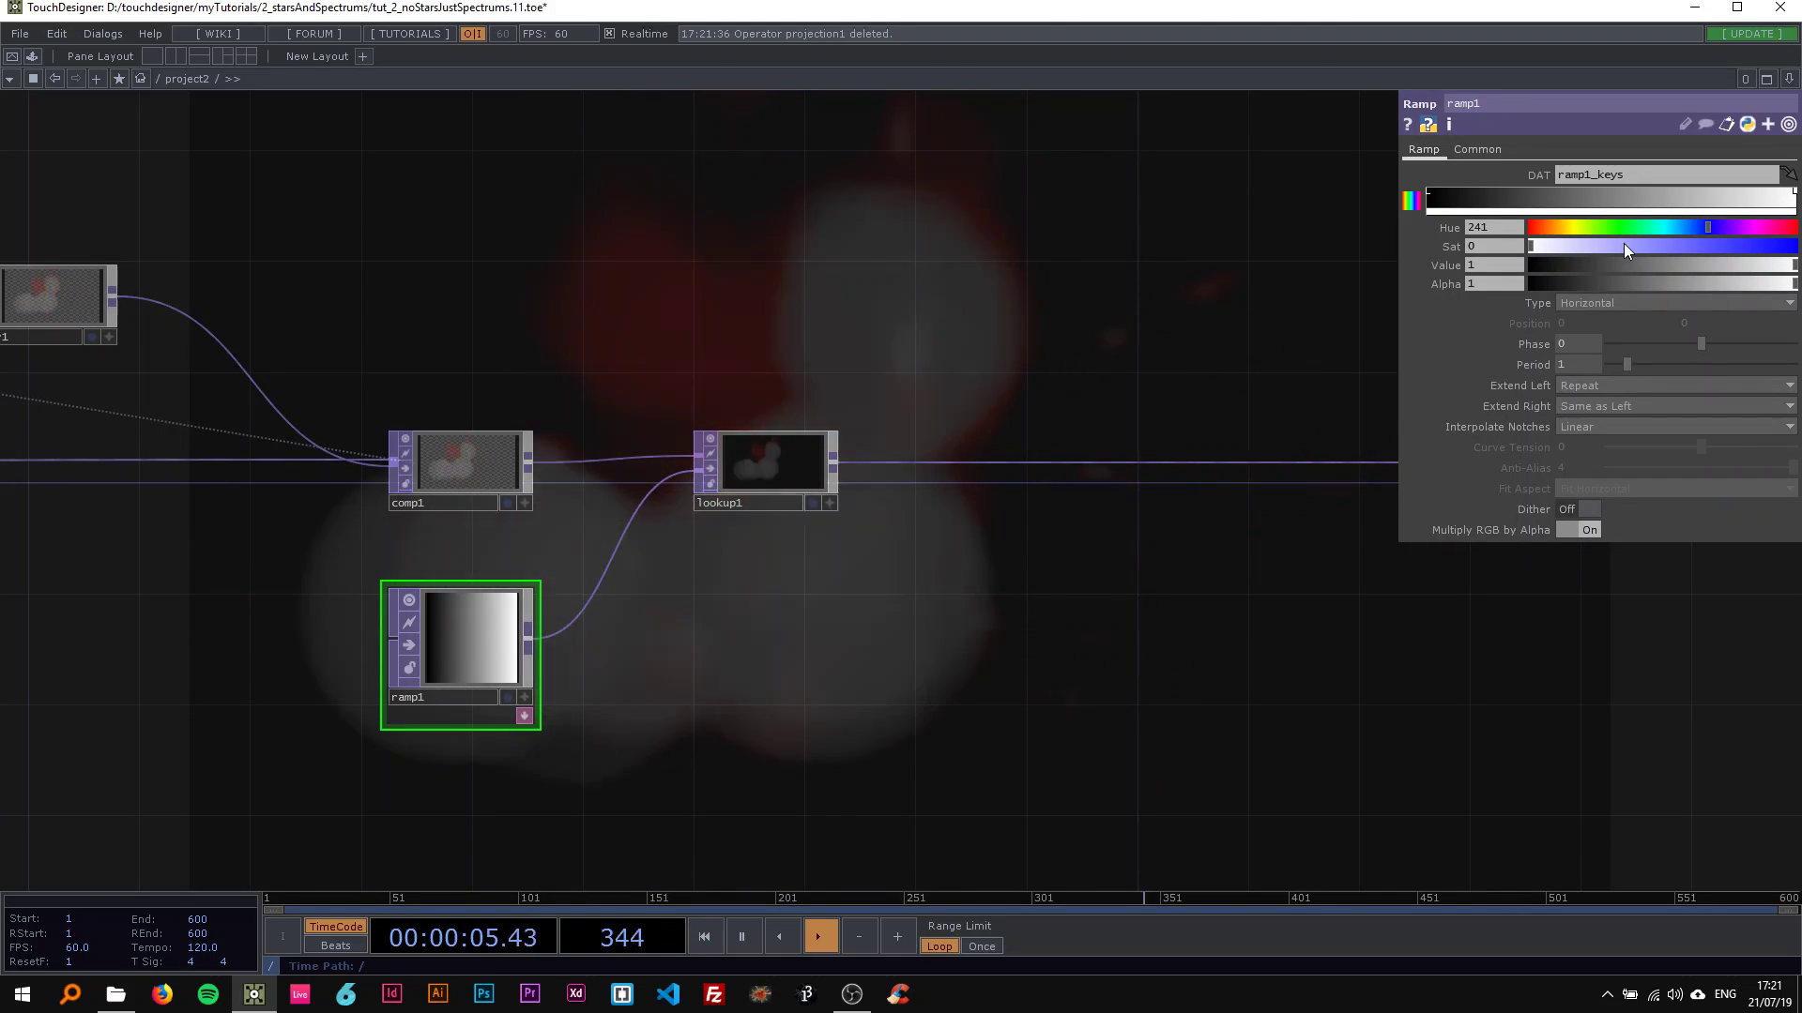
{"action": "left_click_drag", "start_coordinate": [1623, 246], "coordinate": [1705, 248]}
Step: Review the whole network from the audio input through the CHOP branches to the feedback and lookup chain
{"action": "scroll", "coordinate": [1705, 249], "scroll_direction": "down", "scroll_amount": 6}
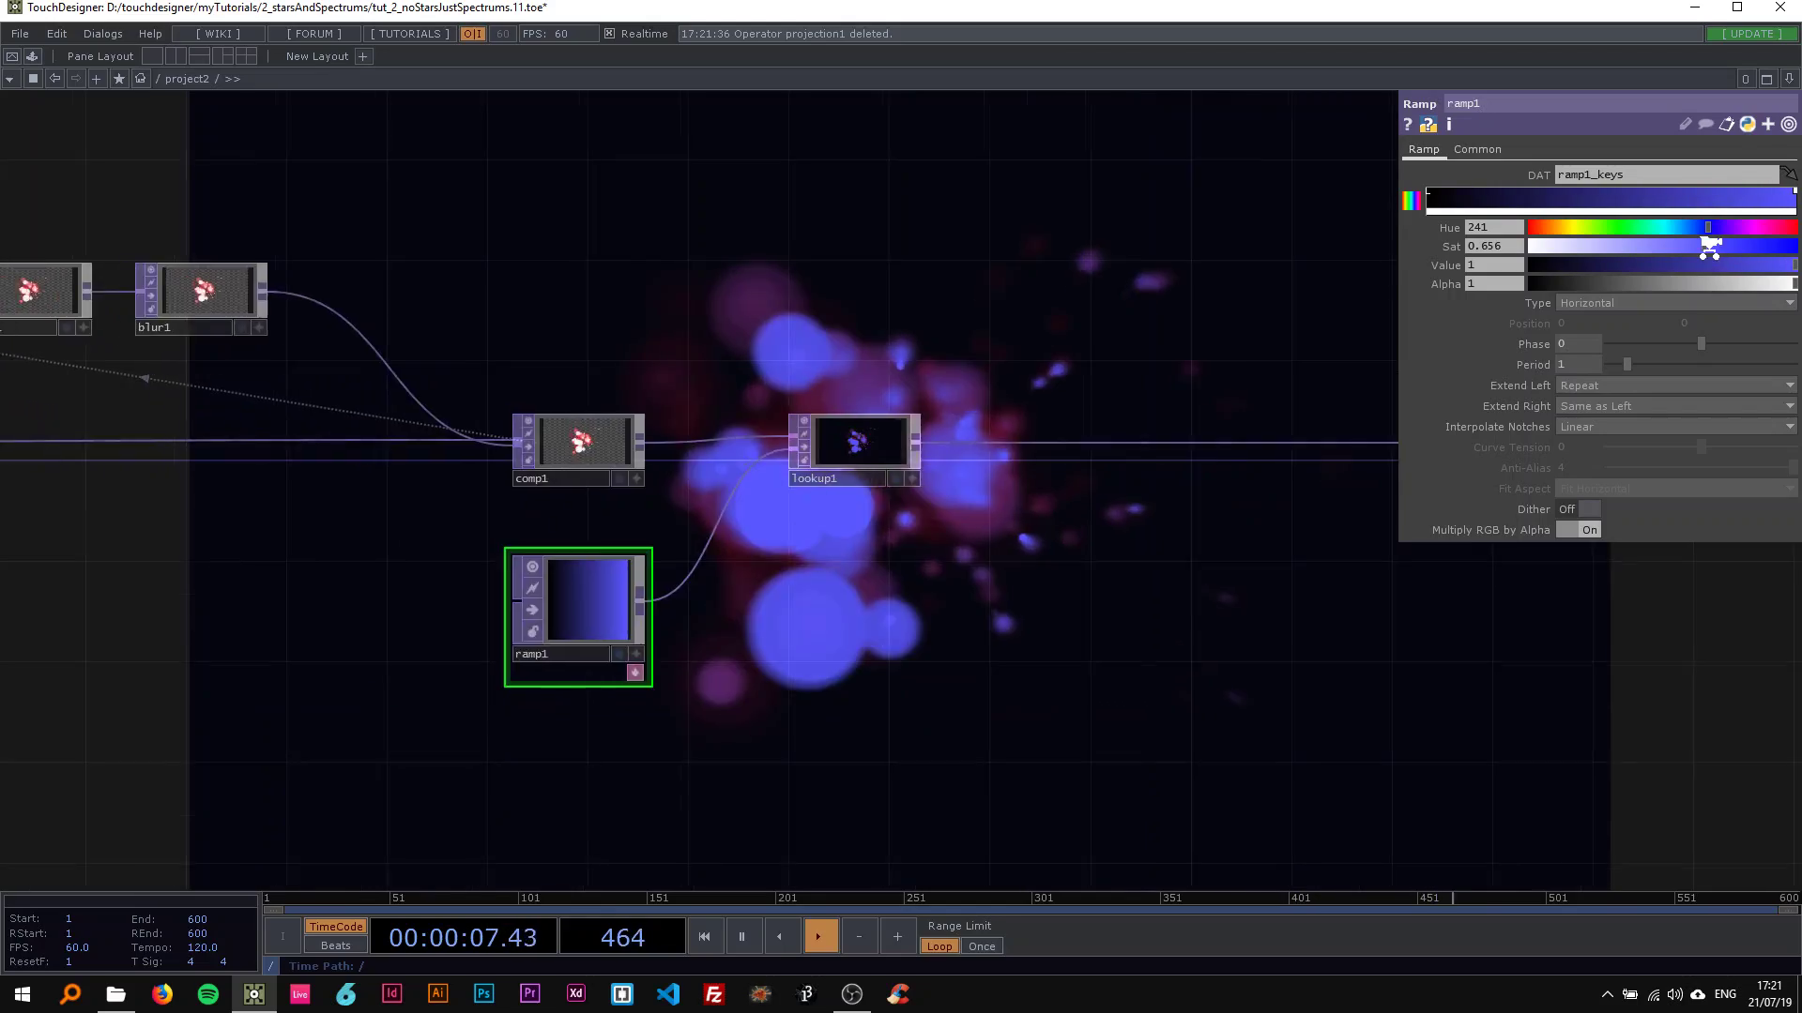
{"action": "left_click_drag", "start_coordinate": [1083, 267], "coordinate": [511, 370]}
{"action": "scroll", "coordinate": [788, 373], "scroll_direction": "down", "scroll_amount": 3}
{"action": "left_click_drag", "start_coordinate": [967, 332], "coordinate": [1527, 424]}
{"action": "left_click_drag", "start_coordinate": [188, 562], "coordinate": [833, 536]}
{"action": "scroll", "coordinate": [356, 542], "scroll_direction": "up", "scroll_amount": 2}
{"action": "left_click_drag", "start_coordinate": [356, 541], "coordinate": [460, 531]}
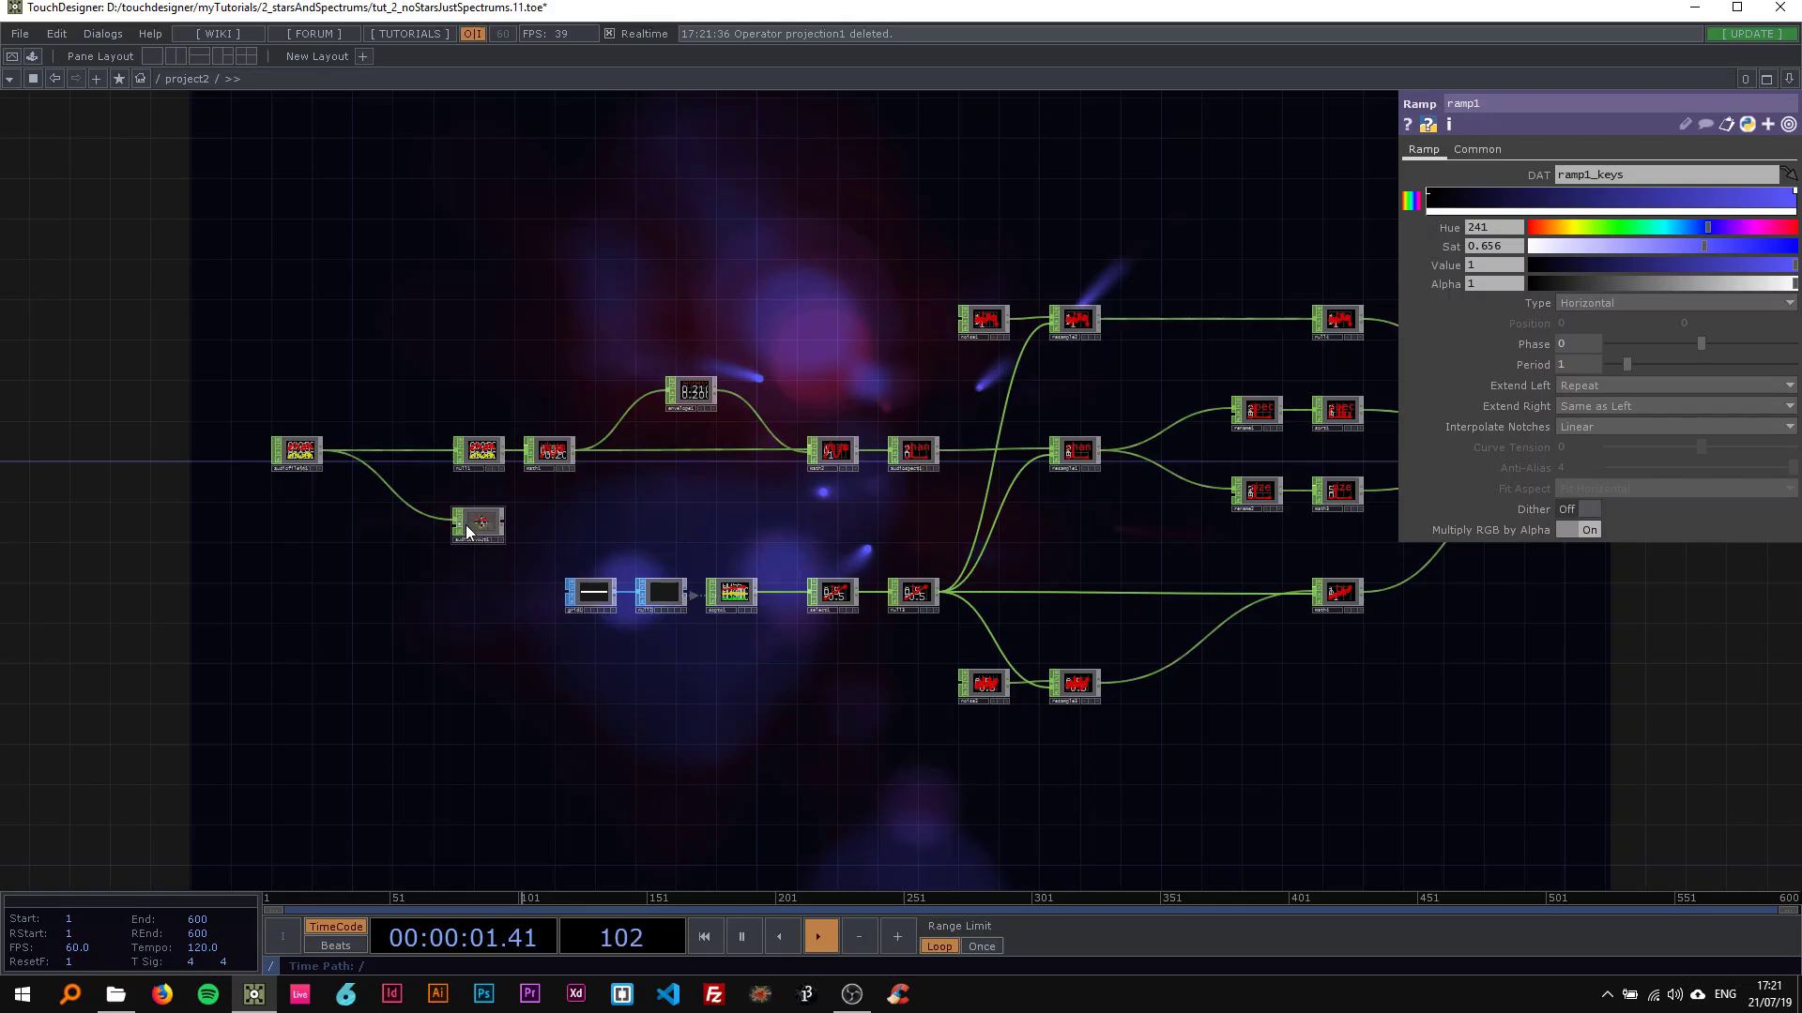
{"action": "left_click_drag", "start_coordinate": [1122, 458], "coordinate": [684, 482]}
{"action": "left_click_drag", "start_coordinate": [669, 209], "coordinate": [234, 208]}
{"action": "left_click_drag", "start_coordinate": [809, 403], "coordinate": [450, 414]}
{"action": "scroll", "coordinate": [644, 416], "scroll_direction": "up", "scroll_amount": 2}
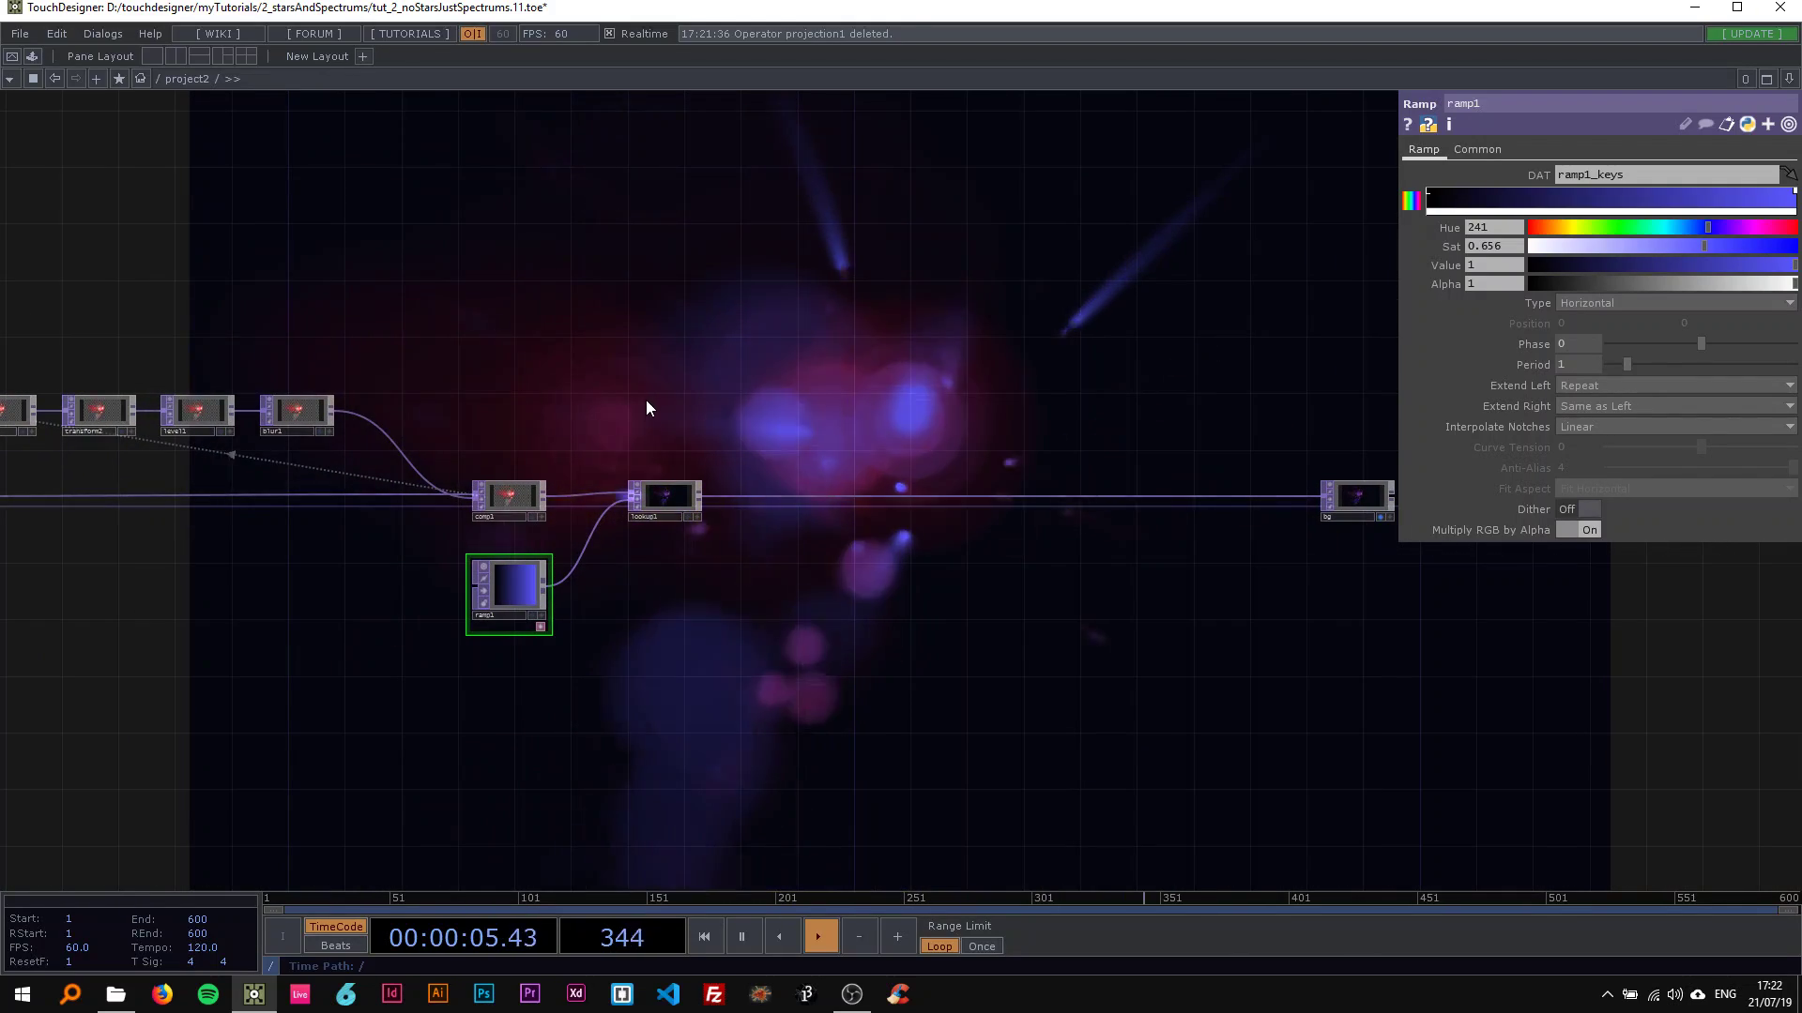
Step: Set the hue of ramp1's coloured end key to 249
{"action": "scroll", "coordinate": [640, 427], "scroll_direction": "up", "scroll_amount": 2}
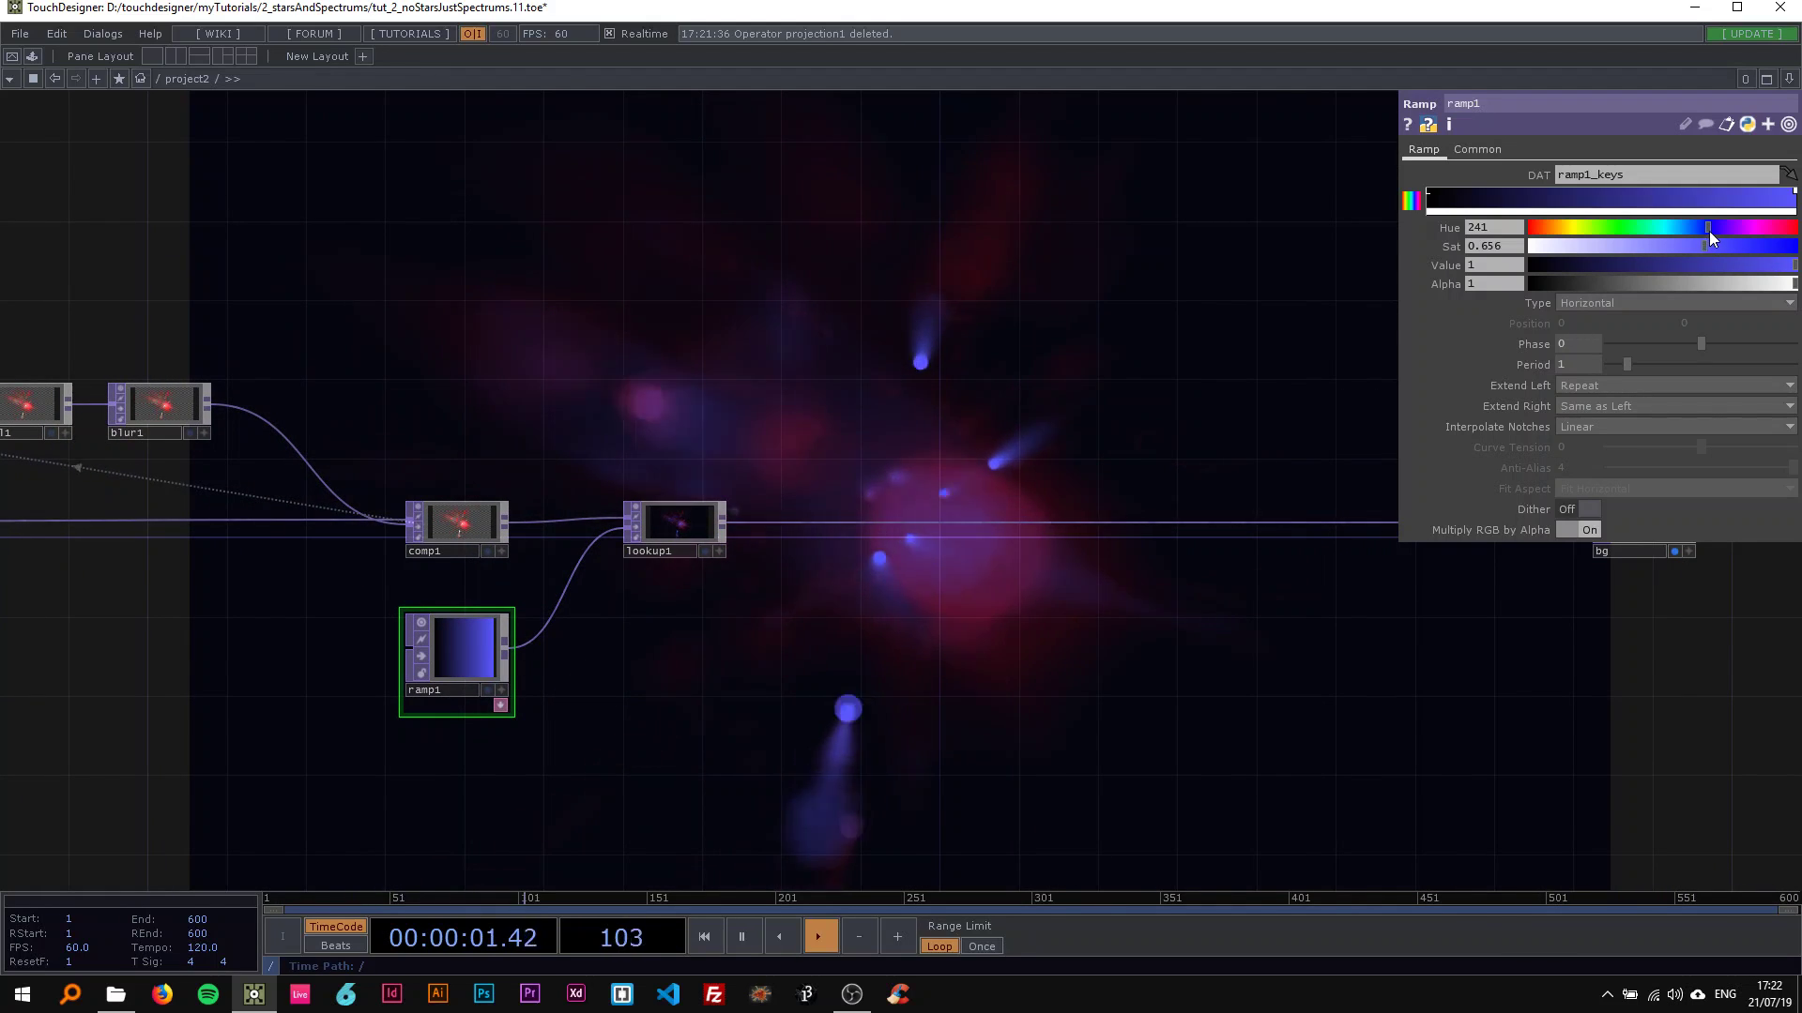
{"action": "mouse_move", "coordinate": [1709, 230]}
{"action": "left_mouse_down"}
{"action": "mouse_move", "coordinate": [1533, 220]}
{"action": "mouse_move", "coordinate": [1708, 229]}
{"action": "left_mouse_up"}
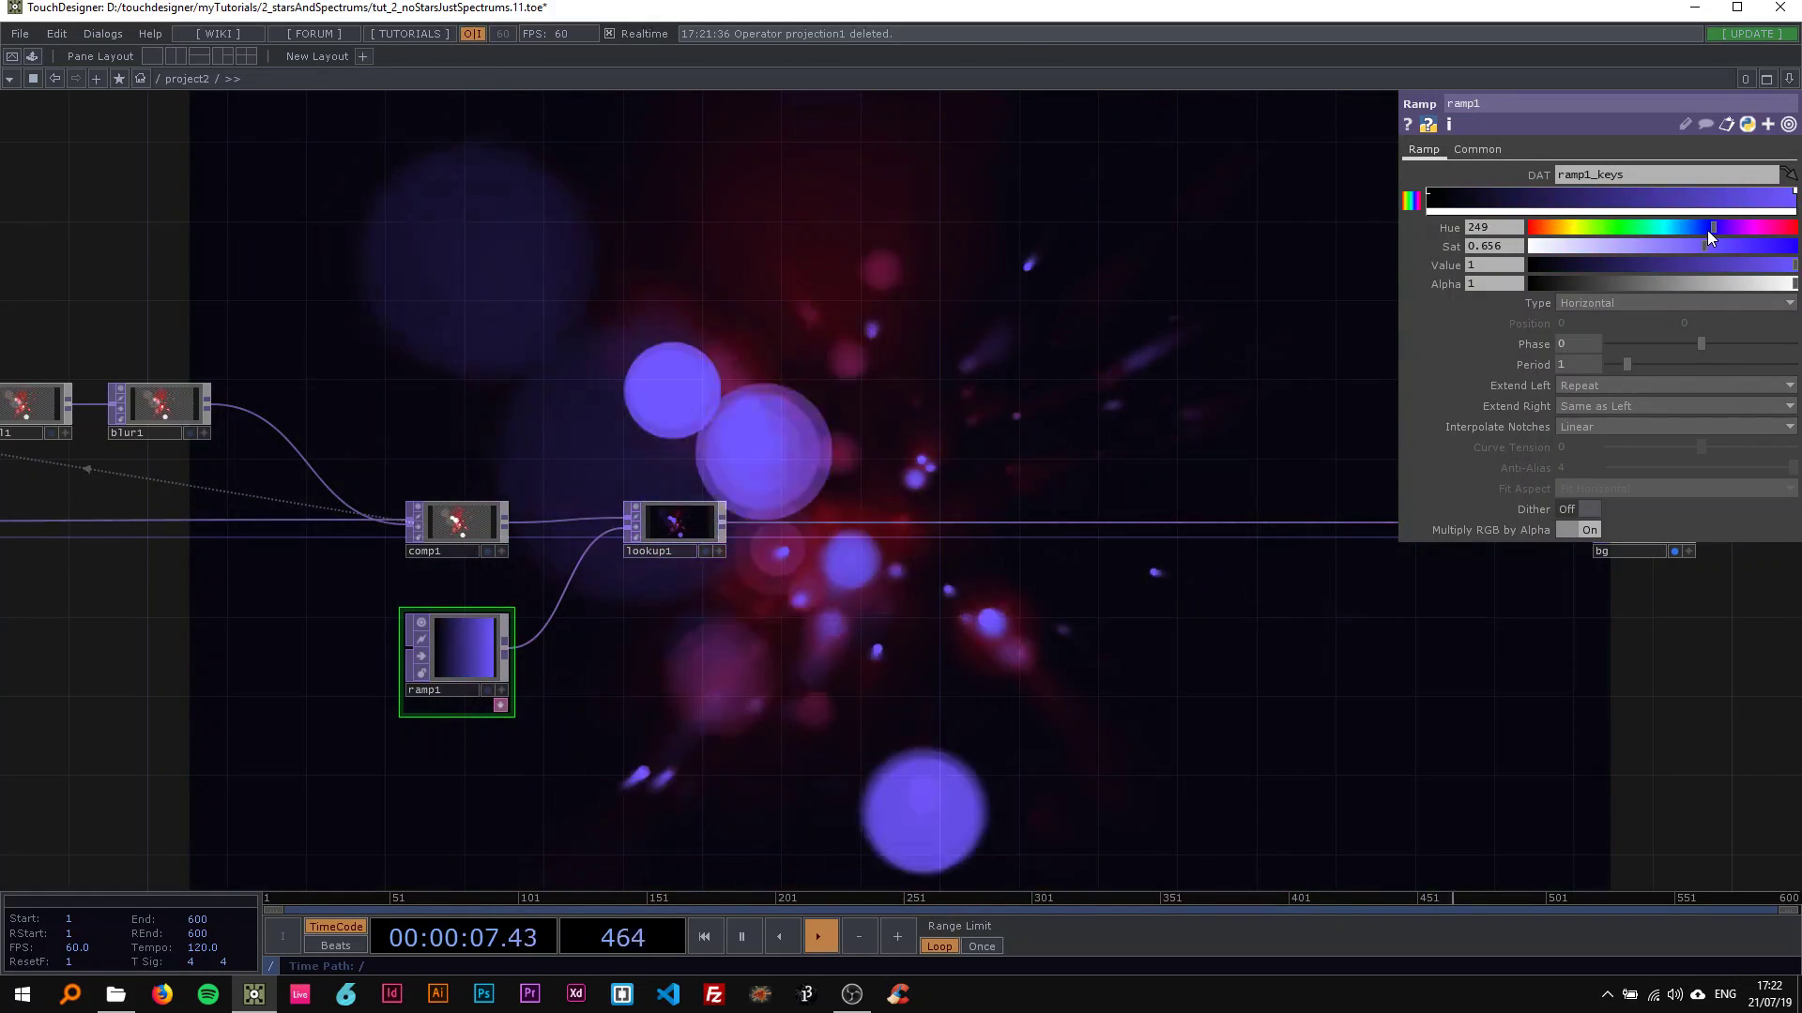
{"action": "left_click_drag", "start_coordinate": [947, 392], "coordinate": [644, 408]}
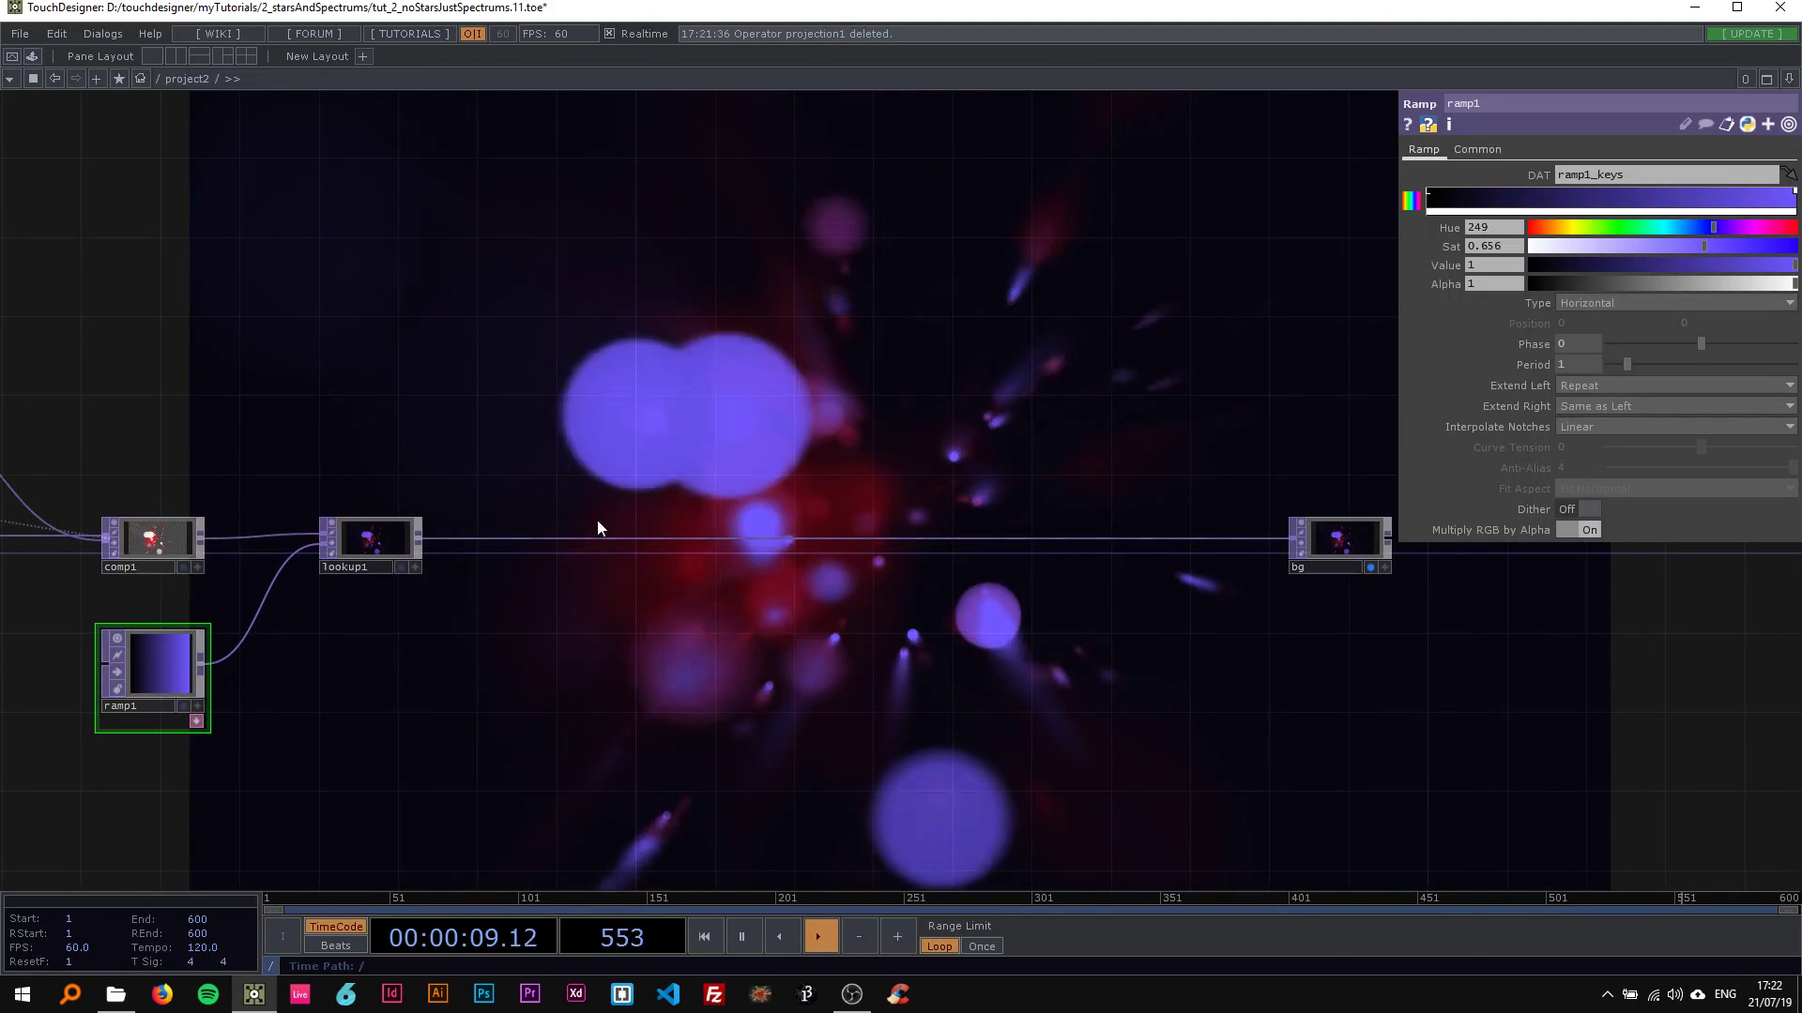
Step: Insert a Blur TOP between lookup1 and bg and set its Filter Size to 15
{"action": "right_click", "coordinate": [503, 532]}
{"action": "left_click", "coordinate": [516, 518]}
{"action": "type", "text": "blur"}
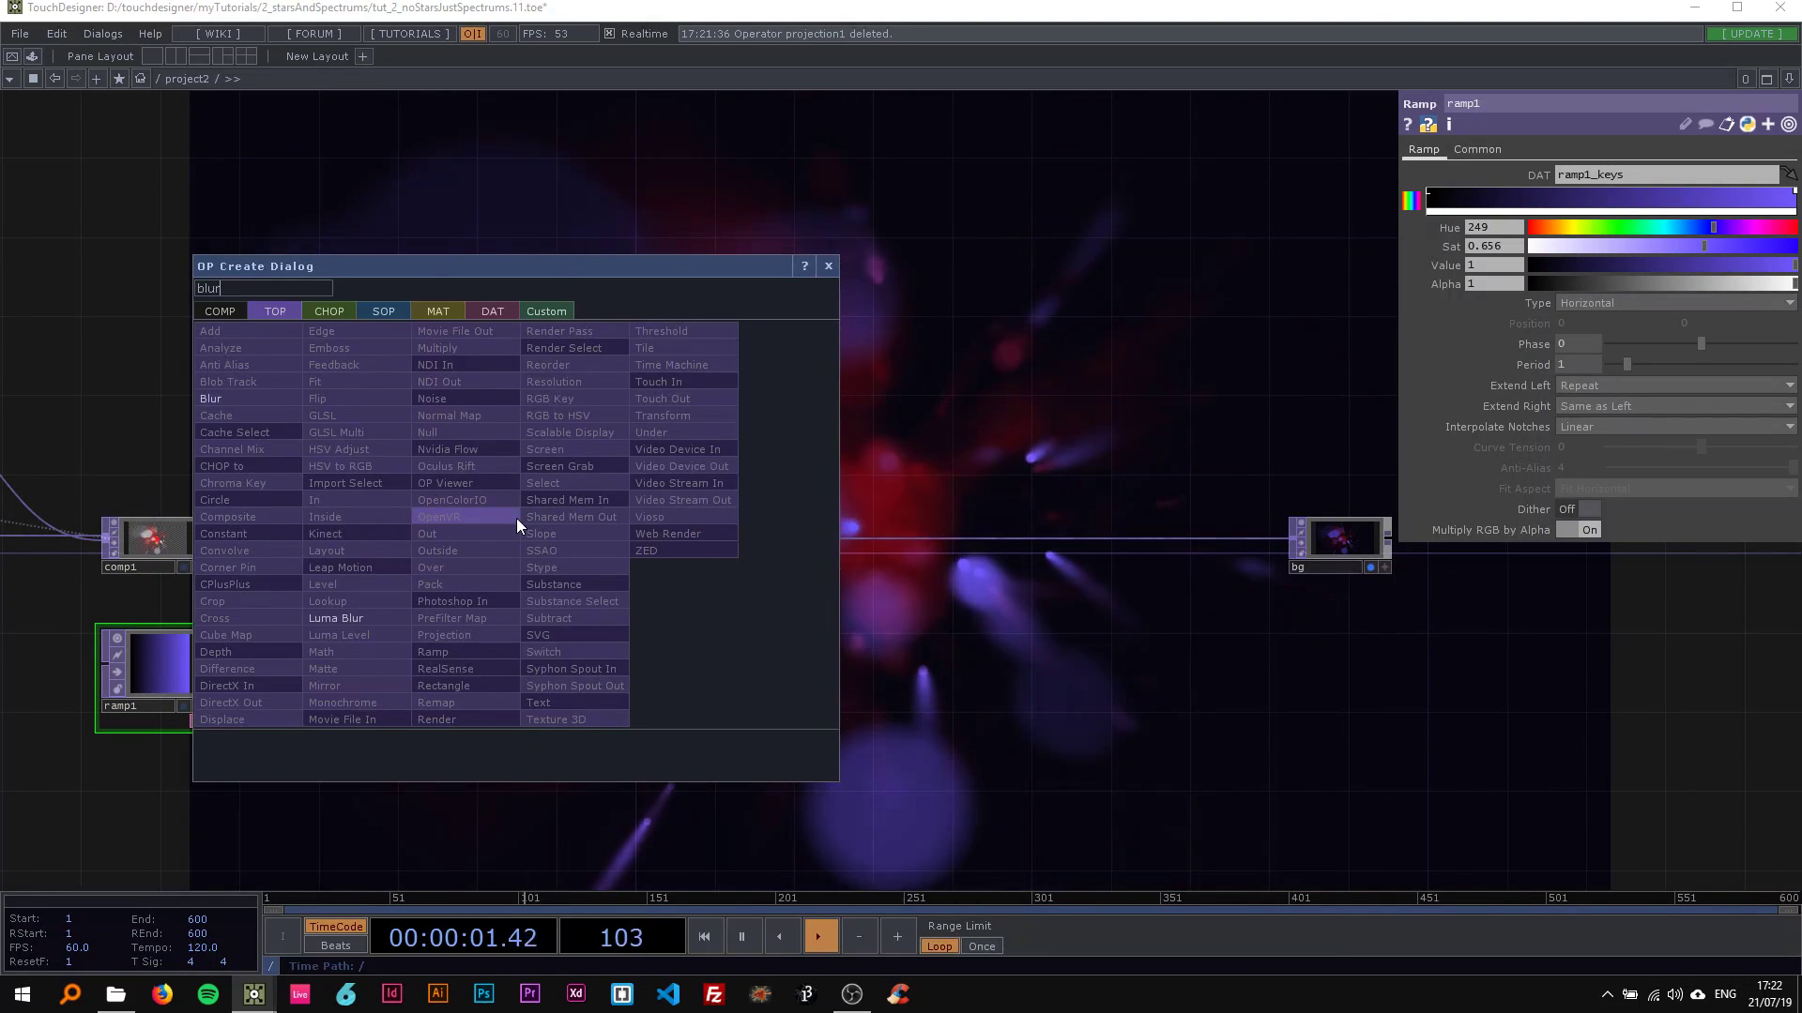
{"action": "left_click", "coordinate": [227, 401]}
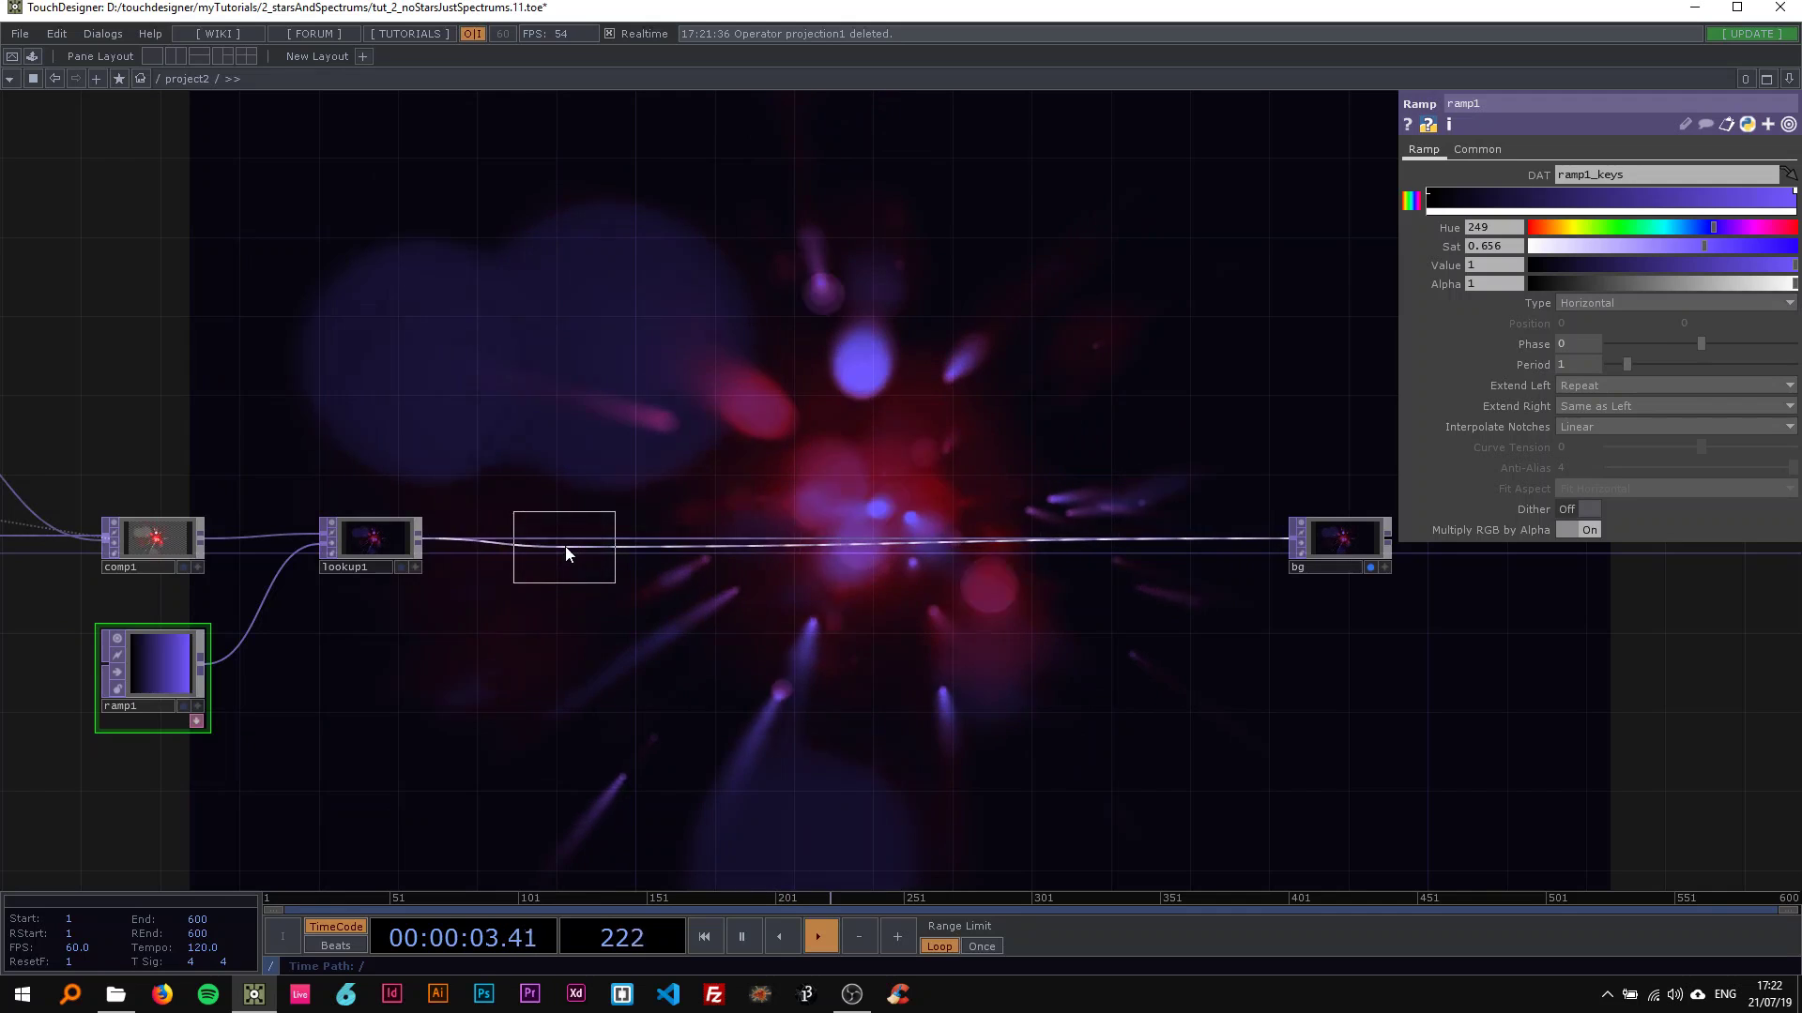
{"action": "left_click", "coordinate": [565, 542]}
{"action": "scroll", "coordinate": [538, 544], "scroll_direction": "up", "scroll_amount": 2}
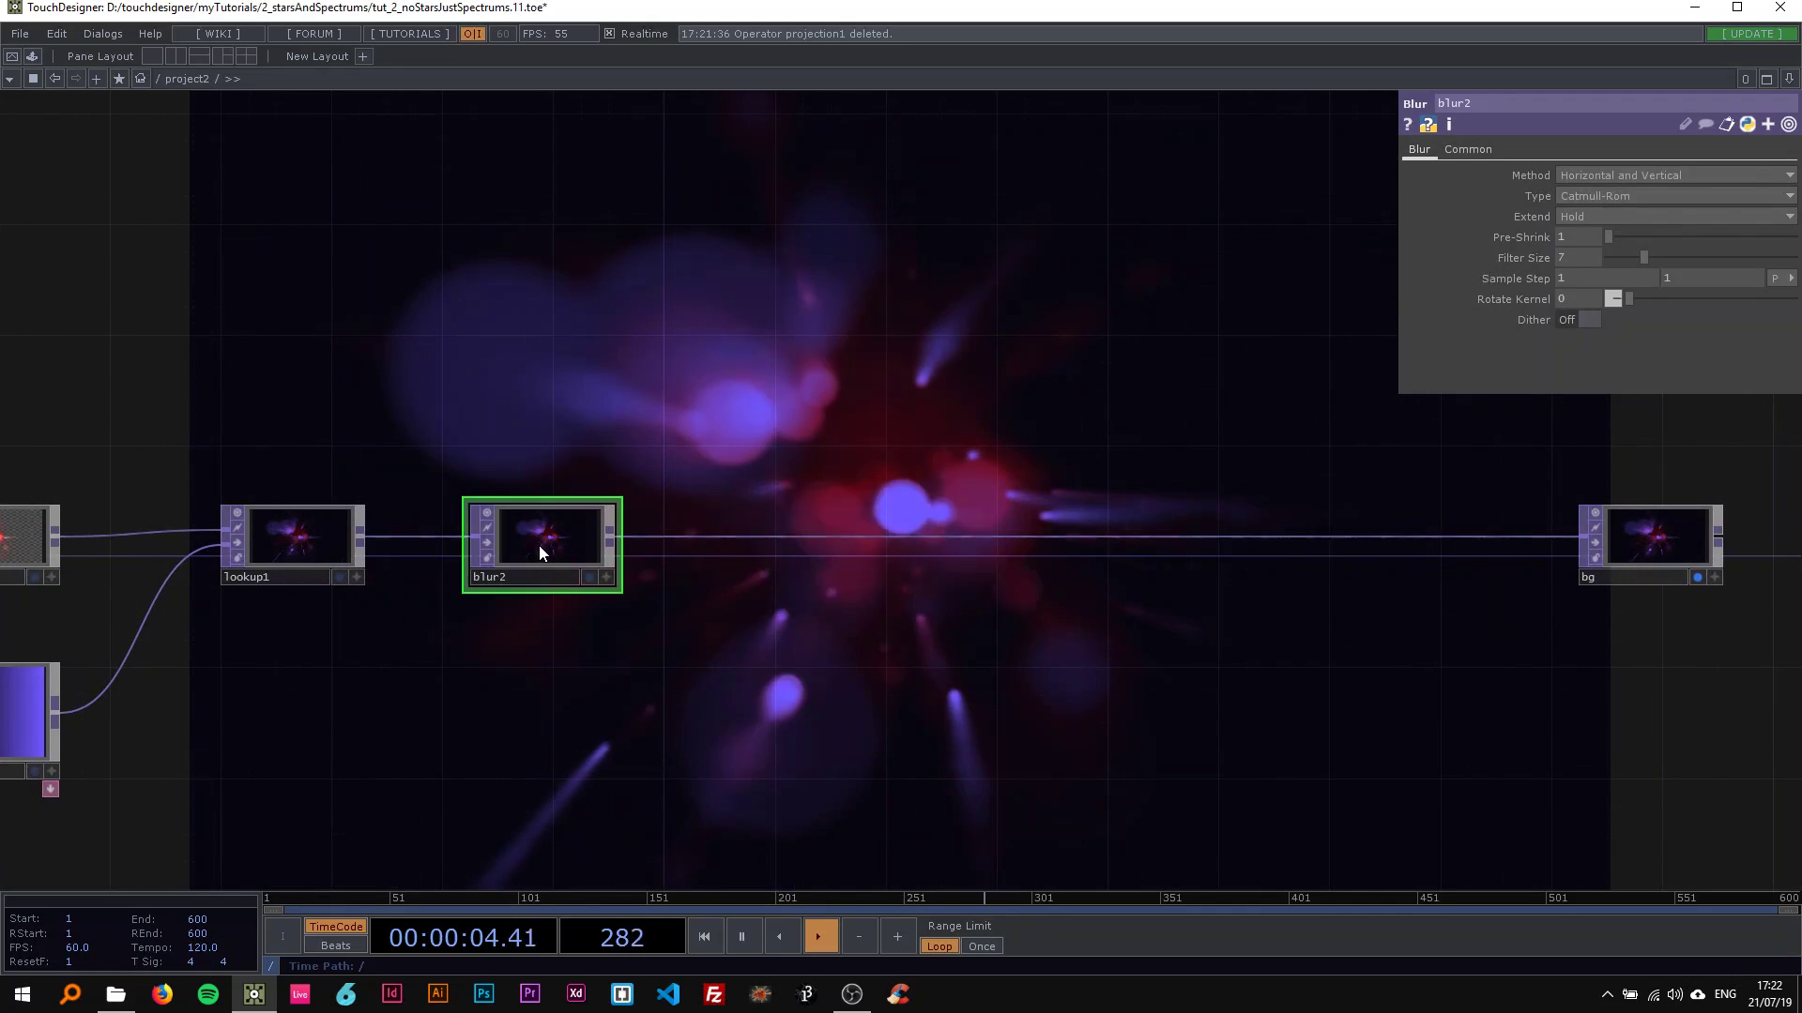
{"action": "left_click", "coordinate": [1567, 255]}
{"action": "type", "text": "15"}
{"action": "key", "text": "Return"}
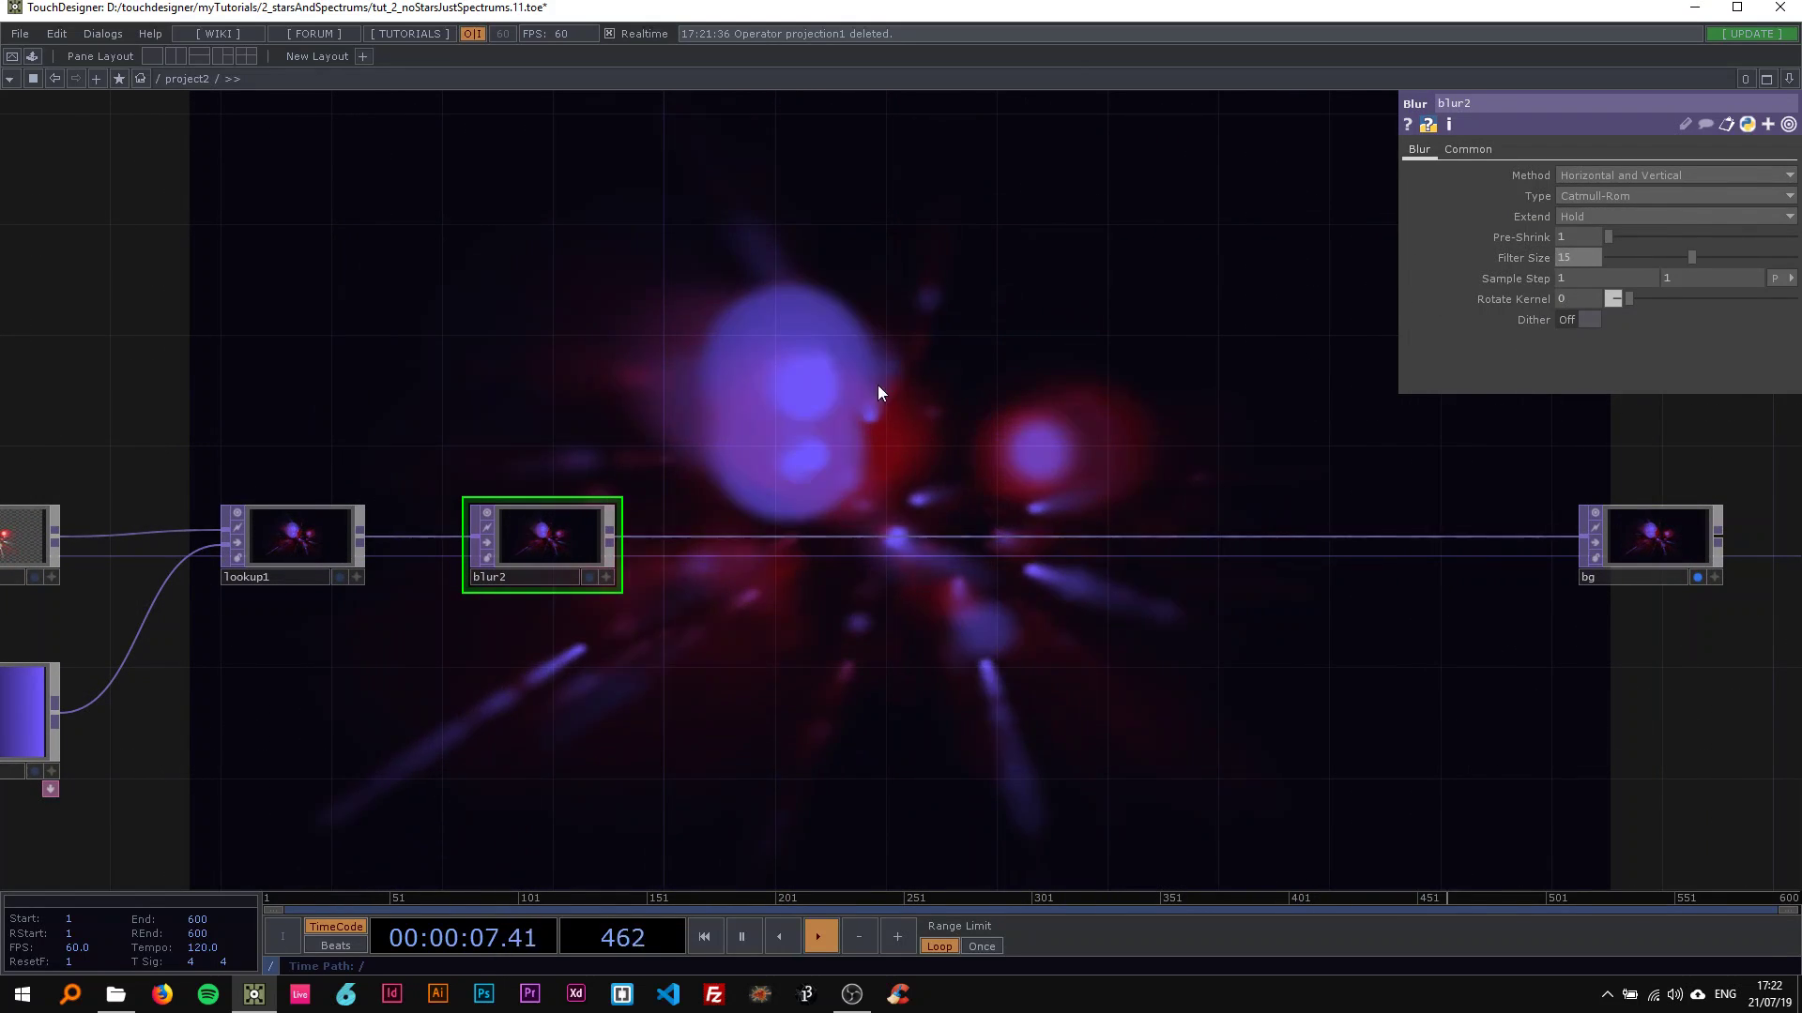
Step: Move the bg null farther away from blur2 to make room for more operators in the chain
{"action": "scroll", "coordinate": [812, 392], "scroll_direction": "down", "scroll_amount": 3}
{"action": "left_click_drag", "start_coordinate": [812, 392], "coordinate": [606, 381]}
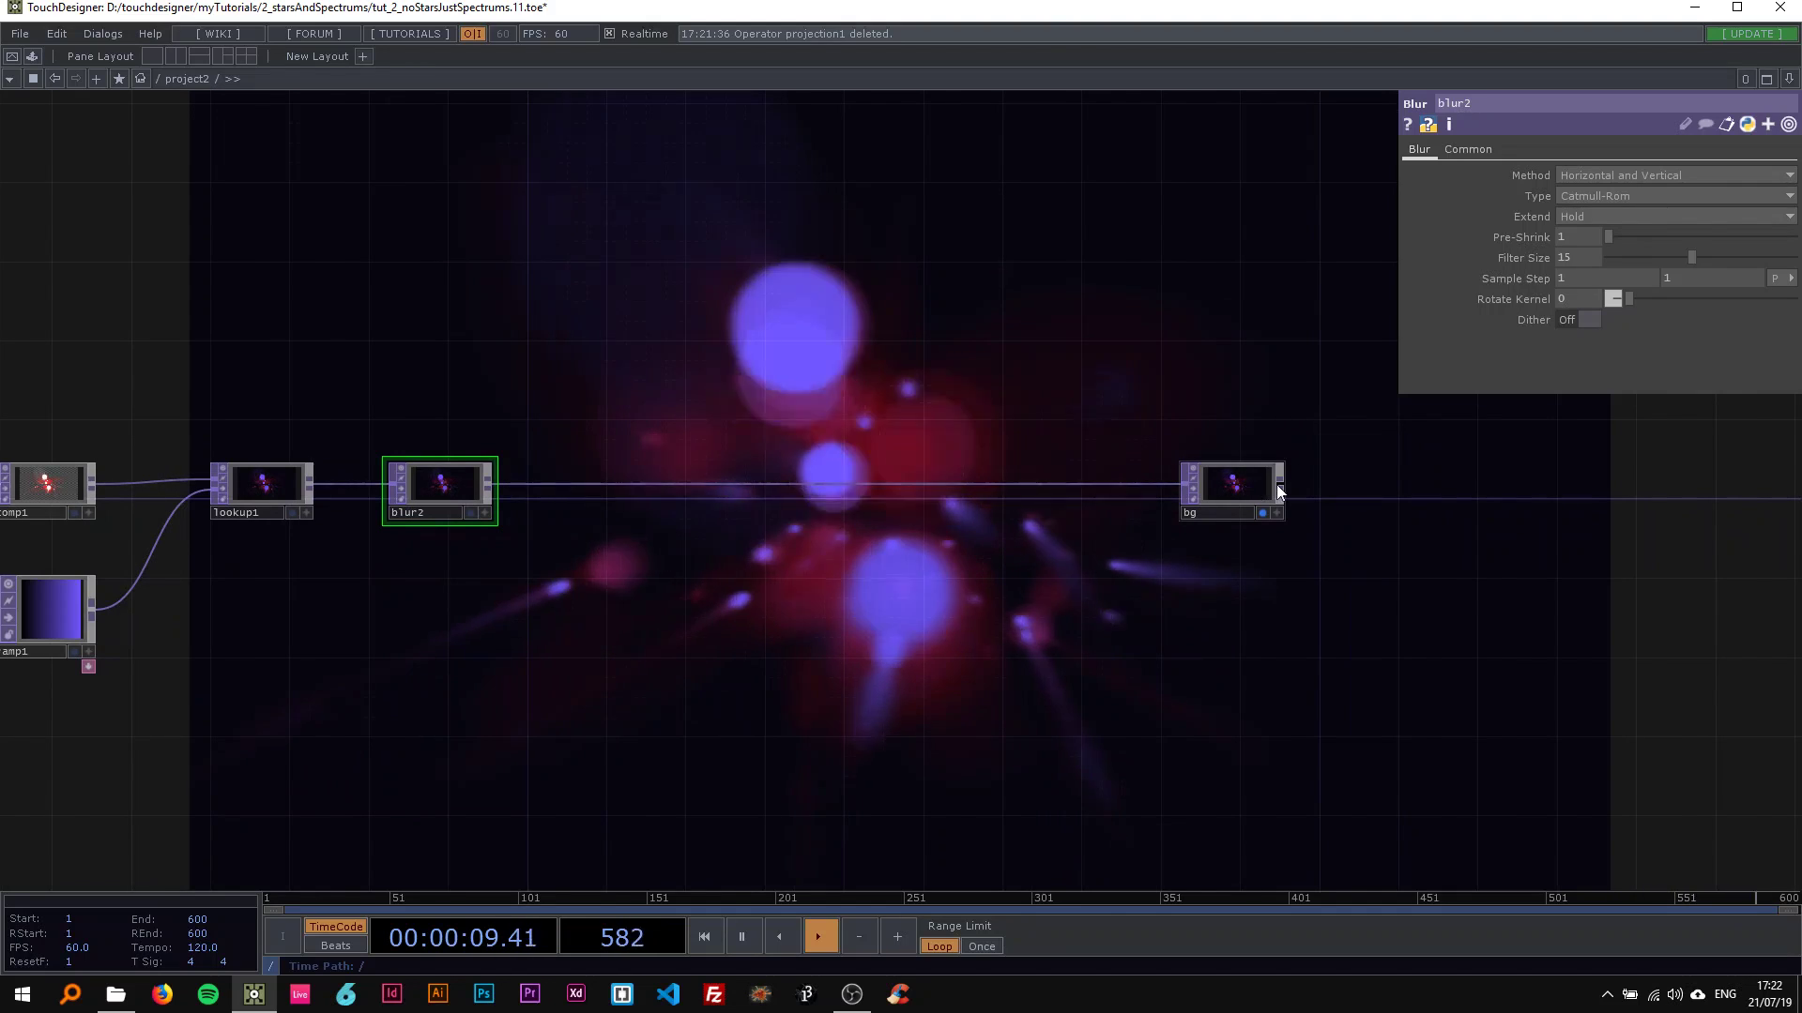
{"action": "left_click_drag", "start_coordinate": [1274, 484], "coordinate": [1628, 484]}
{"action": "left_click_drag", "start_coordinate": [545, 464], "coordinate": [531, 471]}
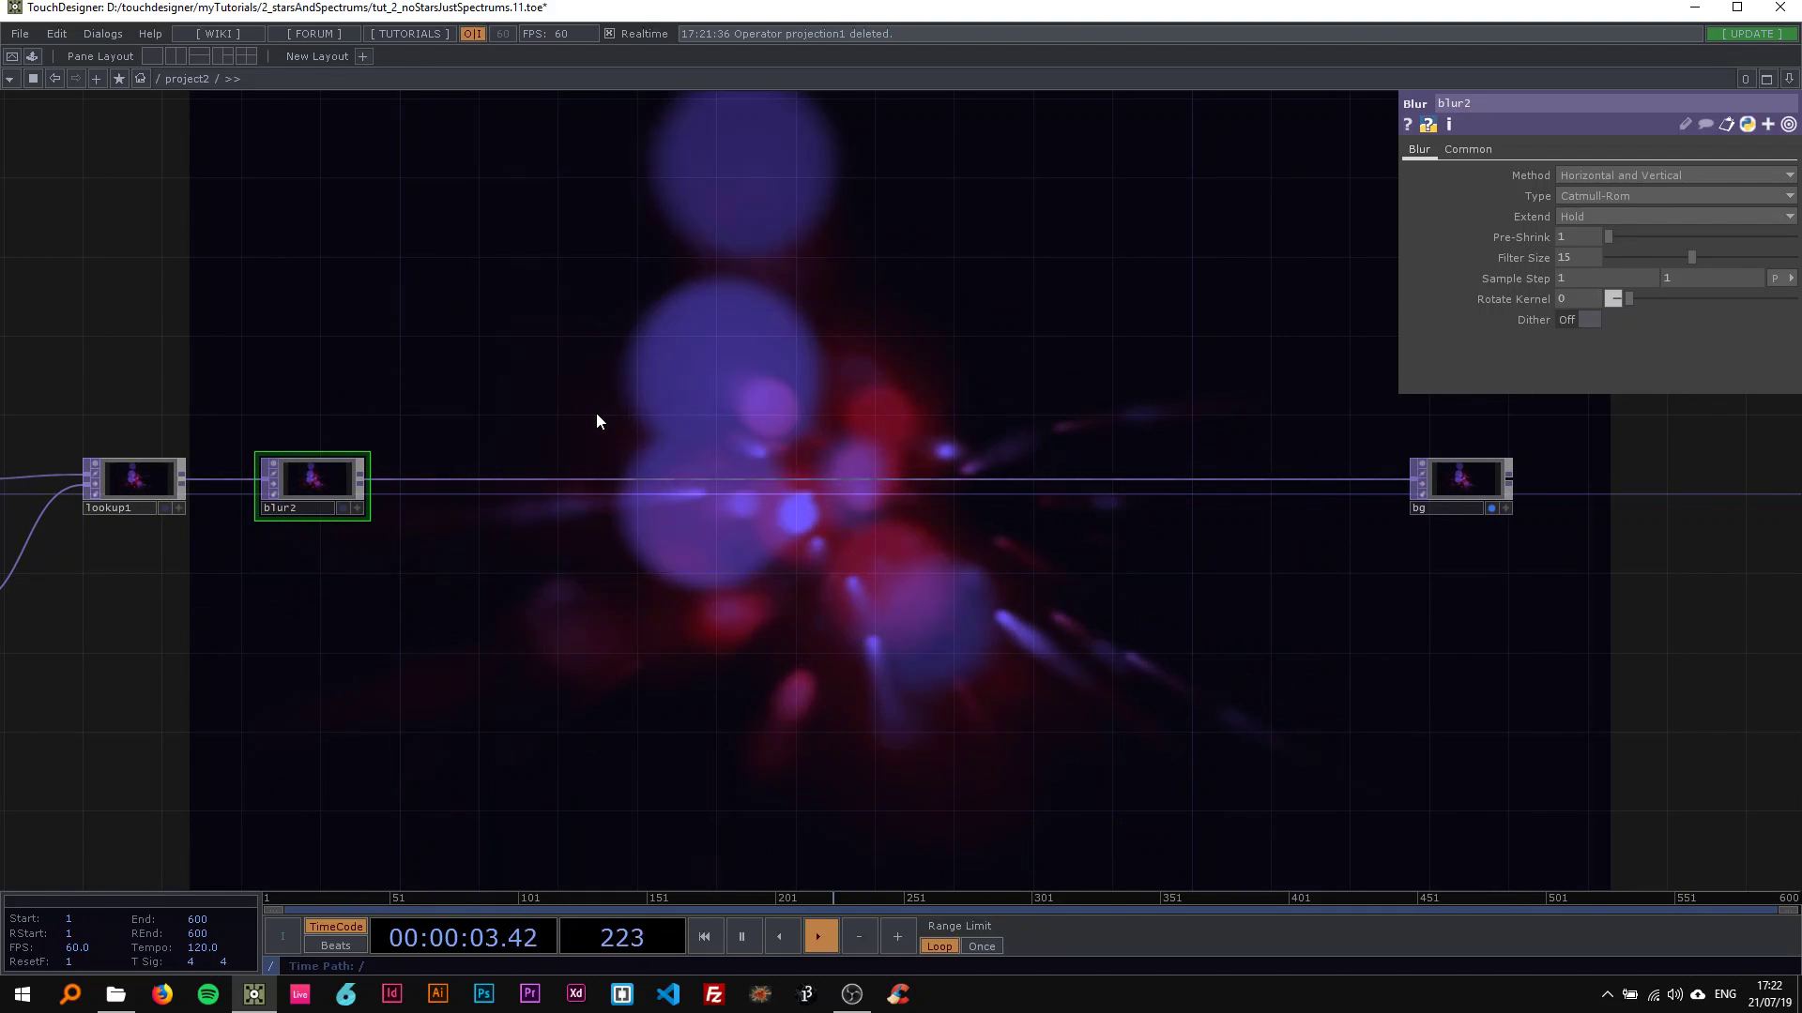
Step: Insert a Displace TOP on the wire between blur2 and bg
{"action": "right_click", "coordinate": [543, 464]}
{"action": "left_click", "coordinate": [544, 466]}
{"action": "type", "text": "di"}
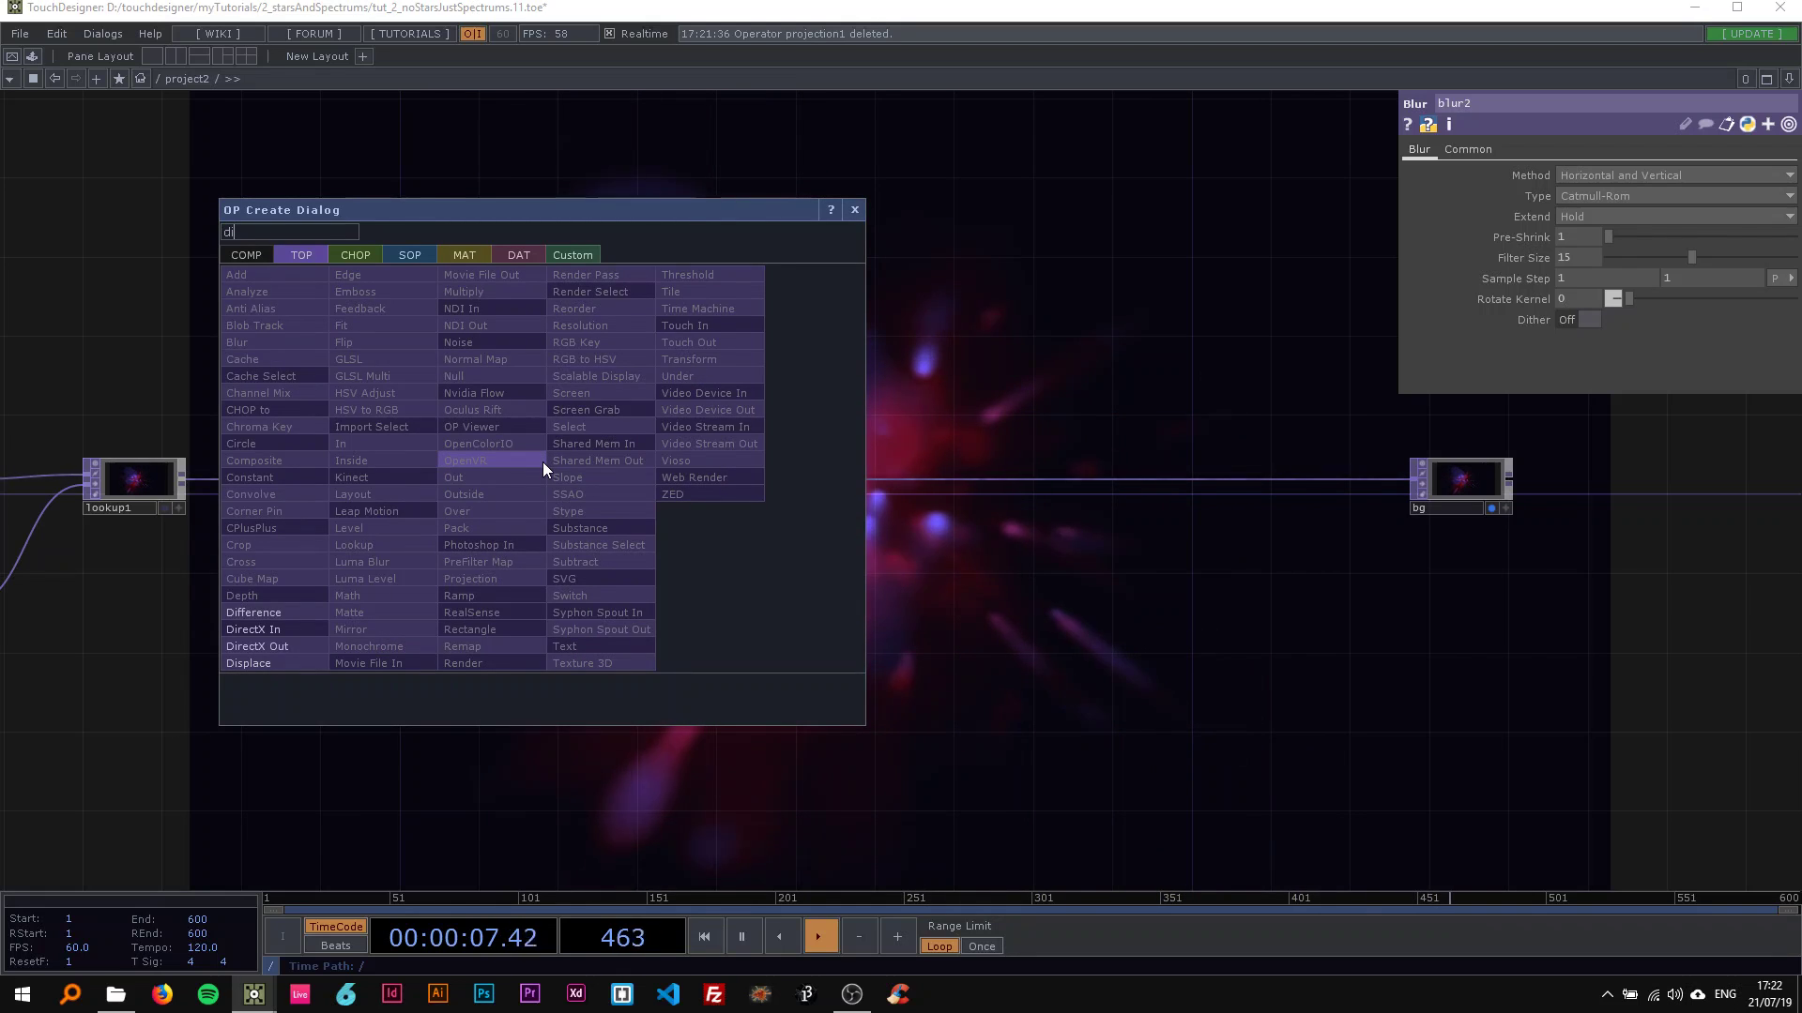
{"action": "type", "text": "s"}
{"action": "left_click", "coordinate": [268, 664]}
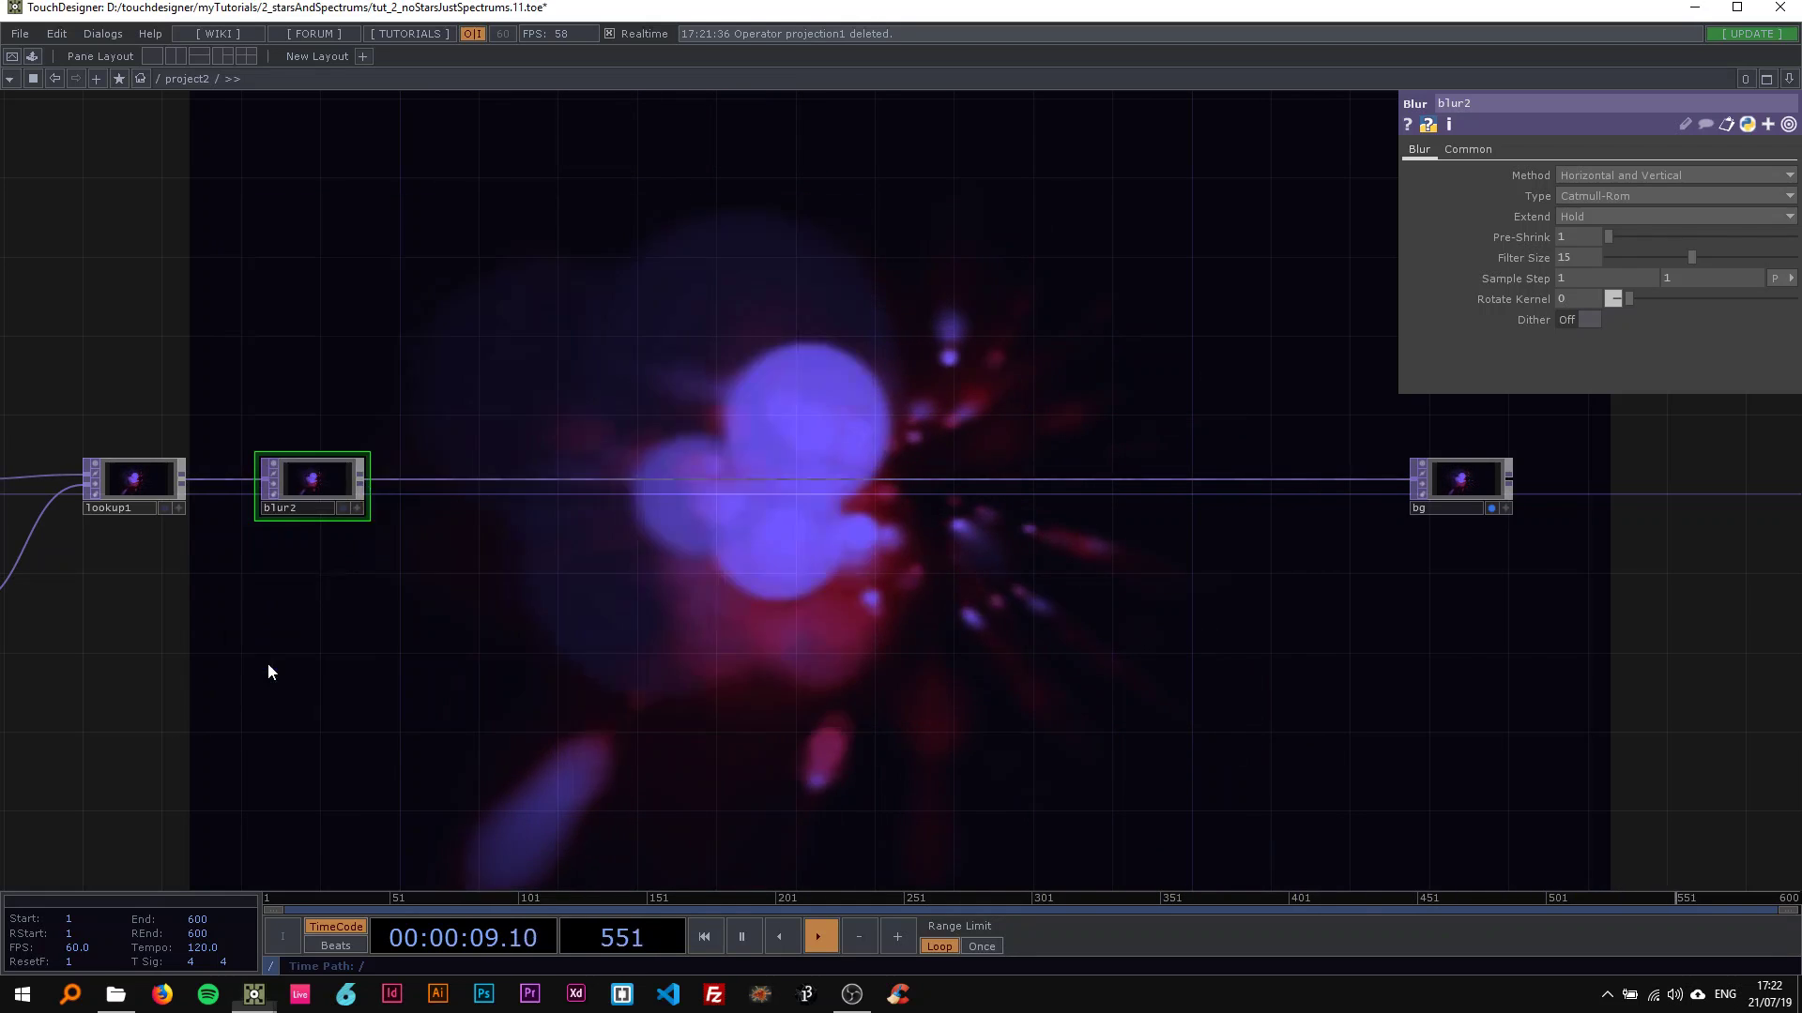
{"action": "left_click", "coordinate": [689, 483]}
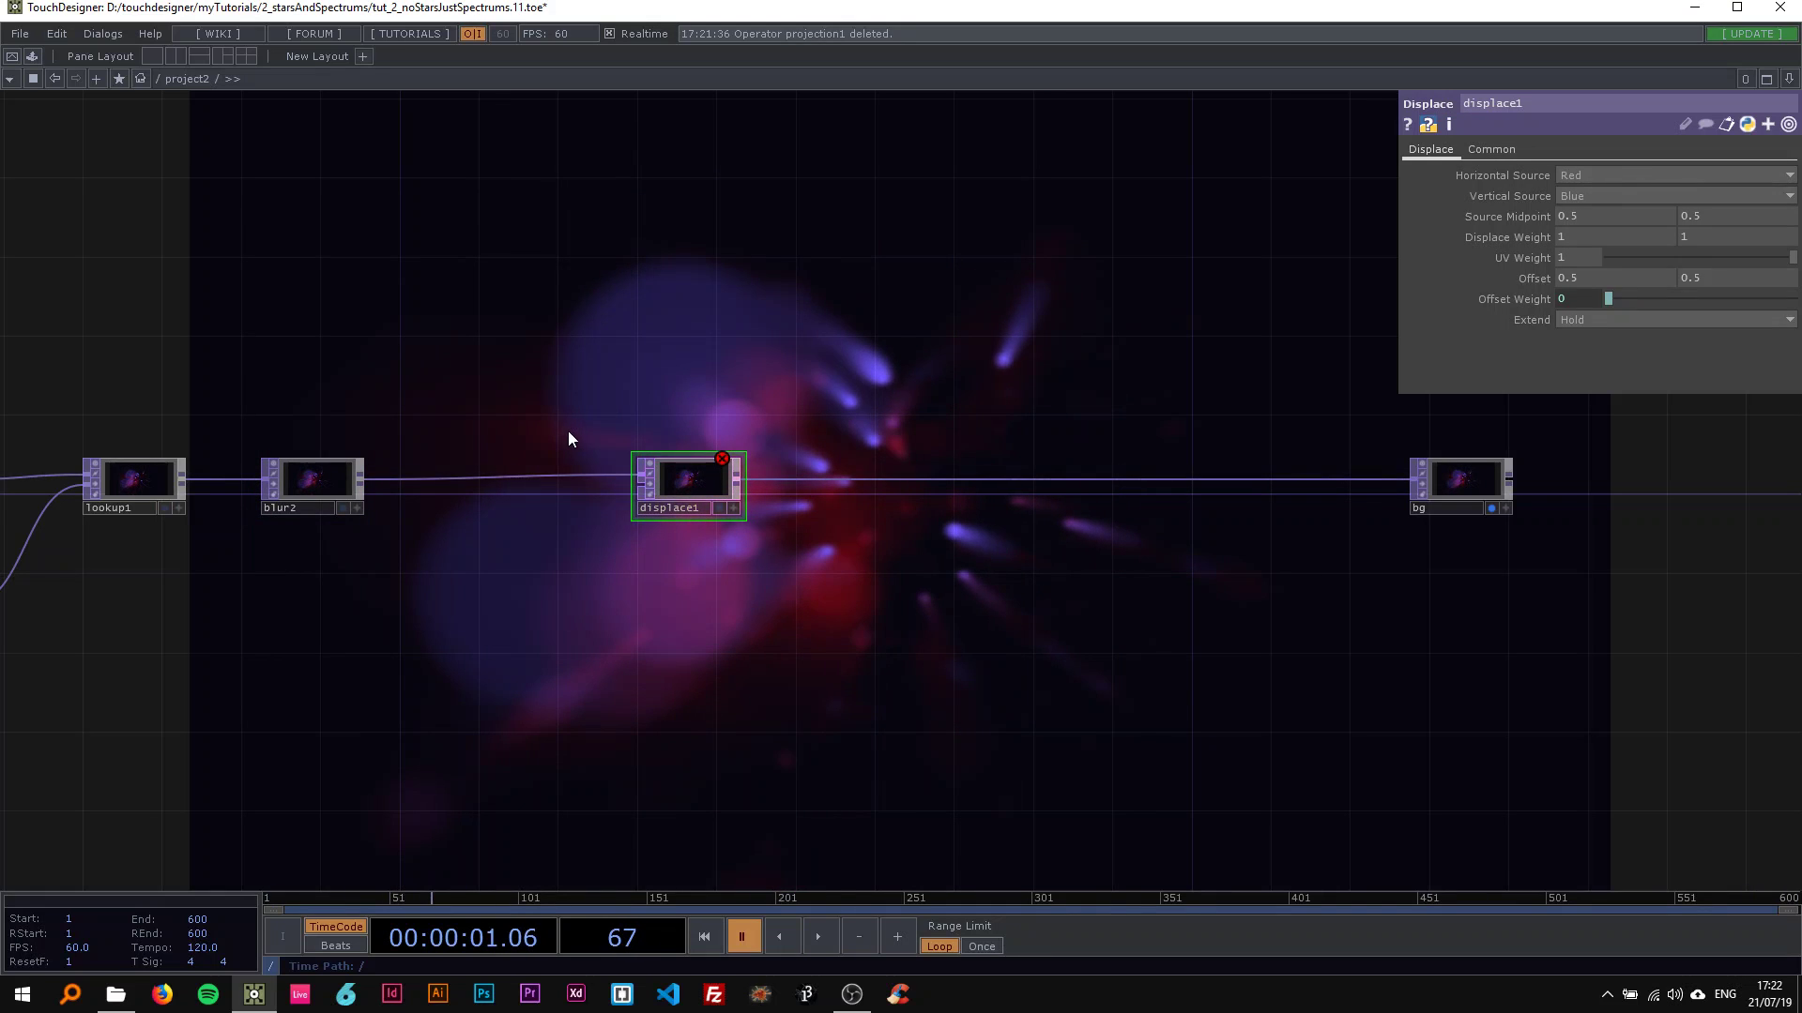
Step: Connect blur2 to the second input of displace1 as well and resume timeline playback
{"action": "scroll", "coordinate": [568, 433], "scroll_direction": "up", "scroll_amount": 3}
{"action": "left_click_drag", "start_coordinate": [568, 433], "coordinate": [770, 416]}
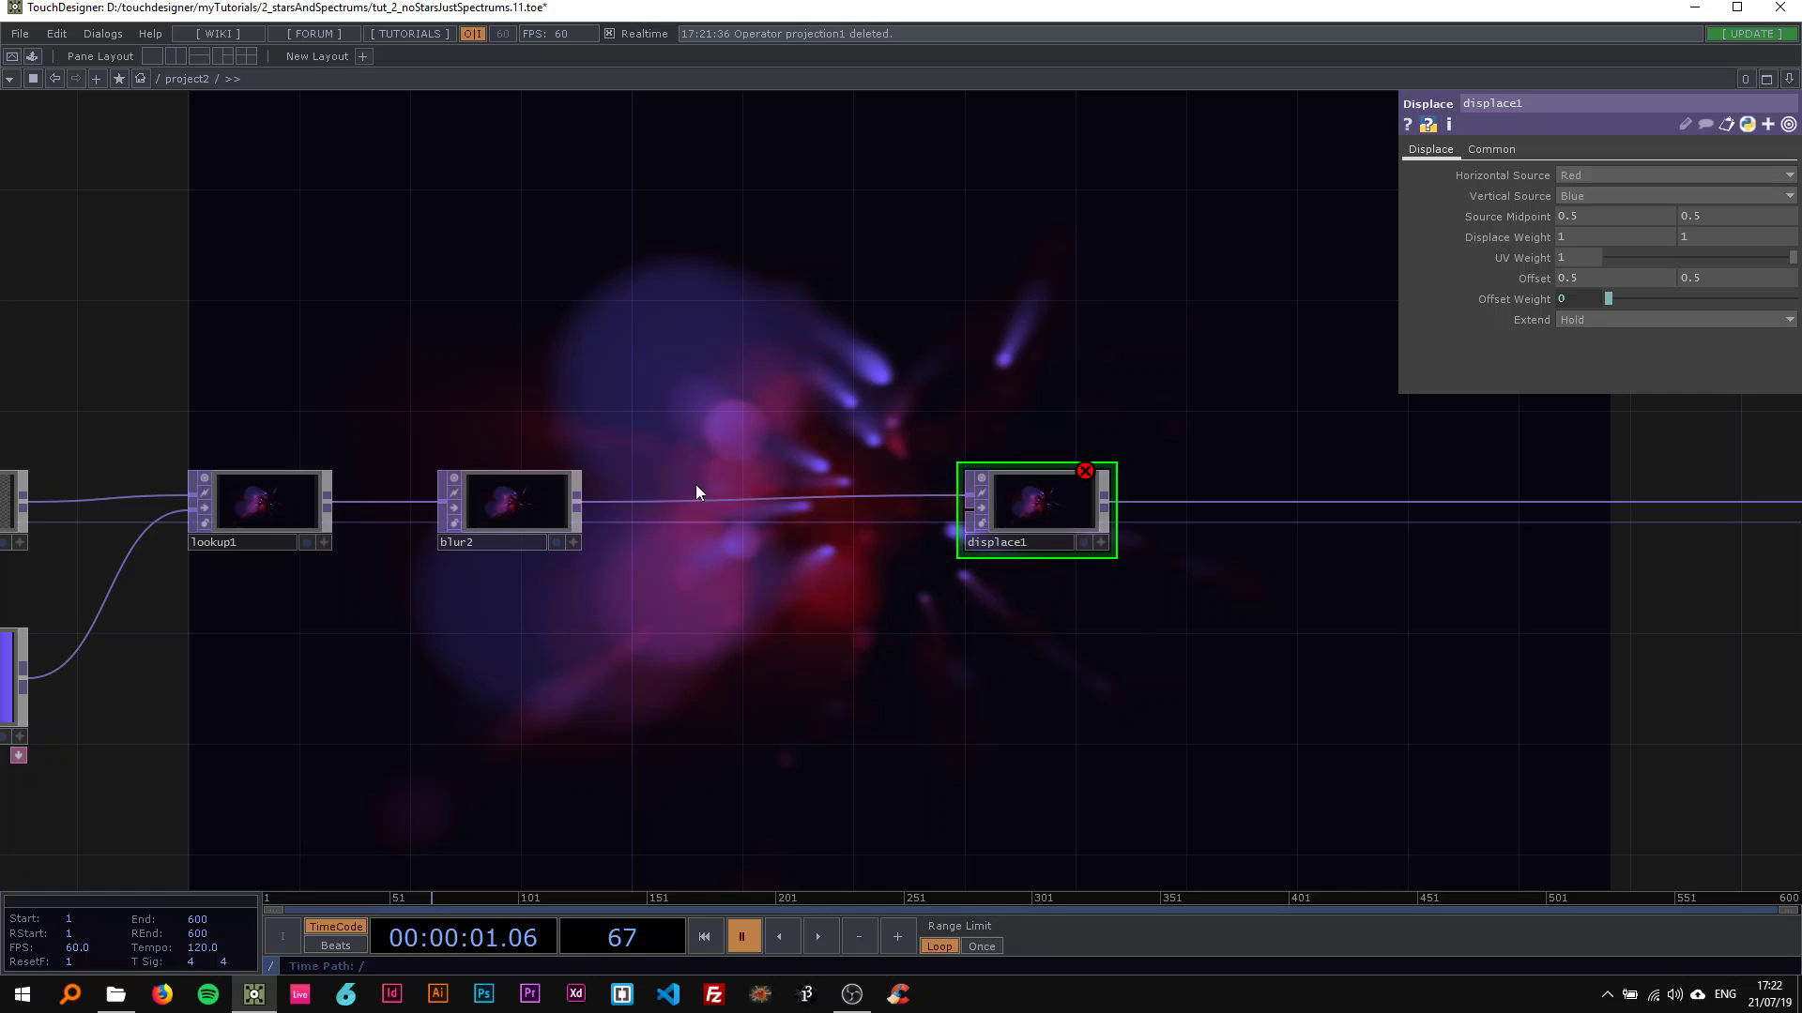
{"action": "scroll", "coordinate": [441, 557], "scroll_direction": "down", "scroll_amount": 2}
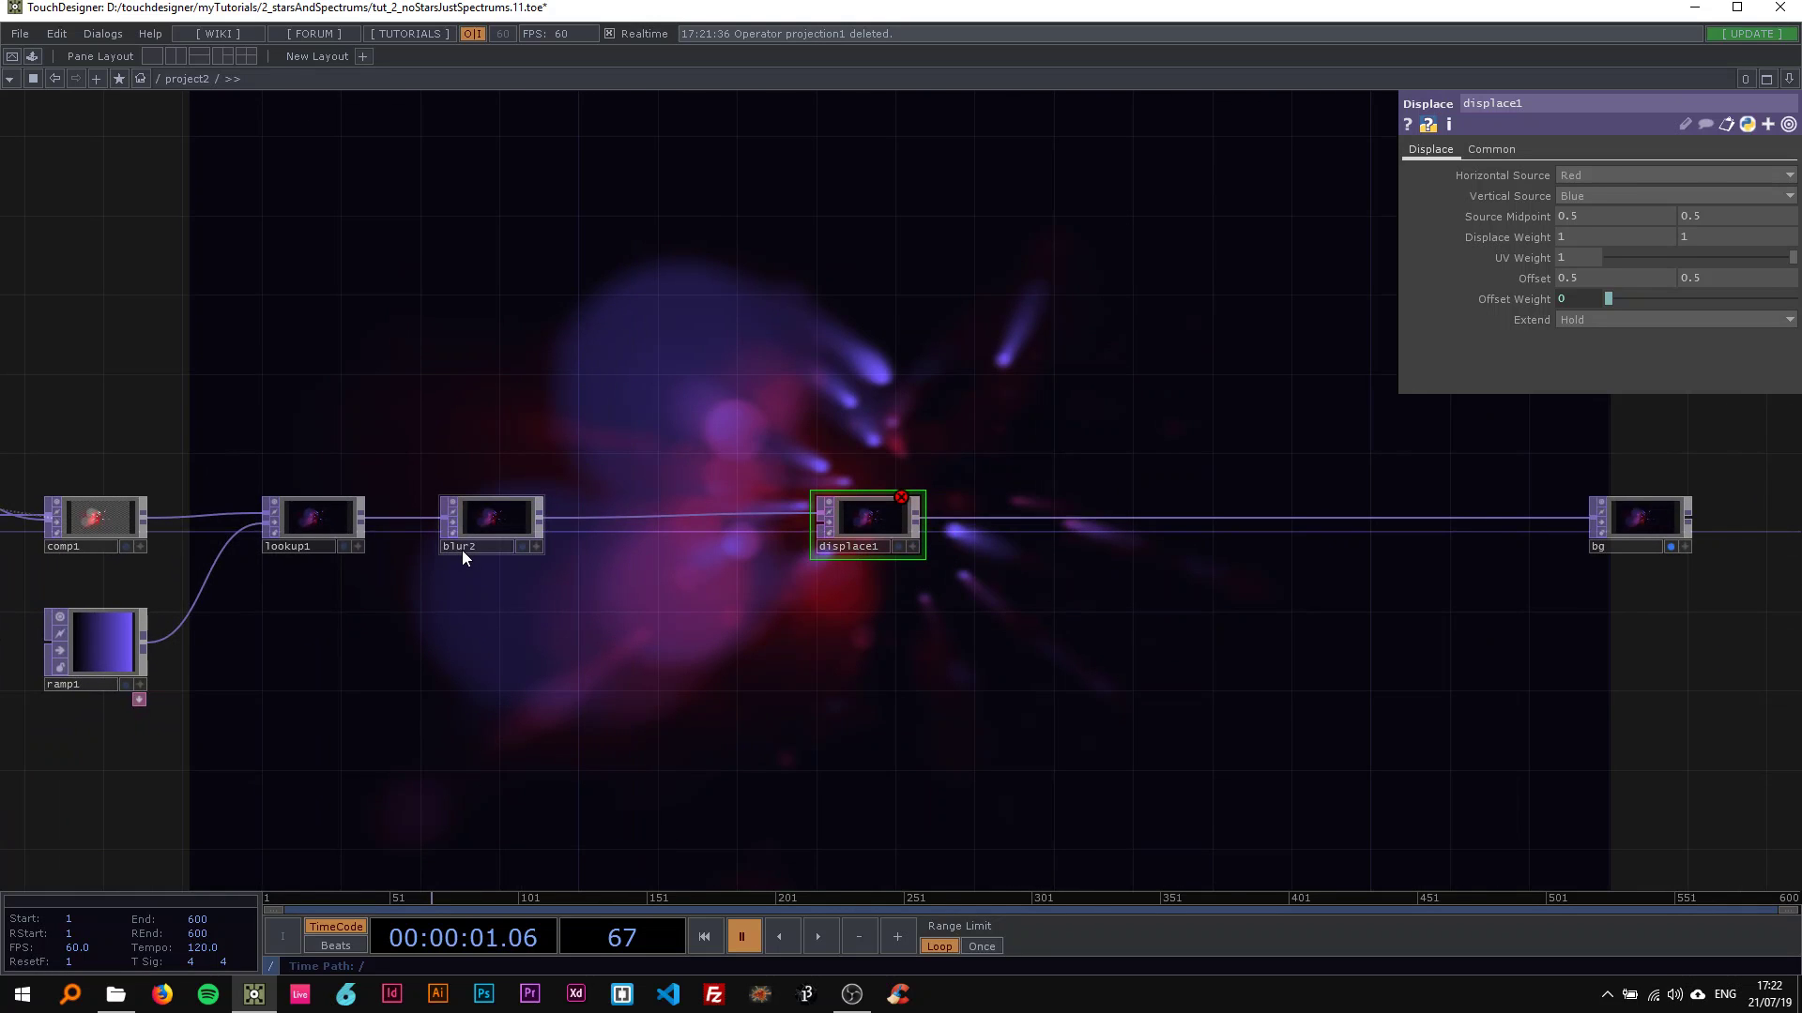
{"action": "left_click_drag", "start_coordinate": [448, 419], "coordinate": [383, 399]}
{"action": "scroll", "coordinate": [478, 484], "scroll_direction": "up", "scroll_amount": 2}
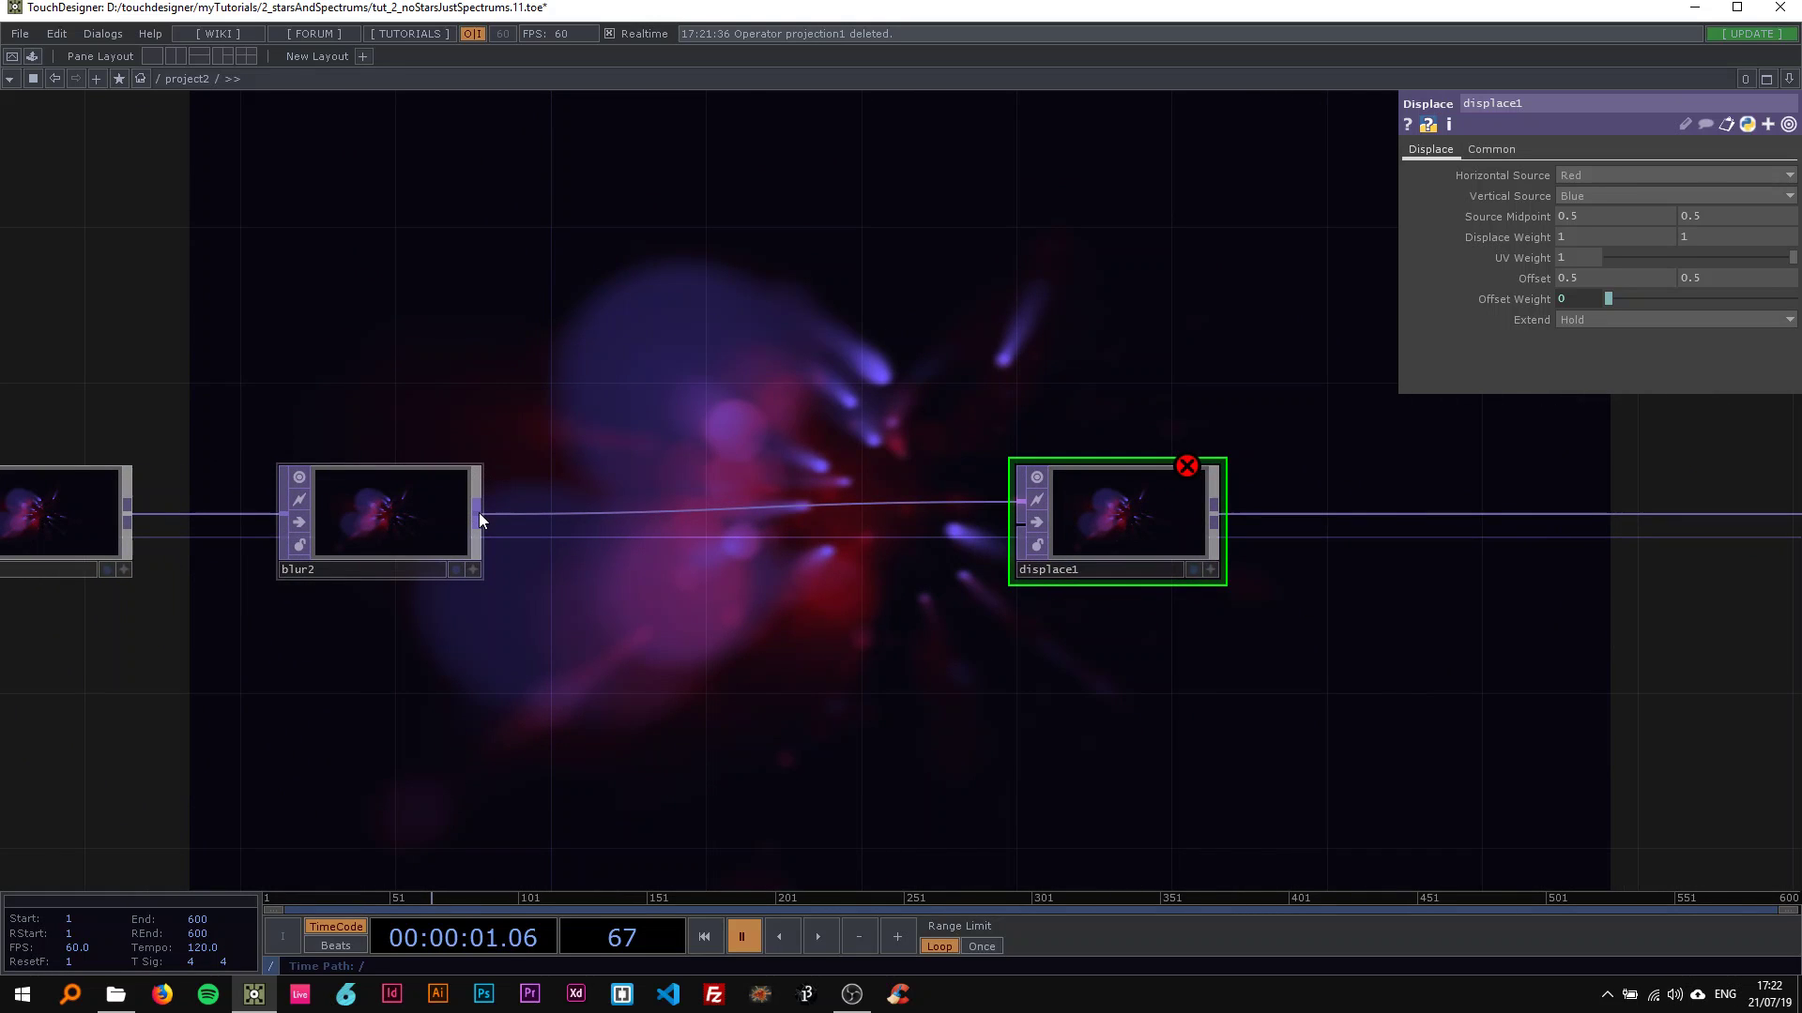
{"action": "left_click_drag", "start_coordinate": [477, 512], "coordinate": [1023, 531]}
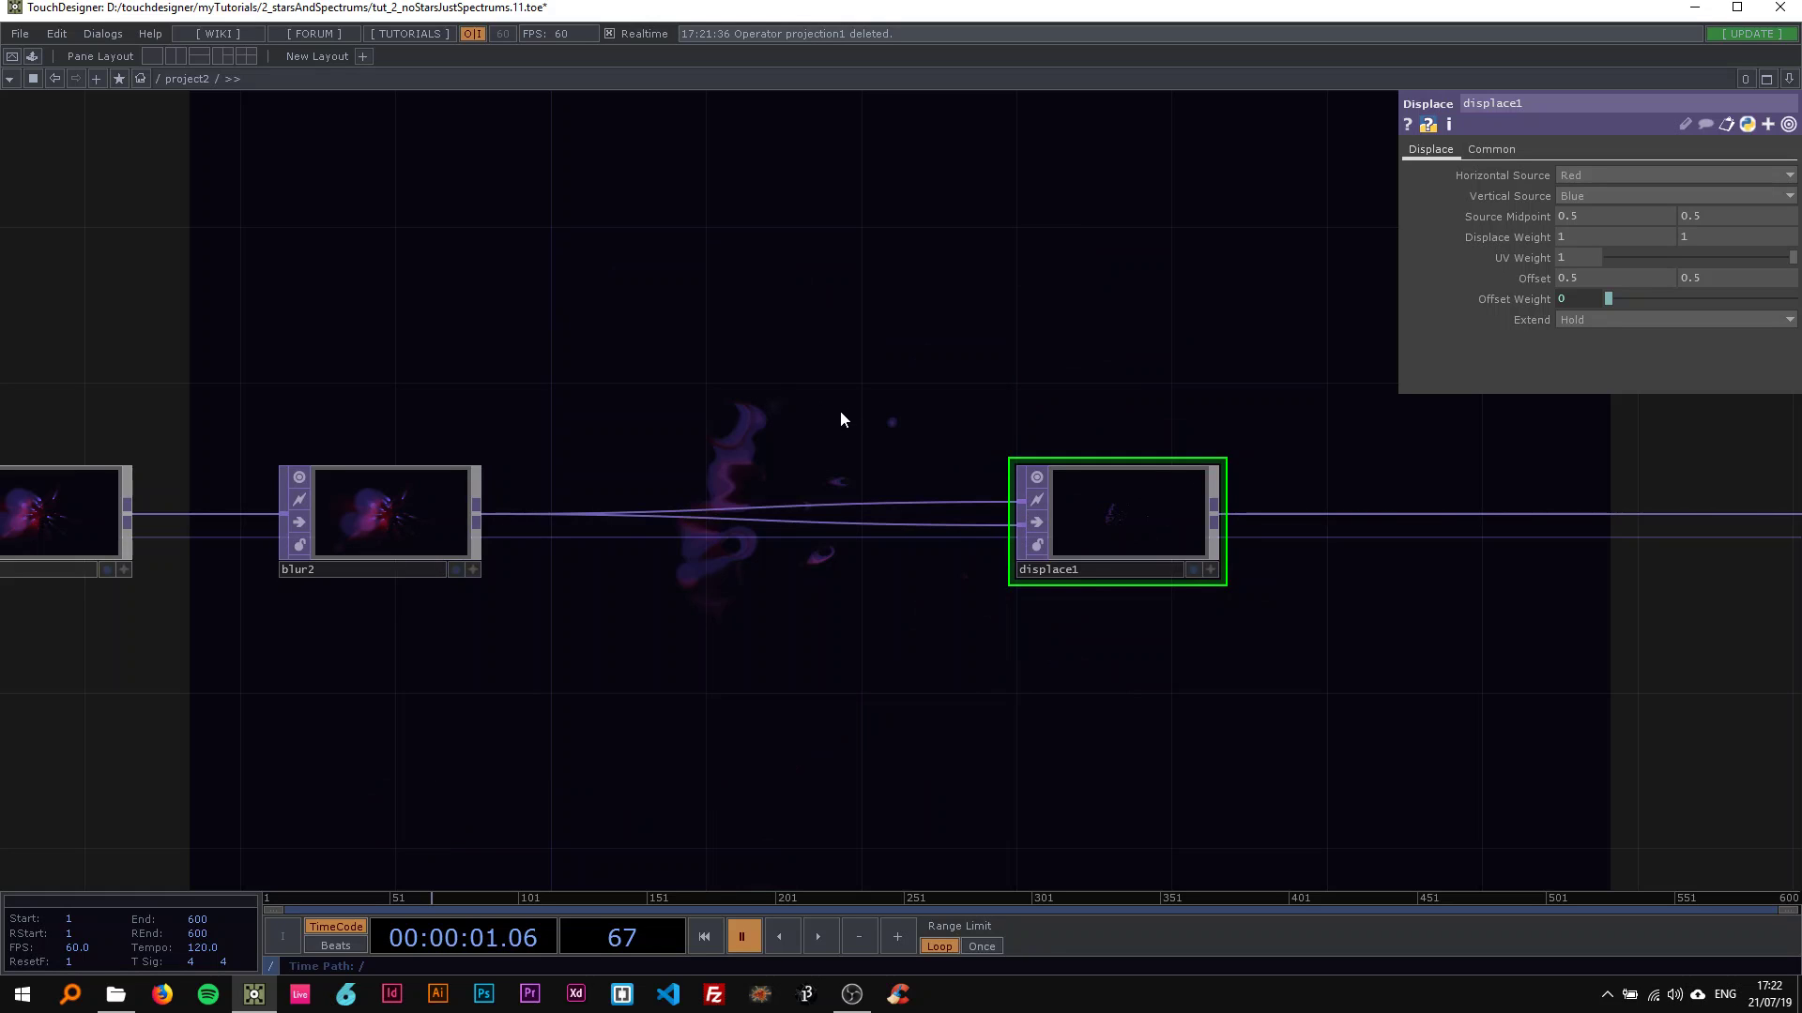
{"action": "key", "text": "space"}
Step: Set both Source Midpoint values of displace1 to 0.05
{"action": "left_click_drag", "start_coordinate": [841, 413], "coordinate": [734, 547]}
{"action": "scroll", "coordinate": [739, 458], "scroll_direction": "down", "scroll_amount": 1}
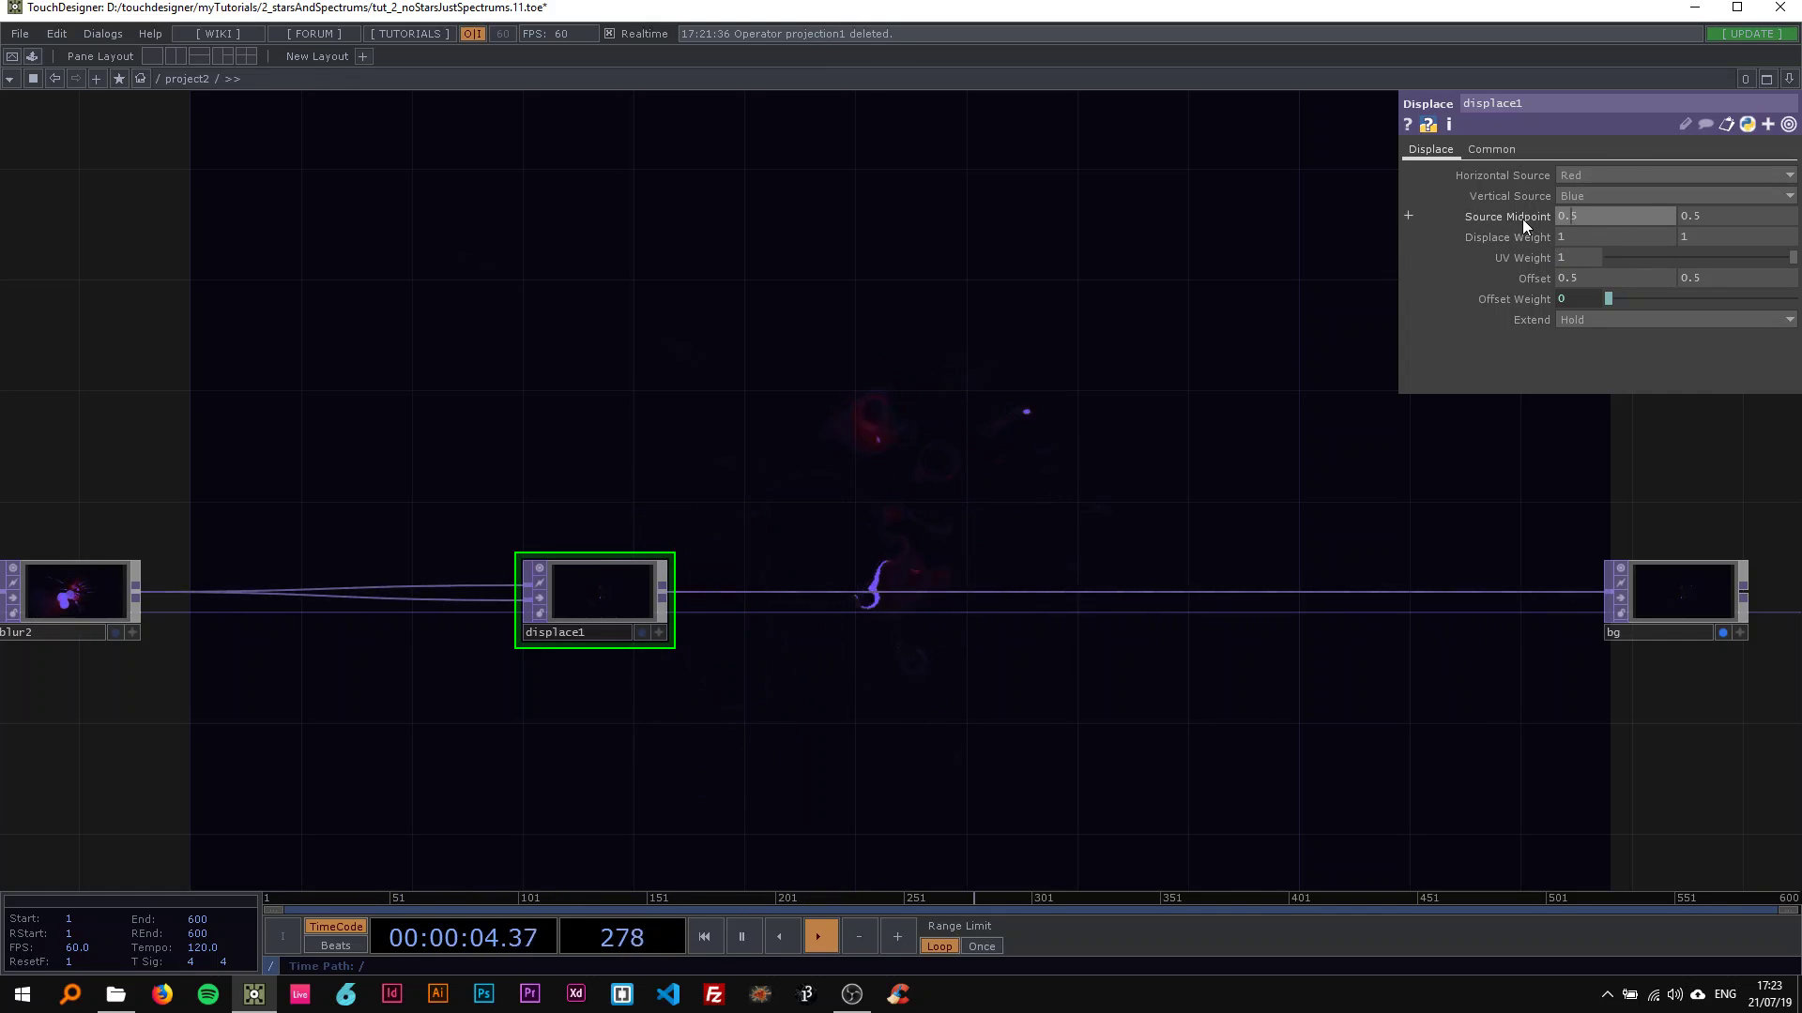
{"action": "type", "text": "0"}
{"action": "left_click", "coordinate": [1693, 216]}
{"action": "type", "text": "0"}
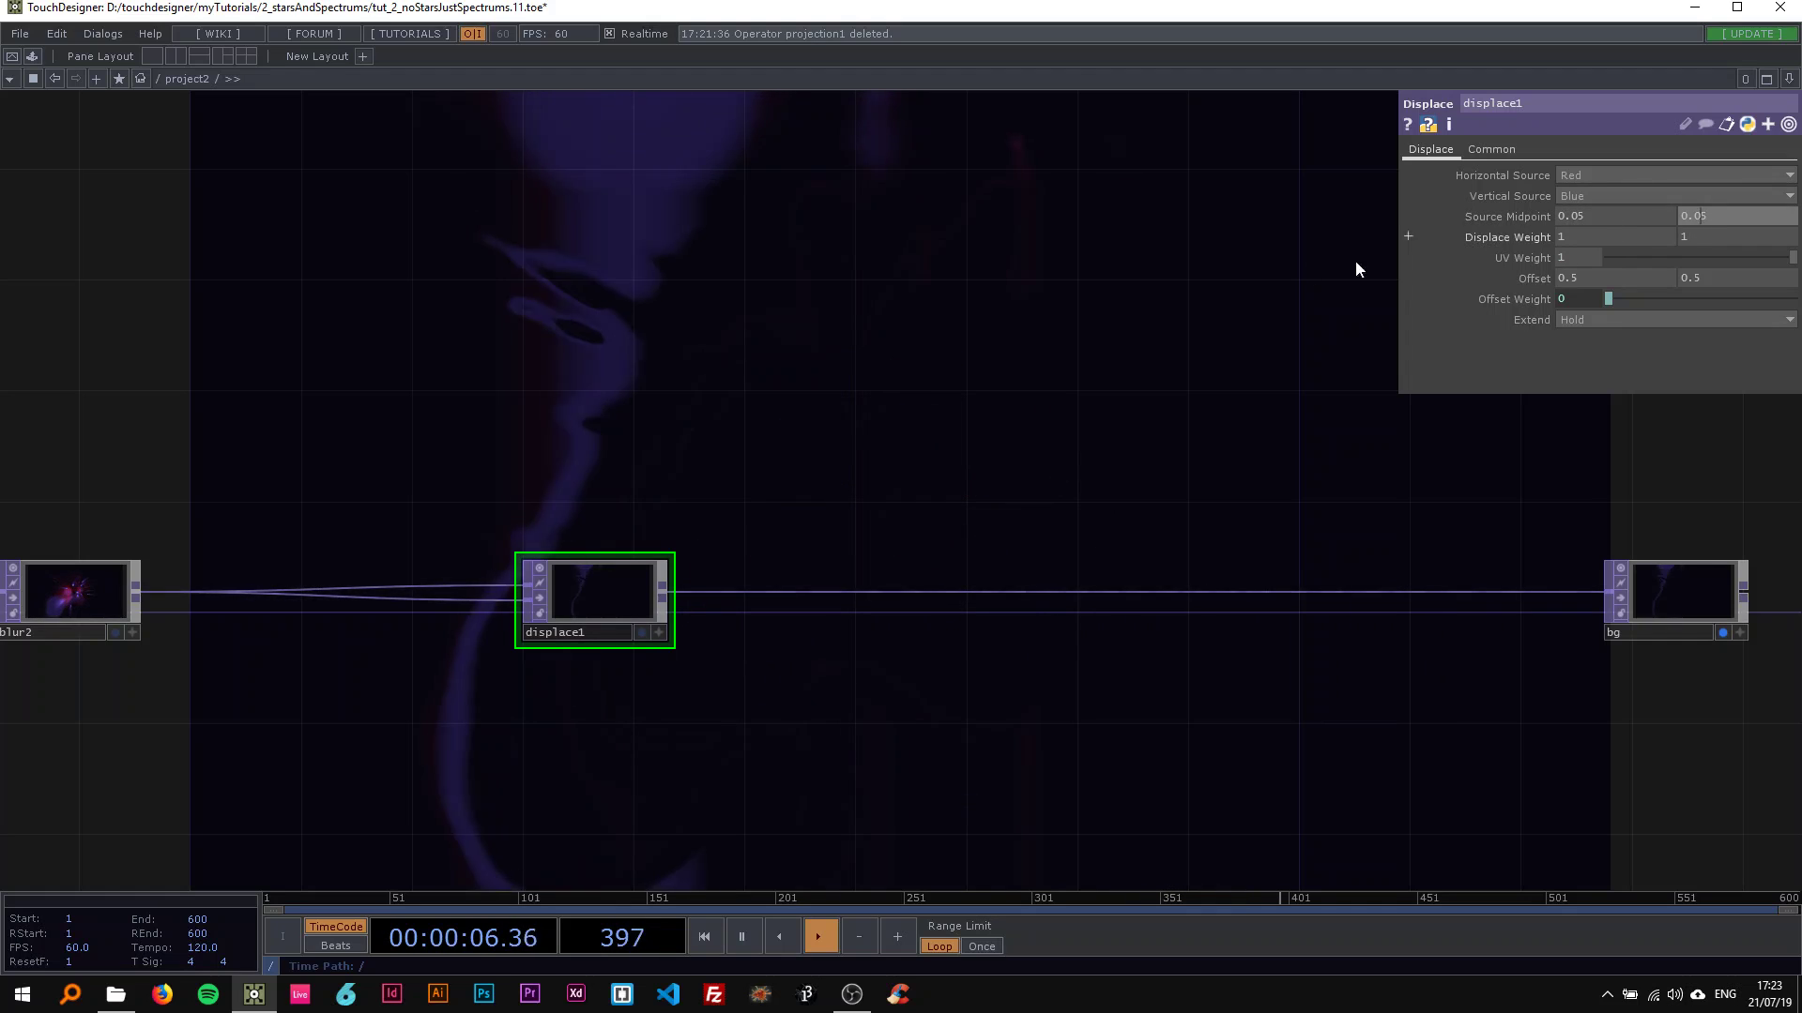
{"action": "left_click", "coordinate": [1165, 298]}
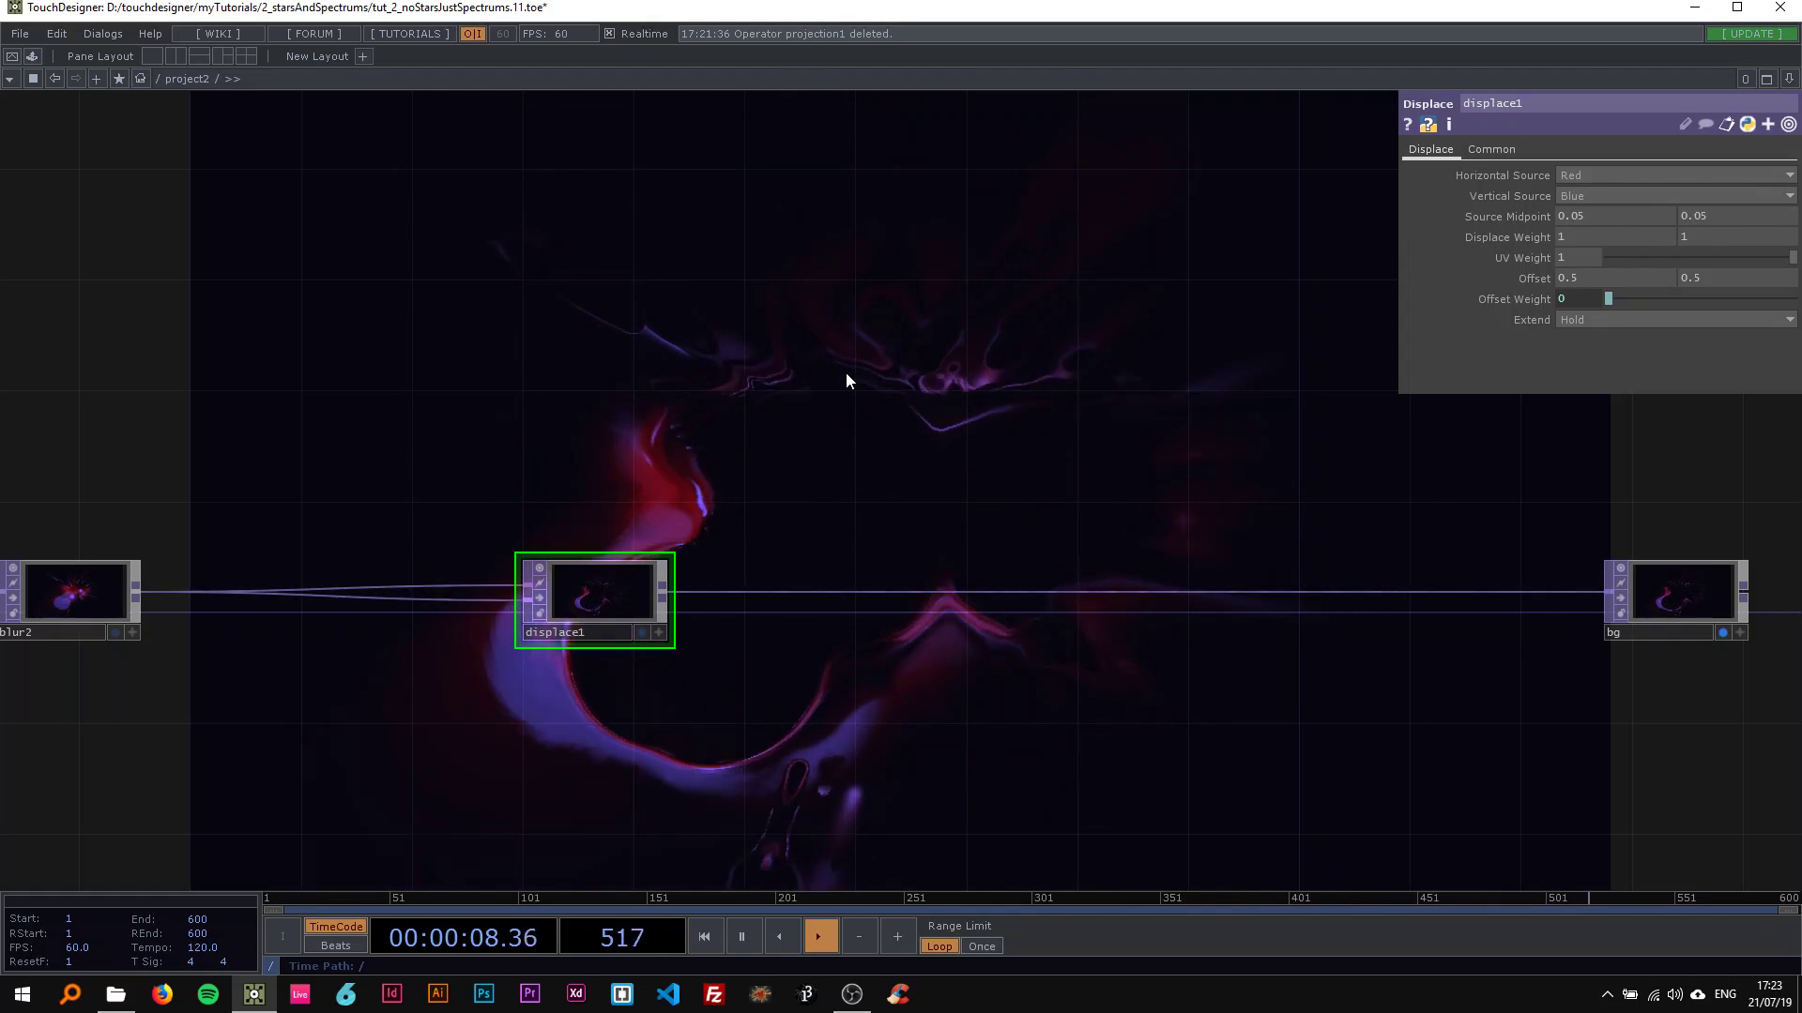
Step: Set both Displace Weight values of displace1 to 0.1
{"action": "left_click_drag", "start_coordinate": [764, 381], "coordinate": [796, 315]}
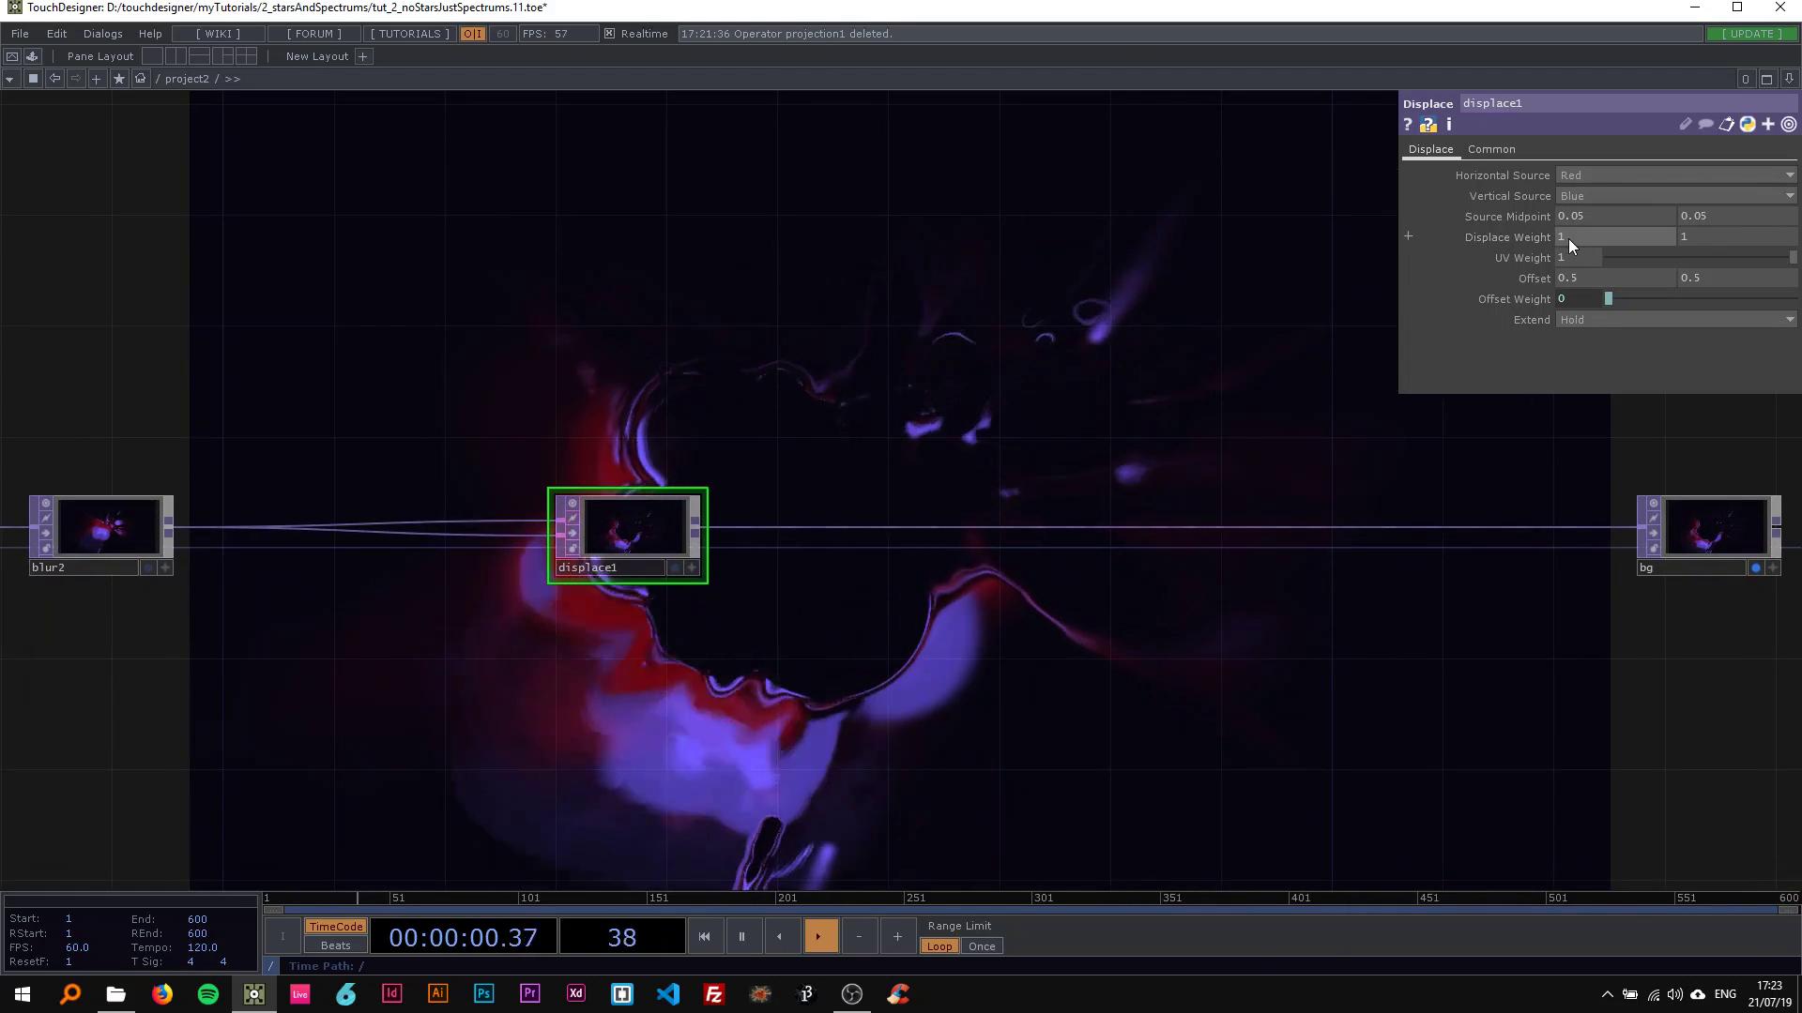
{"action": "left_click", "coordinate": [1557, 237]}
{"action": "type", "text": "0.1"}
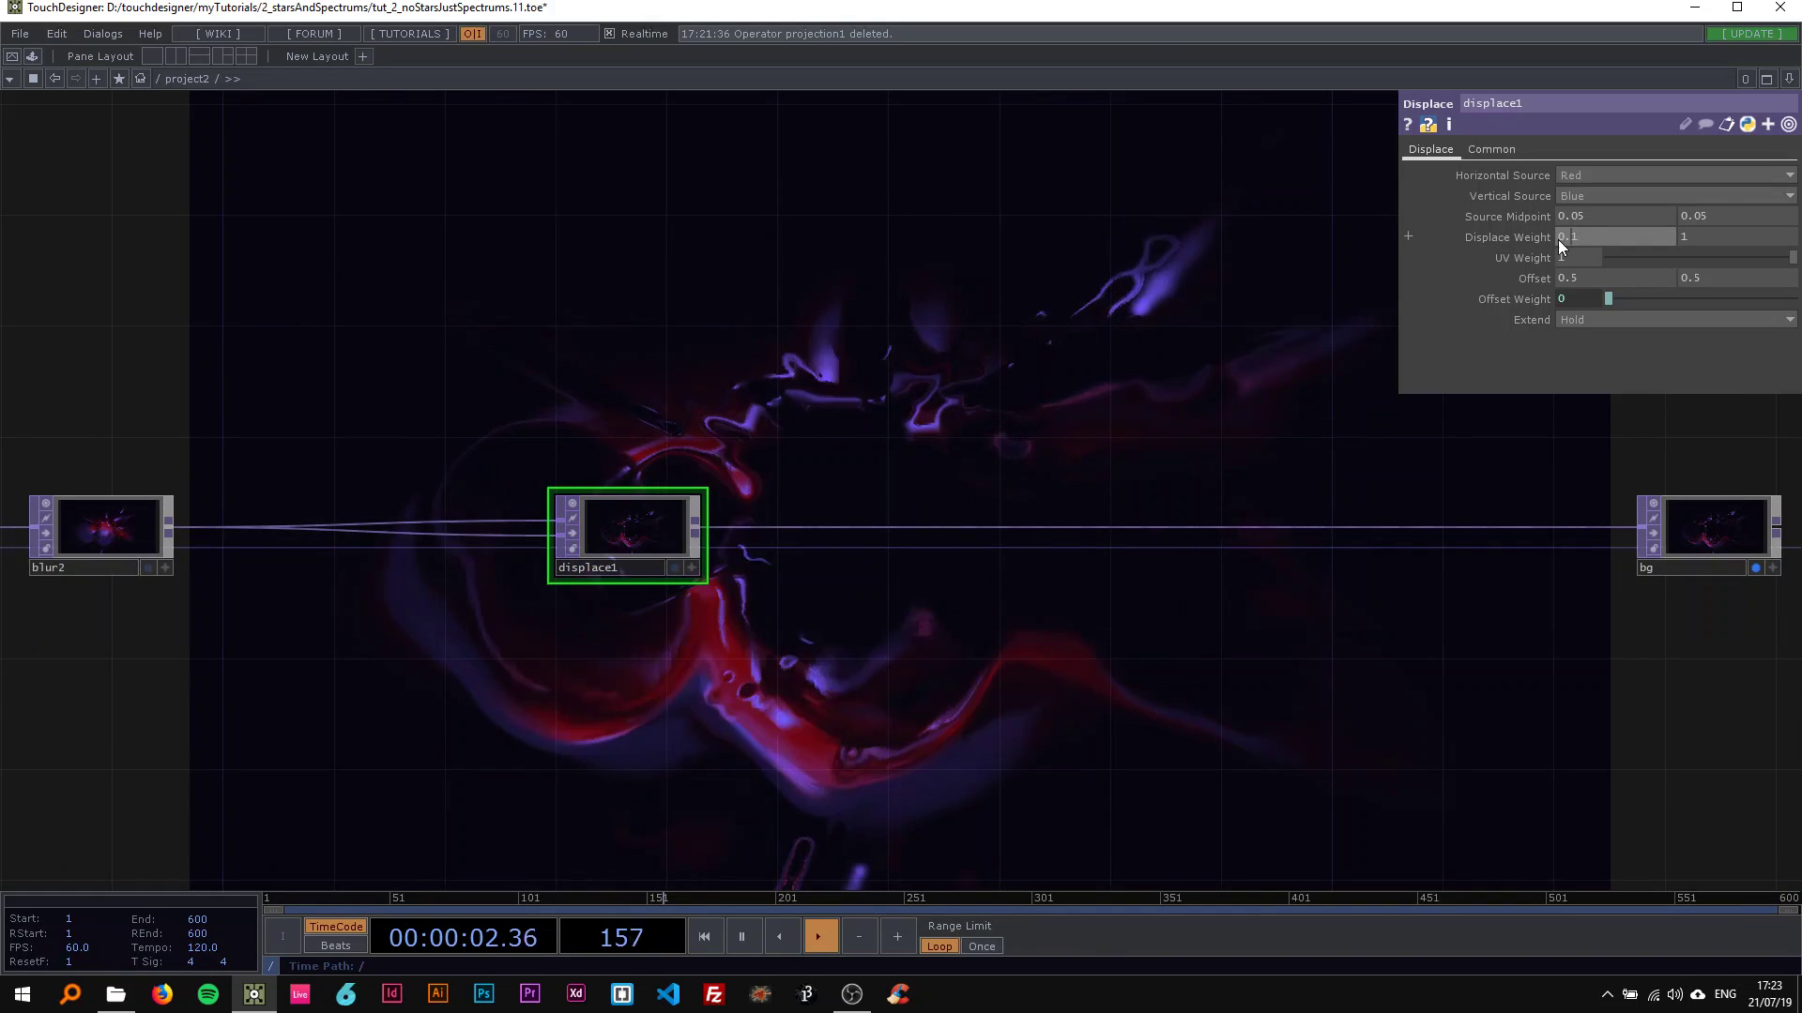
{"action": "key", "text": "Return"}
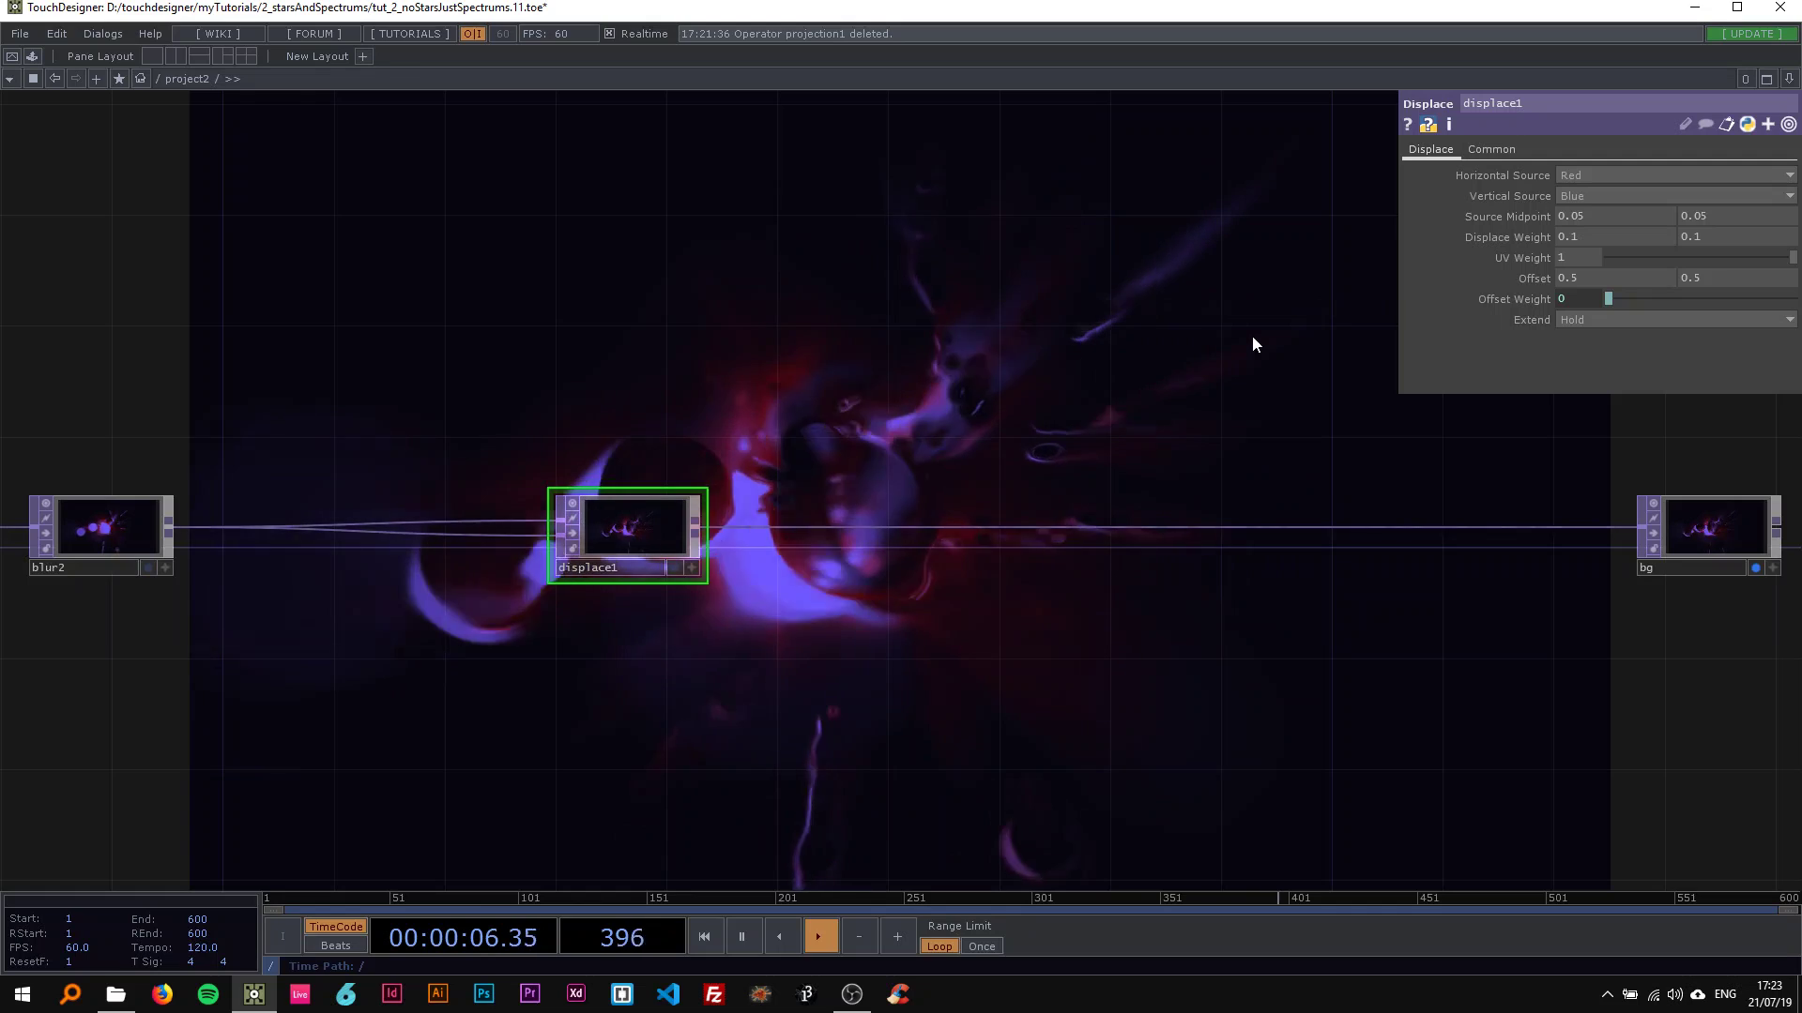
Step: Review the displaced output together with the operator chain from the CHOP network through to bg
{"action": "scroll", "coordinate": [881, 483], "scroll_direction": "down", "scroll_amount": 2}
{"action": "scroll", "coordinate": [881, 477], "scroll_direction": "down", "scroll_amount": 3}
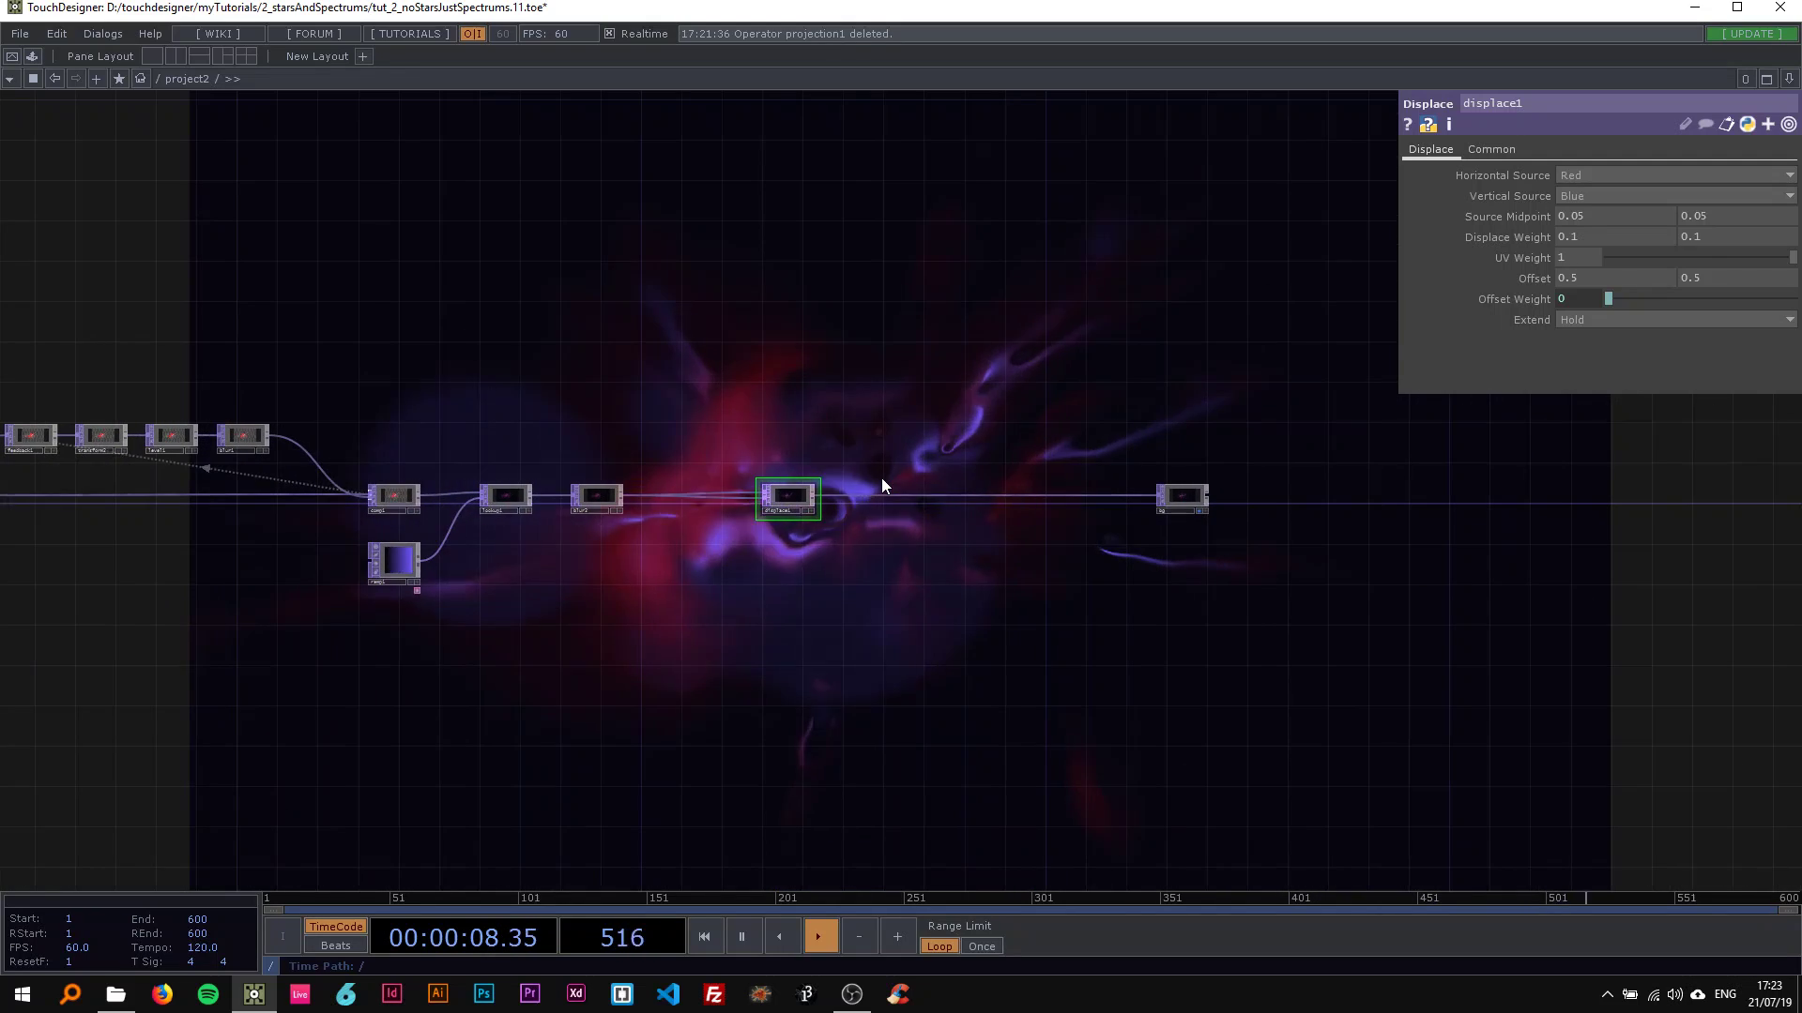
{"action": "scroll", "coordinate": [877, 479], "scroll_direction": "up", "scroll_amount": 2}
{"action": "left_click_drag", "start_coordinate": [828, 458], "coordinate": [811, 462]}
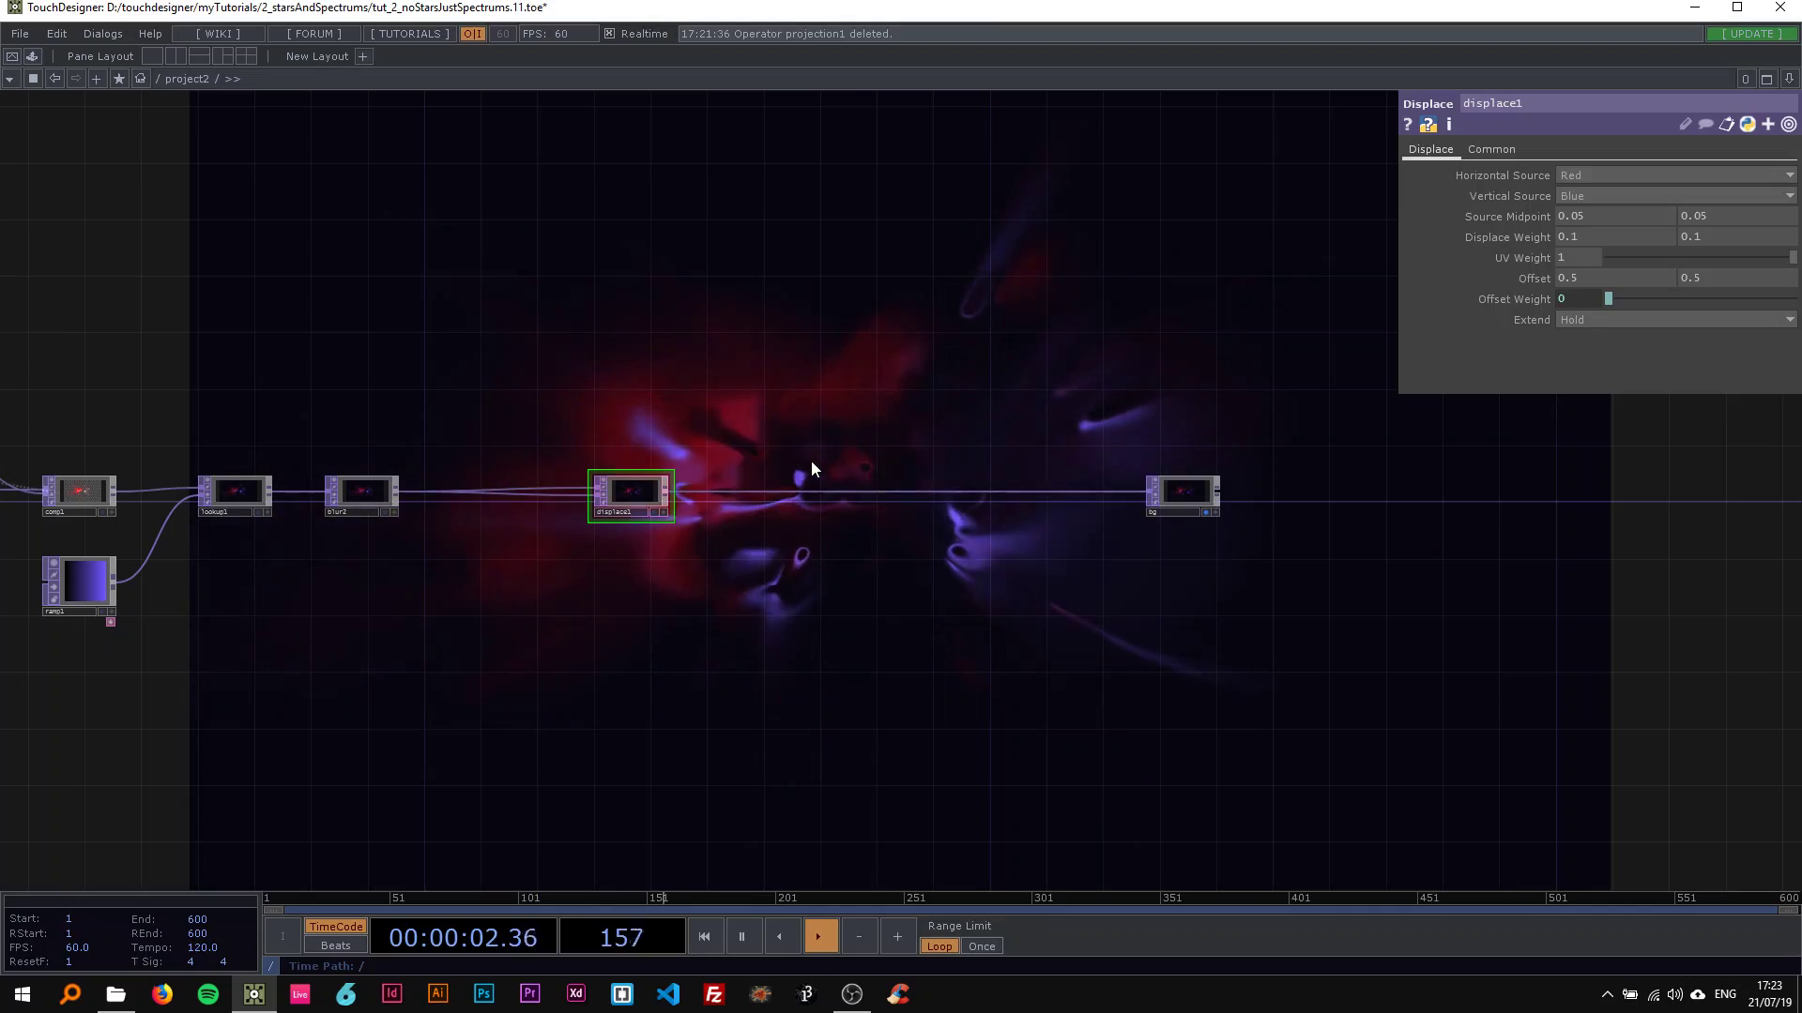
{"action": "scroll", "coordinate": [811, 460], "scroll_direction": "down", "scroll_amount": 2}
{"action": "scroll", "coordinate": [1041, 424], "scroll_direction": "down", "scroll_amount": 3}
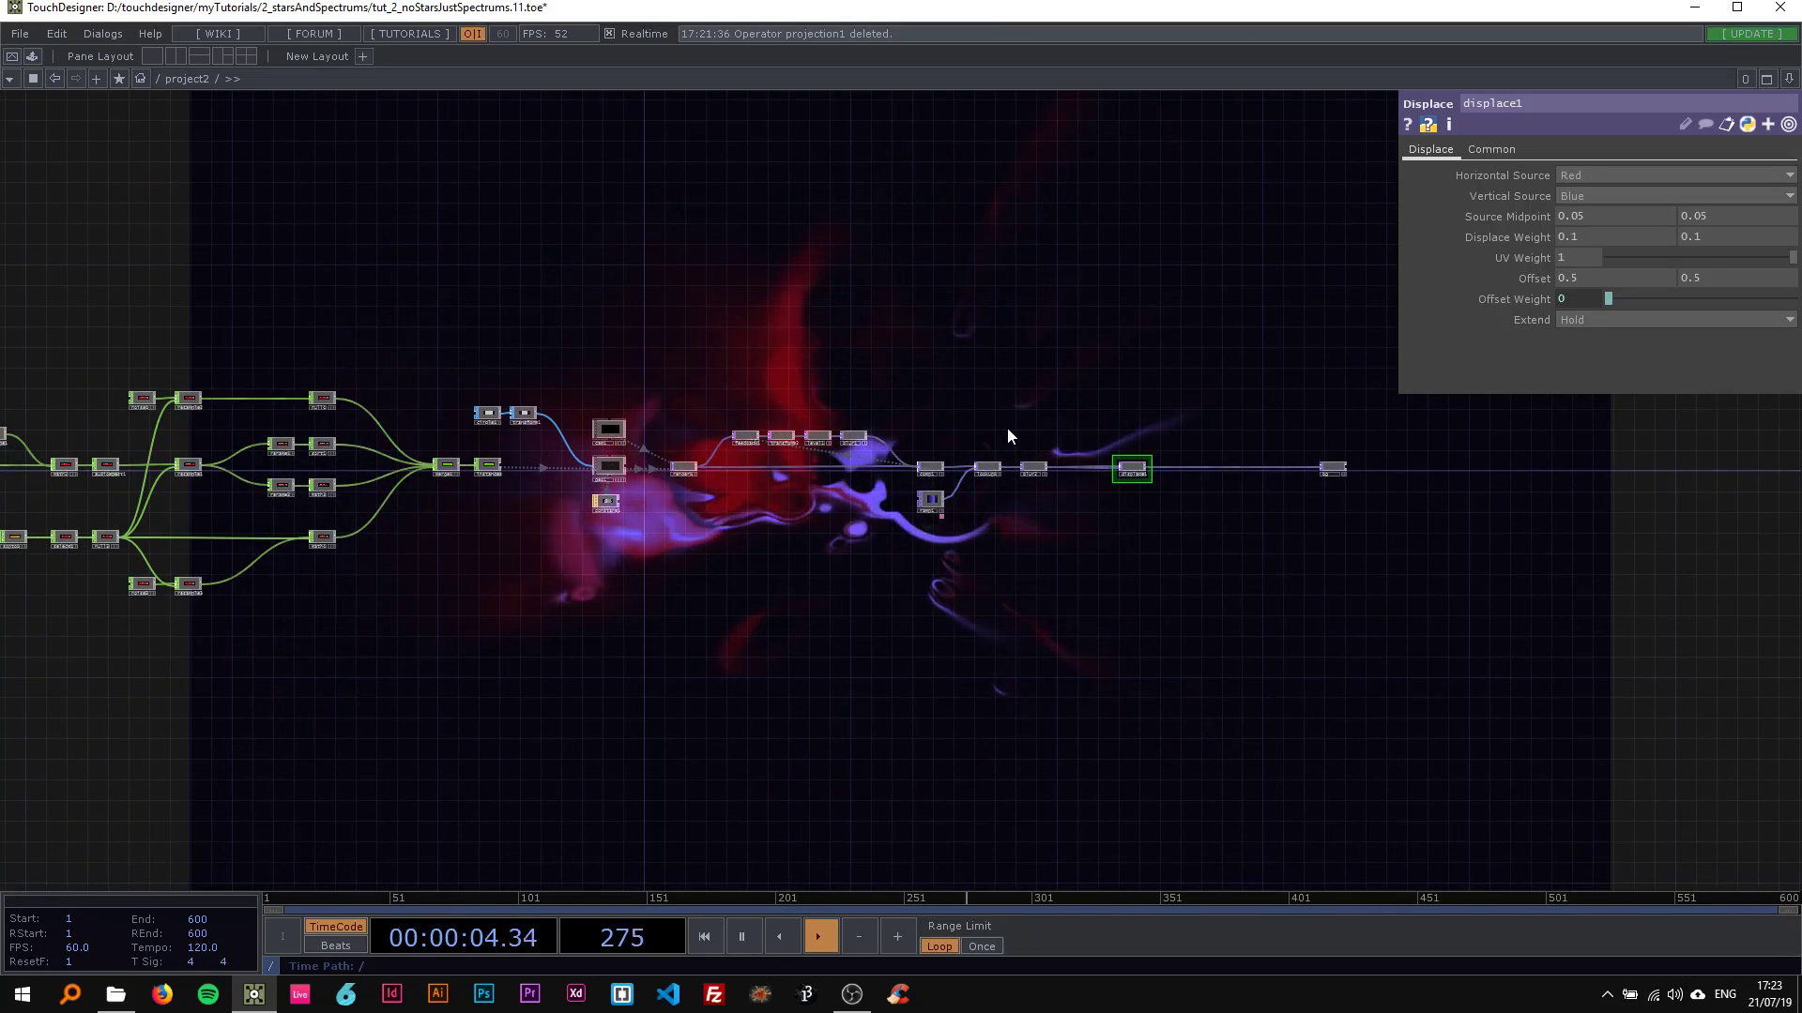
{"action": "scroll", "coordinate": [1006, 428], "scroll_direction": "up", "scroll_amount": 2}
{"action": "left_click_drag", "start_coordinate": [1054, 381], "coordinate": [694, 385]}
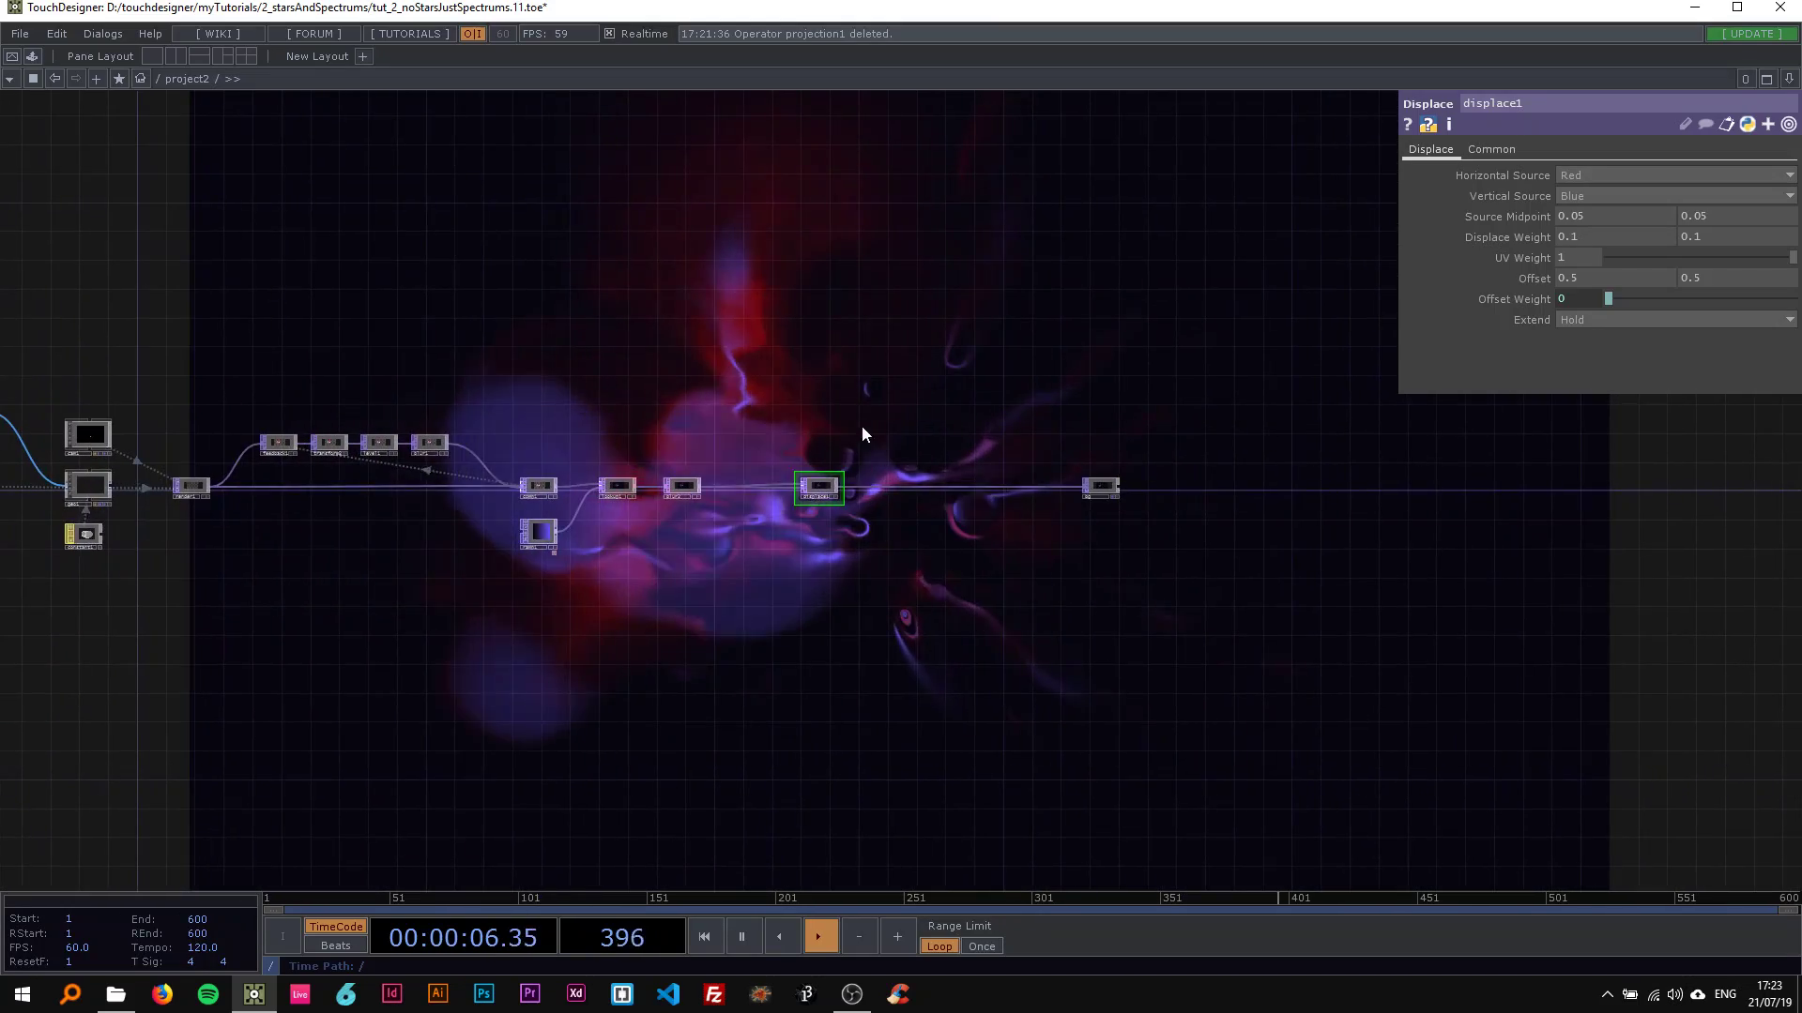
Step: Insert a Level TOP between displace1 and bg and adjust its position along the chain
{"action": "scroll", "coordinate": [893, 443], "scroll_direction": "up", "scroll_amount": 2}
{"action": "left_click_drag", "start_coordinate": [886, 450], "coordinate": [649, 430]}
{"action": "scroll", "coordinate": [734, 474], "scroll_direction": "up", "scroll_amount": 2}
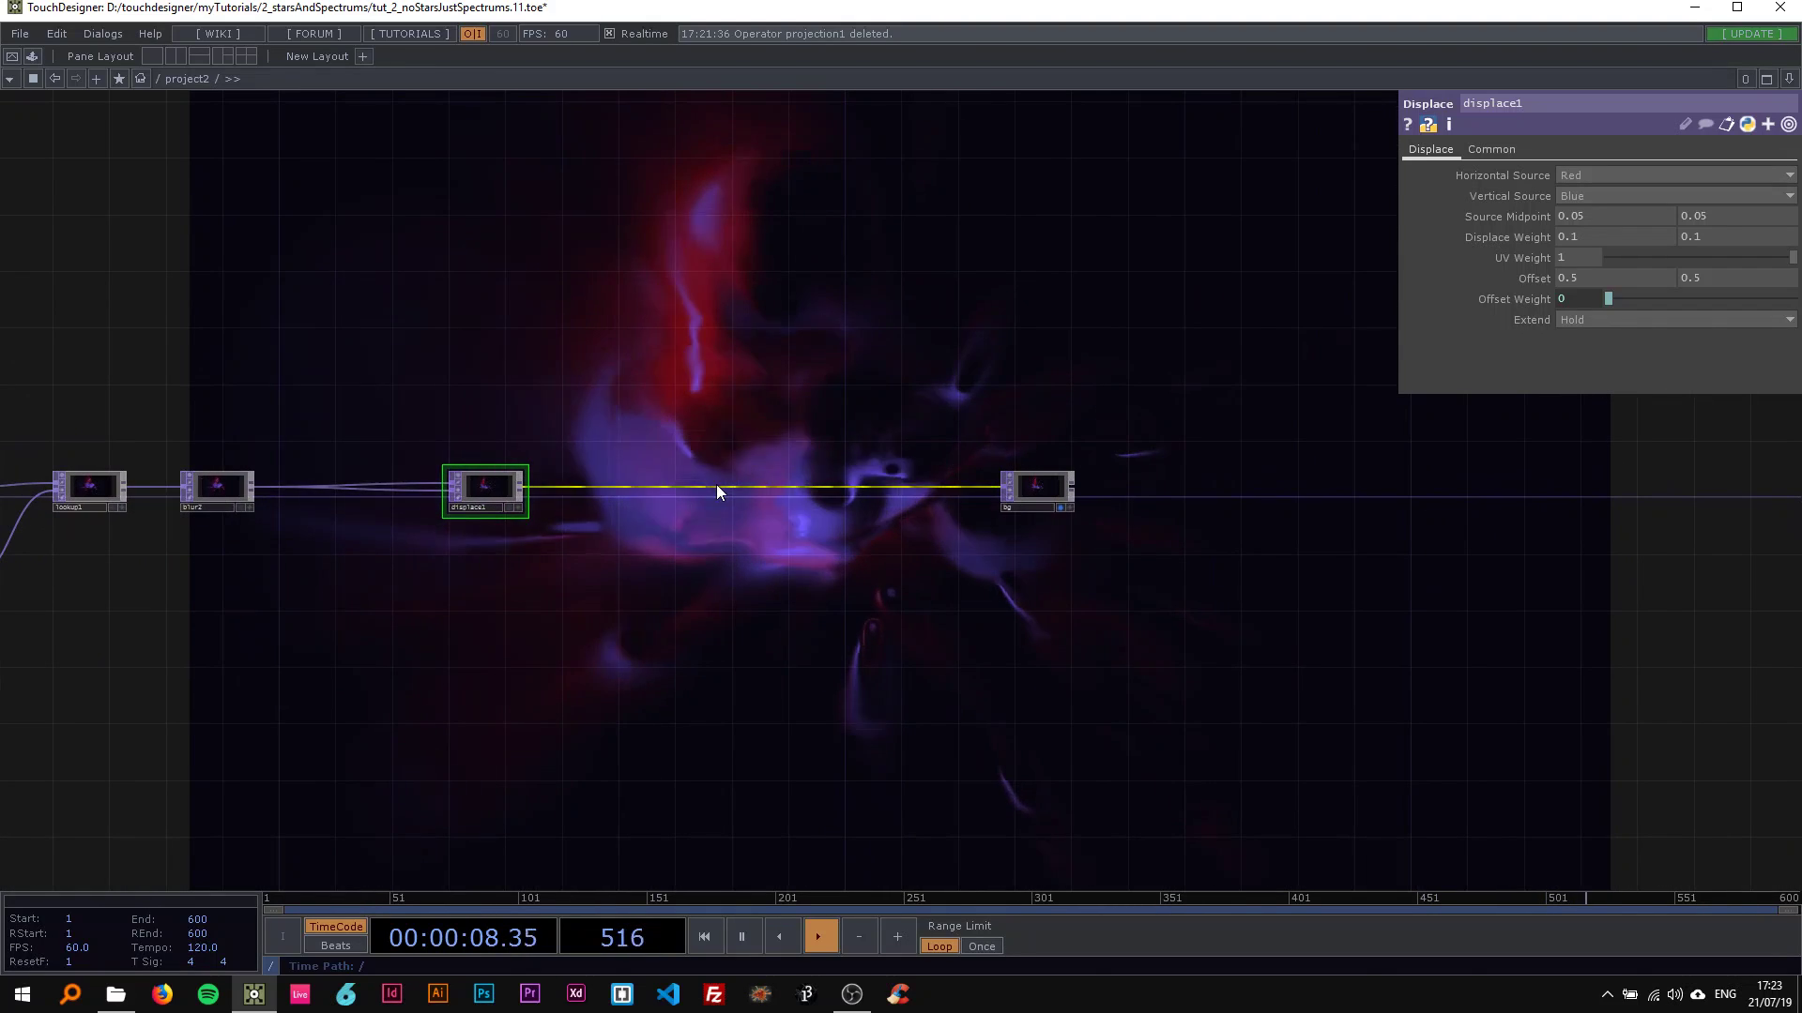
{"action": "right_click", "coordinate": [724, 472]}
{"action": "left_click", "coordinate": [736, 472]}
{"action": "type", "text": "level"}
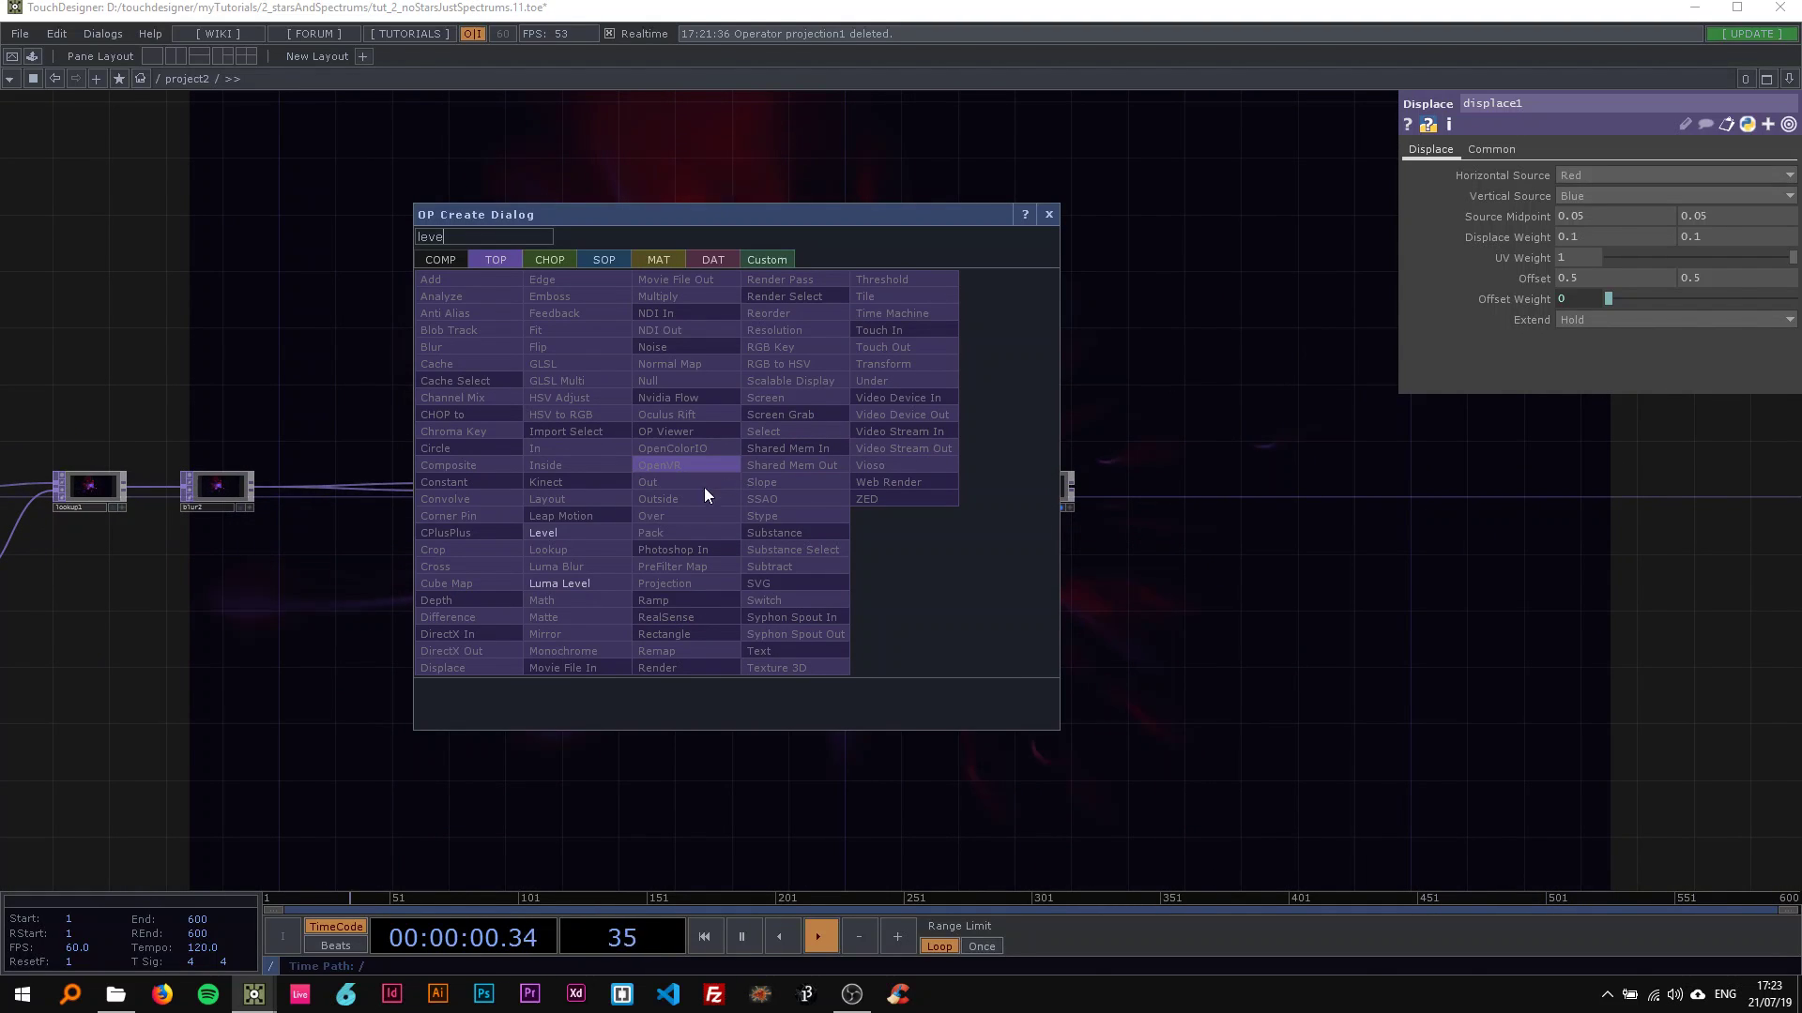
{"action": "key", "text": "Return"}
{"action": "left_click", "coordinate": [891, 487]}
{"action": "scroll", "coordinate": [892, 487], "scroll_direction": "up", "scroll_amount": 2}
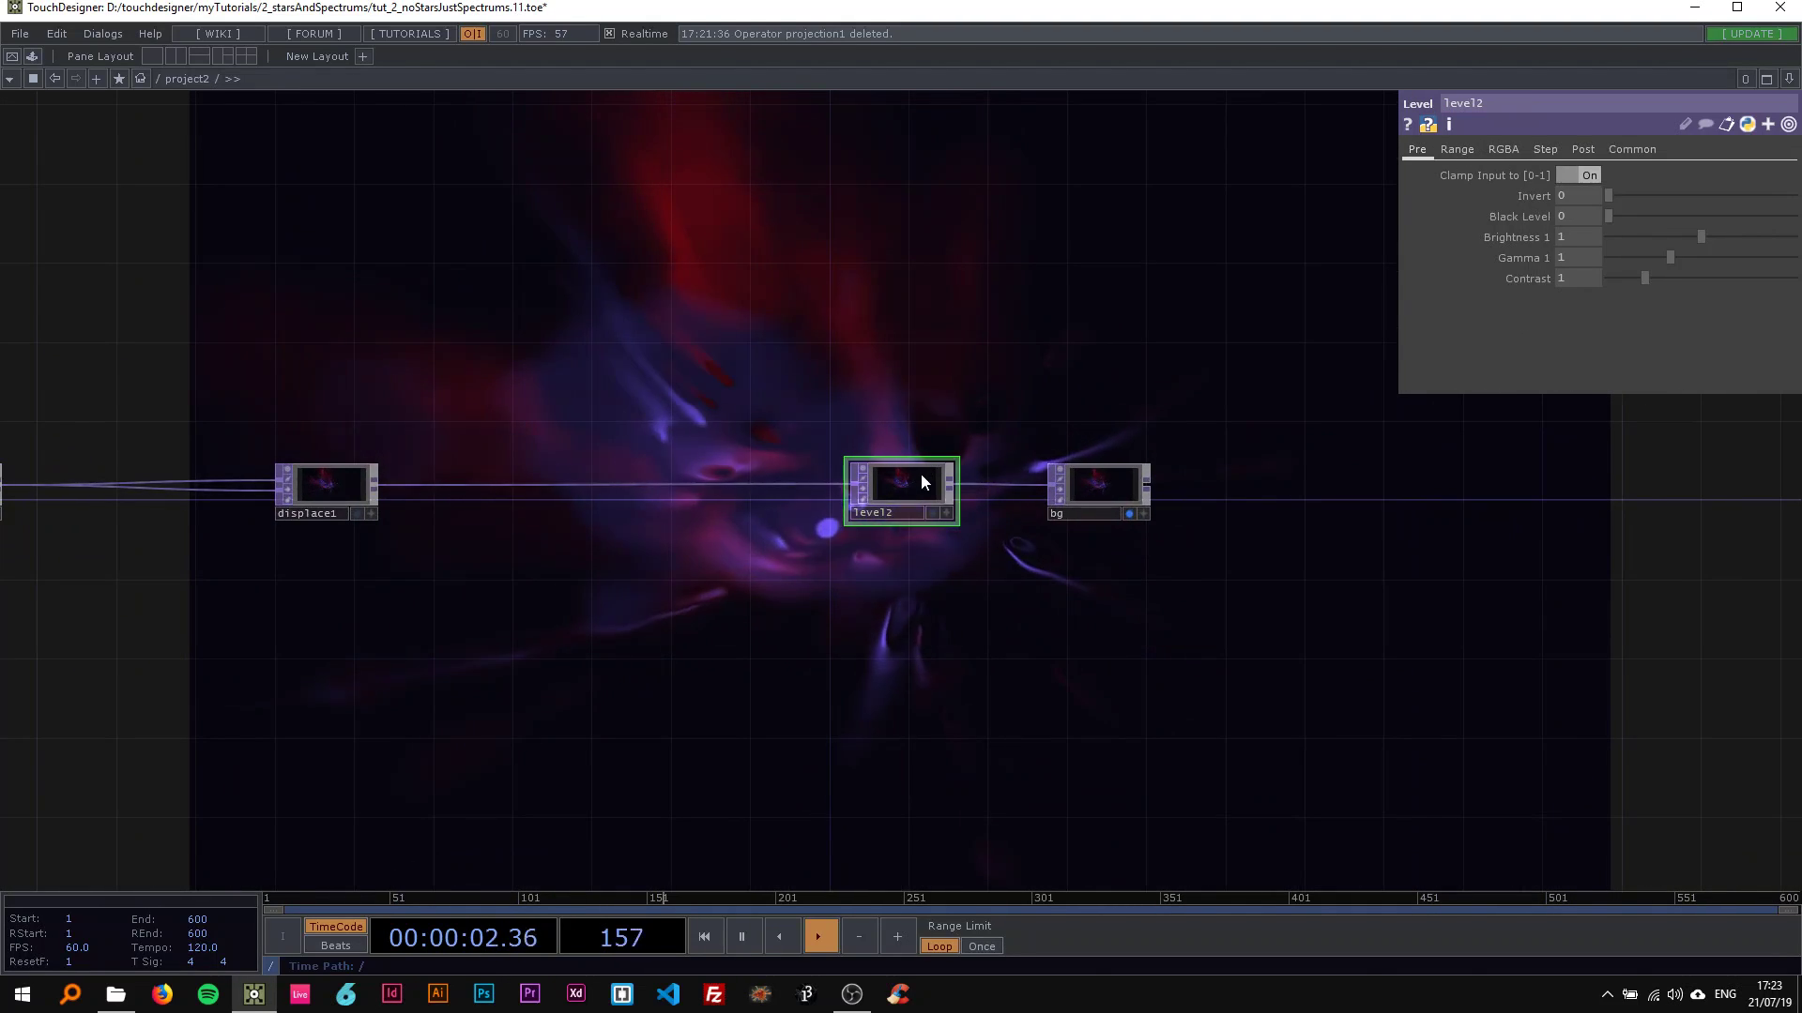
{"action": "left_click_drag", "start_coordinate": [849, 407], "coordinate": [887, 511]}
{"action": "mouse_move", "coordinate": [1701, 236]}
{"action": "left_mouse_down"}
{"action": "mouse_move", "coordinate": [1749, 236]}
{"action": "mouse_move", "coordinate": [1673, 257]}
{"action": "left_mouse_up"}
{"action": "key", "text": "ctrl+z"}
{"action": "key", "text": "ctrl+z"}
{"action": "key", "text": "ctrl+z"}
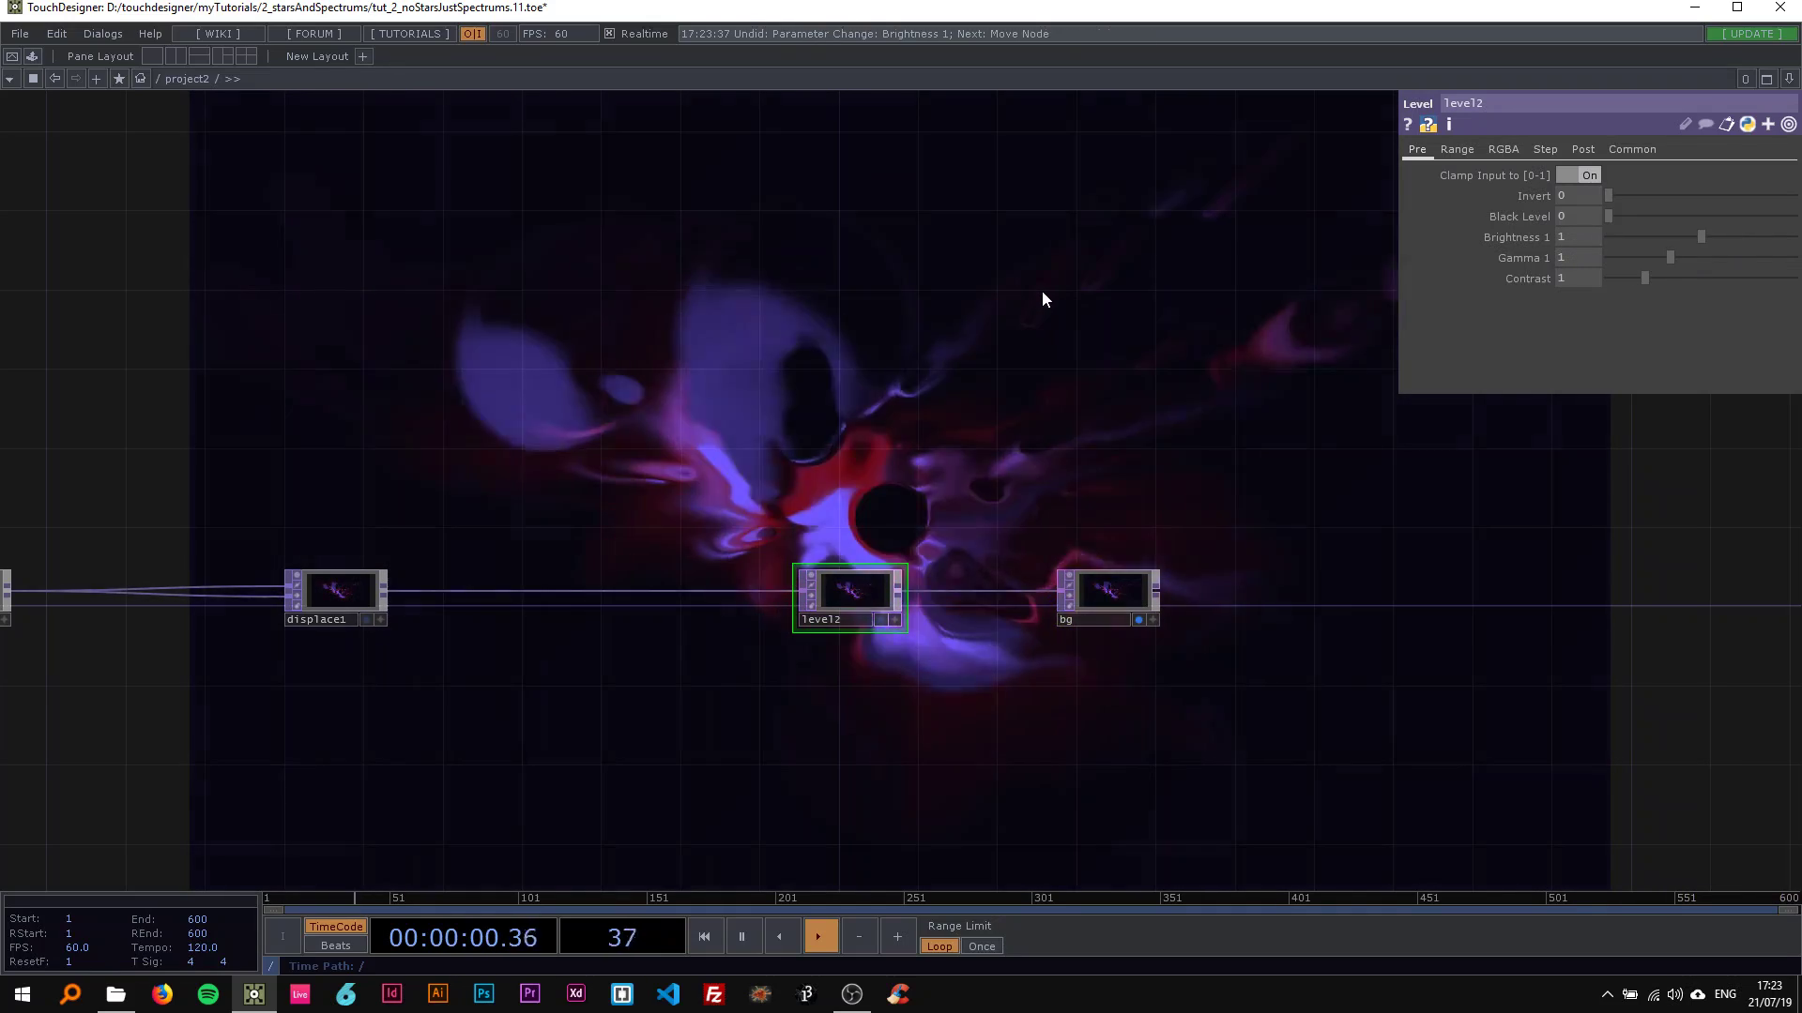
Step: Raise Brightness 1 of level2 to 1.22
{"action": "left_click_drag", "start_coordinate": [1695, 239], "coordinate": [1716, 238]}
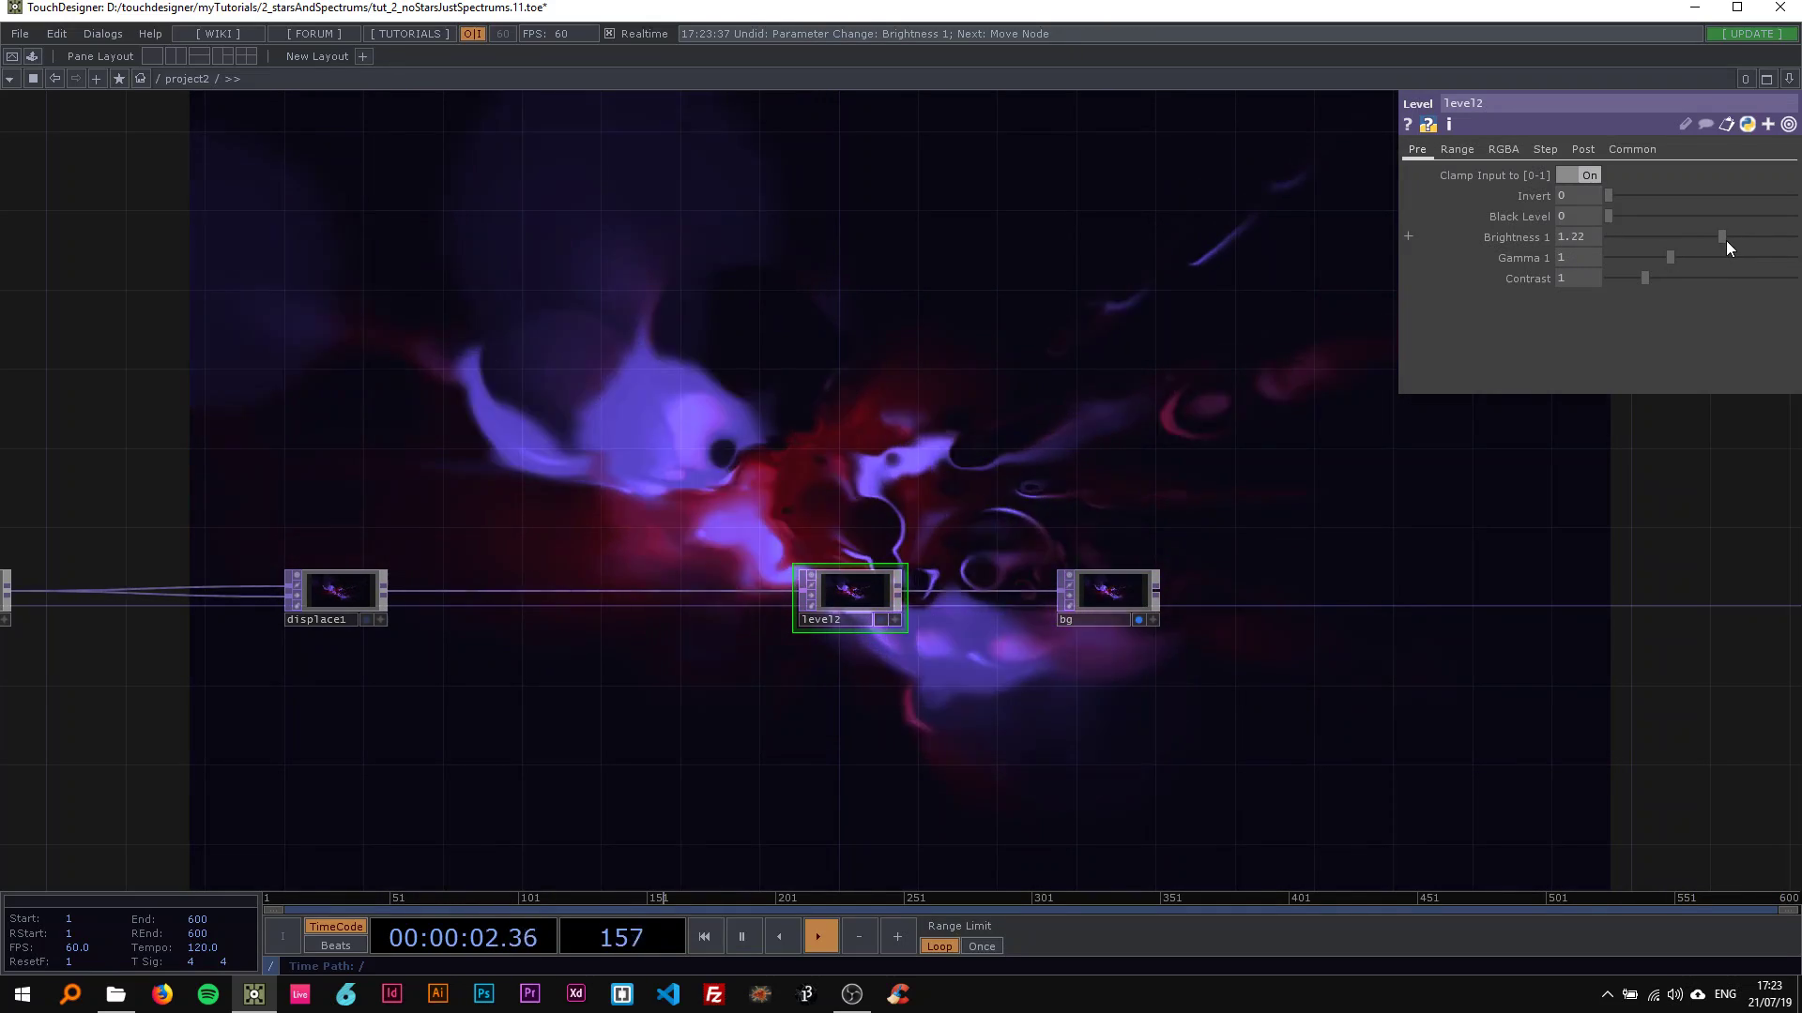
Step: Increase the Scale of transform2 in the feedback loop to 1.038 on both axes
{"action": "scroll", "coordinate": [1061, 481], "scroll_direction": "down", "scroll_amount": 3}
{"action": "left_click_drag", "start_coordinate": [790, 430], "coordinate": [1093, 449]}
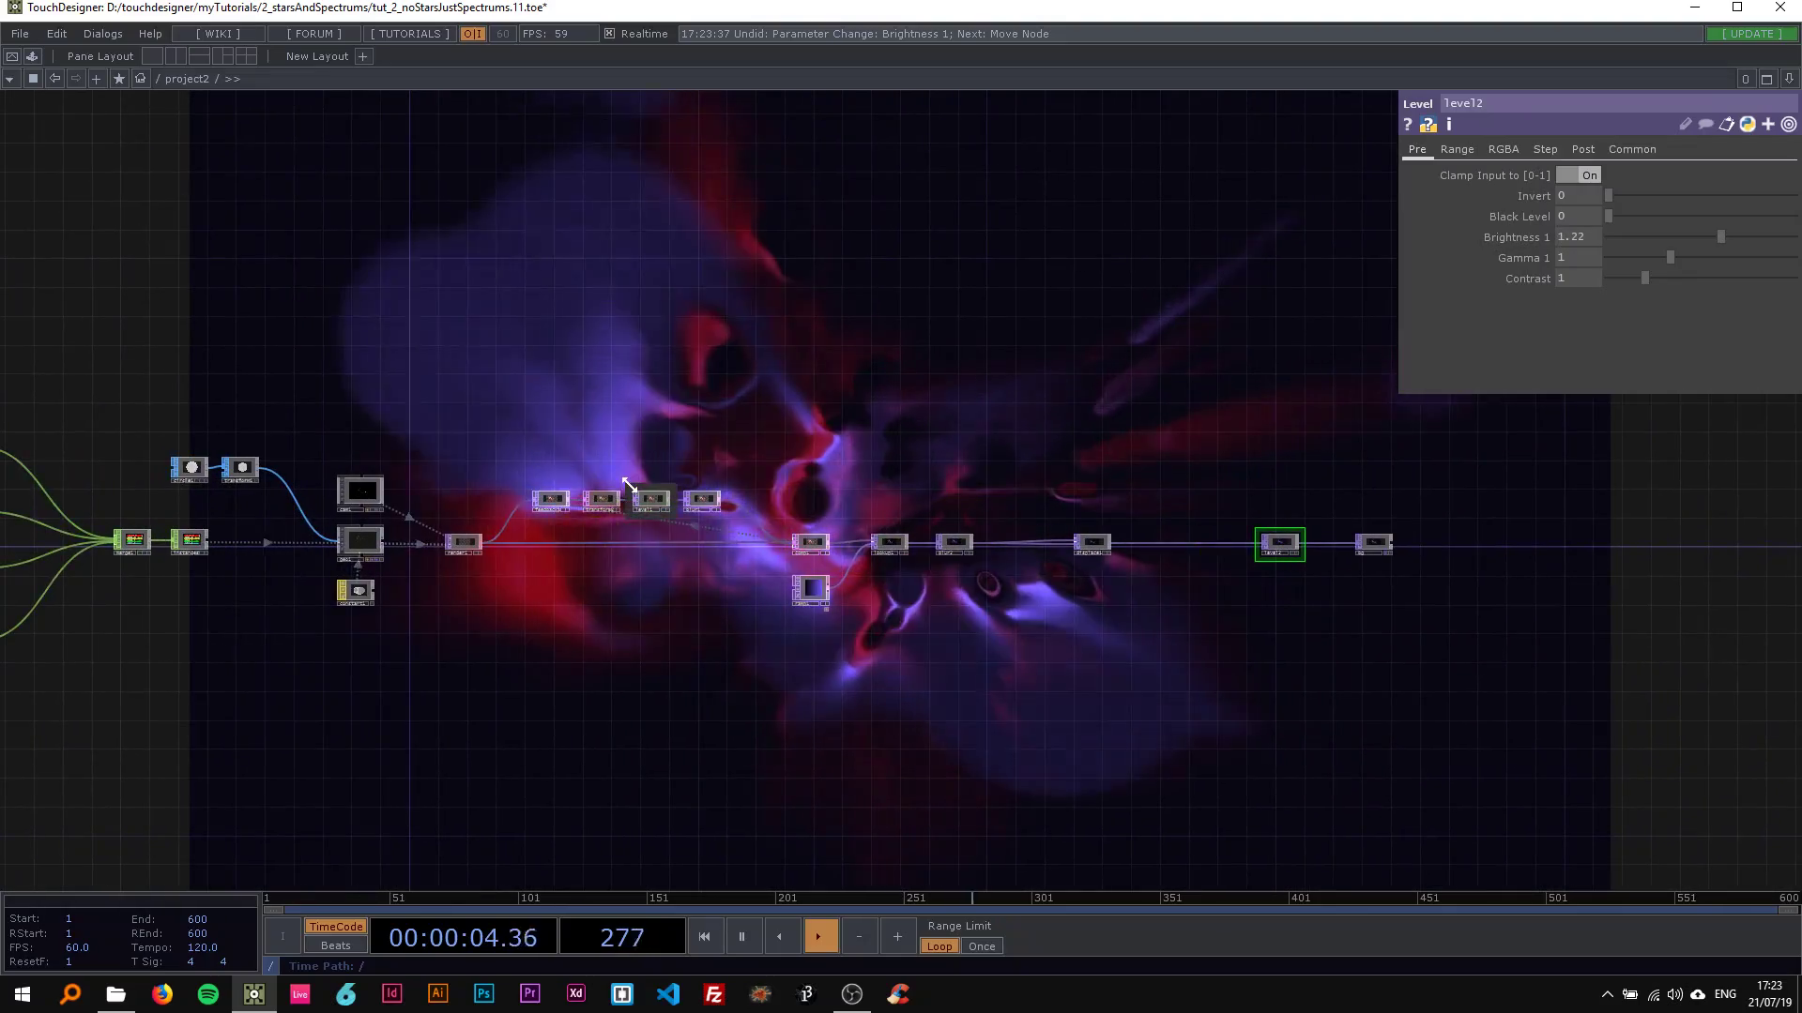
{"action": "scroll", "coordinate": [612, 495], "scroll_direction": "up", "scroll_amount": 5}
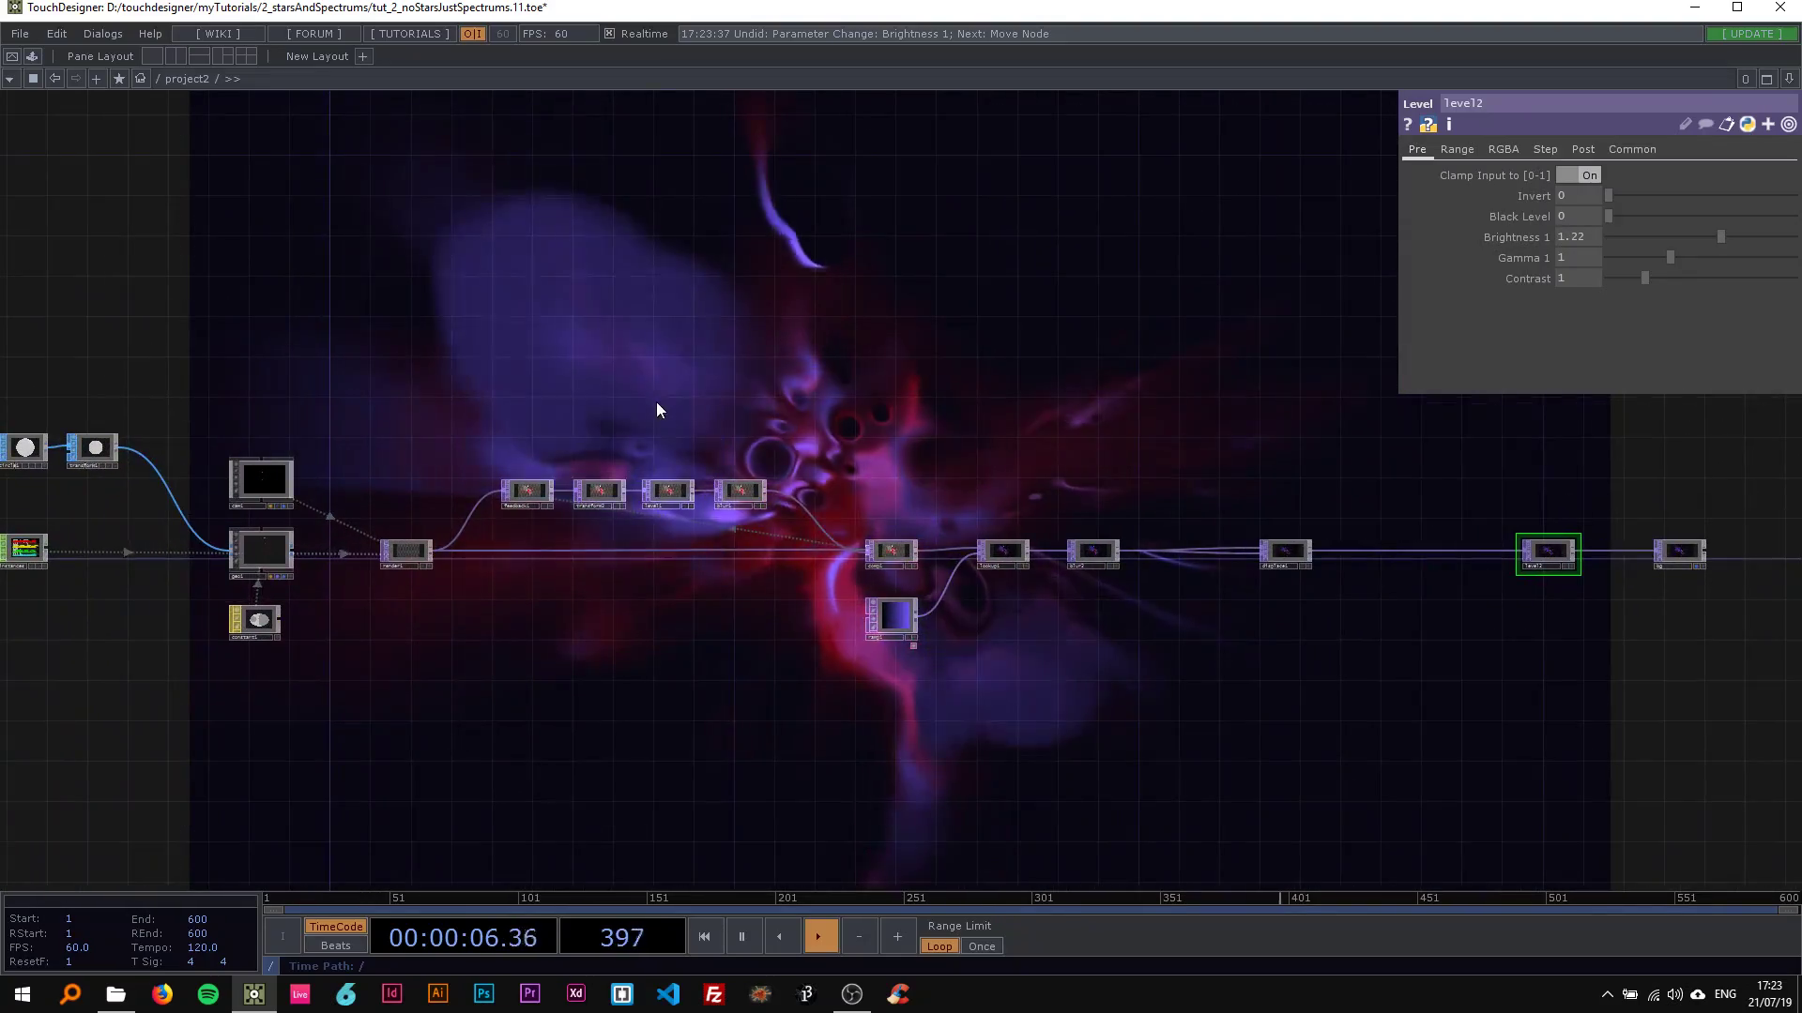
{"action": "left_click", "coordinate": [551, 508]}
{"action": "scroll", "coordinate": [563, 498], "scroll_direction": "up", "scroll_amount": 2}
{"action": "left_click_drag", "start_coordinate": [594, 441], "coordinate": [509, 434]}
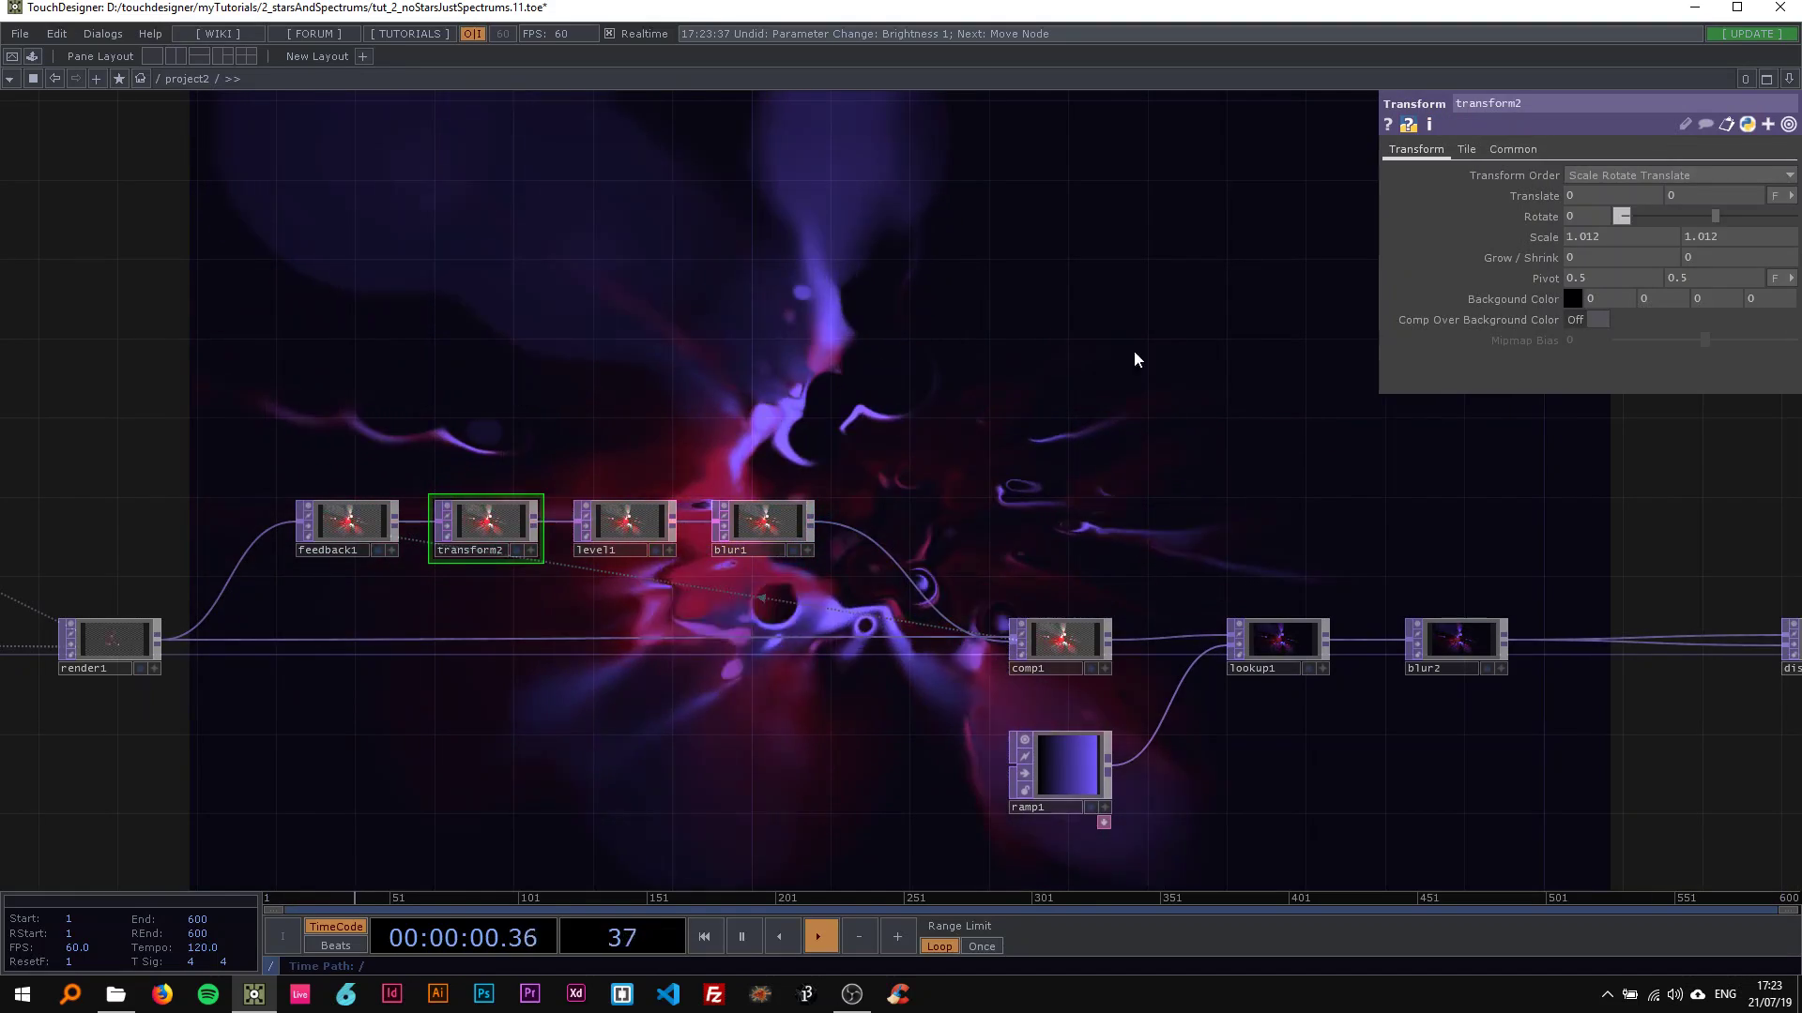
{"action": "middle_click_drag", "start_coordinate": [1547, 240], "coordinate": [1606, 238]}
{"action": "key", "text": "ctrl+z"}
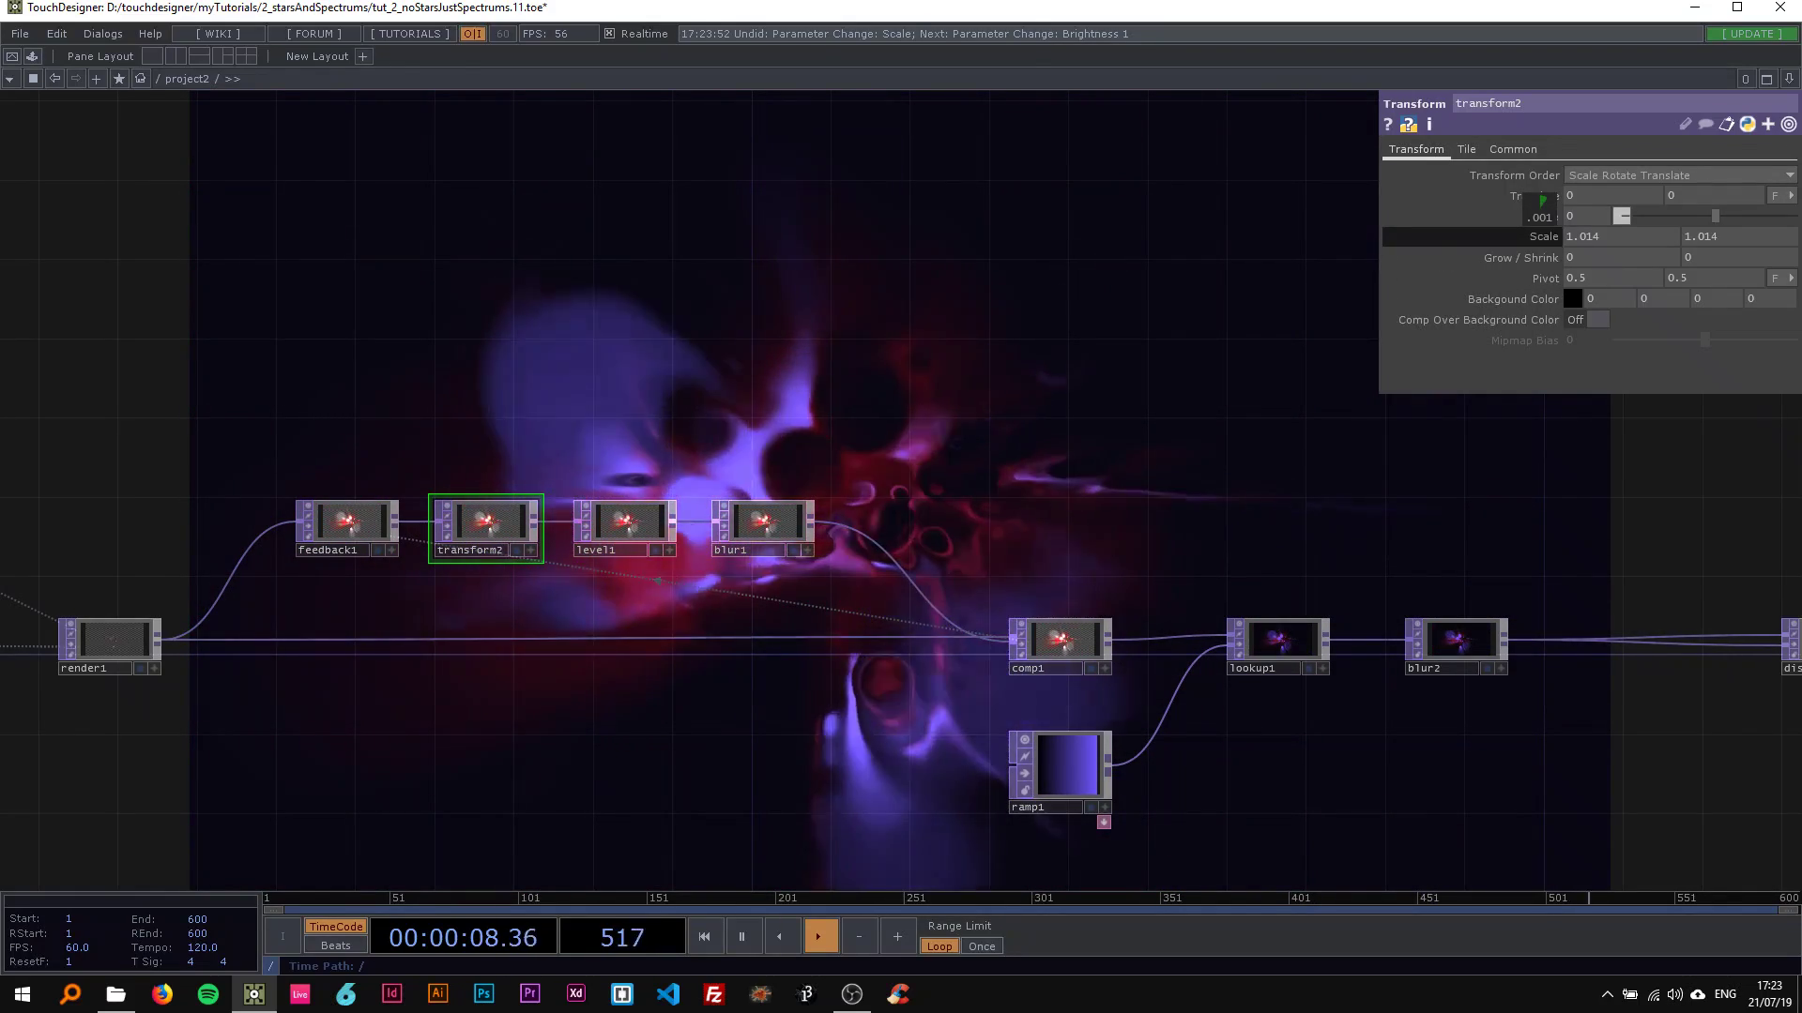
{"action": "middle_click_drag", "start_coordinate": [1541, 208], "coordinate": [1555, 209]}
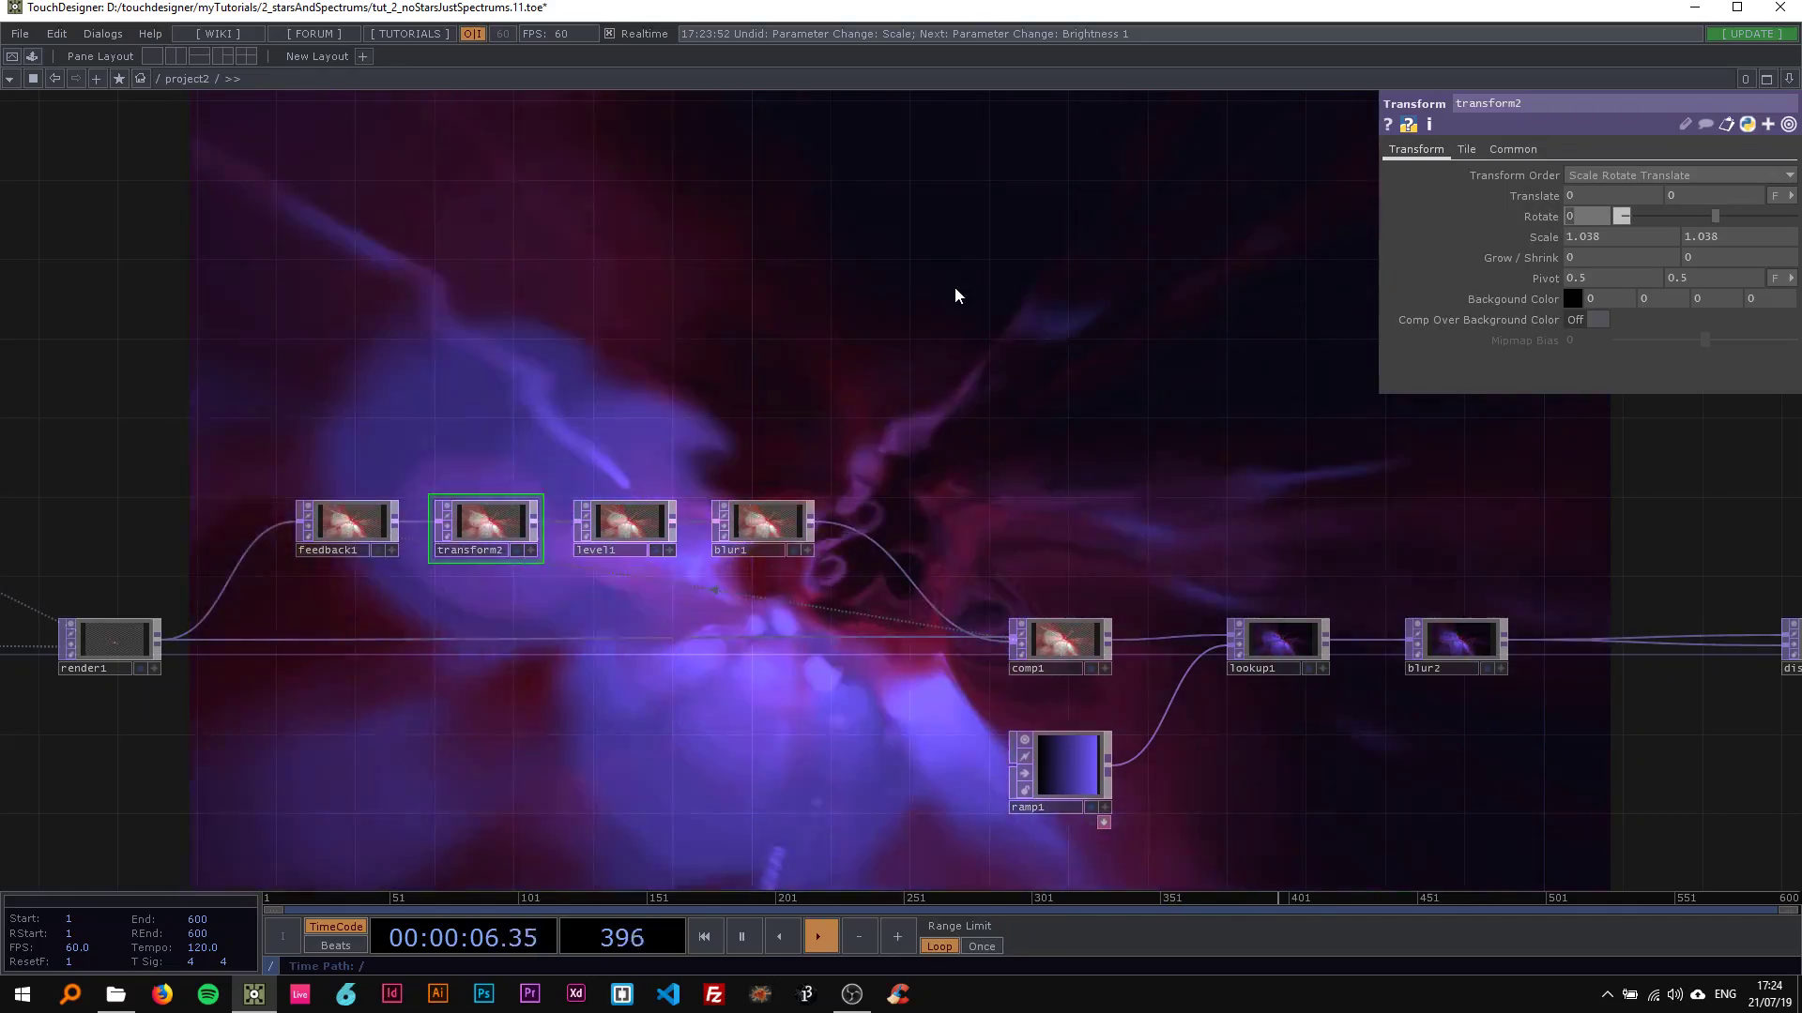
Step: Set the Rotate value of transform2 to 1
{"action": "type", "text": "1"}
{"action": "key", "text": "Return"}
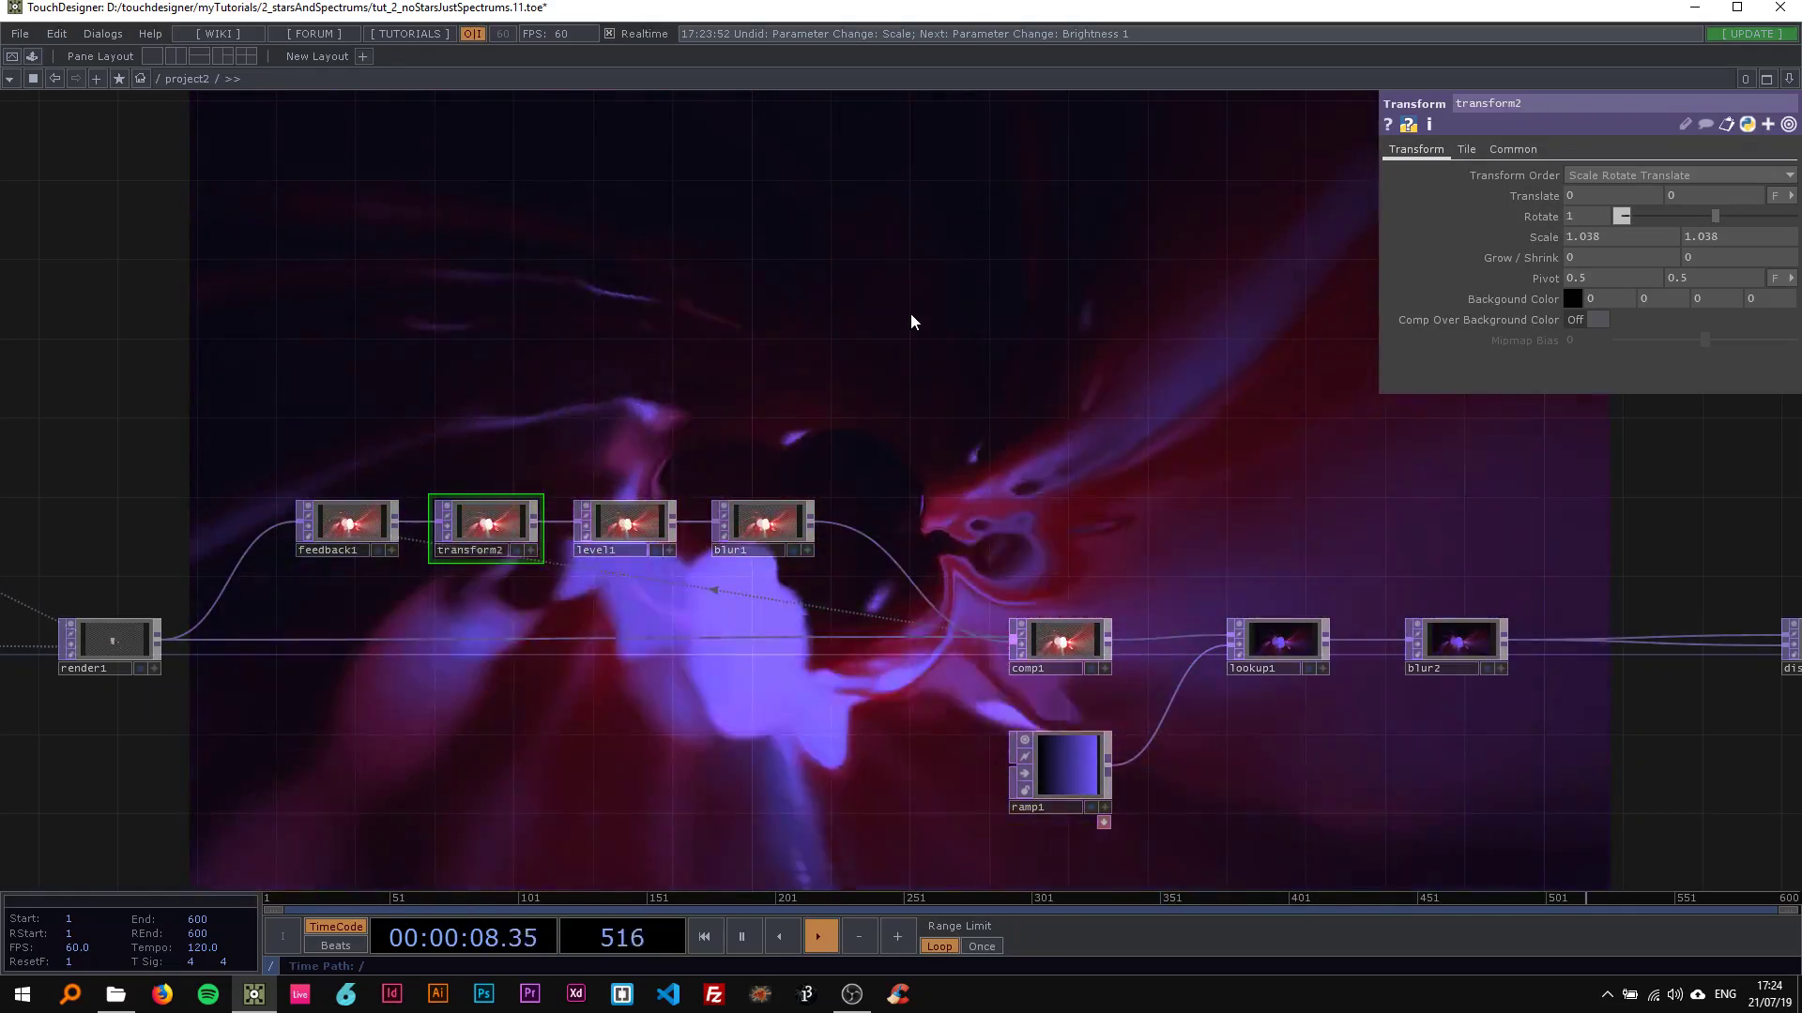
{"action": "left_click_drag", "start_coordinate": [911, 322], "coordinate": [707, 486]}
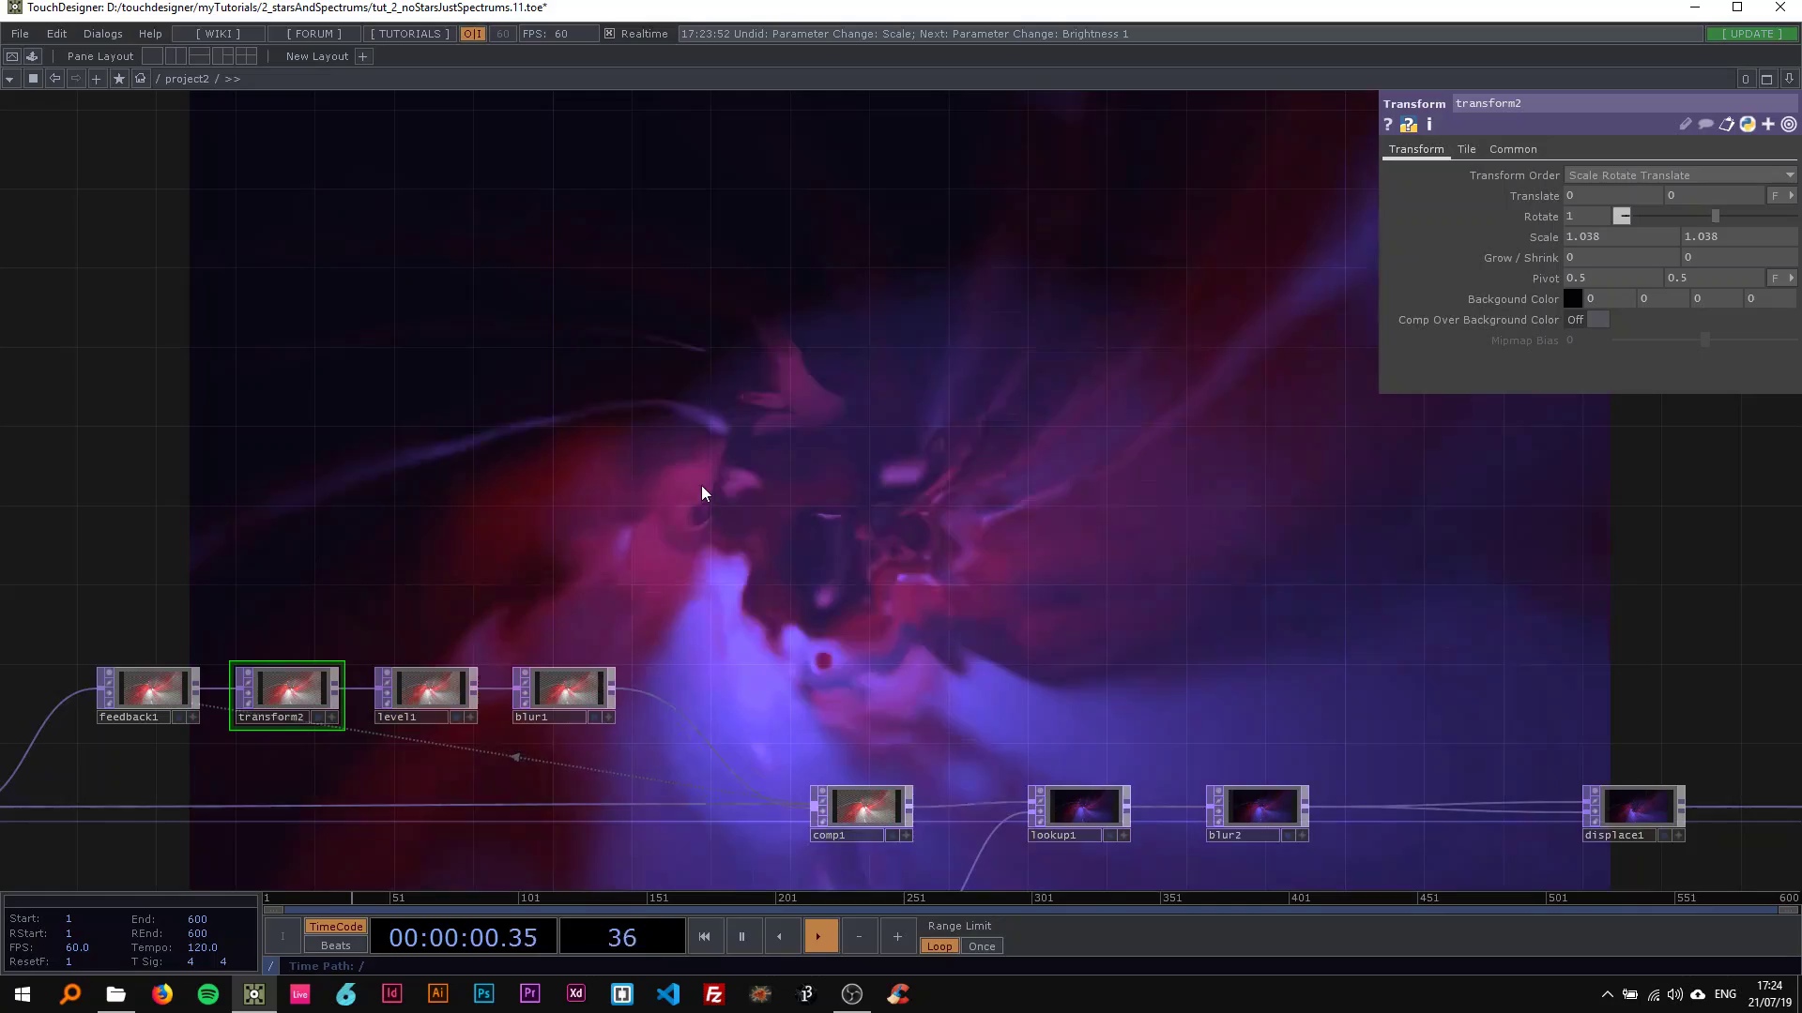
Step: Undo the last rotation and scale changes of transform2
{"action": "key", "text": "ctrl+z"}
{"action": "key", "text": "ctrl+z"}
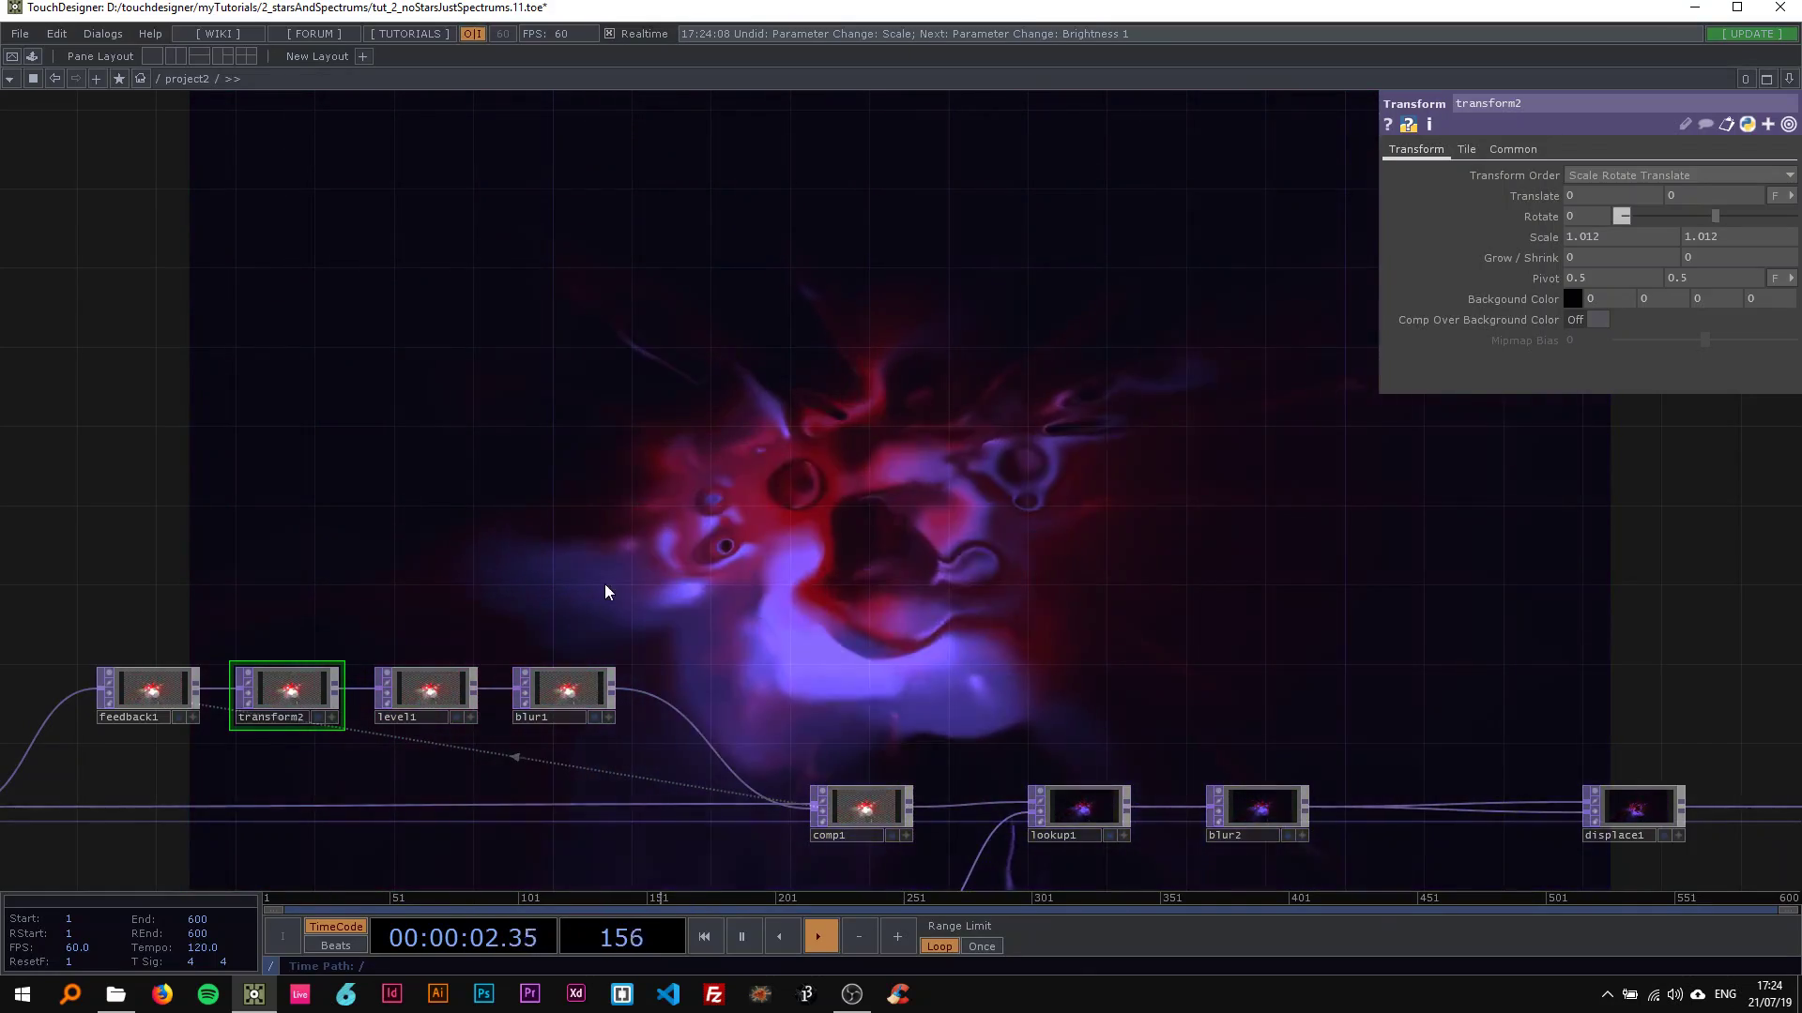
Step: Set the To Range of math3, which scales the circle size channel, to 0 and 5
{"action": "left_click_drag", "start_coordinate": [605, 585], "coordinate": [721, 531]}
{"action": "scroll", "coordinate": [593, 613], "scroll_direction": "down", "scroll_amount": 3}
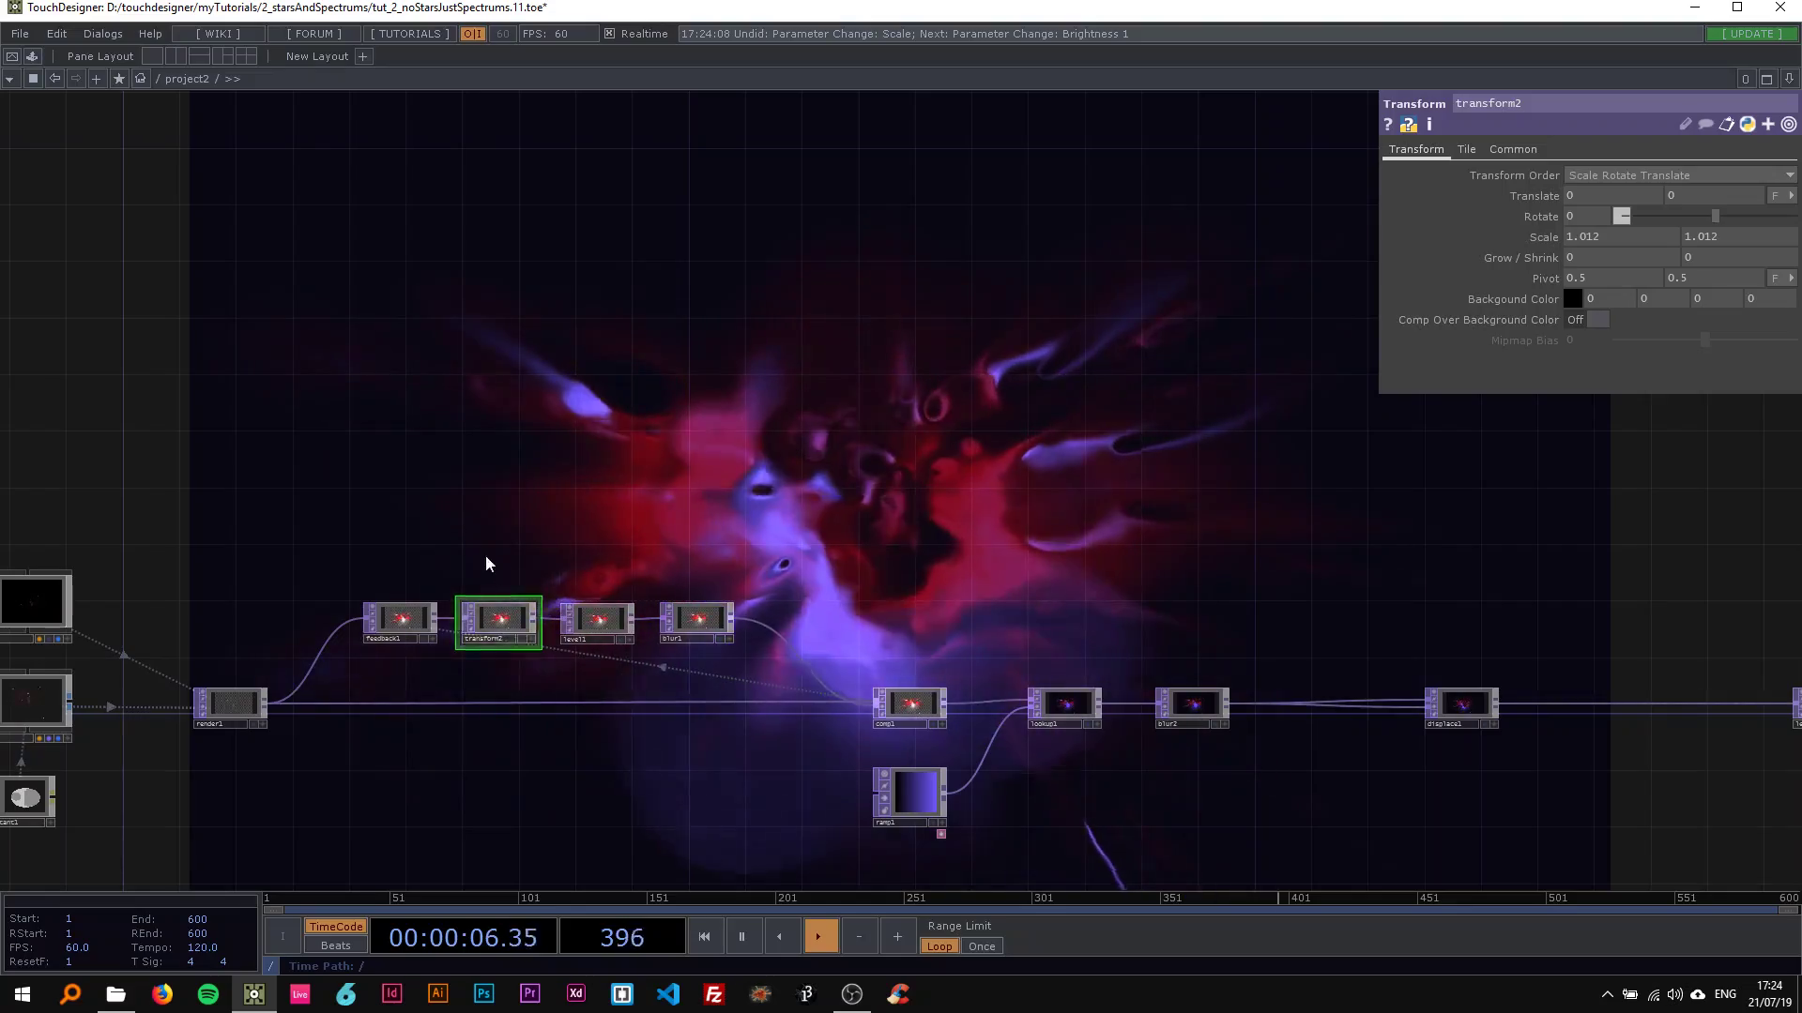
{"action": "left_click_drag", "start_coordinate": [486, 554], "coordinate": [757, 589]}
{"action": "scroll", "coordinate": [814, 565], "scroll_direction": "down", "scroll_amount": 2}
{"action": "scroll", "coordinate": [813, 565], "scroll_direction": "down", "scroll_amount": 3}
{"action": "left_click_drag", "start_coordinate": [741, 520], "coordinate": [973, 547]}
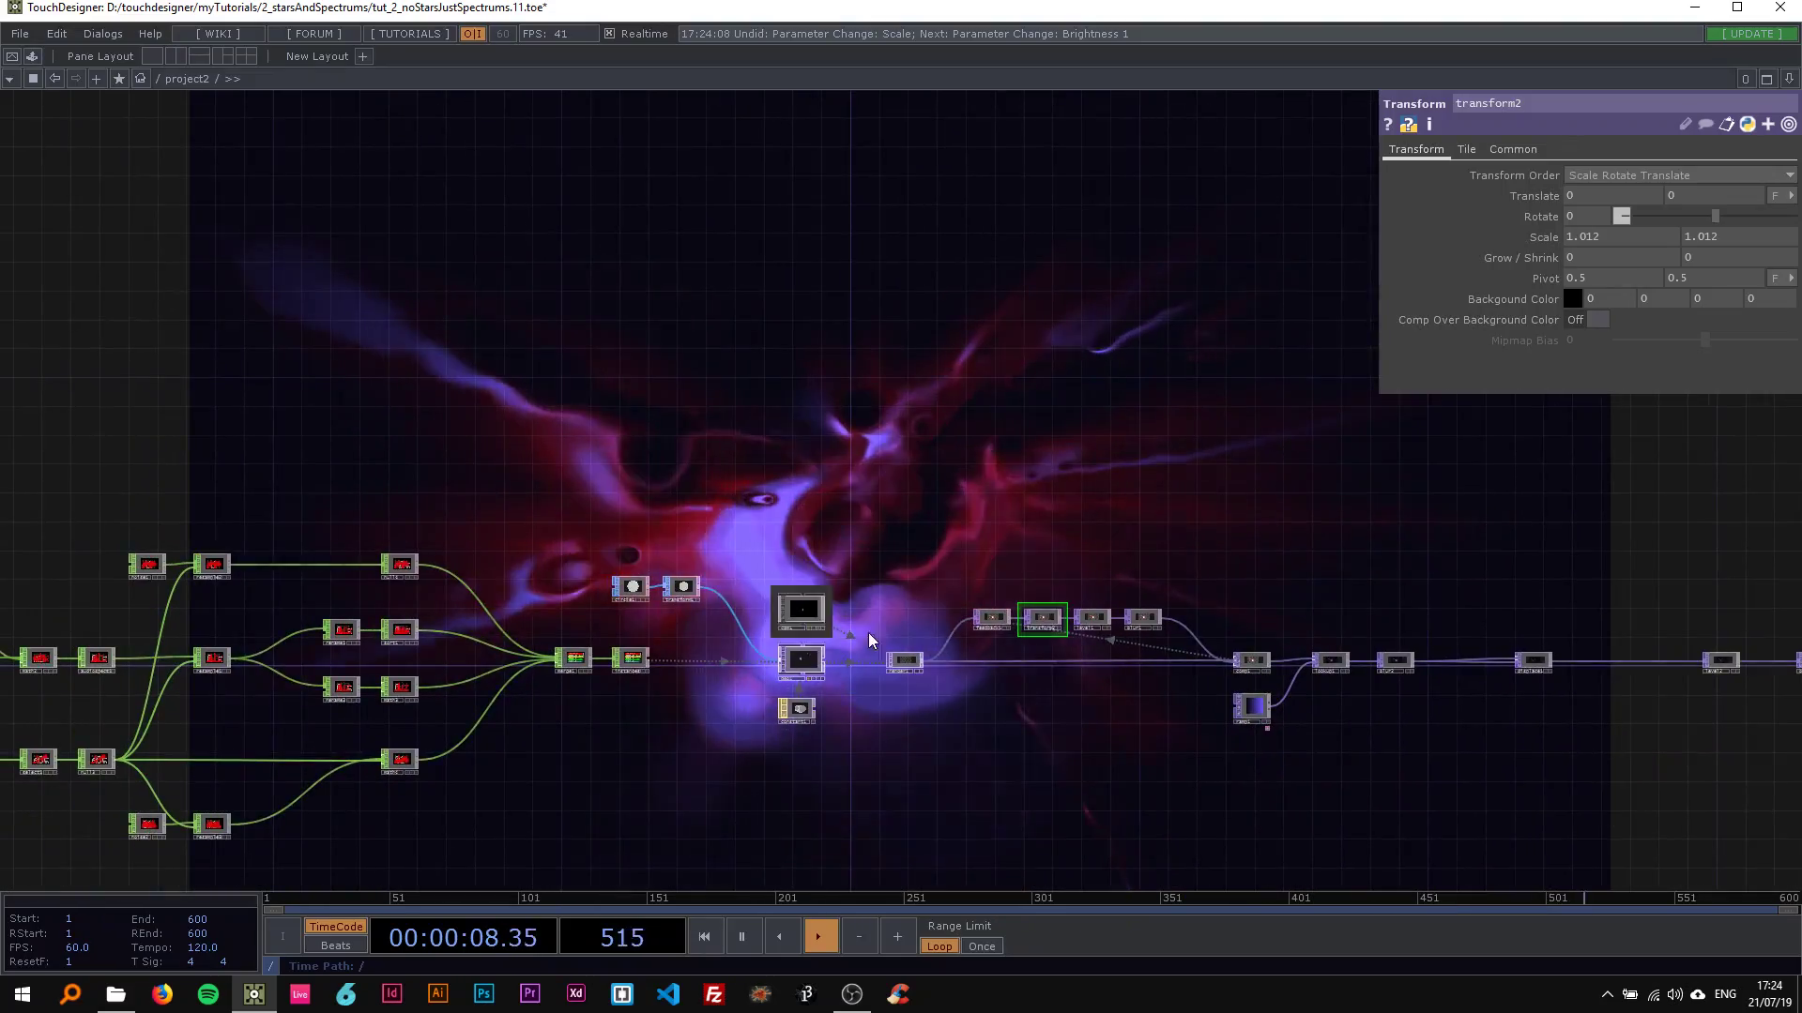
{"action": "scroll", "coordinate": [1062, 619], "scroll_direction": "up", "scroll_amount": 3}
{"action": "left_click_drag", "start_coordinate": [1001, 468], "coordinate": [1224, 389]}
{"action": "scroll", "coordinate": [472, 678], "scroll_direction": "up", "scroll_amount": 2}
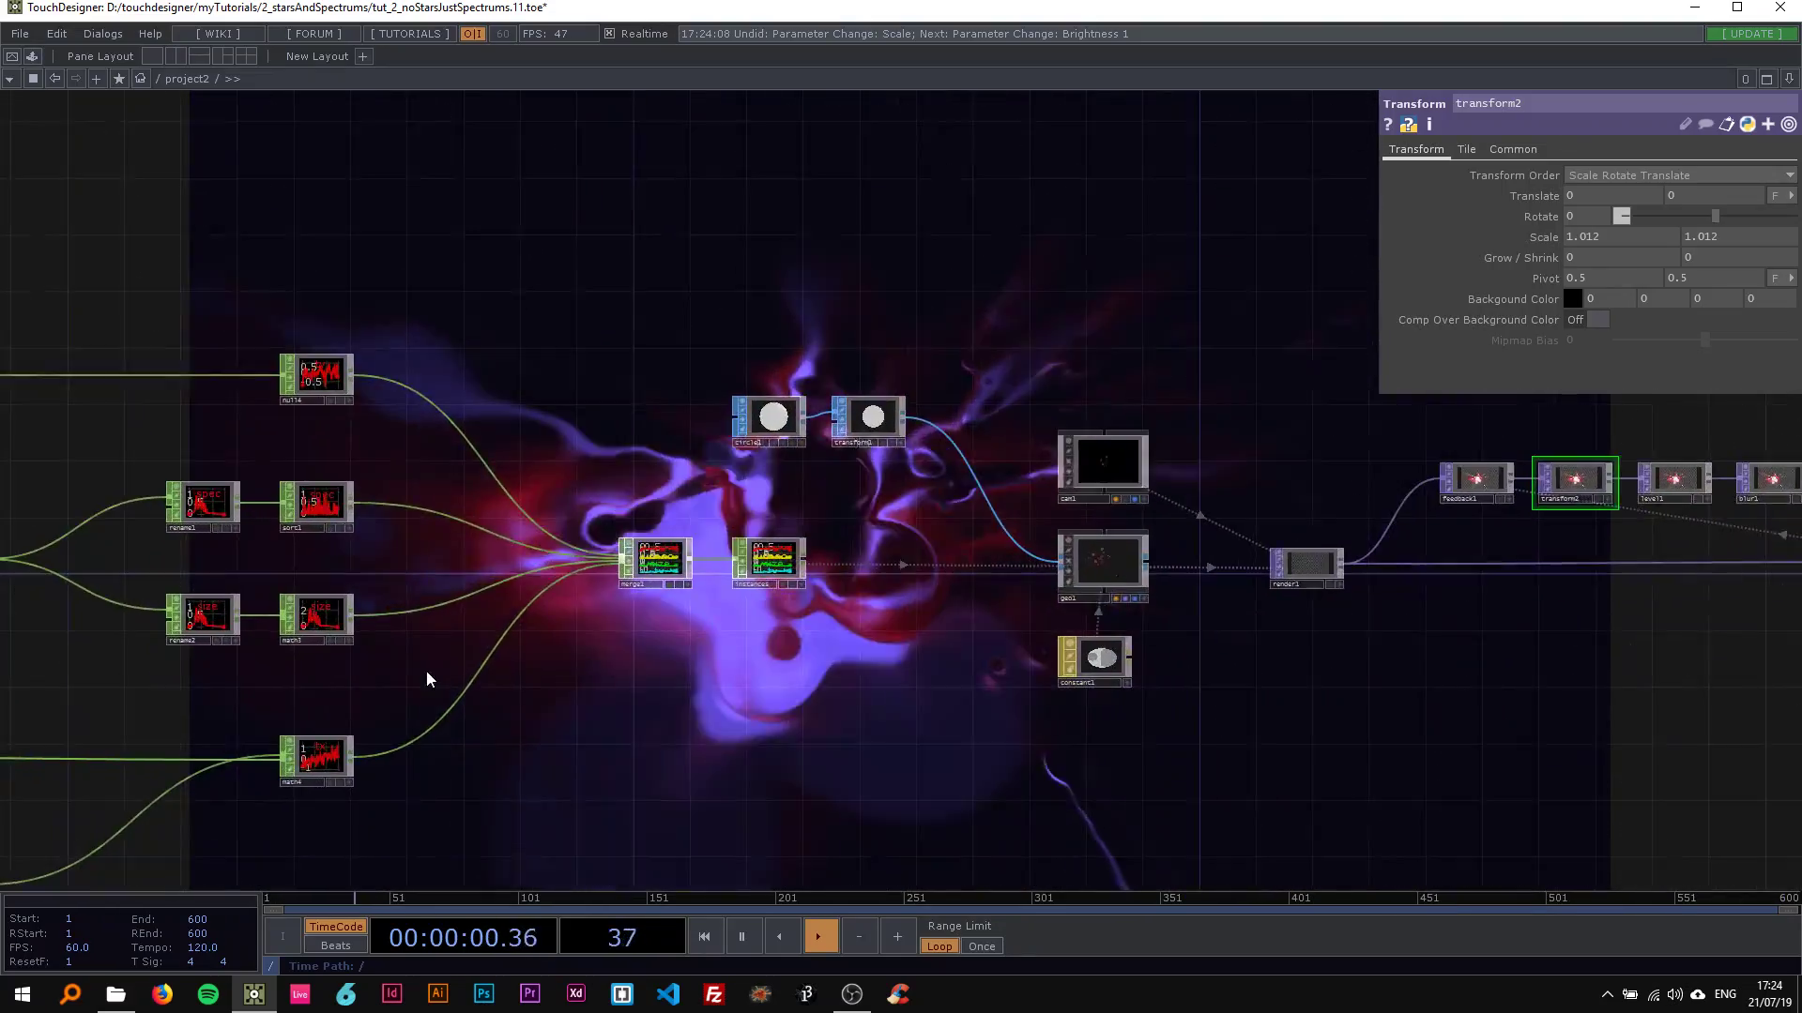
{"action": "left_click_drag", "start_coordinate": [357, 662], "coordinate": [587, 678]}
{"action": "scroll", "coordinate": [577, 674], "scroll_direction": "up", "scroll_amount": 2}
{"action": "left_click", "coordinate": [545, 615]}
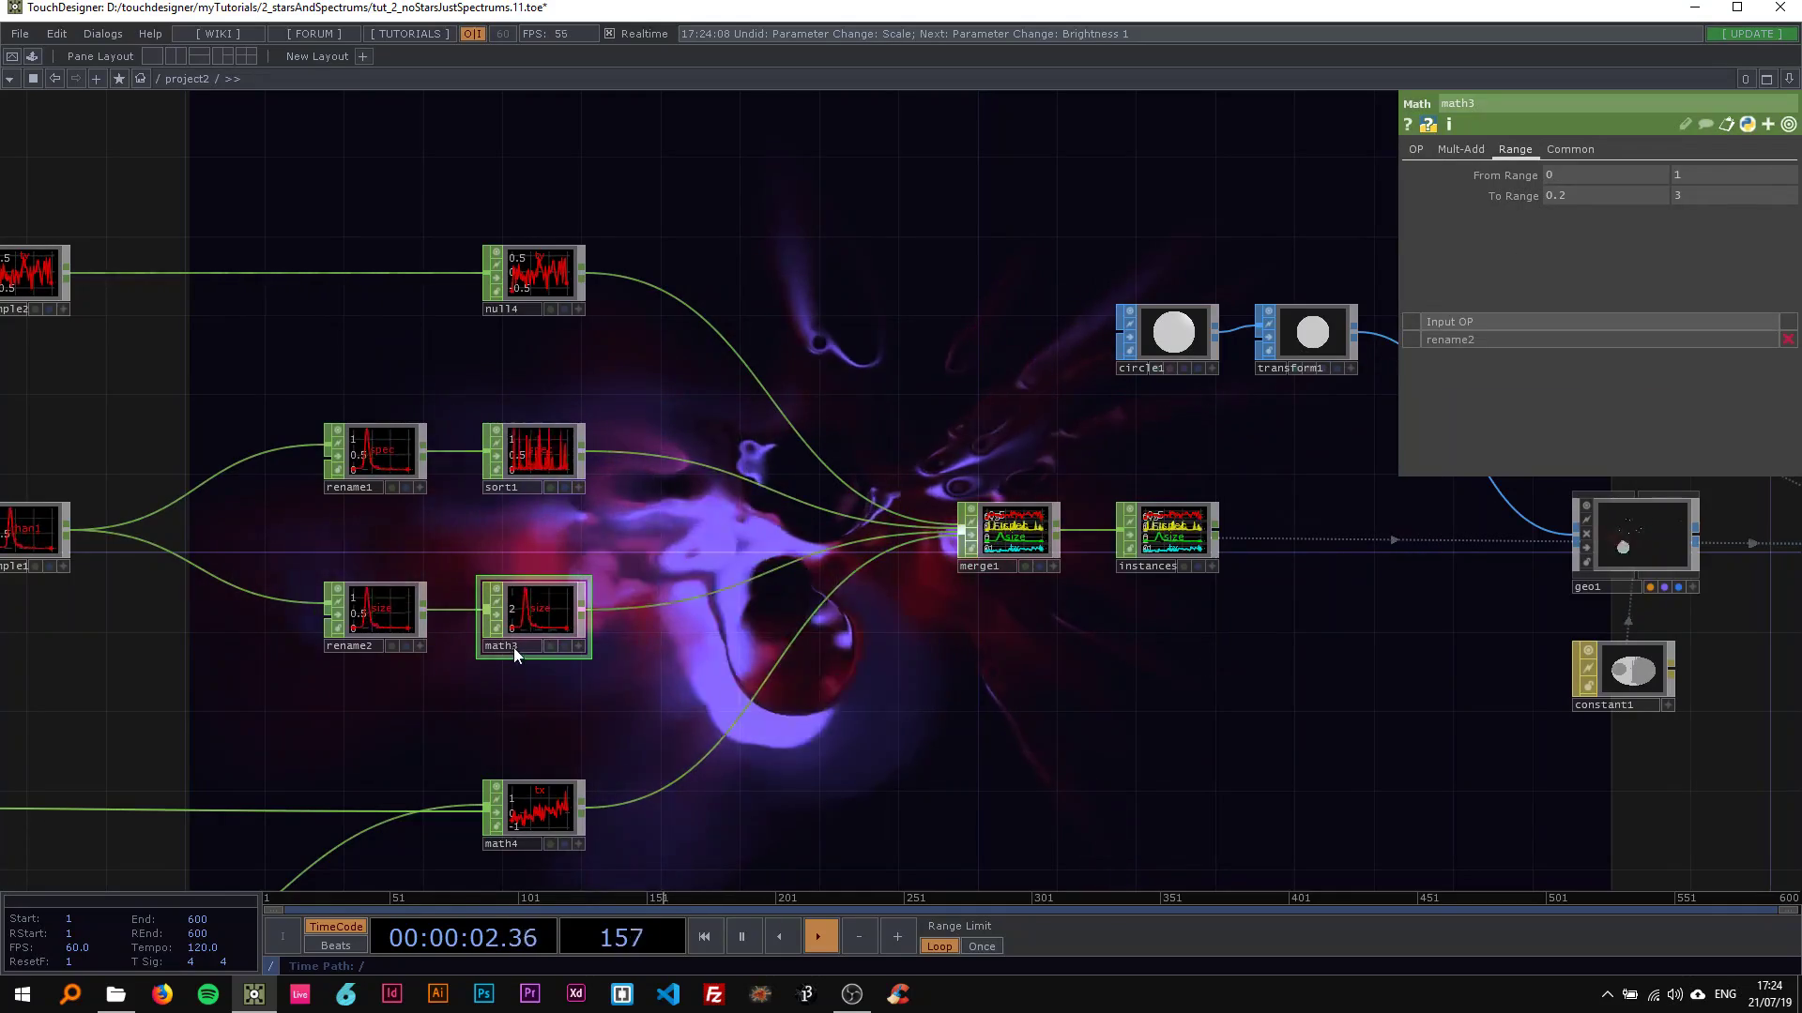
{"action": "left_click_drag", "start_coordinate": [622, 536], "coordinate": [576, 560]}
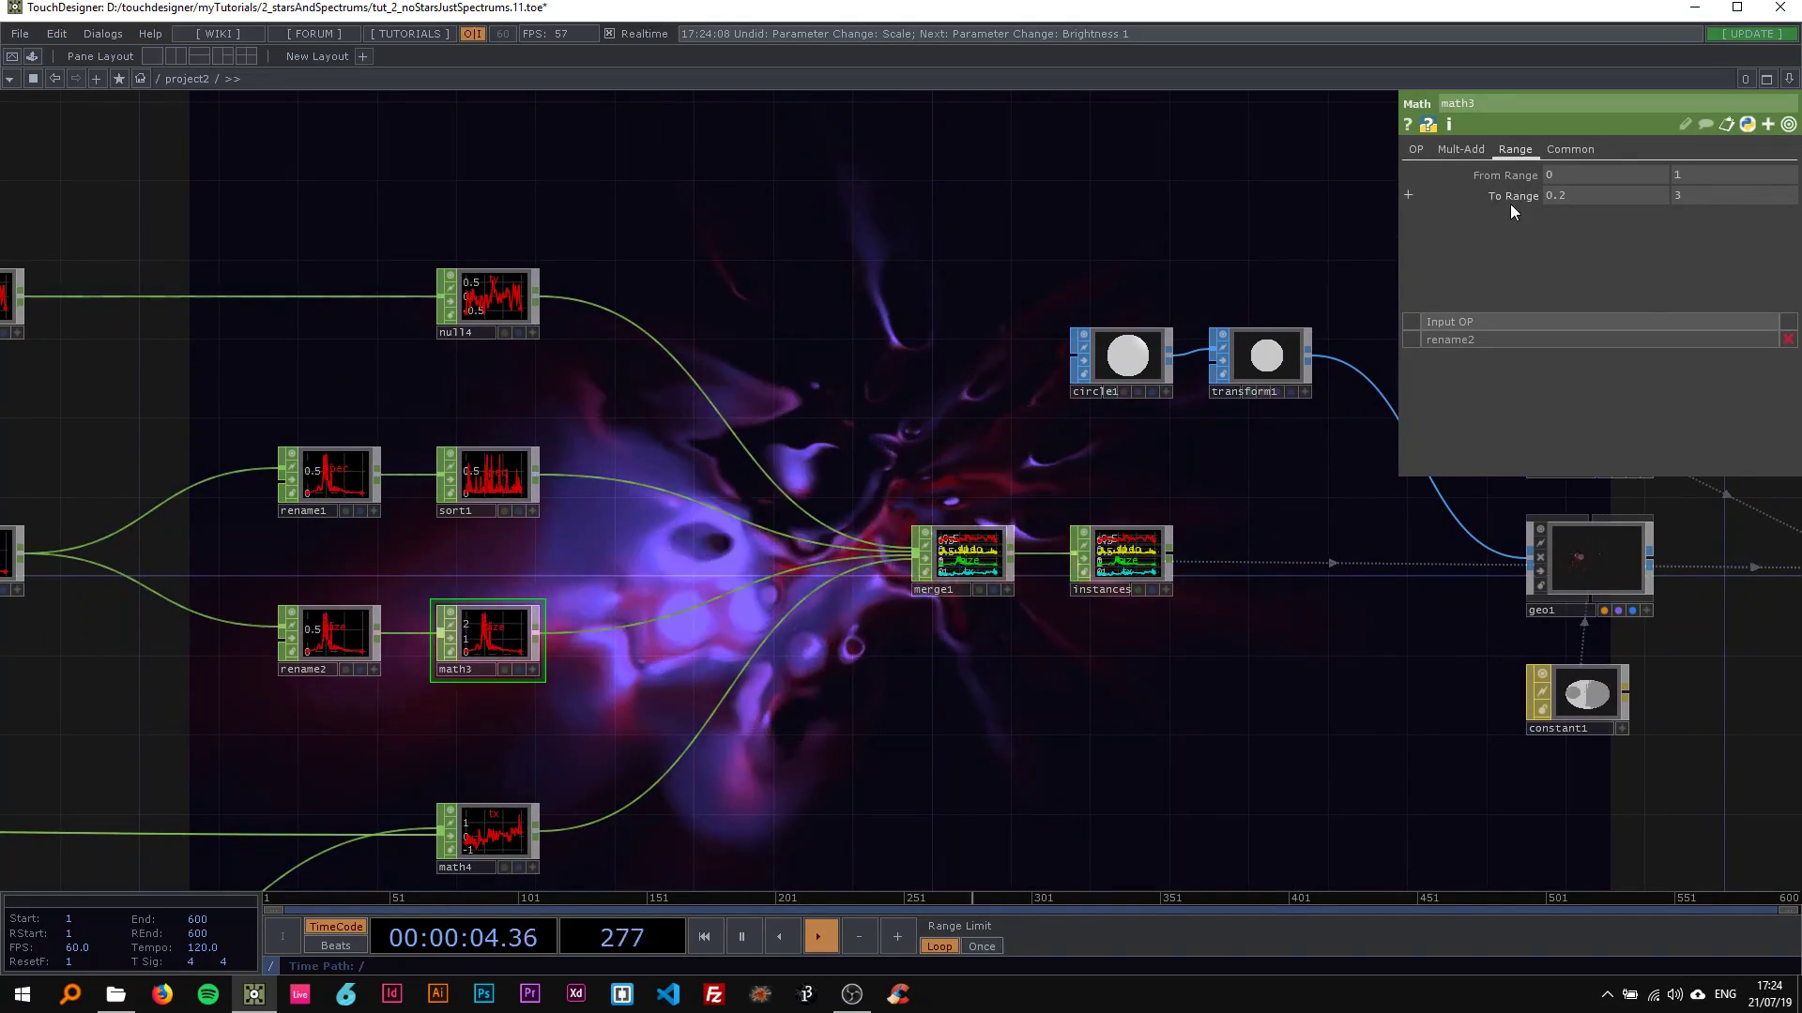
{"action": "left_click", "coordinate": [1691, 195]}
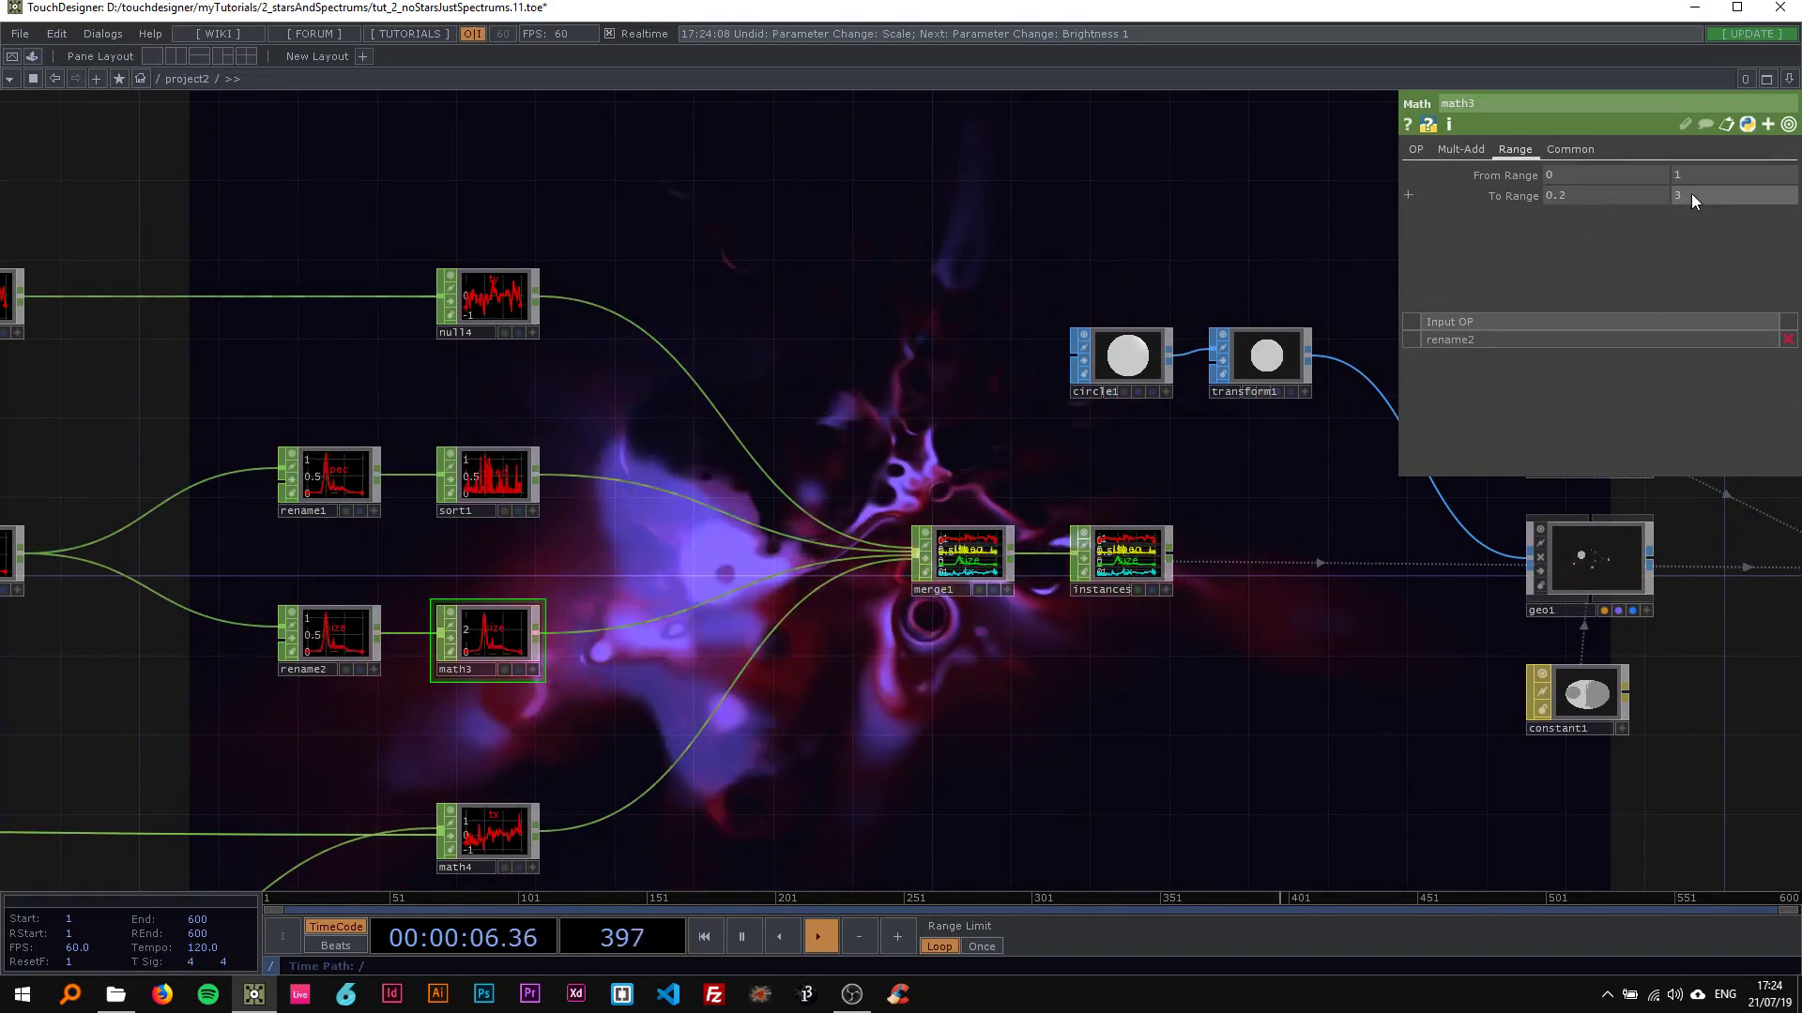
{"action": "type", "text": "5"}
{"action": "key", "text": "Return"}
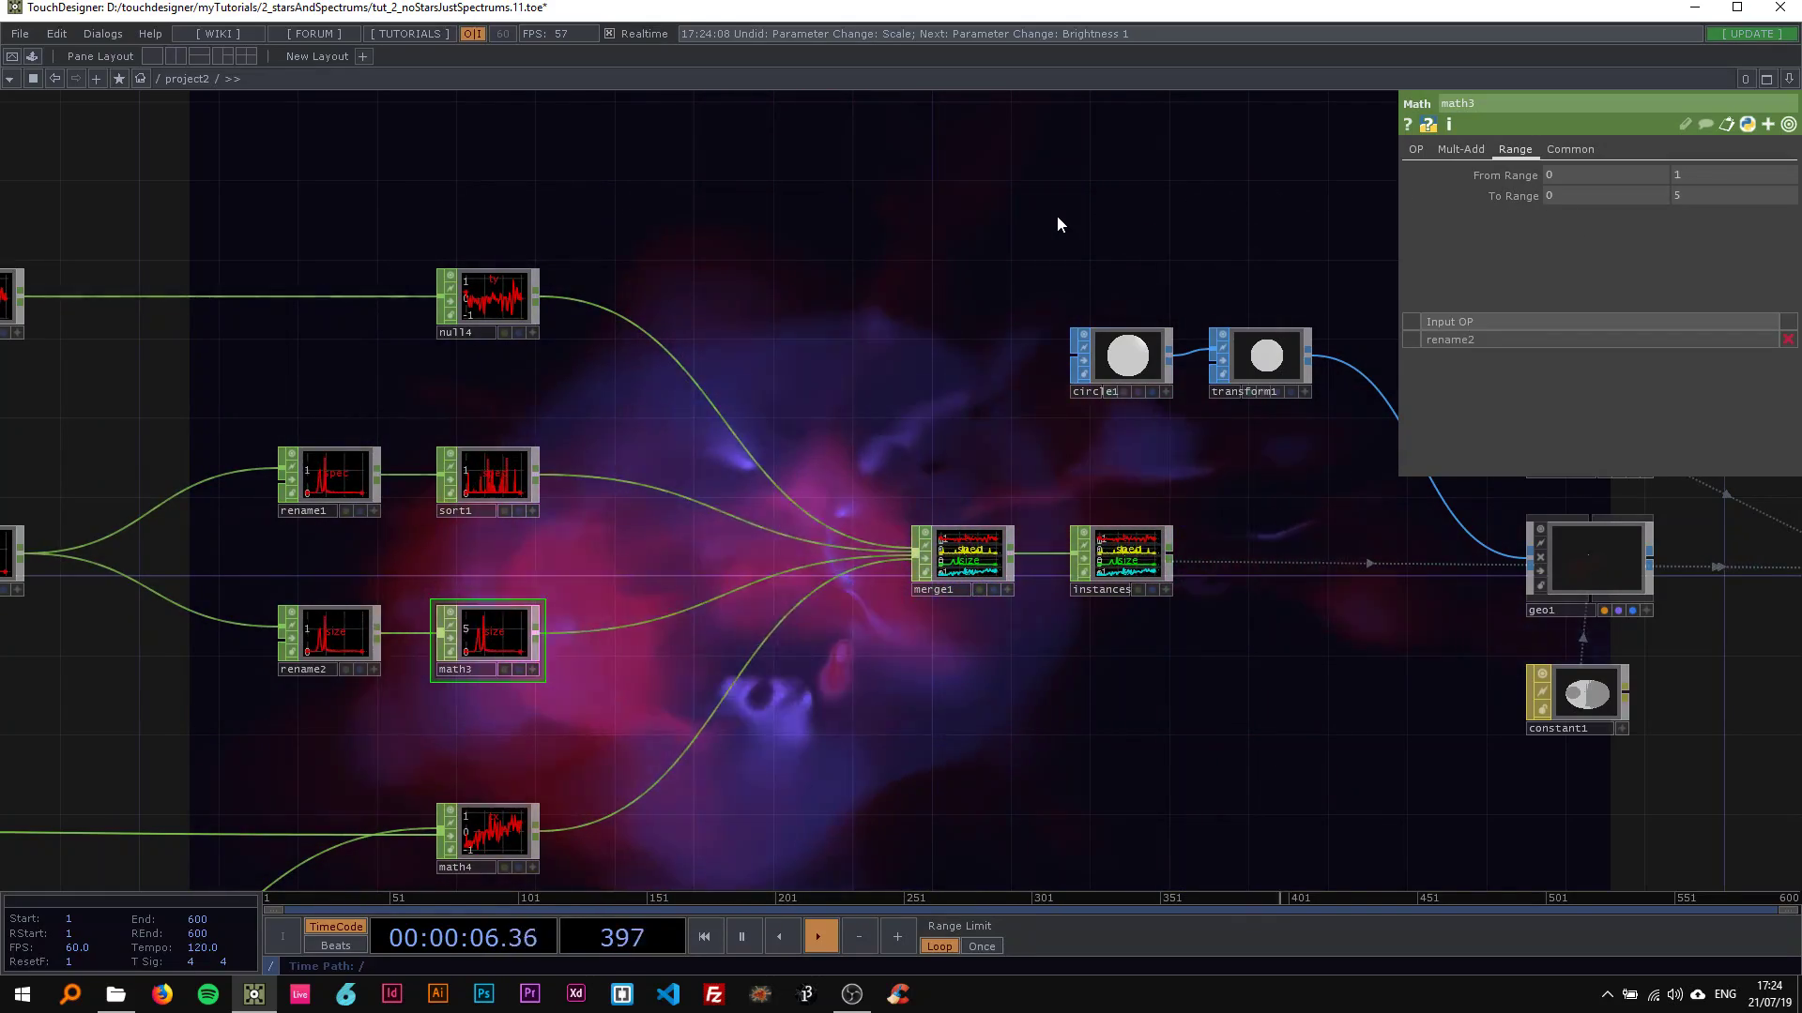
{"action": "type", "text": "0"}
{"action": "key", "text": "Return"}
Step: Set the upper To Range value of math3 to 3
{"action": "left_click", "coordinate": [1691, 195]}
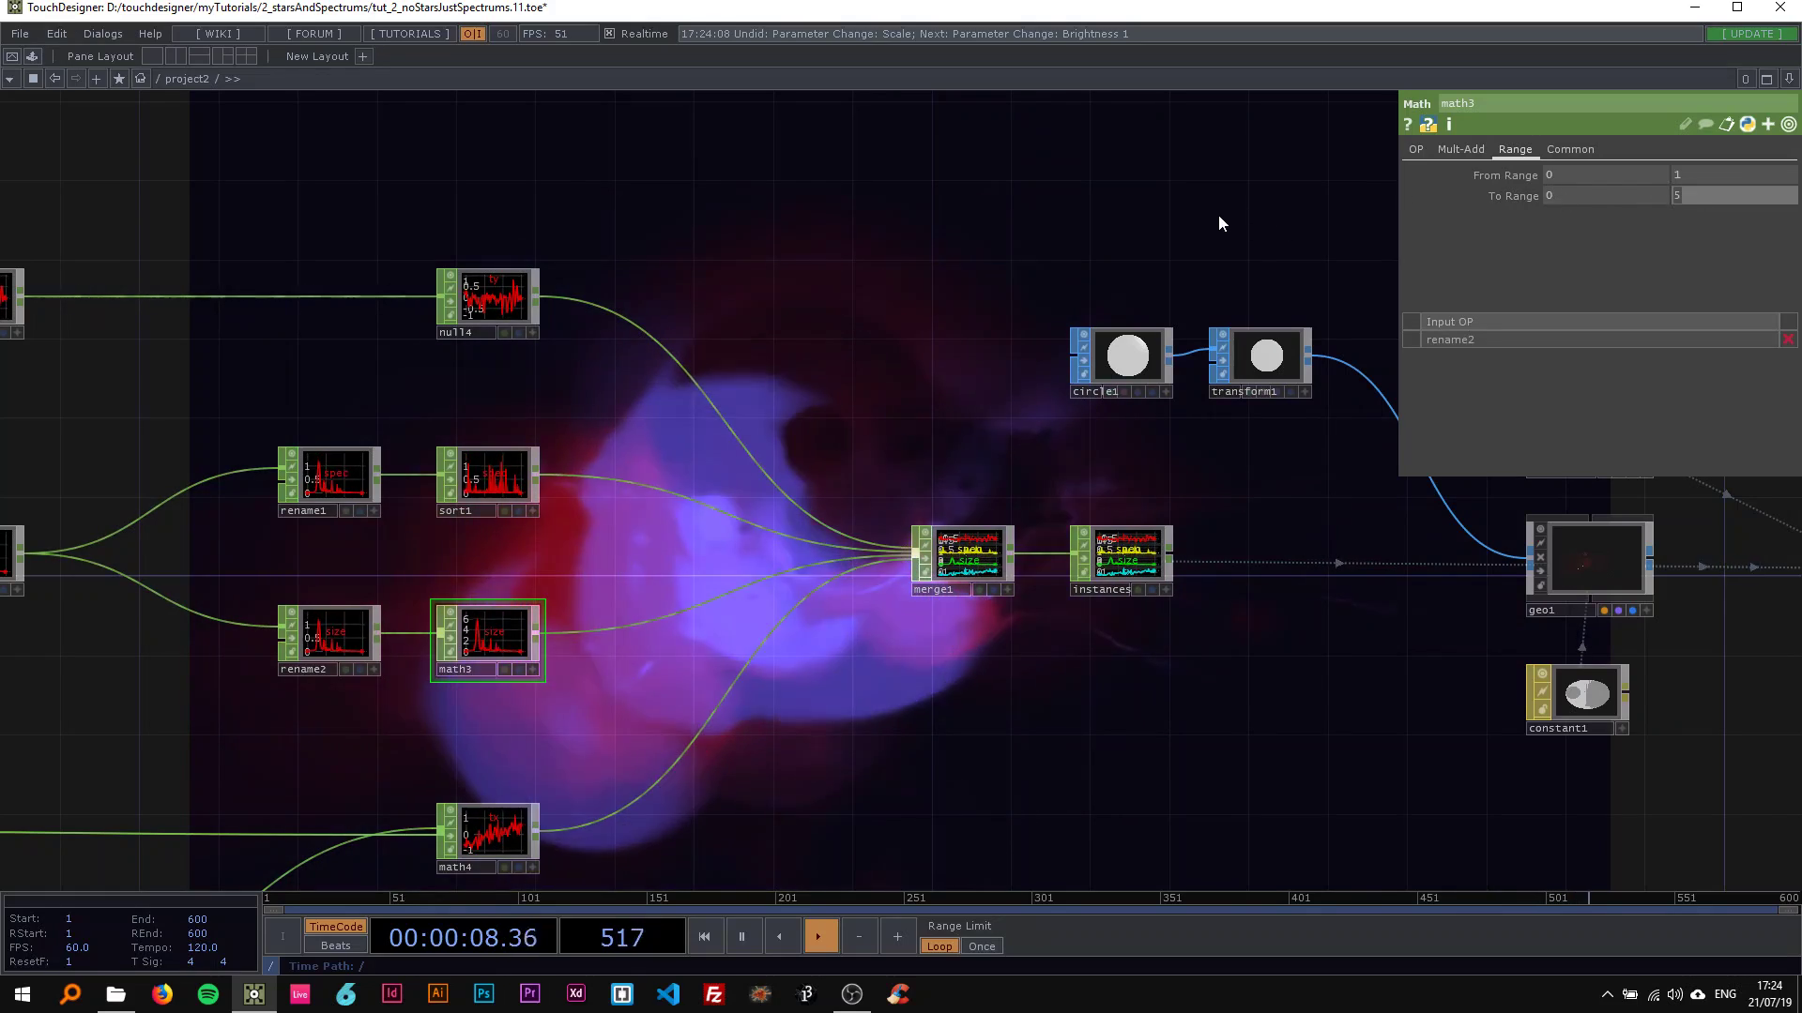
{"action": "type", "text": "3"}
{"action": "key", "text": "Return"}
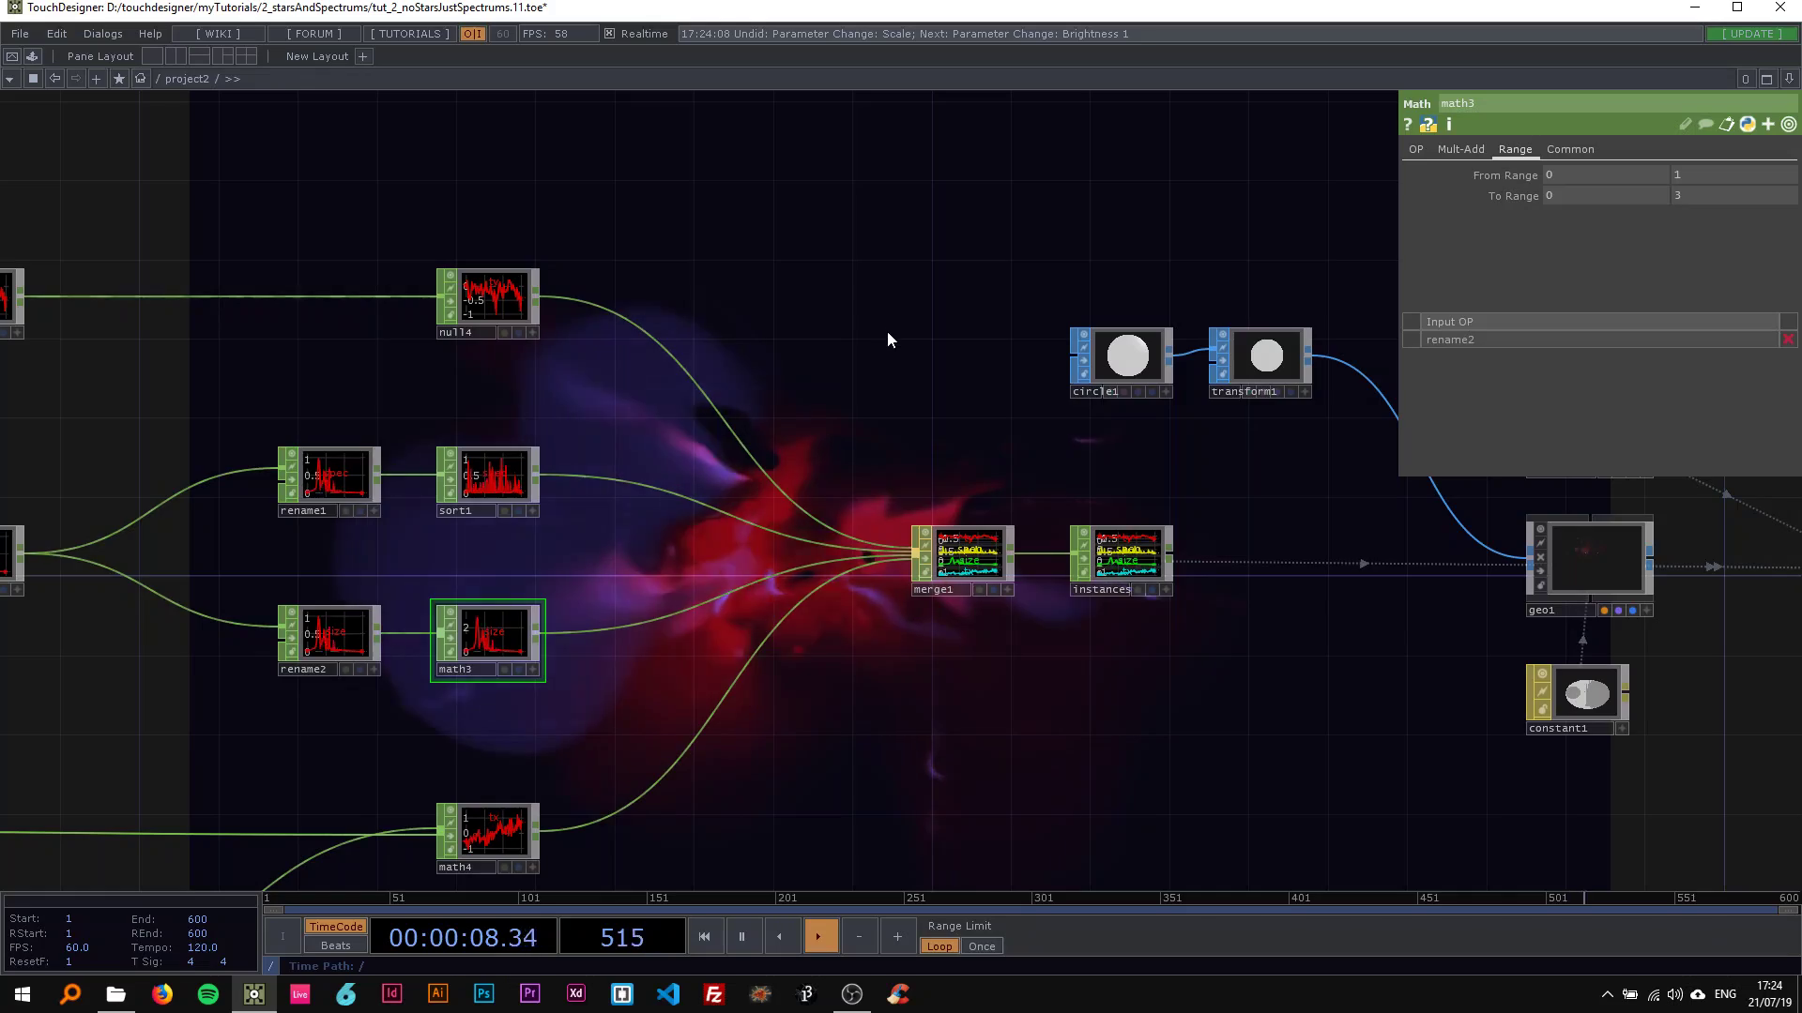
{"action": "scroll", "coordinate": [882, 330], "scroll_direction": "down", "scroll_amount": 5}
{"action": "scroll", "coordinate": [824, 324], "scroll_direction": "up", "scroll_amount": 3}
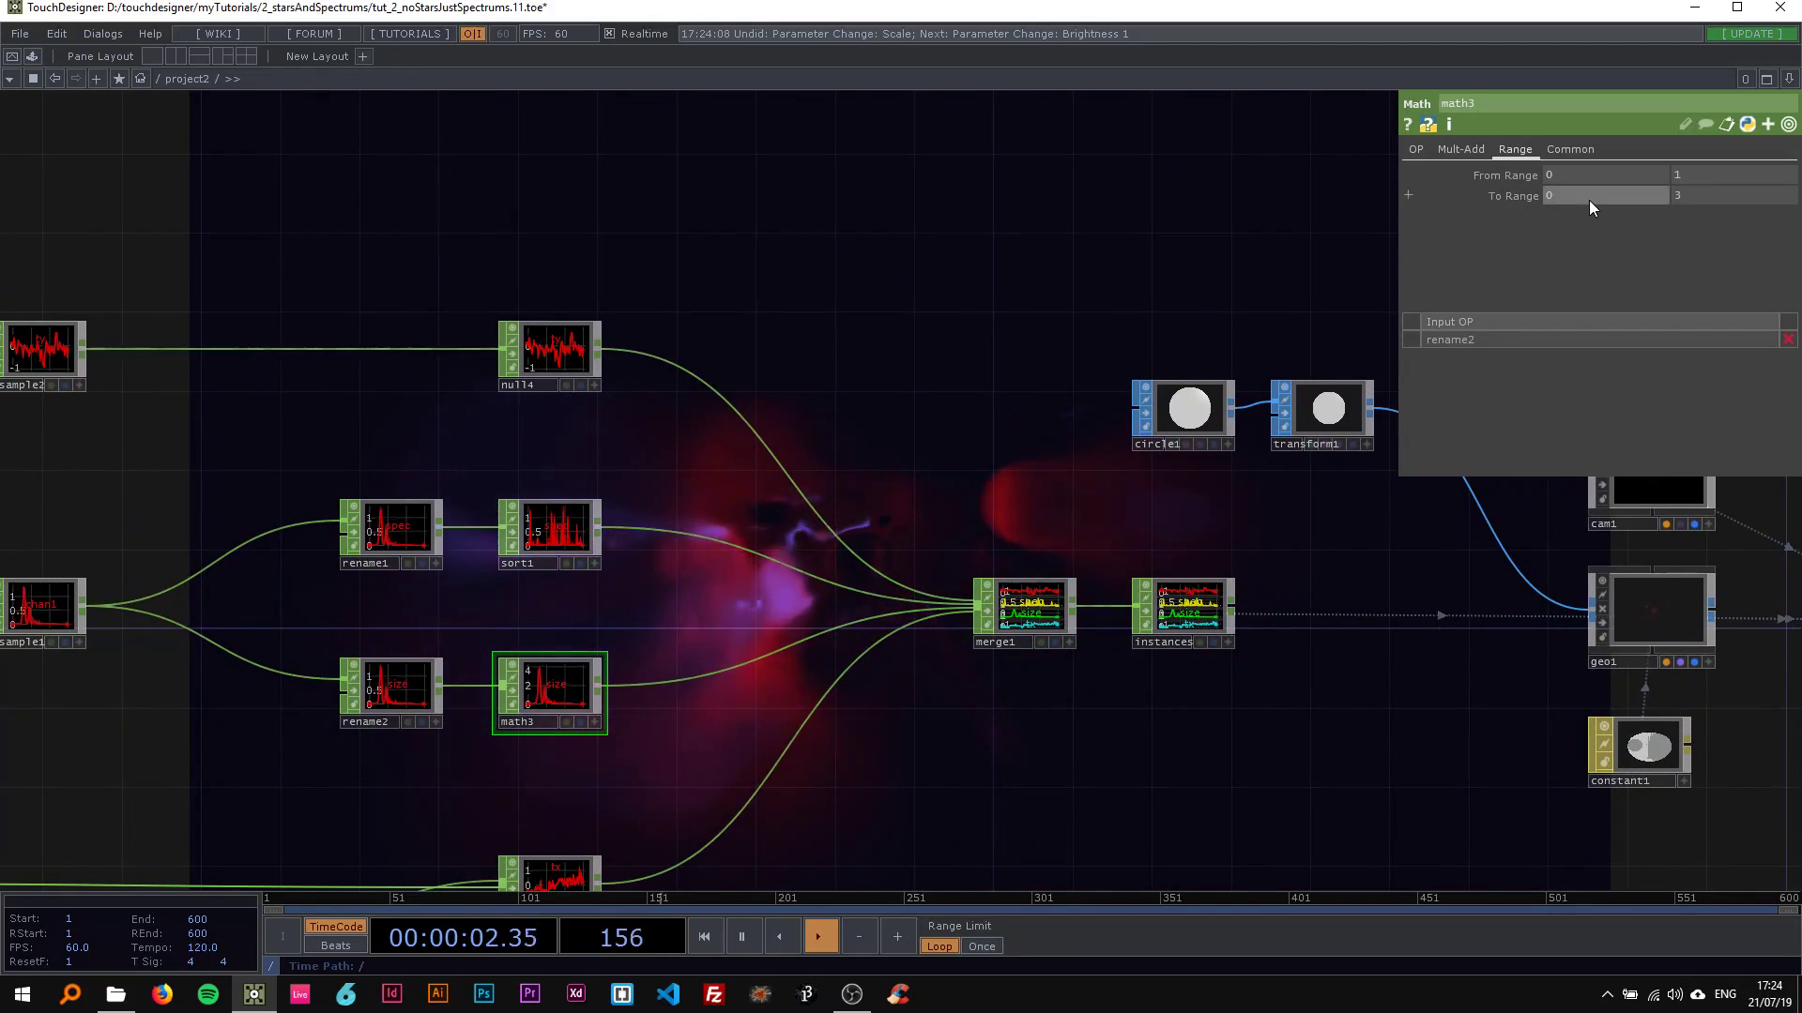
Step: Try 1, 0 and 0.1 as the lower To Range value of math3
{"action": "key", "text": "BackSpace"}
{"action": "type", "text": "1"}
{"action": "key", "text": "Return"}
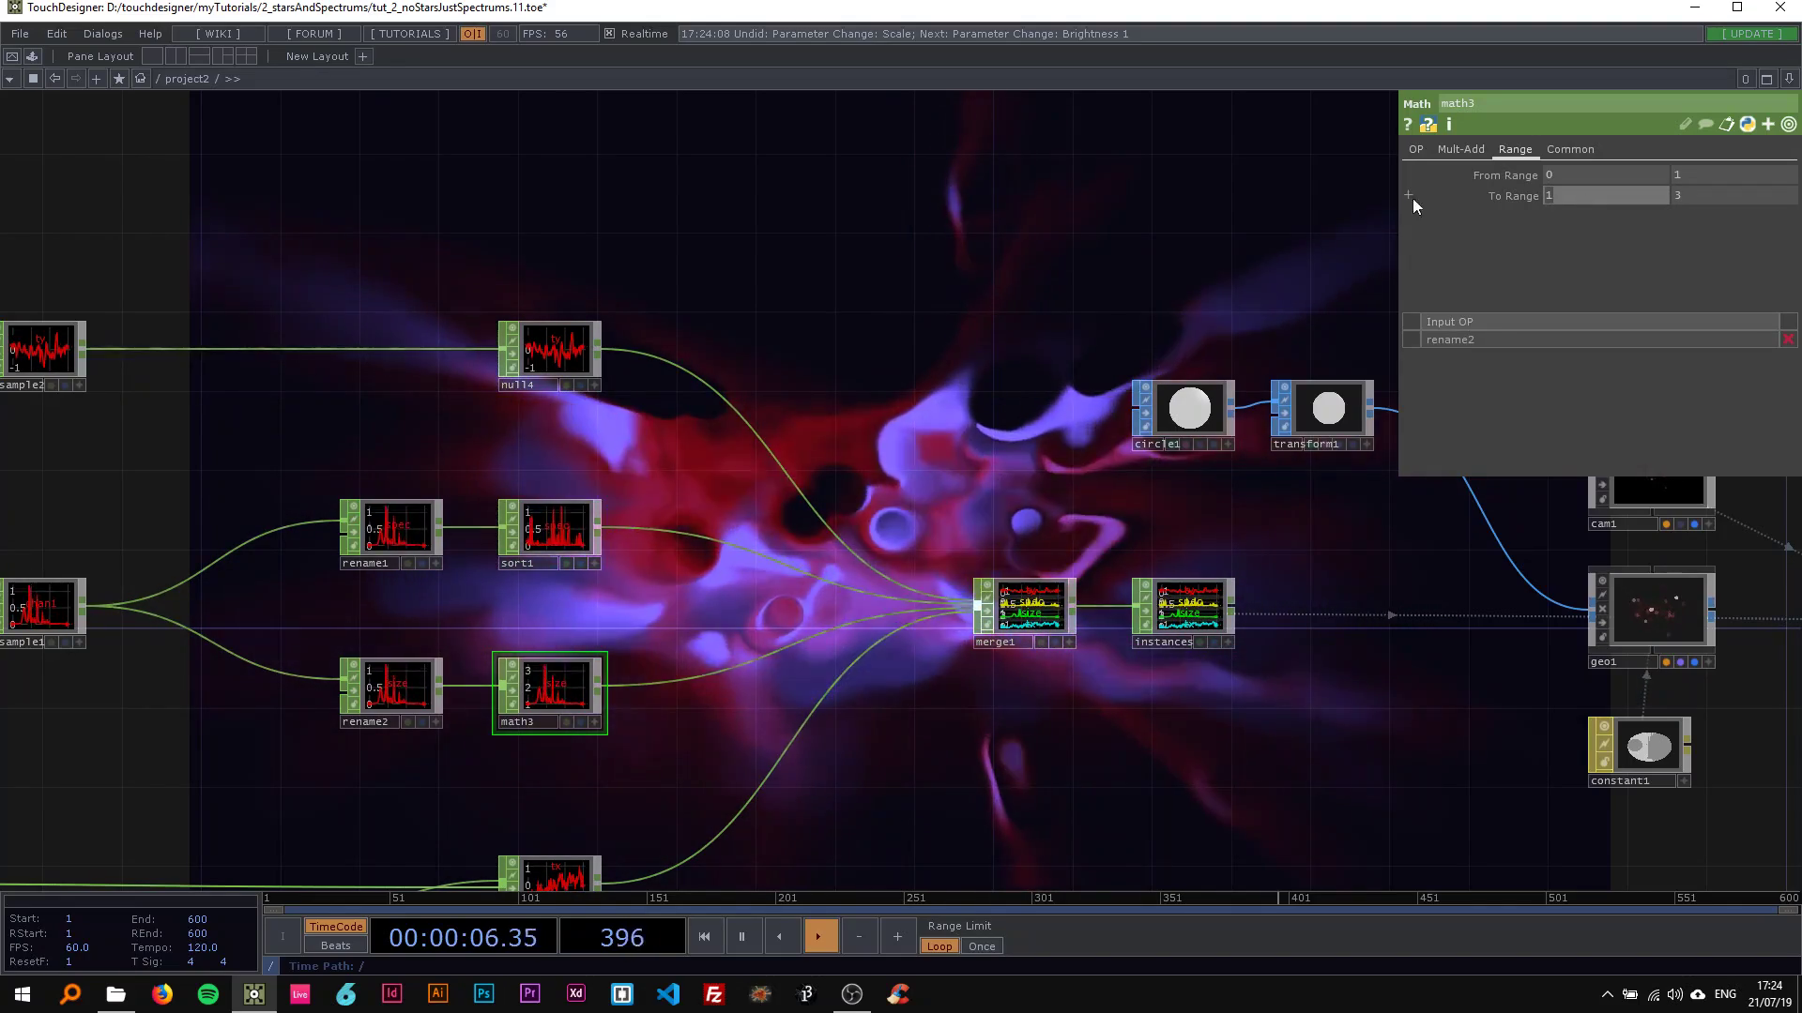
{"action": "type", "text": "0"}
{"action": "key", "text": "Return"}
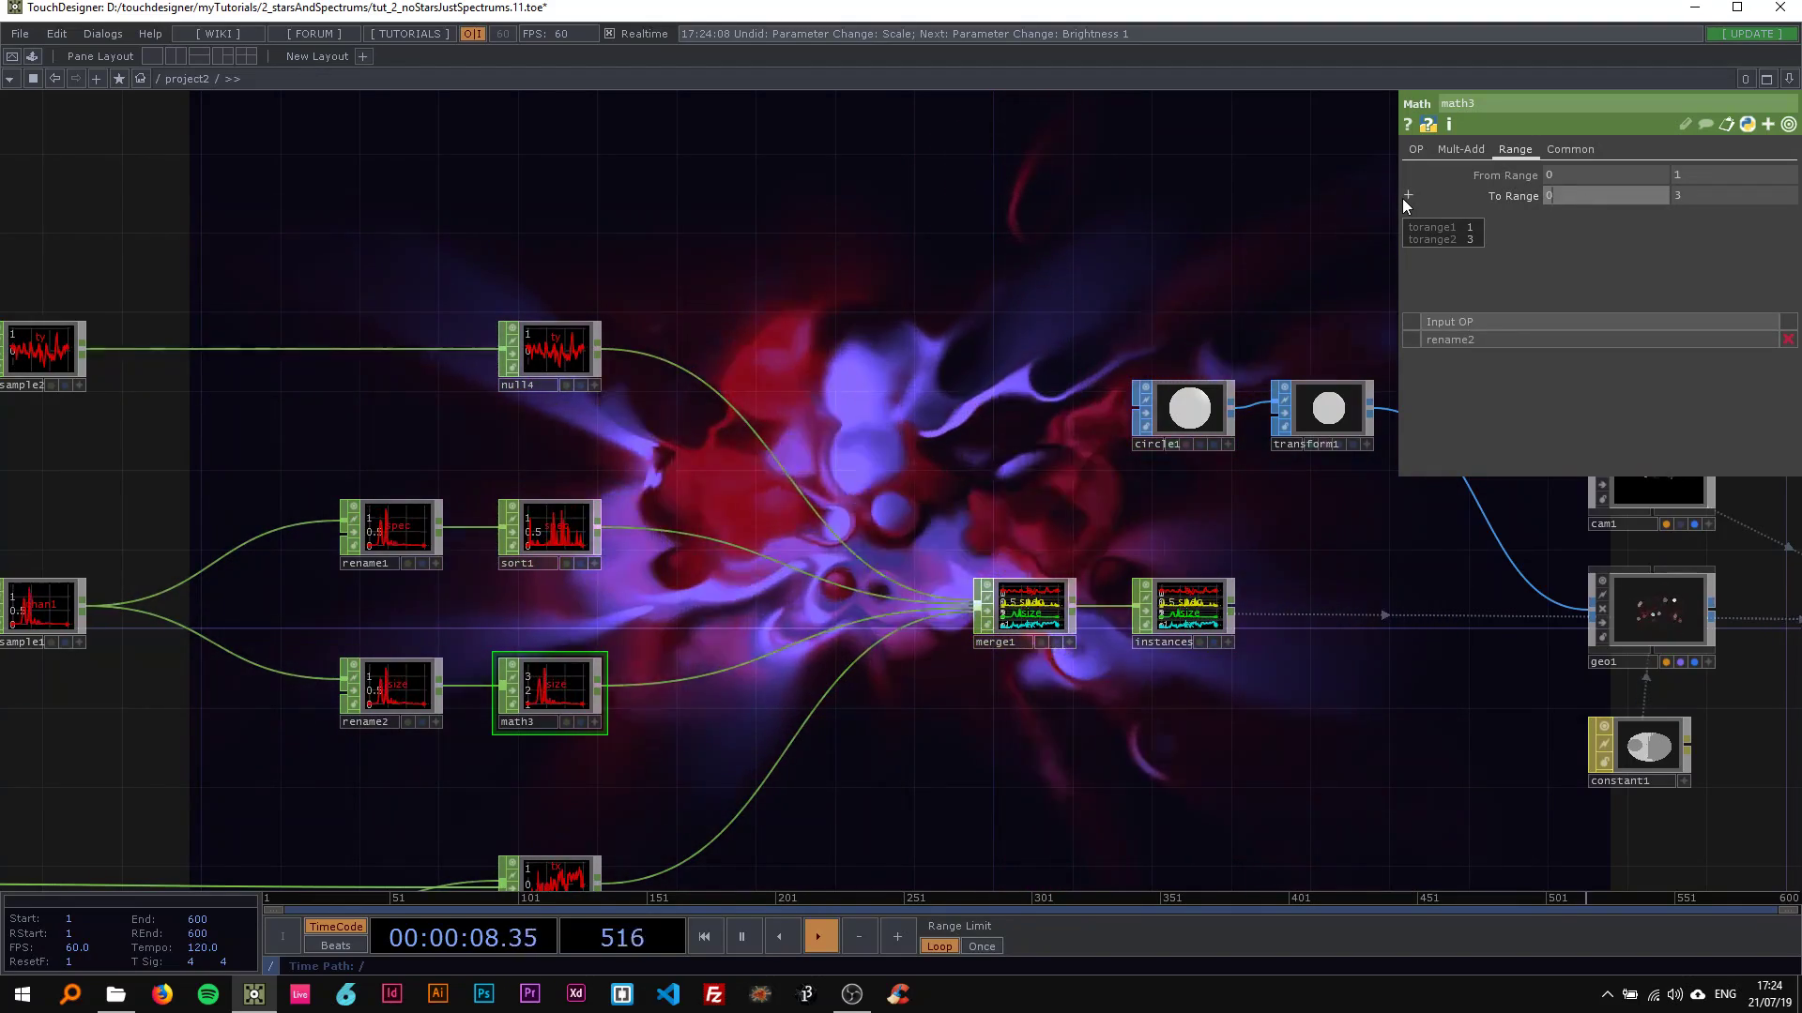
{"action": "type", "text": ".1"}
{"action": "key", "text": "Return"}
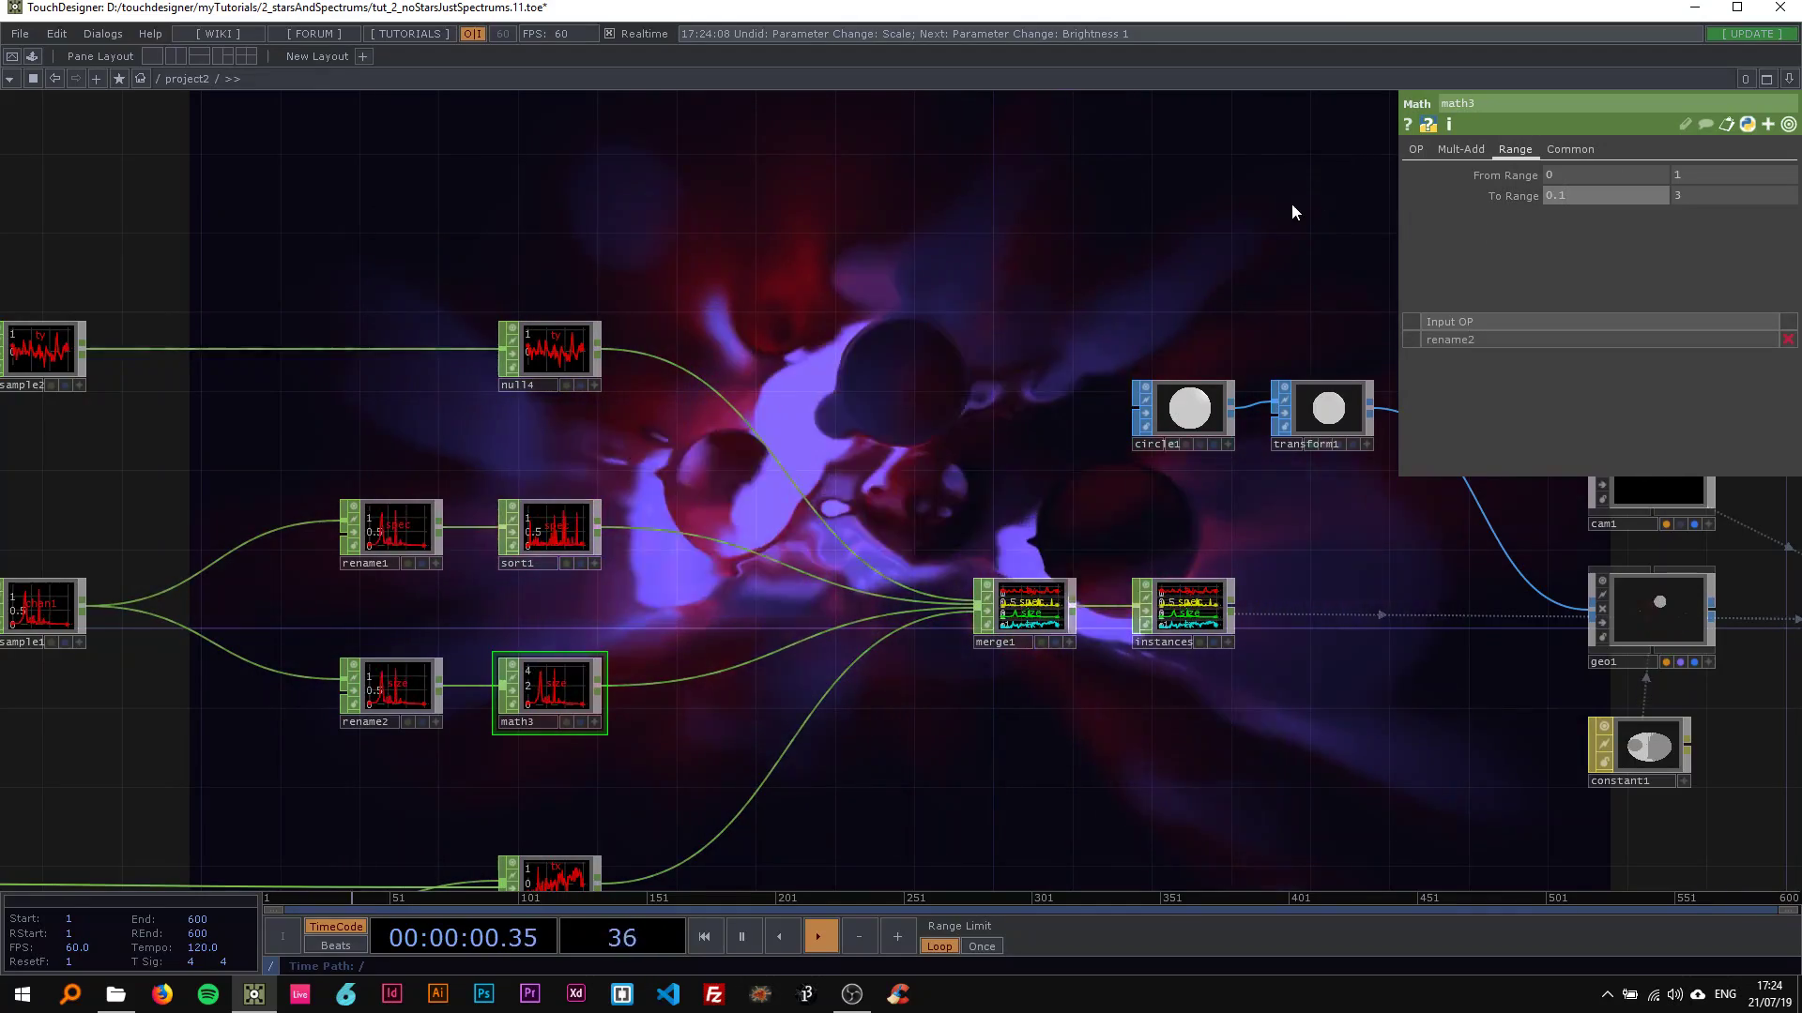
Step: Set the lower To Range value of math3 to 0.2
{"action": "key", "text": "BackSpace"}
{"action": "type", "text": "2"}
{"action": "key", "text": "Return"}
Step: Review the whole network from the audio and noise channels, including noise1, through the render and feedback loop to the final bg output
{"action": "scroll", "coordinate": [1079, 259], "scroll_direction": "down", "scroll_amount": 5}
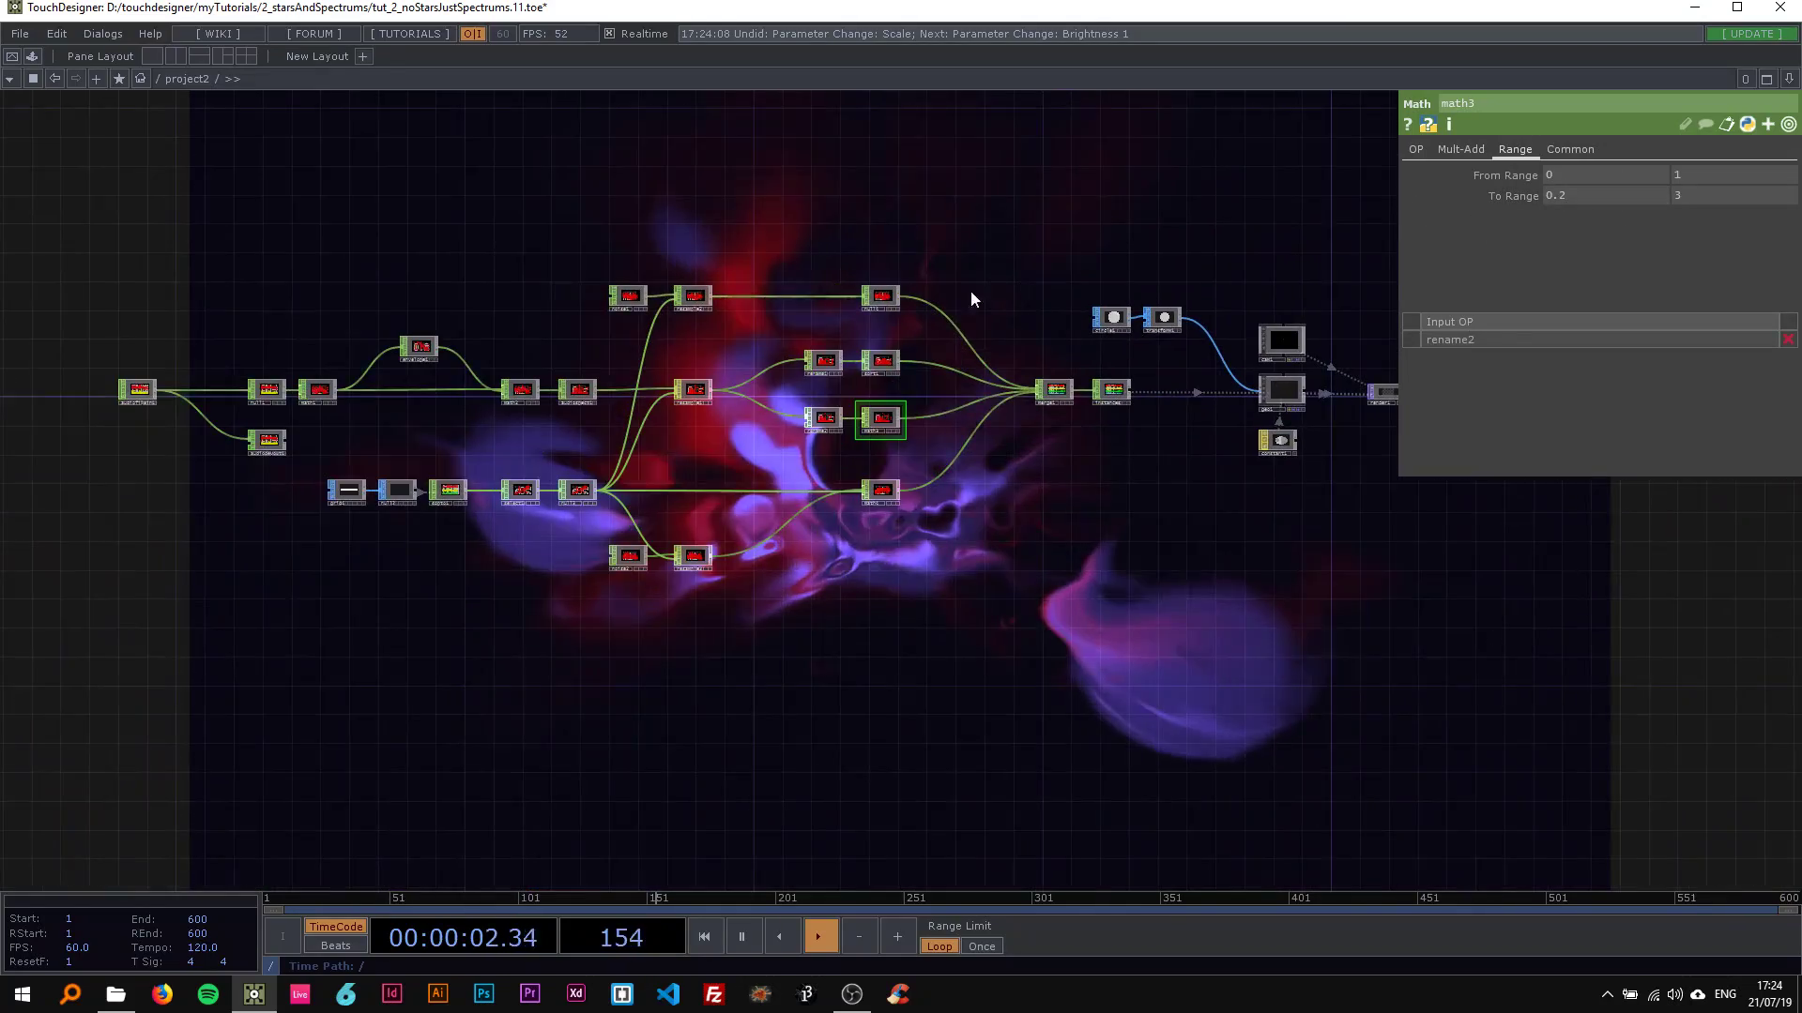
{"action": "left_click_drag", "start_coordinate": [843, 250], "coordinate": [883, 287]}
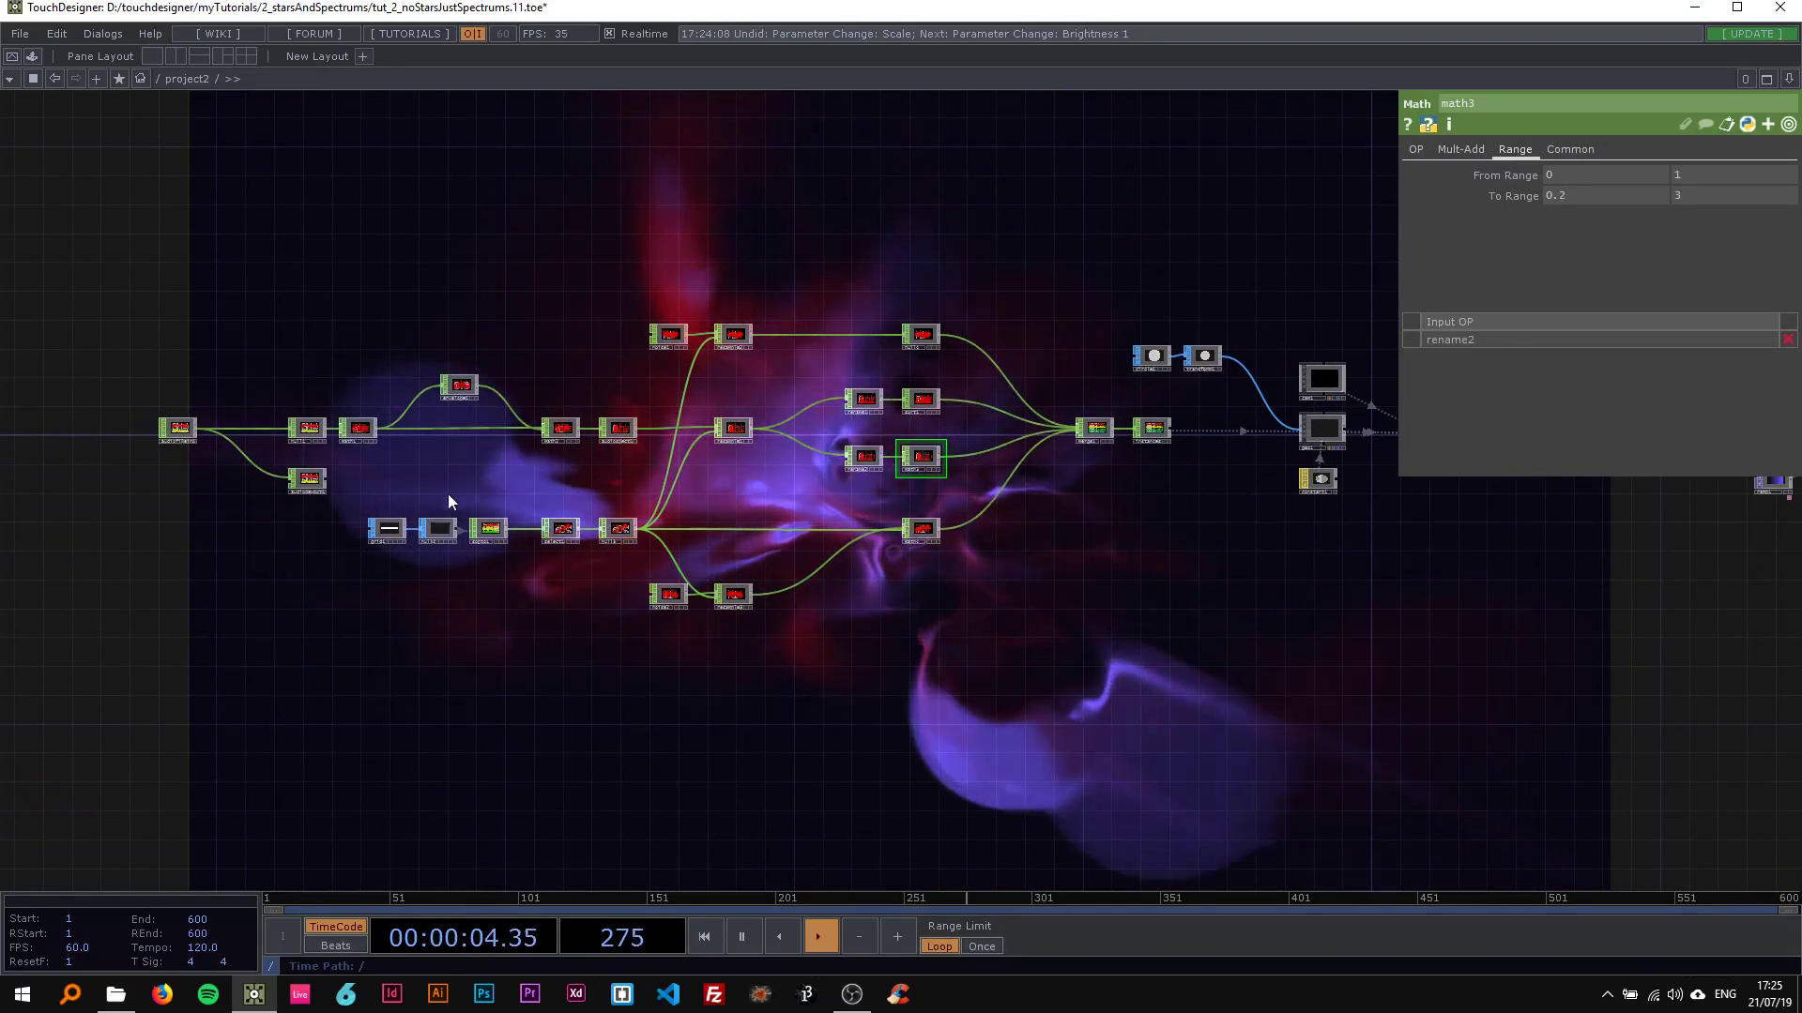
{"action": "scroll", "coordinate": [452, 482], "scroll_direction": "up", "scroll_amount": 3}
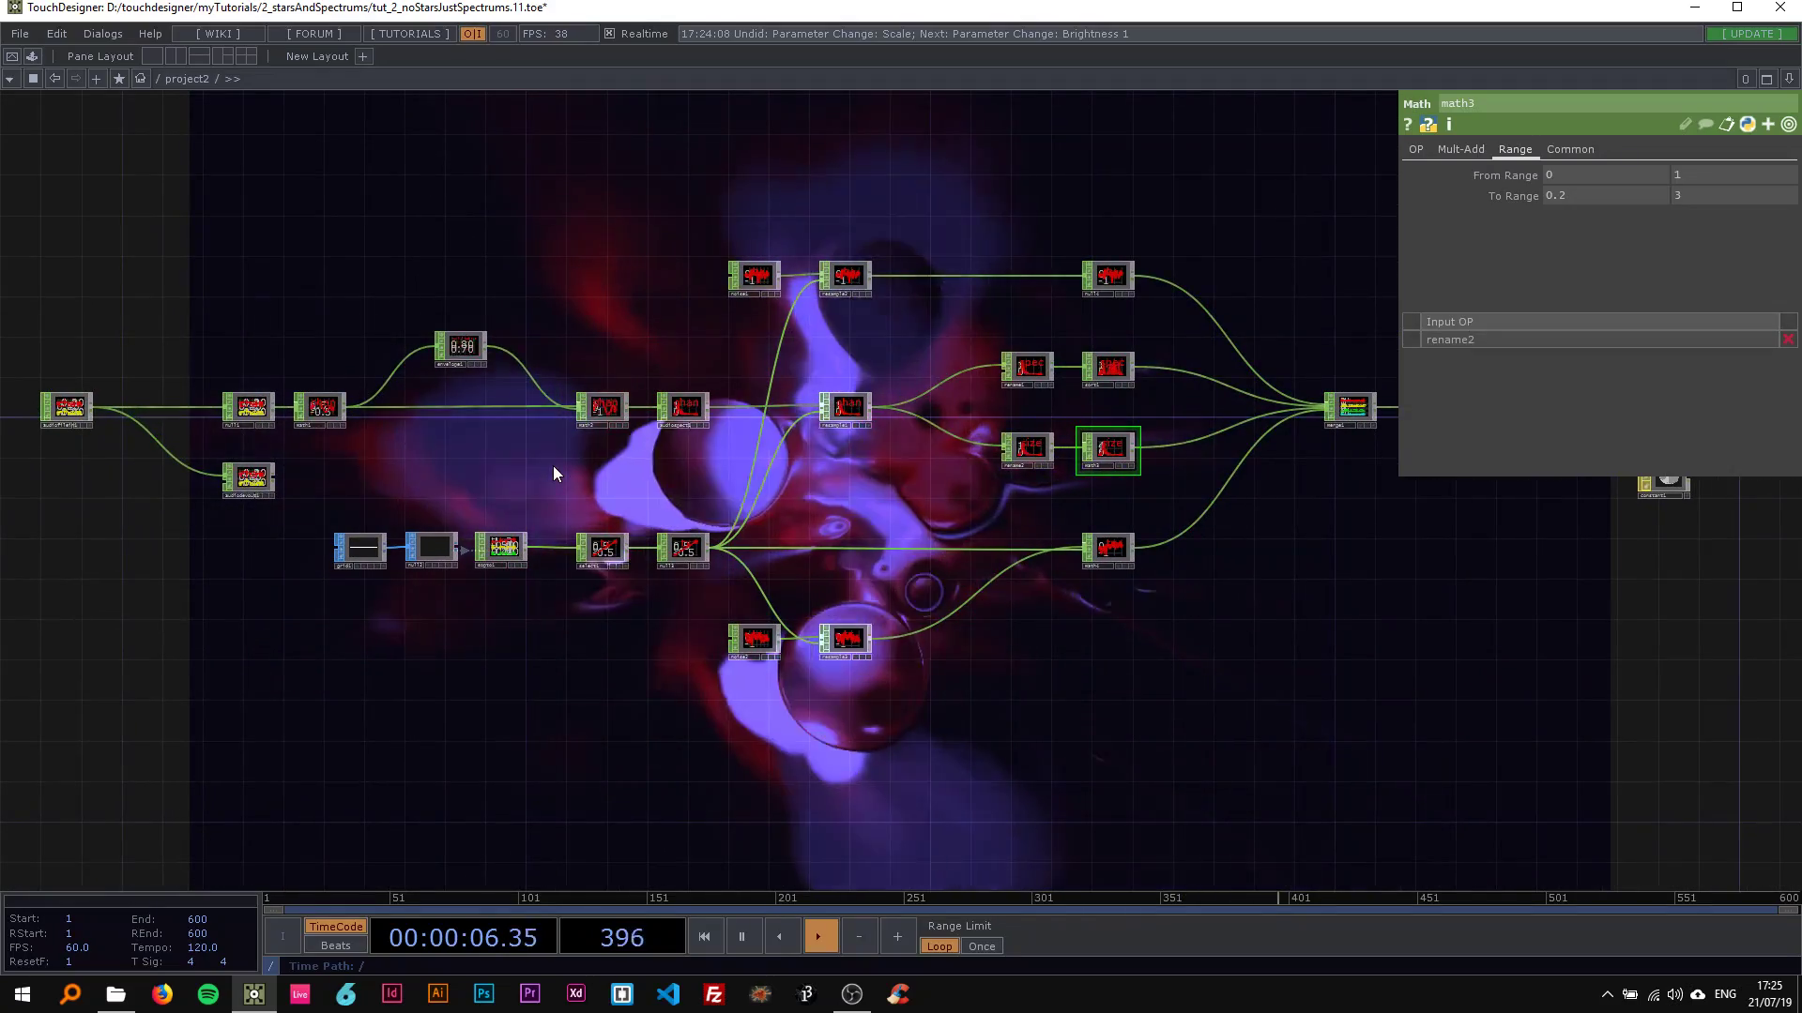
{"action": "left_click_drag", "start_coordinate": [373, 481], "coordinate": [105, 484]}
{"action": "left_click_drag", "start_coordinate": [944, 544], "coordinate": [535, 625]}
{"action": "left_click_drag", "start_coordinate": [405, 381], "coordinate": [660, 343]}
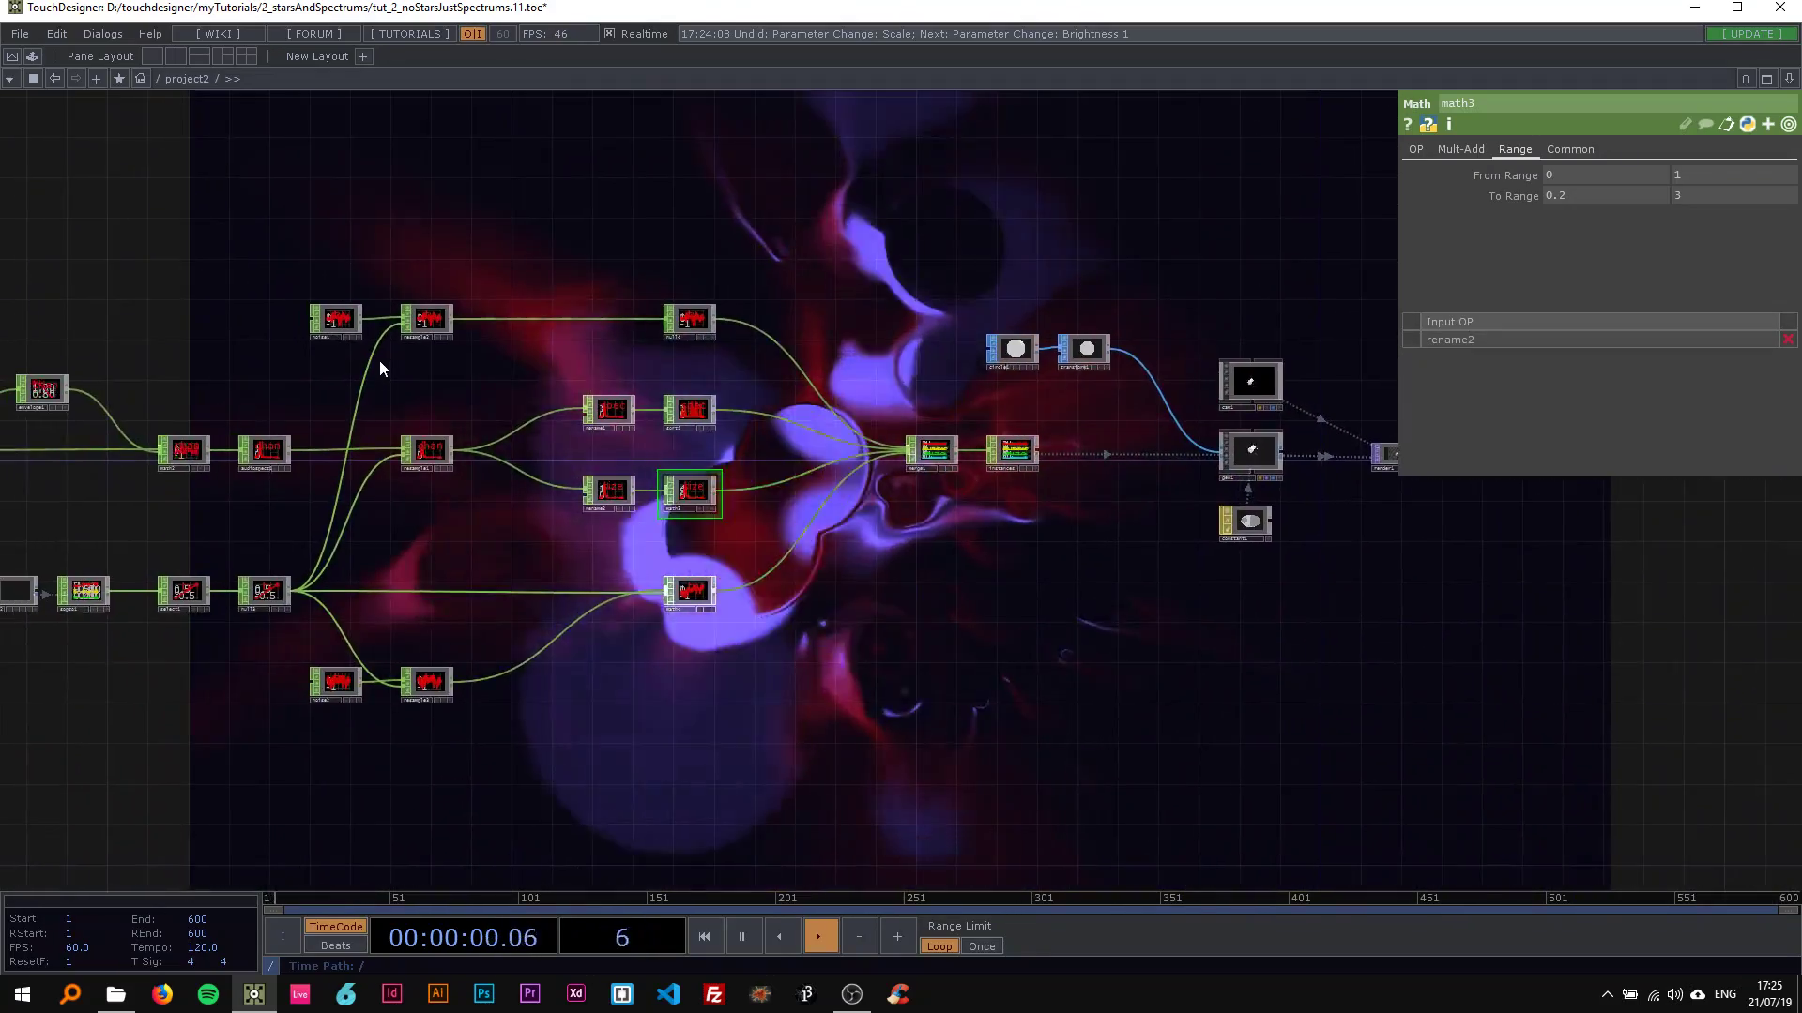
{"action": "left_click", "coordinate": [331, 319]}
{"action": "left_click_drag", "start_coordinate": [290, 345], "coordinate": [475, 324]}
{"action": "left_click_drag", "start_coordinate": [494, 509], "coordinate": [216, 525]}
{"action": "left_click_drag", "start_coordinate": [807, 581], "coordinate": [246, 597]}
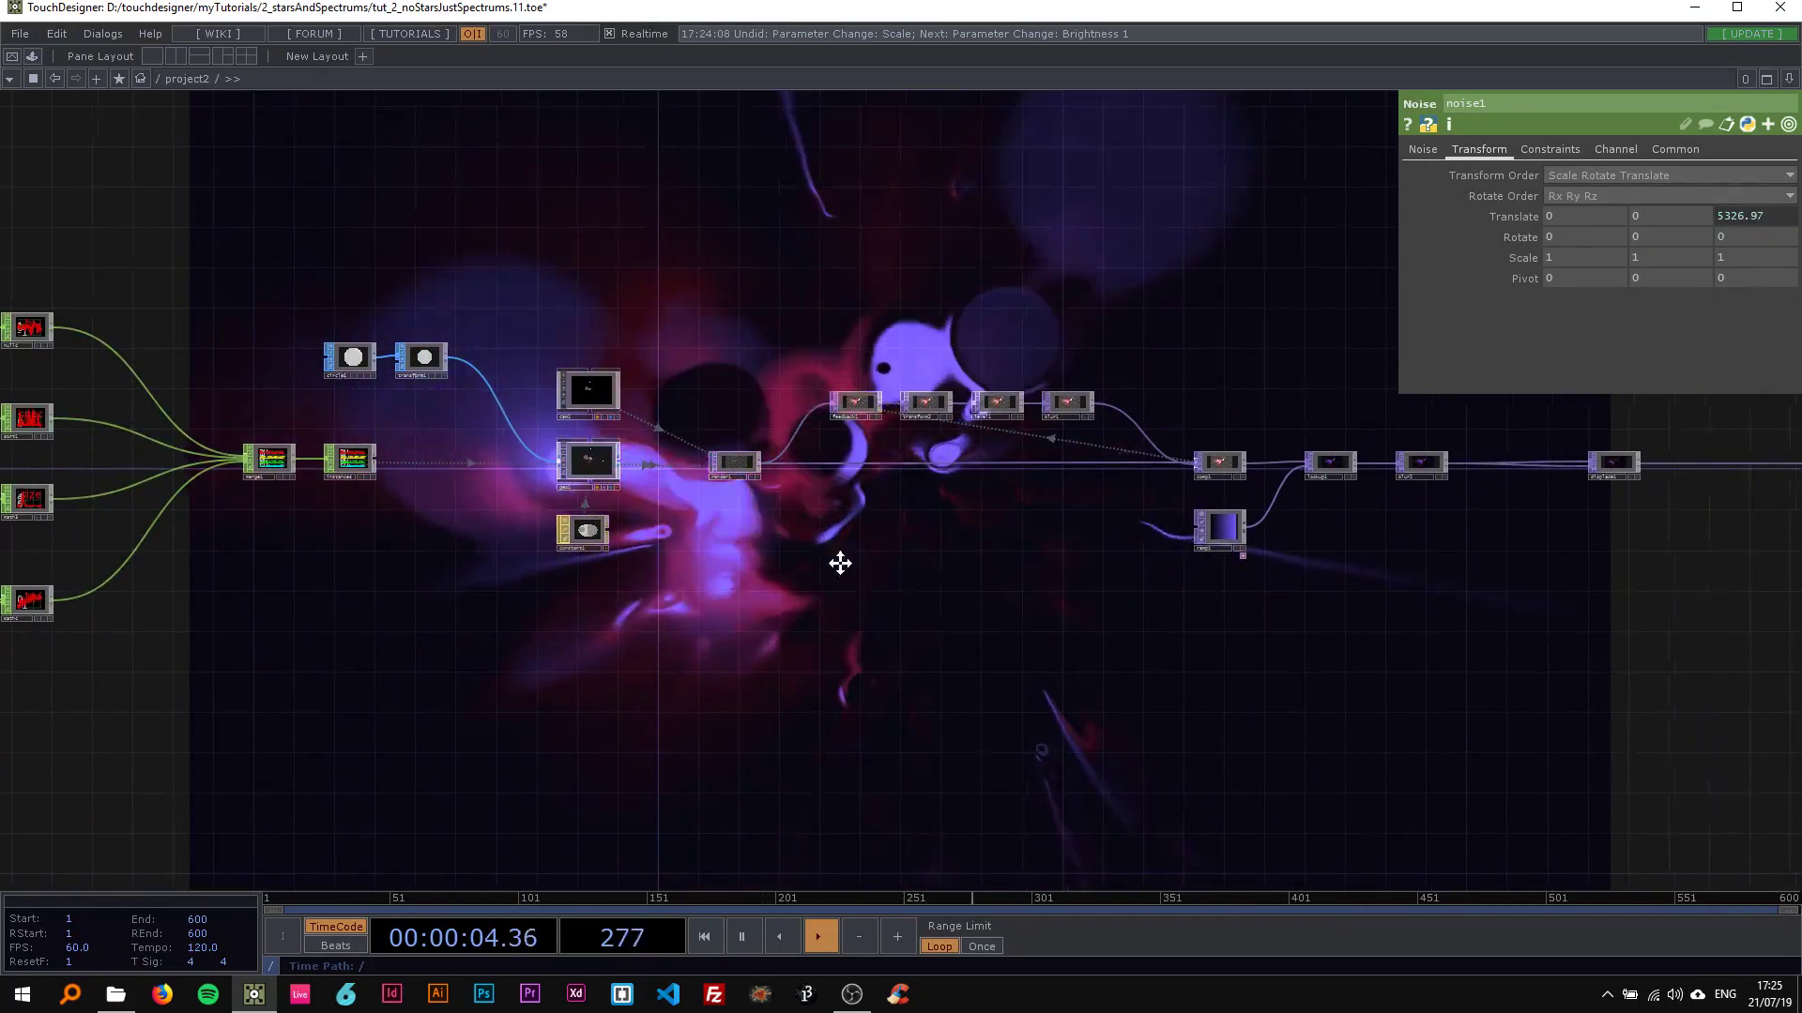
{"action": "left_click_drag", "start_coordinate": [1009, 529], "coordinate": [655, 589]}
{"action": "left_click_drag", "start_coordinate": [1162, 594], "coordinate": [837, 597]}
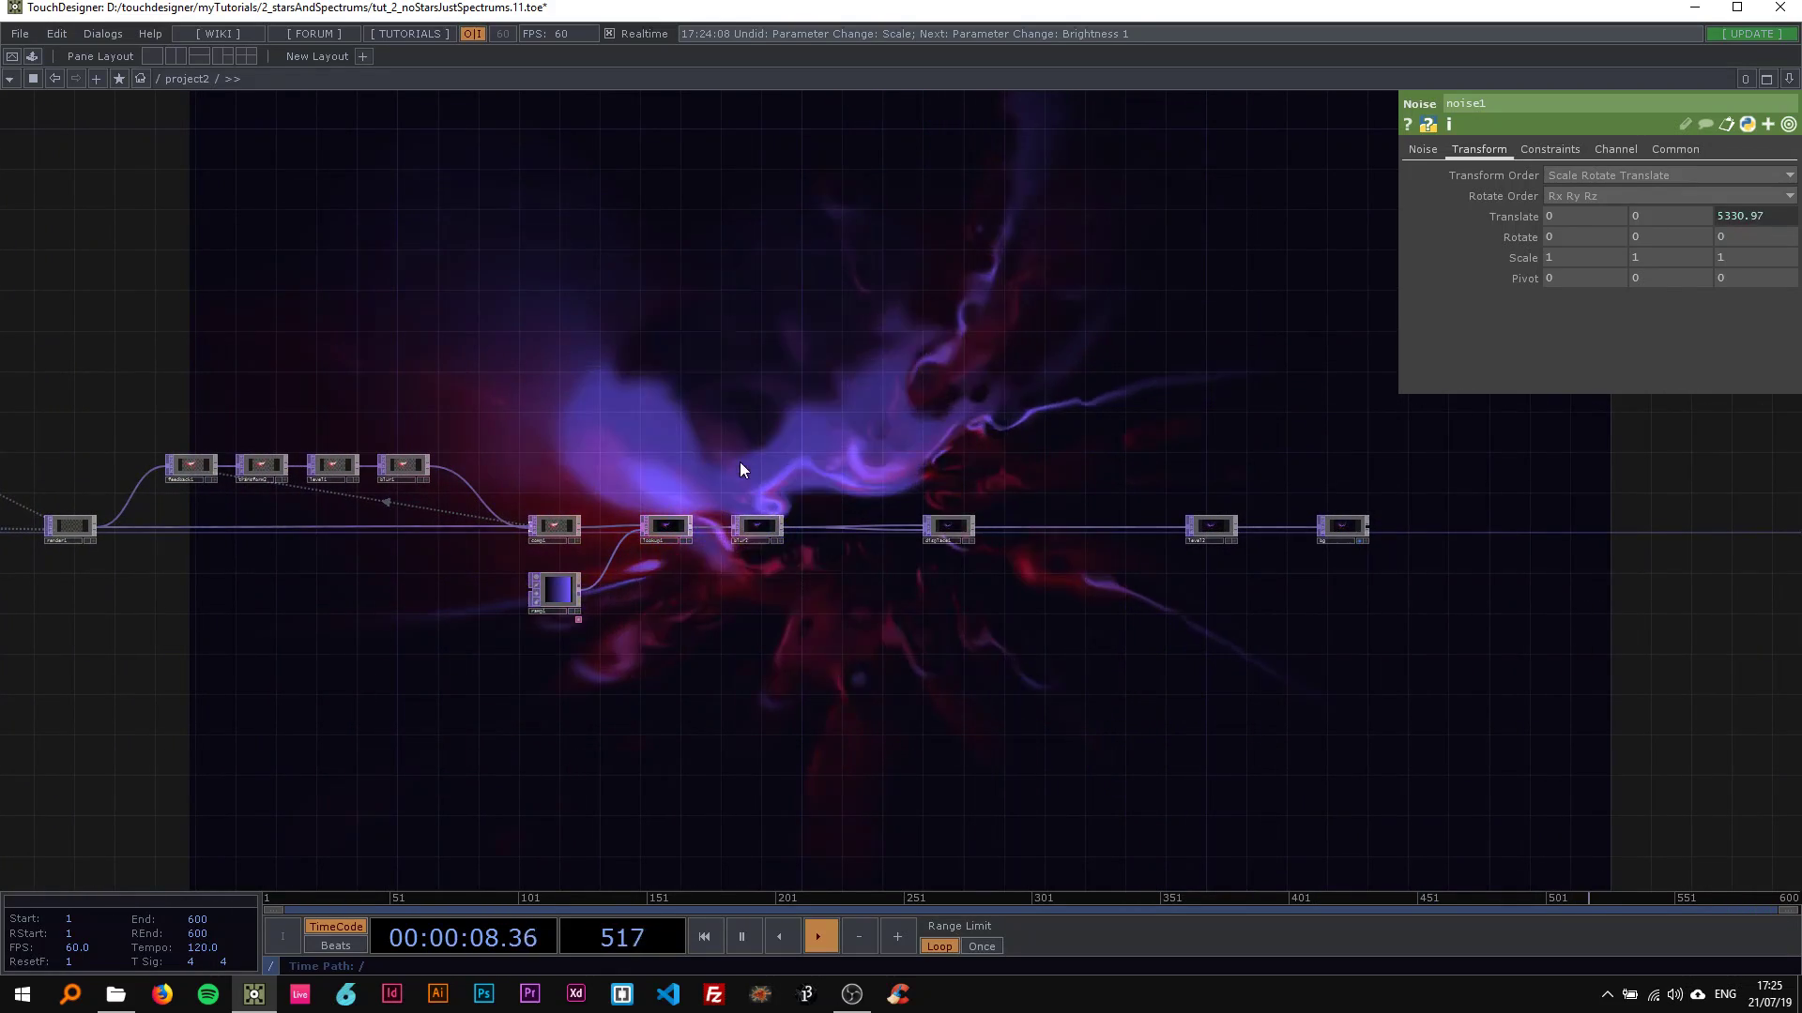
{"action": "left_click_drag", "start_coordinate": [798, 467], "coordinate": [926, 492]}
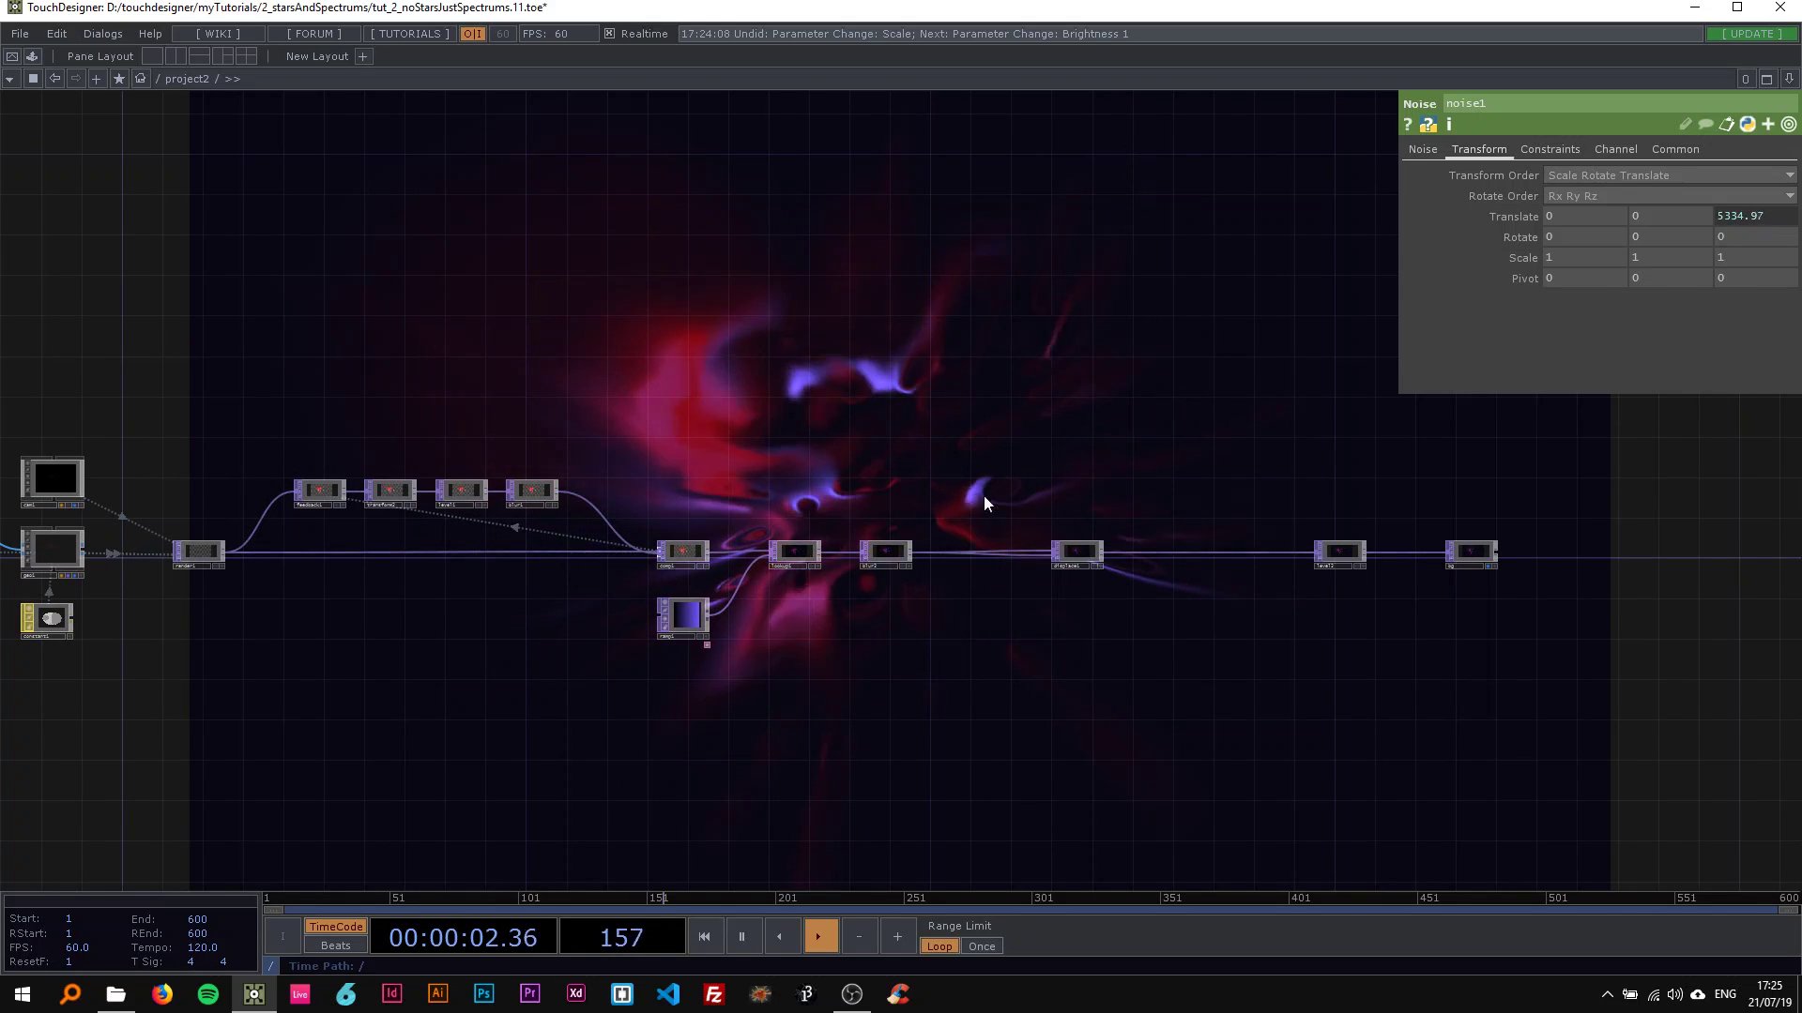
{"action": "scroll", "coordinate": [422, 482], "scroll_direction": "up", "scroll_amount": 2}
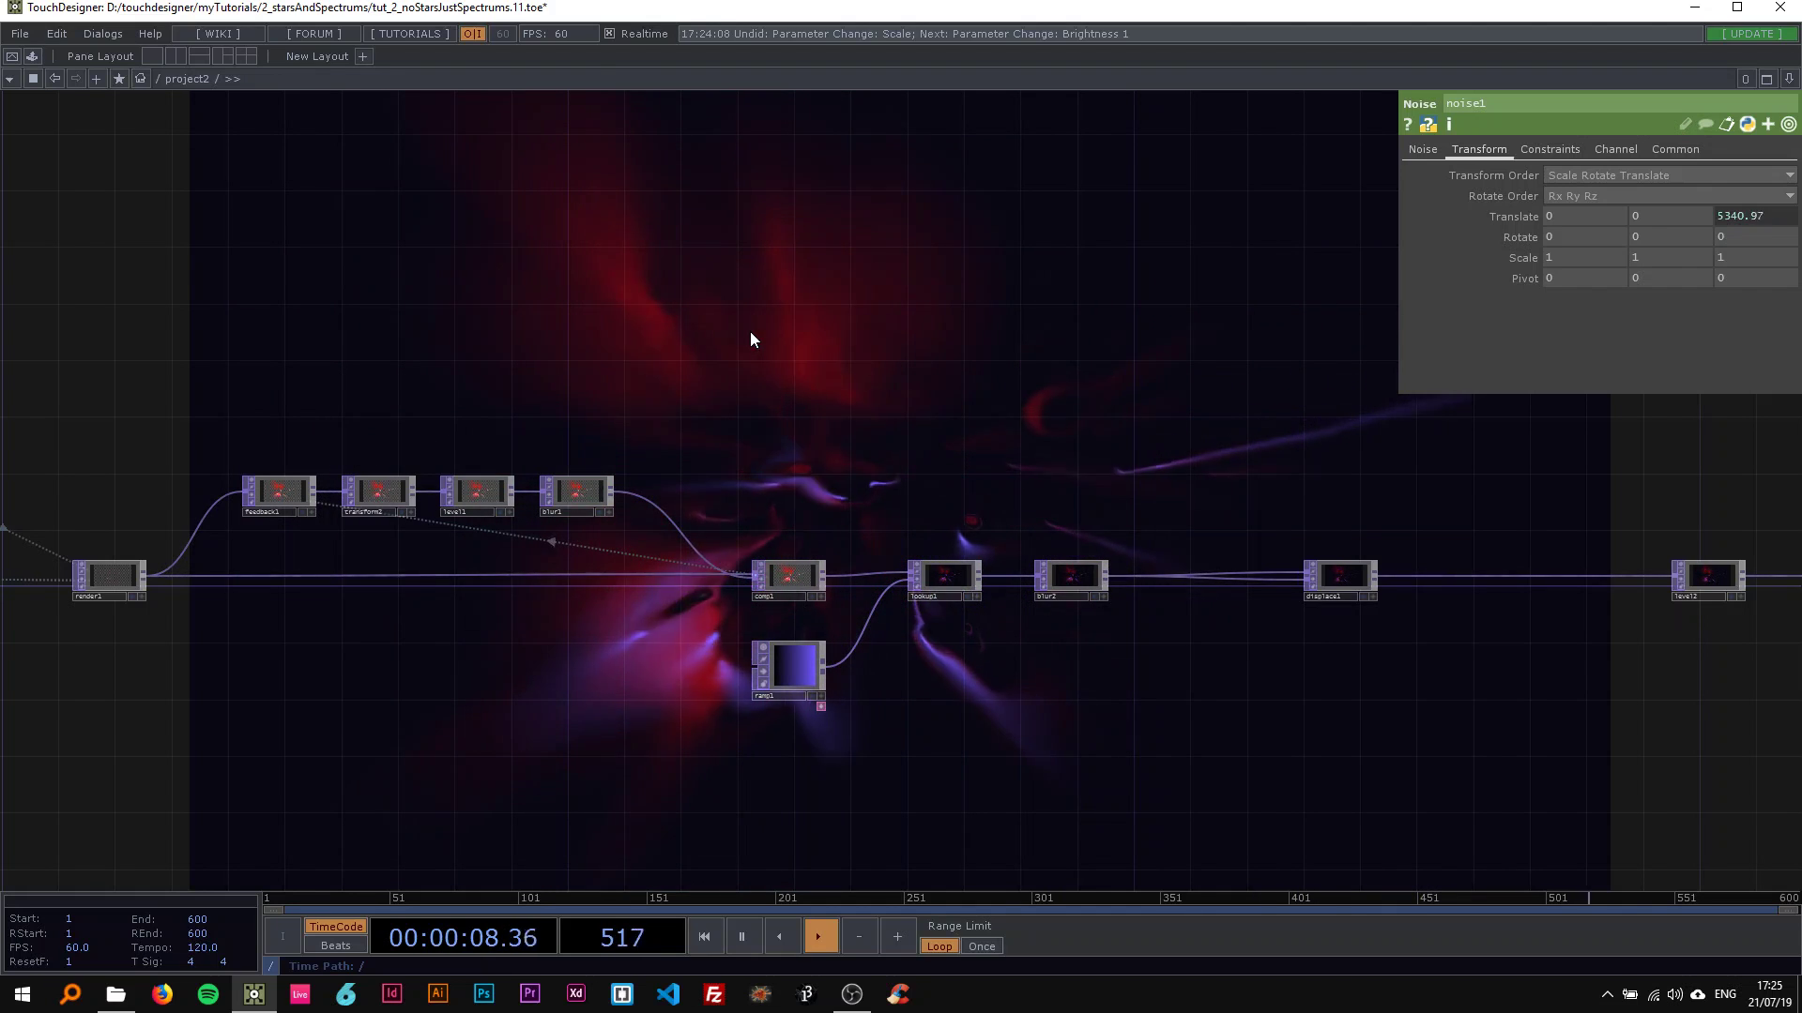
{"action": "scroll", "coordinate": [831, 347], "scroll_direction": "down", "scroll_amount": 2}
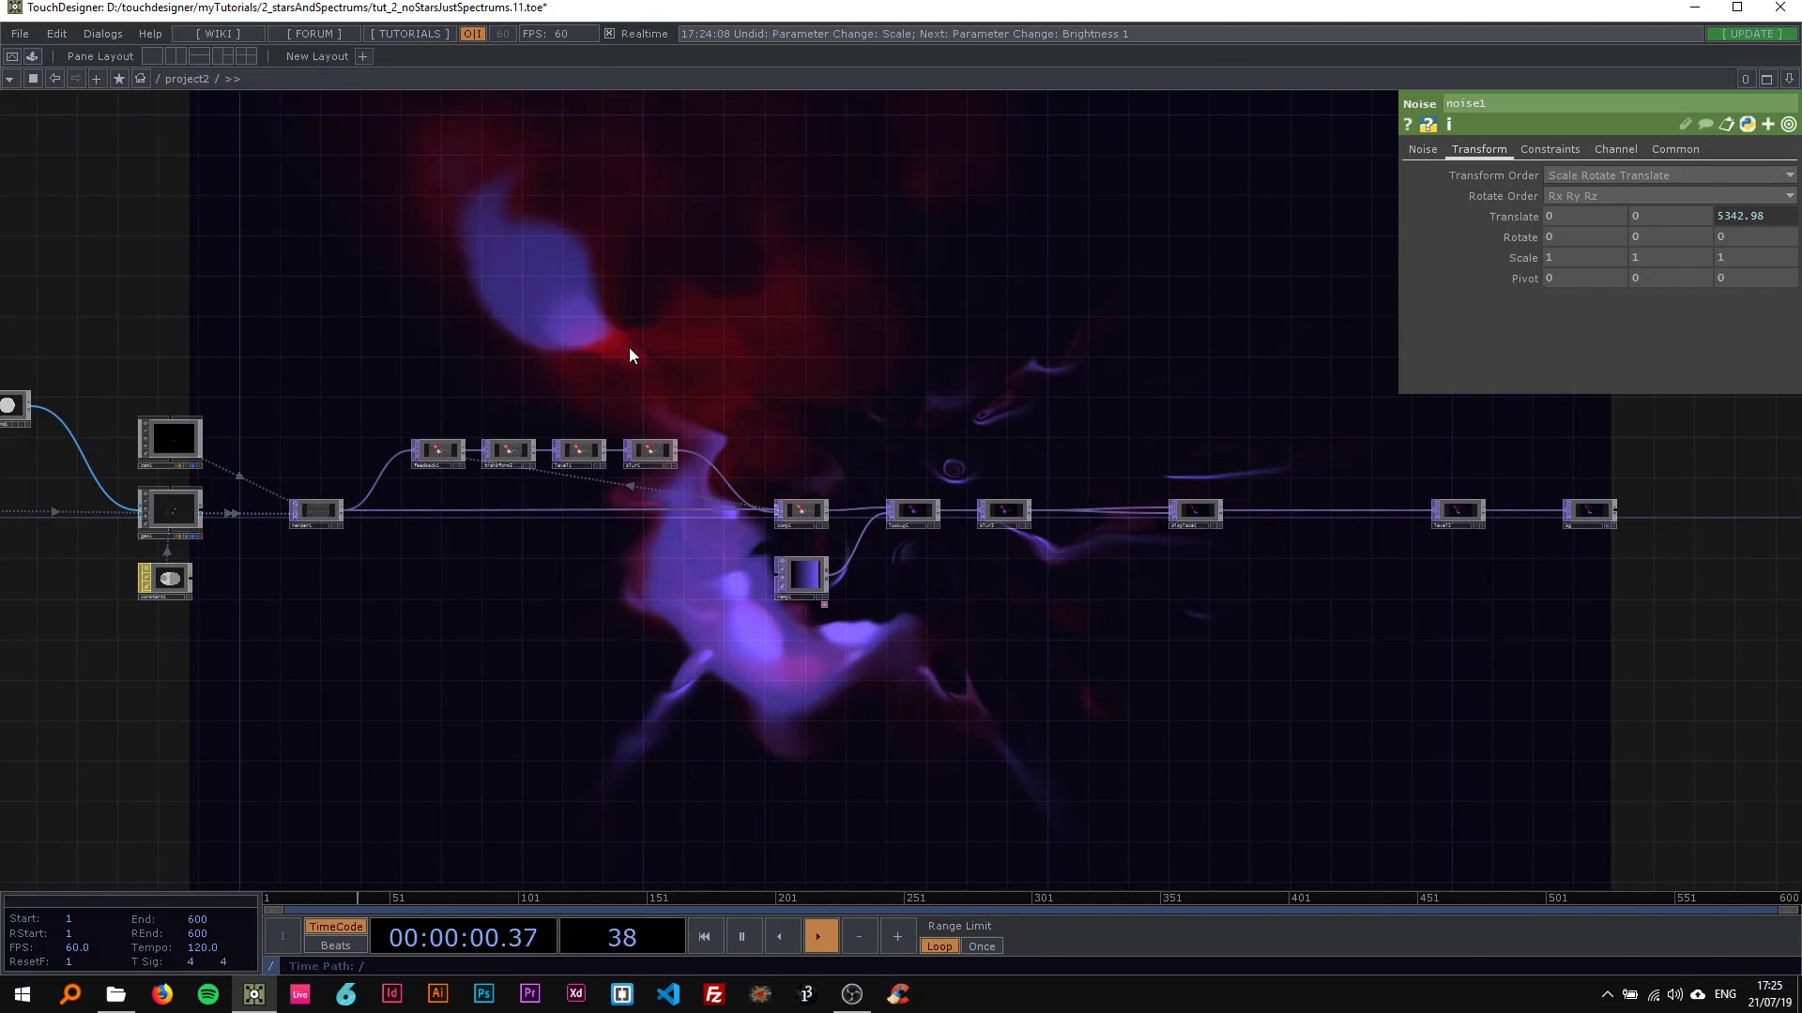
{"action": "mouse_move", "coordinate": [628, 347]}
{"action": "left_mouse_down"}
{"action": "mouse_move", "coordinate": [792, 374]}
{"action": "mouse_move", "coordinate": [638, 374]}
{"action": "left_mouse_up"}
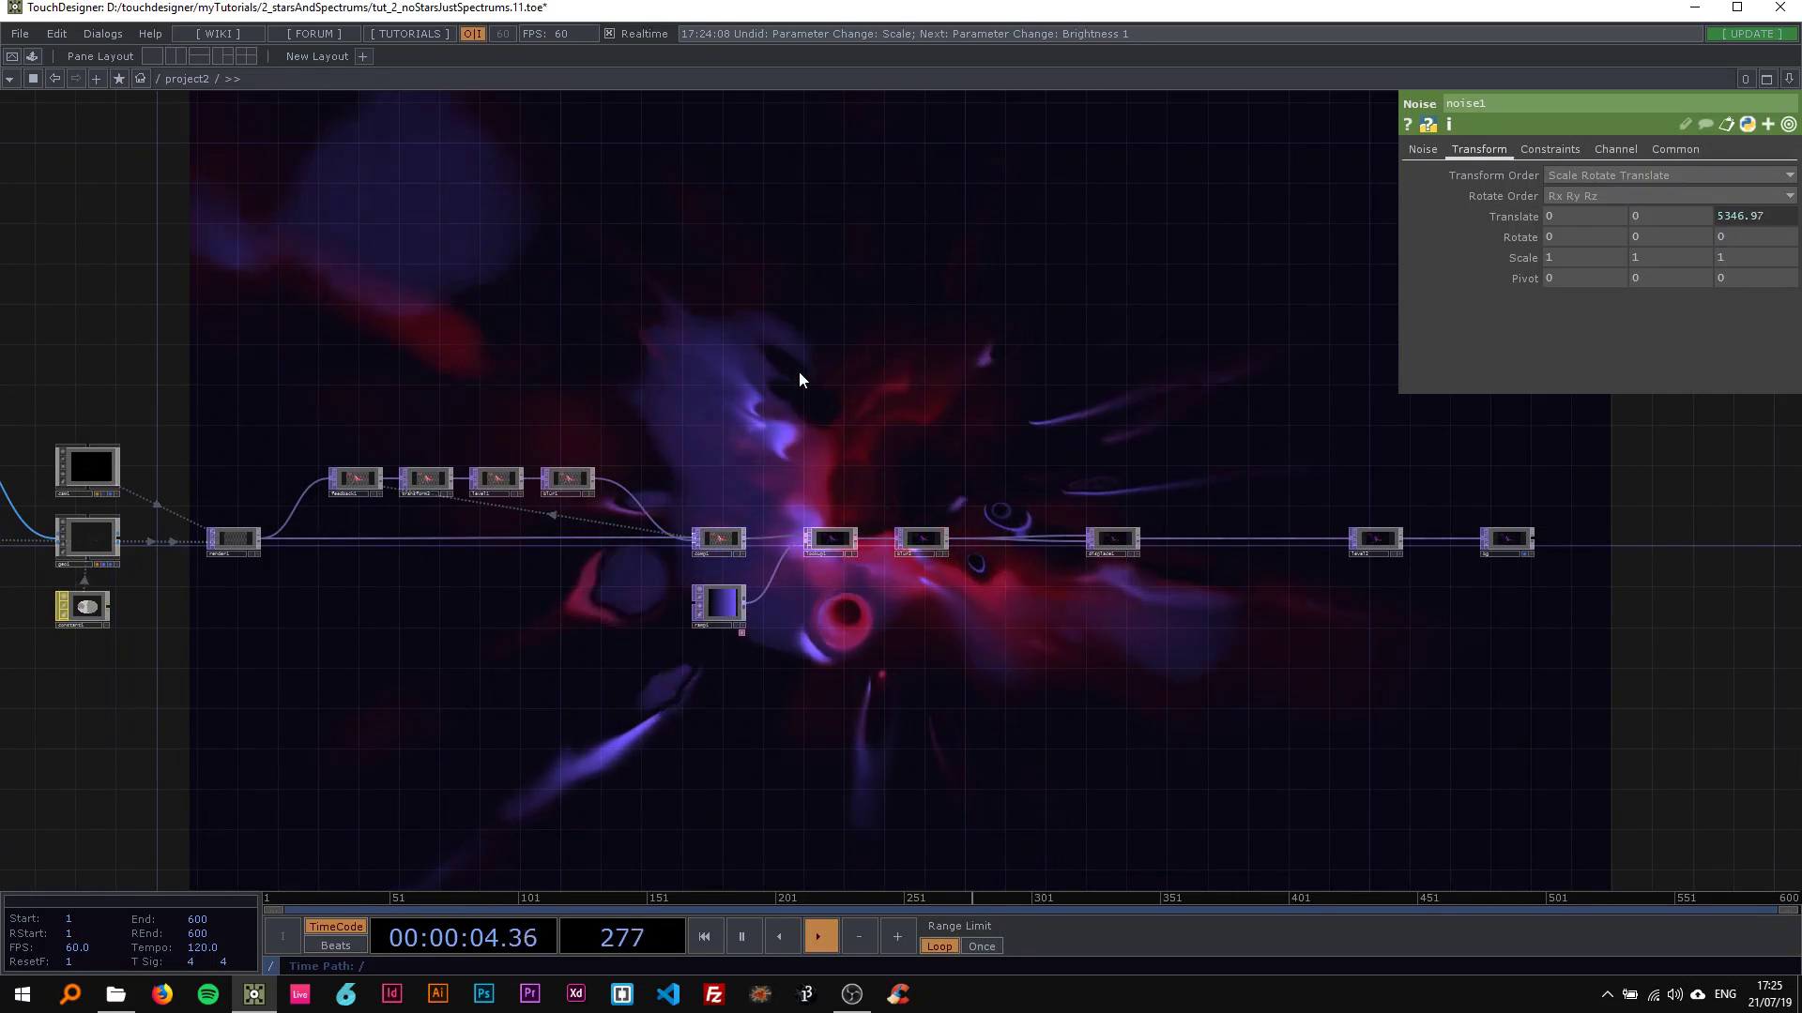